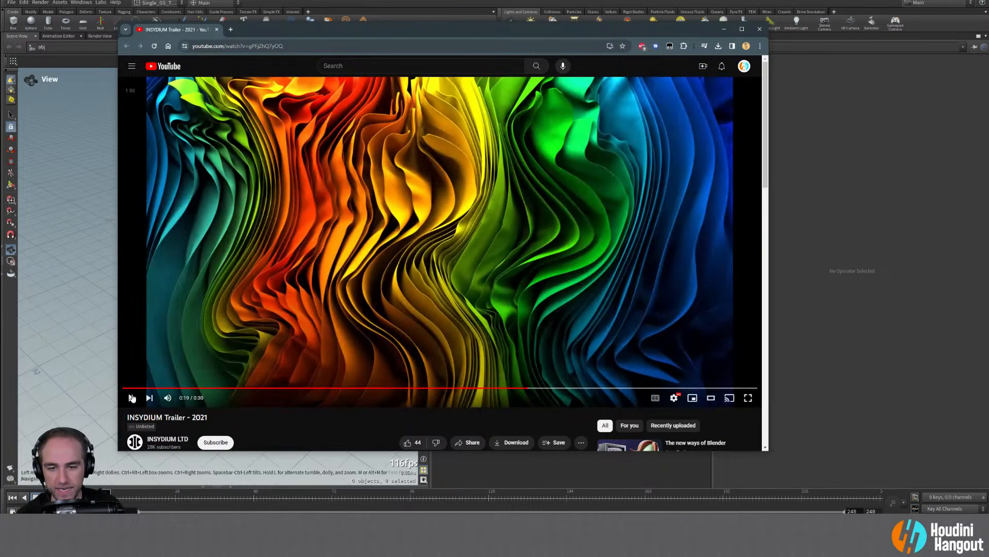
Step: Watch the INSYDIUM trailer muted, rewind it, and pause it at about 0:18 before the fluid shot
left_click(132, 401)
left_click(168, 399)
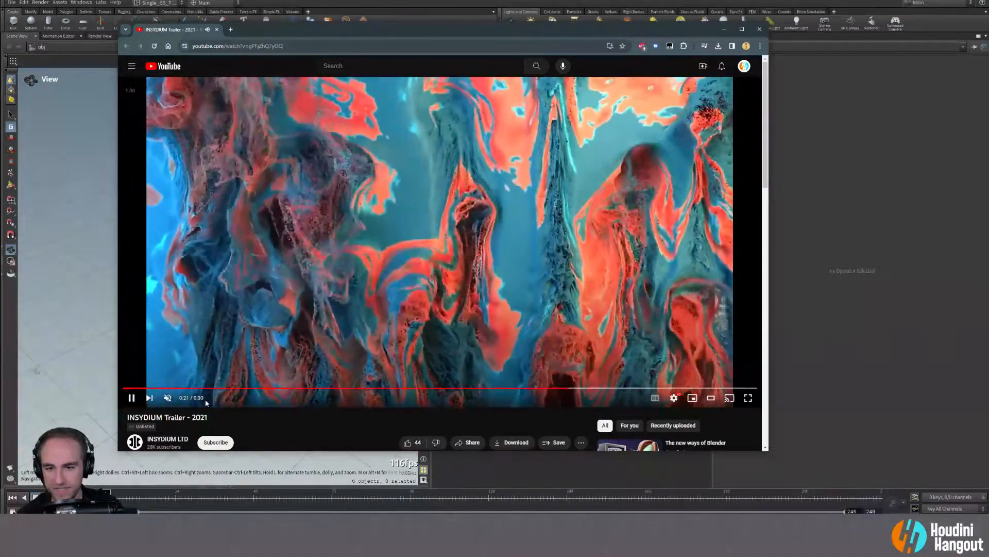
key("Left")
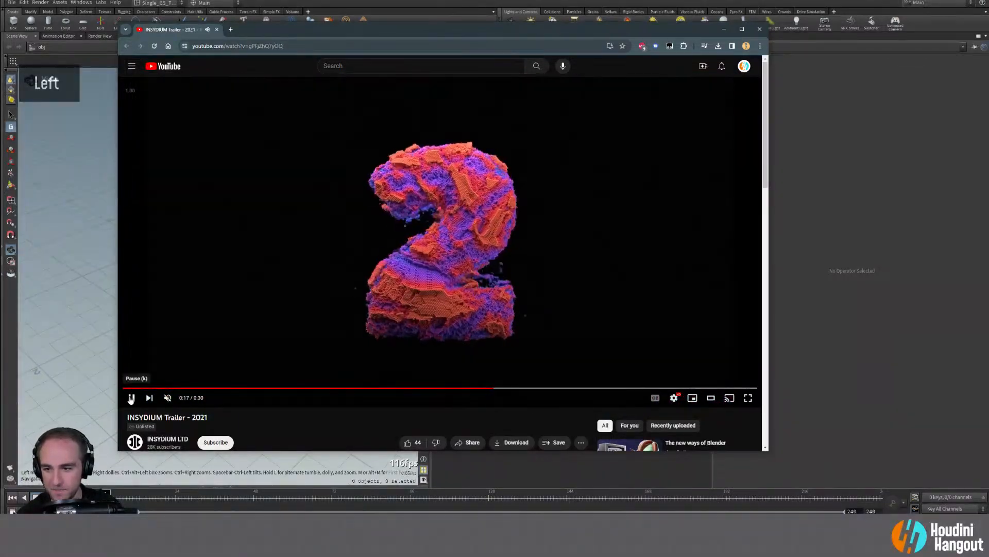
left_click(132, 398)
left_click_drag(492, 389, 524, 390)
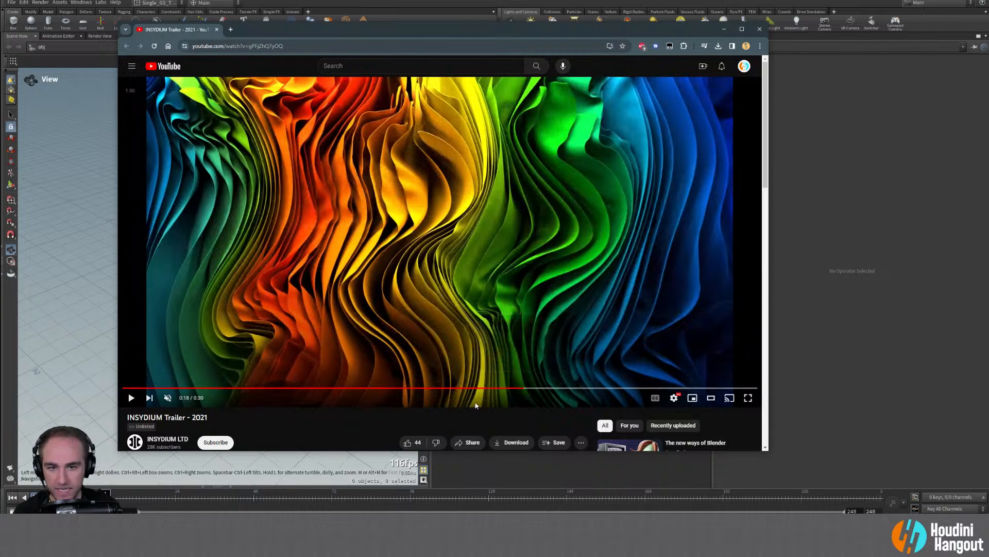
Step: Set the trailer's playback speed to 0.25 and resume playing it
left_click(671, 398)
left_click(676, 354)
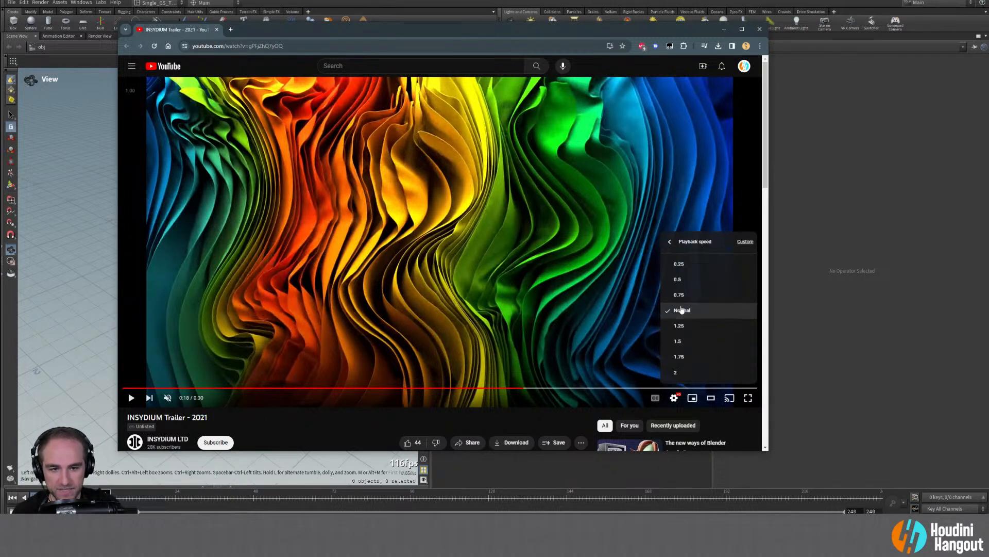
left_click(679, 264)
left_click(131, 398)
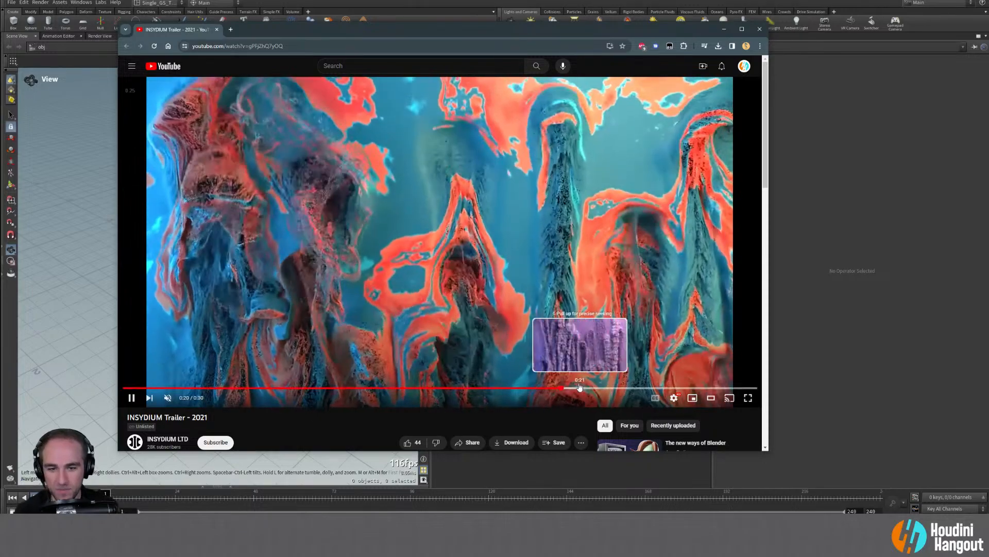
Step: Replay the blue and red fluid shot around 0:20, pause it, and return to Houdini
left_click_drag(582, 388, 545, 390)
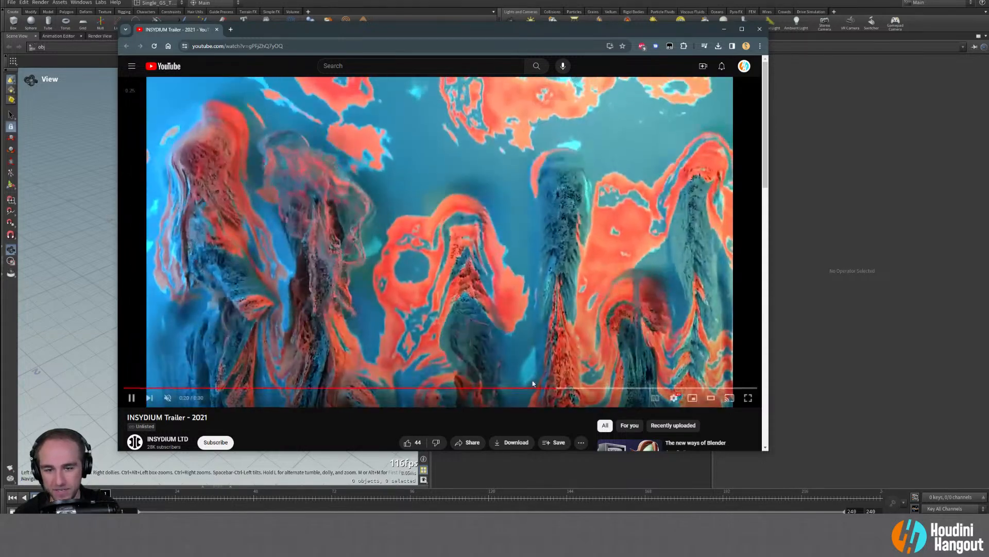
left_click_drag(540, 390, 531, 392)
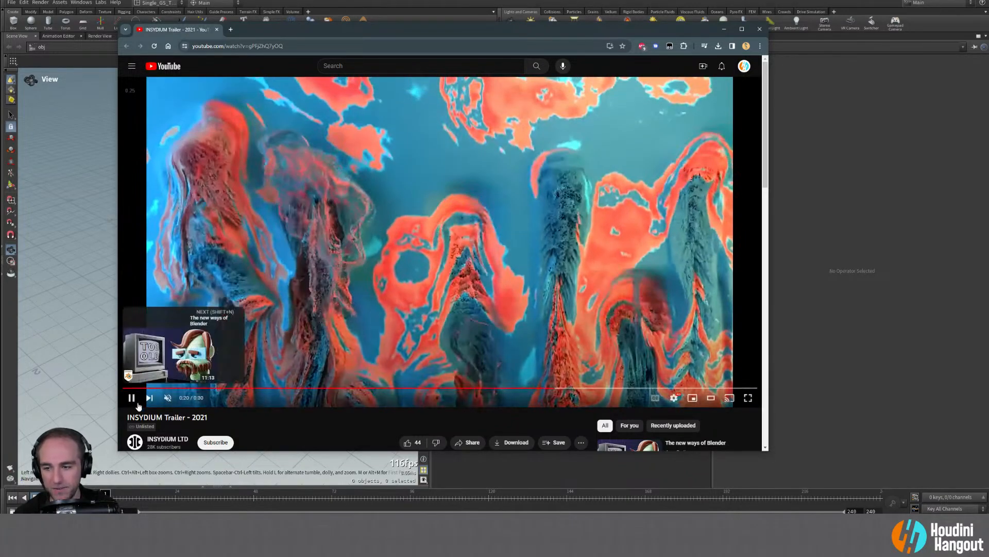
left_click(132, 397)
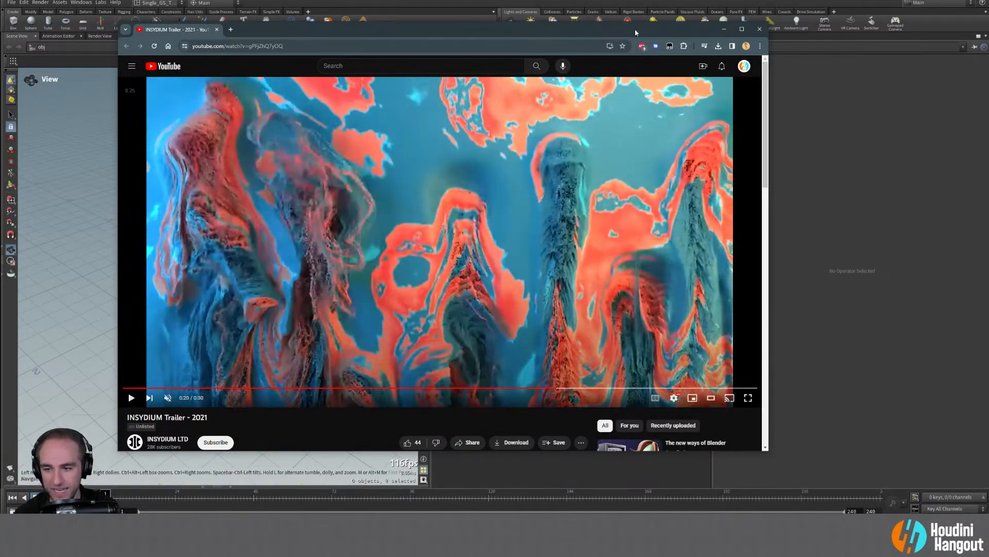
left_click(724, 29)
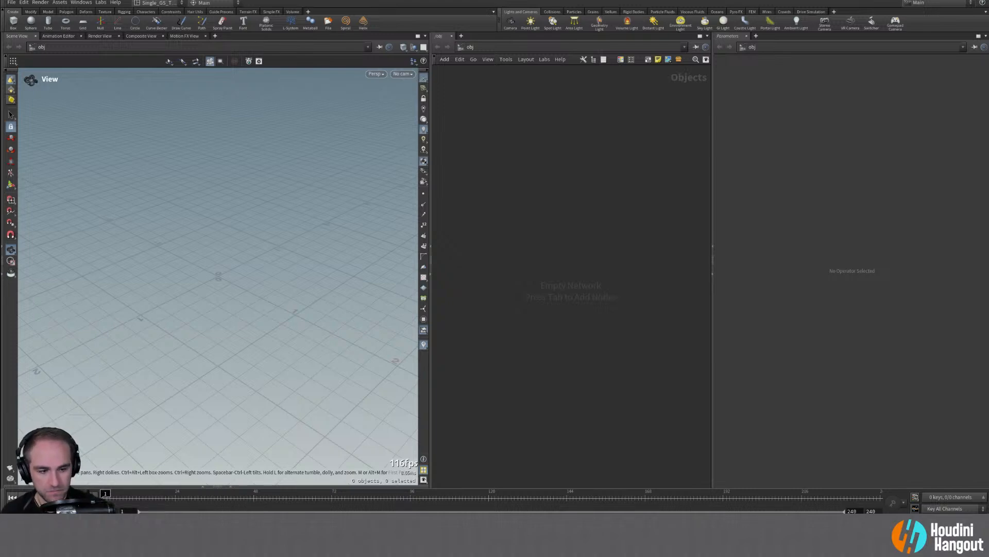
Step: Switch the Windows focus assist to Priority only and close the notification center
key("super+a")
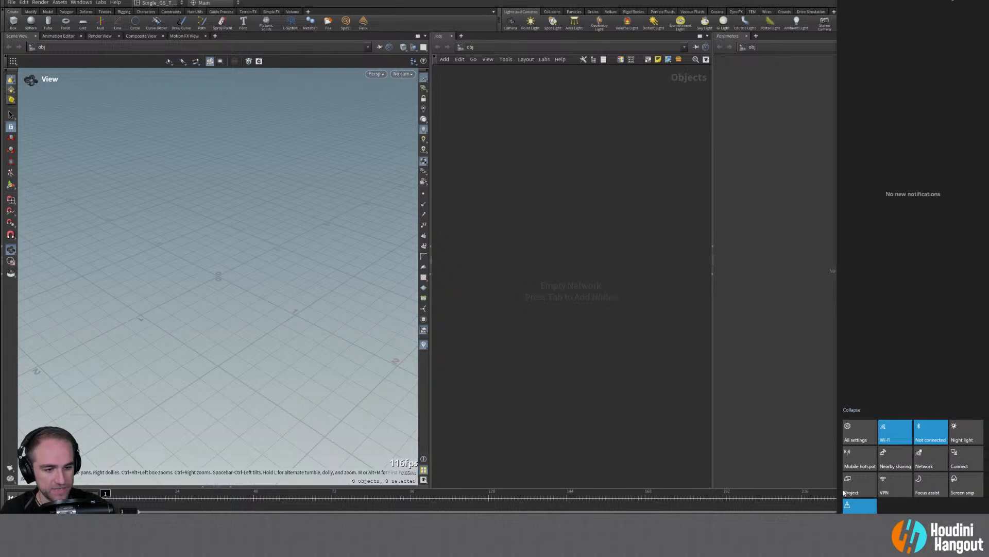
left_click(928, 486)
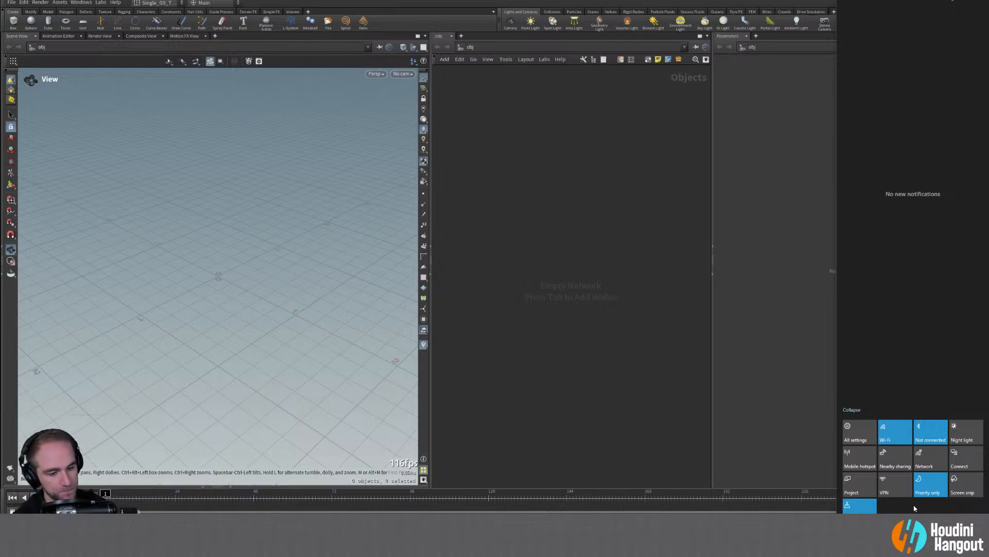
left_click(647, 428)
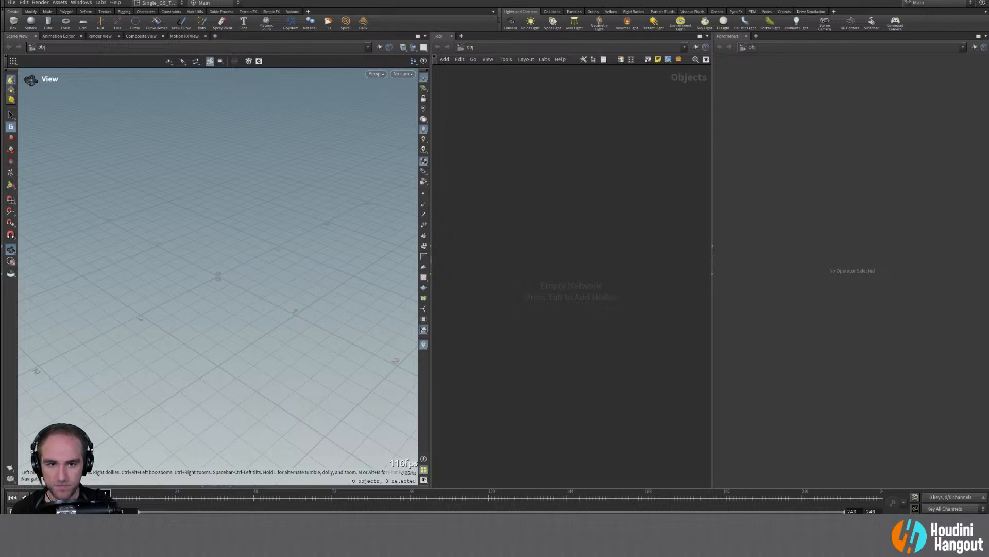
scroll(217, 275, "down", 1)
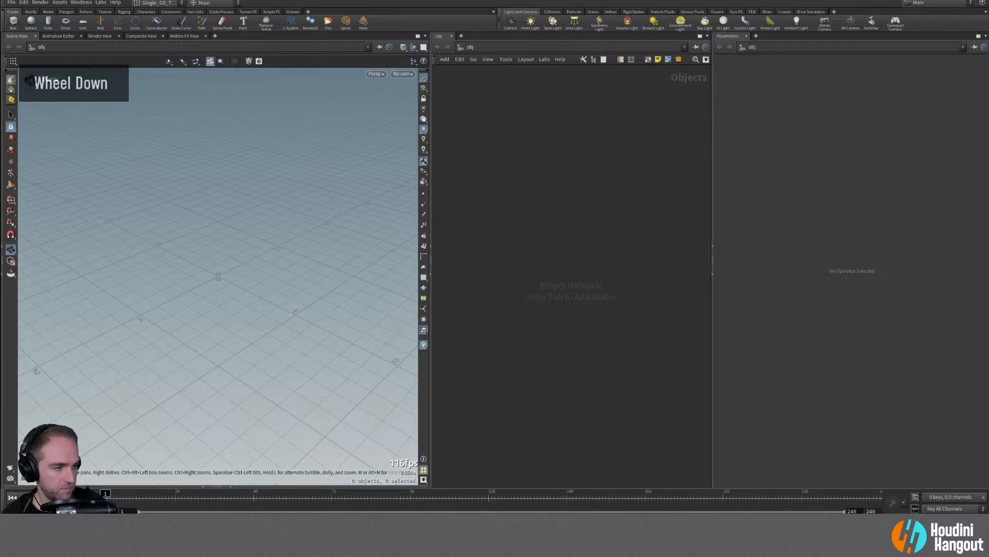
double_click(218, 276)
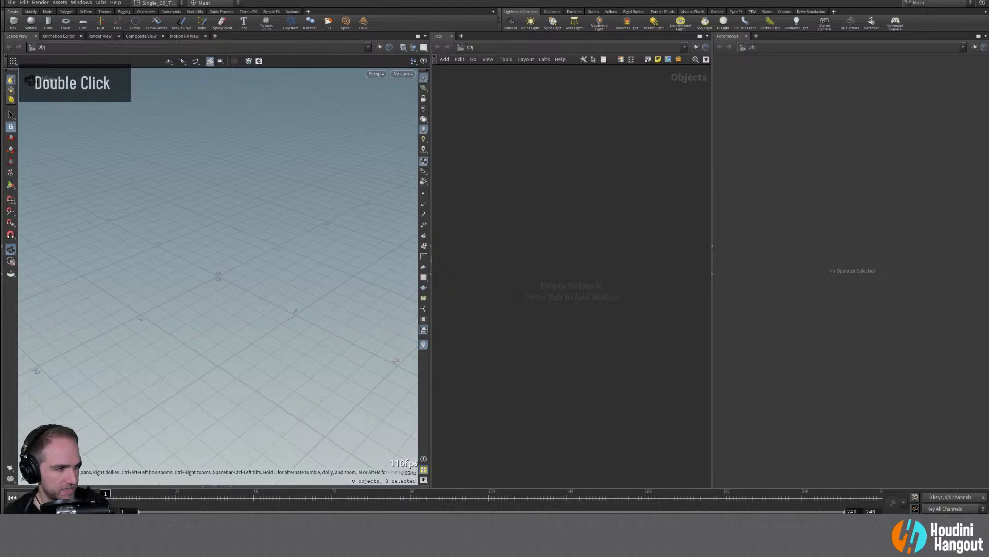
double_click(217, 276)
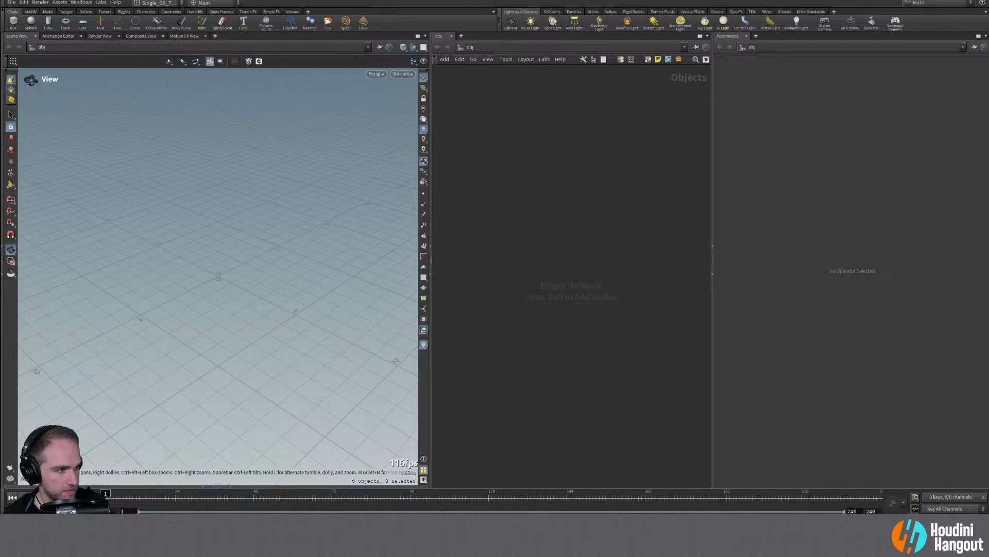
double_click(218, 275)
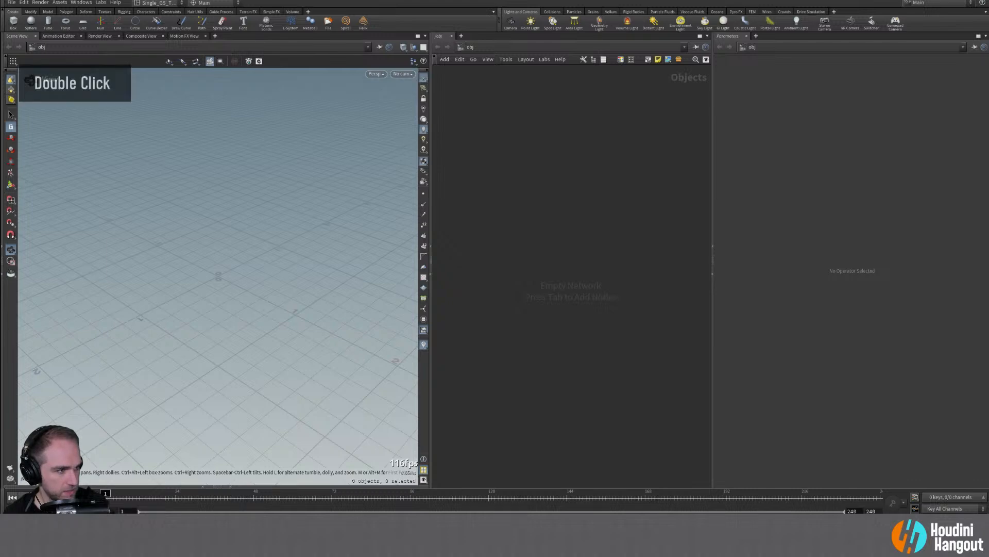
scroll(218, 275, "down", 1)
double_click(218, 276)
double_click(217, 275)
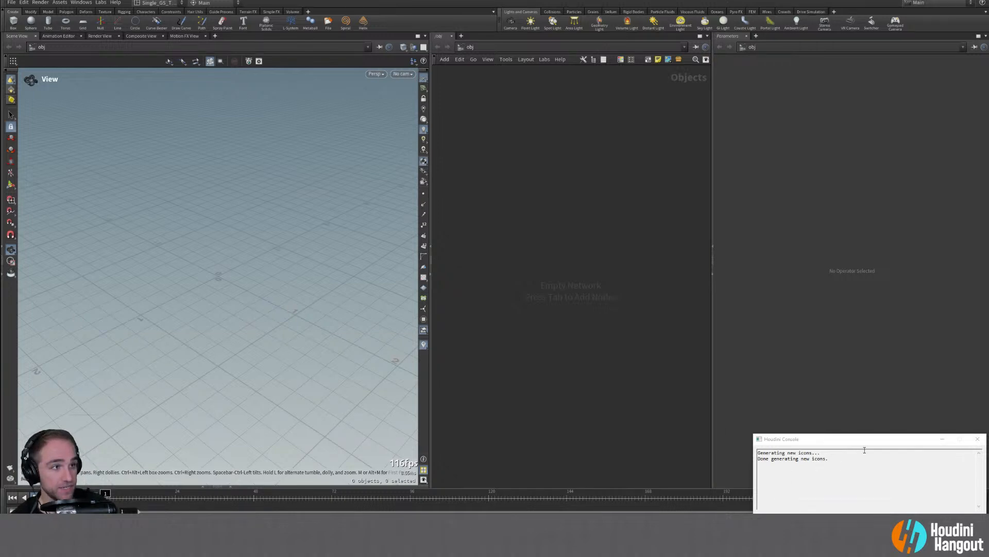
Step: Close the Houdini Console window
left_click(977, 439)
key("space")
key("g")
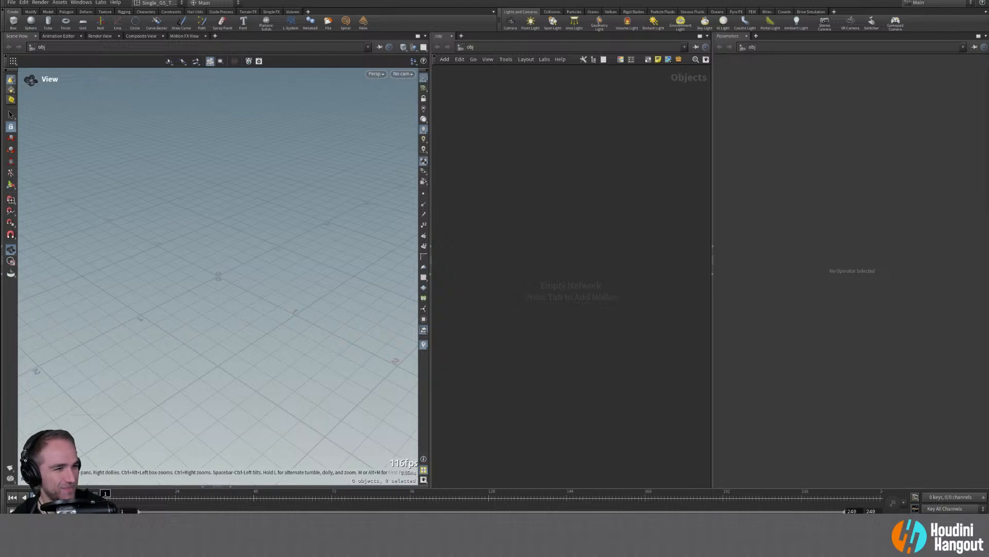
scroll(218, 276, "down", 1)
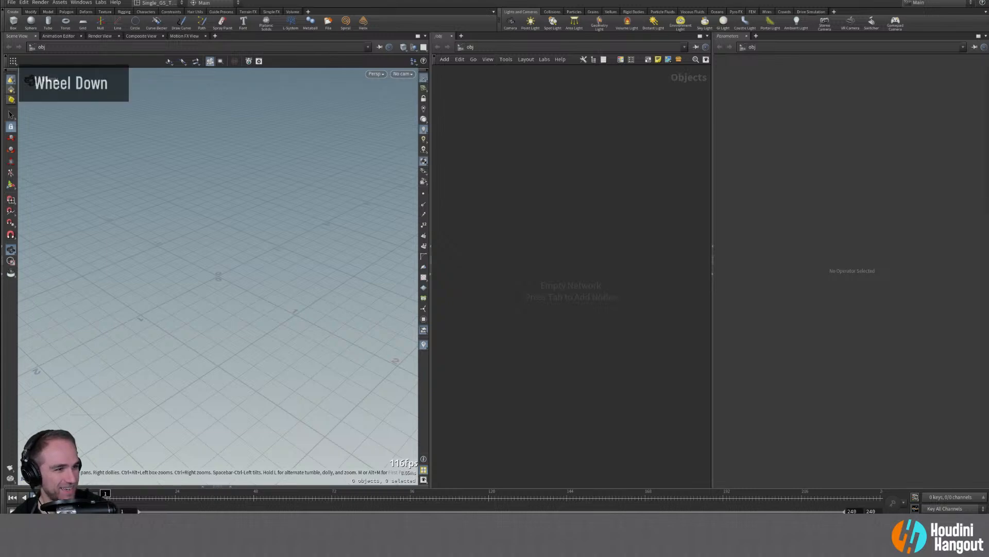
double_click(218, 276)
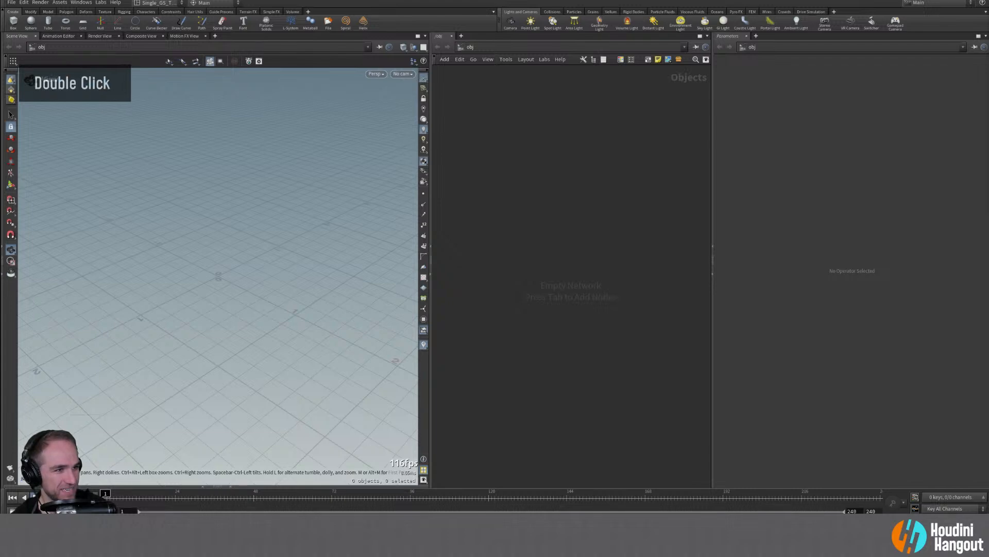
scroll(218, 275, "down", 1)
double_click(218, 276)
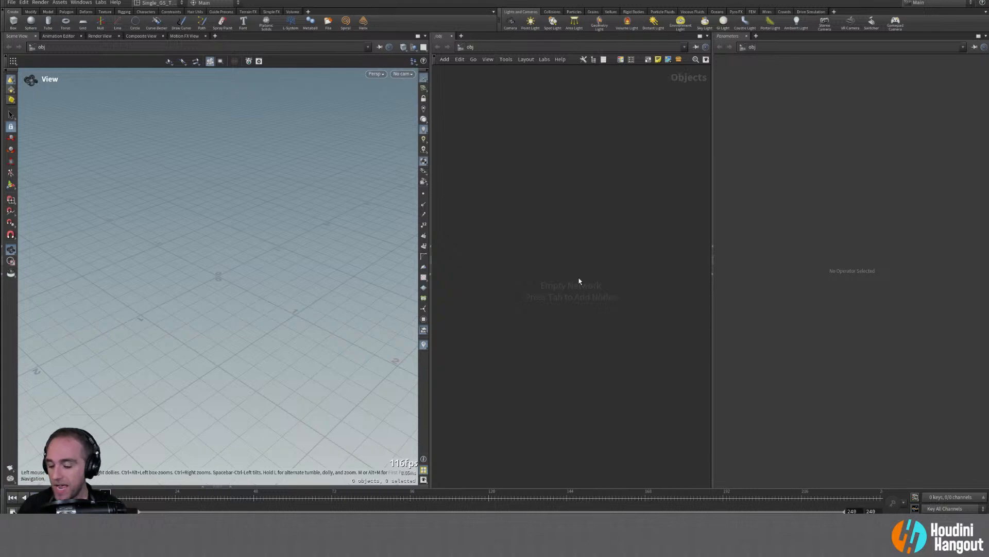
Step: Add a Geometry node to the empty object network and place it near the upper middle
key("Tab")
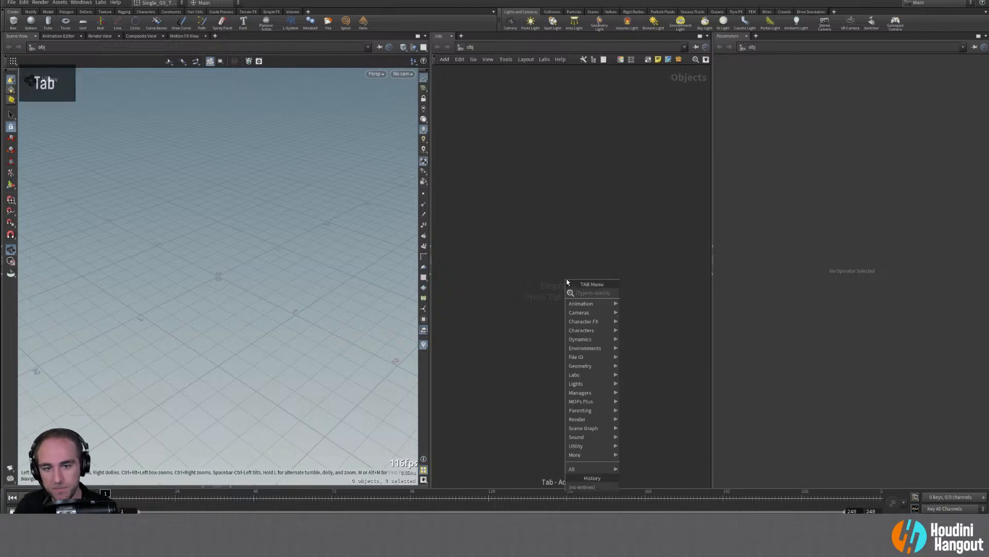
type("geo")
key("Return")
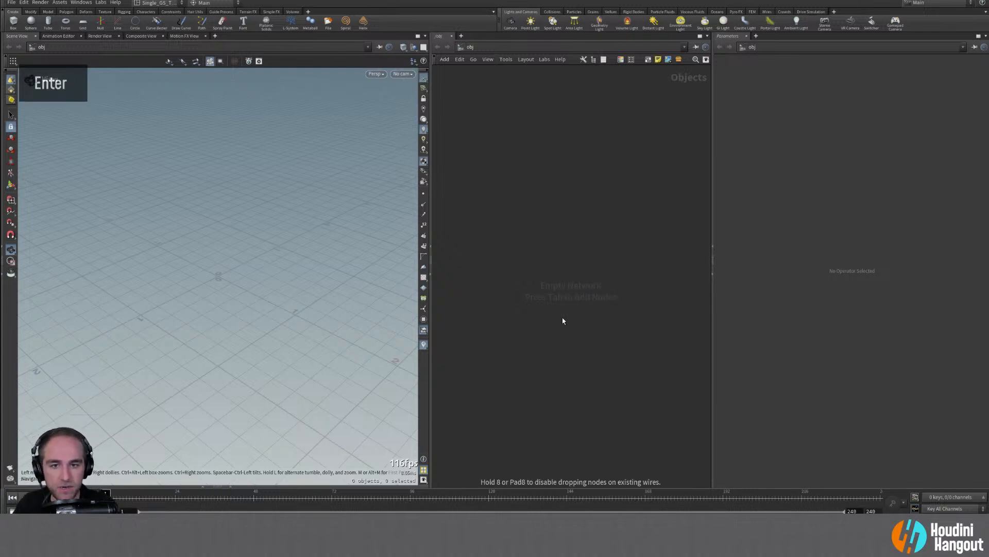
left_click(576, 228)
left_click_drag(575, 228, 547, 212)
Step: Rename the new Geometry node pyro_sim
left_click(584, 211)
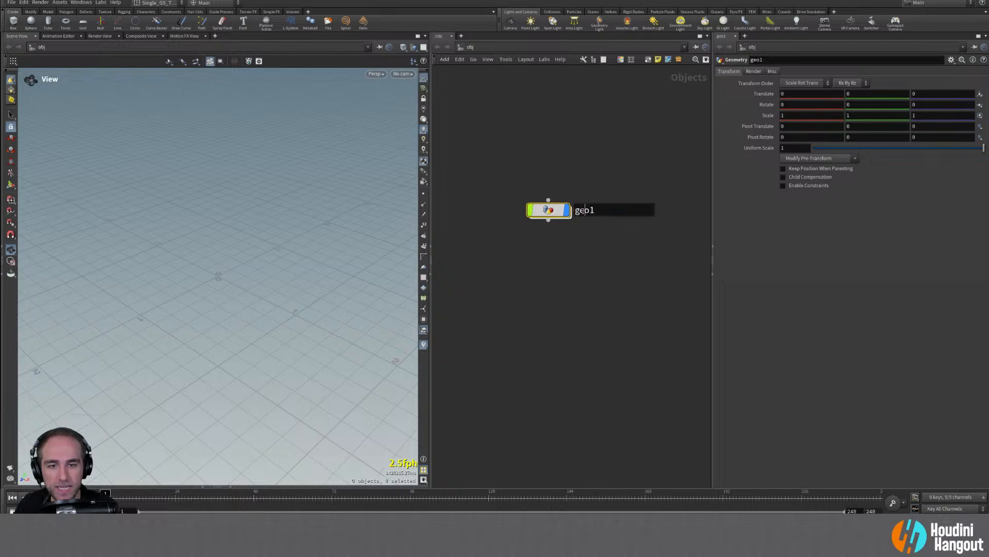
double_click(583, 211)
type("pyro_sim")
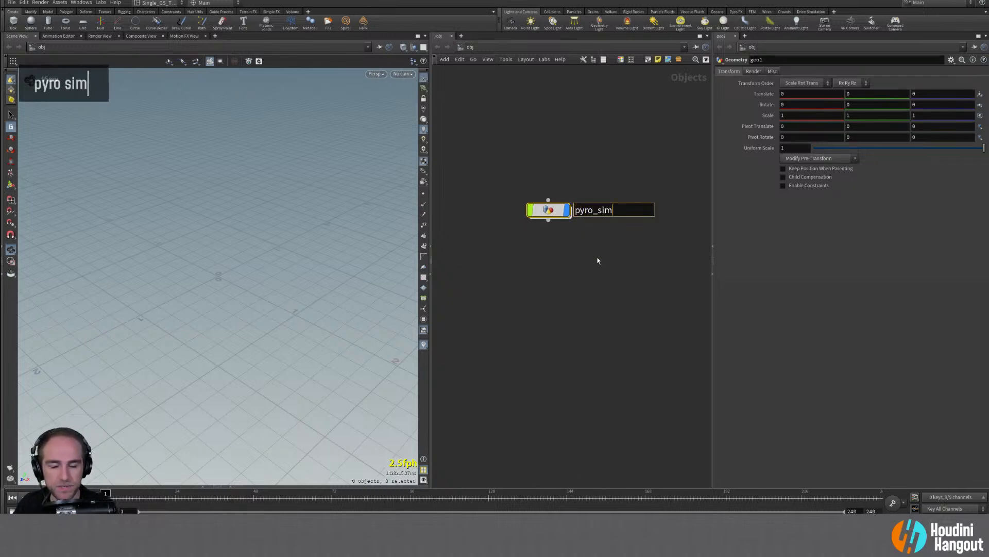
key("Return")
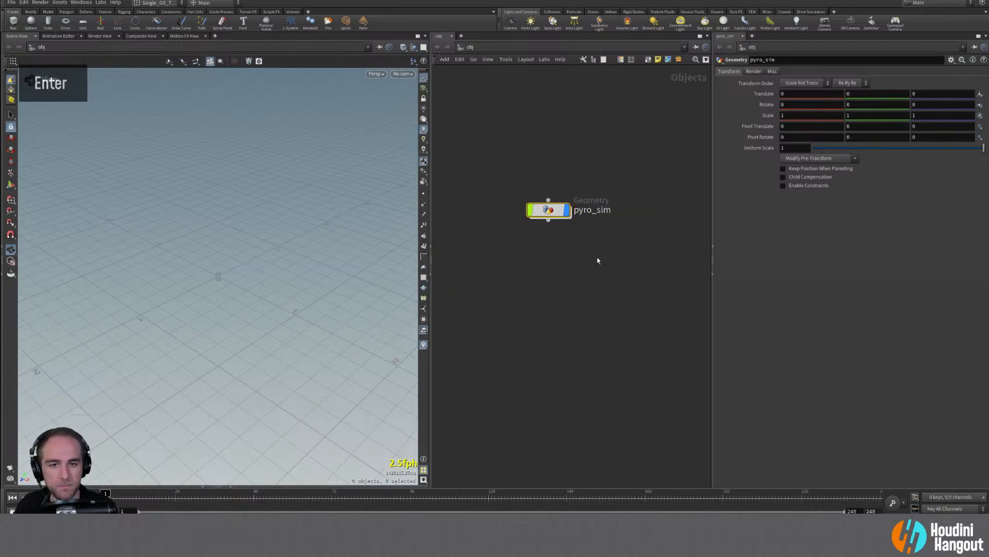
Step: Change the Geometry node's name to sim_pyro_vel
double_click(598, 210)
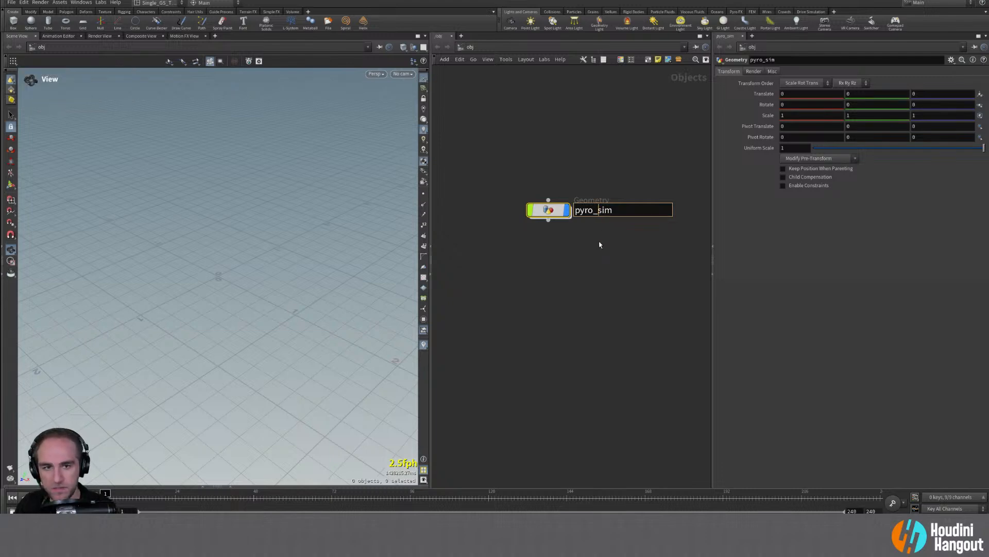
type("vel")
key("Delete")
key("Delete")
key("Delete")
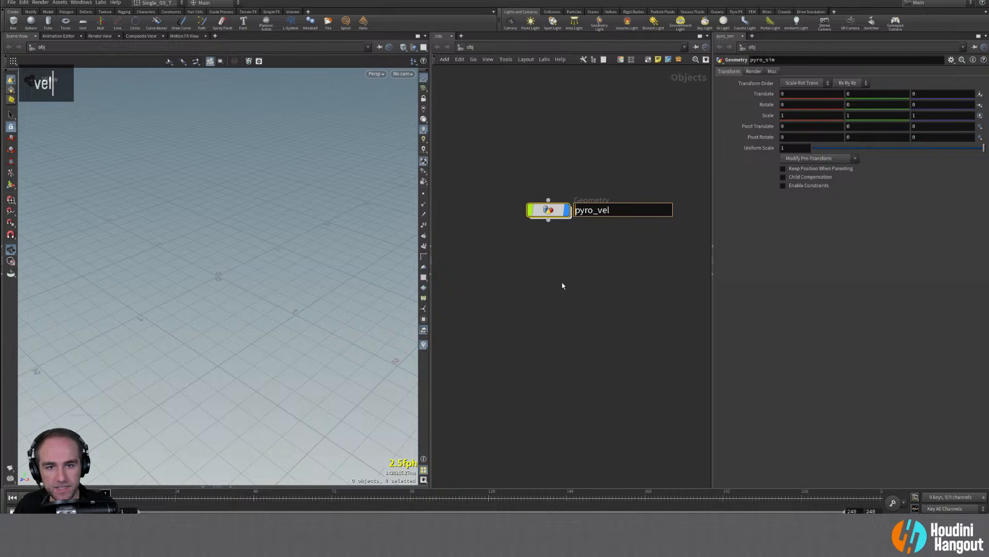
type("sim_")
key("Return")
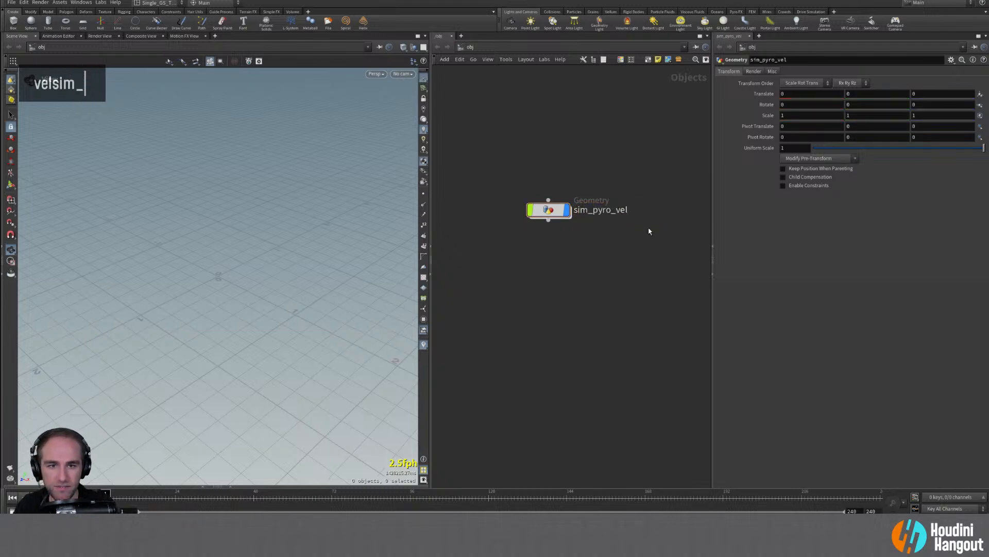
Step: Reposition the sim_pyro_vel node within the object network
left_click_drag(557, 215, 525, 188)
double_click(561, 199)
left_click(560, 225)
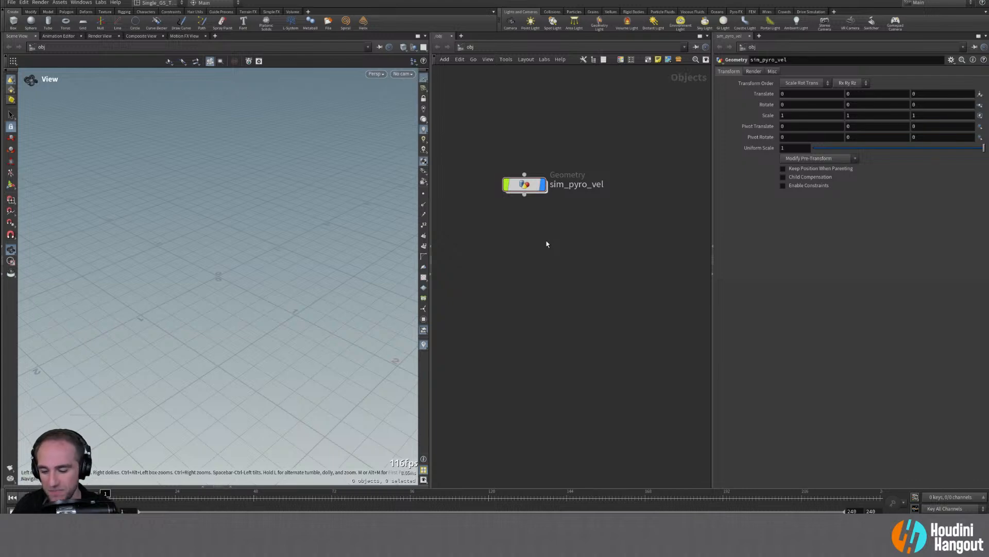
left_click_drag(532, 188, 536, 200)
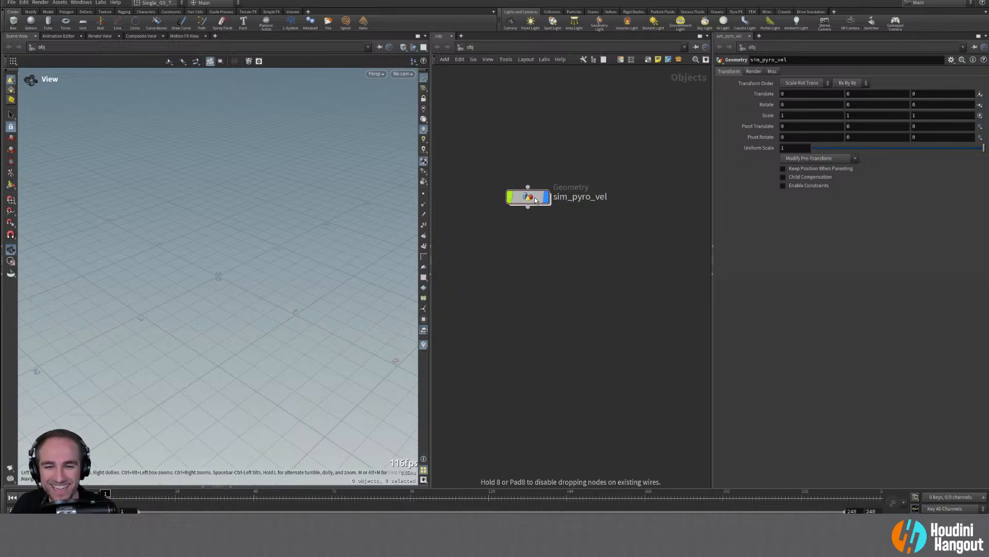
right_click_drag(567, 199, 572, 200)
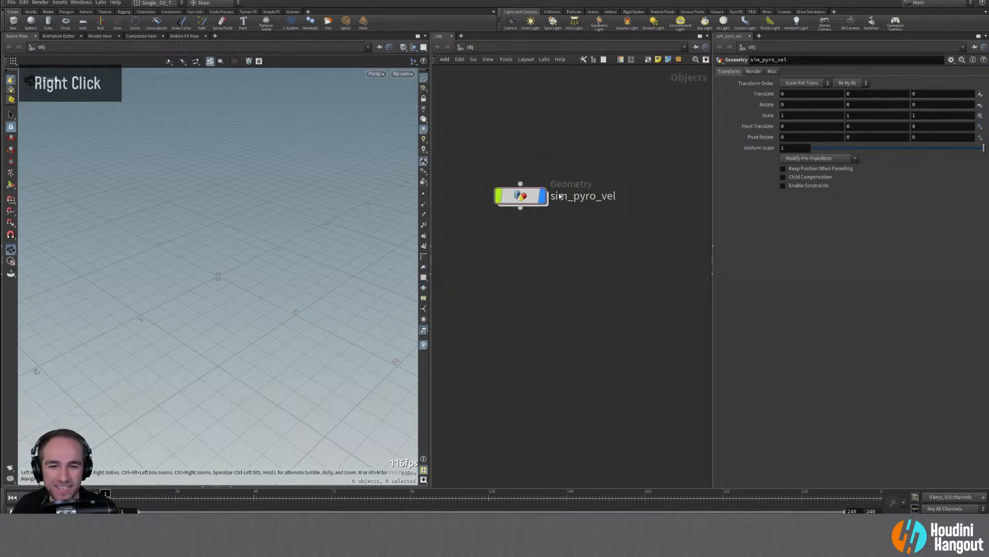
Step: Go inside the sim_pyro_vel node and add a Pyro Burst Source node to its empty network
double_click(512, 201)
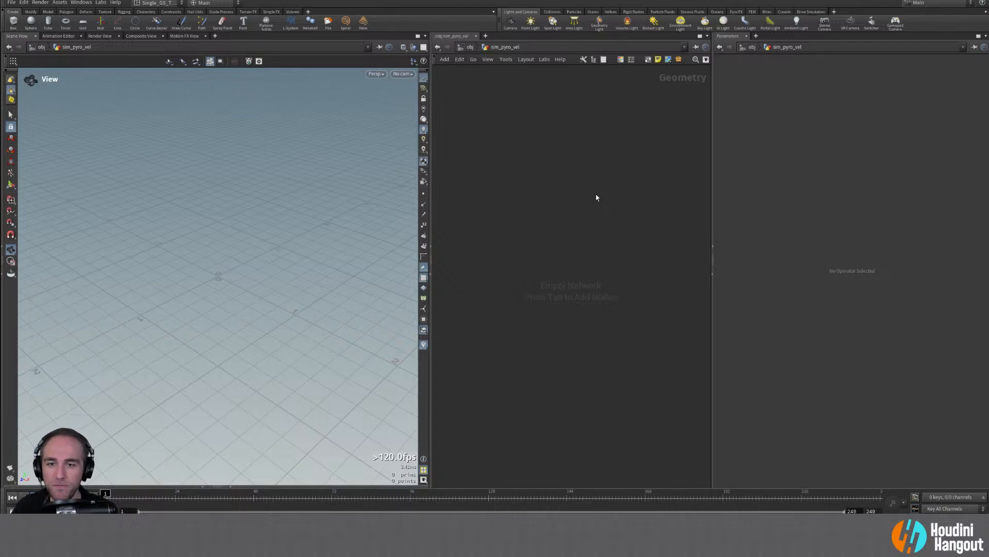
key("Tab")
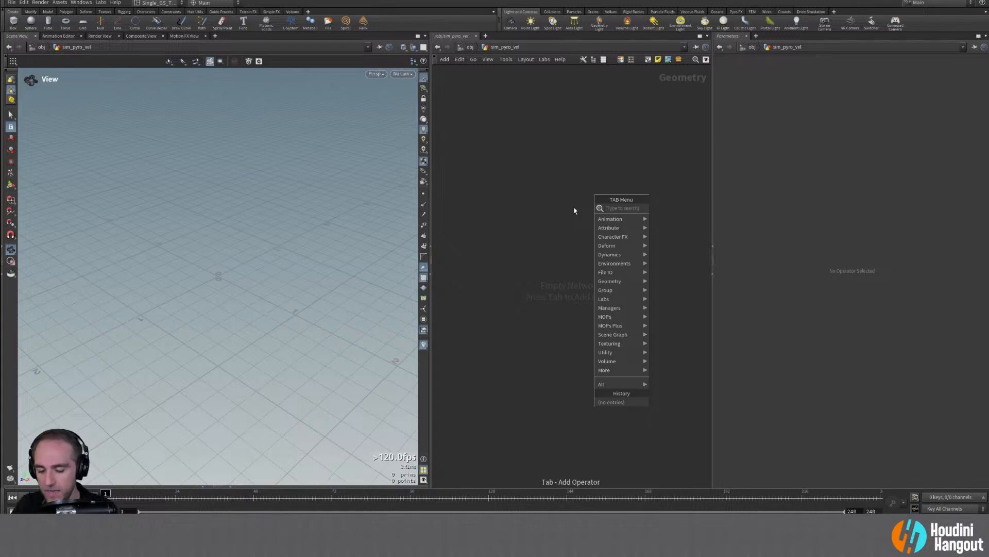
type("pyro burn")
key("Return")
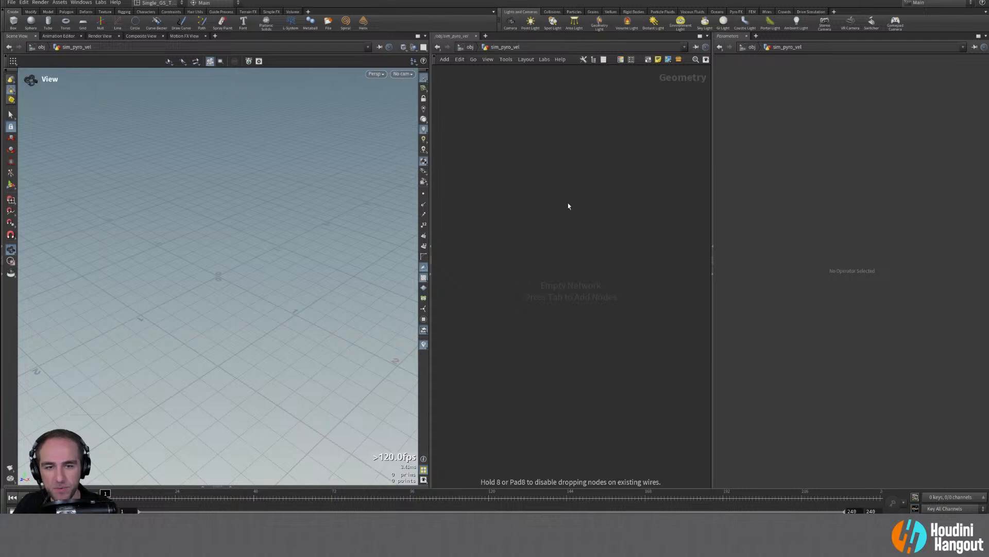
left_click(567, 212)
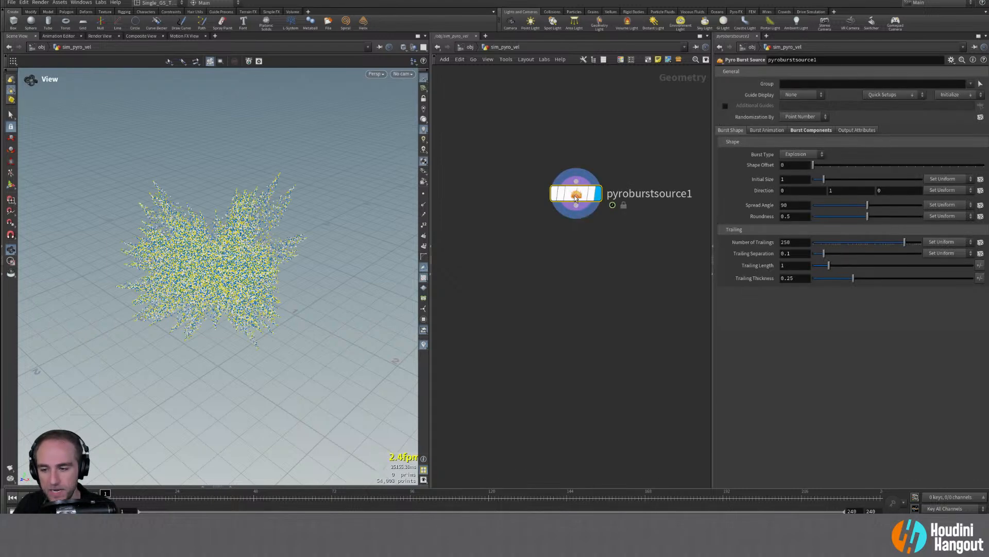
Step: Examine the default explosion burst points from several angles over the first few frames
right_click_drag(217, 310, 185, 305, "alt")
middle_click_drag(185, 305, 221, 268, "alt")
left_click_drag(221, 268, 289, 280, "alt")
key("Up")
left_click(12, 497)
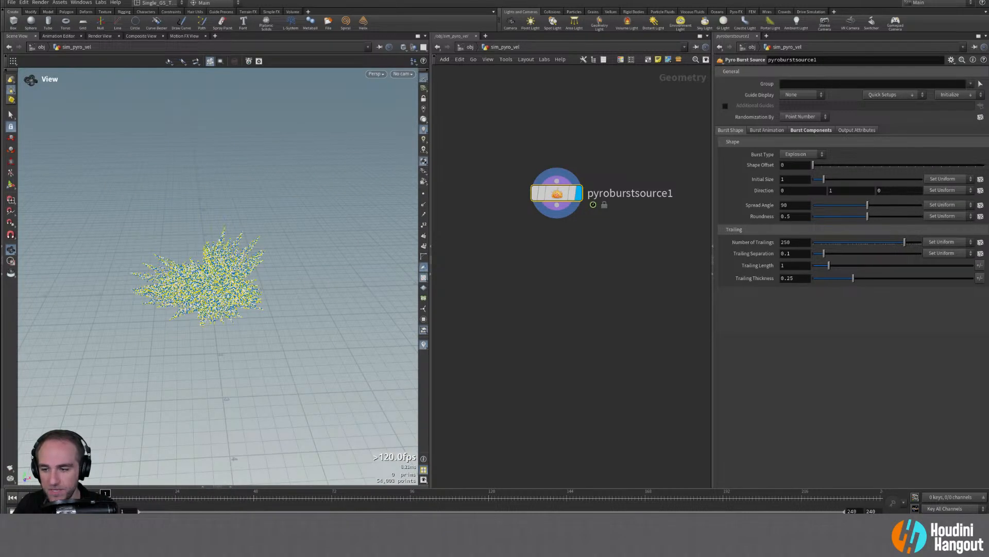
left_click_drag(105, 492, 111, 492)
left_click_drag(254, 283, 170, 303, "alt")
middle_click_drag(170, 303, 216, 320, "alt")
left_click_drag(216, 319, 210, 282, "alt")
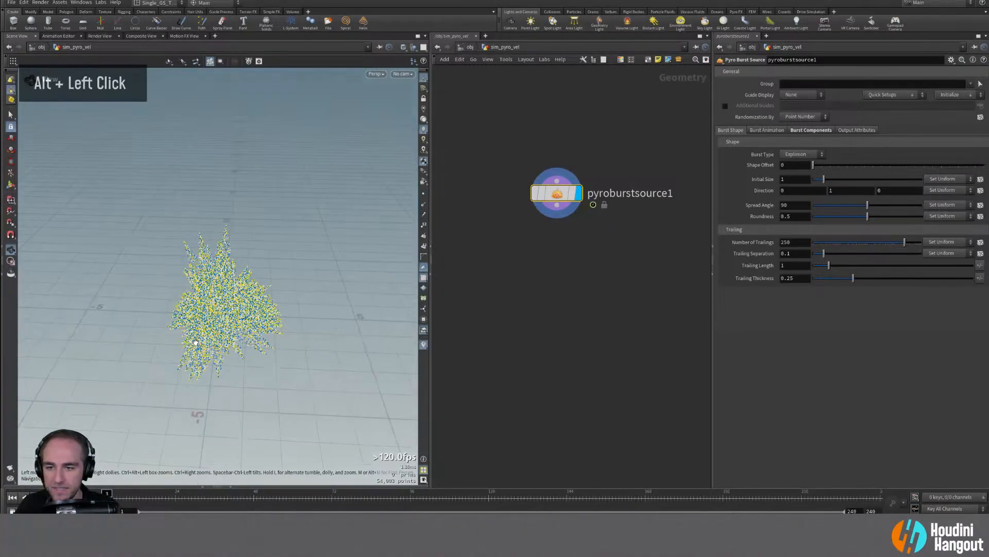
middle_click_drag(211, 281, 211, 274, "alt")
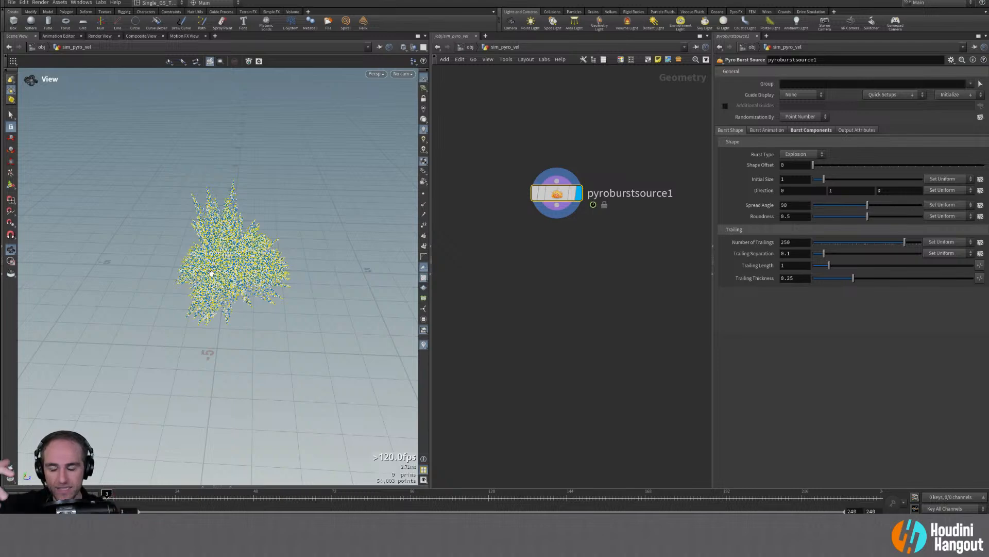
left_click_drag(177, 272, 194, 289, "alt")
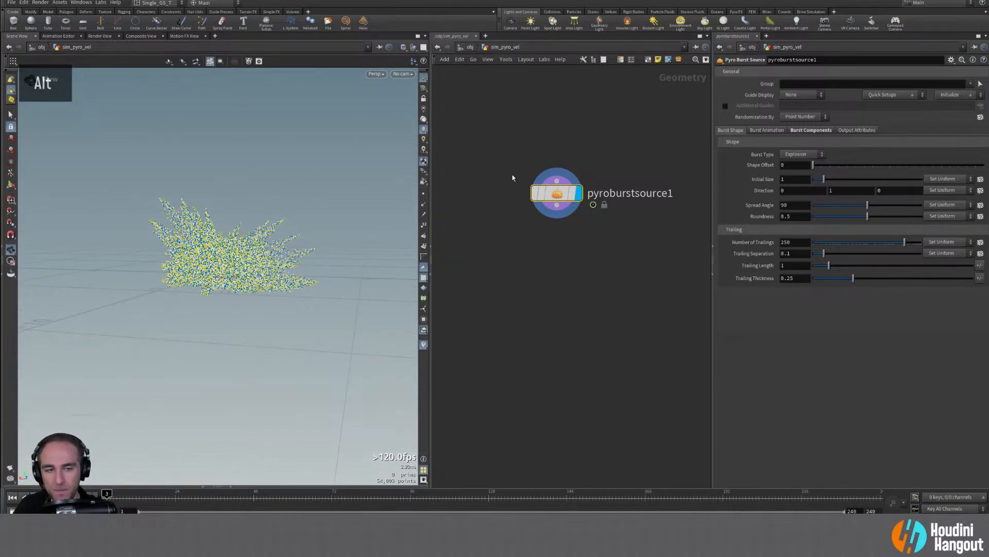
left_click_drag(227, 205, 174, 217, "alt")
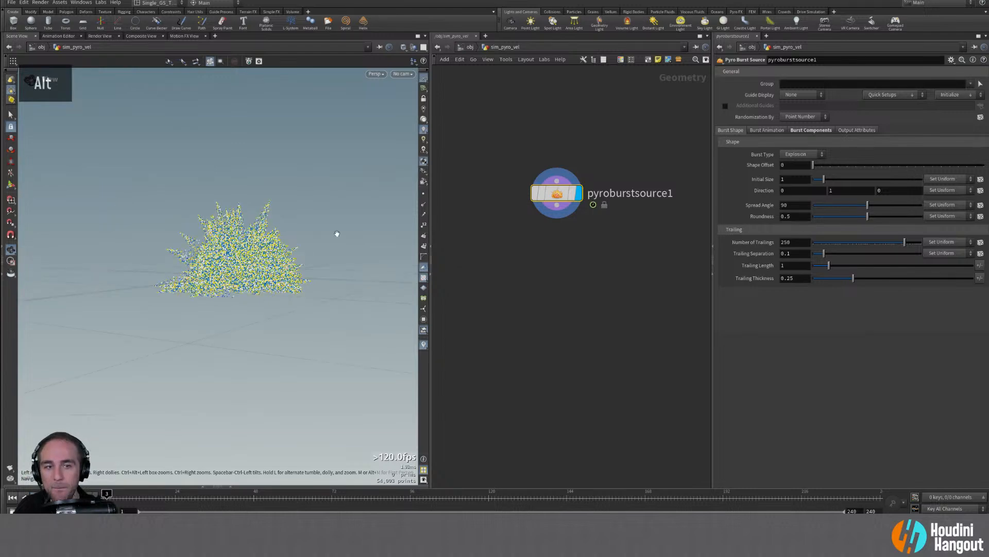
Step: Try a Spread Angle of 66.6 on the explosion burst, and reset it to its default
mouse_move(865, 205)
left_mouse_down()
mouse_move(848, 205)
mouse_move(911, 206)
mouse_move(853, 213)
left_mouse_up()
left_click_drag(364, 261, 154, 423, "alt")
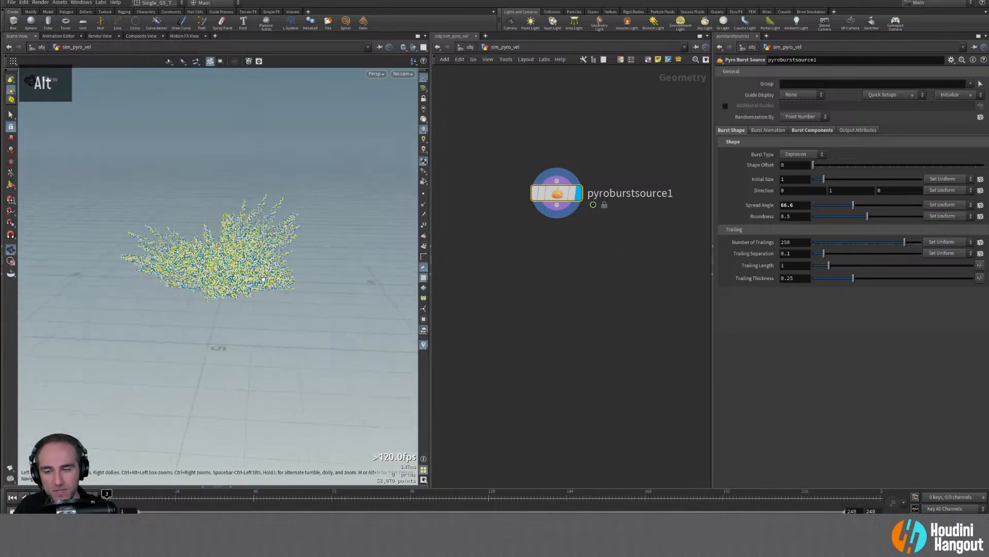
left_click(801, 154)
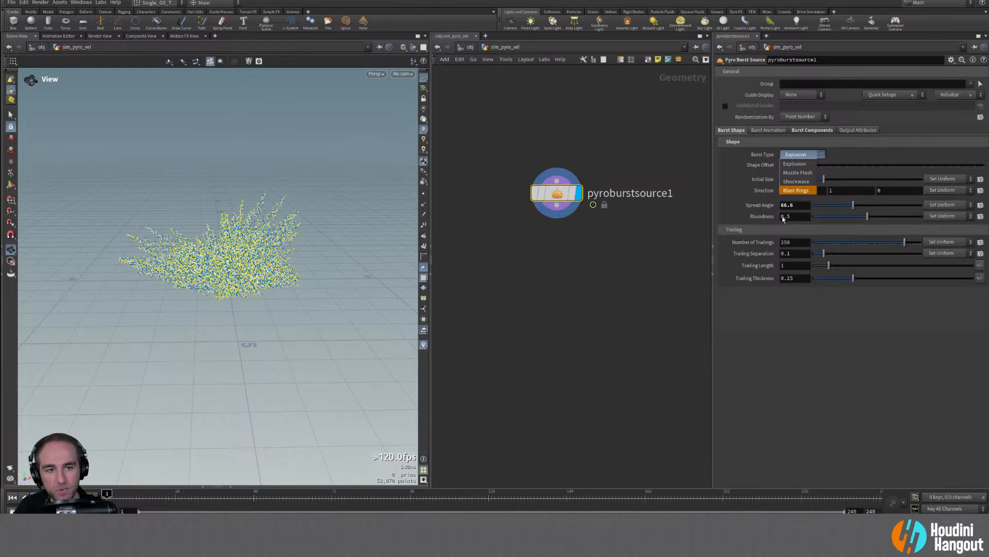
key("Escape")
middle_click(762, 205, "ctrl")
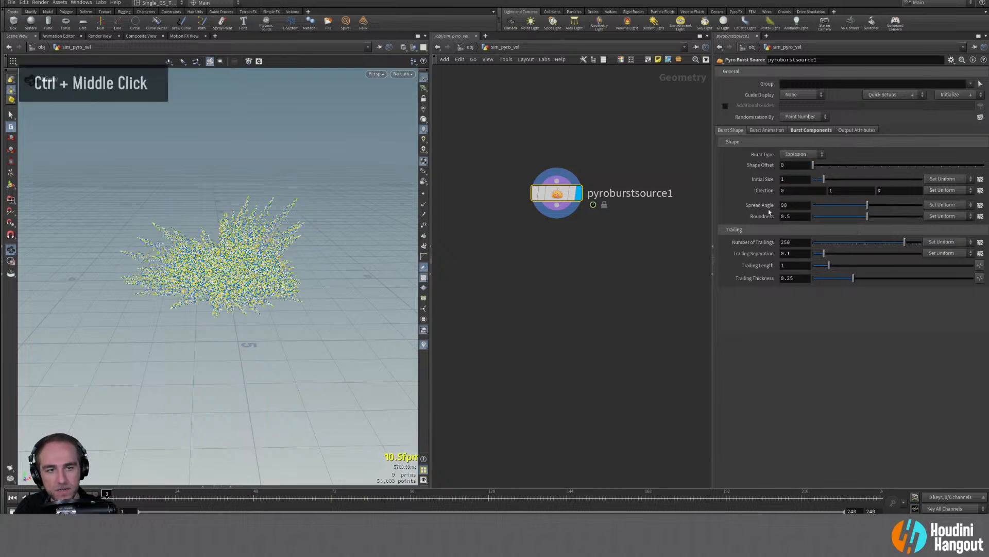
Step: Try the Shockwave and Blast Rings burst types on the burst source to compare their shapes
left_click(803, 182)
left_click_drag(315, 268, 299, 299, "alt")
left_click(813, 155)
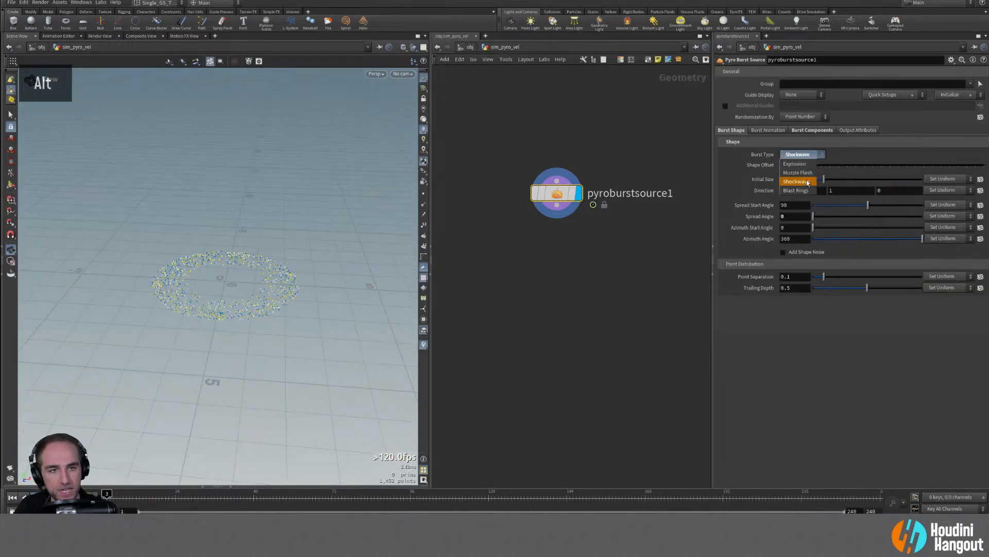
left_click(796, 190)
left_click_drag(248, 222, 354, 250, "alt")
left_click(803, 154)
left_click(799, 186)
Step: Switch the Burst Type back to Explosion and widen its Spread Angle to 180
left_click(802, 154)
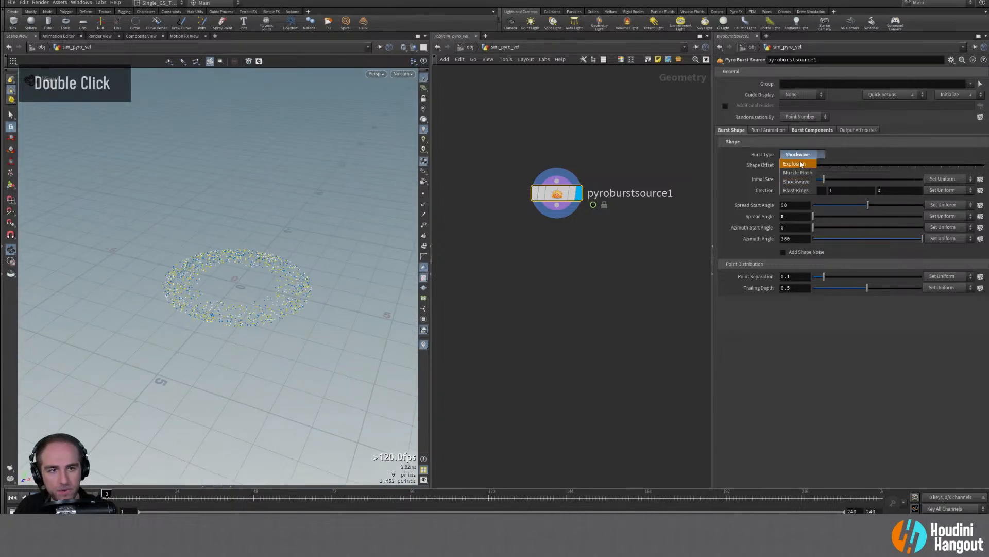
left_click(794, 164)
left_click_drag(288, 247, 310, 258, "alt")
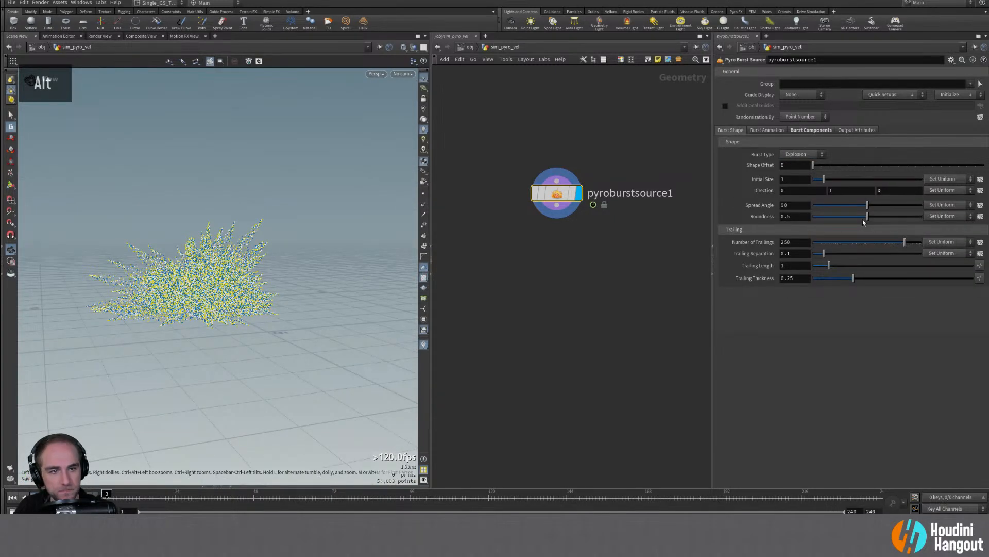
left_click_drag(868, 206, 922, 206)
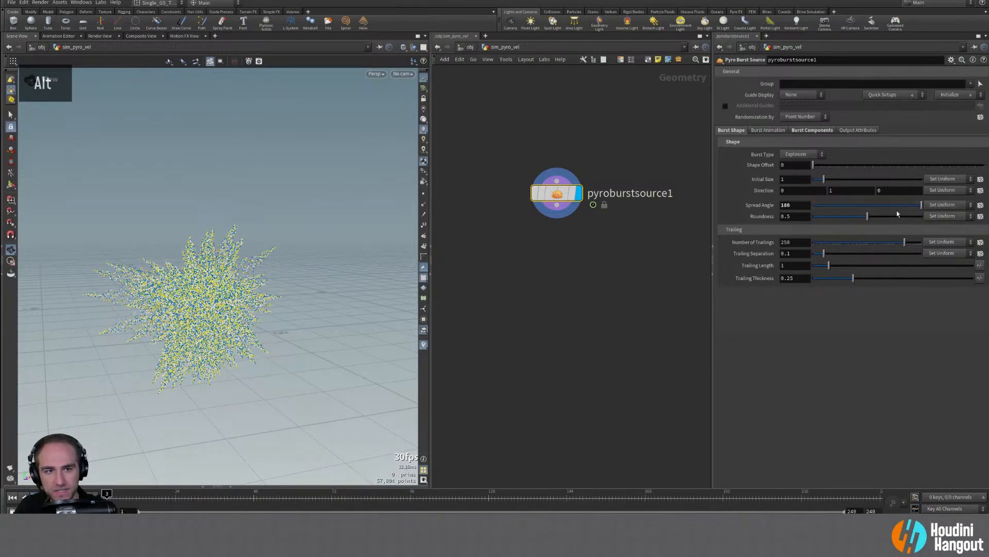
left_click_drag(382, 270, 187, 284, "alt")
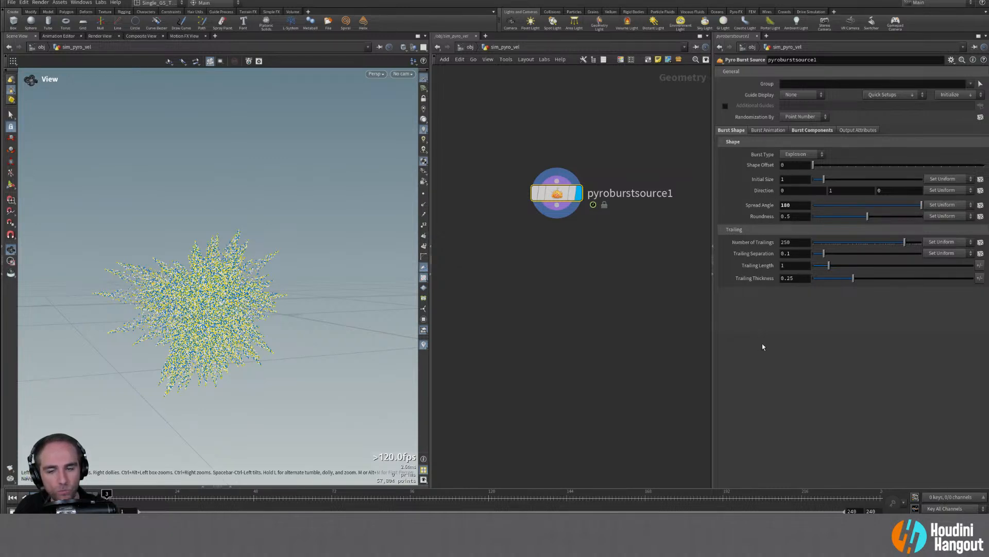
Step: Set the burst source's Burst Type to Shockwave
left_click(800, 154)
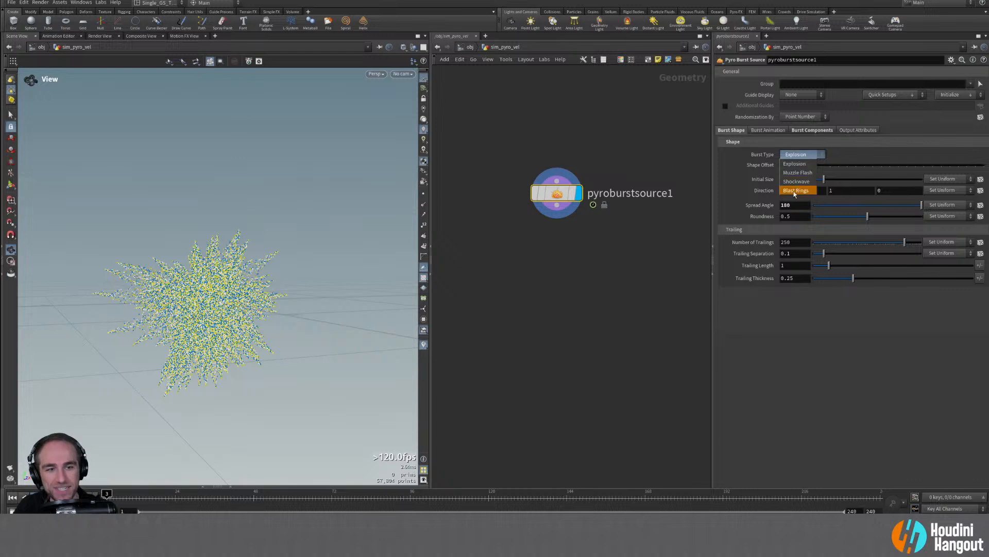
left_click(797, 182)
left_click_drag(205, 291, 204, 334, "alt")
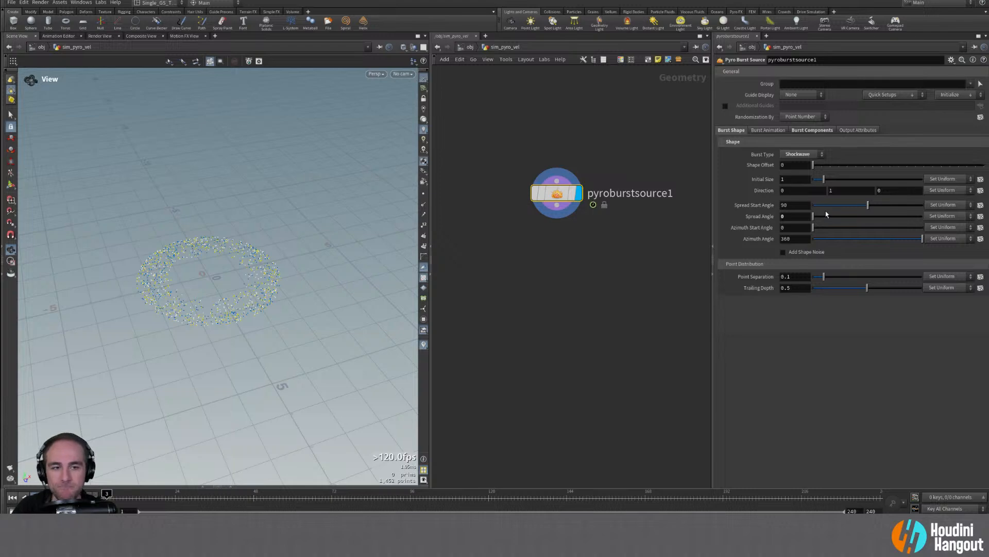
Step: Try a shockwave Spread Angle of 18.6 with adjusted start angles, undoing the Azimuth Start Angle change
left_click_drag(813, 216, 824, 216)
mouse_move(245, 309)
left_mouse_down("alt")
mouse_move(244, 278)
mouse_move(256, 314)
left_mouse_up("alt")
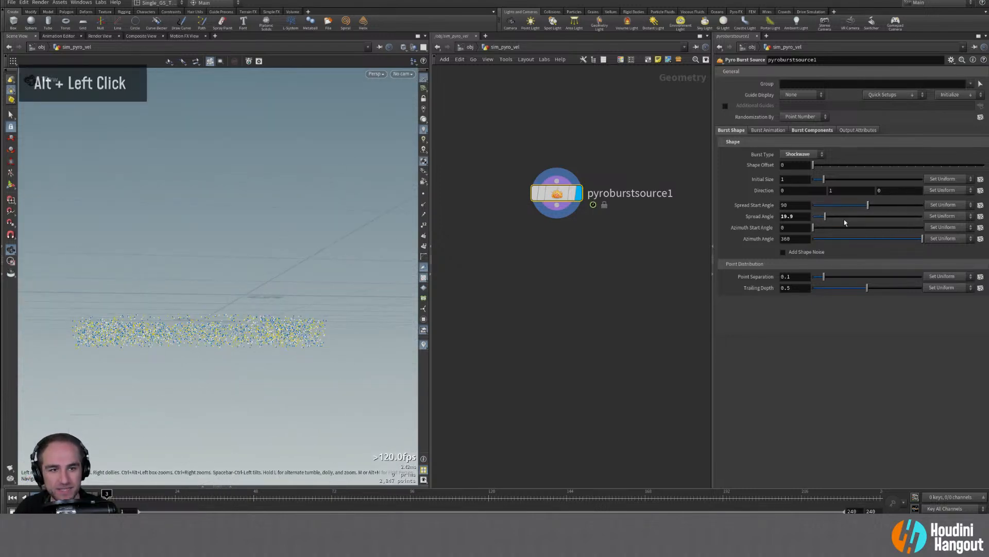
mouse_move(829, 218)
left_mouse_down()
mouse_move(845, 219)
mouse_move(827, 216)
left_mouse_up()
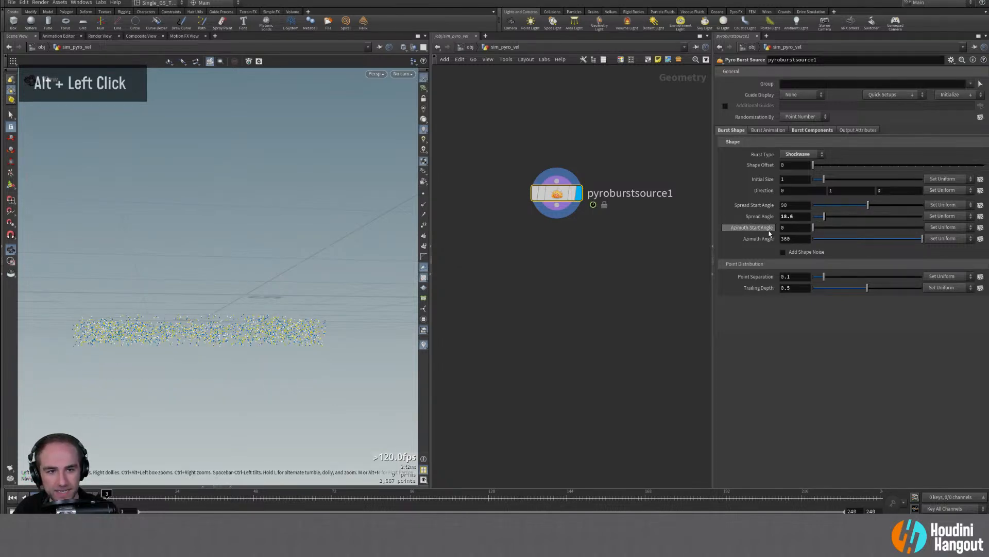
middle_click(756, 228)
middle_click_drag(767, 231, 767, 231)
key("ctrl+z")
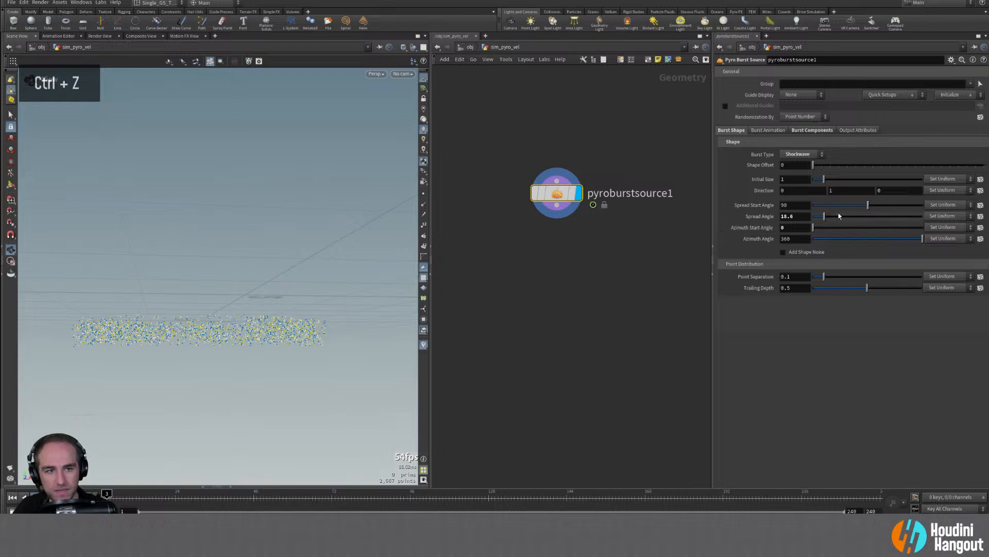
mouse_move(868, 206)
left_mouse_down()
mouse_move(884, 202)
mouse_move(855, 201)
mouse_move(863, 204)
left_mouse_up()
left_click_drag(269, 320, 247, 323, "alt")
Step: Set the shockwave's Spread Start Angle to 80 and its Spread Angle to 20, and return to the first frame
left_click(788, 205)
type("80")
key("Tab")
type("20")
key("Return")
left_click_drag(315, 205, 256, 277, "alt")
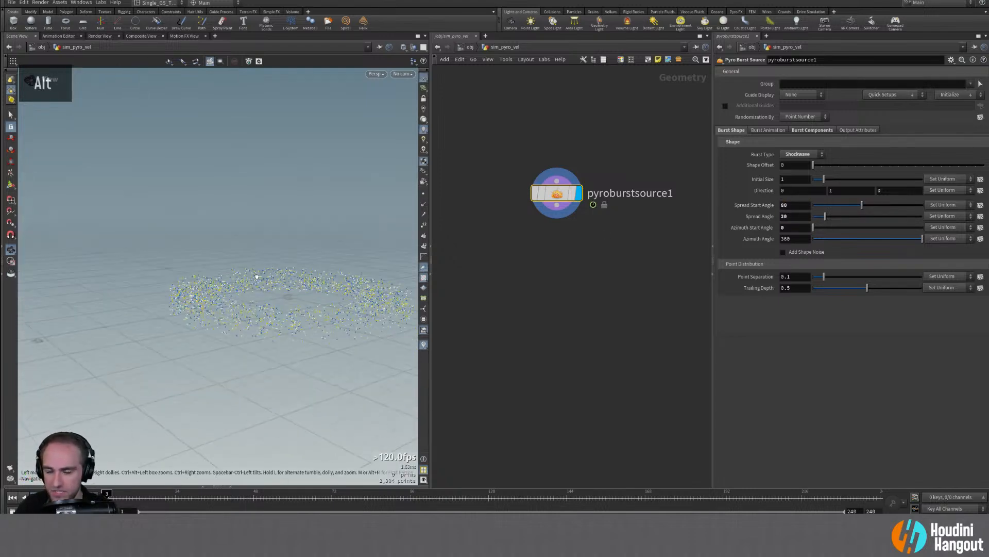
middle_click_drag(255, 277, 231, 278, "alt")
left_click_drag(232, 279, 235, 309, "alt")
left_click_drag(111, 492, 105, 494)
left_click(43, 497)
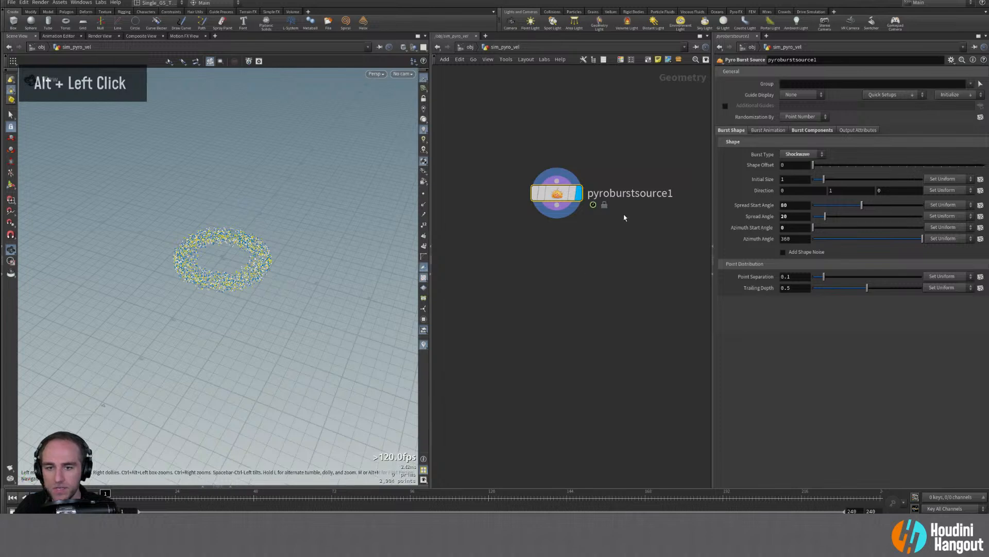
Step: Set the shockwave's Point Separation to 0.05 for a denser point distribution
middle_click(560, 195)
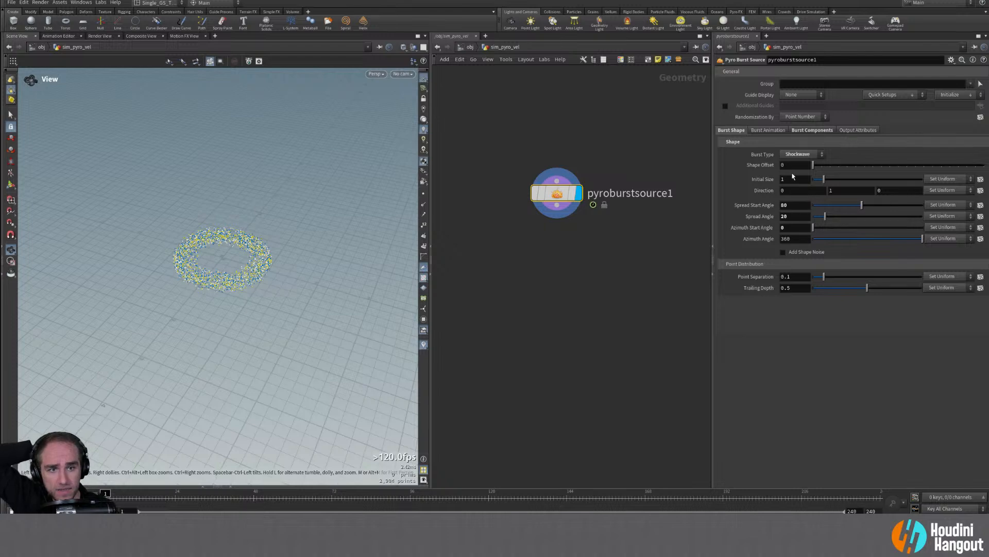
left_click(768, 131)
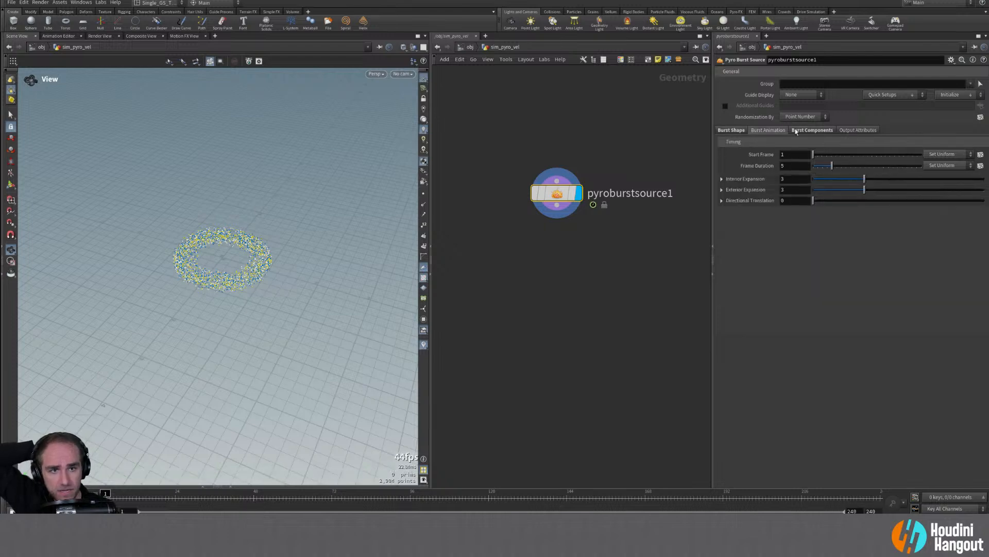
left_click(732, 130)
double_click(788, 277)
type("05")
key("Return")
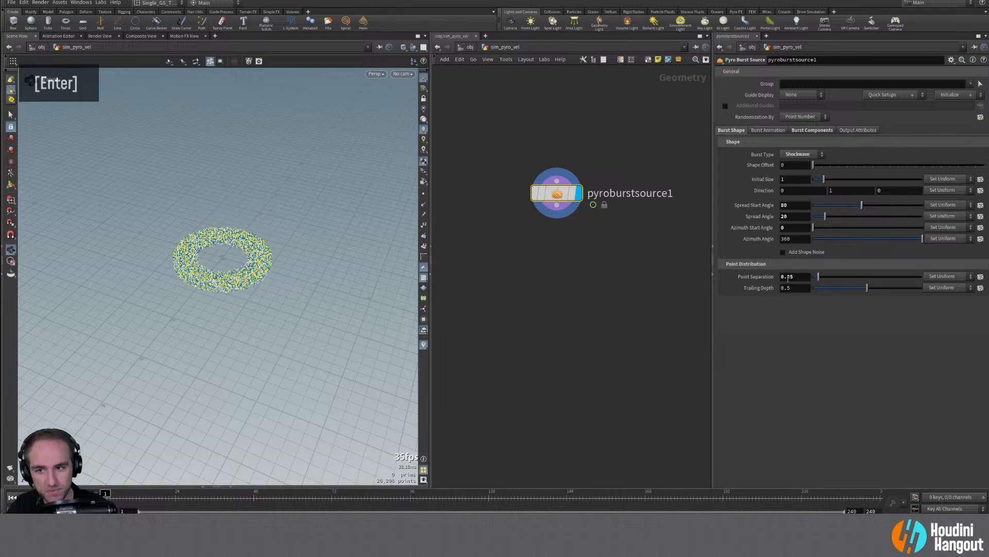
Step: Examine the denser shockwave ring up close as it expands over the first frames
left_click_drag(311, 273, 288, 271, "alt")
right_click_drag(289, 270, 242, 275, "alt")
left_click_drag(242, 275, 264, 289, "alt")
mouse_move(106, 495)
left_mouse_down()
mouse_move(122, 495)
mouse_move(113, 494)
left_mouse_up()
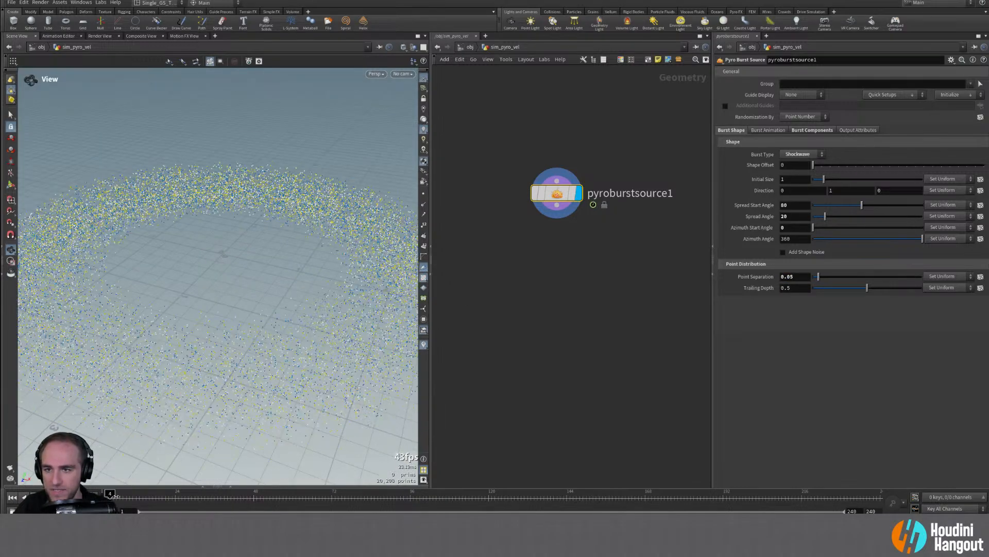
right_click_drag(270, 265, 215, 281, "alt")
left_click_drag(214, 281, 257, 287, "alt")
right_click_drag(258, 287, 196, 310, "alt")
left_click_drag(196, 310, 181, 338, "alt")
Step: Show point trails in the viewport at frame 5 to visualize the ring's velocities
mouse_move(110, 493)
left_mouse_down()
mouse_move(126, 493)
mouse_move(105, 495)
mouse_move(113, 495)
left_mouse_up()
left_click(423, 215)
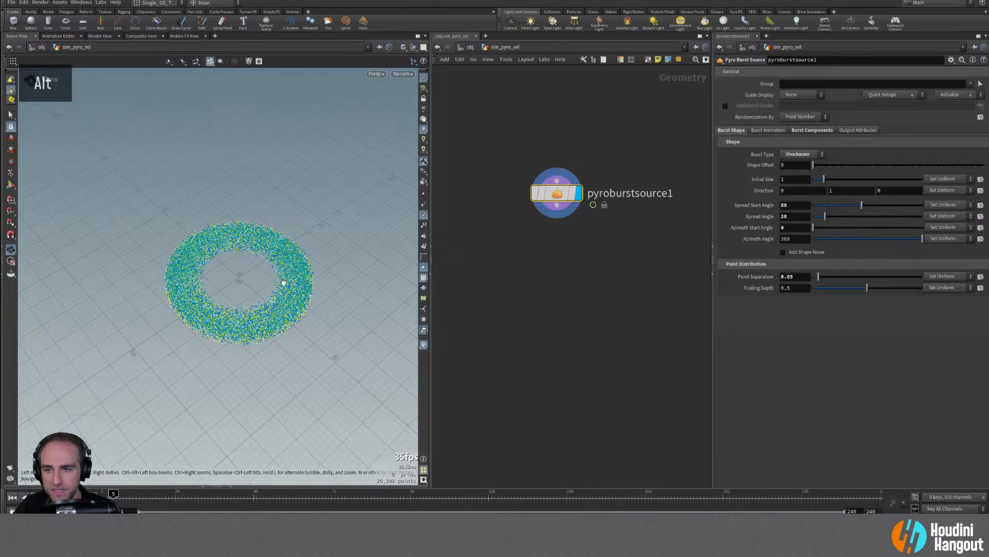
right_click_drag(270, 287, 469, 203, "alt")
mouse_move(114, 494)
left_mouse_down()
mouse_move(104, 495)
mouse_move(113, 494)
left_mouse_up()
right_click_drag(303, 451, 230, 293, "alt")
middle_click_drag(230, 294, 242, 283, "alt")
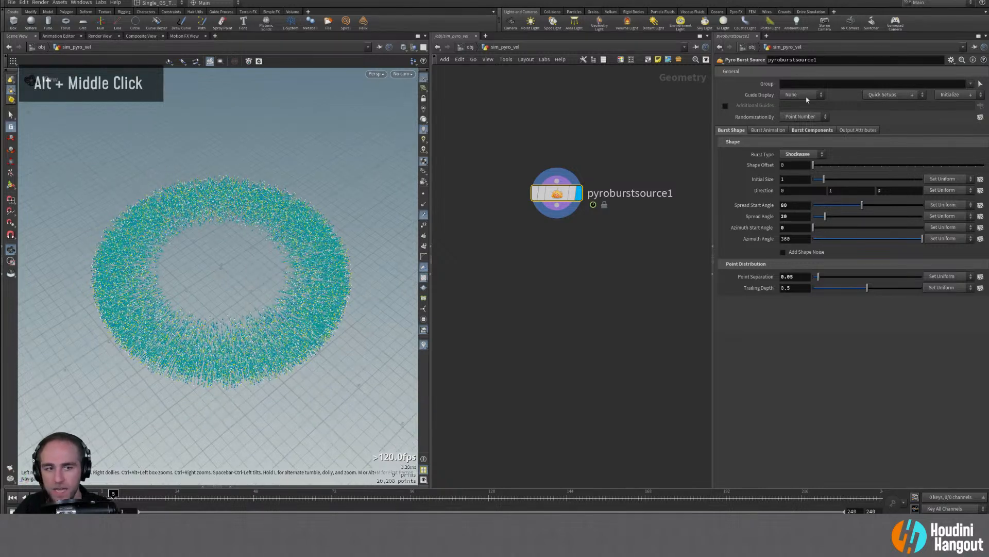
Step: Try a burst animation Frame Duration of 24 and play the slower expansion from the first frame
left_click(766, 129)
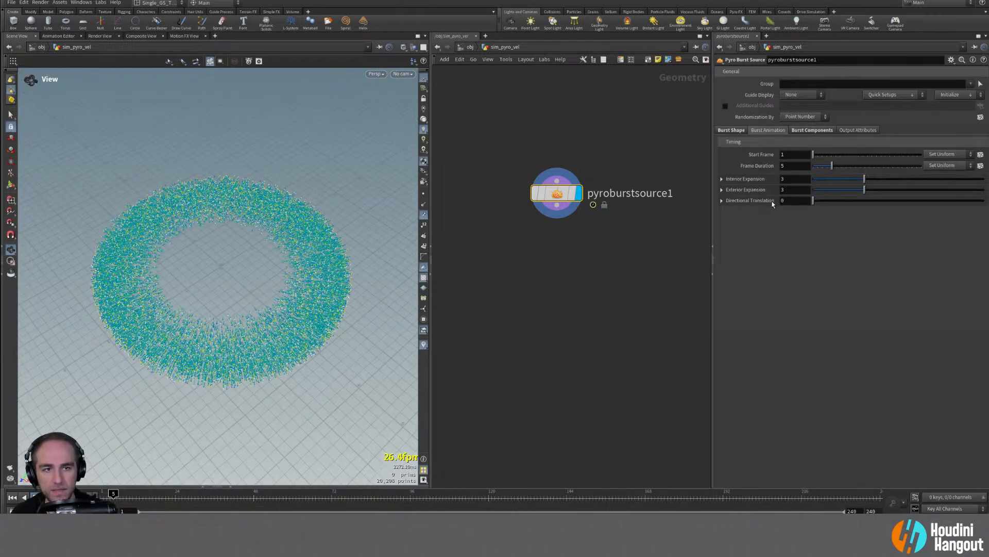
left_click_drag(832, 168, 923, 166)
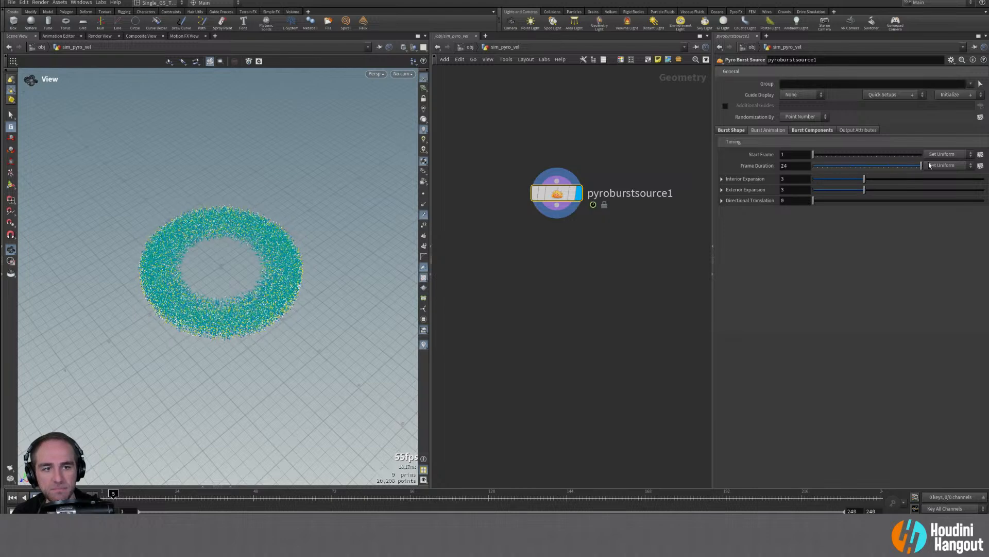
left_click(12, 497)
left_click(47, 497)
left_click_drag(166, 330, 144, 295, "alt")
left_click_drag(127, 498, 106, 498)
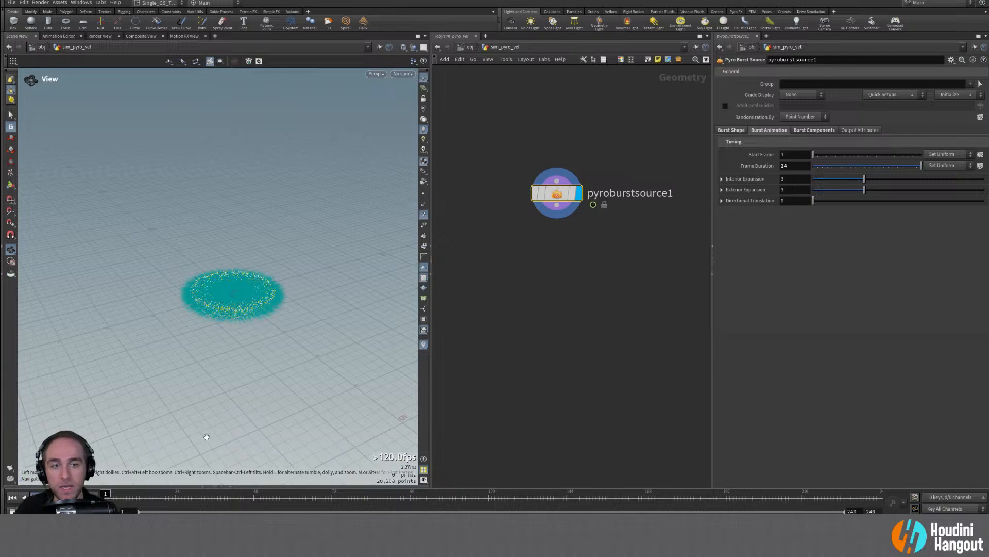
Step: Shorten the burst animation's Frame Duration to 3 while staying on the first frame
mouse_move(97, 493)
left_mouse_down()
mouse_move(170, 493)
mouse_move(105, 494)
left_mouse_up()
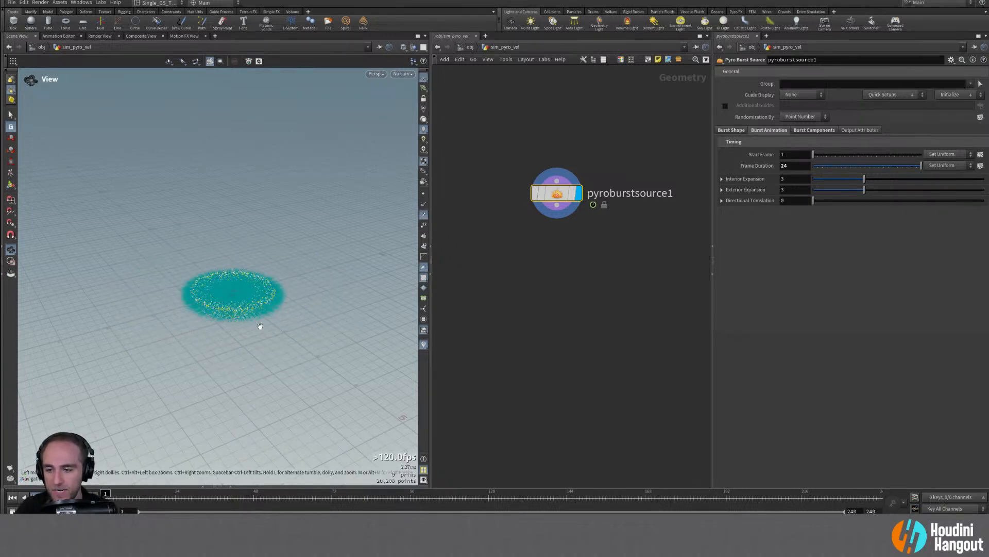
left_click_drag(841, 165, 822, 169)
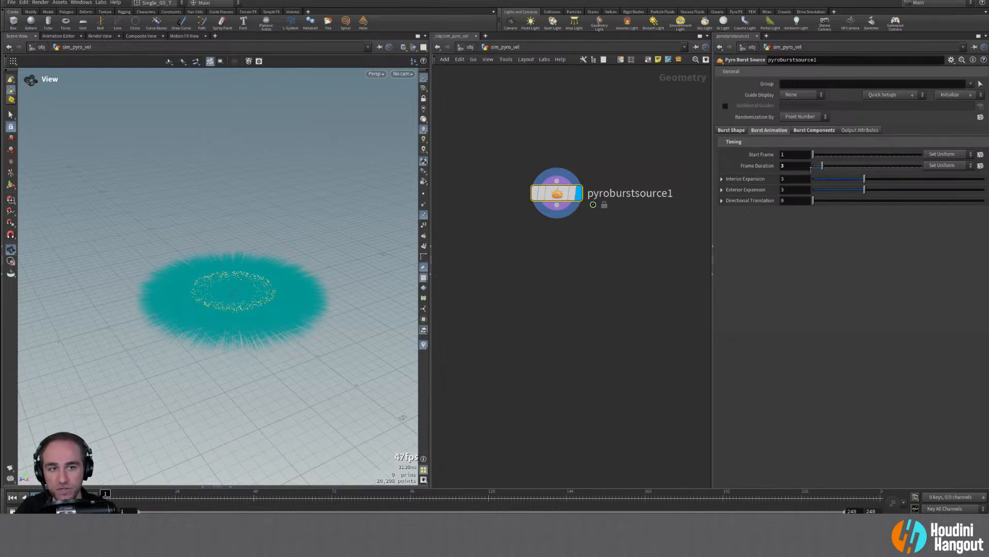
Step: Restore the burst animation's Frame Duration to its default and frame the whole ring in the viewport
middle_click(756, 166, "ctrl")
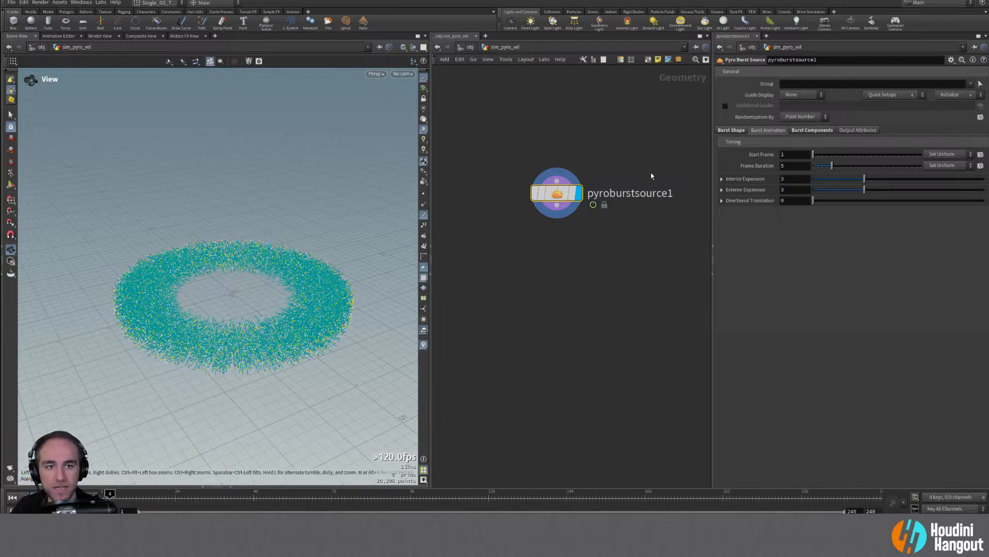
right_click_drag(258, 310, 251, 307, "alt")
middle_click_drag(250, 307, 236, 327, "alt")
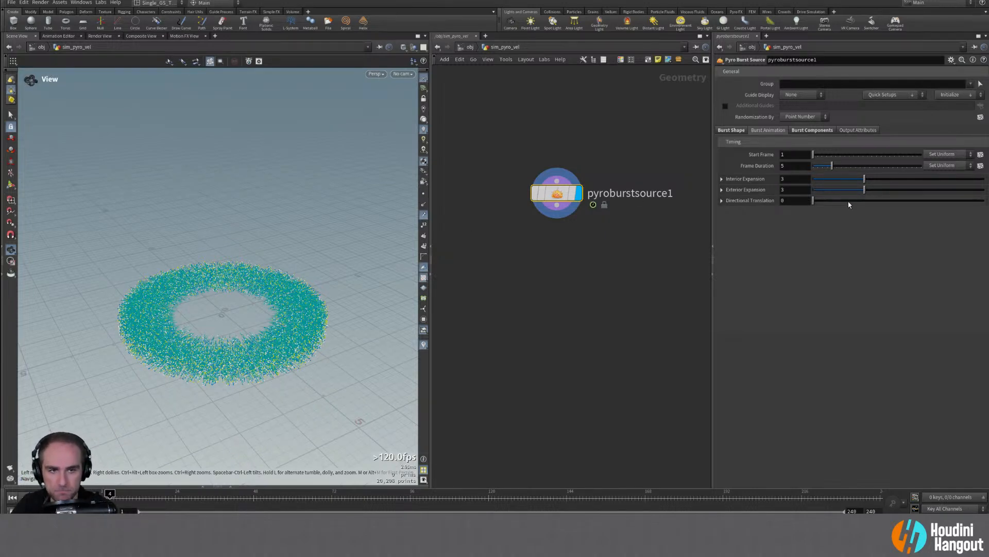
Step: Try a value of 5 for both the Interior Expansion and the Exterior Expansion of the burst
left_click_drag(864, 189, 902, 181)
double_click(809, 180)
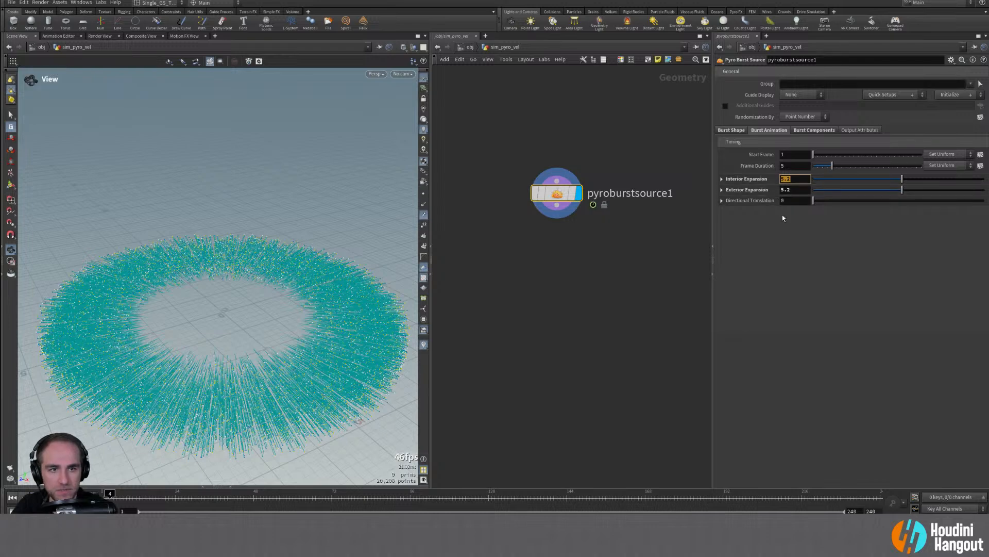
type("5")
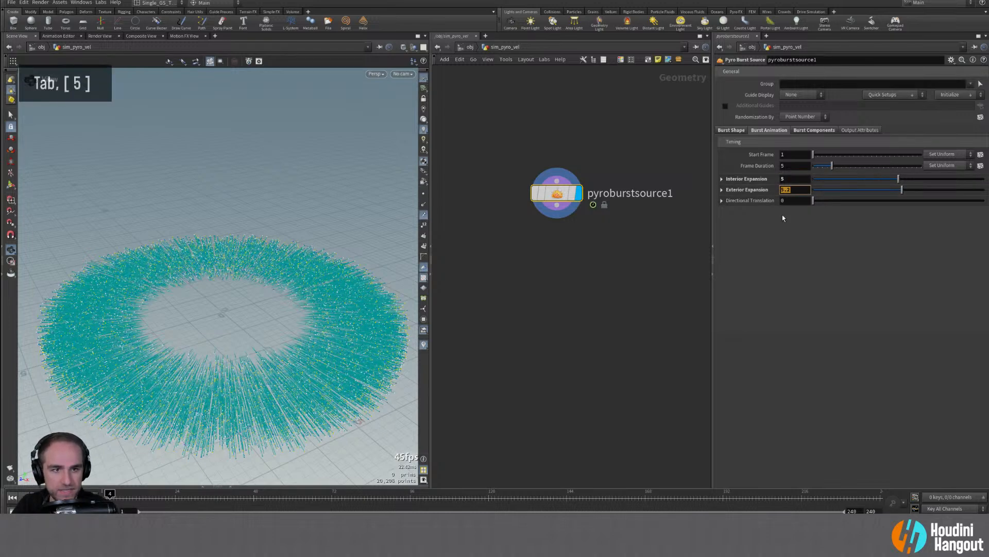
key("Return")
Step: Inspect the Exterior and Interior Expansion Over Duration ramps, collapsing both sections again
double_click(720, 190)
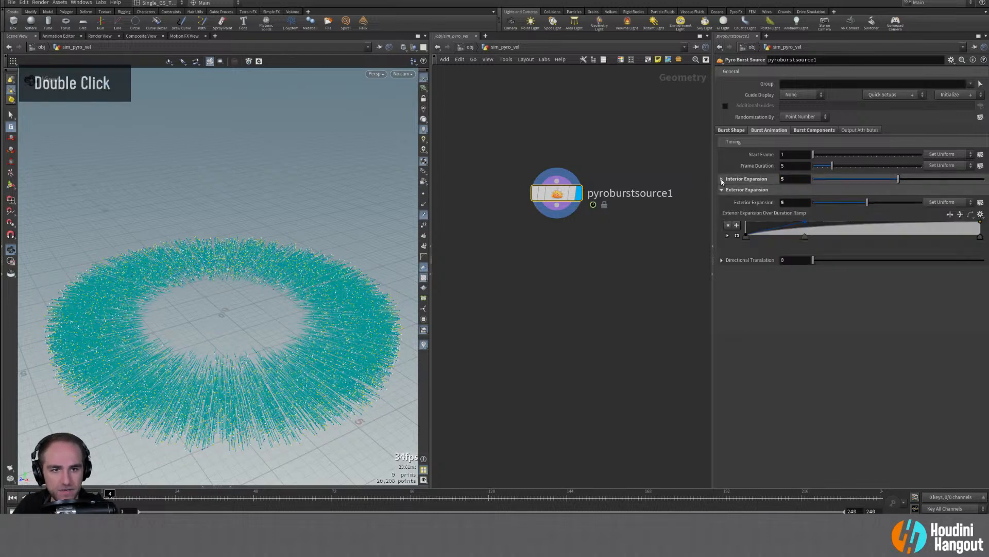
left_click(721, 180)
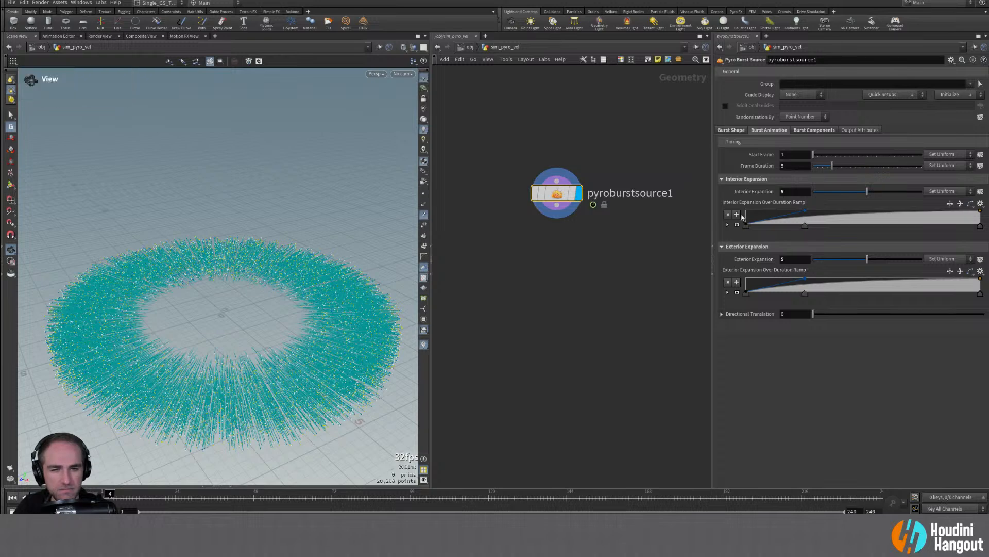
left_click(722, 179)
left_click(722, 190)
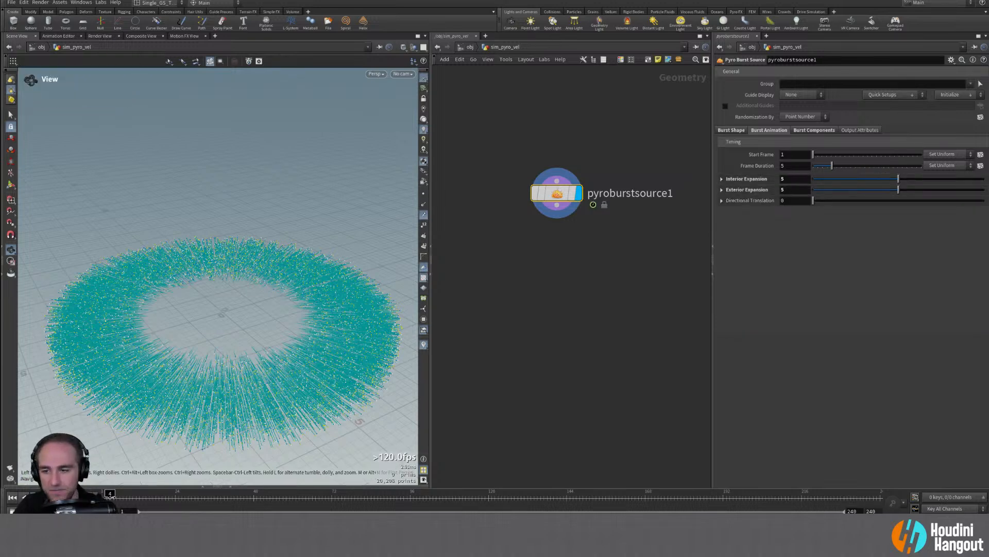
Step: Play the burst from the start, return to frame 1 and reveal the expansion ramps again
left_click_drag(112, 496, 103, 496)
key("Up")
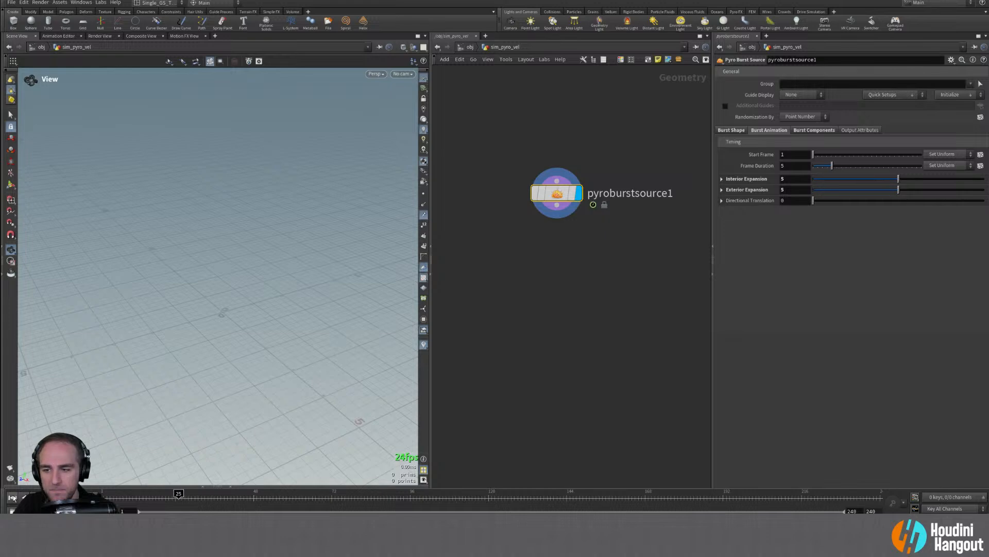
left_click(12, 497)
mouse_move(105, 494)
left_mouse_down()
mouse_move(120, 495)
mouse_move(105, 495)
left_mouse_up()
double_click(721, 190)
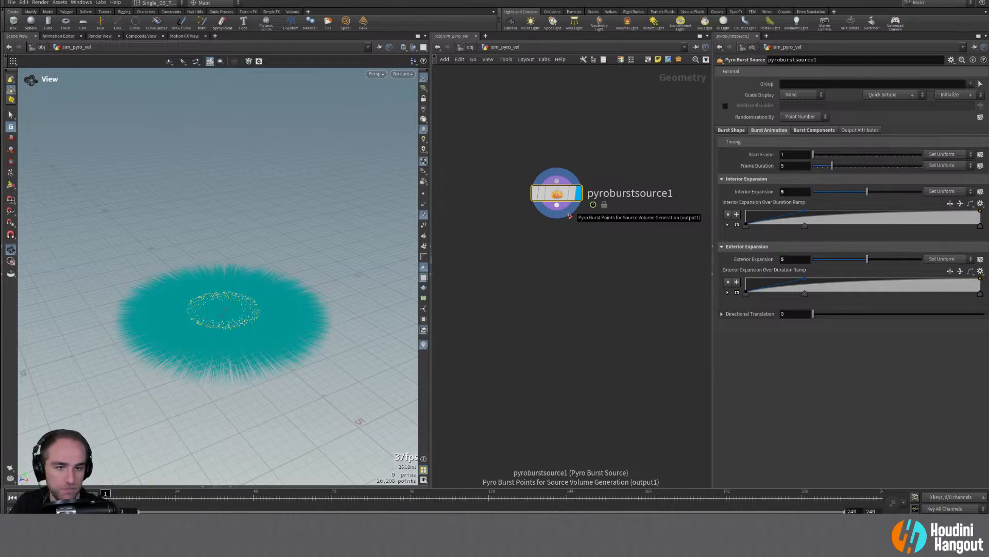
Step: Revert the burst shape's Azimuth Start Angle to its default and hide the point trails in the viewport
left_click(742, 130)
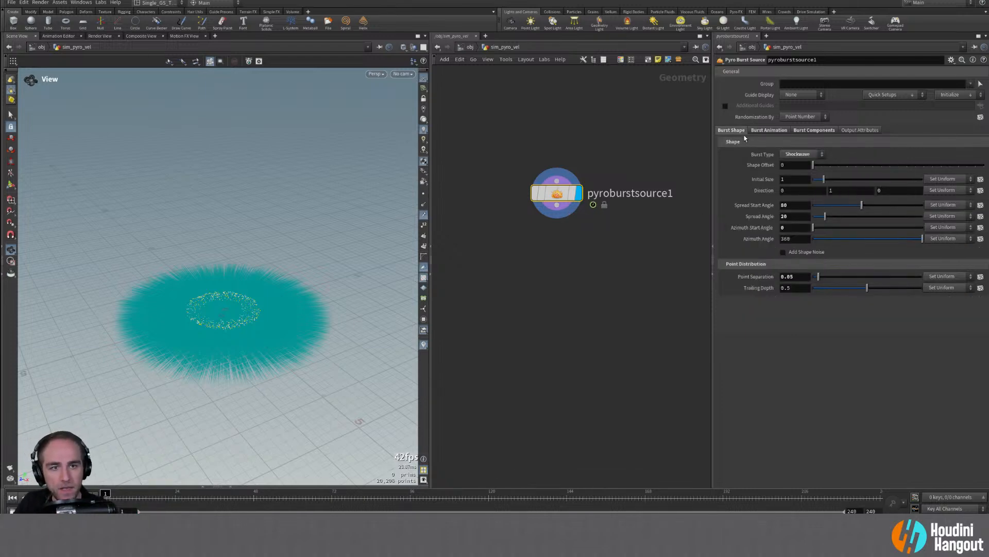
middle_click(751, 233, "ctrl")
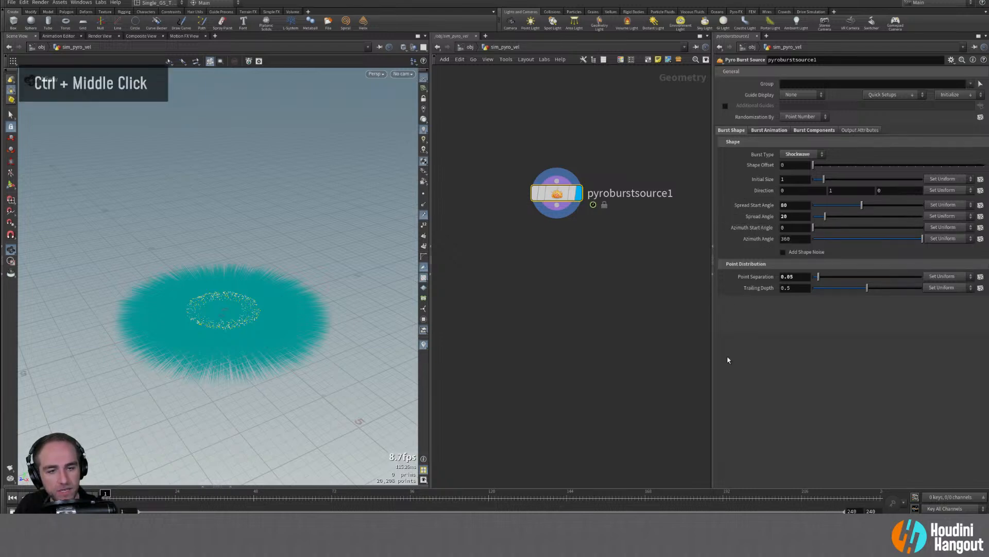
left_click(385, 242, "alt")
right_click_drag(385, 242, 322, 263, "alt")
Step: Revert Interior and Exterior Expansion to their defaults and set the burst animation's Frame Duration to 12
left_click(769, 130)
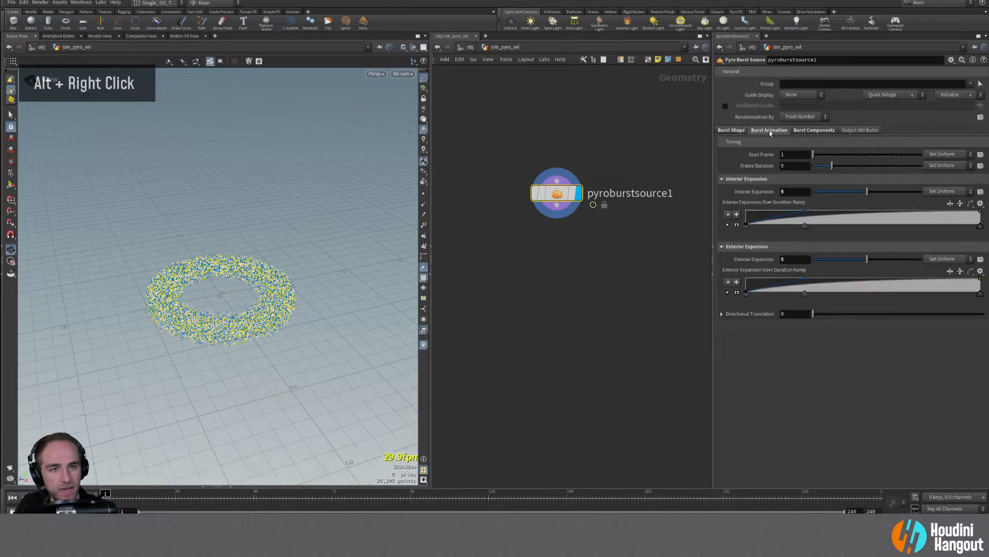
middle_click(754, 191, "ctrl")
middle_click(756, 261, "ctrl")
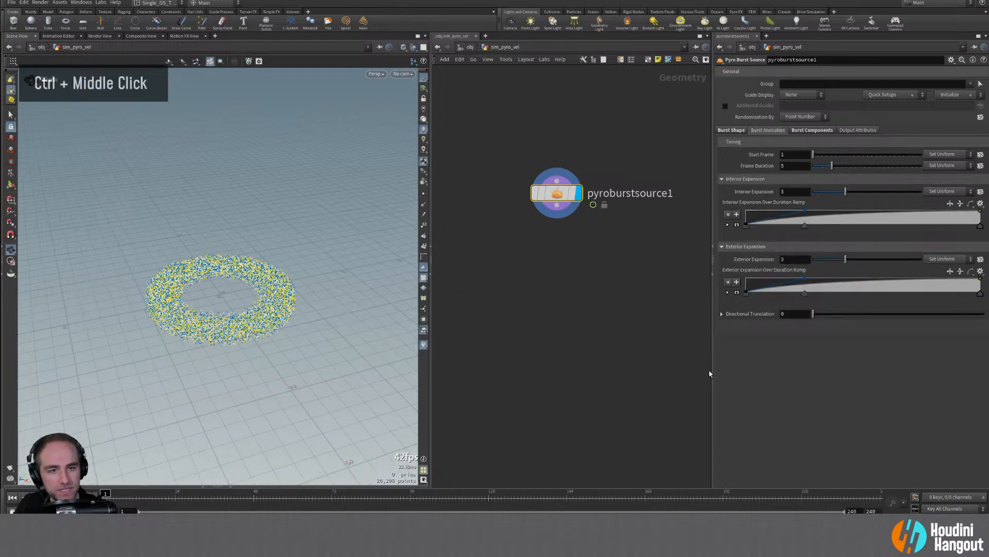
double_click(796, 166)
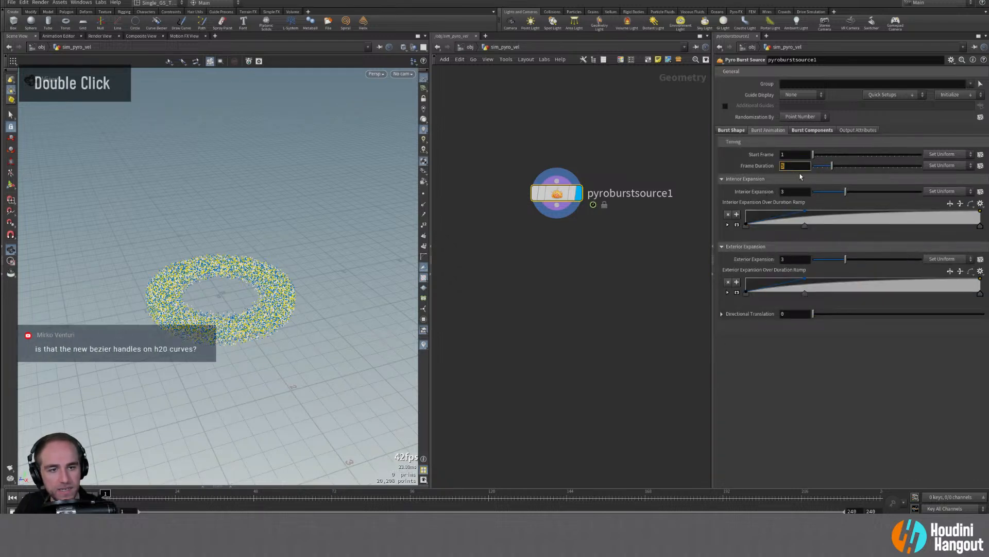
type("12")
key("Return")
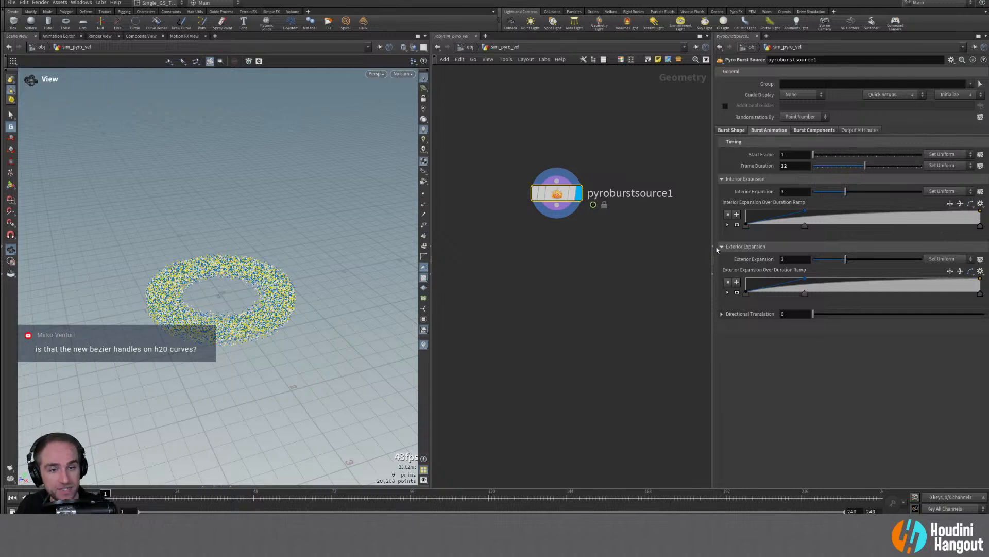
Step: Enlarge the Interior Expansion Over Duration ramp and try reshaping its curve by moving handles and adding points
left_click_drag(715, 267, 681, 267)
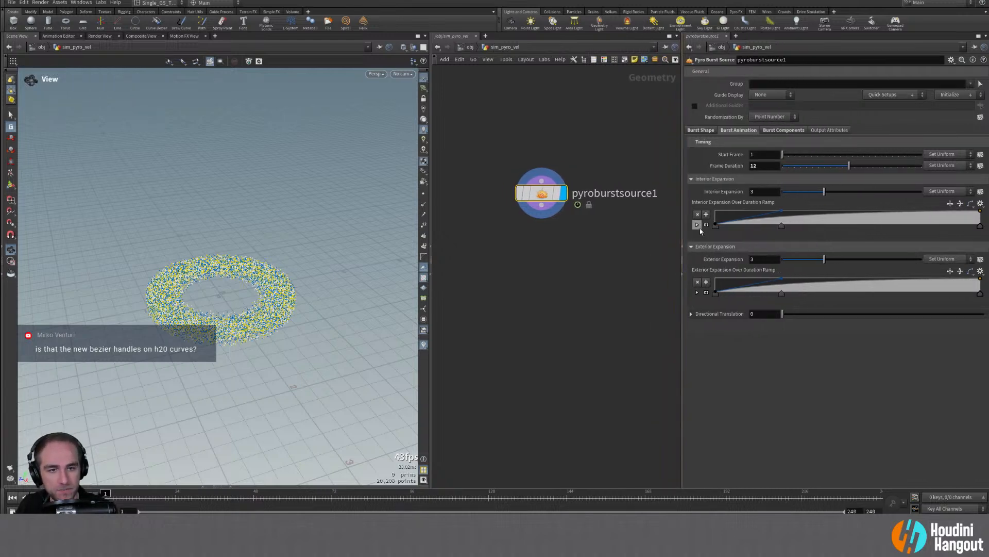
left_click(706, 225)
mouse_move(782, 211)
left_mouse_down()
mouse_move(784, 243)
mouse_move(853, 249)
mouse_move(813, 276)
mouse_move(787, 225)
left_mouse_up()
key("ctrl+z")
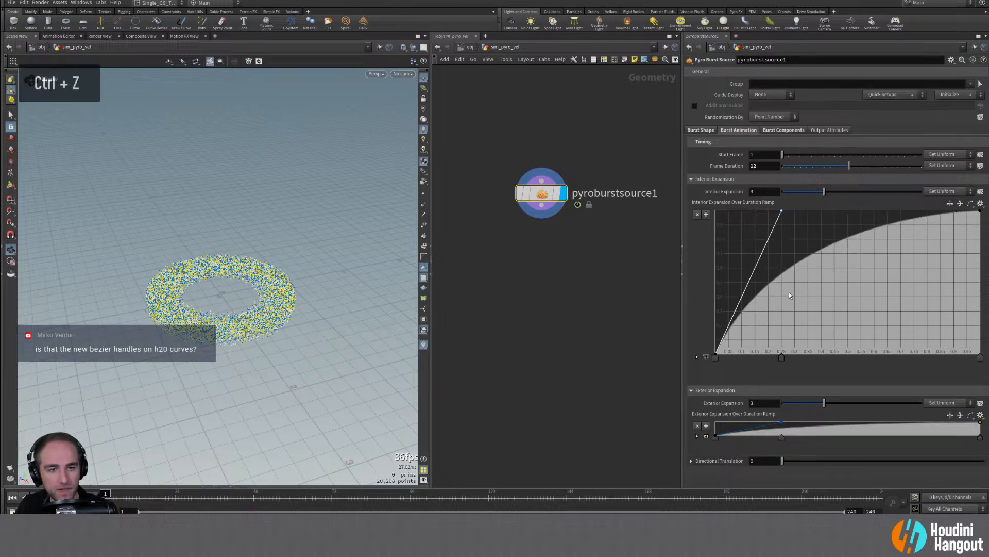
left_click(833, 241)
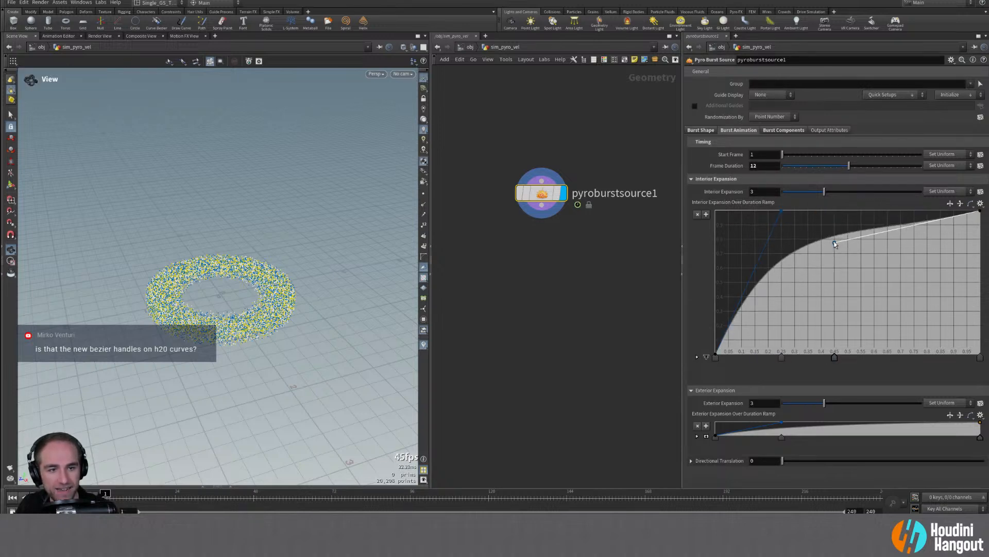
left_click_drag(834, 242, 893, 249)
left_click_drag(824, 250, 816, 281)
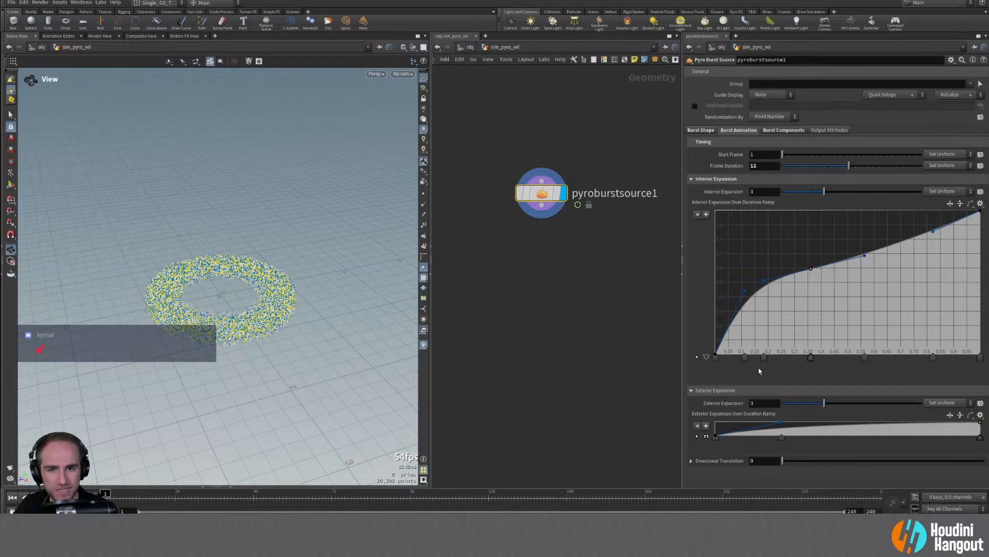
Step: Try multi-selecting the Interior Expansion ramp's points and moving the middle anchor to reshape the curve
left_click(980, 357, "shift")
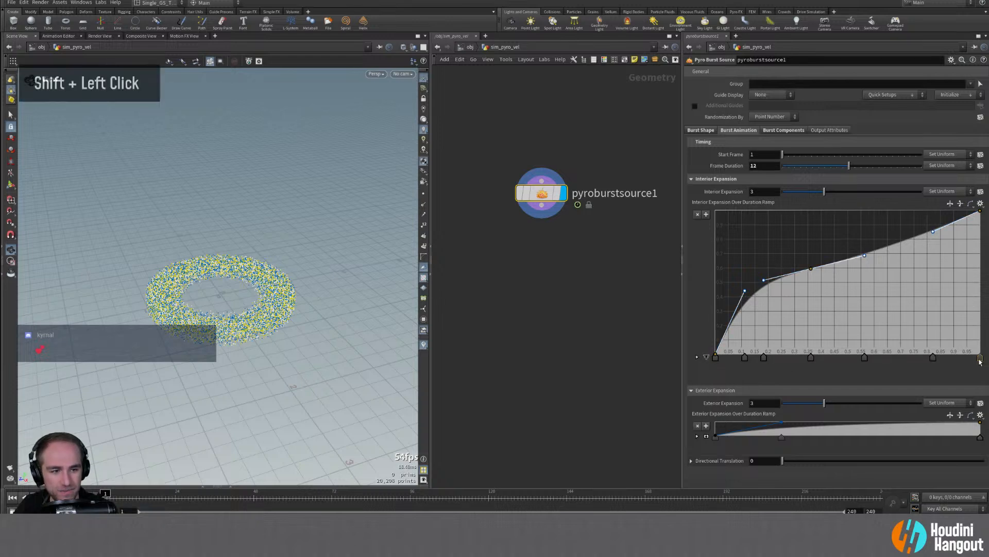
left_click_drag(813, 267, 775, 296, "shift")
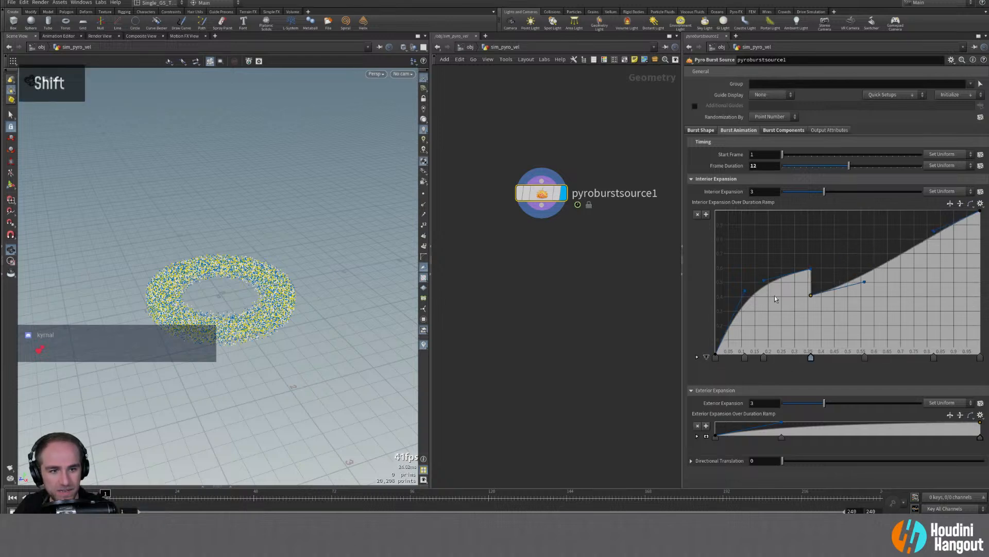
key("ctrl+z")
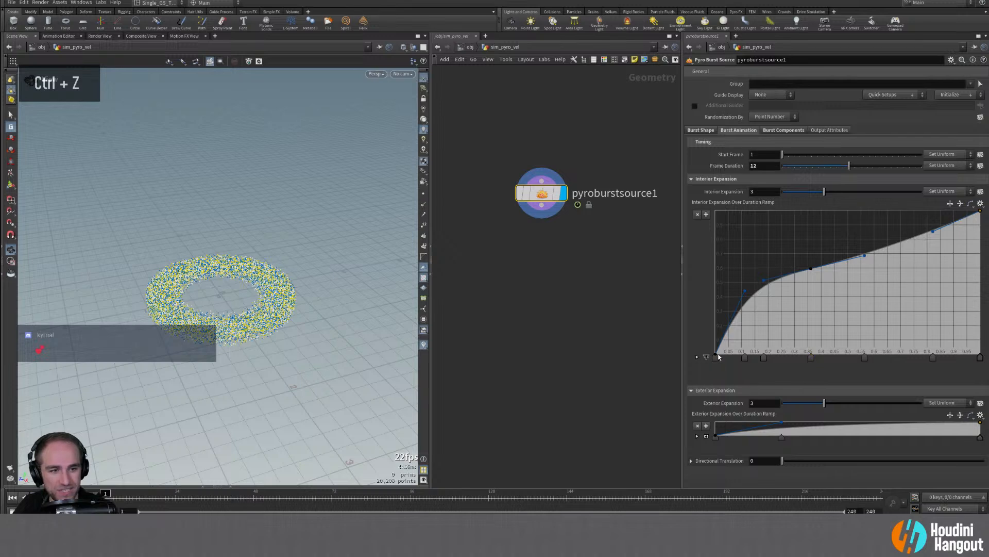
left_click(980, 357, "shift")
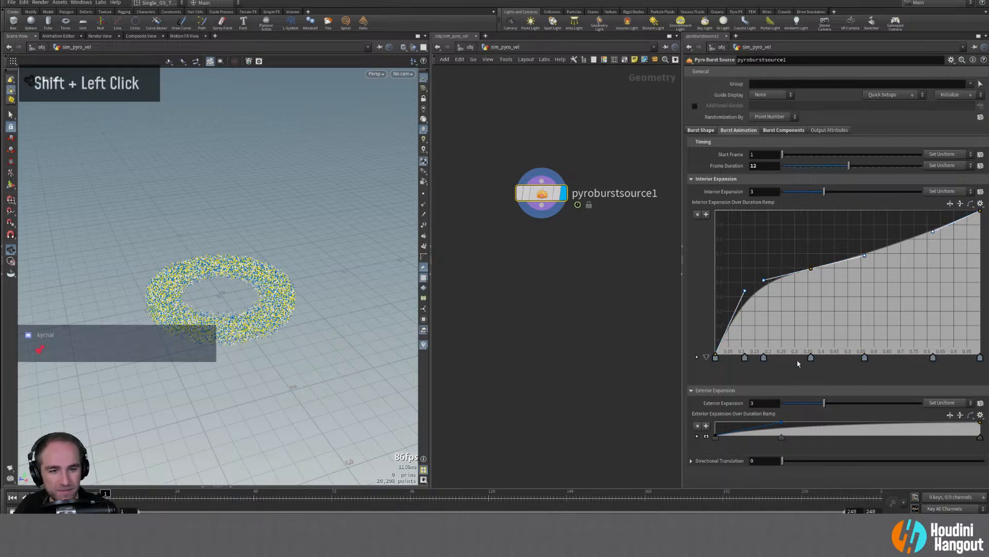
mouse_move(813, 270)
left_mouse_down()
mouse_move(825, 236)
mouse_move(819, 254)
left_mouse_up()
Step: Undo the Interior Expansion ramp edits, revert the ramp to its defaults and shrink it to compact size
key("ctrl+z")
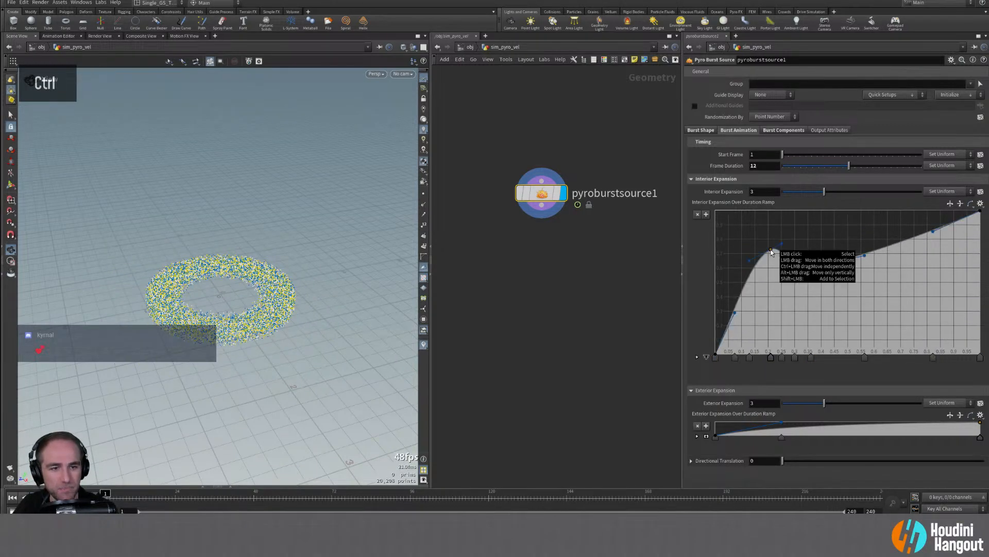
key("ctrl+z")
key("ctrl+z")
key("ctrl+z")
key("ctrl+z")
key("ctrl+z")
key("ctrl+z")
key("ctrl+z")
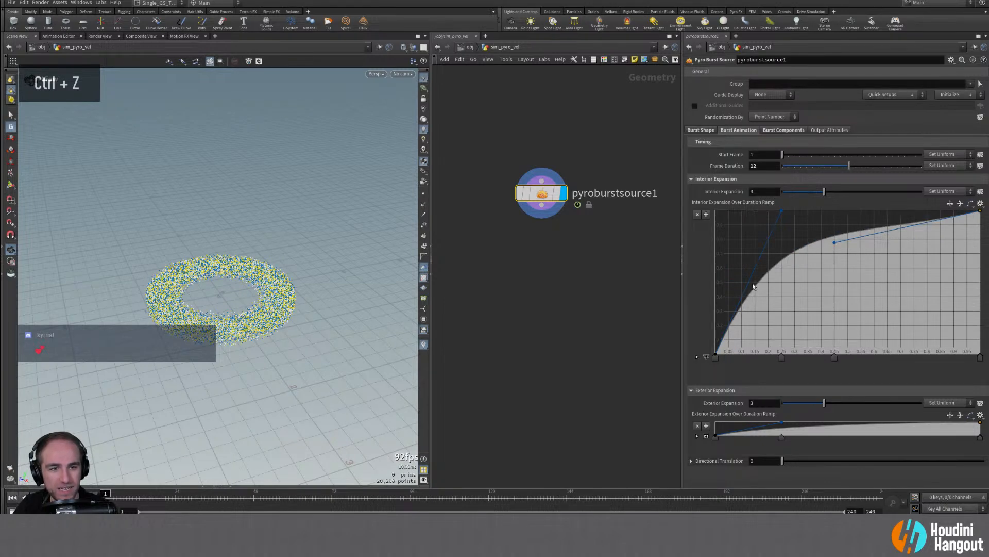
key("ctrl+z")
right_click(729, 204)
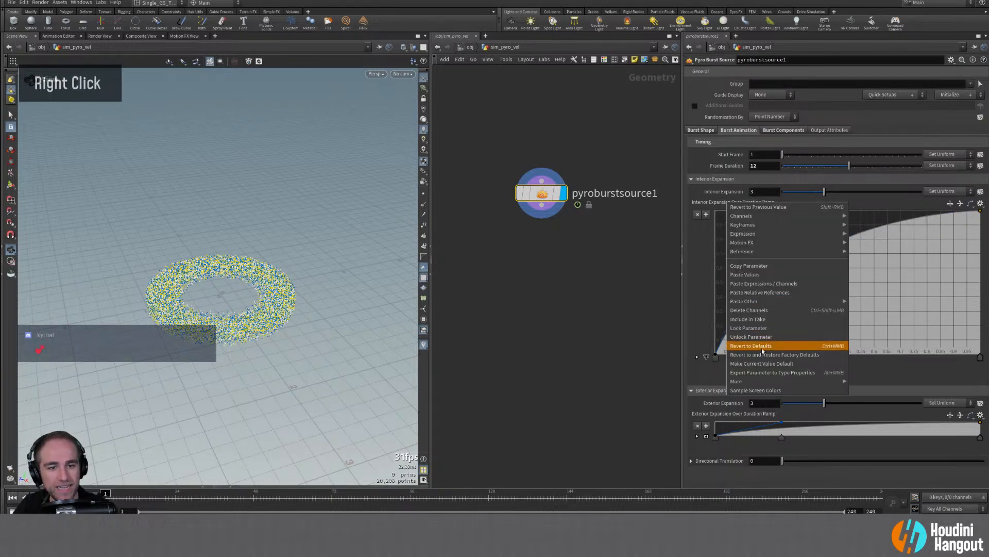
left_click(752, 348)
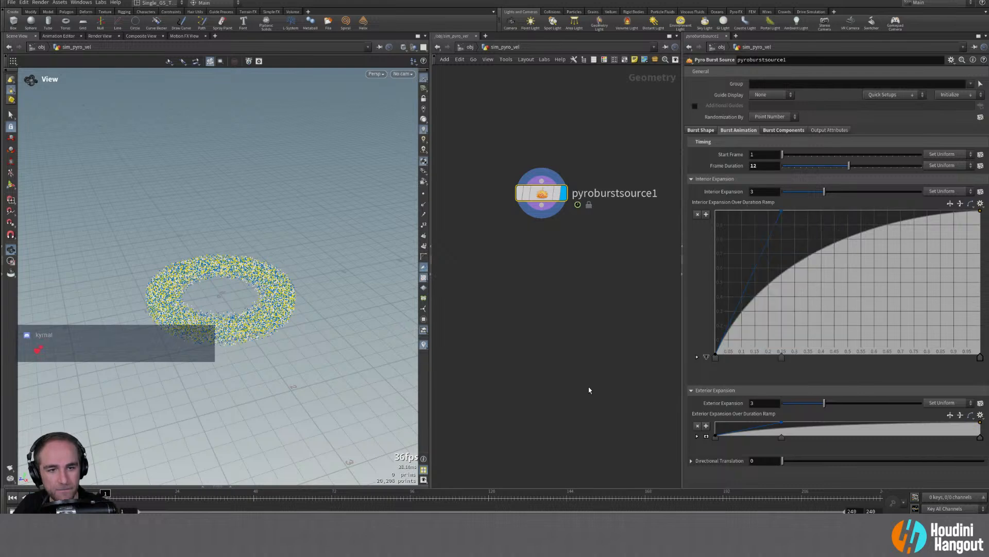
left_click(707, 358)
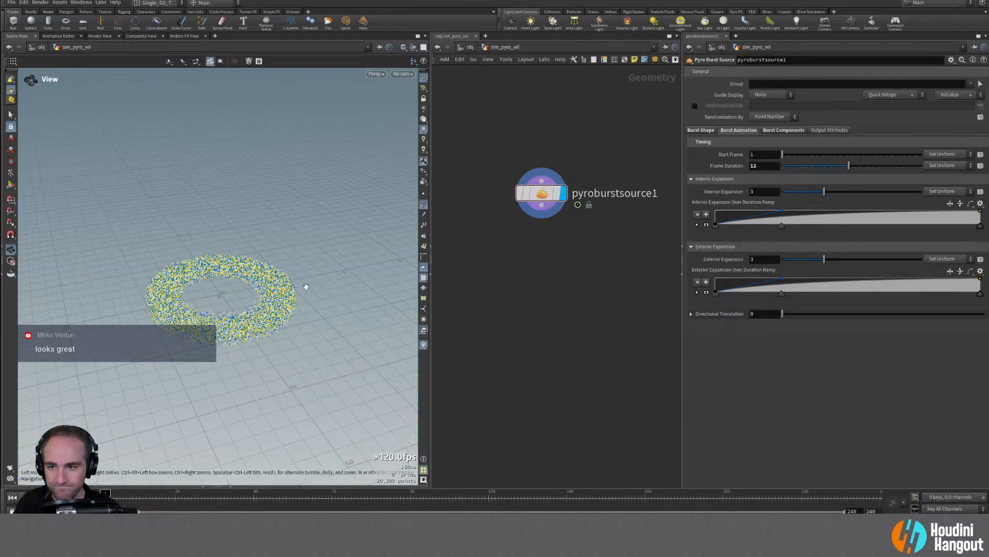
Step: Show the point trails in the viewport again and frame the first-frame burst ring up close
left_click(423, 215)
right_click_drag(304, 242, 299, 287, "alt")
mouse_move(299, 286)
left_mouse_down("alt")
mouse_move(296, 305)
mouse_move(303, 299)
left_mouse_up("alt")
right_click_drag(303, 299, 304, 295, "alt")
middle_click_drag(304, 294, 296, 287, "alt")
right_click_drag(296, 287, 285, 281, "alt")
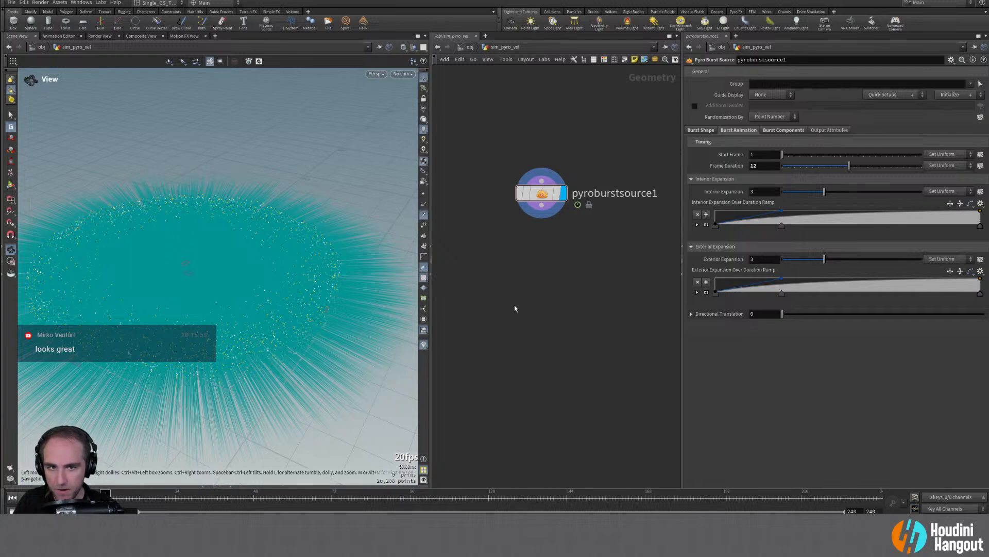
Step: Add a Volume Rasterize Attributes node fed by pyroburstsource1 and make it the displayed node
key("Tab")
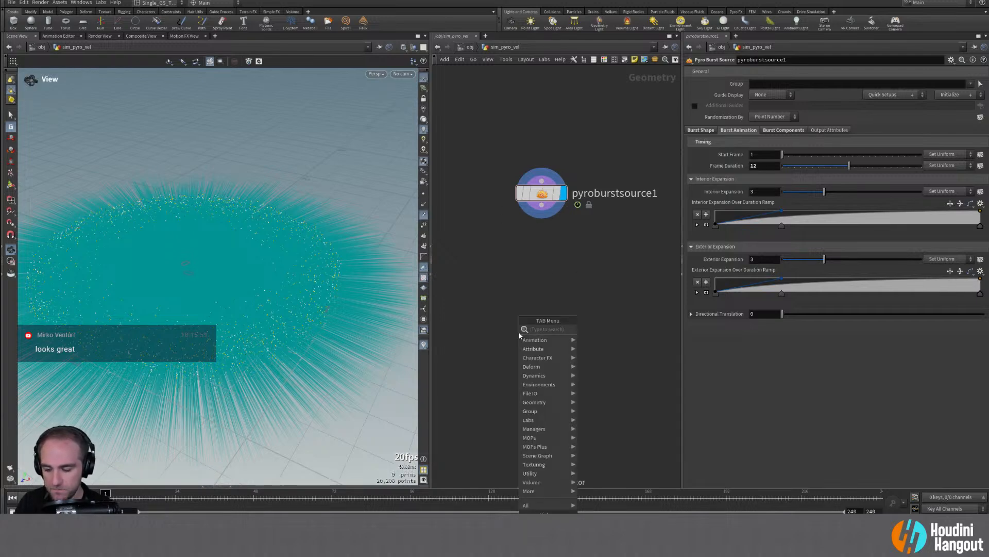
type("volume ras")
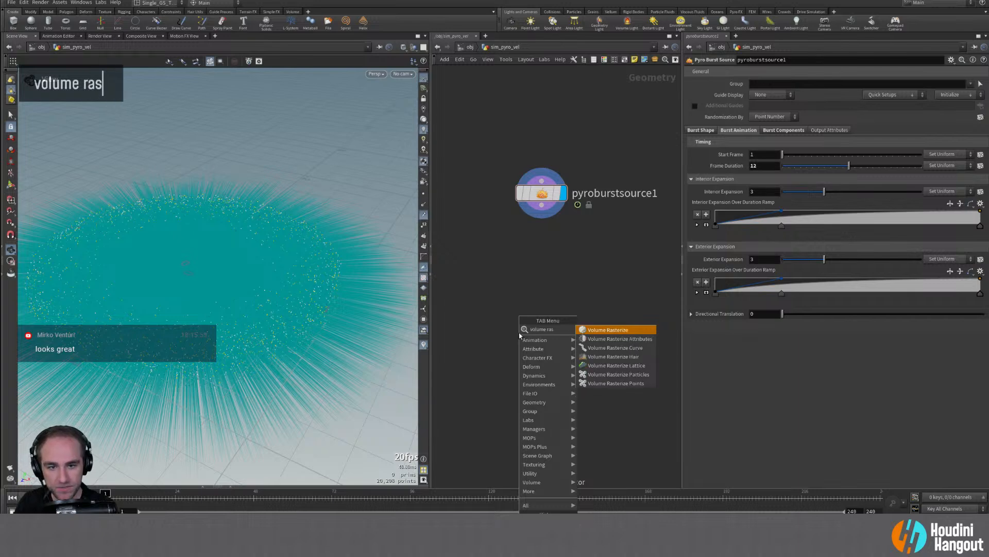
key("Return")
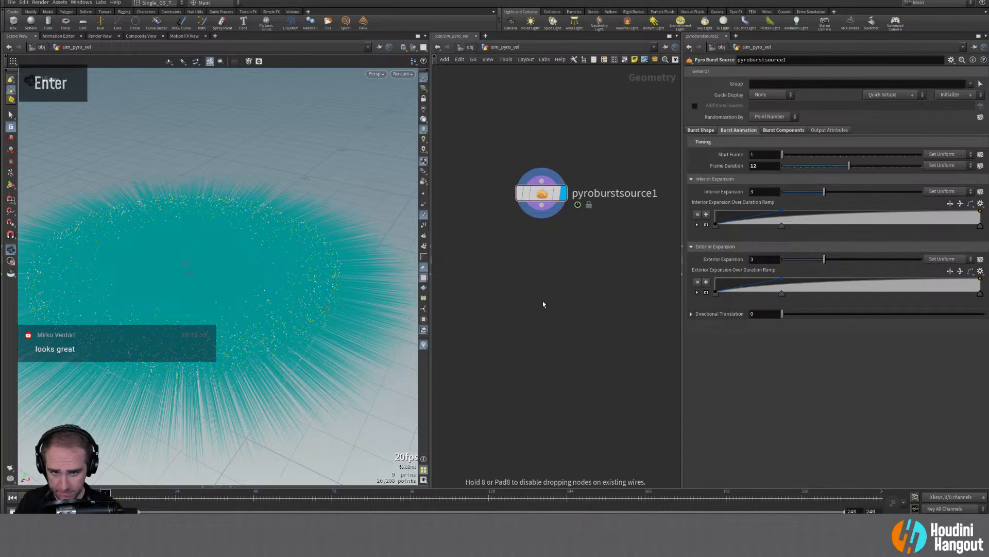
double_click(543, 304)
left_click(565, 303)
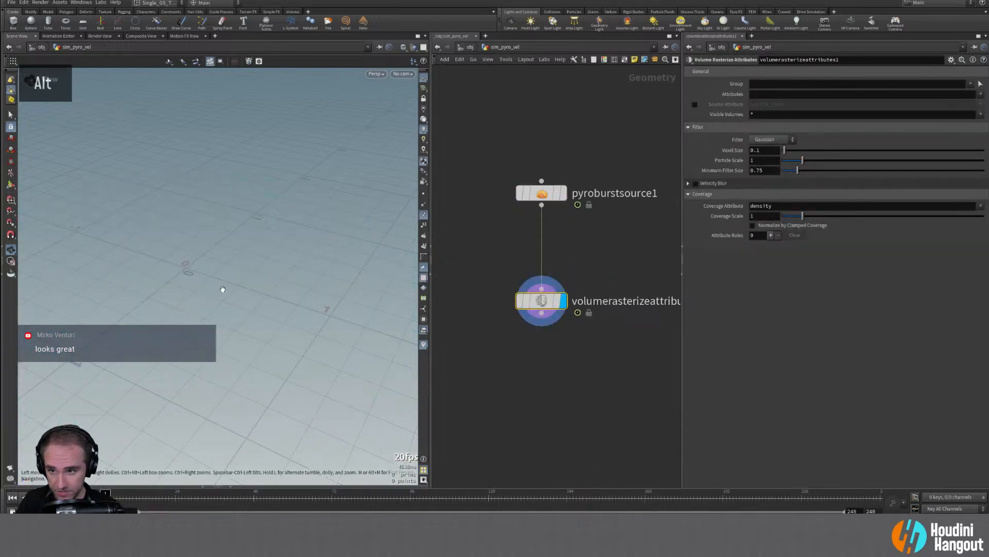
Step: Rasterize the density and v attributes in the Volume Rasterize Attributes node
left_click(110, 493)
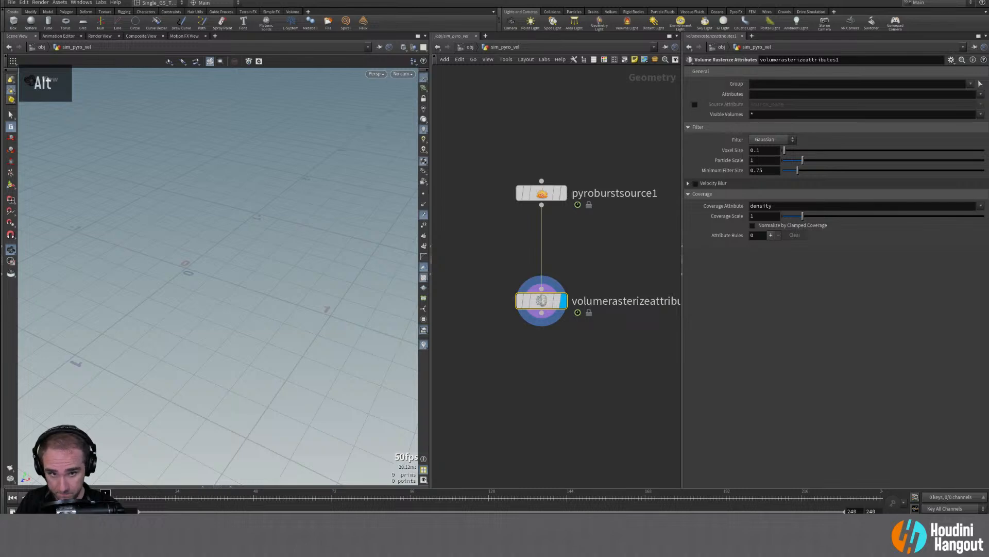
left_click(980, 94)
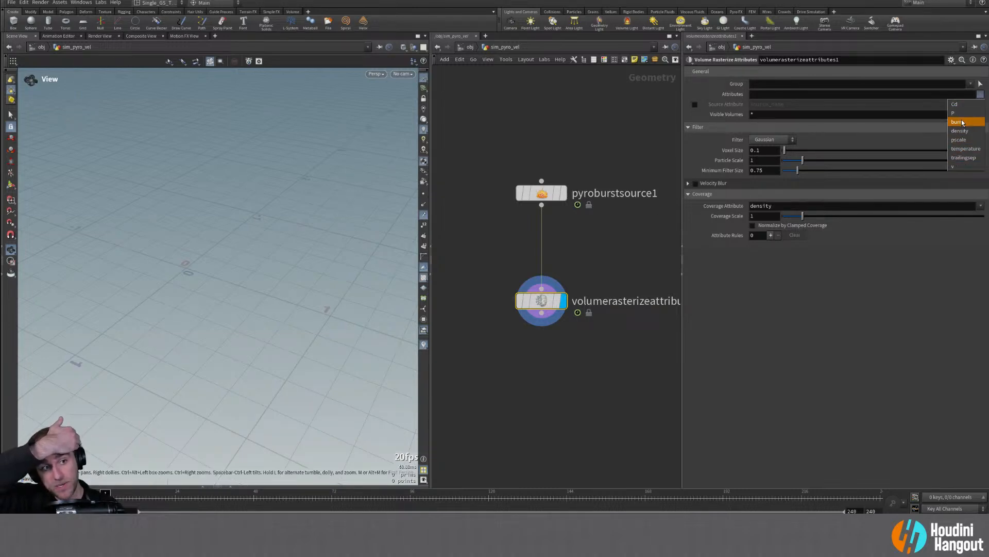
left_click(976, 130)
left_click(980, 94)
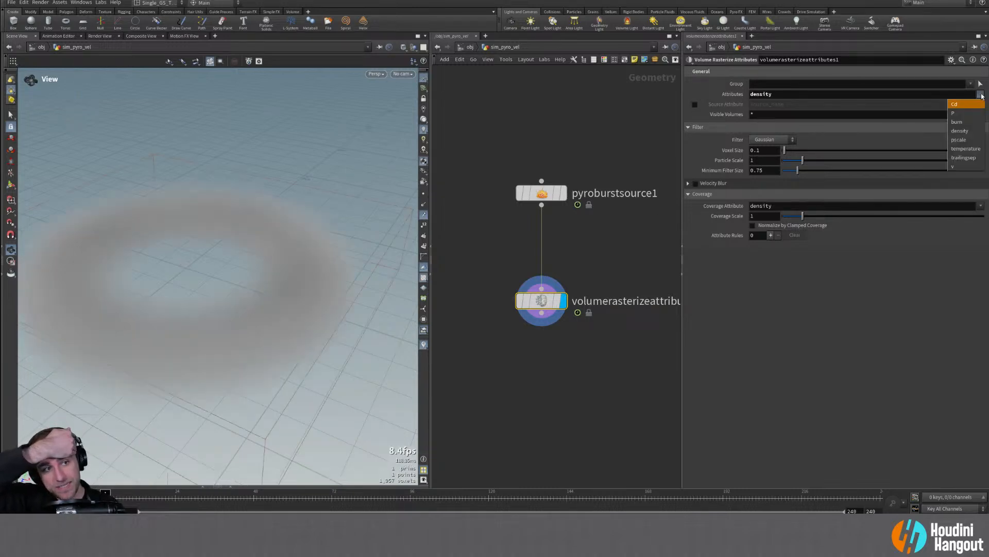
left_click(959, 168)
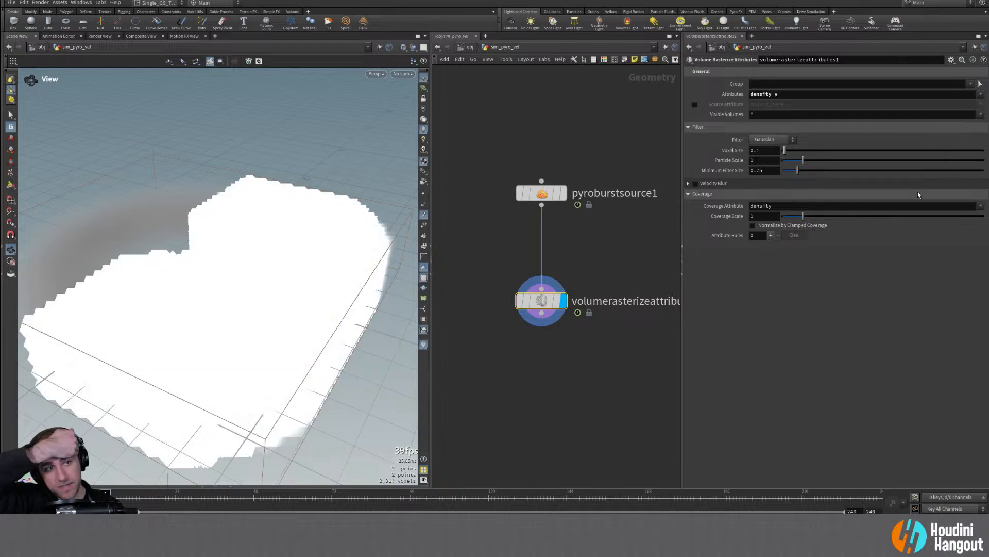
Step: Remove the third pyro source, Burn, from the burst components of pyroburstsource1
left_click(542, 192)
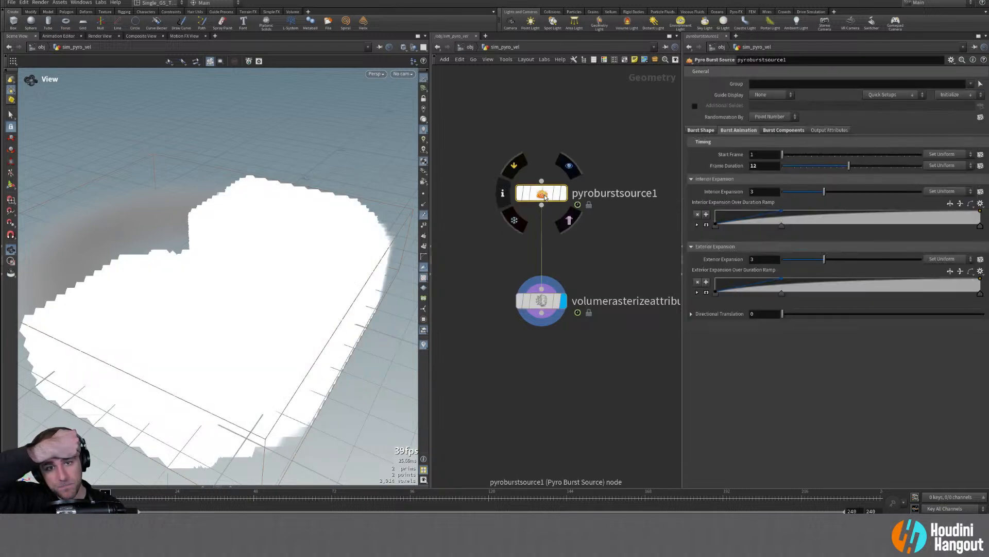
left_click(706, 132)
left_click(770, 129)
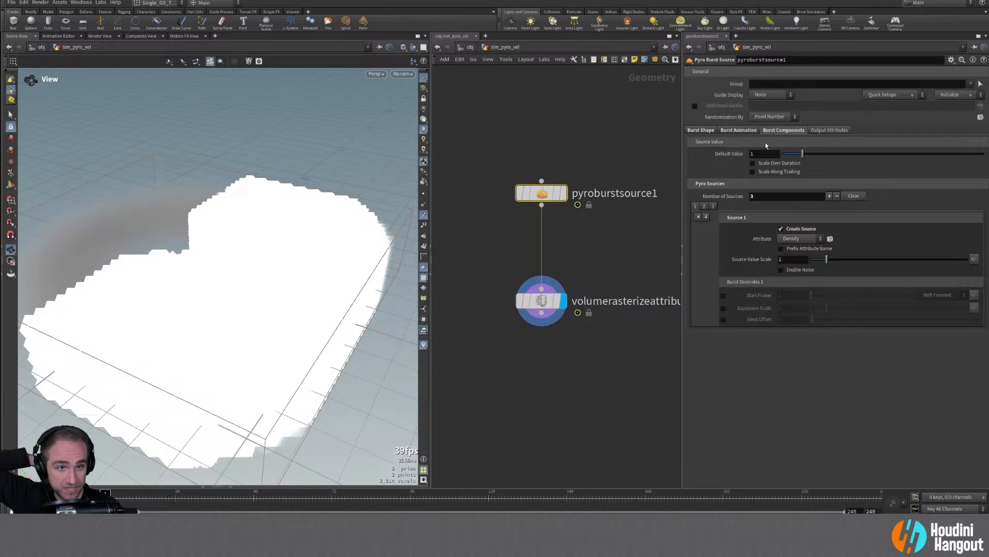
left_click(704, 206)
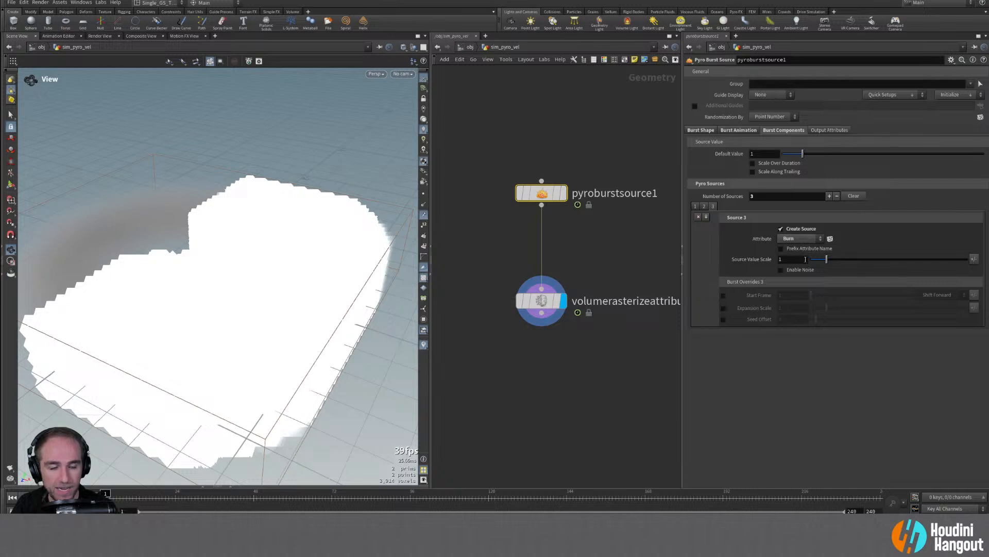
left_click(699, 218)
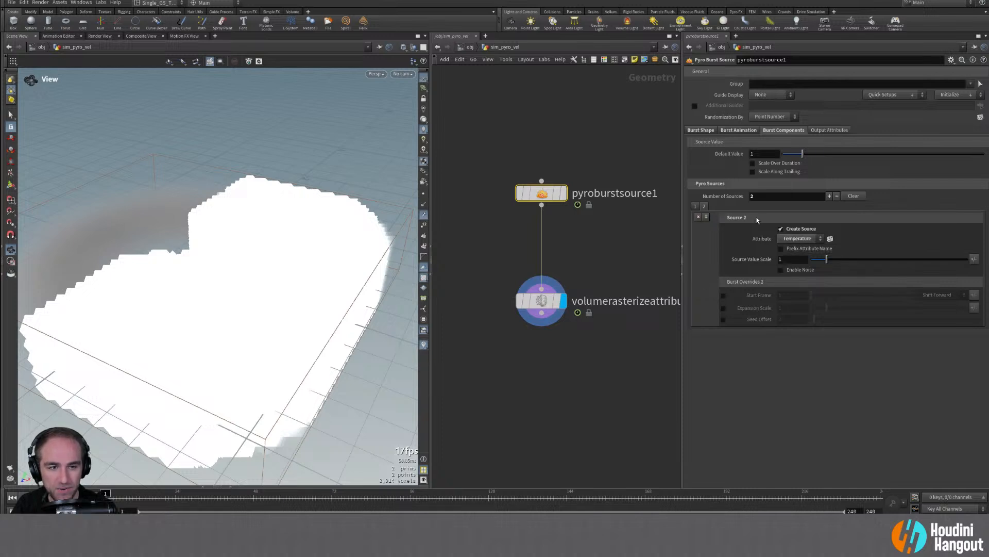
double_click(695, 206)
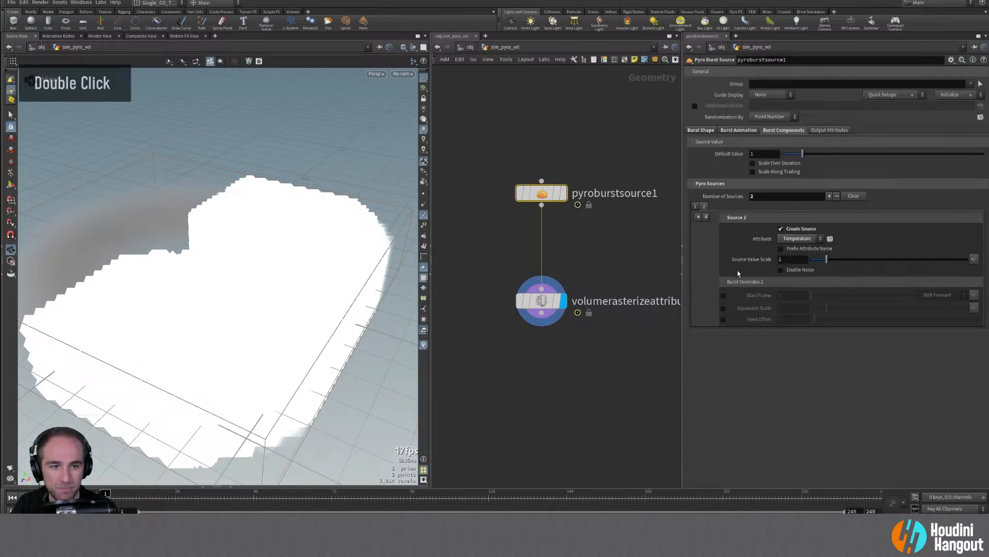
Step: Check the point attributes of pyroburstsource1 in its node information
left_click(545, 305)
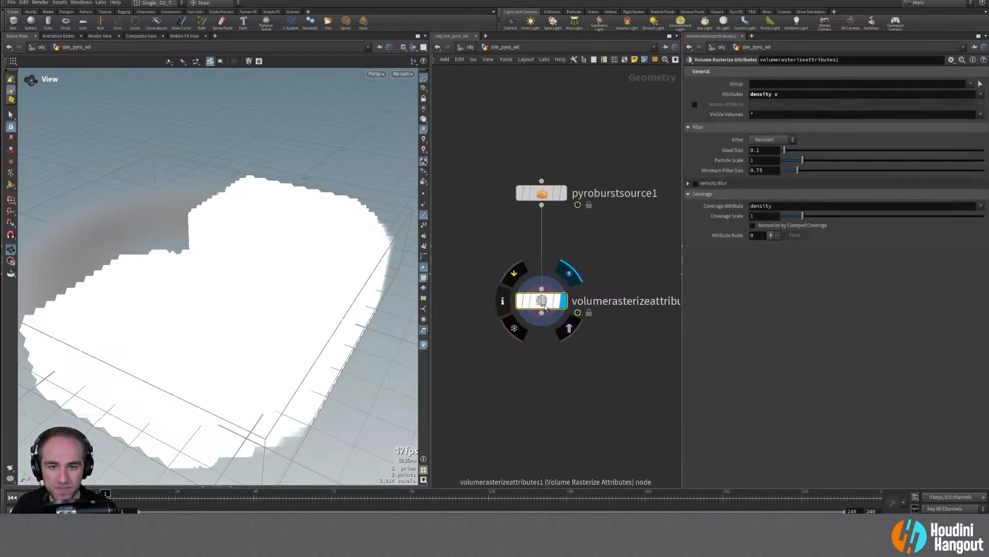
left_click(547, 195)
middle_click(548, 196)
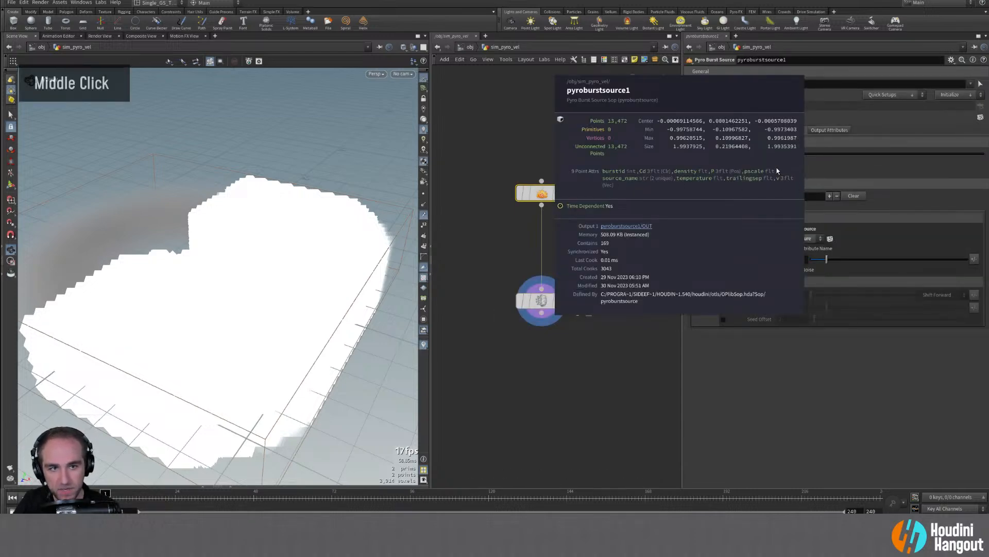
Step: Limit the visible volumes of the Volume Rasterize Attributes node to density and frame the smoke ring
left_click(541, 301)
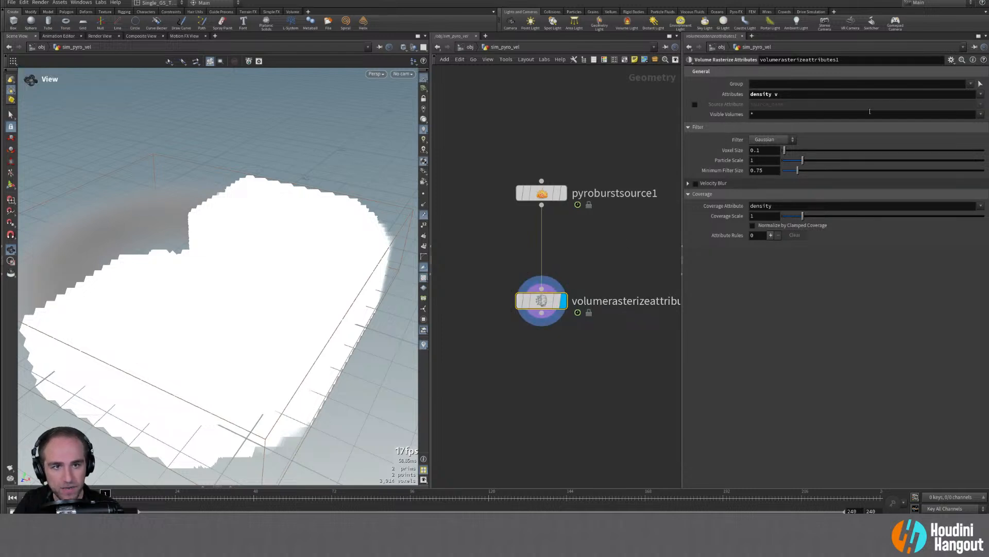
left_click(980, 115)
left_click(974, 125)
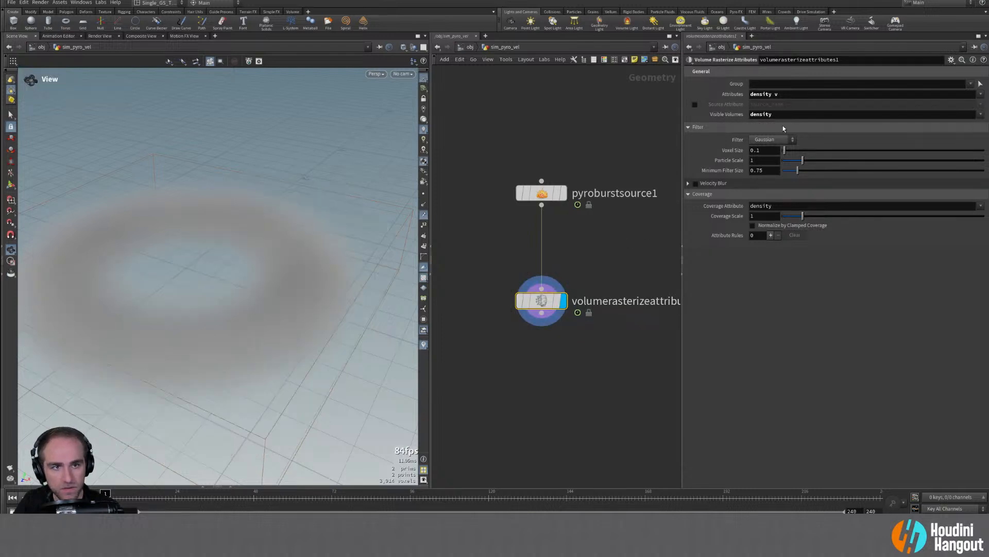
left_click_drag(134, 289, 172, 287, "alt")
right_click_drag(172, 287, 230, 308, "alt")
left_click_drag(230, 307, 280, 281, "alt")
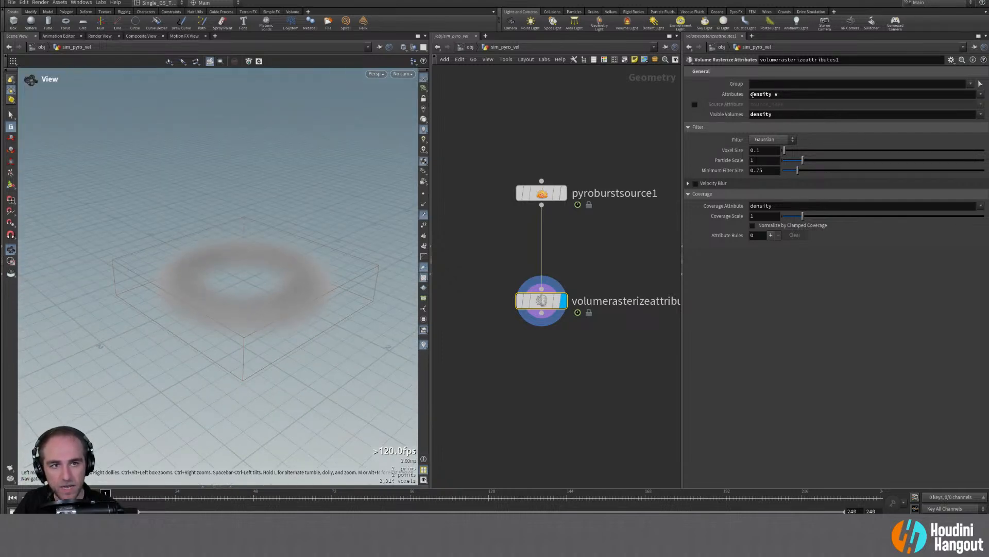
left_click_drag(537, 314, 537, 310)
right_click_drag(268, 268, 289, 289, "alt")
mouse_move(289, 288)
left_mouse_down("alt")
mouse_move(310, 292)
mouse_move(272, 254)
mouse_move(280, 291)
left_mouse_up("alt")
Step: Add a Pyro Solver node fed by the Volume Rasterize Attributes node and make it the displayed node
left_click_drag(585, 402, 588, 369, "alt")
key("Tab")
type("py")
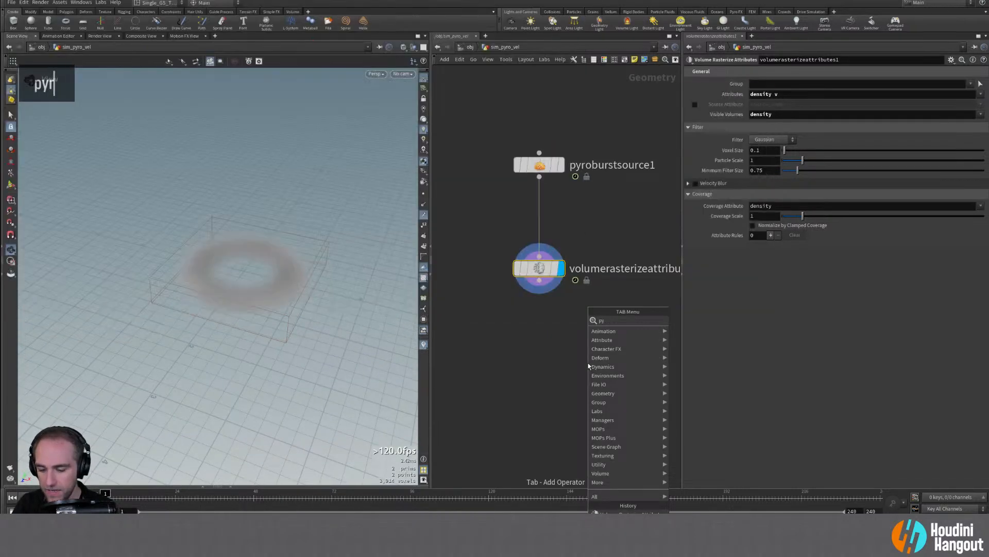
type("ro s")
key("Return")
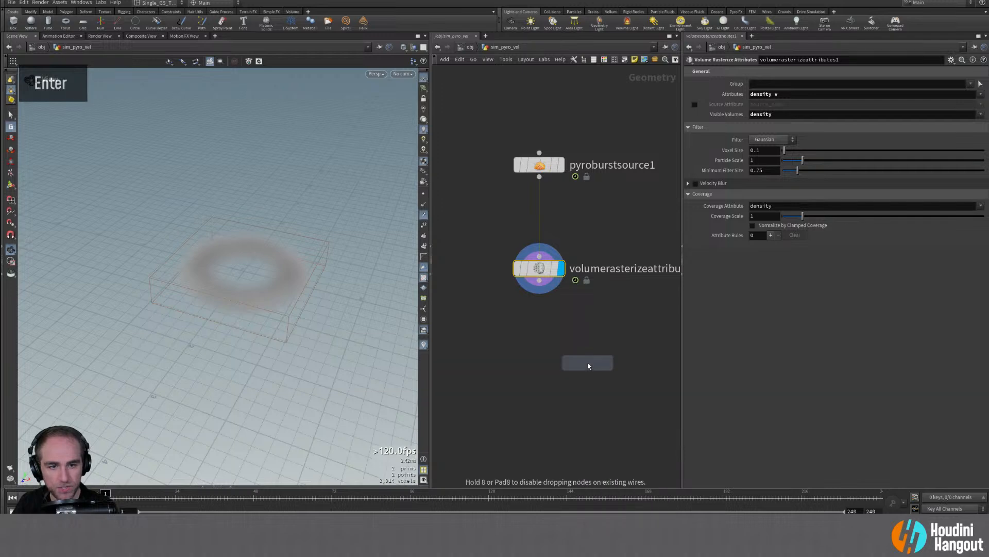
left_click(533, 346)
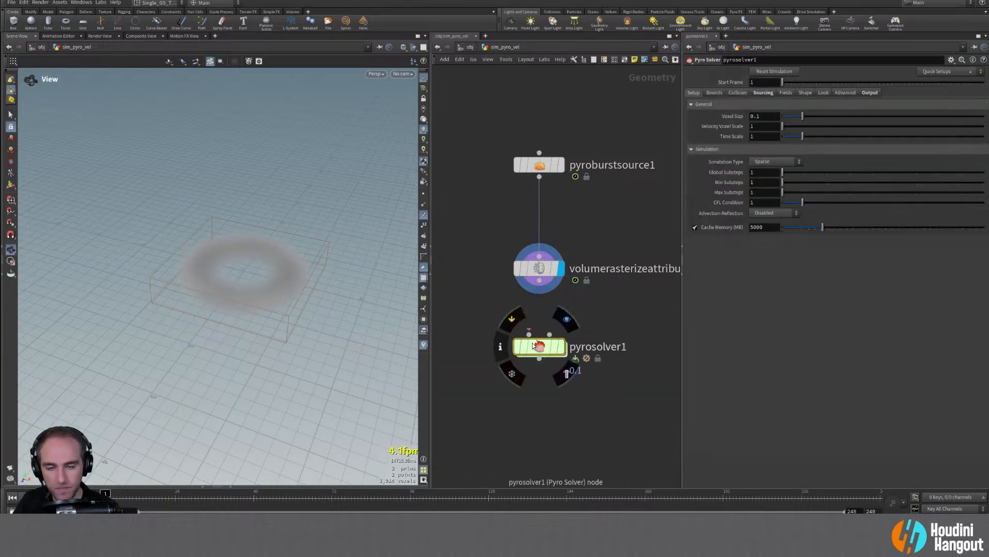
double_click(561, 346)
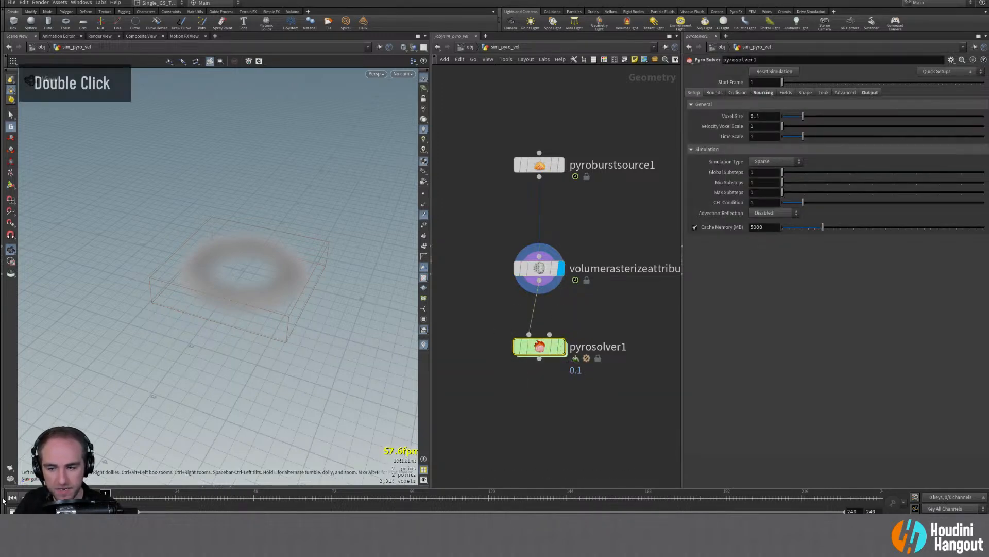
double_click(538, 347)
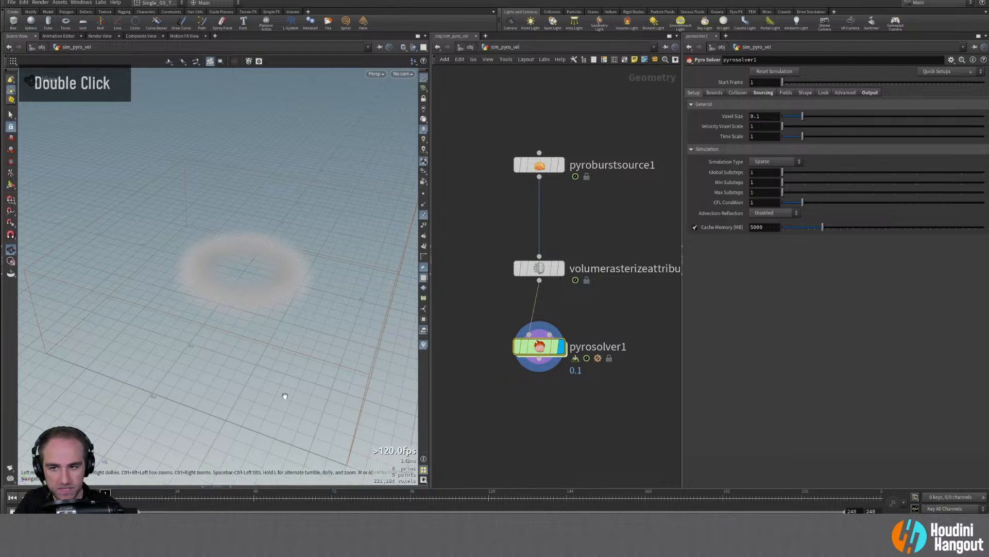
Step: Play the simulation, examine the expanding smoke ring from several angles and return to the first frame
left_click_drag(320, 252, 293, 276, "alt")
right_click_drag(294, 276, 242, 276, "alt")
key("Up")
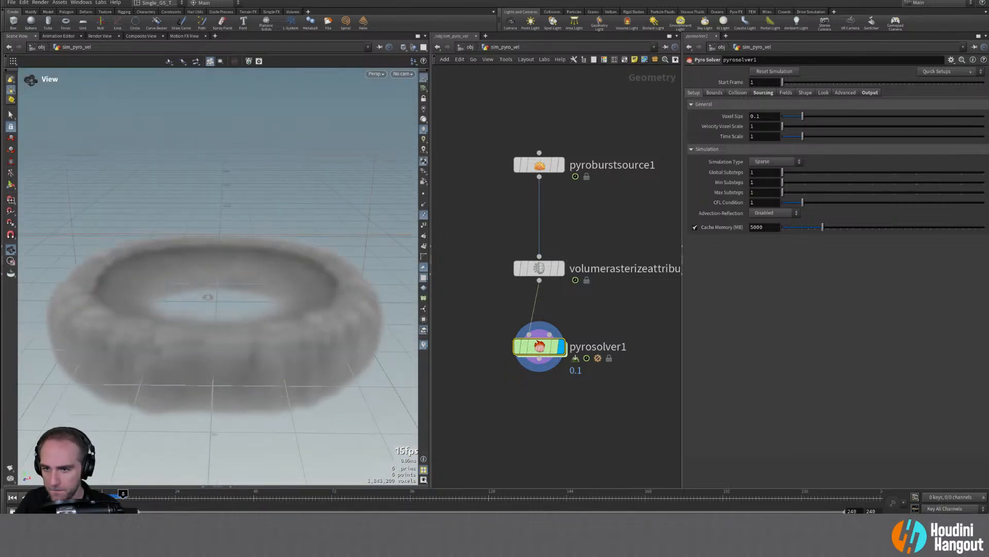
right_click_drag(204, 366, 94, 380, "alt")
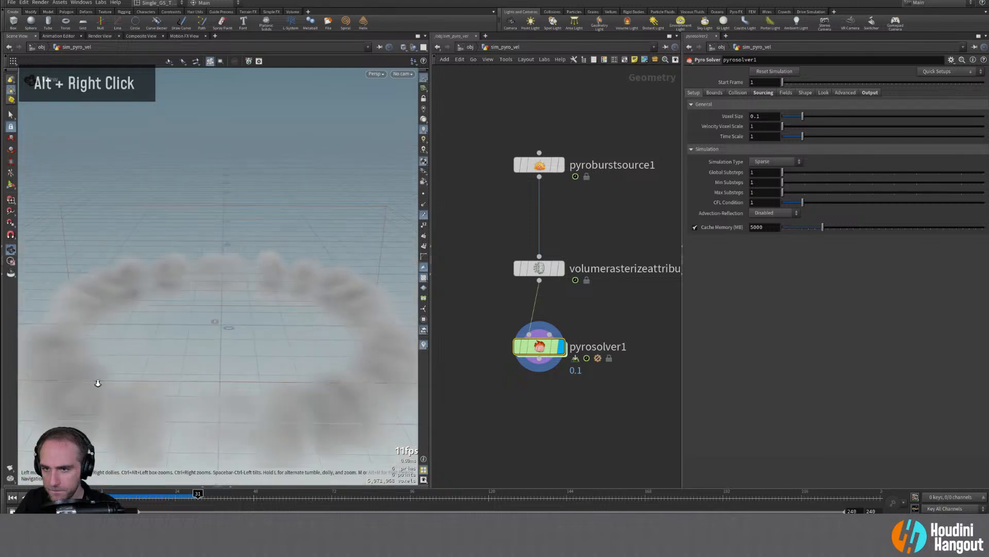
left_click_drag(95, 380, 113, 379, "alt")
right_click_drag(114, 379, 132, 376, "alt")
left_click_drag(132, 376, 84, 361, "alt")
key("ctrl+Up")
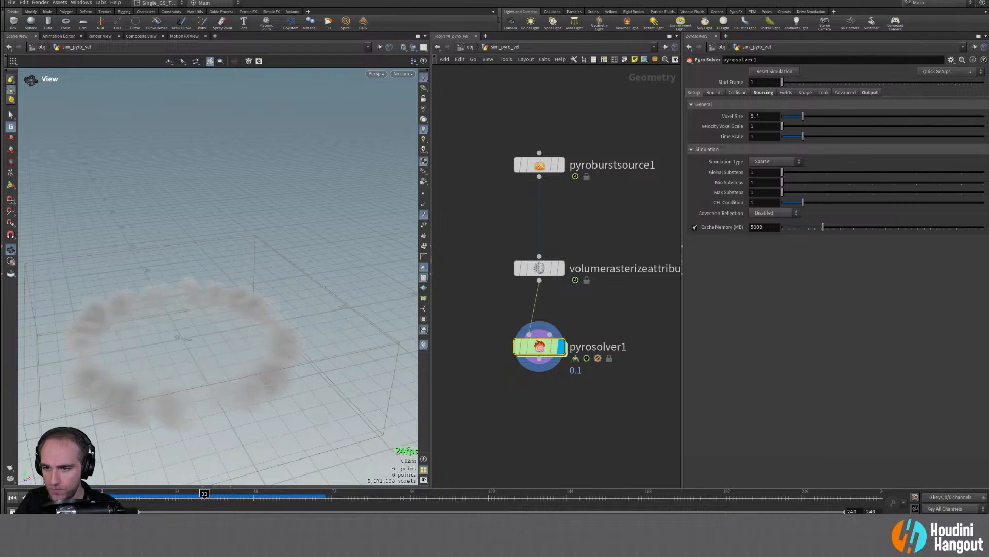
left_click(12, 497)
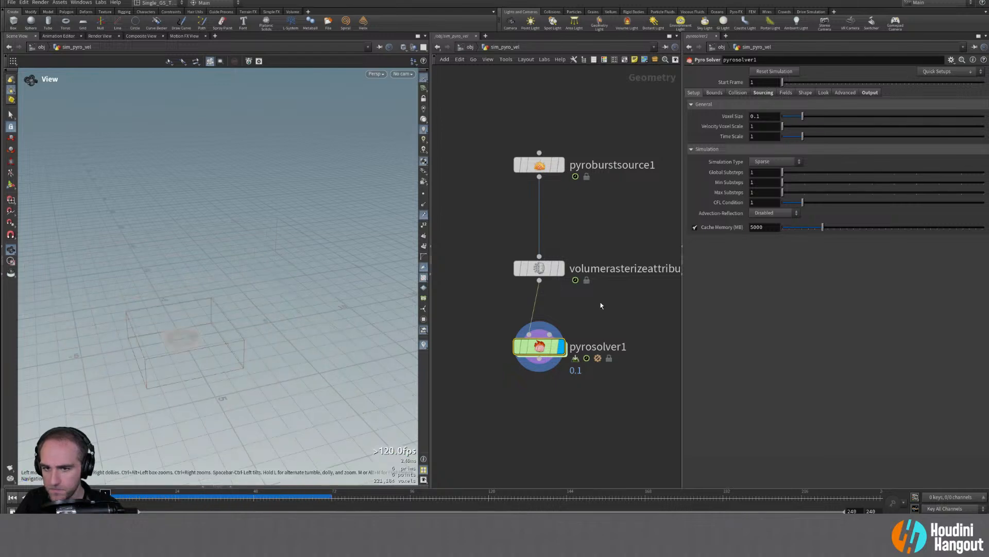
Step: Turn off Buoyancy in the Pyro Solver's shape settings and check its look settings
double_click(811, 94)
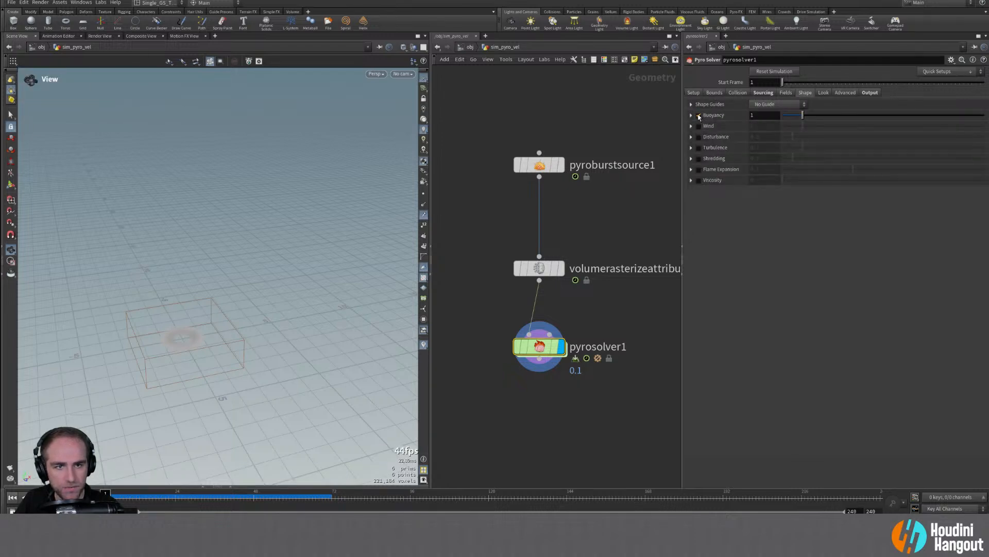
left_click(700, 117)
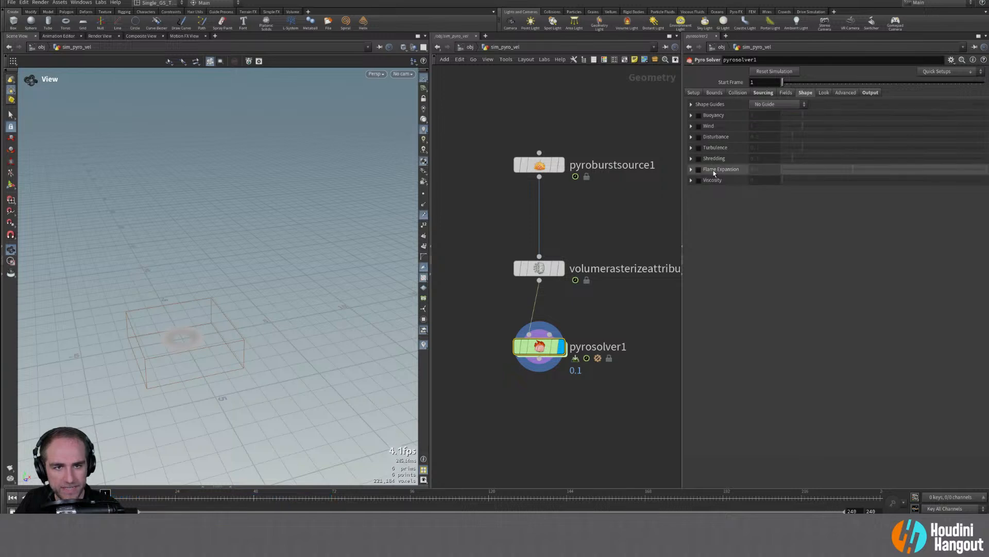
left_click(825, 93)
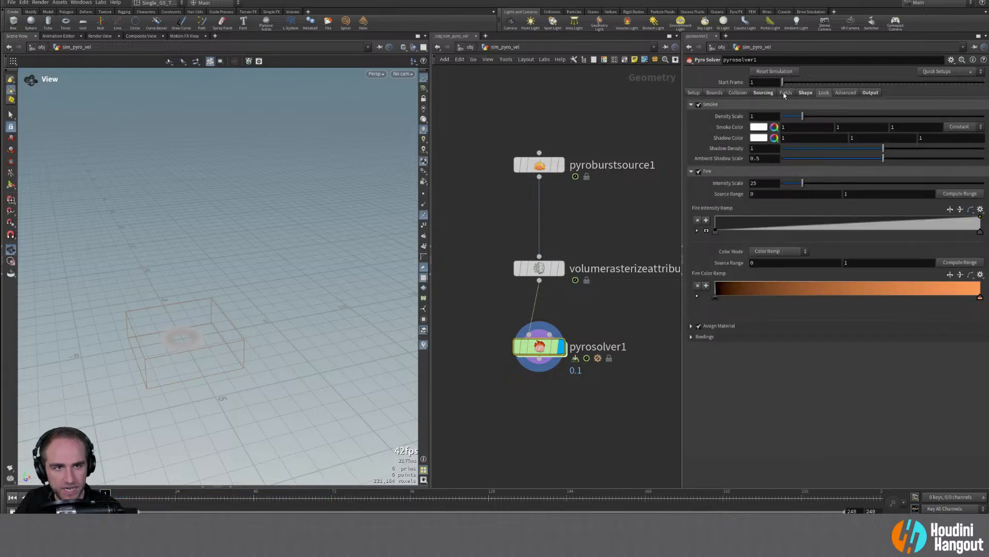
left_click(806, 92)
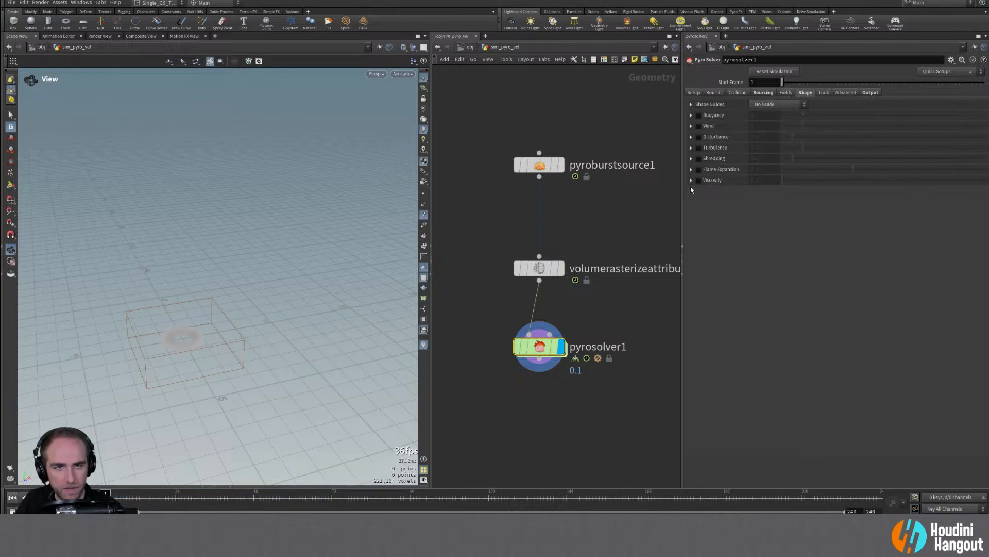
Step: Enable Disturbance in the Pyro Solver with a value of 1
left_click(699, 136)
double_click(764, 136)
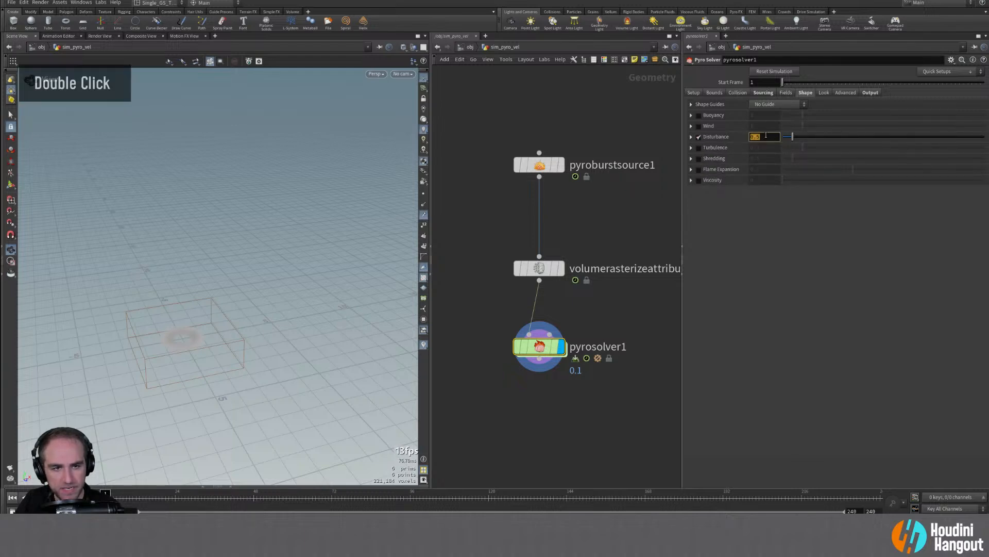
type("1")
key("Return")
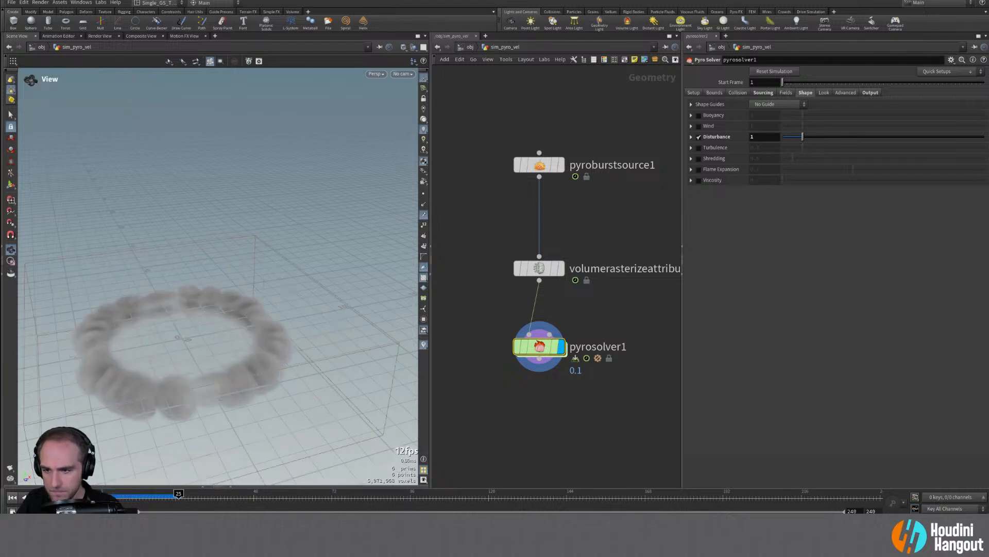
Step: Set the Pyro Solver's Cache Memory to 32000 MB
left_click(761, 93)
double_click(694, 92)
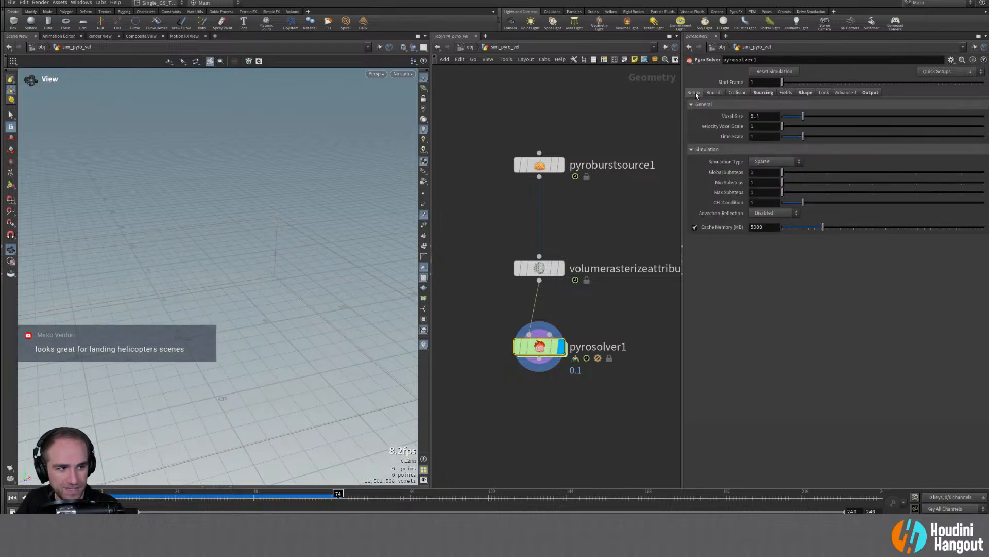
middle_click_drag(320, 289, 330, 288, "alt")
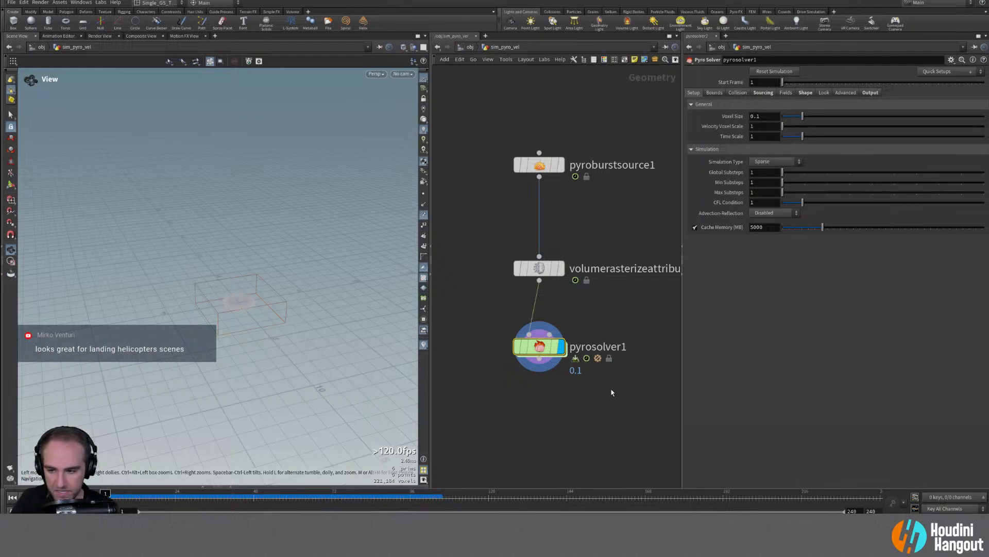
type("32000")
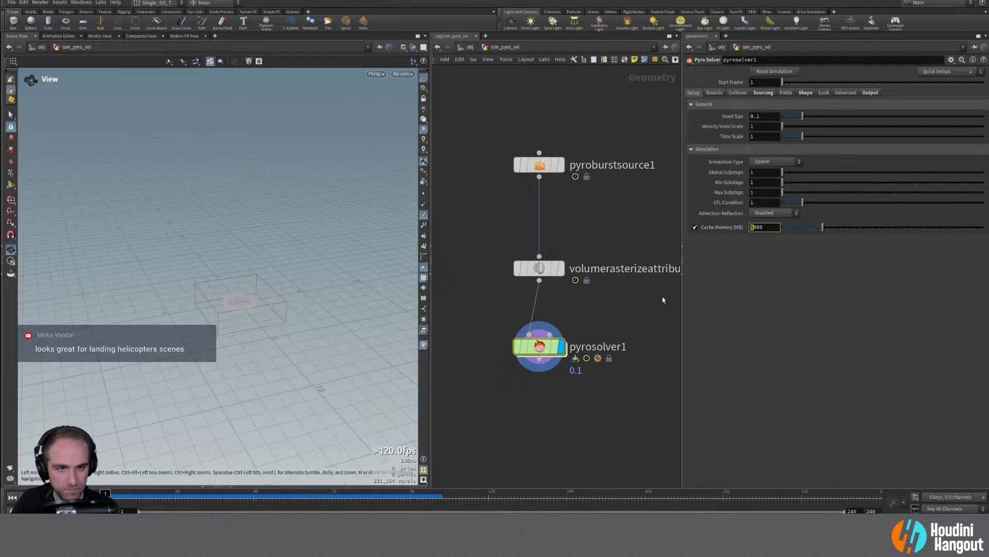
key("Return")
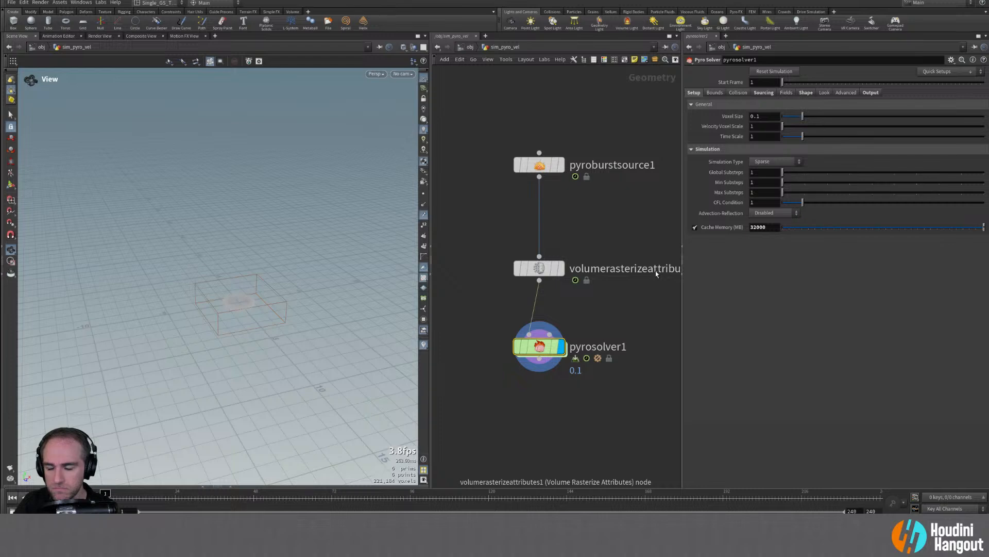
Step: Set the Pyro Solver's density Dissipation to 0.05
left_click(715, 93)
left_click(738, 93)
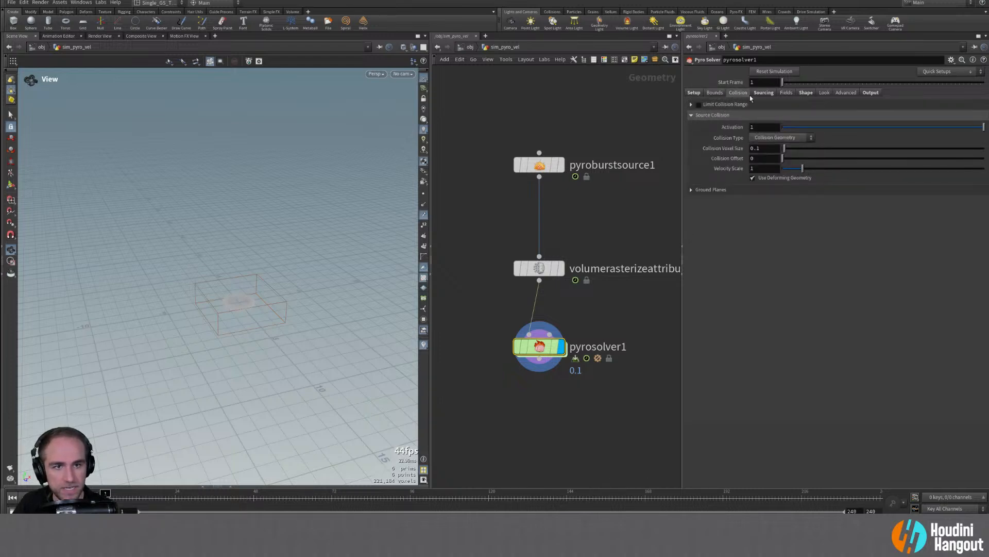
left_click(766, 93)
left_click(784, 93)
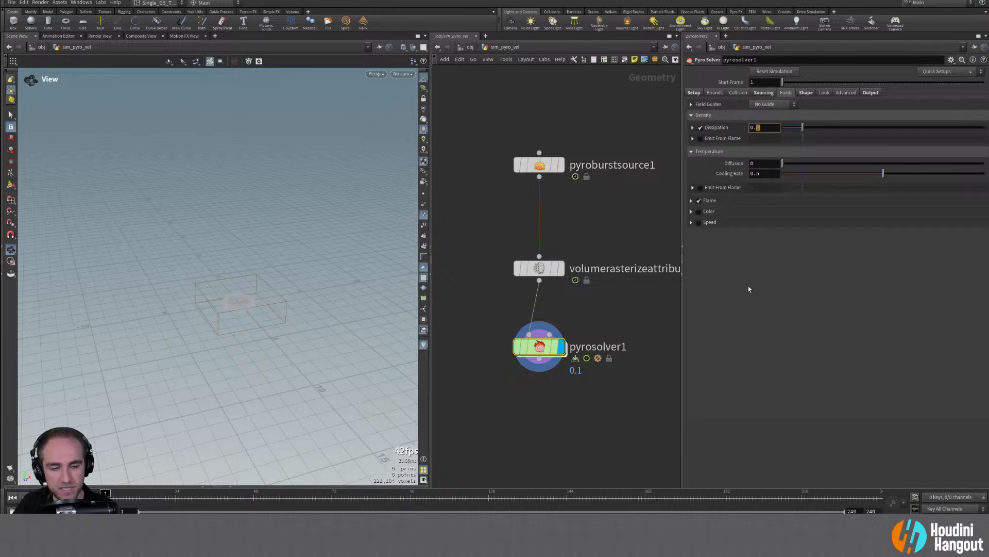
type("05")
key("Return")
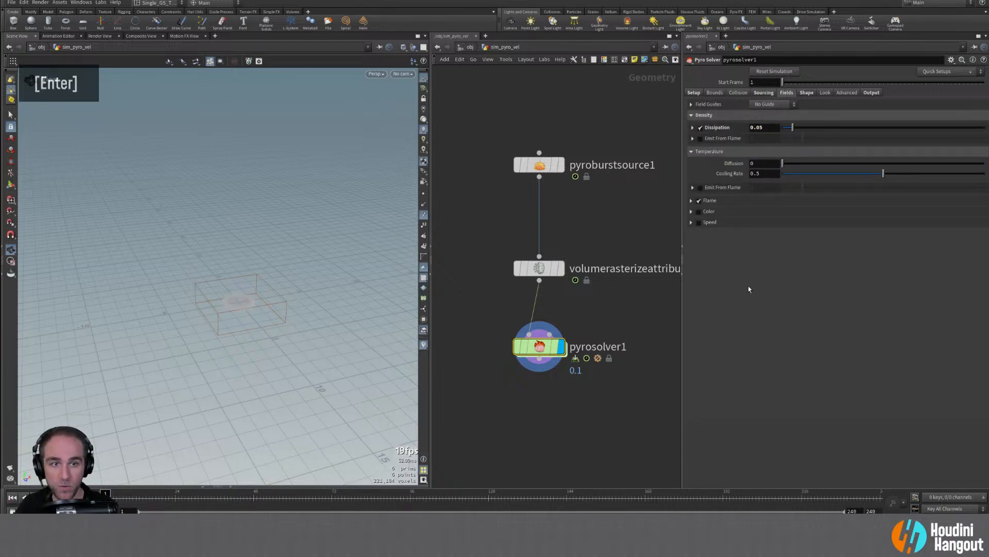
Step: Disable the Flame field and remove the flame source volume from the Pyro Solver
left_click(691, 151)
left_click(699, 162)
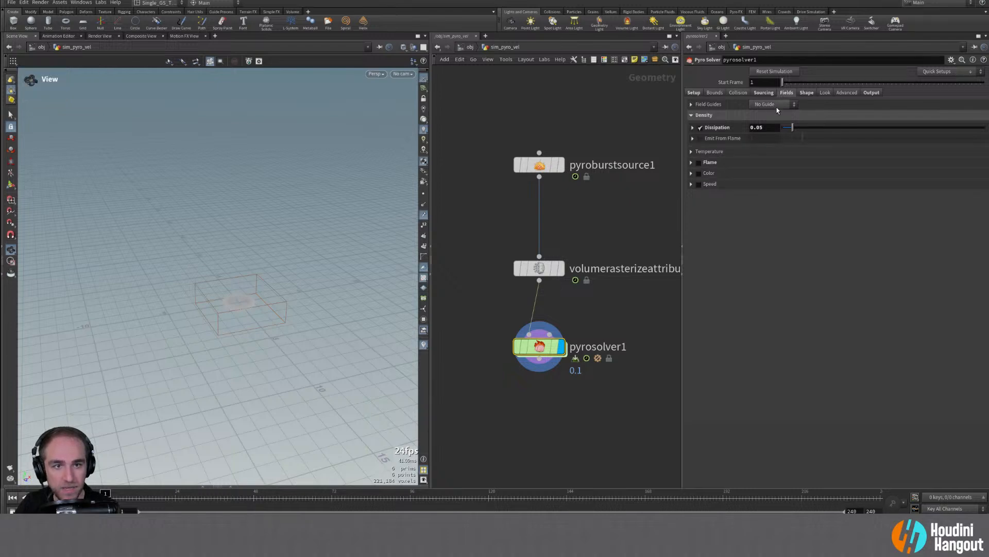
left_click(808, 94)
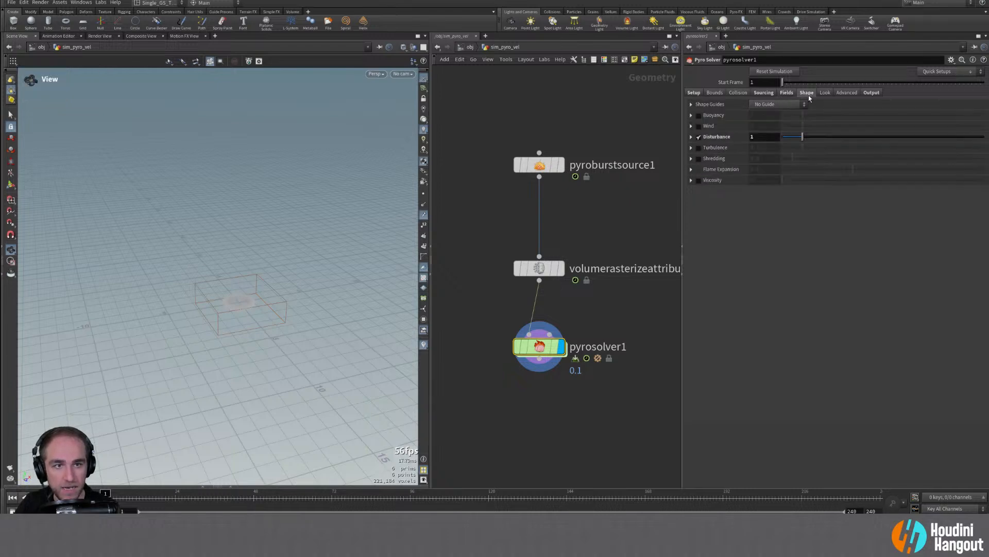
left_click(762, 93)
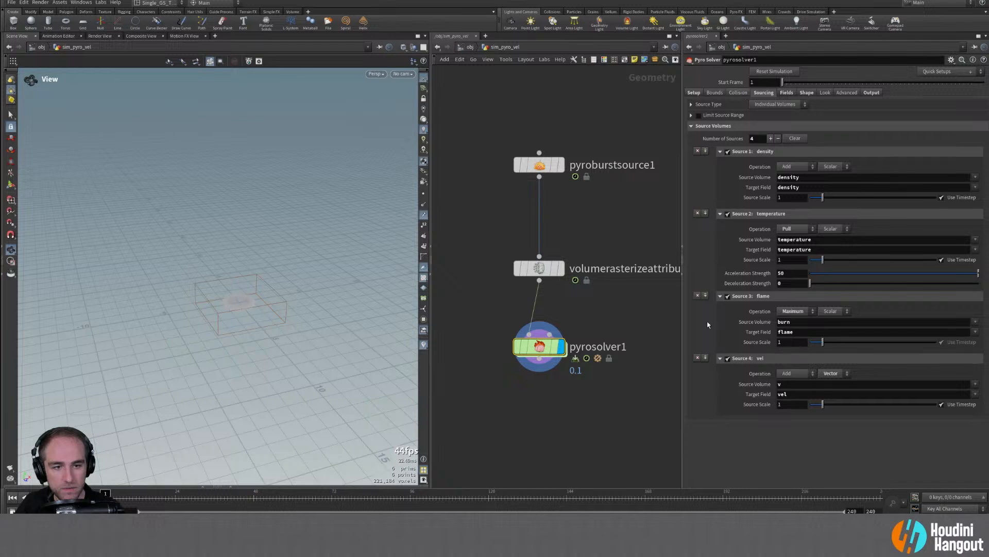
left_click(698, 296)
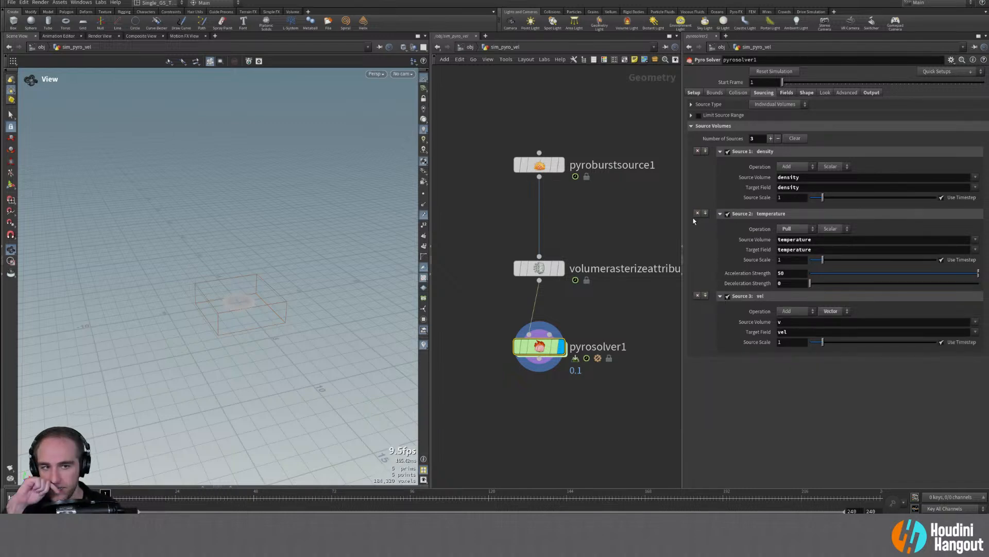
Step: Add temperature to the attributes rasterized by the Volume Rasterize Attributes node and return to the Pyro Solver's settings
left_click(539, 267)
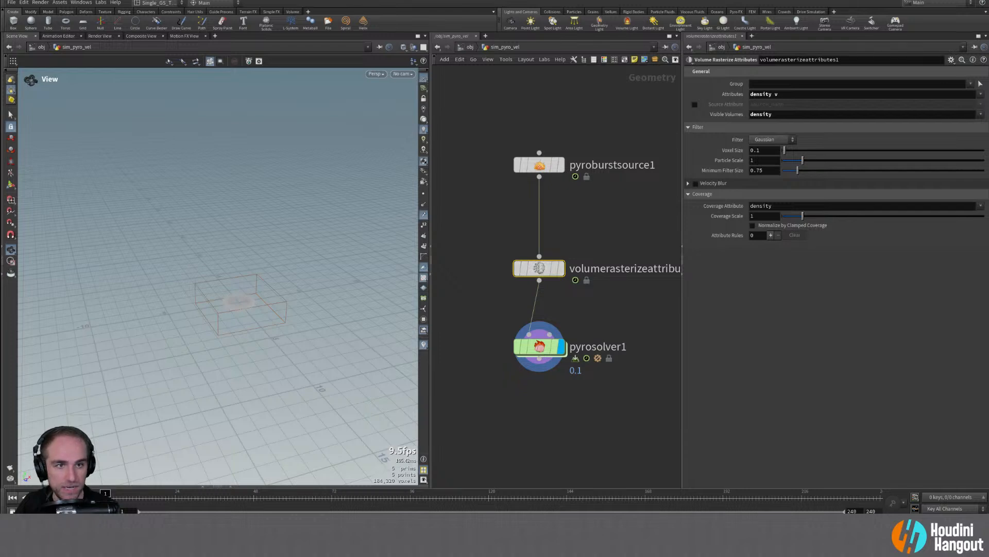
left_click(980, 94)
left_click(966, 139)
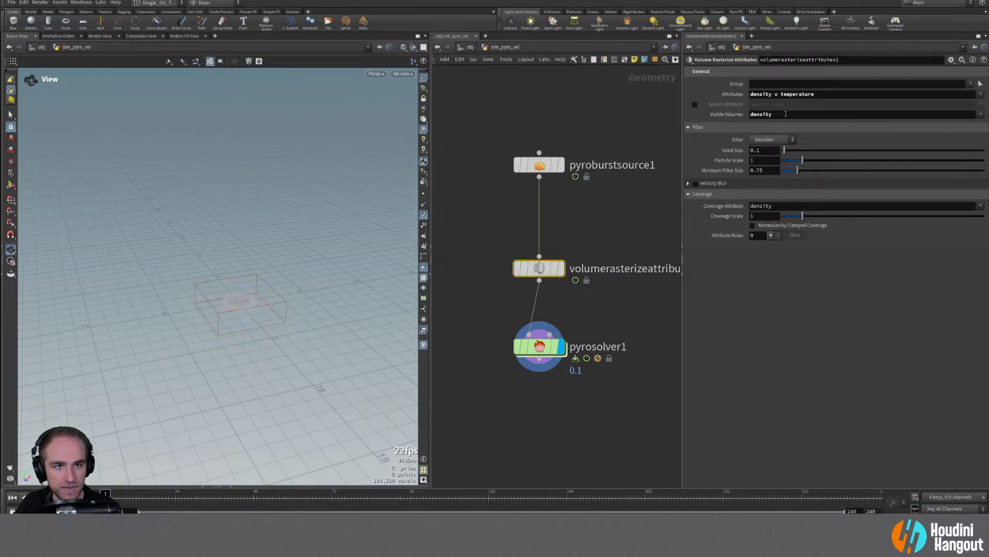
left_click(551, 348)
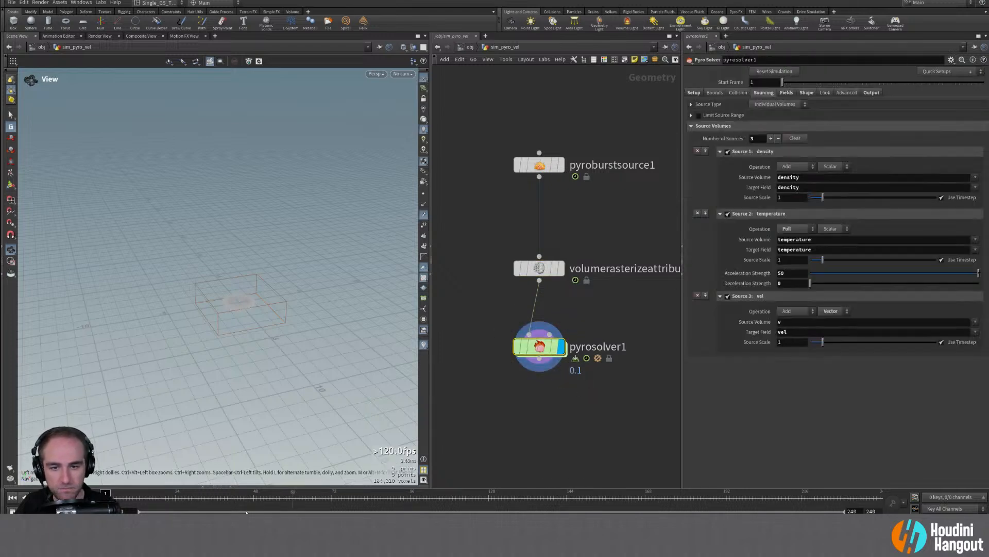
Step: Play the simulation through, replay it, and inspect the early smoke ring up close from several angles
left_click(47, 497)
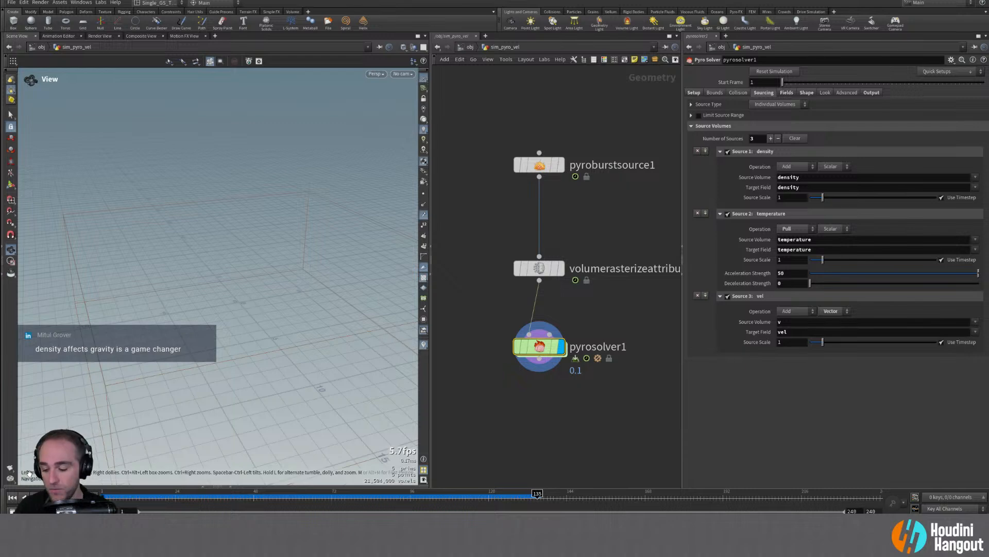
left_click(13, 497)
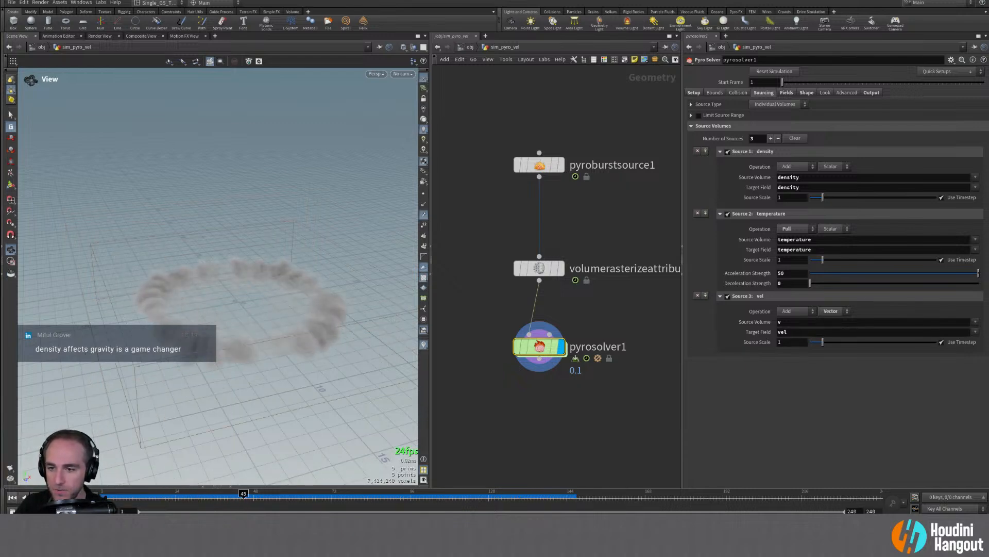
key("d")
left_click(311, 229)
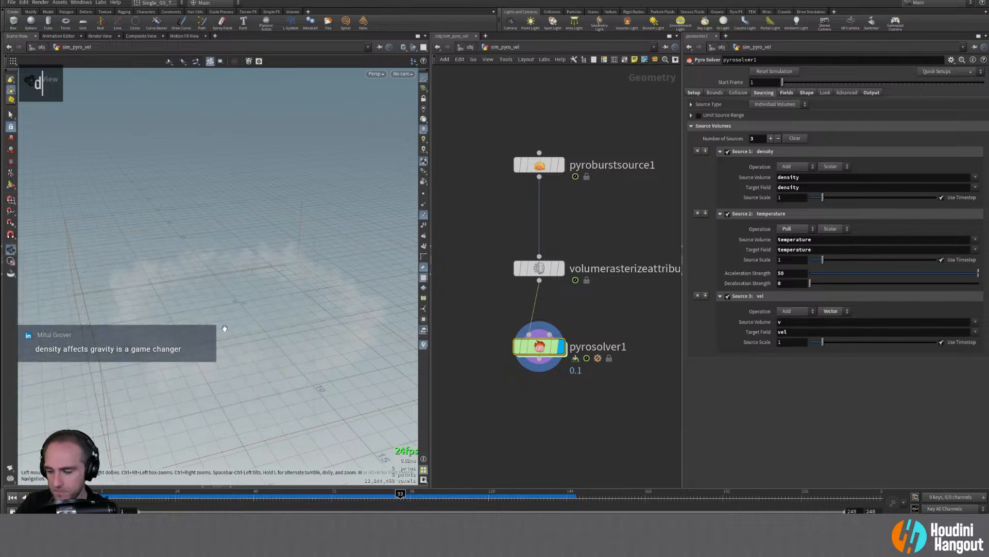
key("Escape")
left_click_drag(256, 296, 257, 321, "alt")
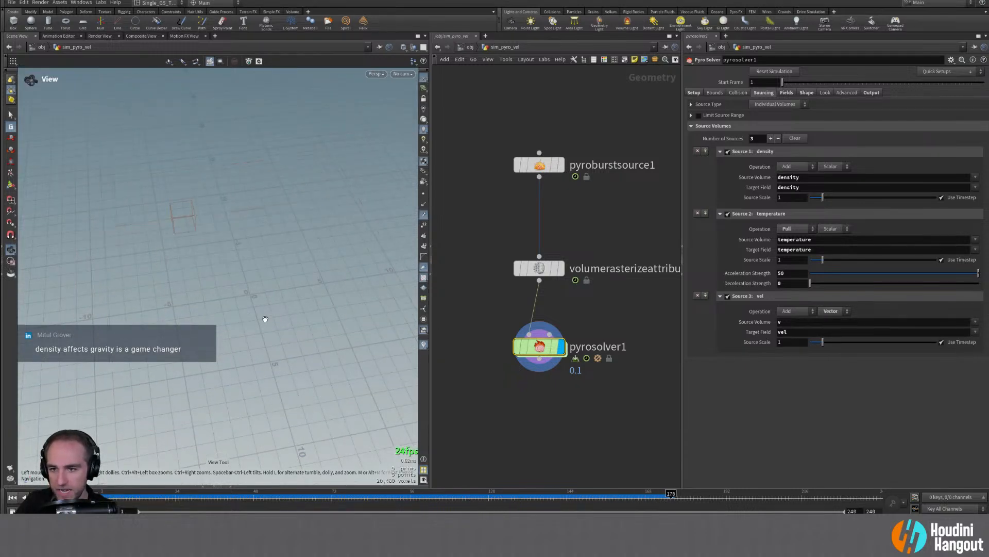
left_click(166, 498)
mouse_move(167, 501)
left_mouse_down()
mouse_move(208, 502)
mouse_move(150, 505)
left_mouse_up()
left_click_drag(186, 358, 222, 299, "alt")
right_click_drag(222, 299, 235, 332, "alt")
mouse_move(235, 333)
left_mouse_down("alt")
mouse_move(184, 332)
mouse_move(201, 322)
mouse_move(222, 330)
left_mouse_up("alt")
right_click_drag(232, 335, 320, 363, "alt")
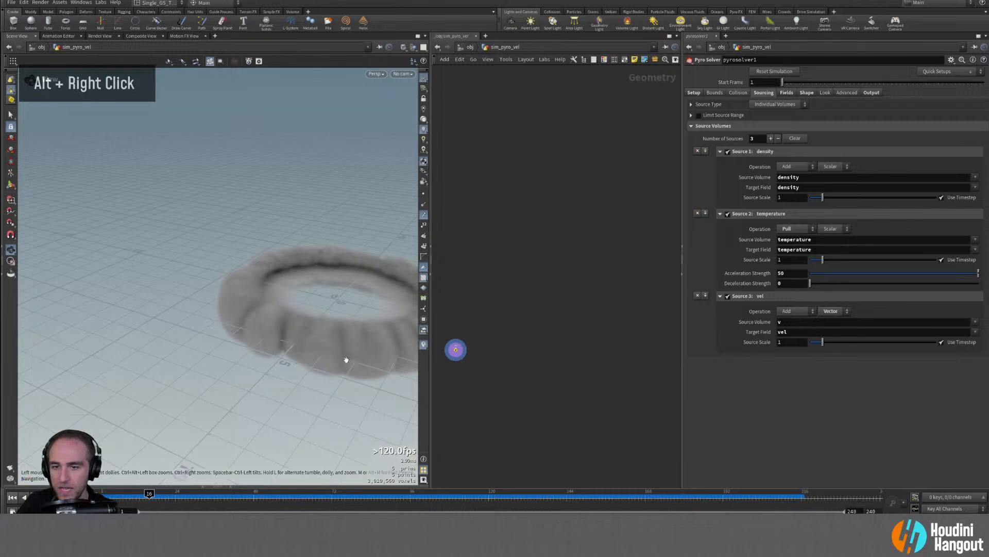
Step: Insert an Attribute Adjust Vector node between the Pyro Burst Source and the Volume Rasterize Attributes node
left_click(479, 379, "alt")
key("space+g")
middle_click_drag(519, 389, 500, 408, "alt")
right_click_drag(500, 408, 509, 410, "alt")
left_click_drag(543, 293, 540, 308)
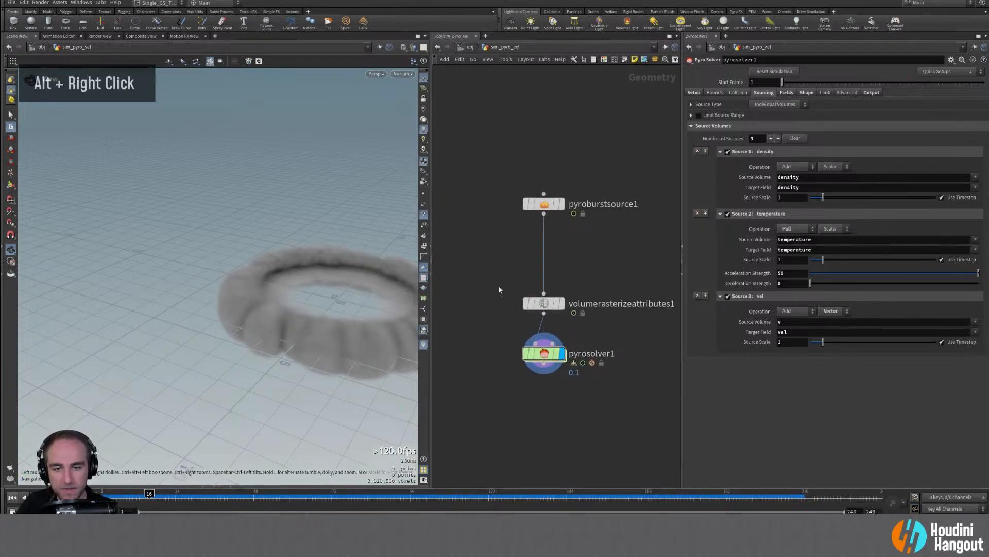
key("Tab")
type("att ad")
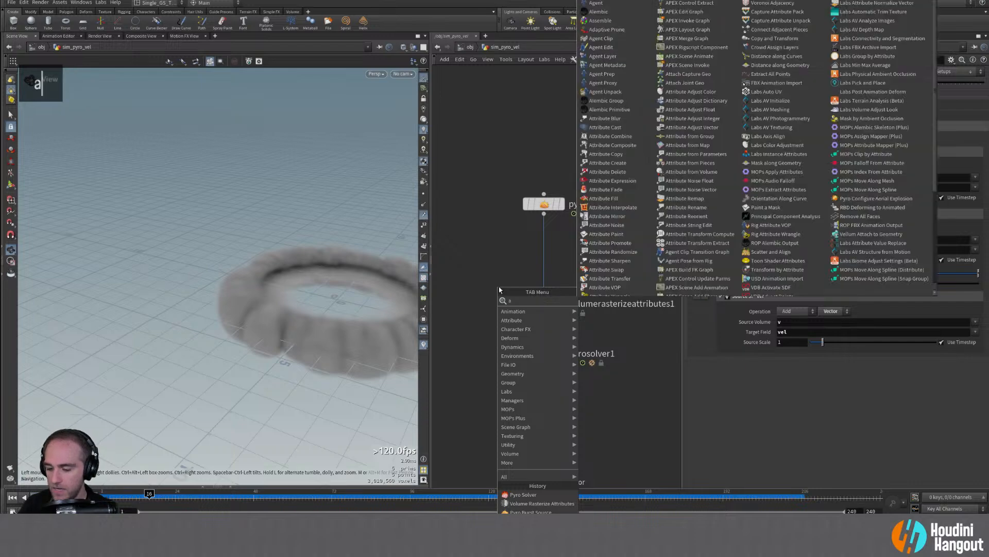
key("Down")
key("Down")
key("Down")
key("Down")
key("Return")
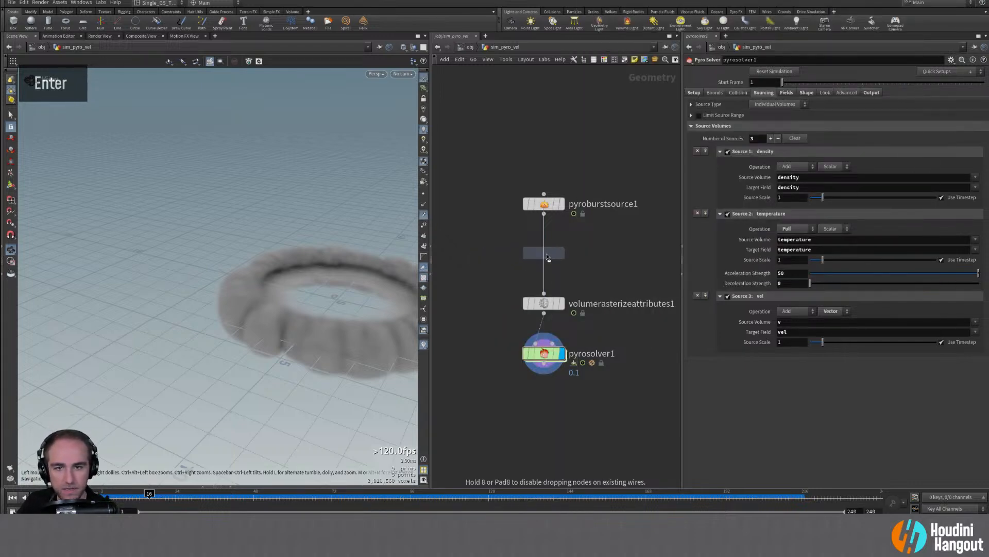
left_click(551, 253)
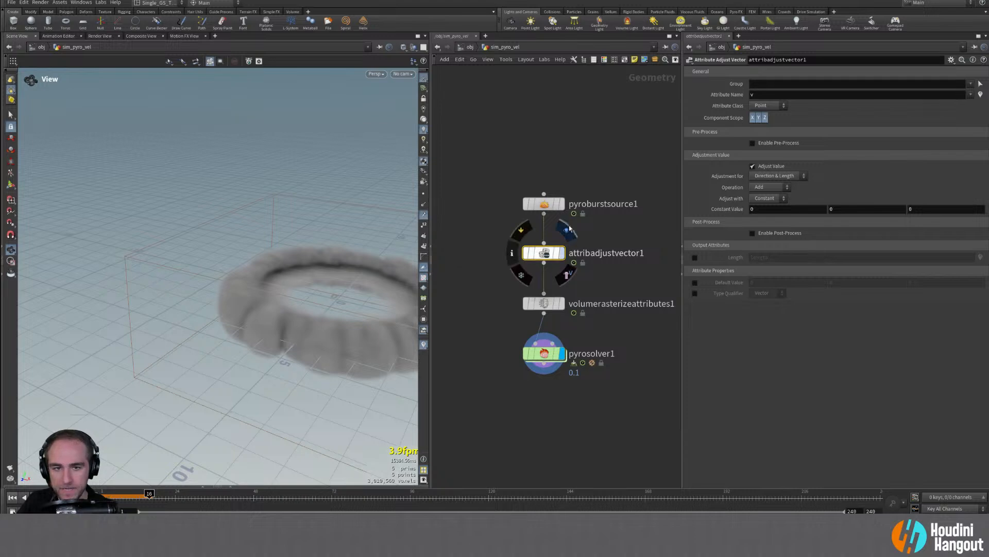
Step: Display the Attribute Adjust Vector node's output and examine the velocity trails of the ring's points at an early frame
left_click(560, 205)
left_click(535, 205)
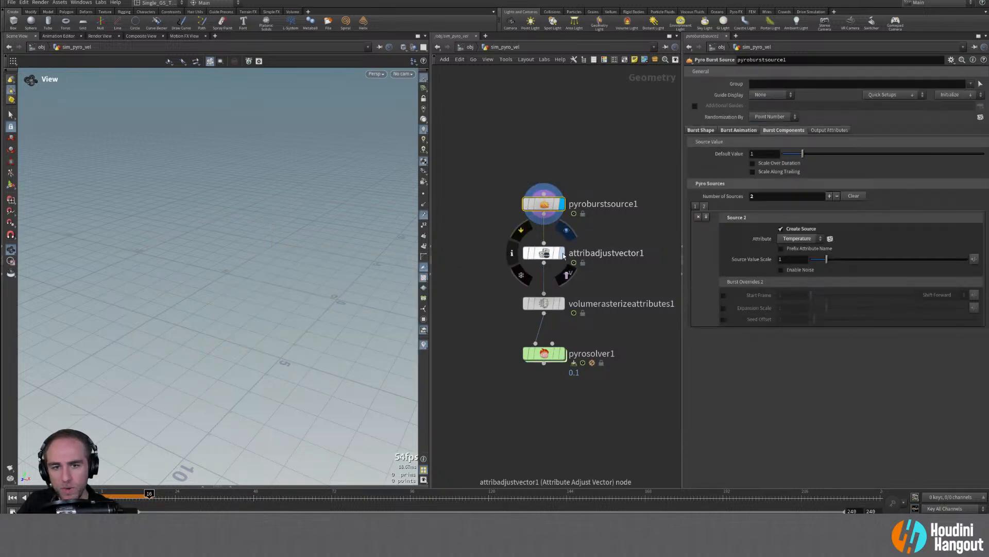
left_click(562, 253)
right_click_drag(256, 376, 456, 207, "alt")
right_click_drag(294, 345, 371, 282, "alt")
left_click_drag(371, 283, 287, 347, "alt")
right_click_drag(287, 347, 342, 347, "alt")
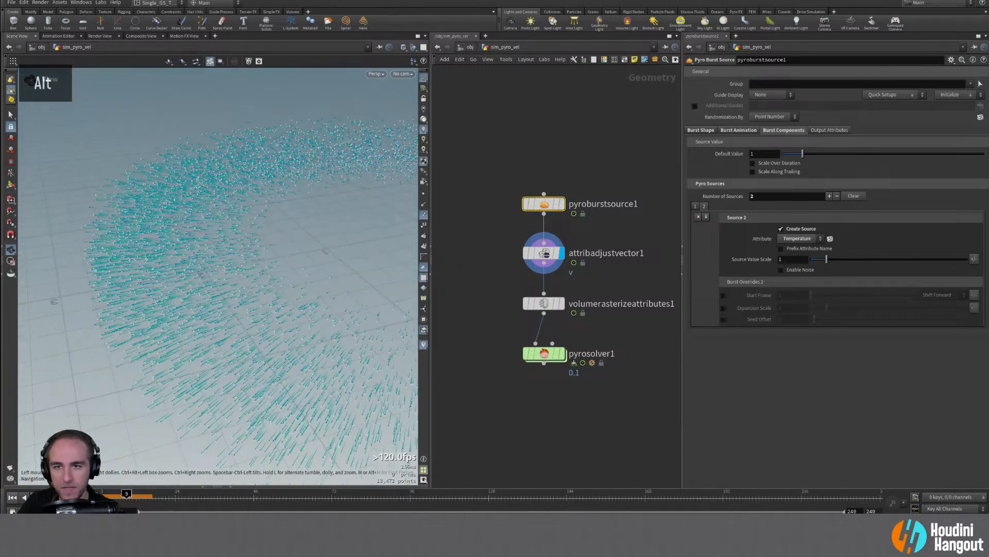
left_click_drag(211, 356, 194, 365, "alt")
middle_click_drag(195, 366, 270, 342, "alt")
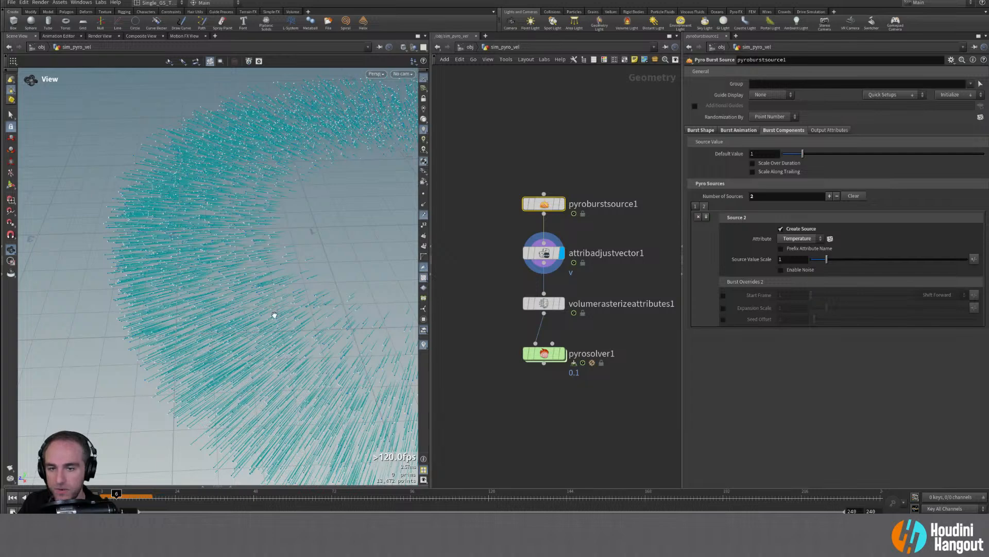
Step: Set the viewport background color scheme to Dark Grey
key("d")
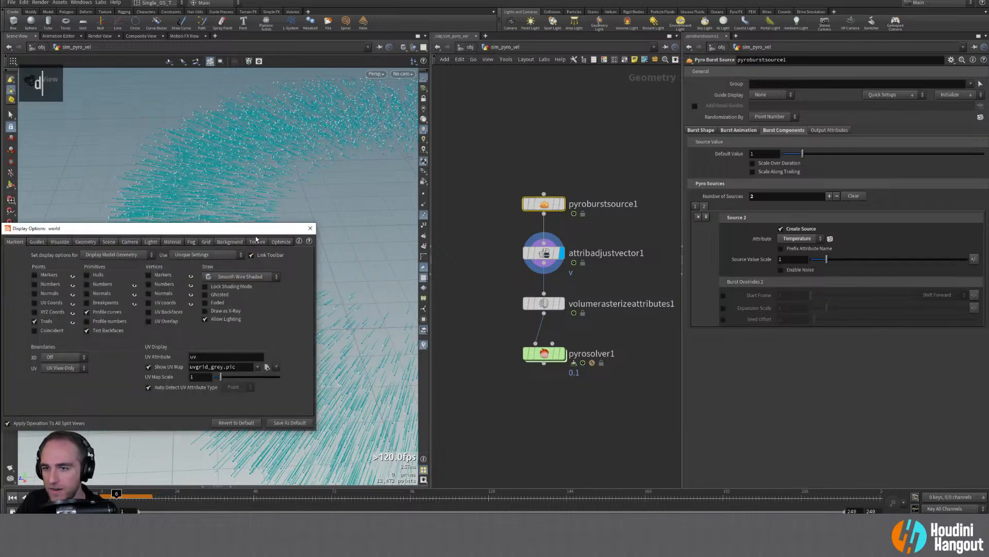
left_click(230, 241)
left_click(75, 254)
left_click(72, 291)
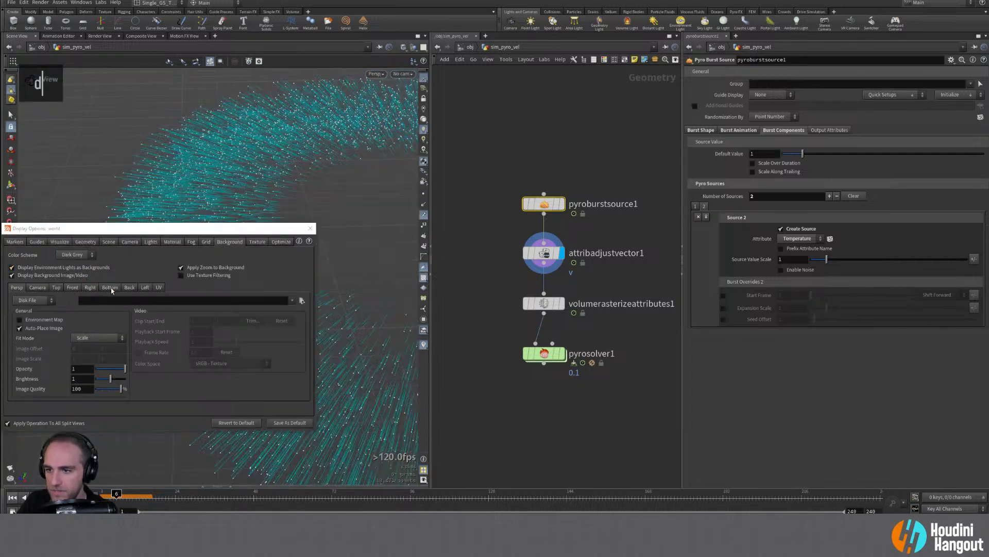
left_click(310, 228)
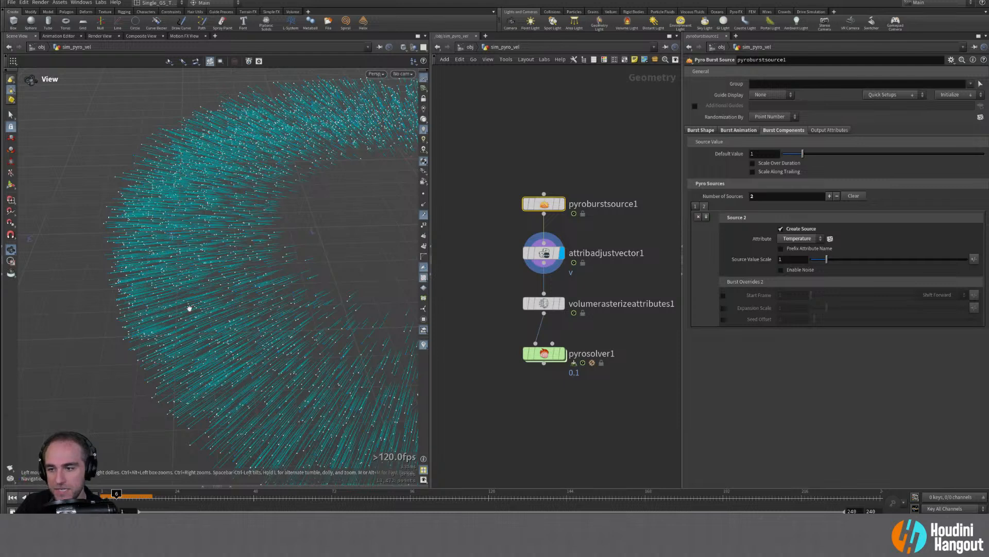
Step: Make the Attribute Adjust Vector node adjust the v attribute with Noise and check the velocity trails
left_click(543, 252)
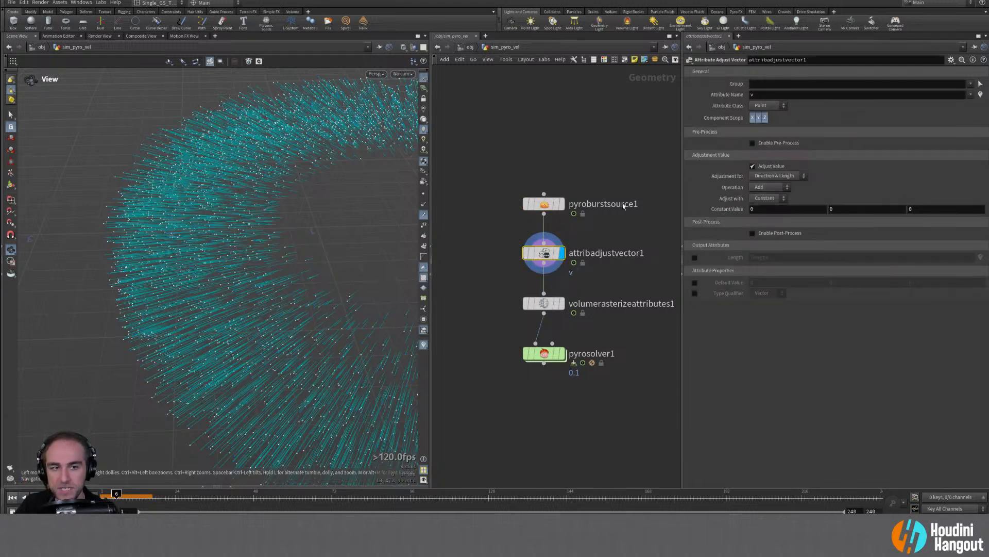
left_click(764, 188)
left_click(920, 191)
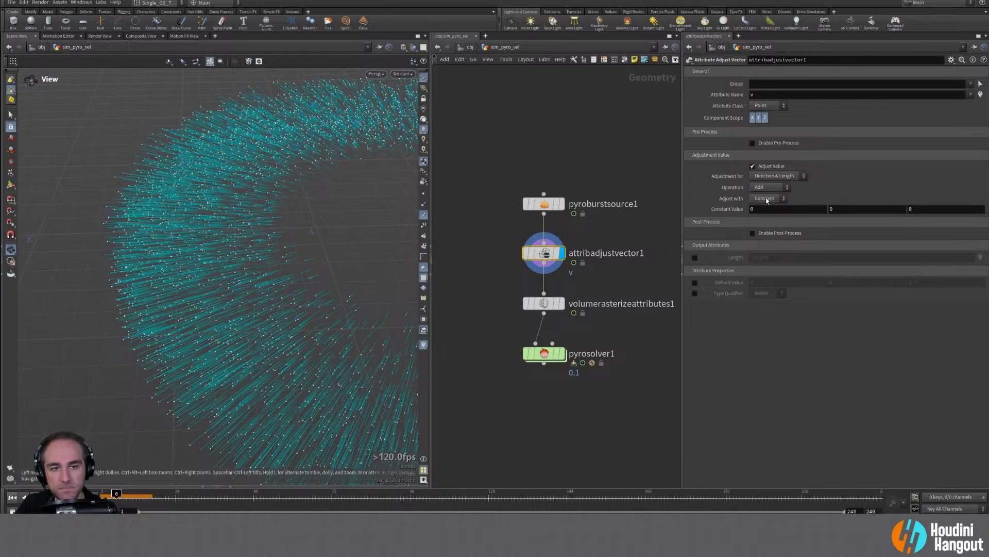
left_click(763, 226)
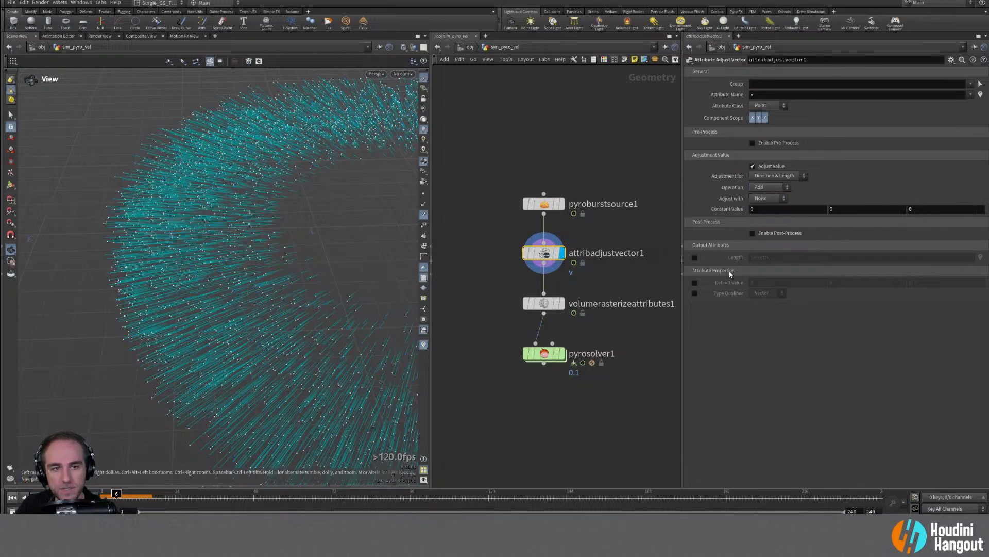
left_click_drag(246, 272, 288, 217, "alt")
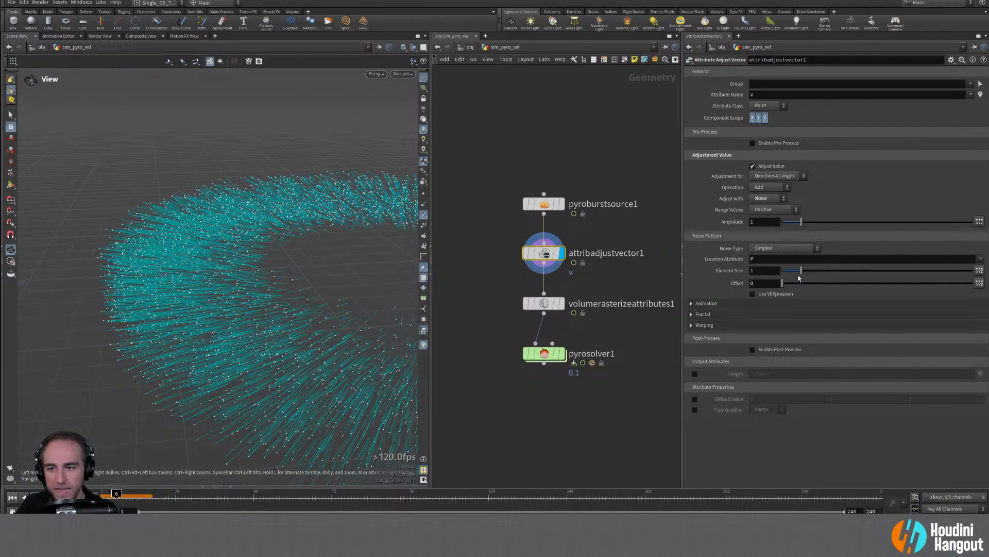
left_click_drag(296, 282, 268, 289, "alt")
middle_click_drag(268, 288, 235, 297, "alt")
left_click_drag(234, 297, 258, 299, "alt")
Step: Set the noise pattern's Element Size to 0.5
left_click_drag(801, 270, 791, 273)
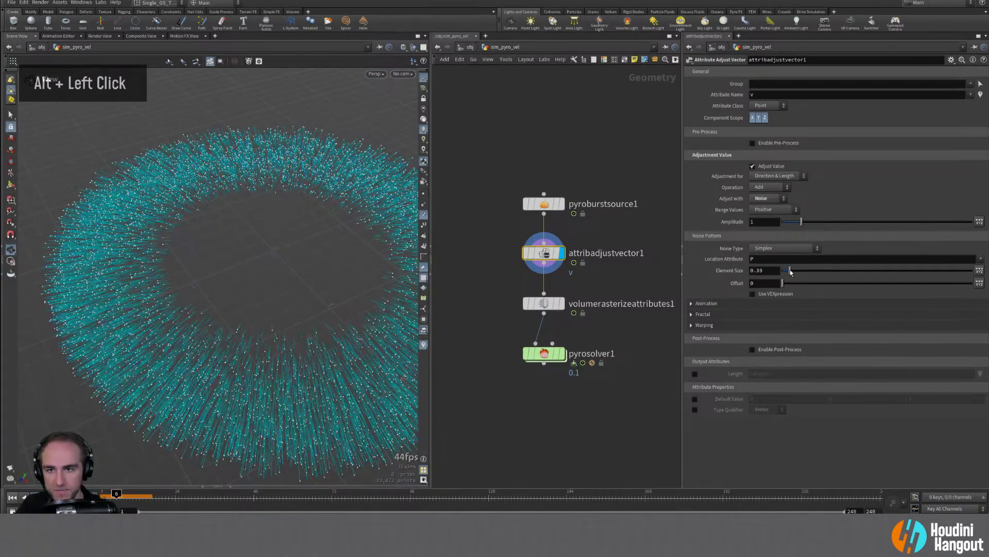
double_click(766, 270)
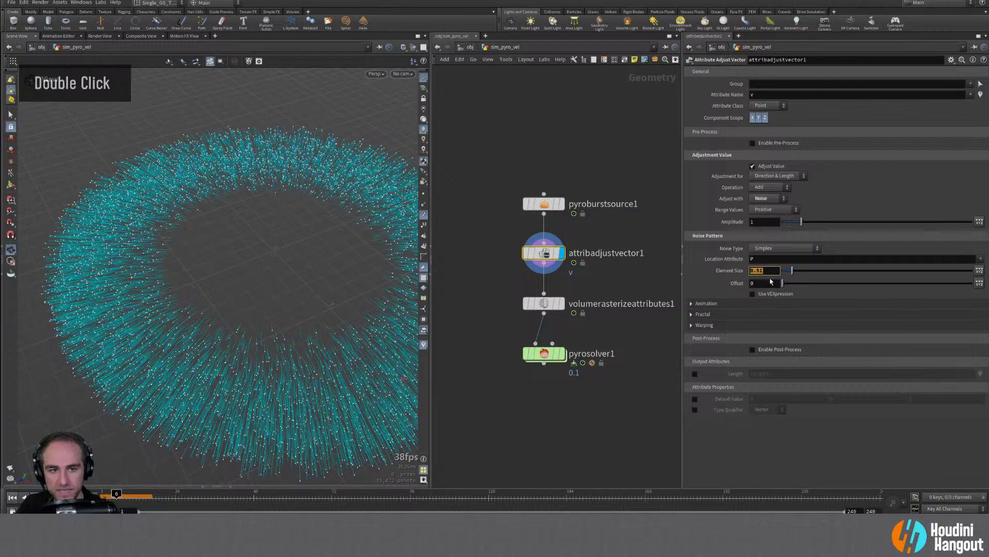
type("0.5")
key("Return")
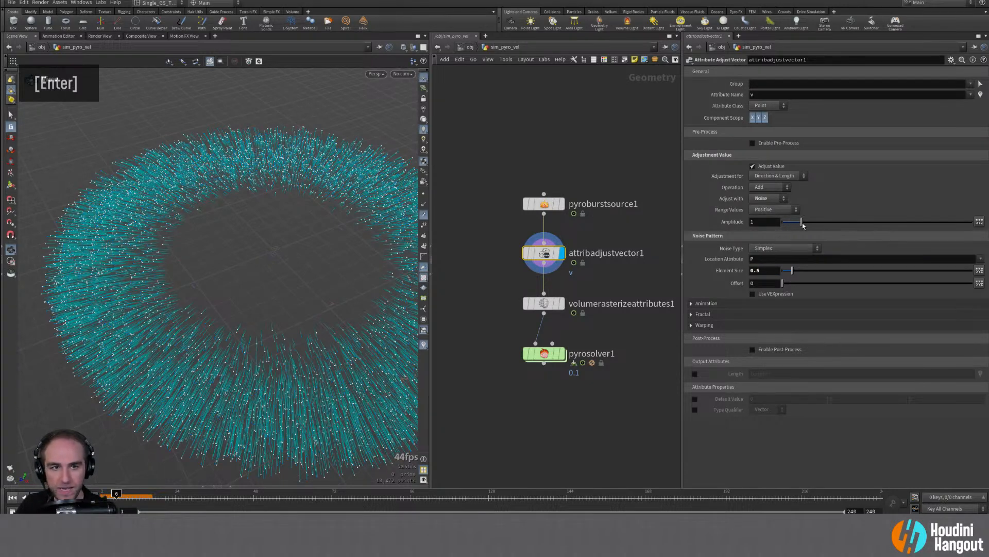
Step: Set the velocity noise's Range Values to Zero Centered and inspect the velocity trails up close
left_click(771, 210)
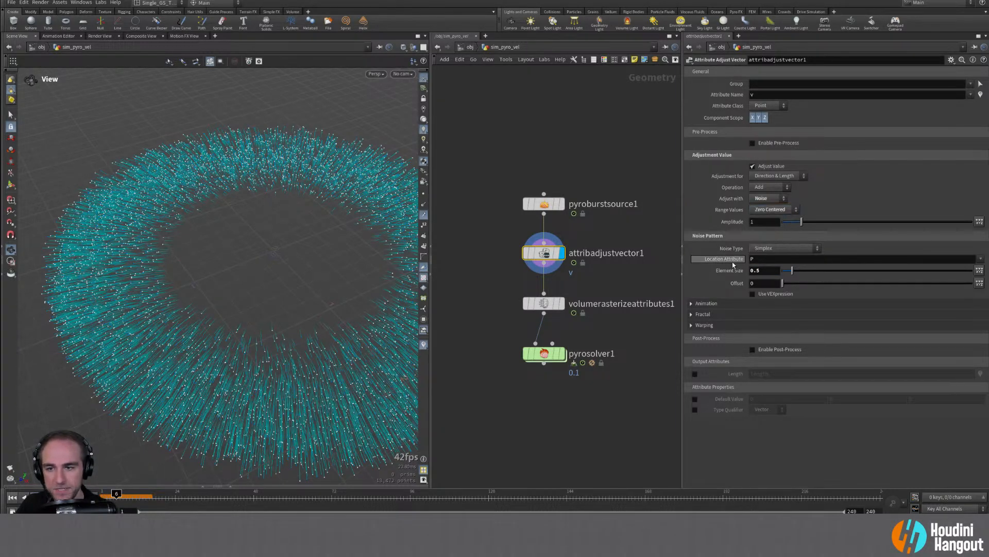
left_click_drag(337, 373, 288, 356, "alt")
middle_click_drag(289, 356, 330, 360, "alt")
right_click_drag(330, 360, 323, 320, "alt")
left_click_drag(323, 320, 289, 380, "alt")
right_click_drag(289, 380, 339, 315, "alt")
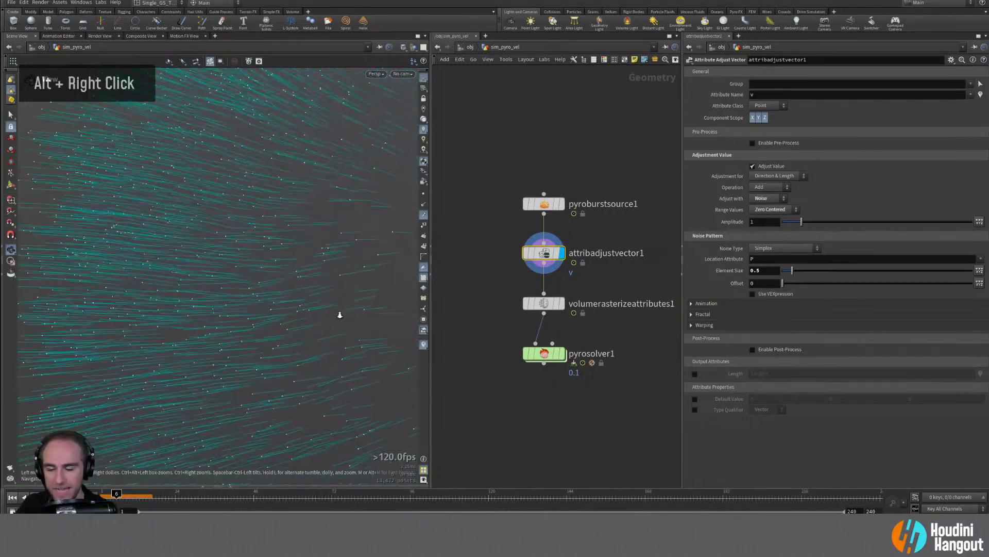
Step: Try a slightly higher noise Amplitude and set it back to 1
mouse_move(802, 222)
left_mouse_down()
mouse_move(851, 221)
mouse_move(795, 223)
mouse_move(807, 226)
left_mouse_up()
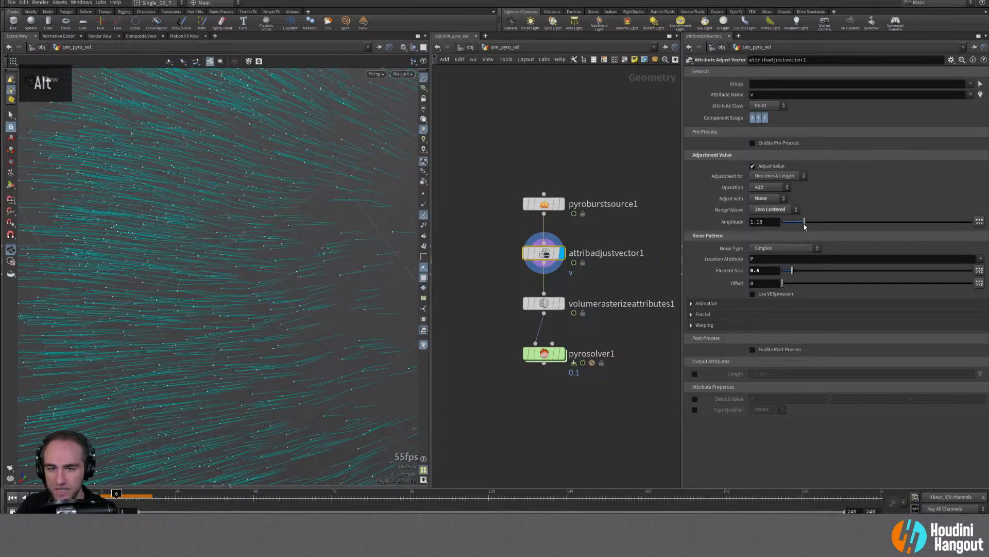
double_click(762, 222)
type("1")
key("Return")
Step: Display the Pyro Solver's output and play the simulation from the first frame to check the smoke ring's shape
right_click_drag(312, 283, 309, 280, "alt")
left_click_drag(309, 280, 227, 273, "alt")
middle_click_drag(227, 273, 187, 280, "alt")
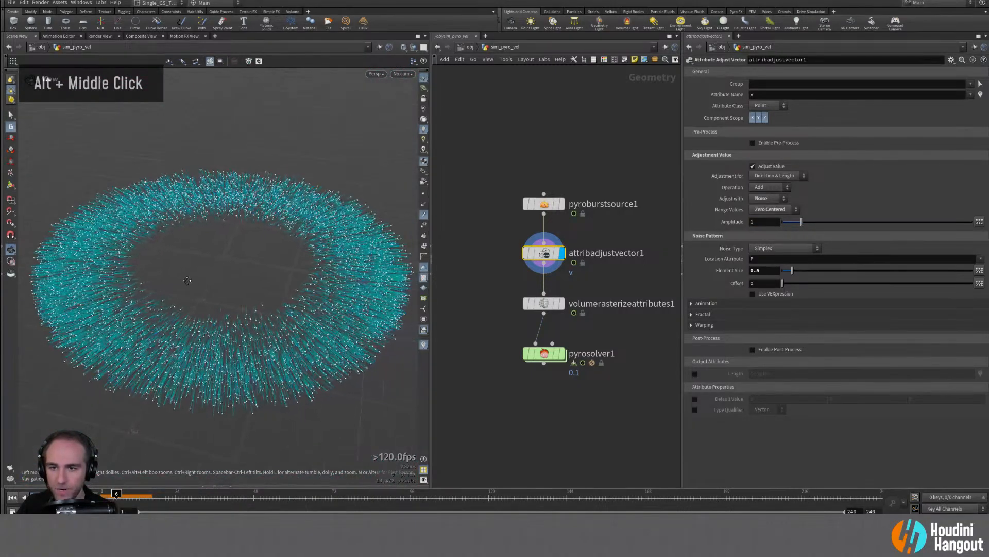
left_click(558, 354)
left_click(545, 354)
right_click_drag(271, 302, 176, 320, "alt")
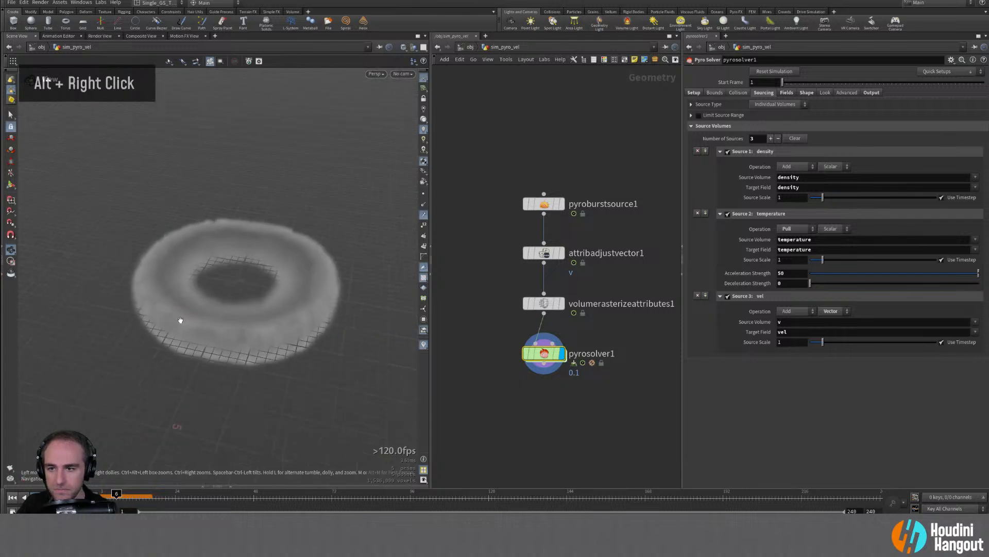
key("ctrl+Up")
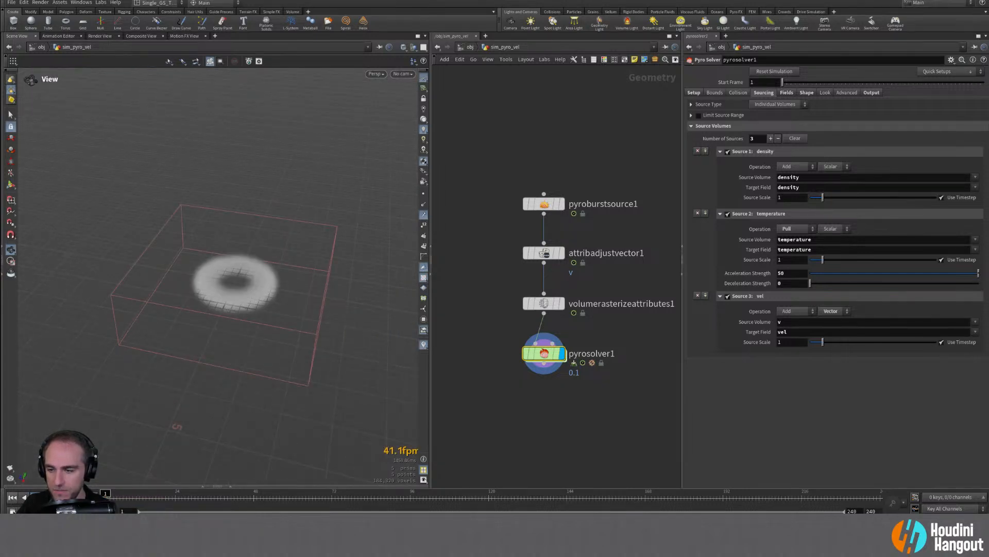
key("Up")
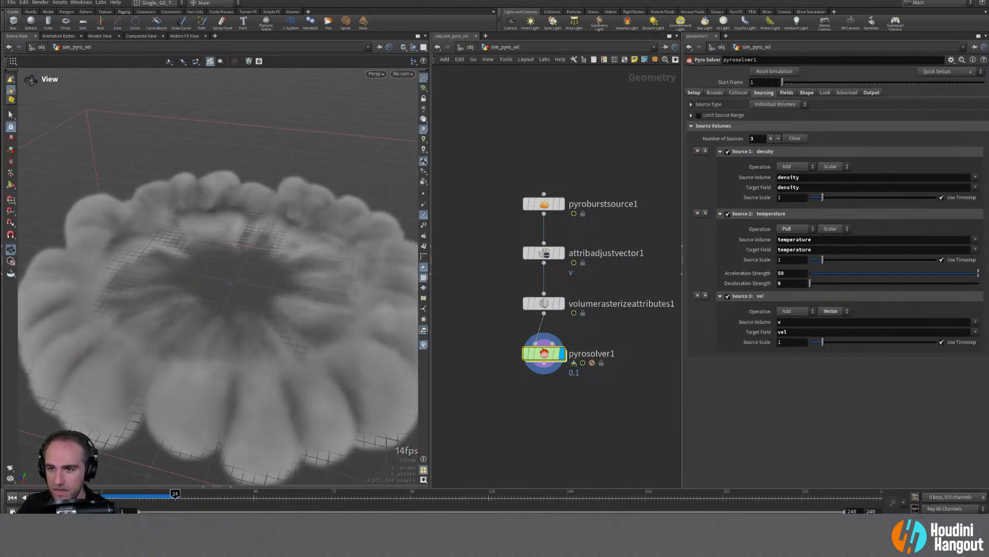
right_click_drag(272, 322, 166, 331, "alt")
left_click_drag(165, 332, 196, 389, "alt")
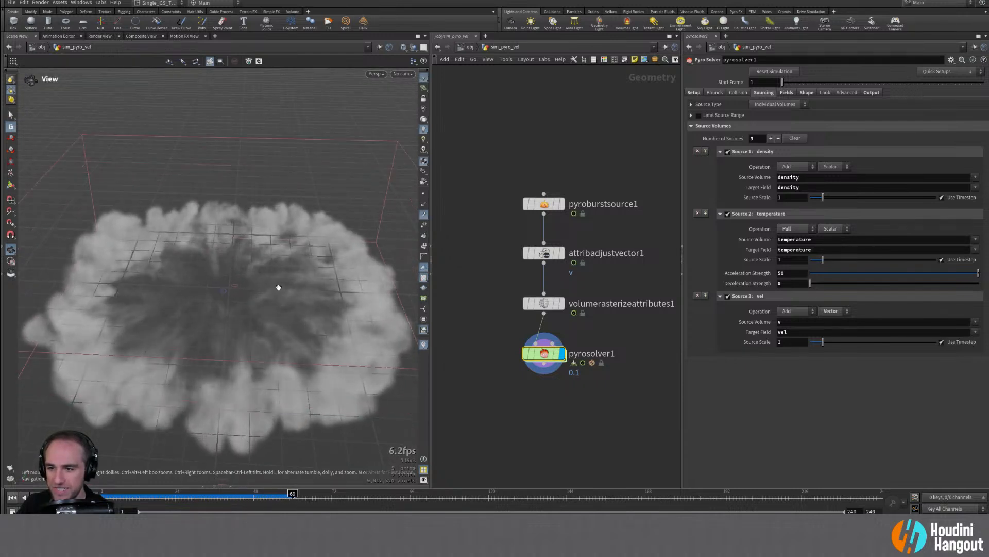
right_click_drag(285, 331, 223, 336, "alt")
middle_click_drag(223, 336, 261, 231, "alt")
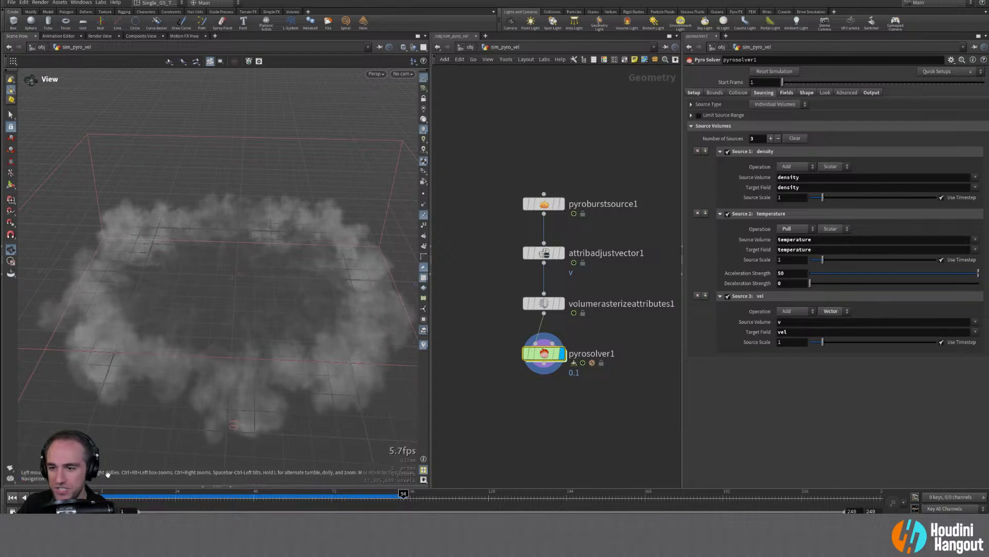
Step: Replay the smoke simulation from the start, return to the first frame and frame the wider scene
left_click(11, 498)
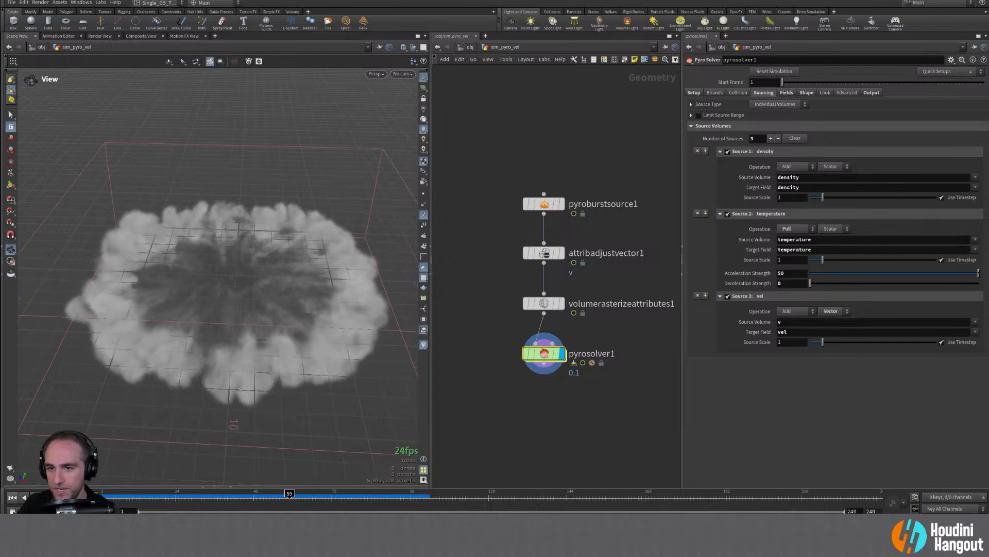
scroll(255, 320, "up", 3)
scroll(255, 320, "up", 2)
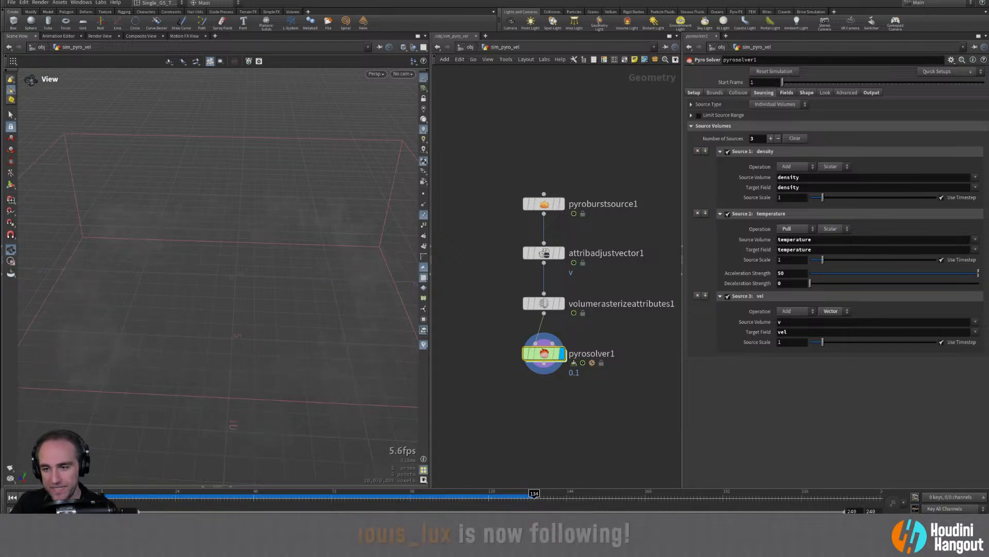
double_click(12, 498)
right_click_drag(280, 280, 225, 296, "alt")
middle_click_drag(225, 295, 223, 307, "alt")
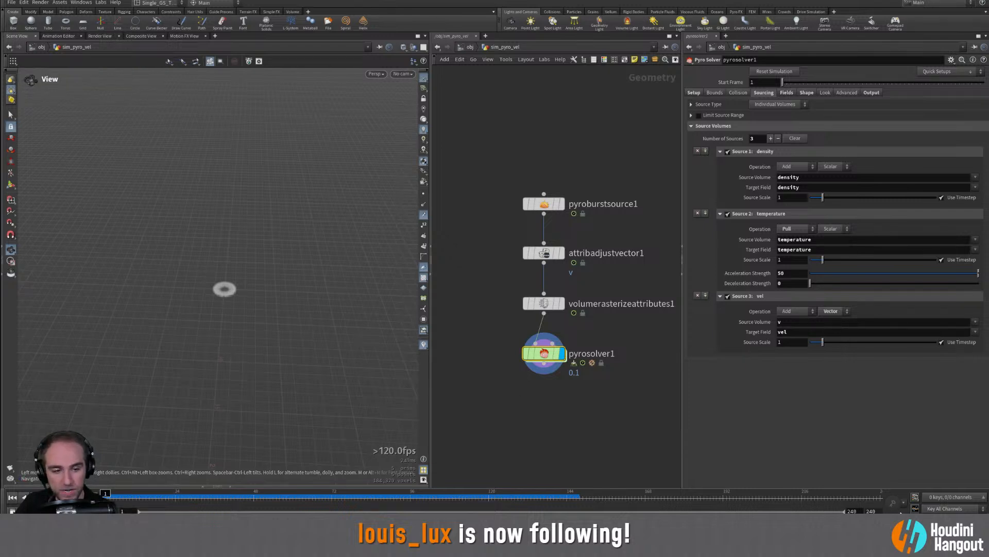
Step: Set the timeline's end frame to 120 and play the simulation over the shortened range
double_click(871, 511)
type("120")
key("Return")
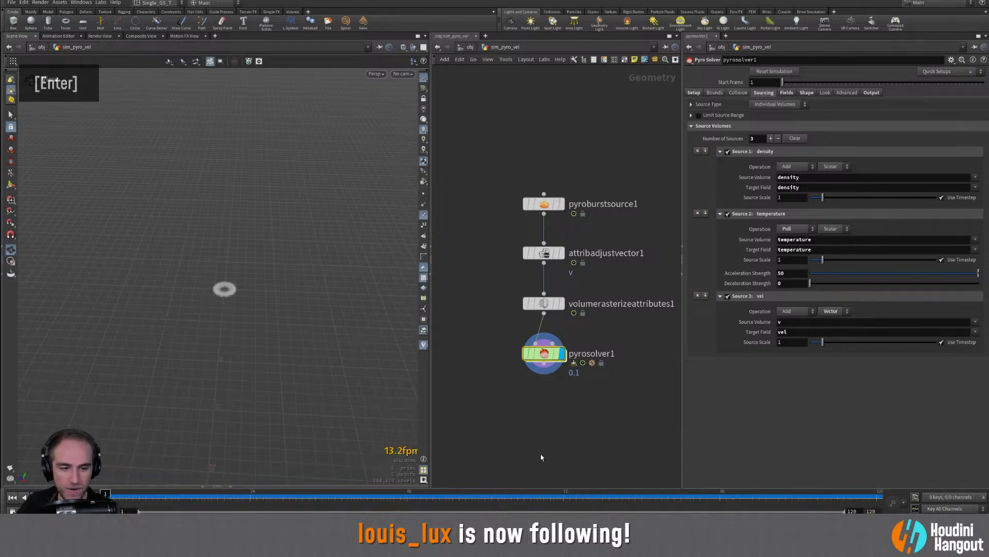
left_click(47, 498)
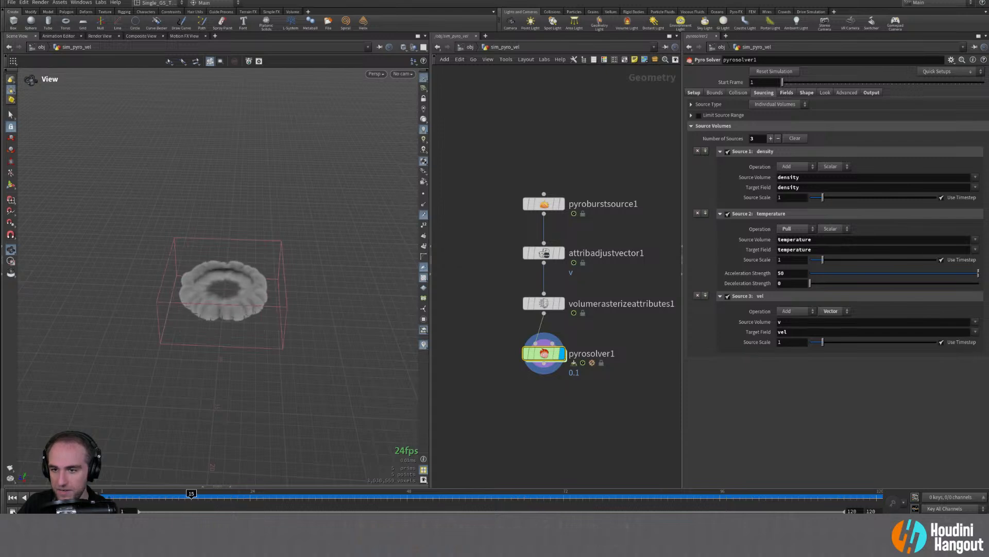
right_click_drag(210, 343, 242, 339, "alt")
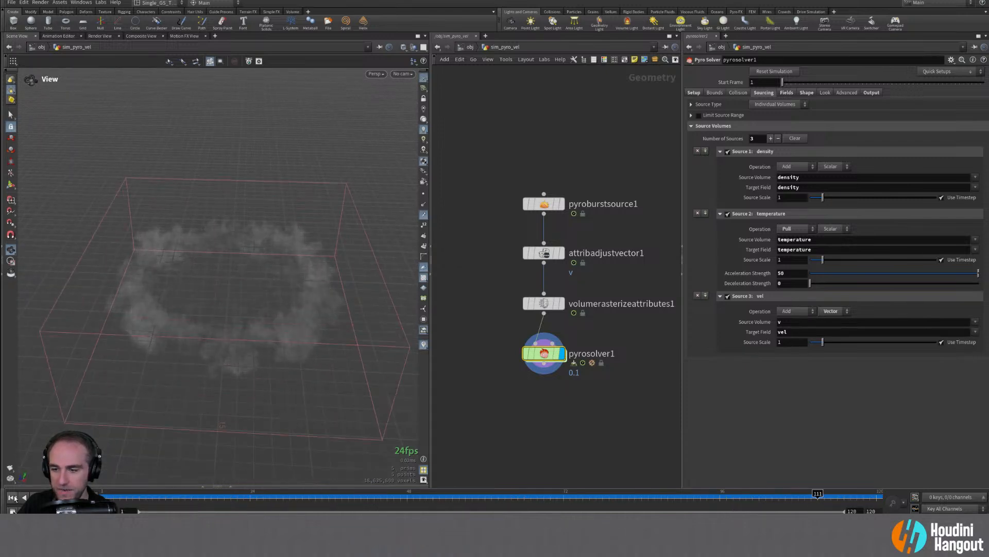
Step: Set the noise Amplitude of the Attribute Adjust Vector node to 2
left_click(543, 252)
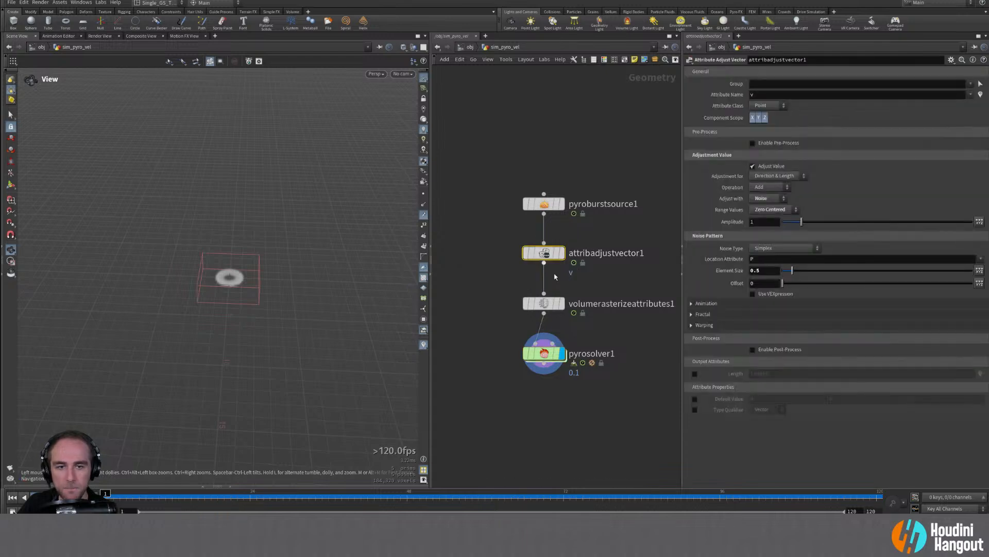
double_click(768, 223)
type("2")
key("Return")
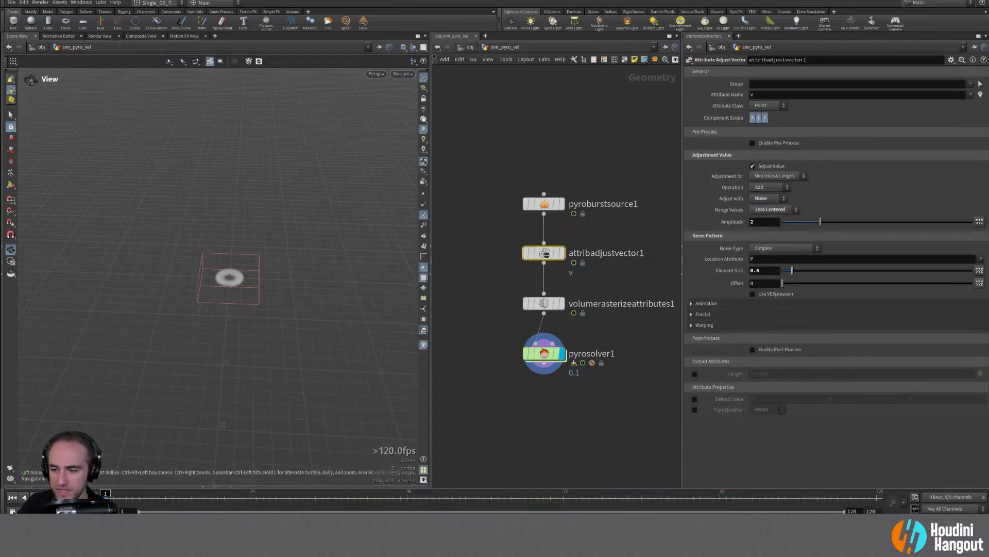
Step: Play the simulation with the stronger velocity noise, examine the smoke ring from several angles and return to the first frame
double_click(47, 497)
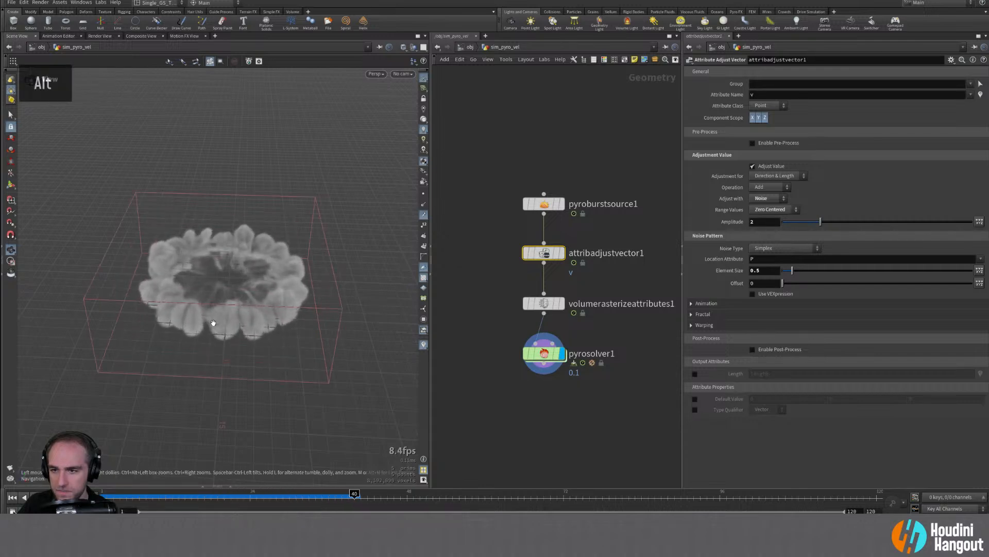
right_click_drag(226, 291, 238, 294, "alt")
left_click_drag(238, 293, 257, 286, "alt")
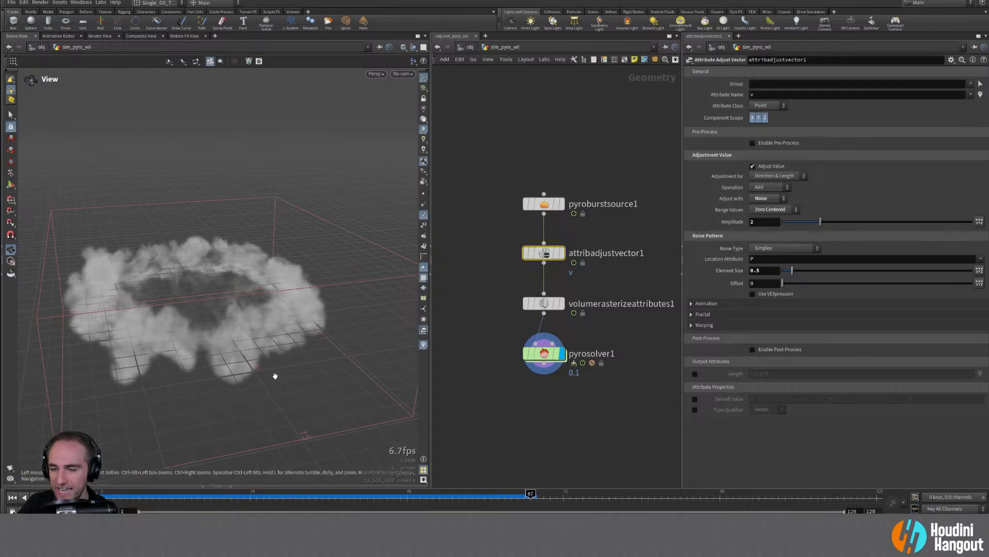
left_click_drag(261, 347, 174, 354, "alt")
middle_click_drag(174, 354, 242, 331, "alt")
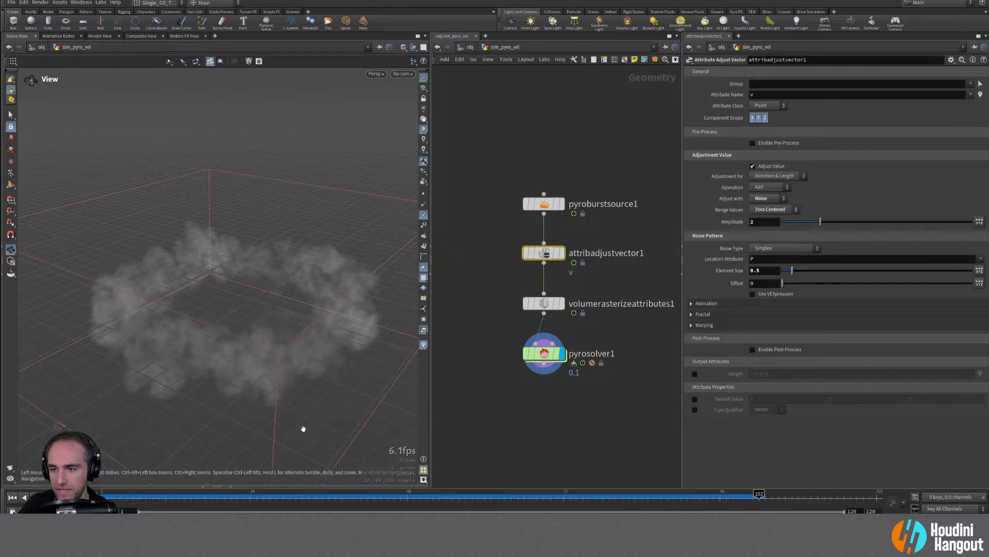
left_click(12, 497)
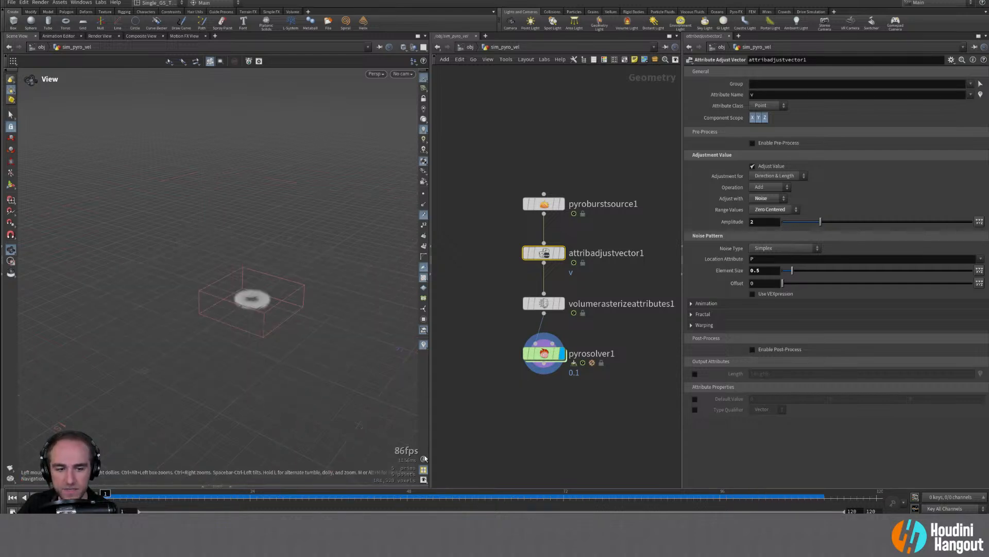
Step: Set the Pyro Solver's Field Guides to Velocity and bring the guide into view beside the smoke
left_click(545, 355)
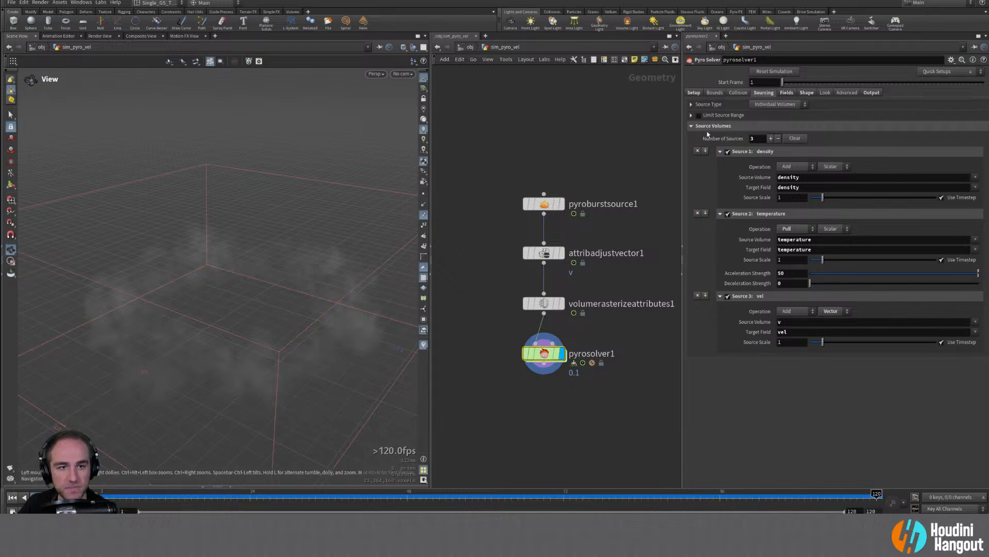
left_click(786, 92)
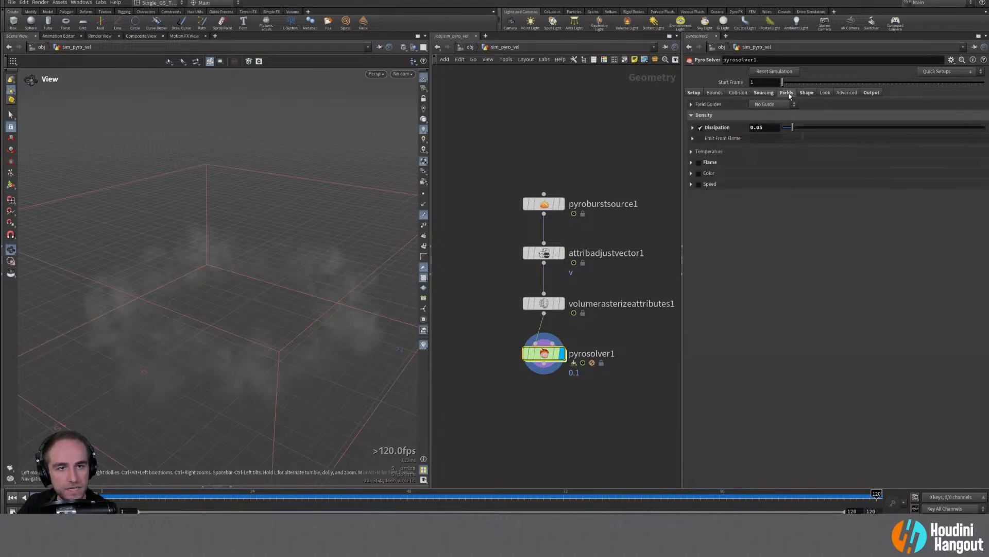
left_click(766, 105)
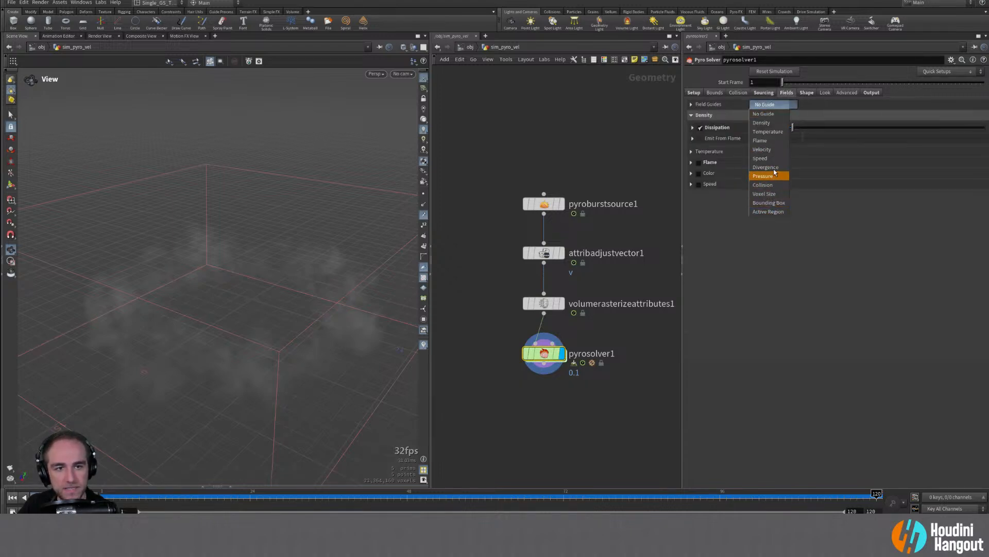
left_click(762, 150)
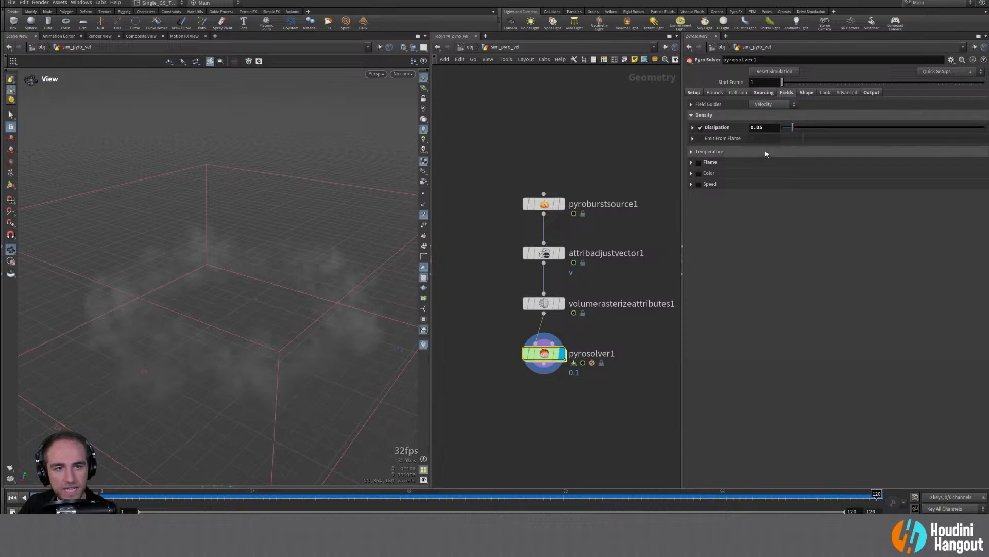
right_click_drag(287, 300, 183, 342, "alt")
left_click_drag(183, 342, 193, 341, "alt")
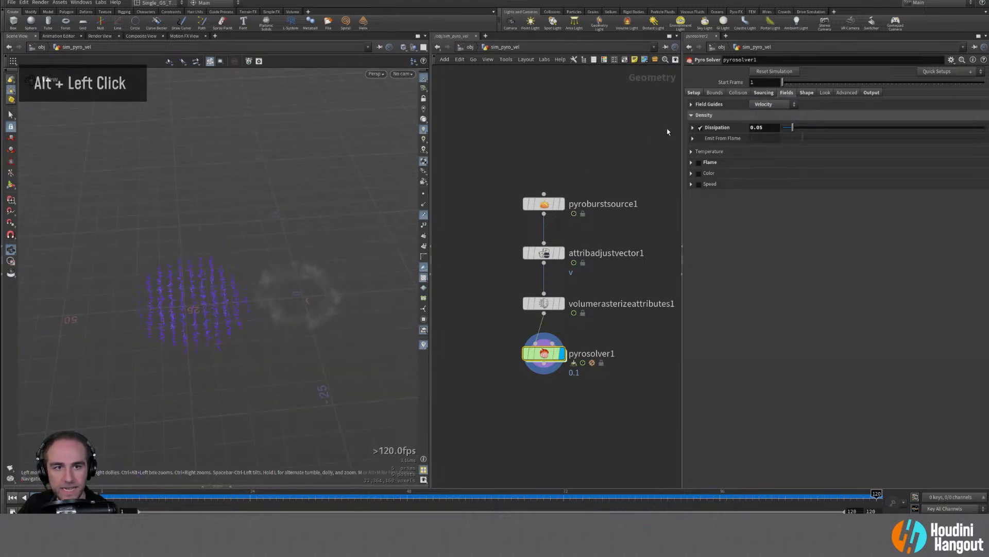
Step: Expand the field guide settings and set the velocity guide's Divisions to 15
left_click(691, 104)
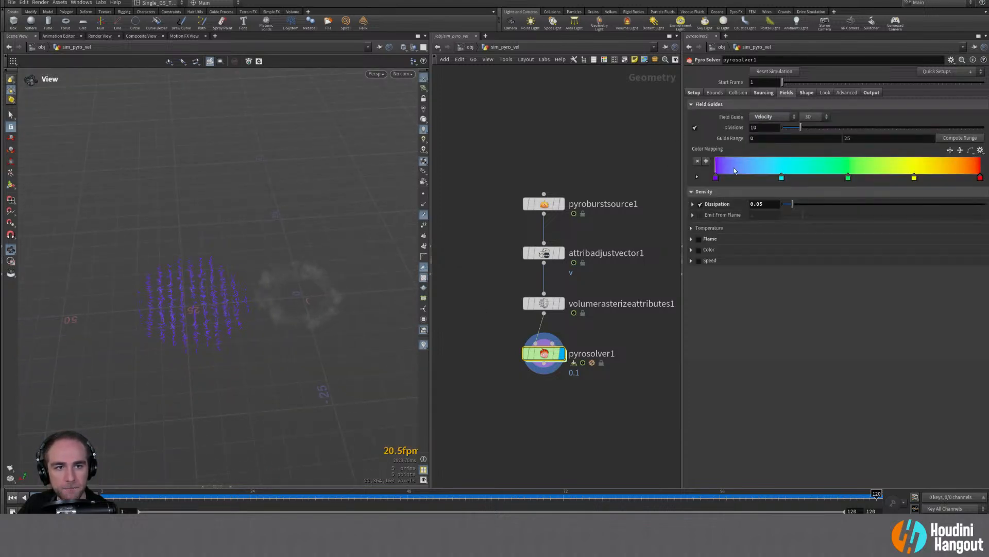
left_click_drag(800, 130, 813, 133)
right_click_drag(338, 304, 194, 460, "alt")
Step: Examine the 3D velocity guide at frames 1 and 24 from several angles, comparing it with the smoke ring
left_click(14, 498)
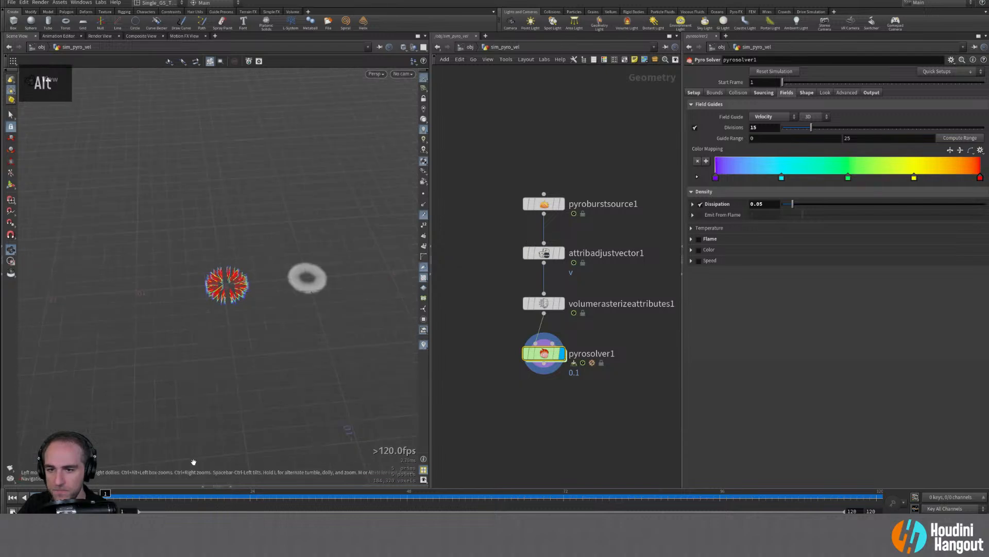
left_click_drag(119, 498, 250, 497)
middle_click_drag(221, 303, 227, 301, "alt")
left_click_drag(227, 301, 322, 294, "alt")
middle_click_drag(137, 341, 199, 294, "alt")
left_click_drag(199, 293, 130, 349, "alt")
middle_click_drag(129, 349, 206, 303, "alt")
left_click_drag(205, 303, 221, 309, "alt")
middle_click_drag(221, 309, 219, 328, "alt")
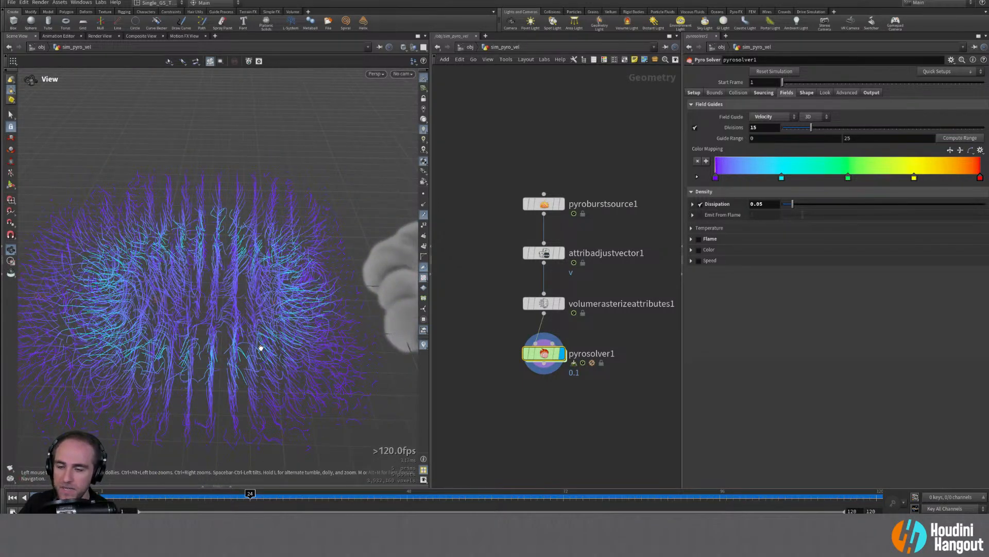
left_click_drag(209, 356, 166, 317, "alt")
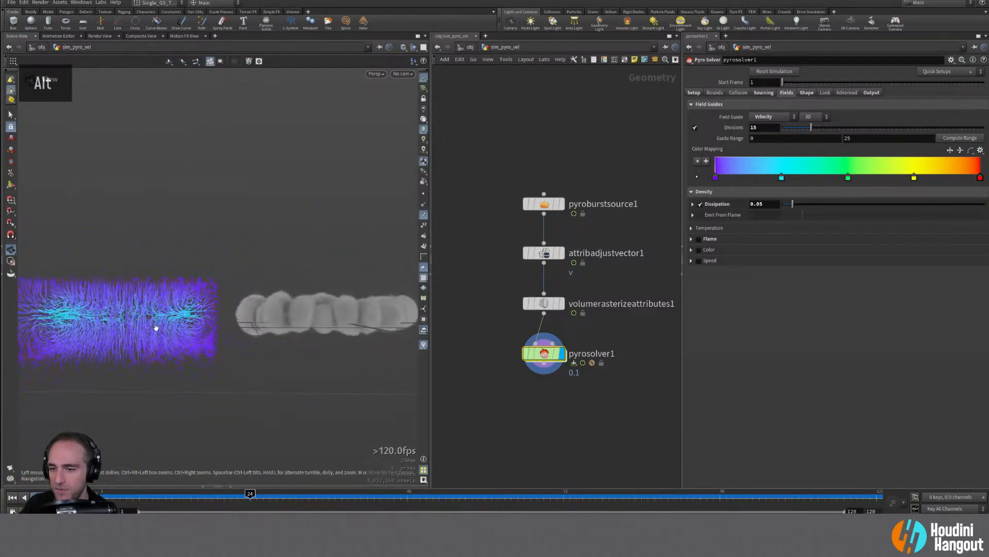
middle_click_drag(167, 317, 254, 346, "alt")
mouse_move(254, 346)
left_mouse_down("alt")
mouse_move(224, 357)
mouse_move(250, 336)
left_mouse_up("alt")
right_click_drag(249, 336, 226, 360, "alt")
left_click_drag(227, 360, 210, 373, "alt")
right_click_drag(209, 373, 286, 355, "alt")
middle_click_drag(286, 356, 220, 354, "alt")
left_click_drag(220, 354, 252, 337, "alt")
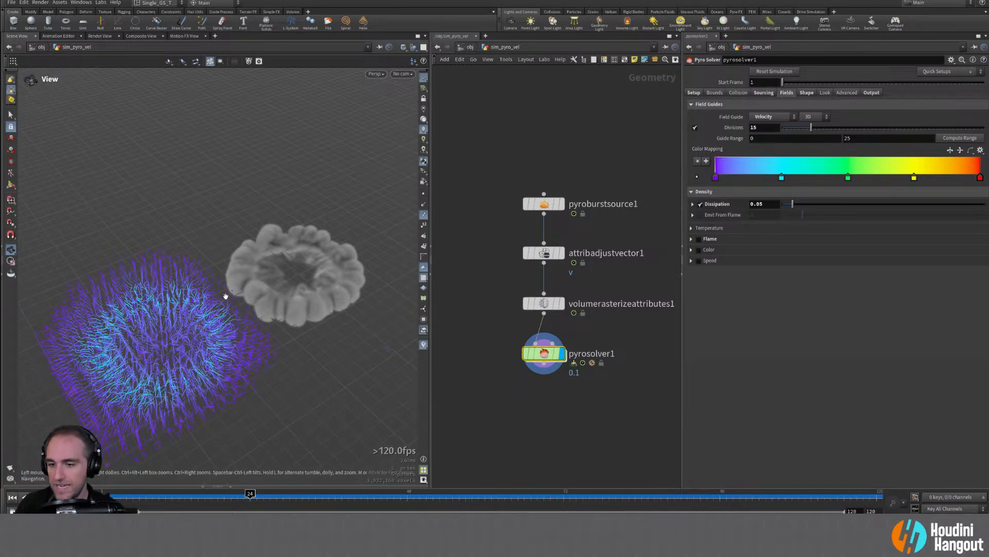
Step: Return to the first frame and switch the Velocity field guide to Plane with the ZX Plane orientation
left_click(12, 497)
right_click_drag(258, 304, 327, 256, "alt")
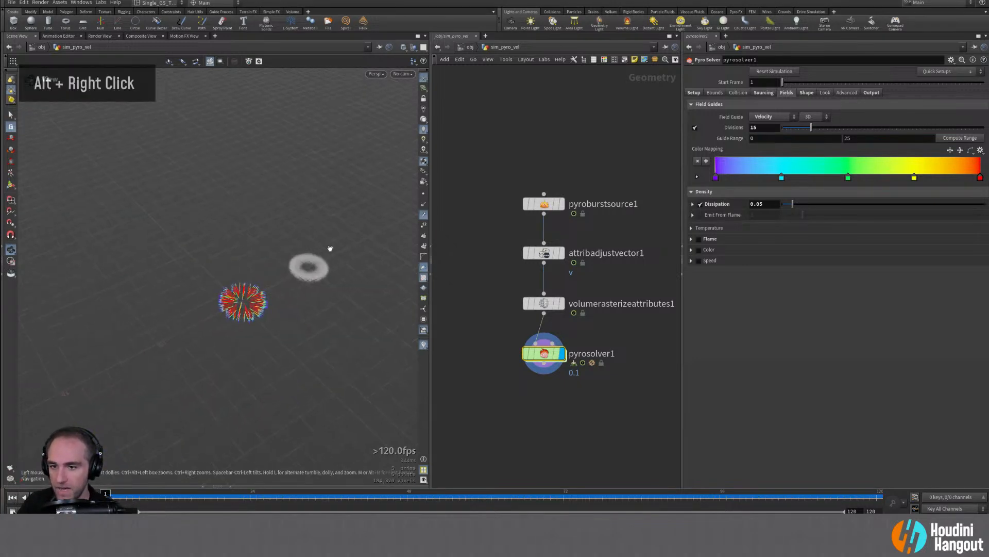
middle_click_drag(327, 256, 288, 262, "alt")
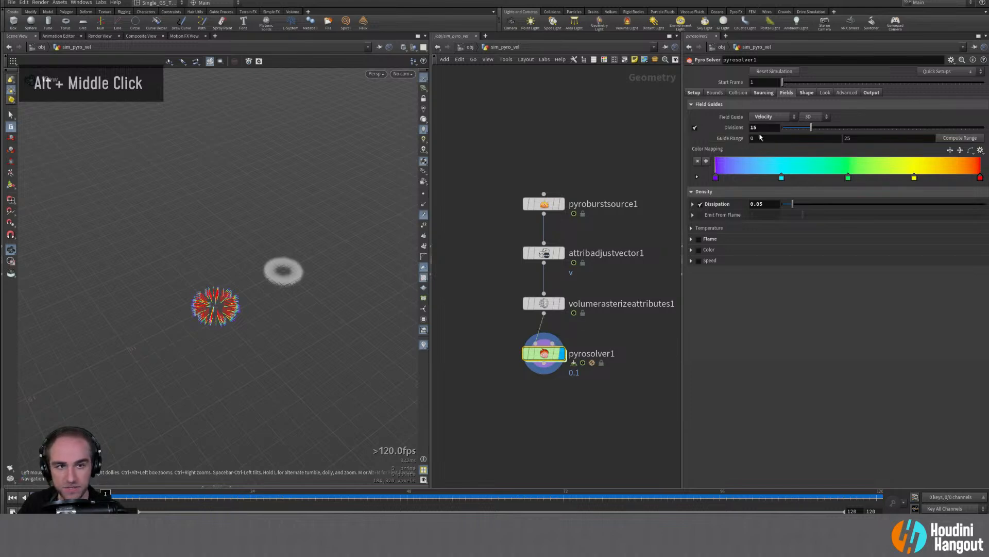
left_click(769, 117)
double_click(815, 116)
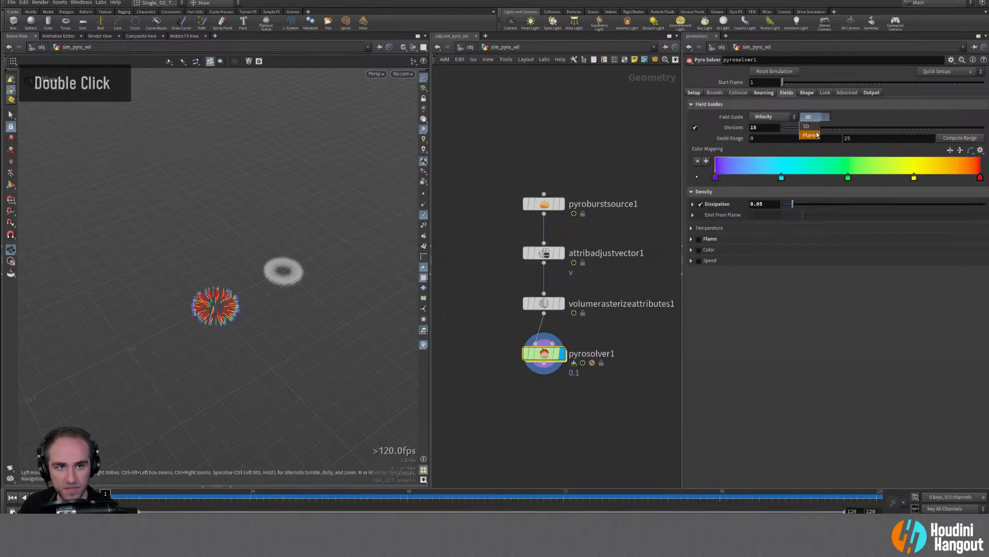
left_click(814, 135)
left_click(768, 128)
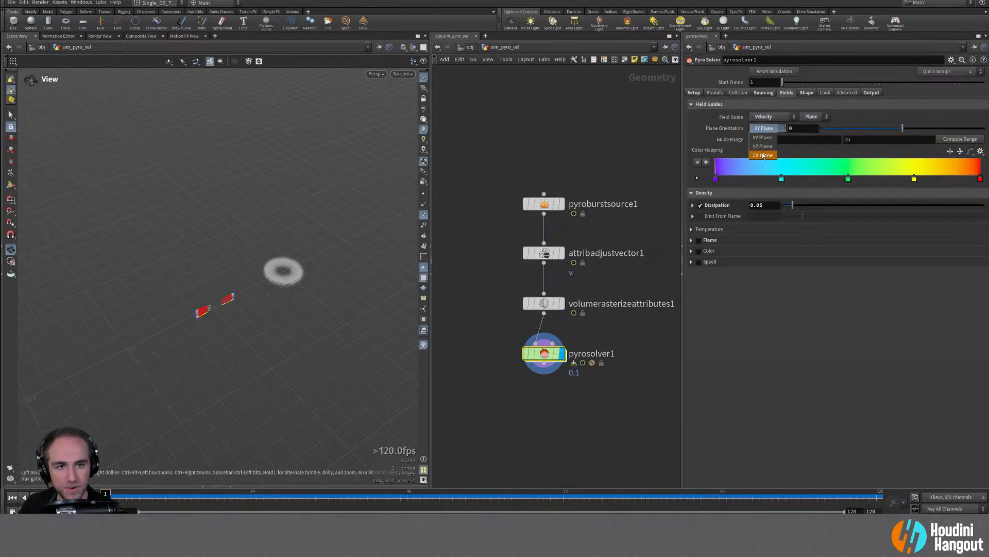
Step: Examine the planar velocity guide around frames 24 to 29 from several angles, comparing its flow with the smoke ring
left_click_drag(263, 307, 289, 289, "alt")
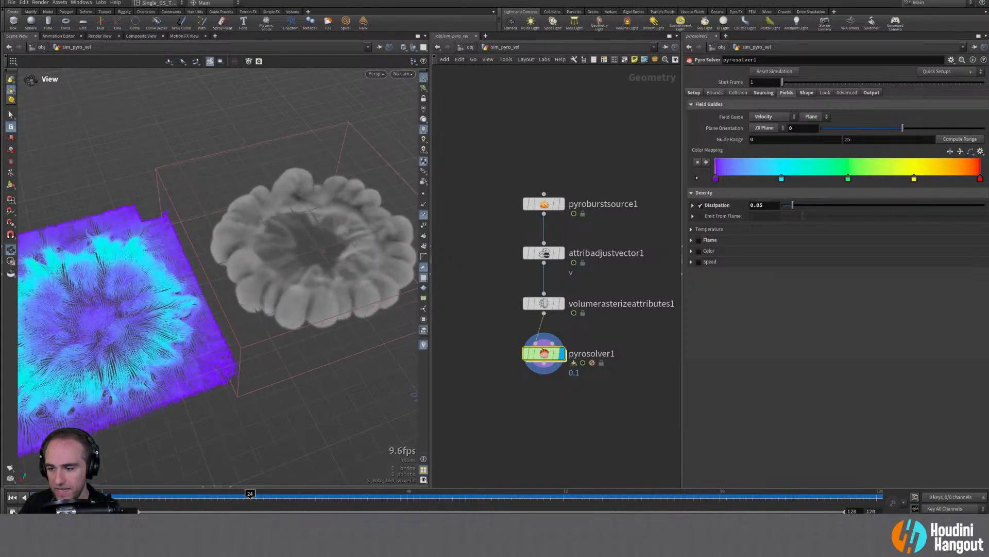
left_click_drag(207, 309, 217, 288, "alt")
middle_click_drag(216, 289, 206, 319, "alt")
mouse_move(206, 319)
left_mouse_down("alt")
mouse_move(188, 308)
mouse_move(203, 305)
left_mouse_up("alt")
right_click_drag(203, 305, 247, 323, "alt")
middle_click_drag(248, 323, 268, 323, "alt")
left_click_drag(268, 323, 289, 330, "alt")
middle_click_drag(288, 330, 238, 380, "alt")
left_click_drag(238, 380, 317, 320, "alt")
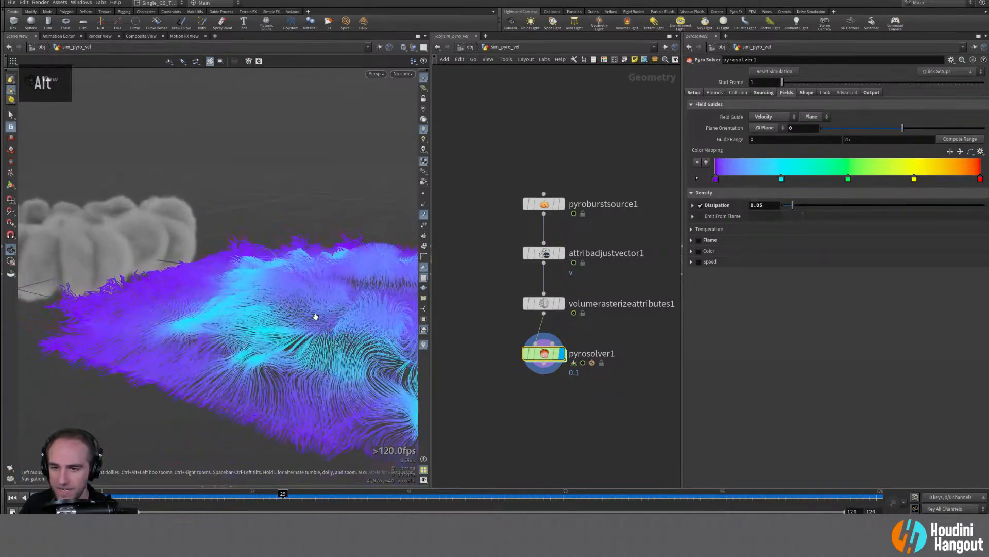
right_click_drag(317, 319, 265, 317, "alt")
middle_click_drag(265, 317, 184, 287, "alt")
left_click_drag(183, 287, 250, 227, "alt")
middle_click_drag(249, 227, 243, 265, "alt")
left_click_drag(243, 264, 144, 216, "alt")
right_click_drag(144, 216, 170, 226, "alt")
left_click_drag(170, 227, 221, 237, "alt")
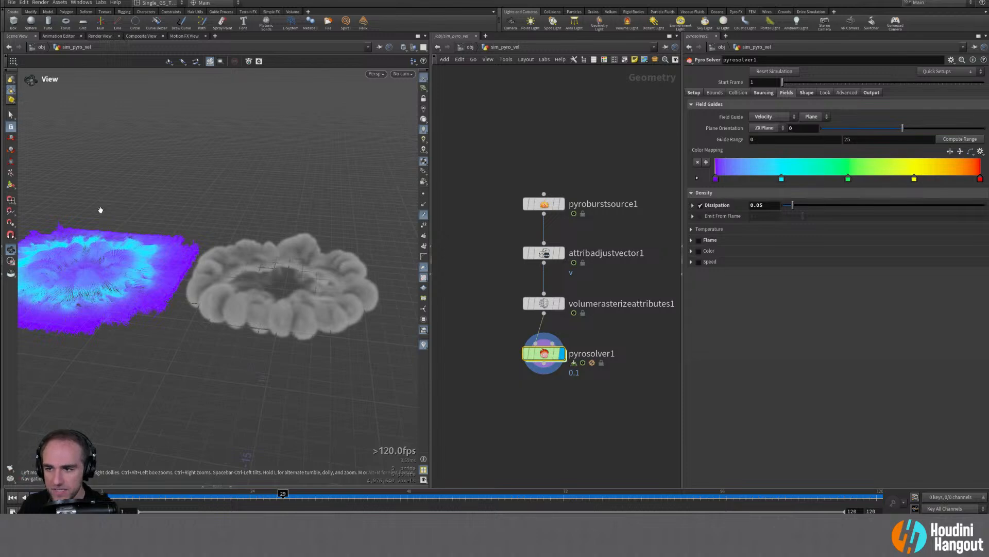
middle_click_drag(134, 262, 131, 268, "alt")
right_click_drag(132, 268, 101, 334, "alt")
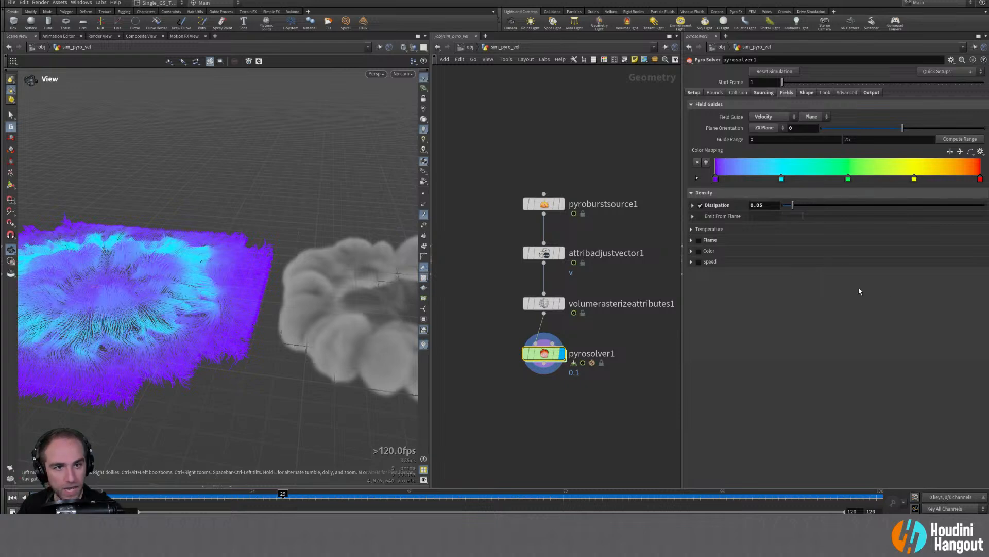
Step: Turn off the Pyro Solver's velocity display by setting Field Guide to No Guide
double_click(773, 117)
left_click(768, 119)
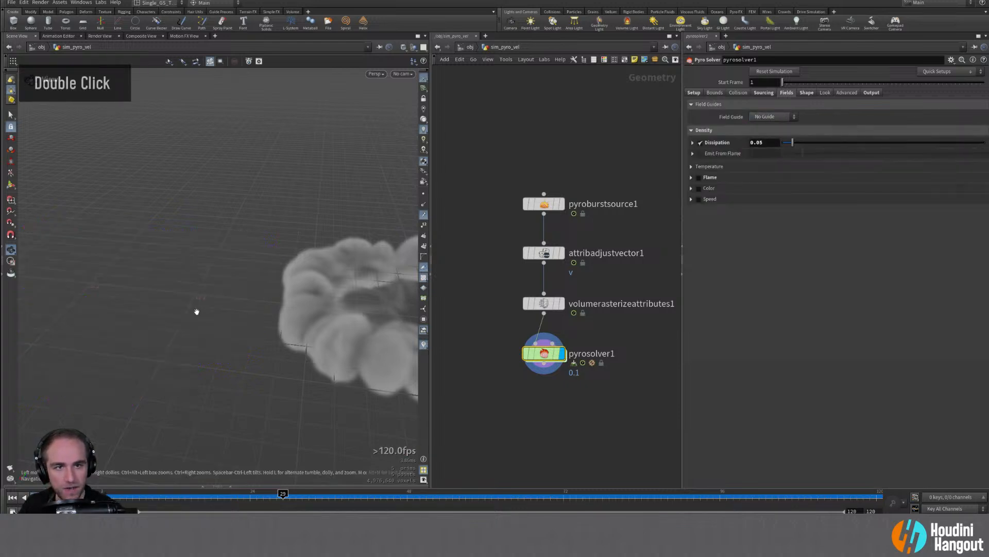
left_click_drag(222, 319, 299, 281, "alt")
middle_click_drag(298, 280, 129, 313, "alt")
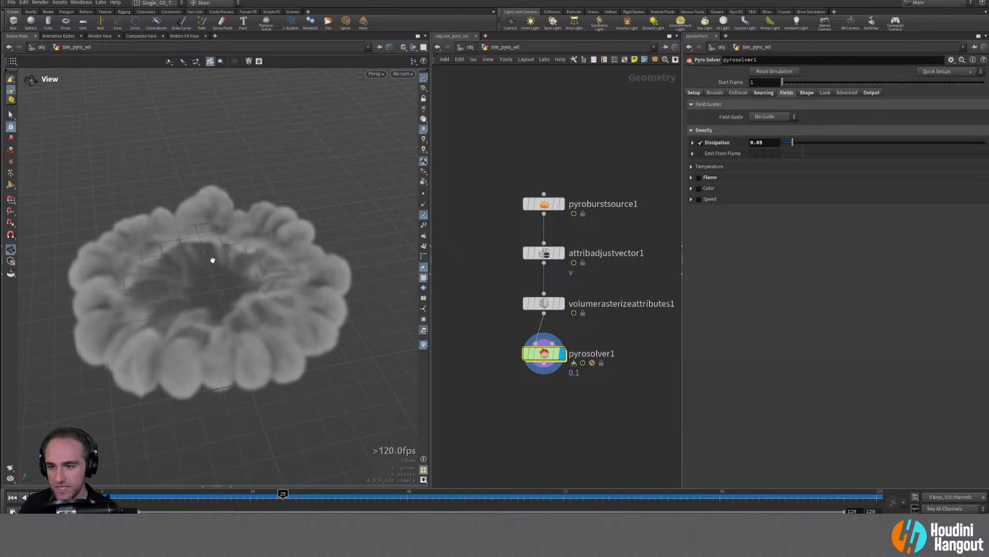
Step: Check the Pyro Solver's volume information at the first frame, play the simulation and return to the start
left_click(12, 497)
middle_click_drag(546, 429, 549, 400, "alt")
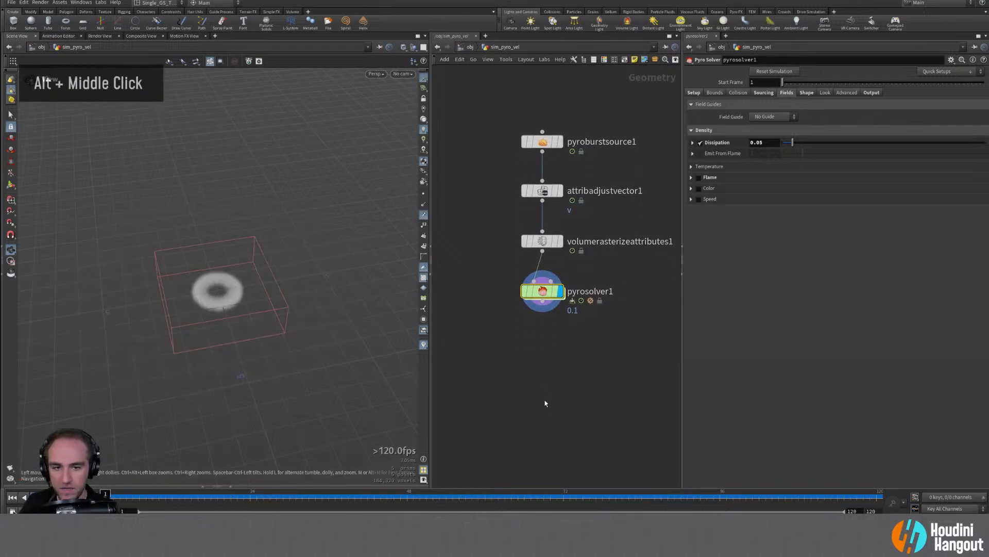
middle_click(543, 294)
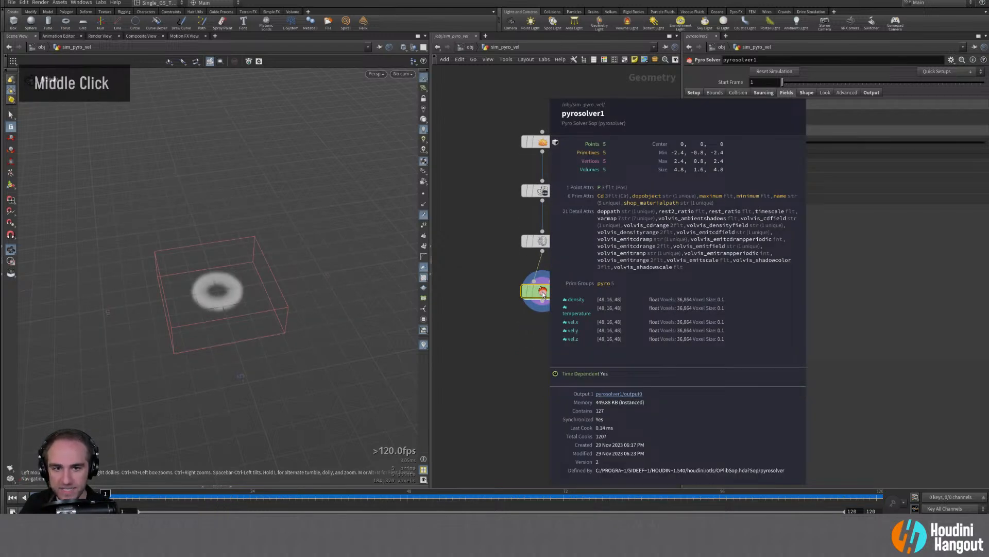
key("Up")
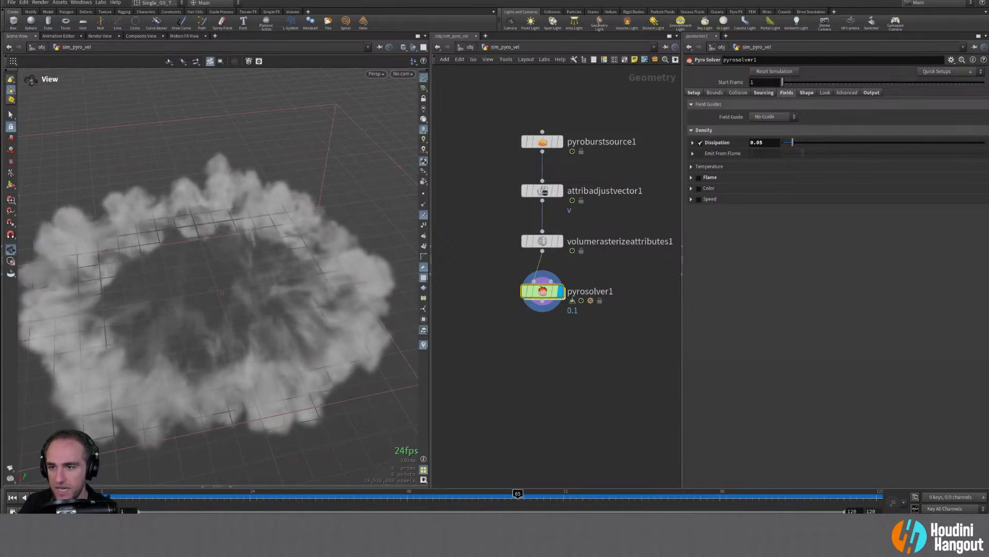
key("ctrl+Up")
Step: Link the Voxel Size of volumerasterizeattributes1 to the Pyro Solver's Voxel Size with a relative reference, and space the solver node slightly lower
left_click(693, 92)
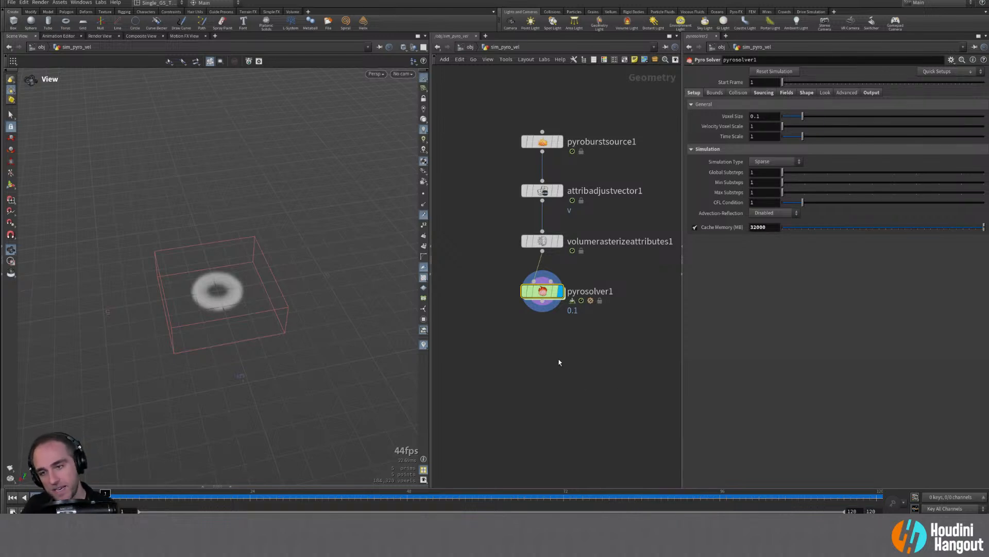
mouse_move(554, 295)
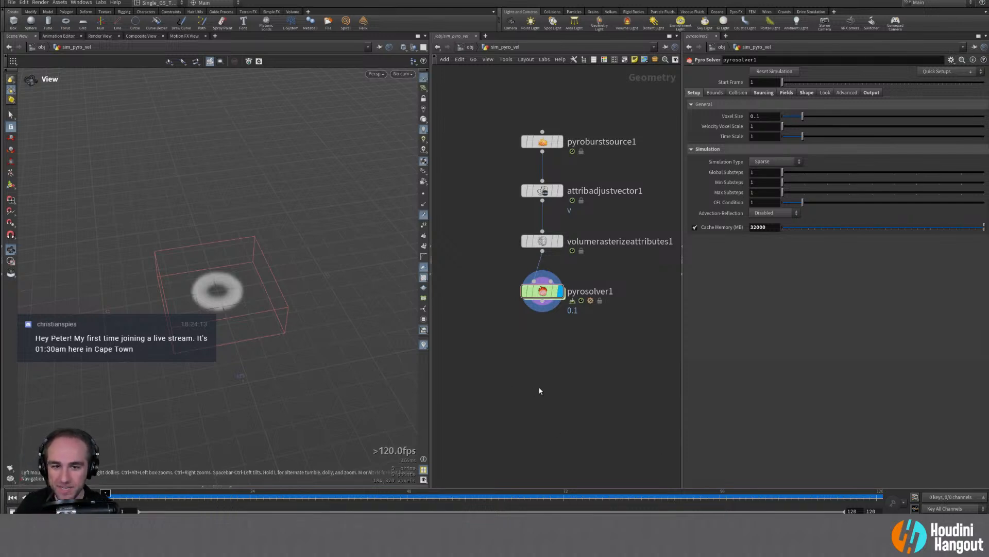
middle_click_drag(540, 391, 525, 394)
left_click(516, 252)
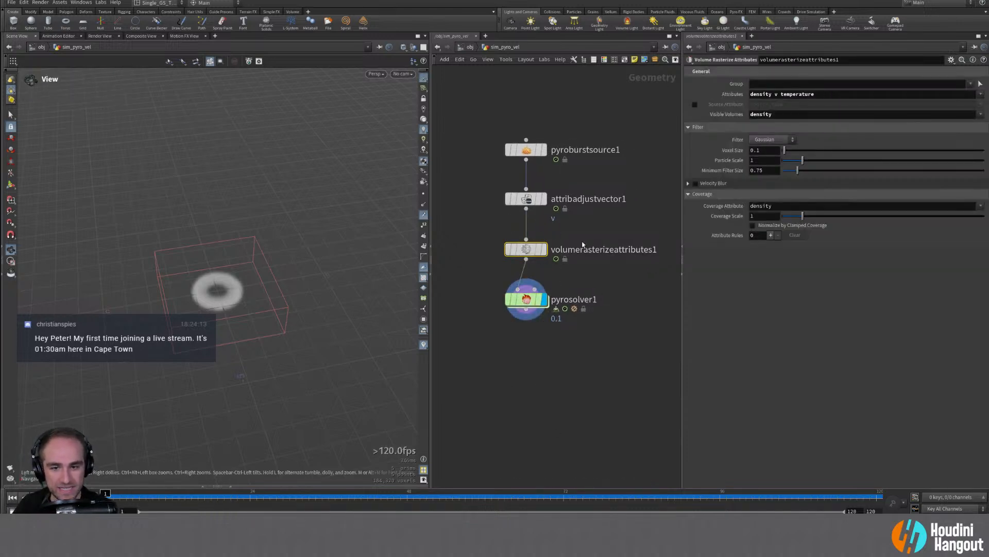
left_click(526, 299)
right_click(727, 117)
left_click(744, 178)
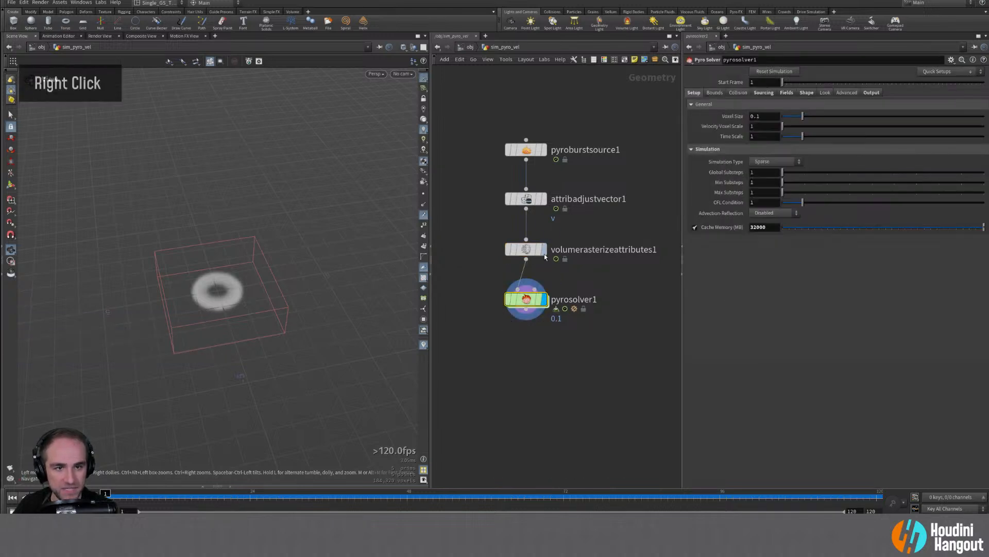
left_click(526, 249)
right_click(729, 150)
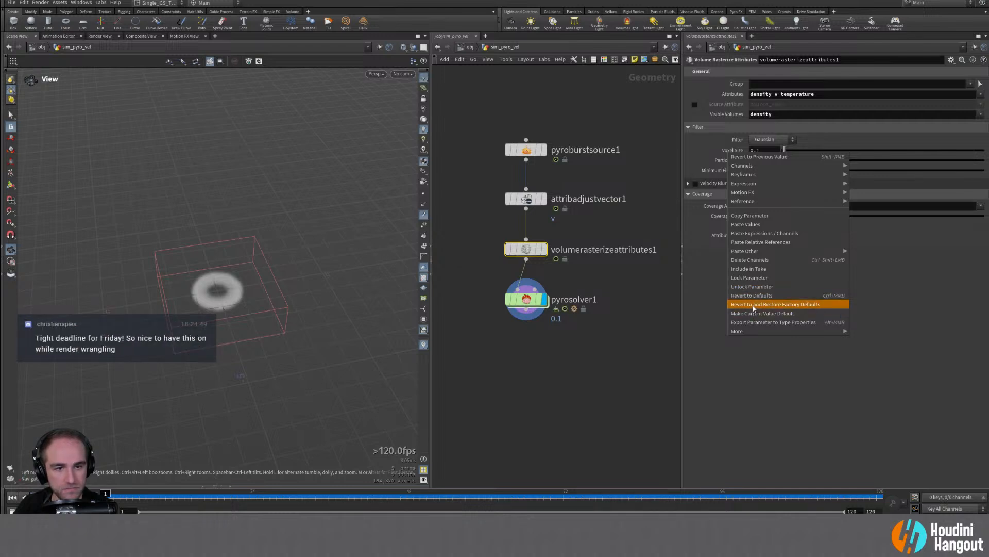
left_click(760, 242)
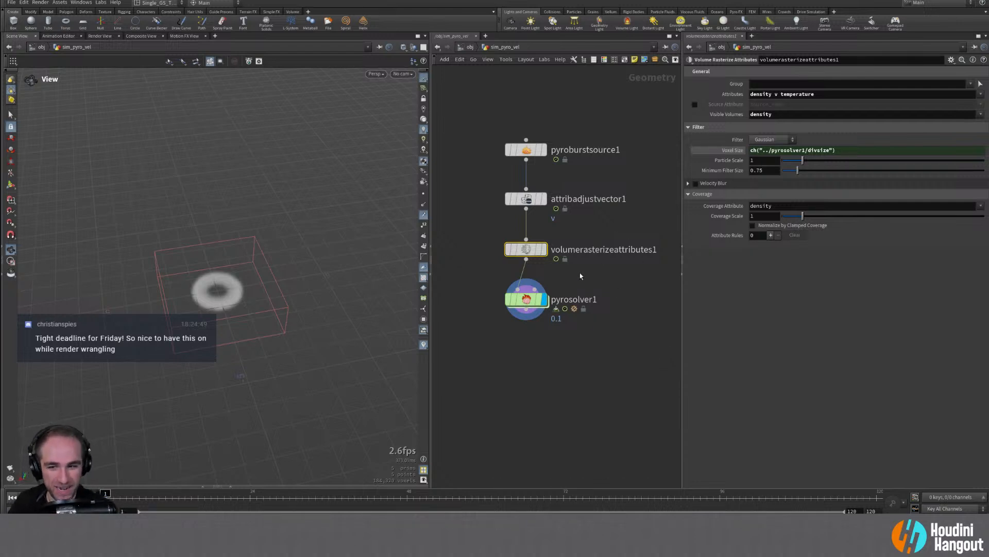
left_click_drag(529, 299, 530, 311)
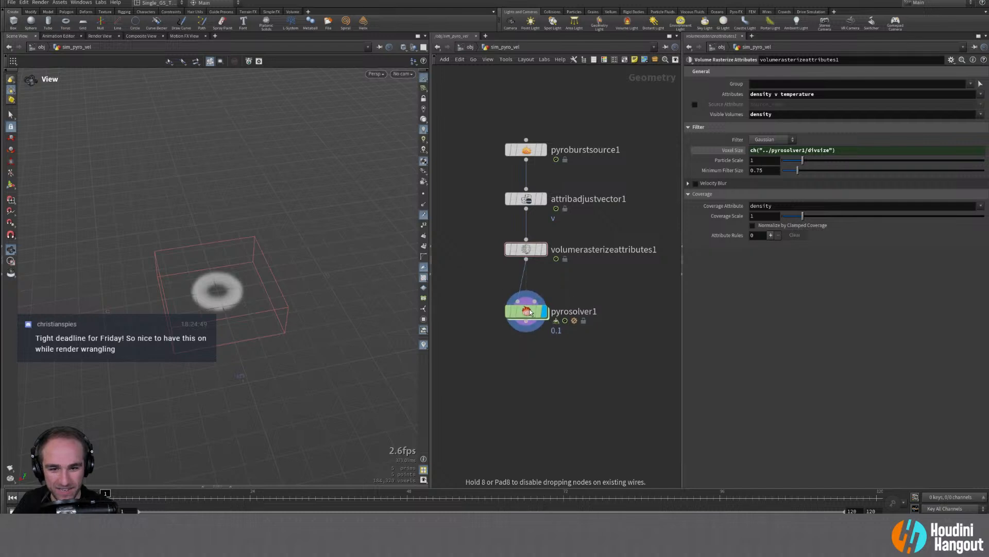
Step: Play the simulation with the linked voxel size to check the smoke ring and return to the first frame
right_click_drag(243, 309, 249, 318, "alt")
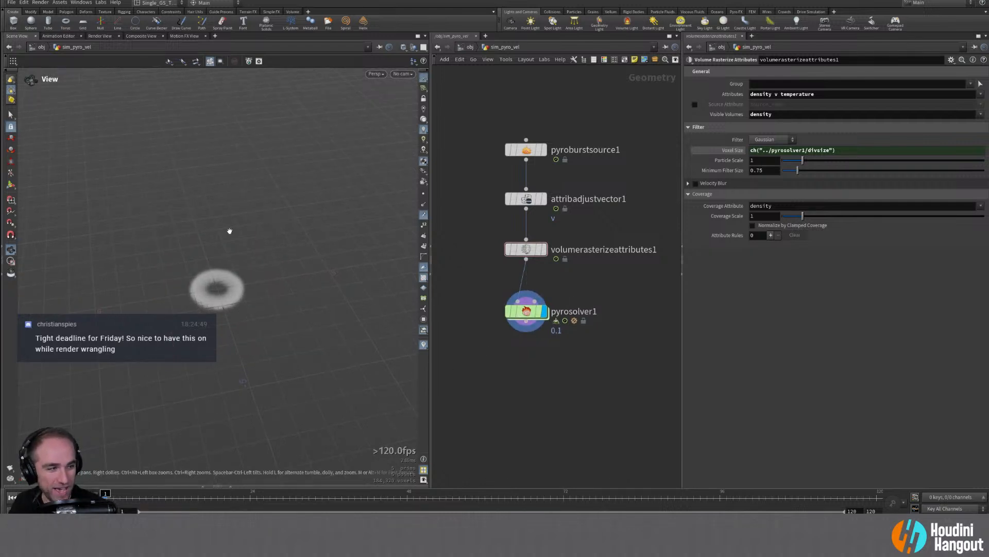
right_click_drag(204, 215, 264, 258, "alt")
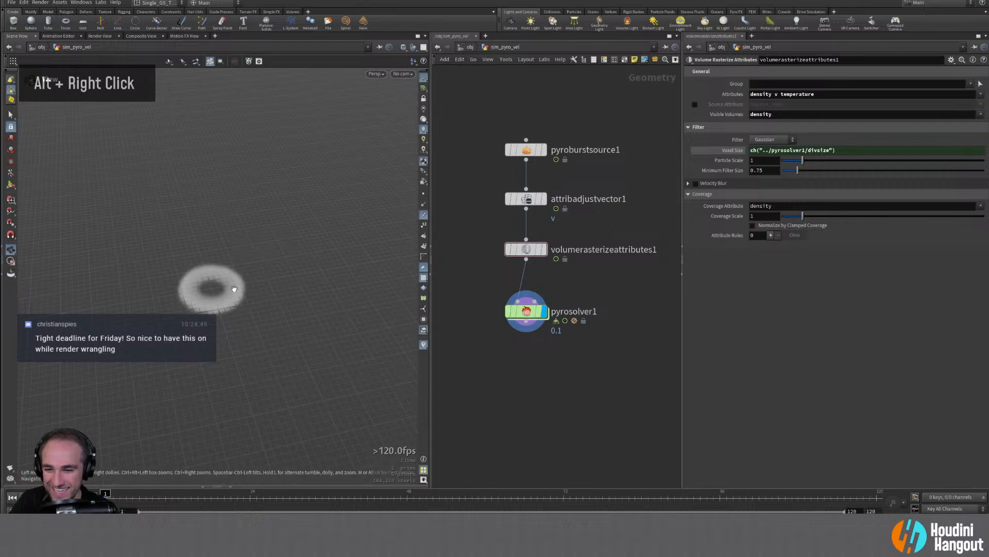
middle_click_drag(303, 276, 309, 277, "alt")
right_click_drag(221, 273, 222, 309, "alt")
middle_click_drag(214, 374, 202, 360, "alt")
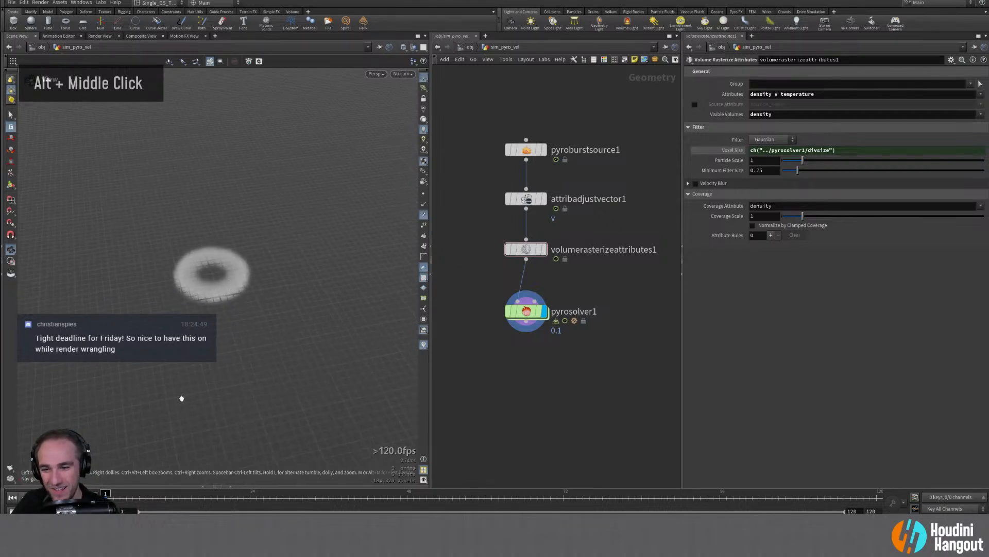
key("Up")
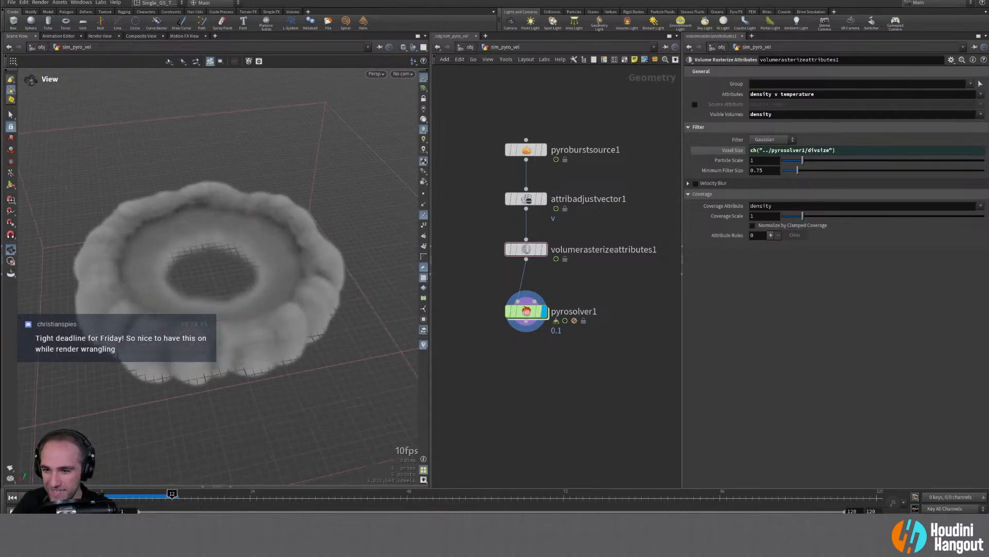
key("ctrl+Up")
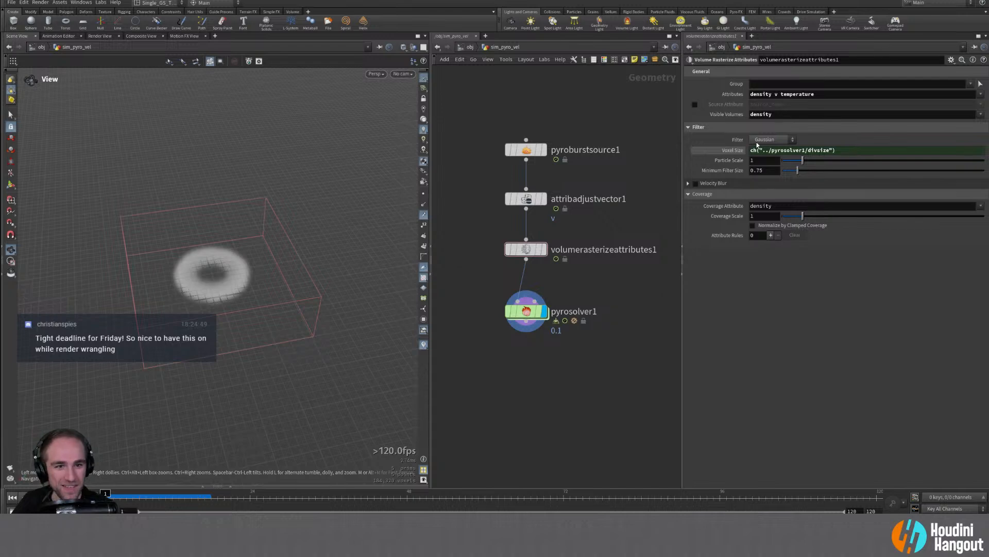
Step: Set the Pyro Solver's Voxel Size to 0.075
left_click(525, 311)
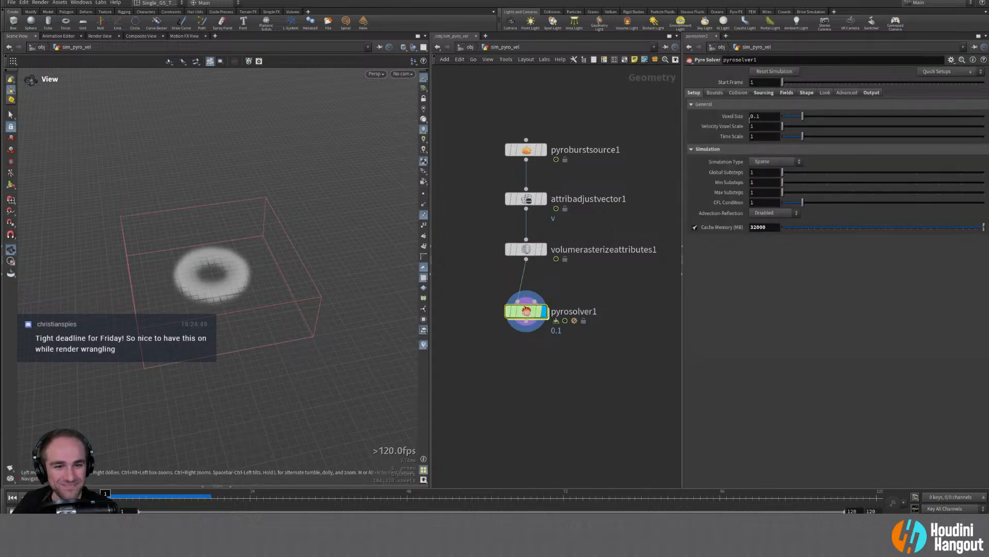
type("075")
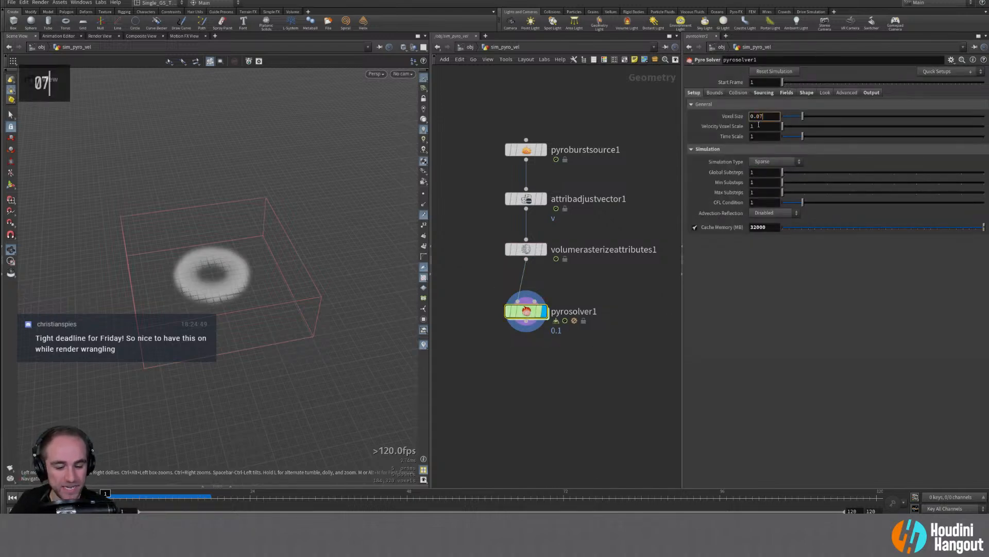
key("Return")
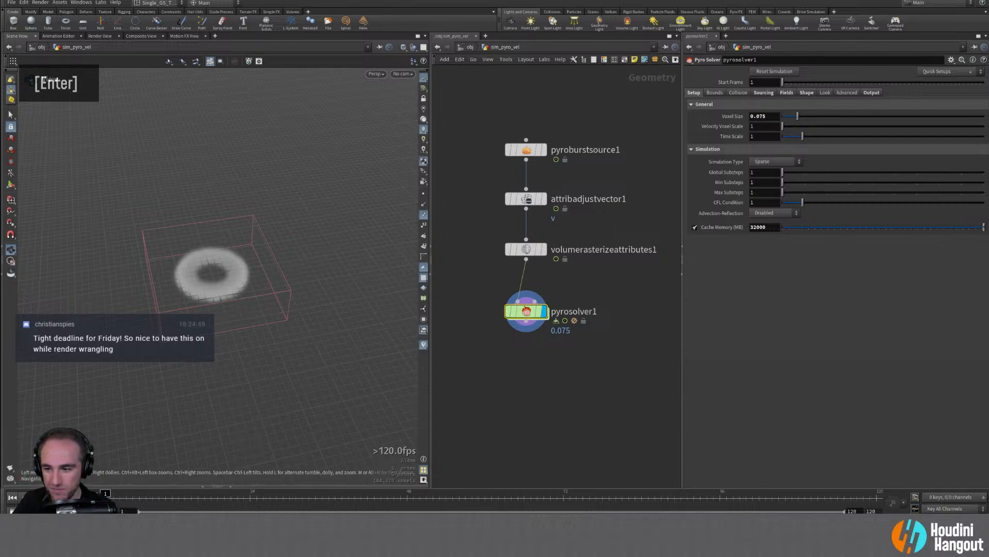
Step: Play the higher-resolution simulation to frame 53, stop there and check the Pyro Solver's volume information
key("Up")
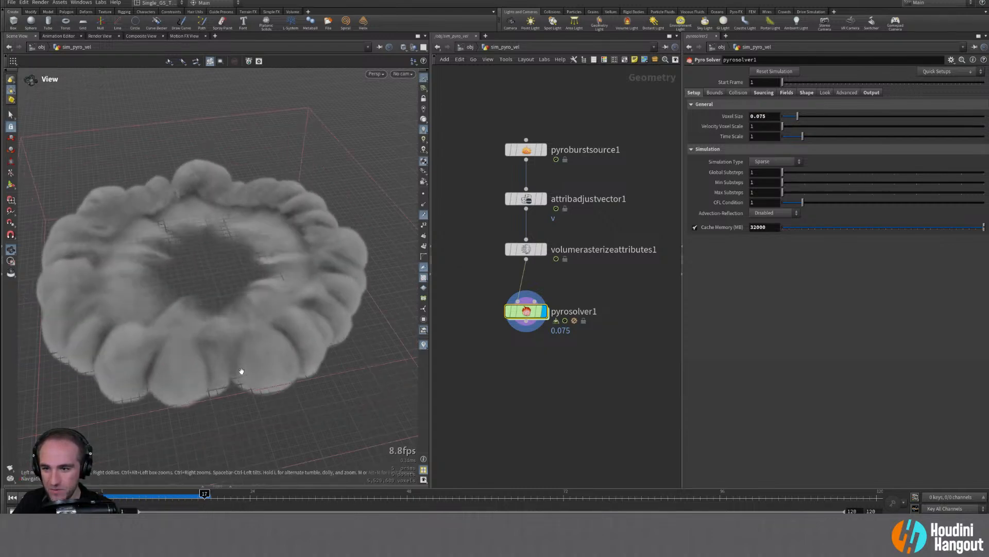
right_click_drag(238, 369, 177, 369, "alt")
middle_click_drag(177, 369, 174, 371, "alt")
left_click_drag(174, 371, 209, 345, "alt")
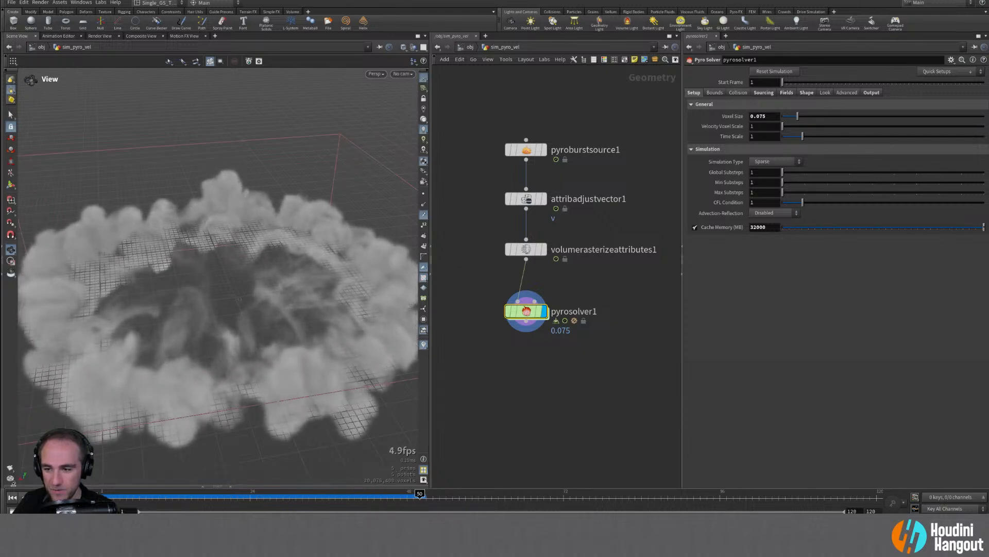
left_click(12, 497)
middle_click(529, 311)
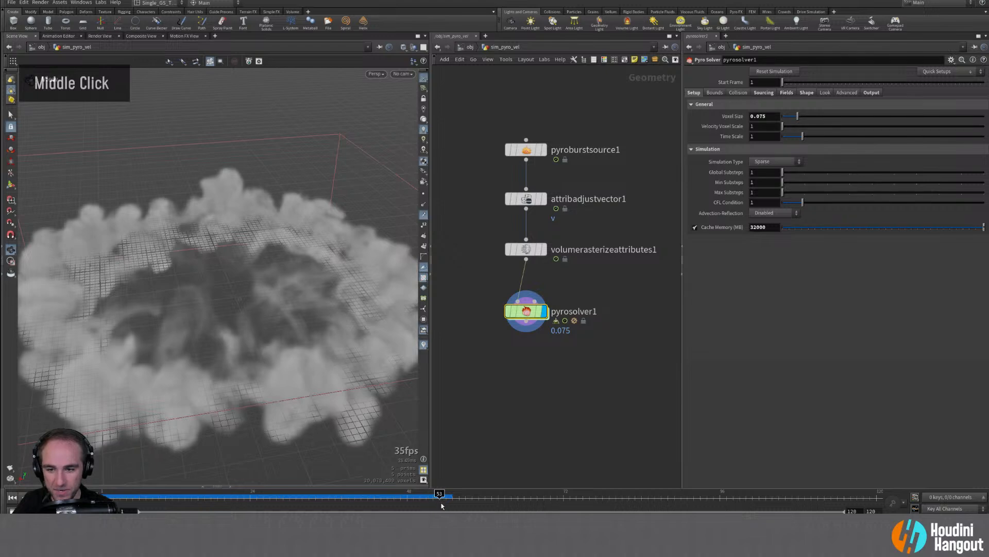
middle_click(533, 309)
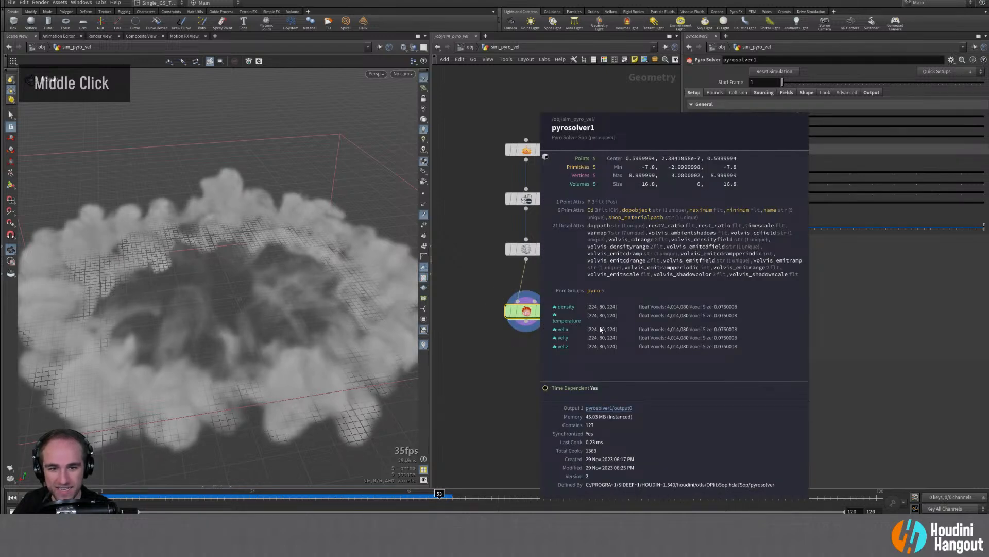
Step: Examine the detail of the smoke ring at frame 53 from low and high angles
right_click_drag(291, 314, 242, 308, "alt")
middle_click_drag(243, 309, 242, 282, "alt")
mouse_move(242, 282)
left_mouse_down("alt")
mouse_move(238, 333)
mouse_move(237, 294)
left_mouse_up("alt")
right_click_drag(236, 293, 258, 289, "alt")
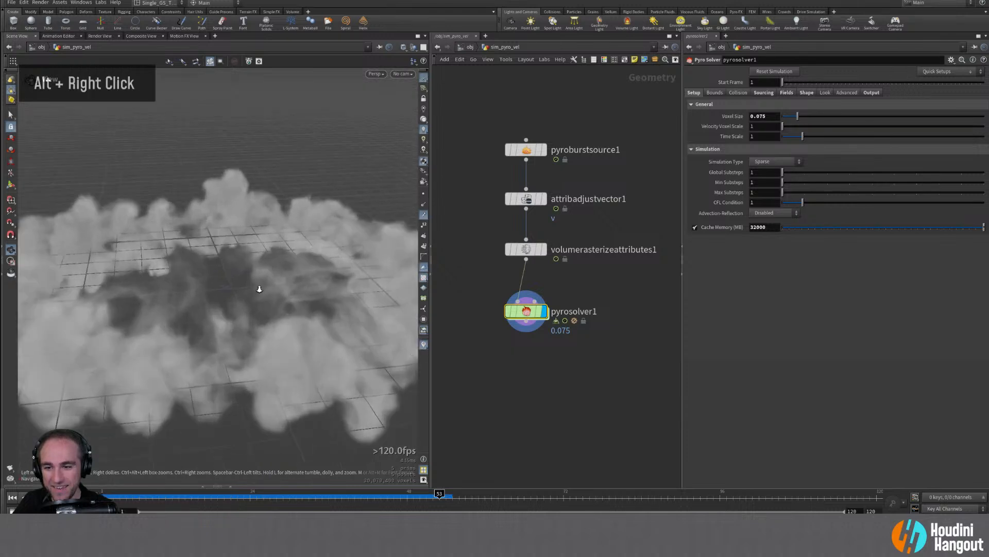
left_click_drag(258, 289, 263, 299, "alt")
right_click_drag(263, 299, 216, 310, "alt")
left_click_drag(216, 310, 237, 289, "alt")
middle_click_drag(237, 289, 243, 283, "alt")
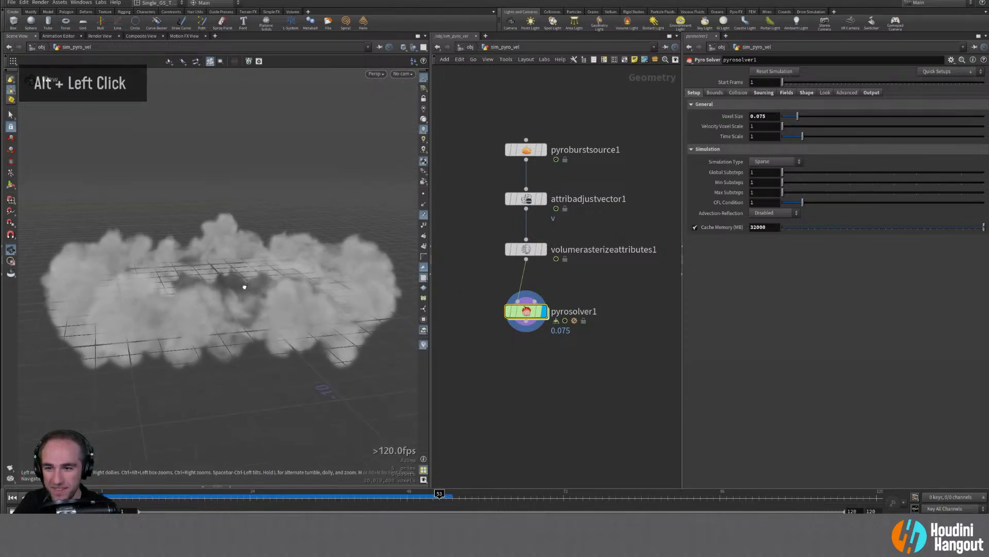
left_click_drag(243, 282, 241, 305, "alt")
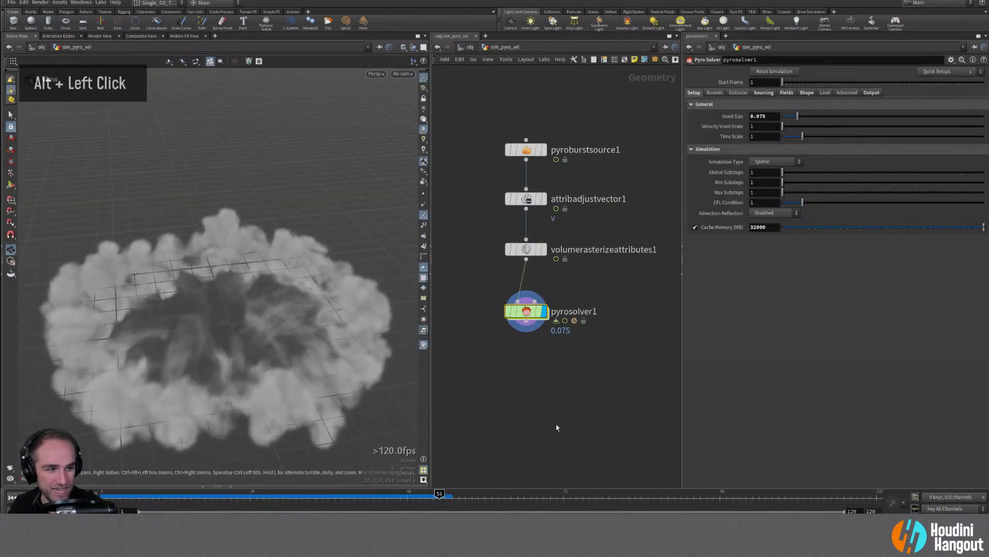
Step: Add a File Cache node beneath the Pyro Solver and display its output
key("Tab")
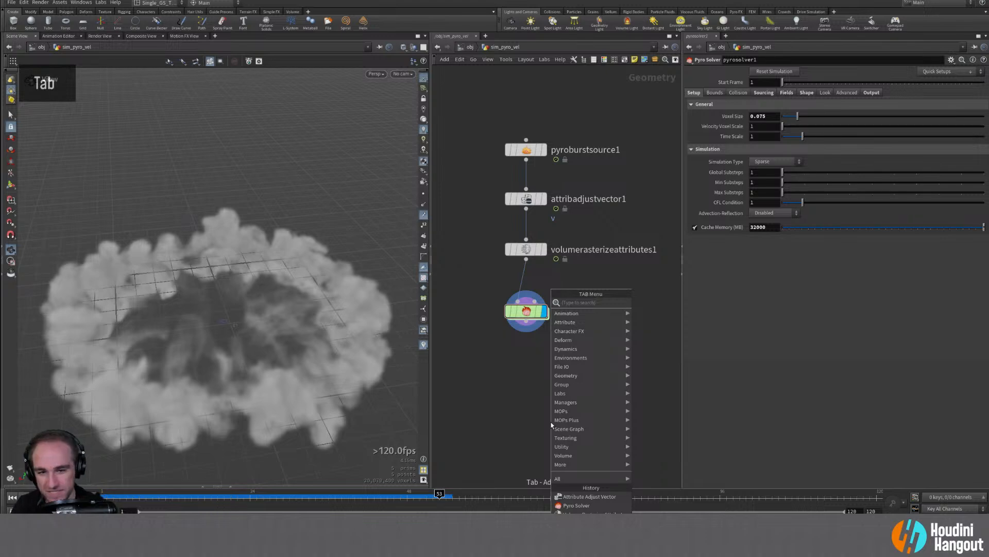
type("file ca")
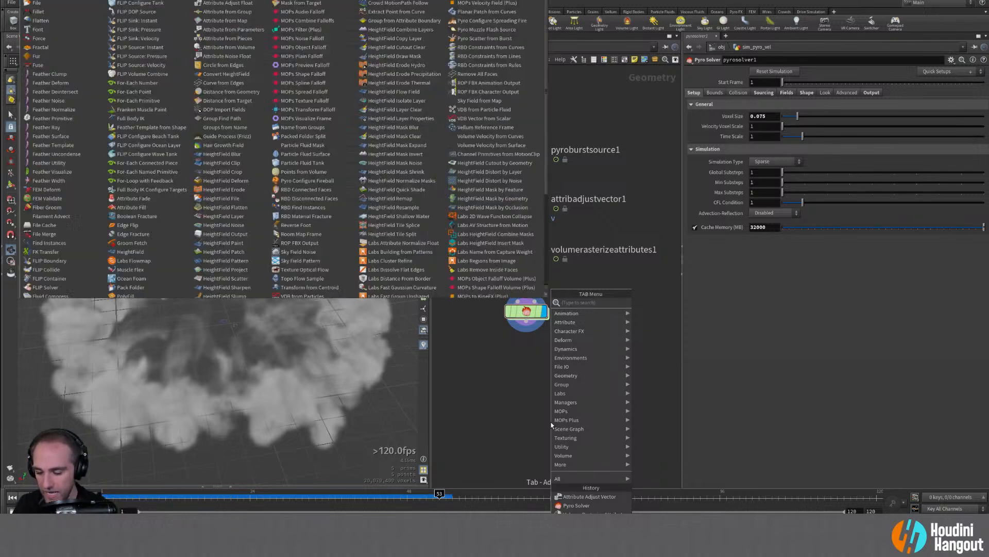
key("Return")
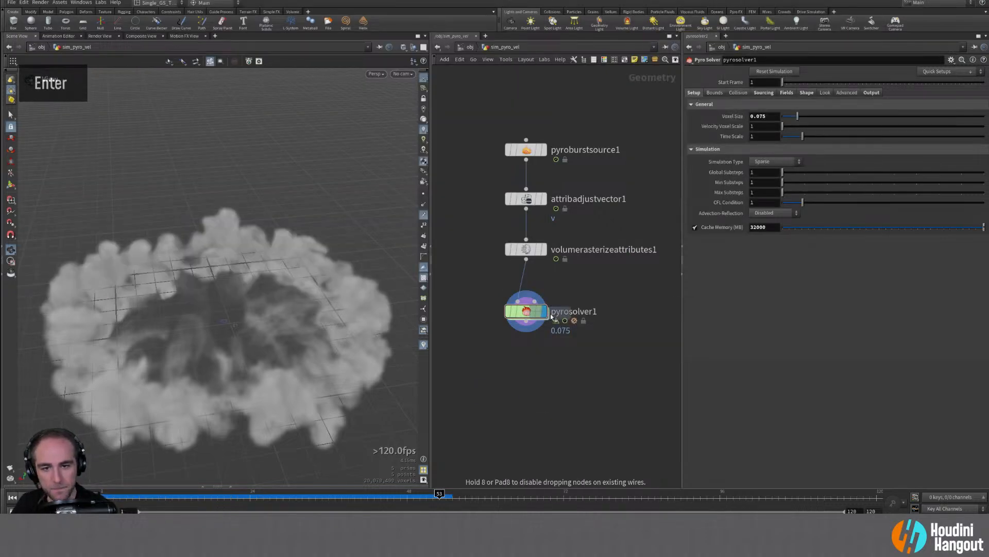
left_click(526, 355)
double_click(559, 364)
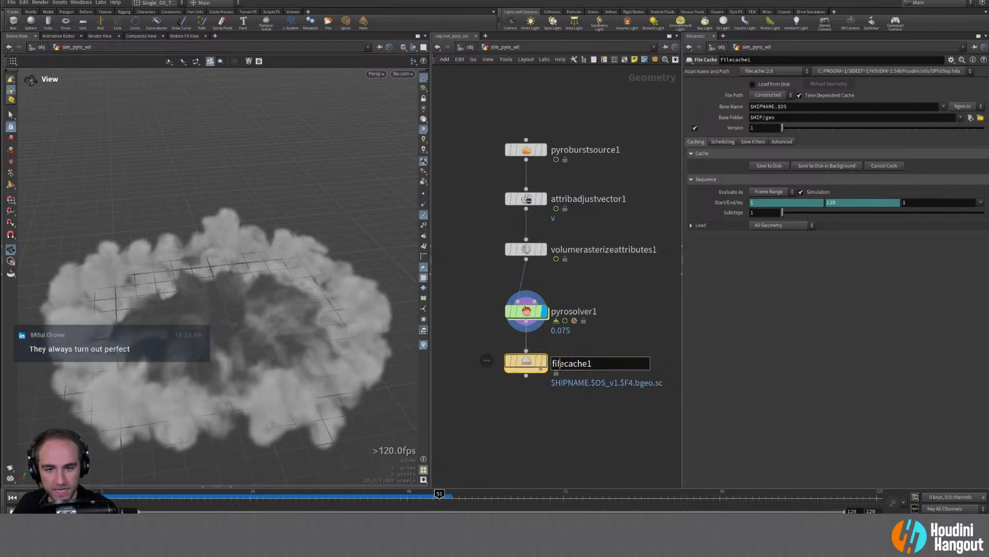
key("Return")
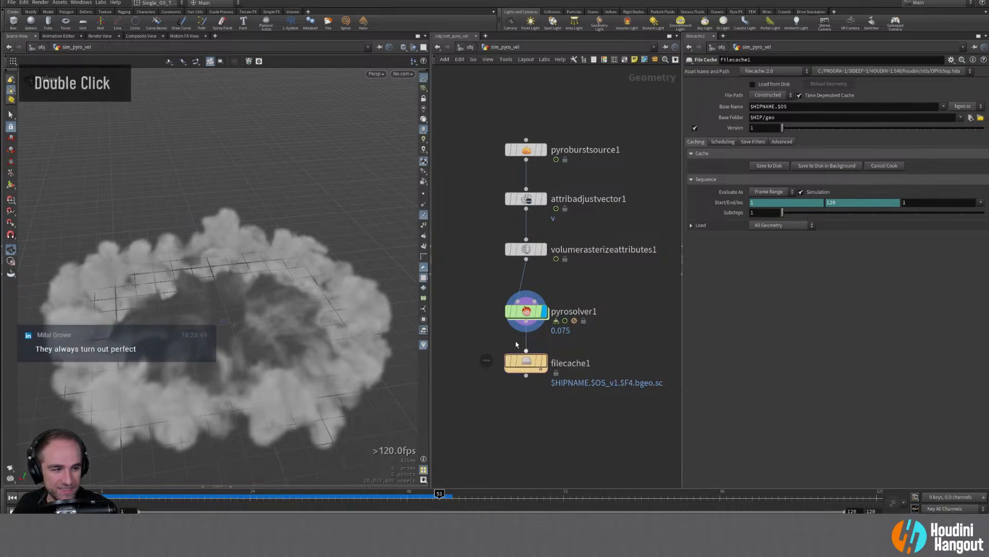
left_click_drag(525, 361, 525, 366)
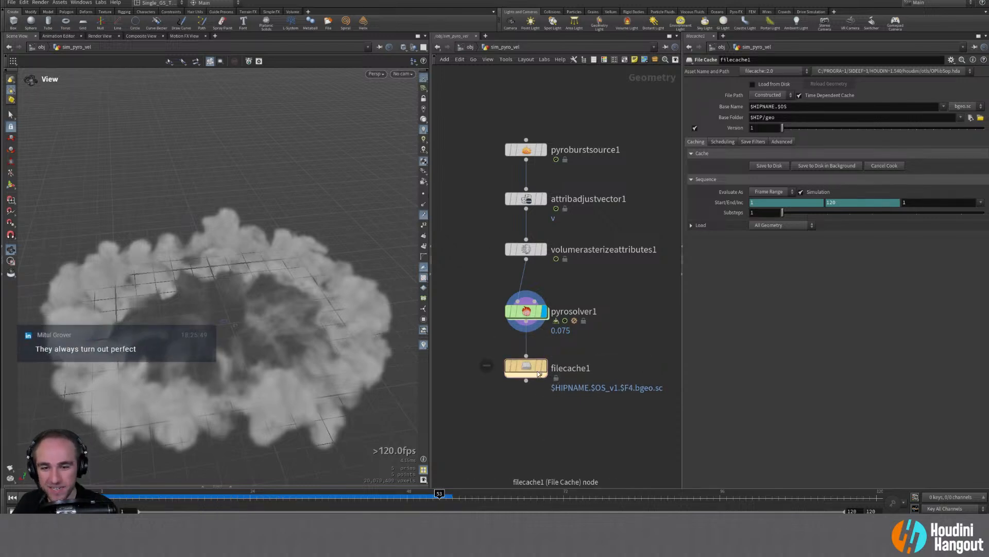
double_click(515, 370)
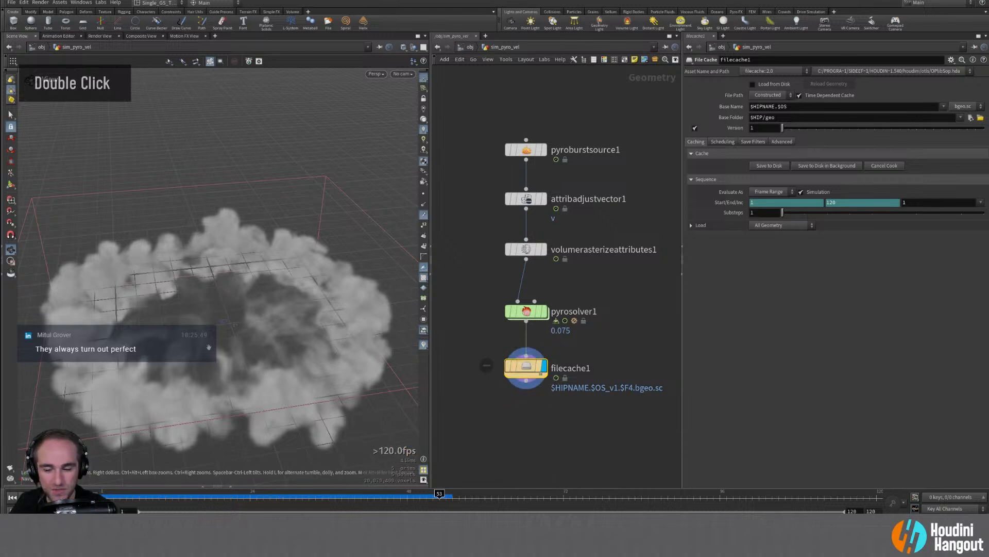
right_click_drag(232, 299, 234, 309, "alt")
middle_click_drag(235, 309, 237, 286, "alt")
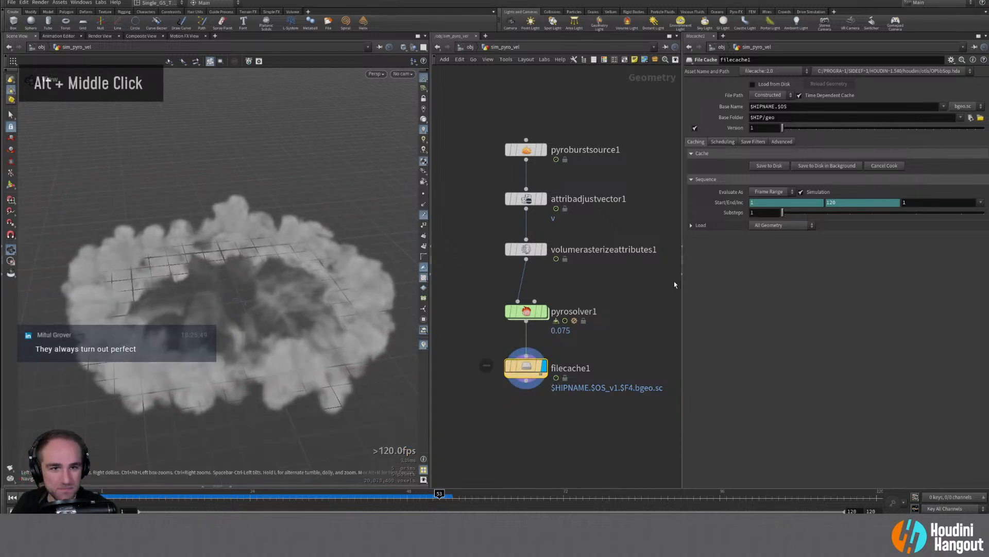
Step: Set the File Cache's Base Folder to $HIP/sim
double_click(770, 117)
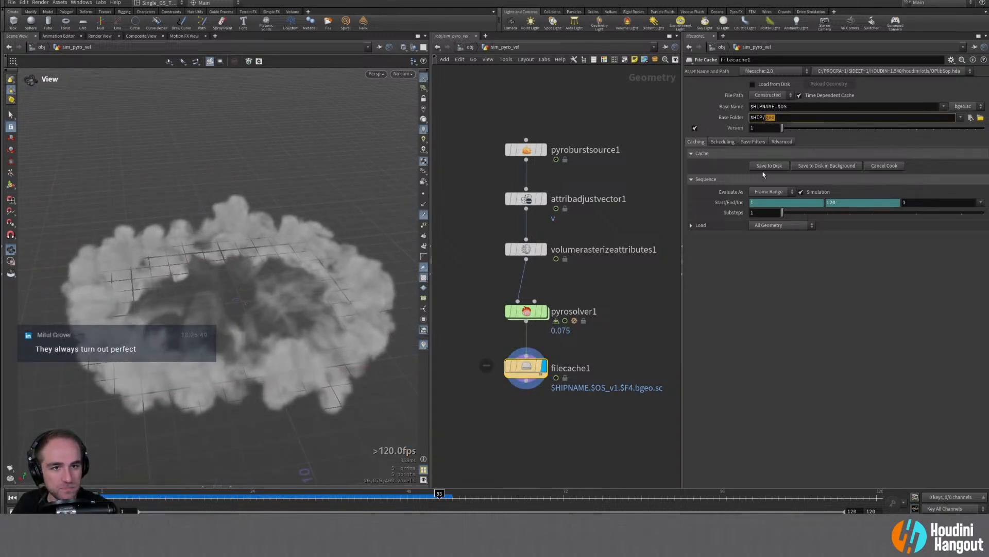
type("sim")
key("Return")
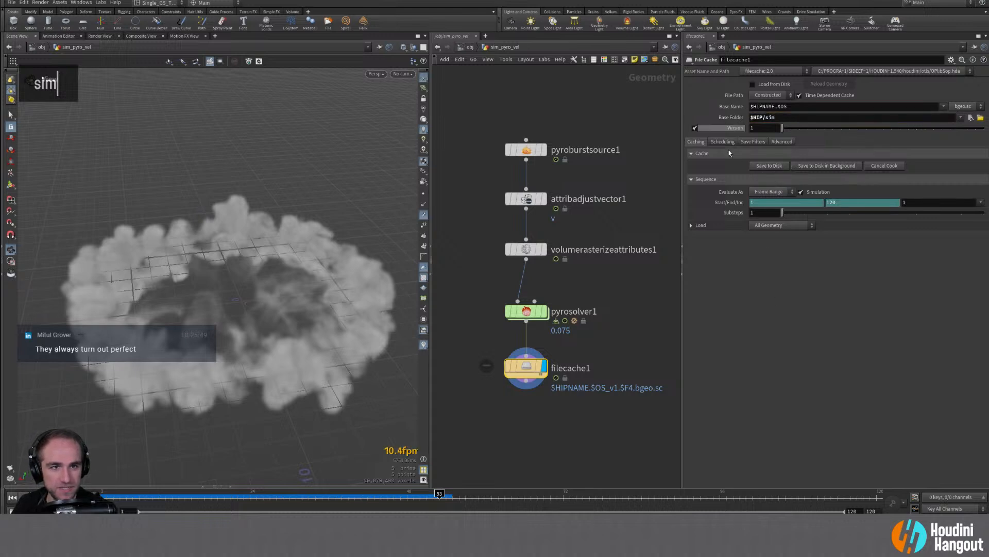
Step: Rename the File Cache node as pyro_vel_cache
double_click(563, 369)
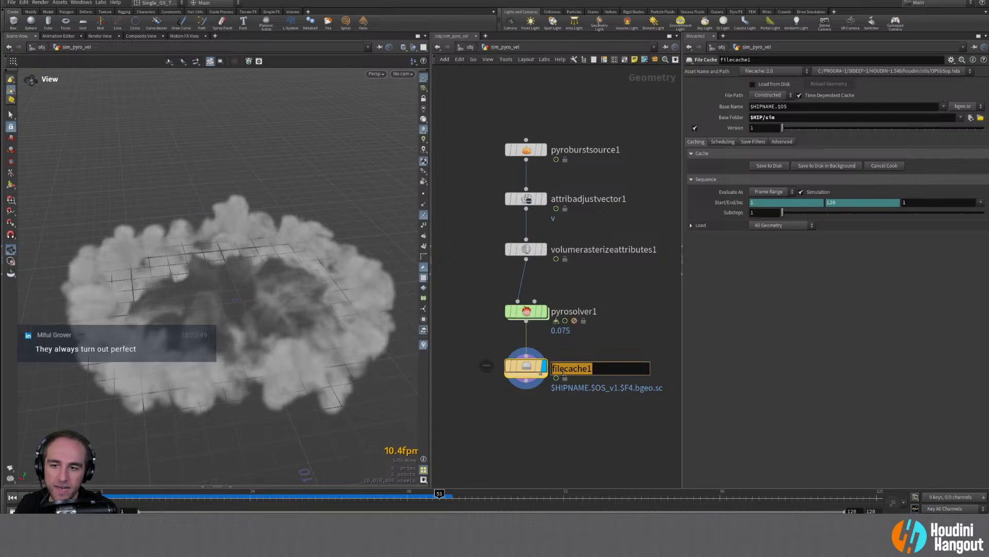
type("pyr")
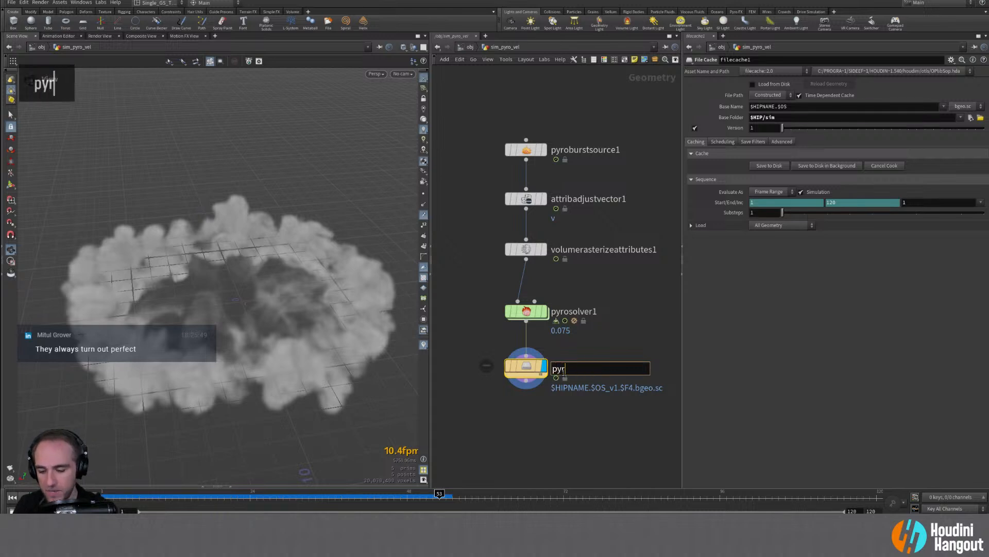
type("o_vel_cache")
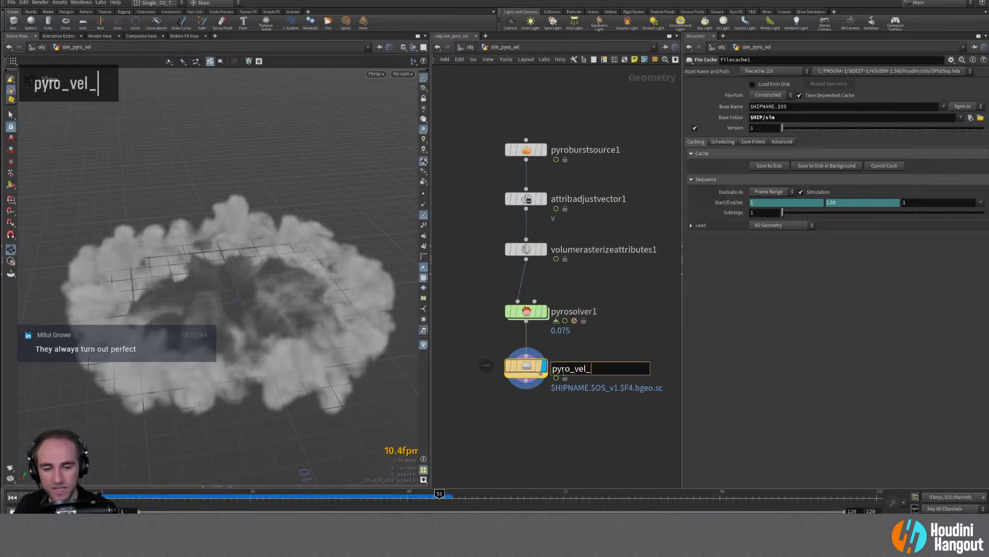
key("Return")
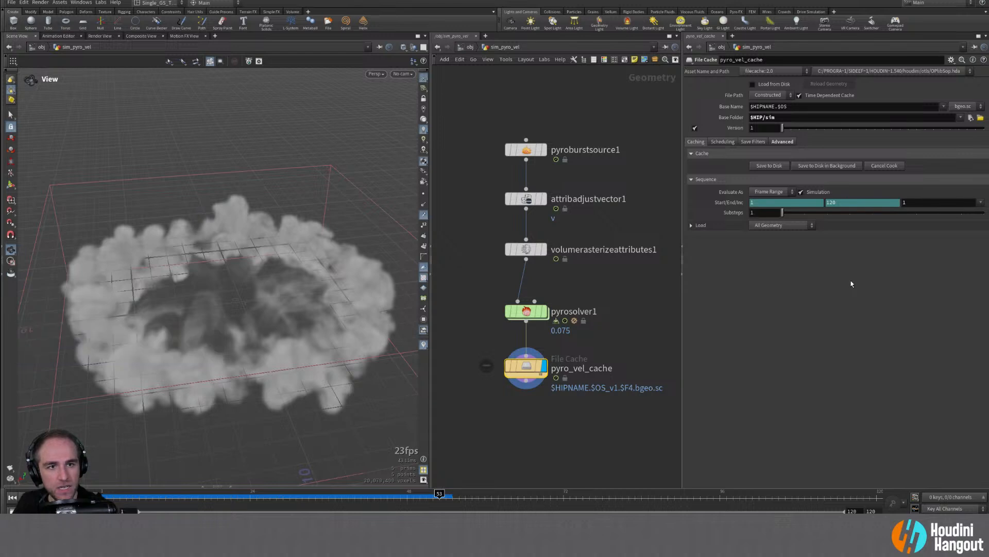
Step: Save the pyro_vel_cache simulation to disk in the background, saving the scene file before cooking
left_click(827, 167)
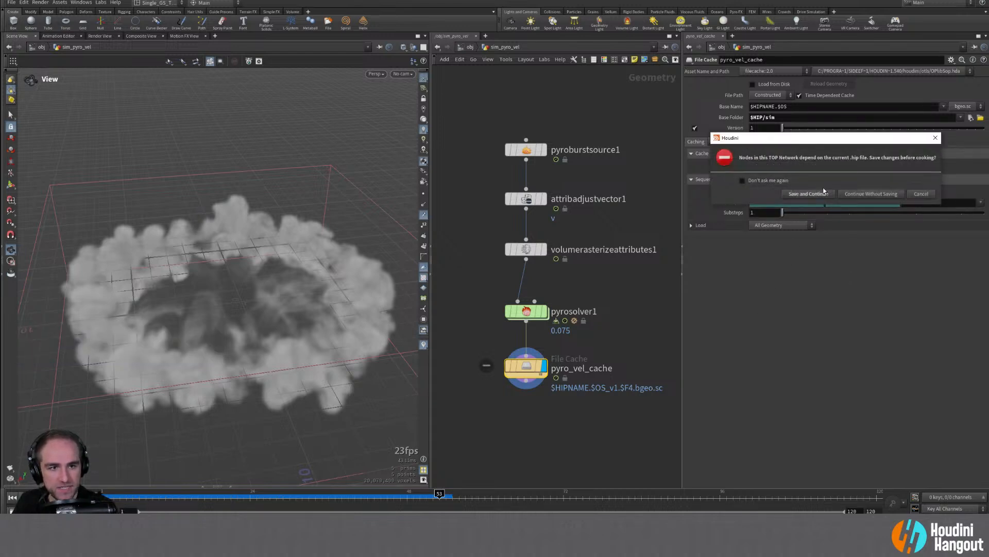
left_click(808, 194)
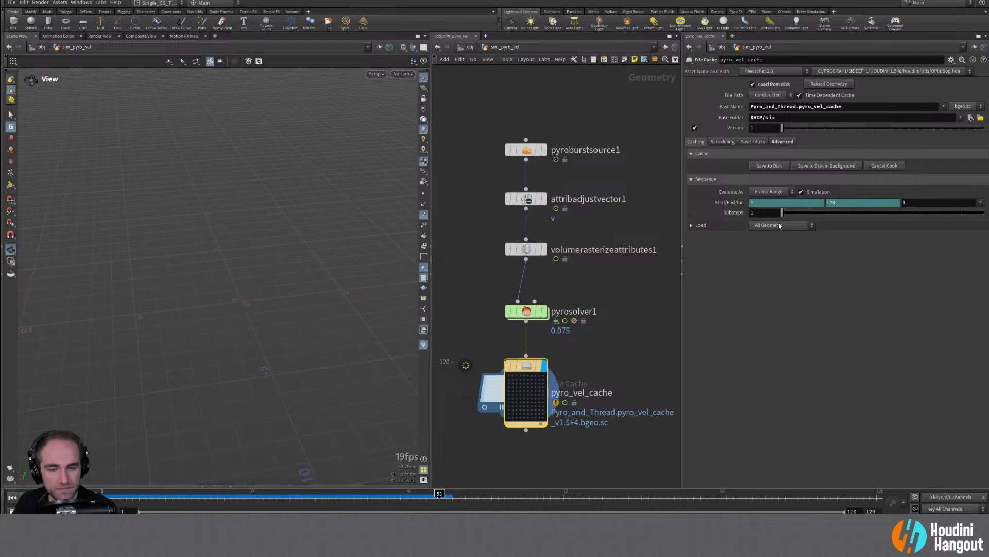
middle_click_drag(530, 471, 531, 422, "alt")
right_click_drag(198, 341, 192, 343, "alt")
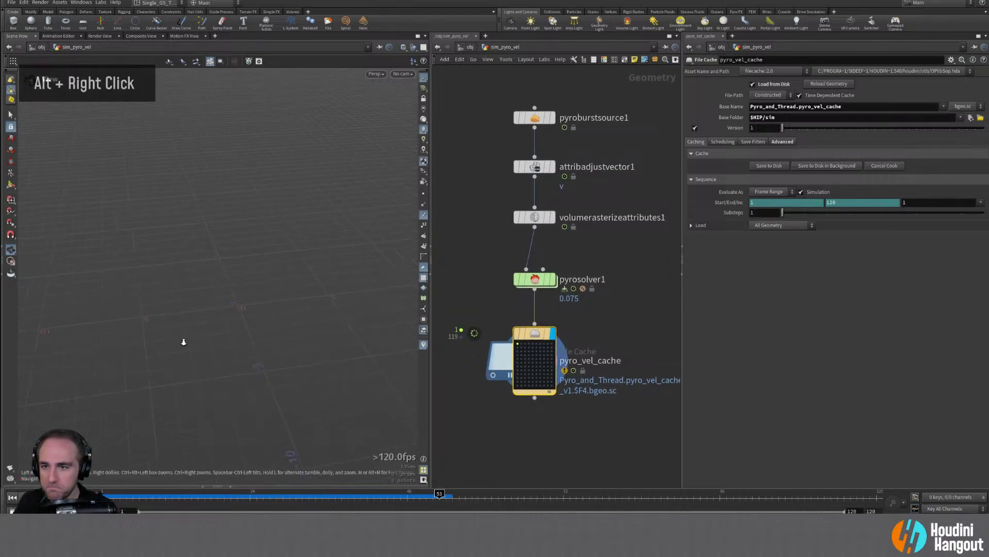
Step: Add a Null node connected beneath pyro_vel_cache
mouse_move(516, 432)
middle_mouse_down("alt")
mouse_move(504, 403)
mouse_move(499, 433)
middle_mouse_up("alt")
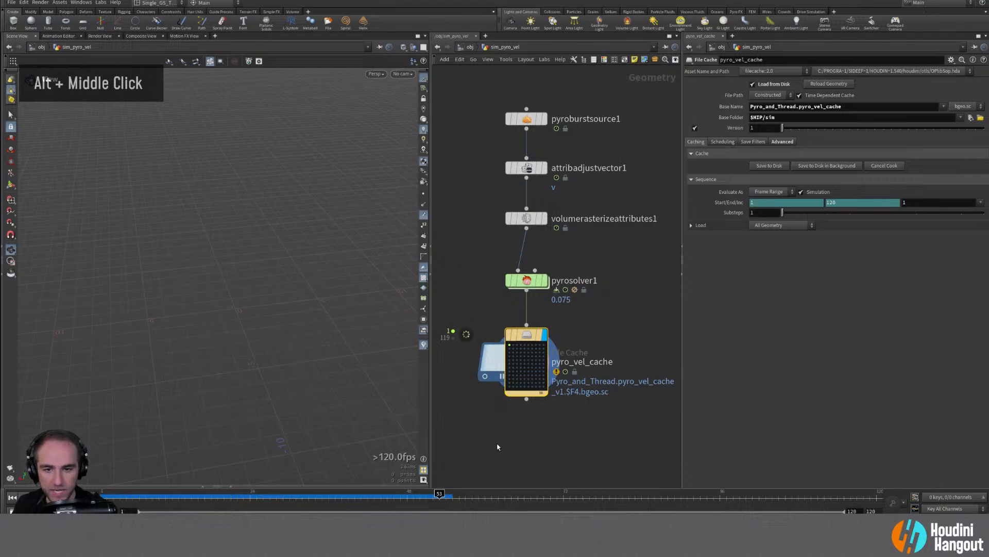
key("Tab")
type("null")
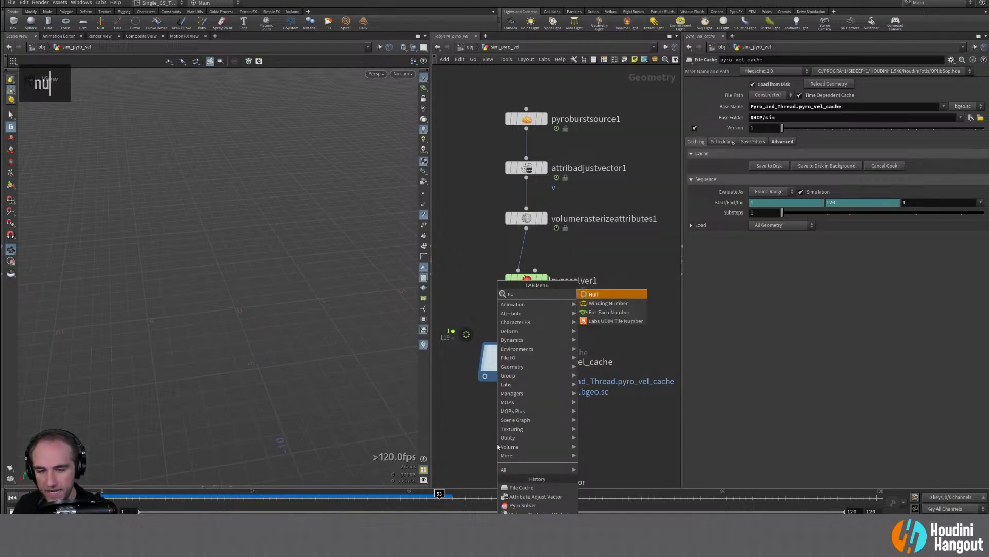
key("Return")
left_click(526, 416)
left_click(526, 434)
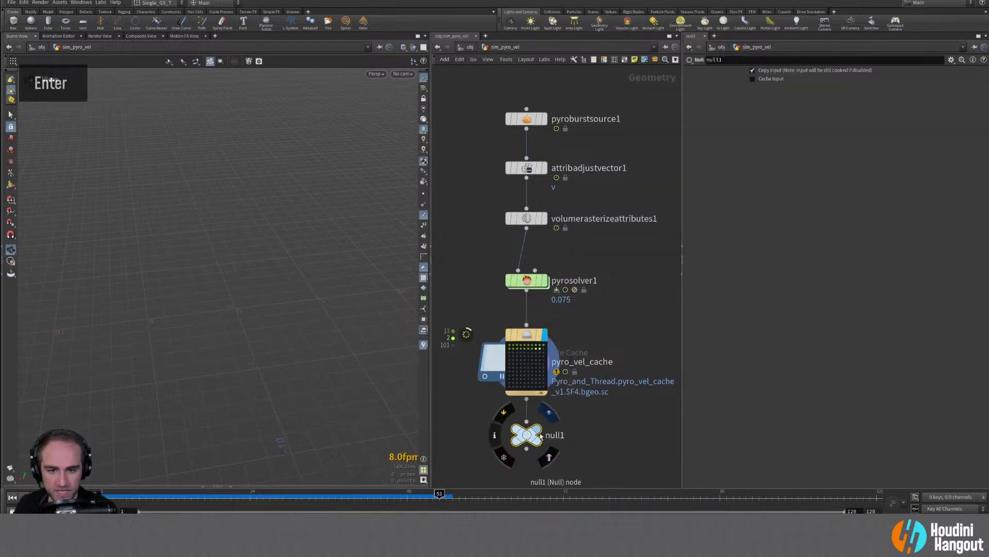
Step: Rename the Null as OUT_VEL and colour it green
double_click(555, 434)
type("OUT_VEL")
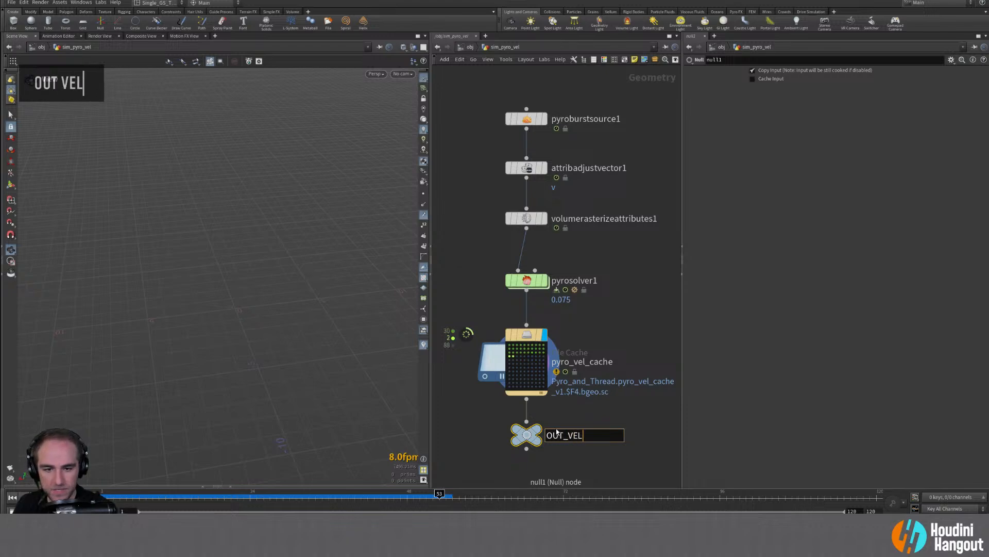
key("shift+Return")
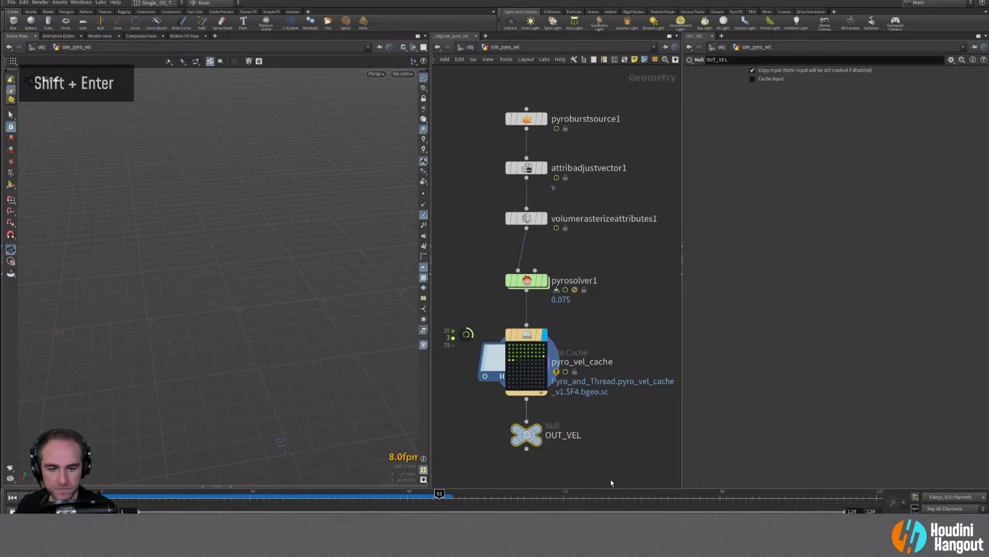
key("c")
left_click(627, 453)
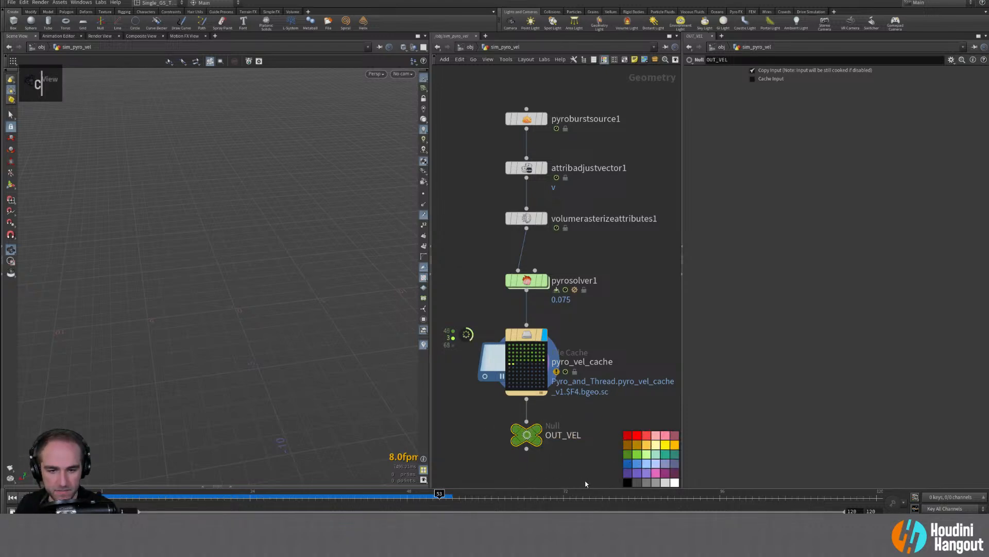
Step: Move OUT_VEL further below the cache node and go to frame 30 to view the cached smoke
middle_click_drag(585, 484, 590, 440)
left_click_drag(528, 392, 534, 447)
mouse_move(155, 505)
left_mouse_down()
mouse_move(343, 512)
mouse_move(145, 510)
left_mouse_up()
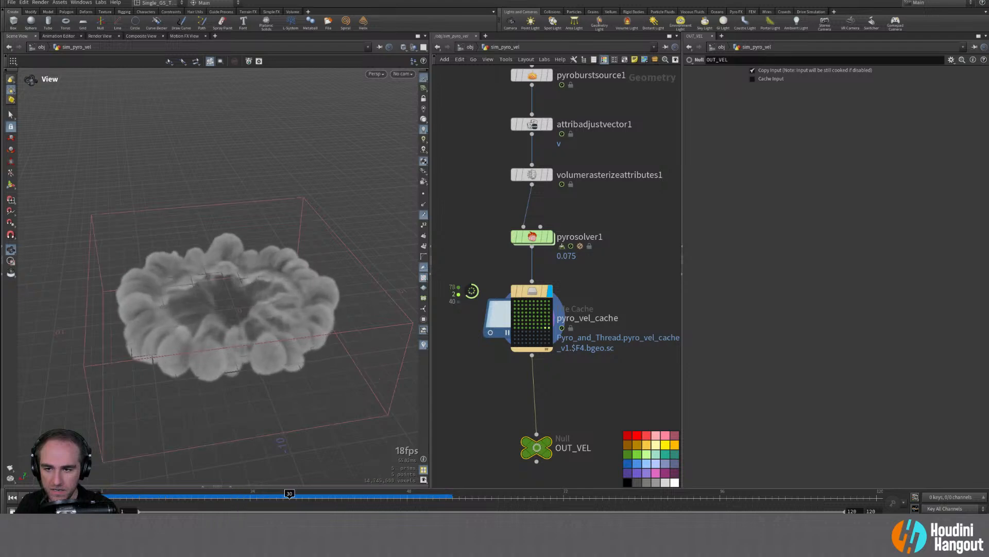
Step: Align OUT_VEL directly beneath the cache node with room between them and inspect its volume information
middle_click(533, 293)
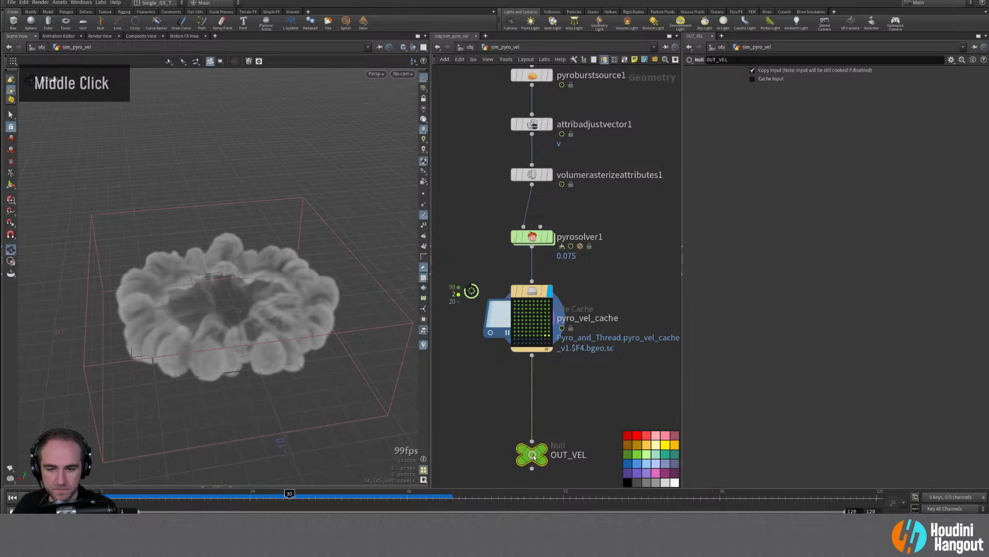
left_click_drag(537, 447, 532, 454)
middle_click_drag(577, 388, 581, 335)
left_click_drag(544, 404, 544, 422)
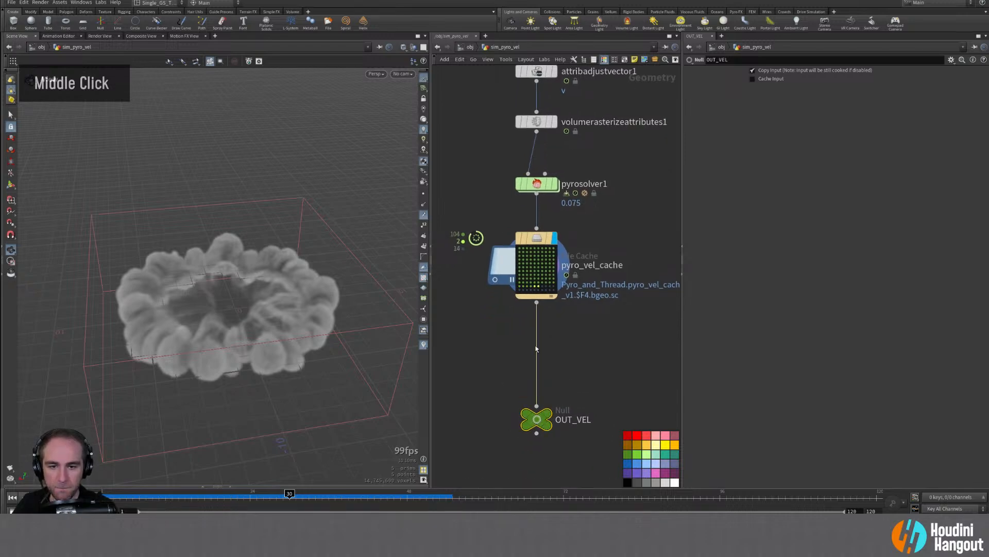
middle_click(536, 419)
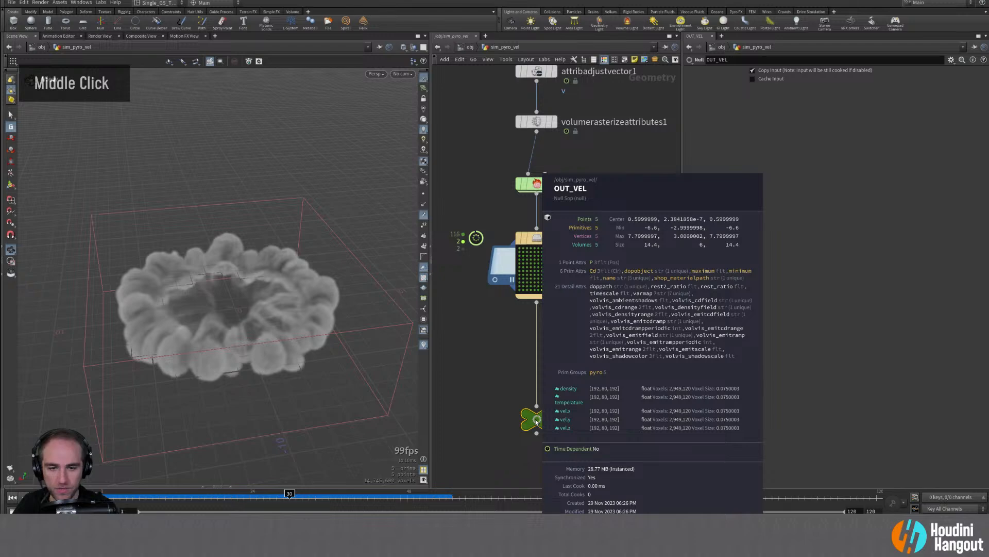
Step: Insert a Pyro Post-Process node between pyro_vel_cache and OUT_VEL, expand its Bindings and display its output
key("Tab")
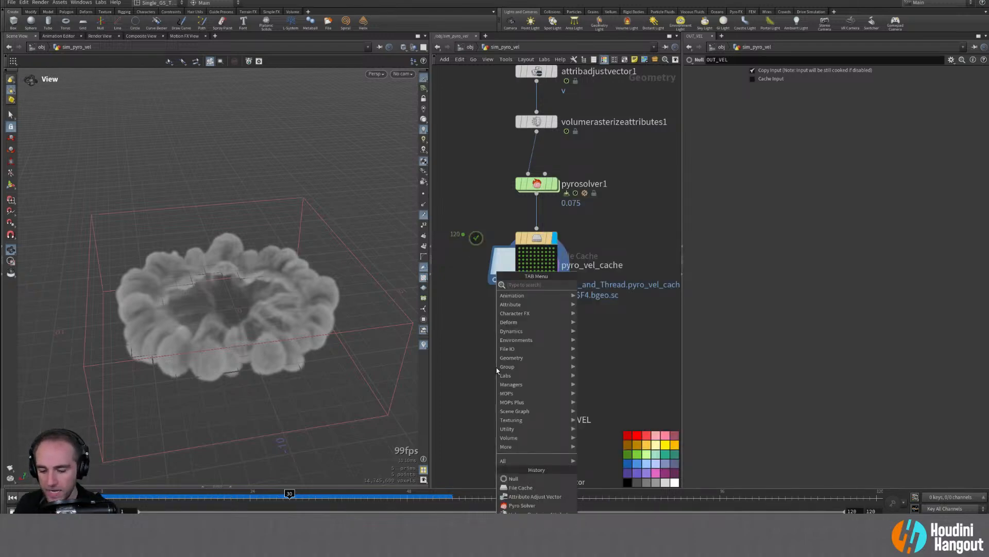
type("pyro")
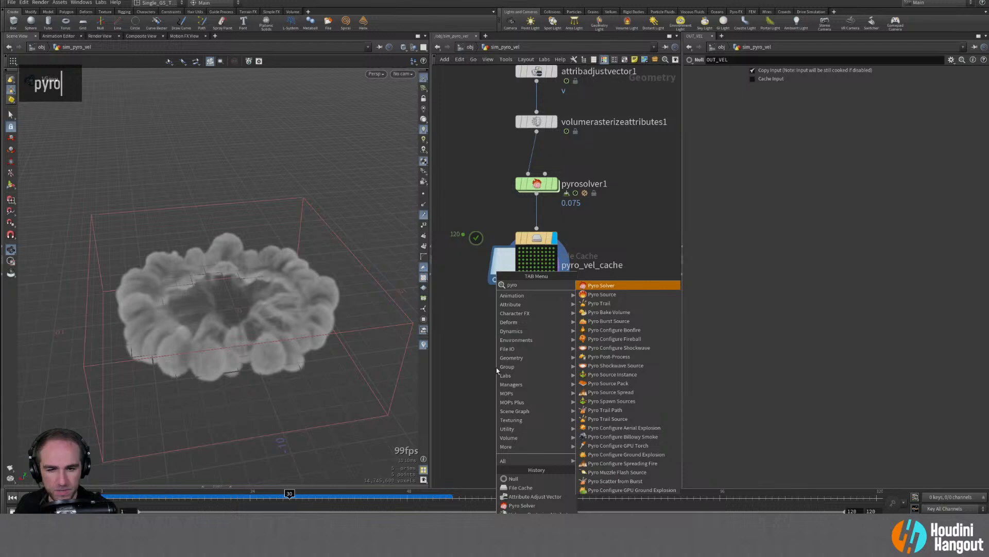
type("po")
key("Return")
left_click(493, 367)
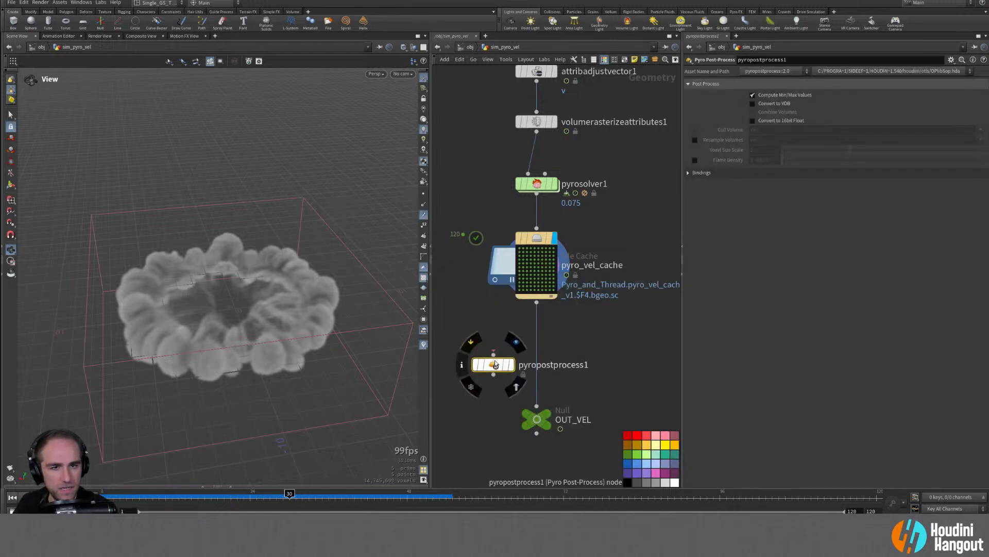
left_click(688, 173)
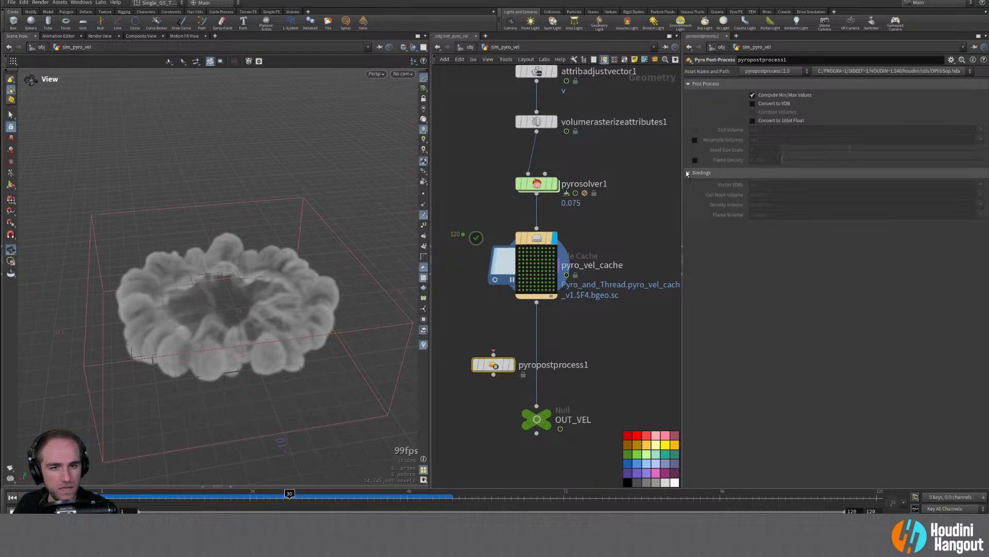
left_click_drag(510, 367, 557, 359)
double_click(556, 359)
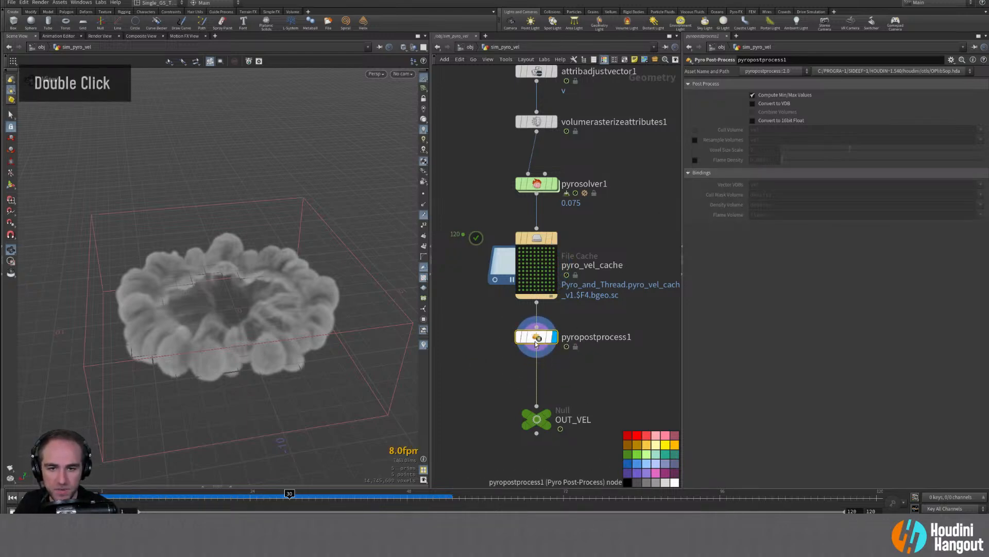
Step: Enable Convert to VDB and Combine Volumes on the Pyro Post-Process and check its volume information
left_click(753, 103)
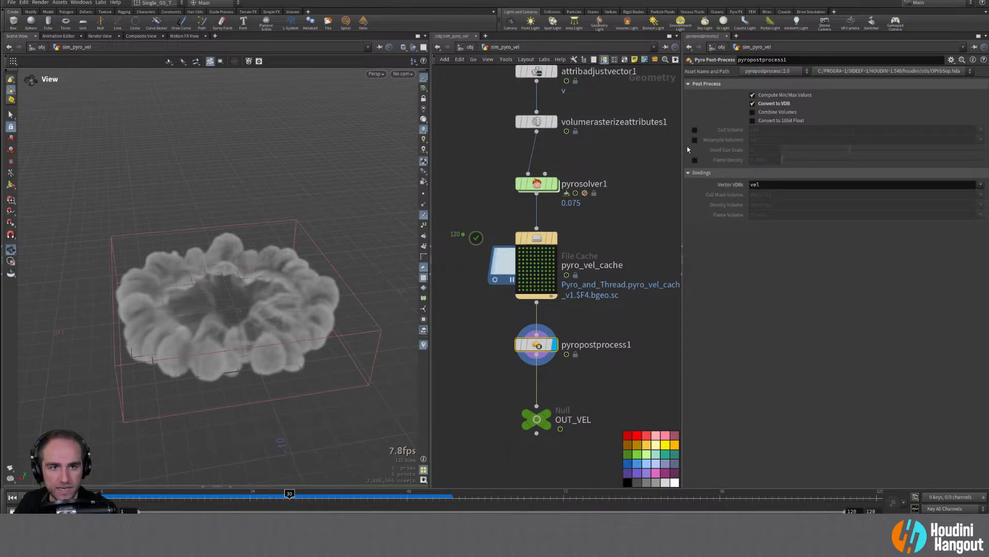
left_click(753, 112)
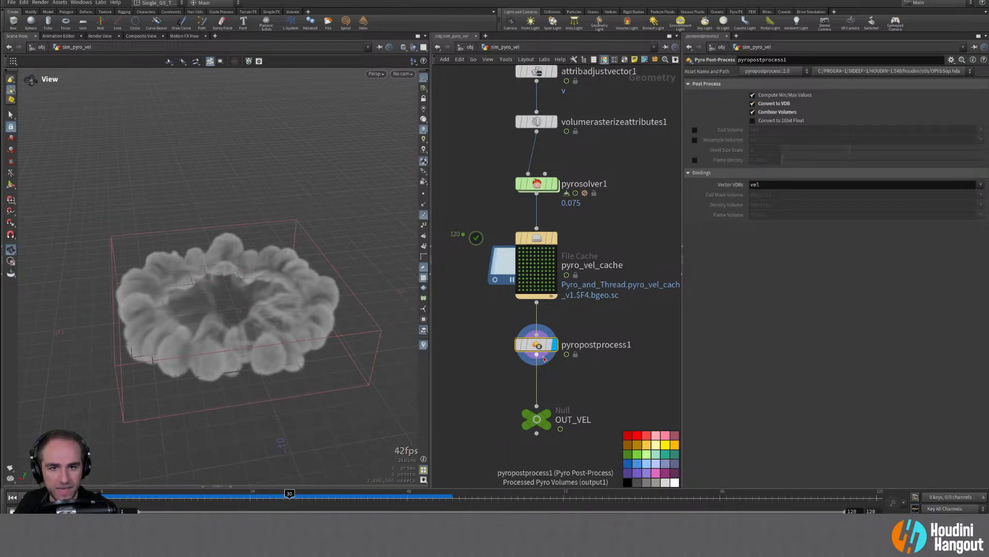
middle_click(537, 344)
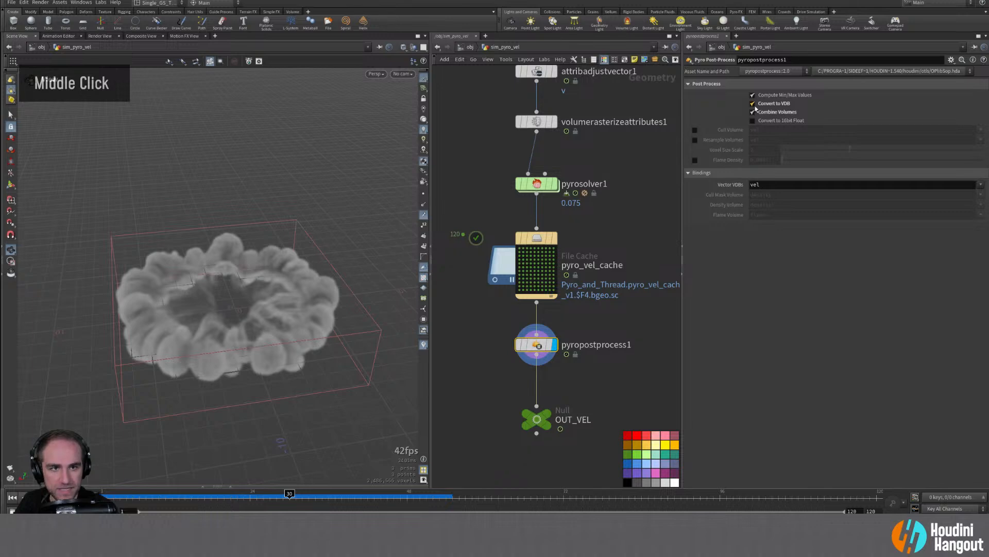
Step: Leave Convert to VDB enabled on the Pyro Post-Process, turn off Combine Volumes and check its volume information
left_click(753, 104)
middle_click(536, 344)
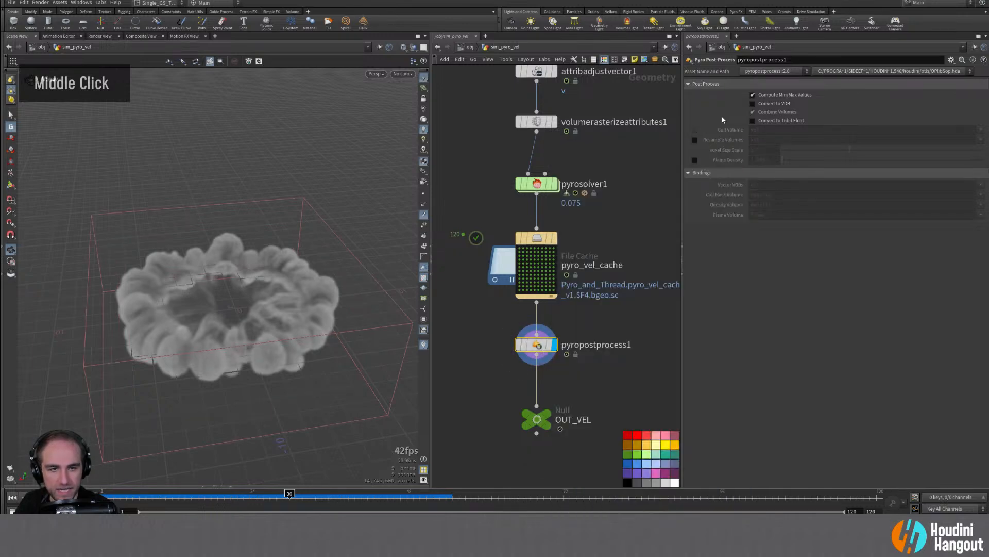
left_click(753, 104)
left_click(753, 113)
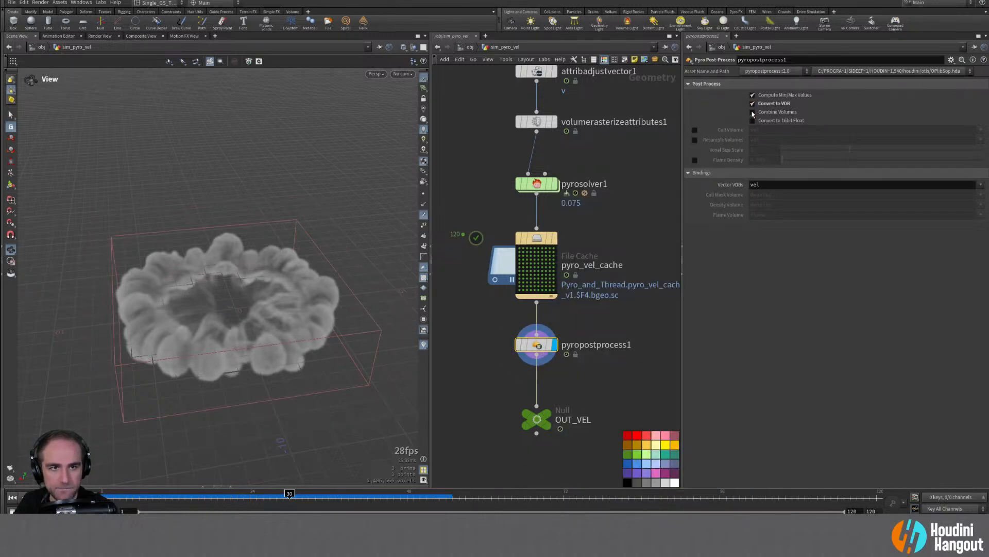
middle_click(536, 345)
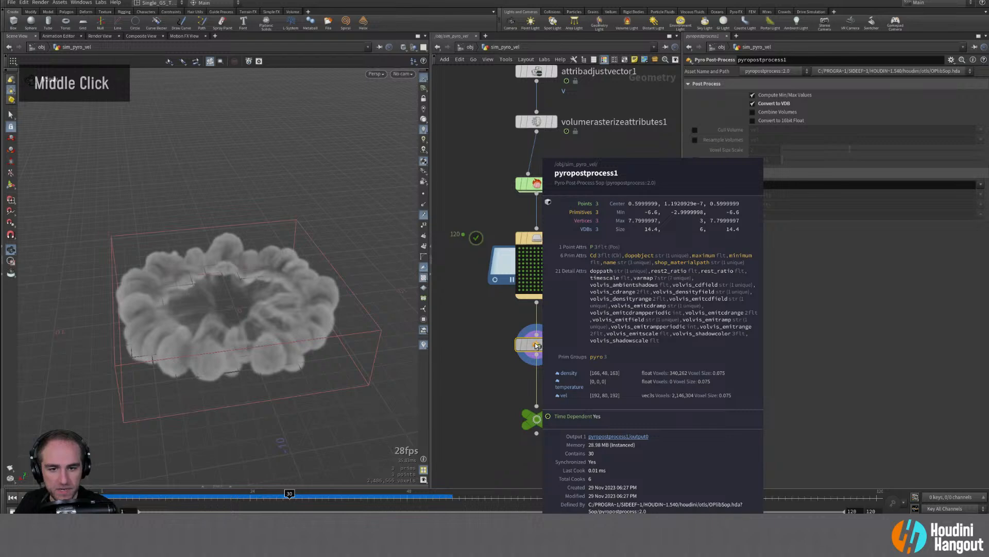
key("c")
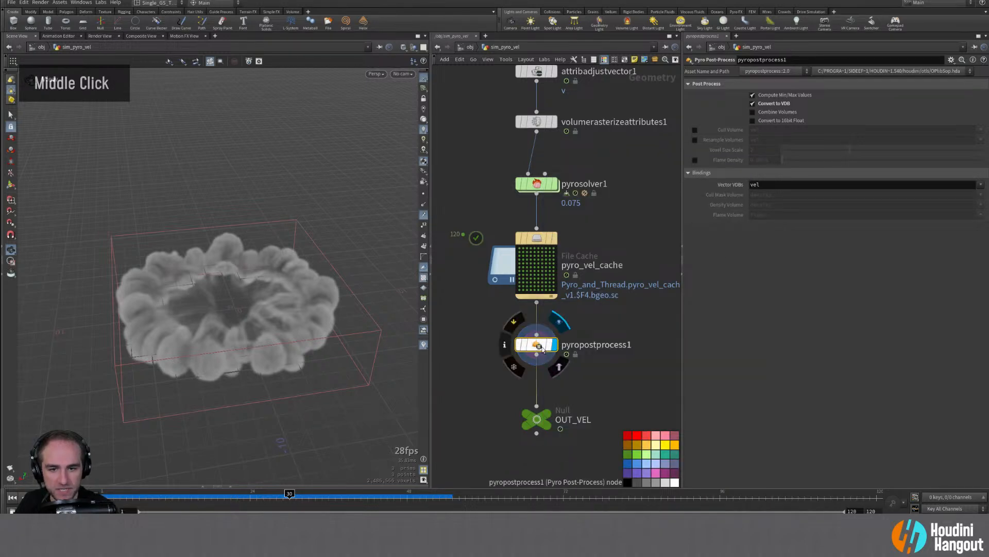
Step: Move OUT_VEL further down and insert a Blast node between pyropostprocess1 and OUT_VEL
left_click_drag(537, 419, 536, 460)
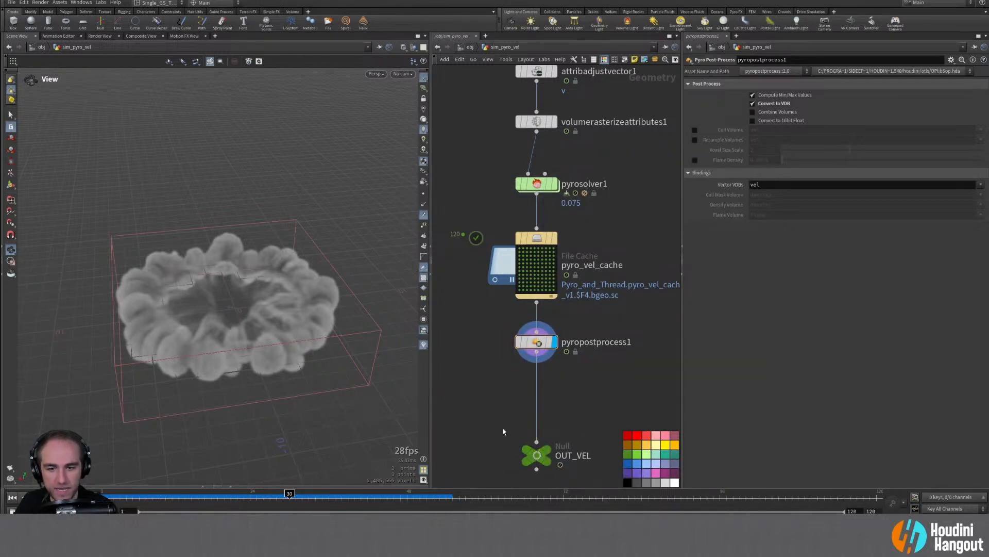
key("Tab")
type("blast")
key("Return")
left_click(538, 401)
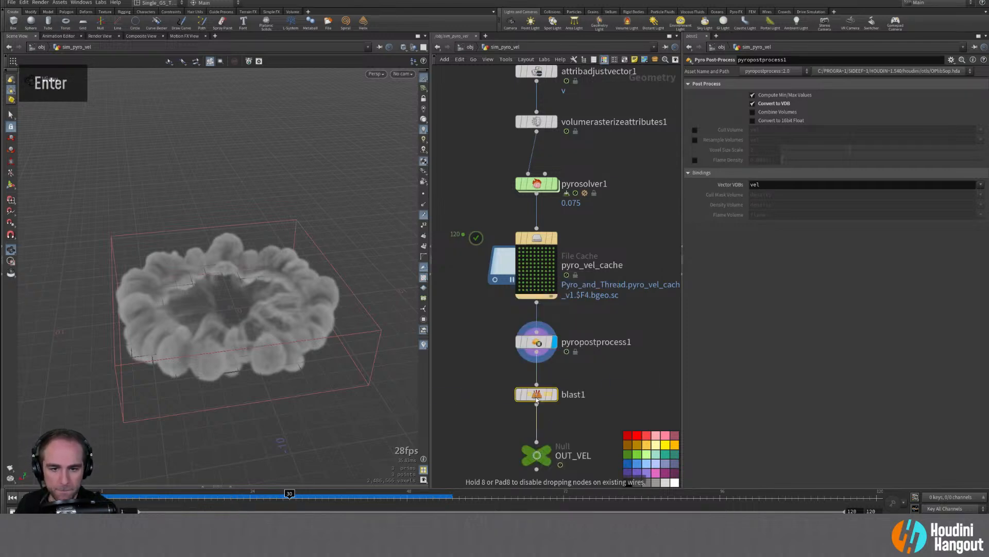
left_click(969, 71)
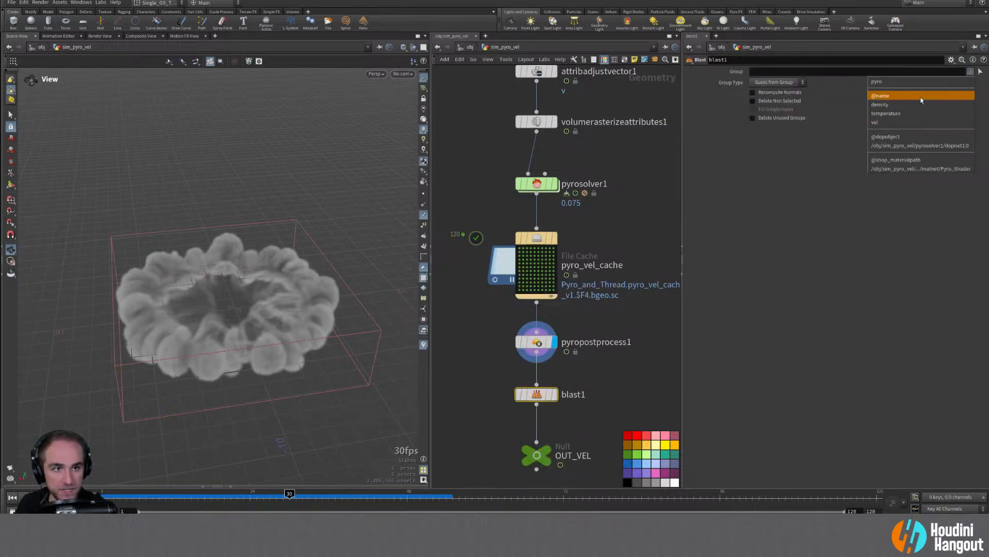
left_click(914, 123)
left_click(752, 101)
left_click(555, 394)
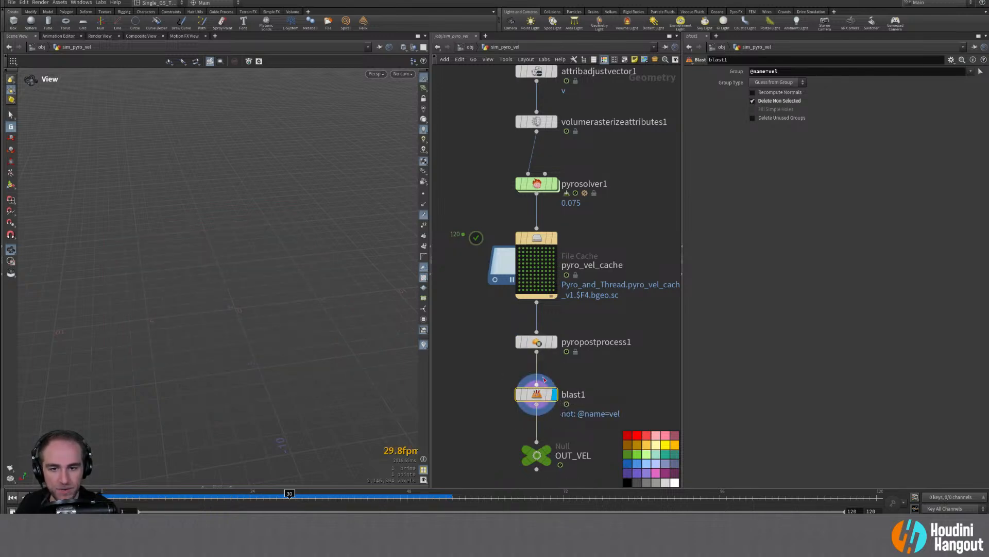
middle_click_drag(238, 298, 245, 299, "alt")
right_click_drag(244, 299, 223, 302, "alt")
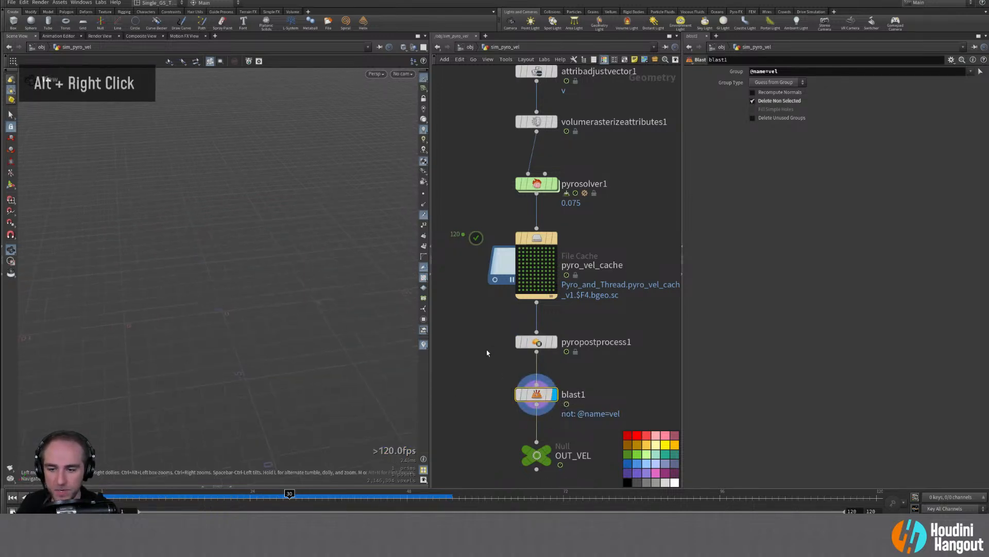
middle_click_drag(536, 395, 633, 393)
middle_click_drag(579, 429, 491, 409)
key("c")
Step: Insert an Attribute Delete node between pyropostprocess1 and blast1
key("Tab")
type("att de")
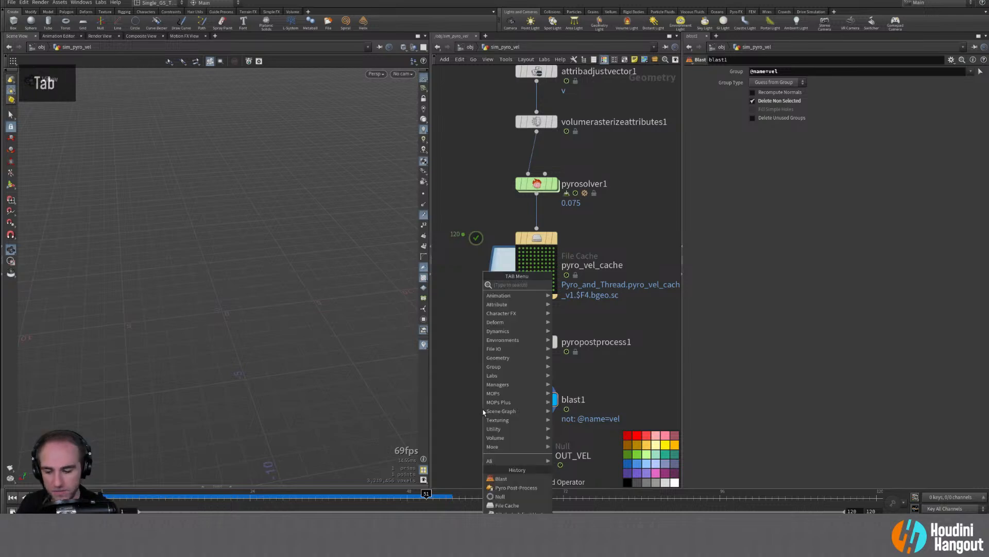
key("Return")
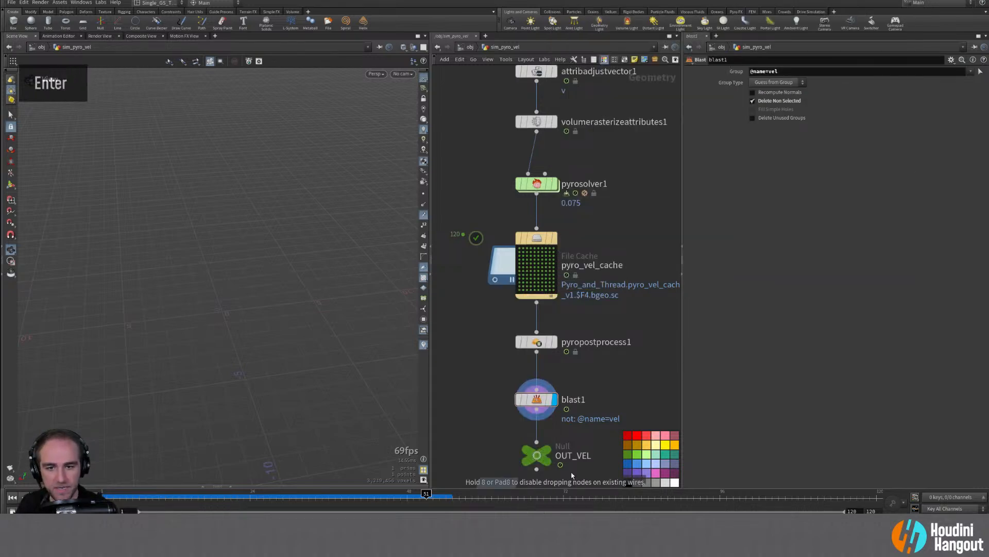
left_click(540, 375)
middle_click_drag(538, 383, 549, 326)
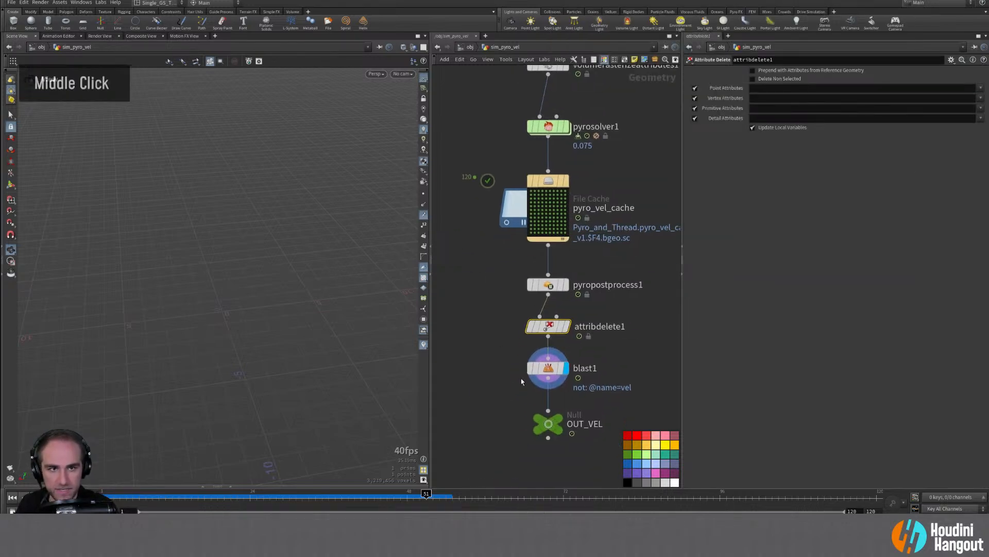
Step: Try deleting every detail attribute with the * pattern and compare the displayed outputs of attribdelete1 and blast1
left_click(981, 119)
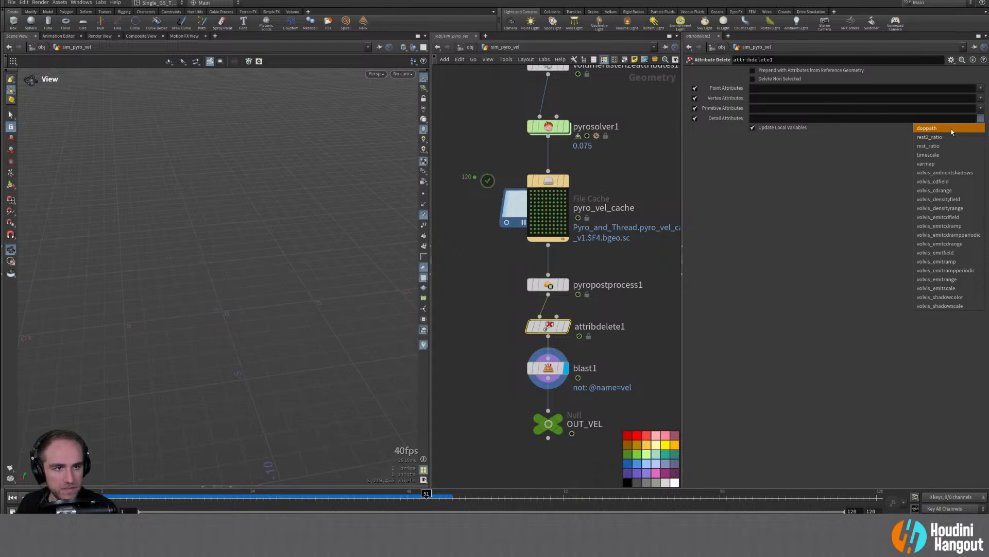
left_click(805, 123)
double_click(804, 116)
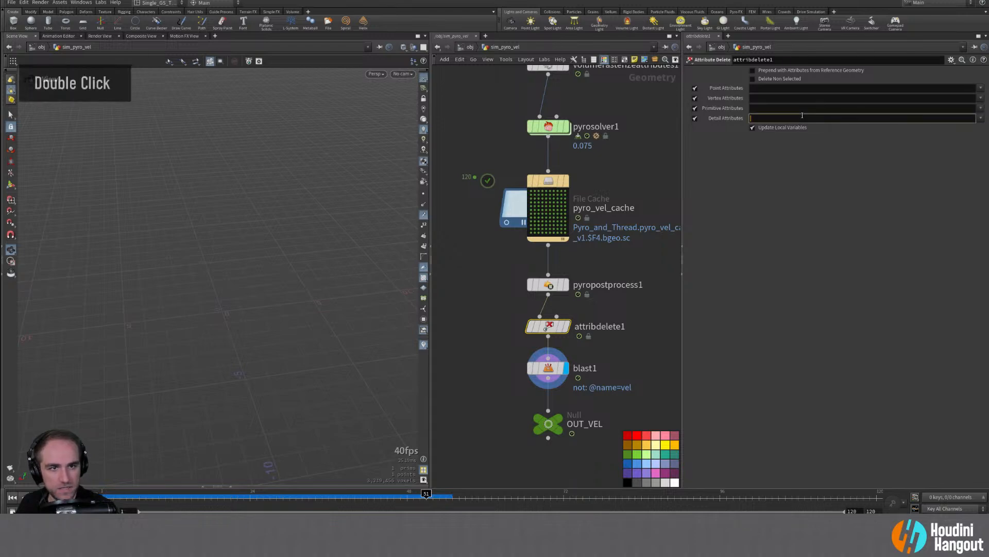
type("*")
key("Return")
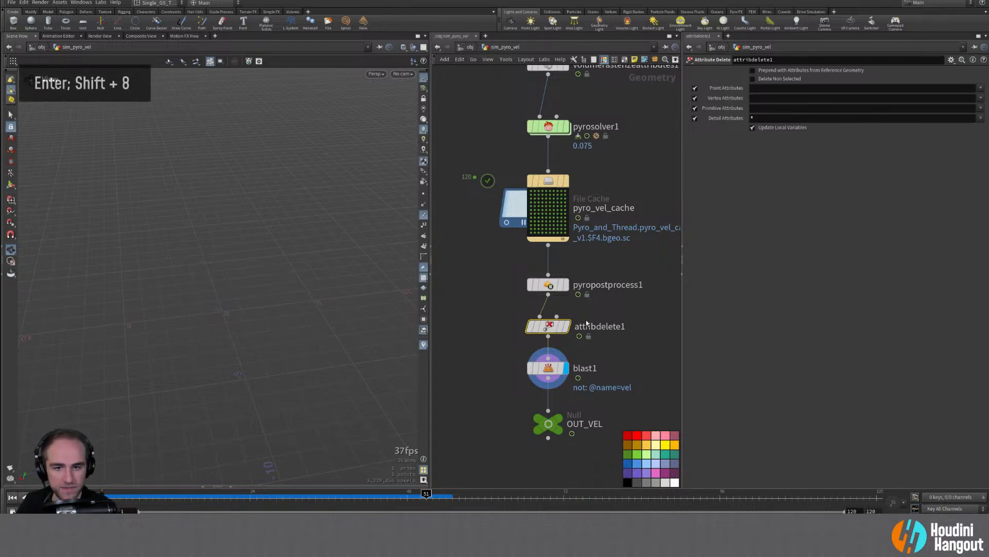
left_click(567, 326)
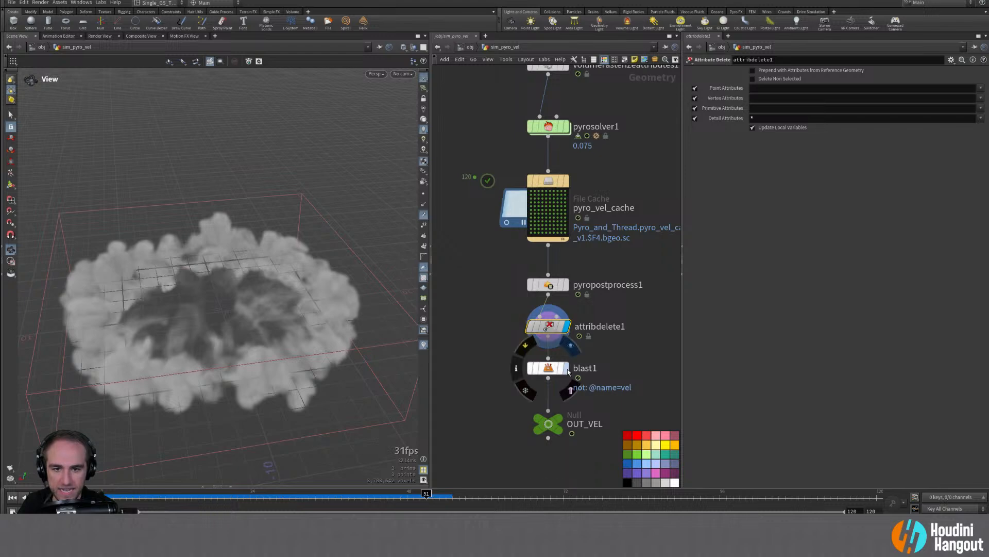
double_click(567, 368)
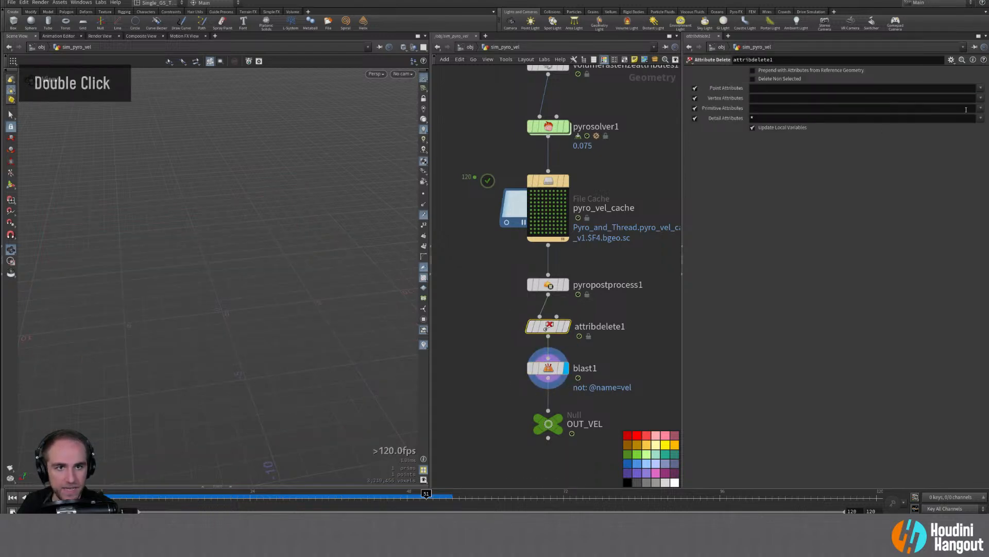
Step: Make the Attribute Delete keep only the name primitive attribute using Delete Non Selected, clear Detail Attributes, and check blast1's information
left_click(981, 108)
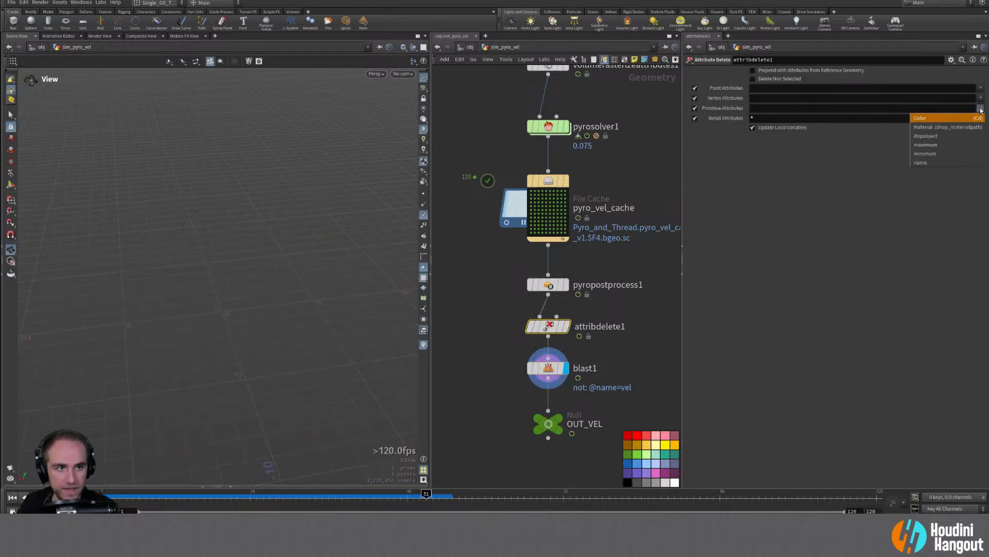
left_click(960, 163)
left_click(773, 118)
key("BackSpace")
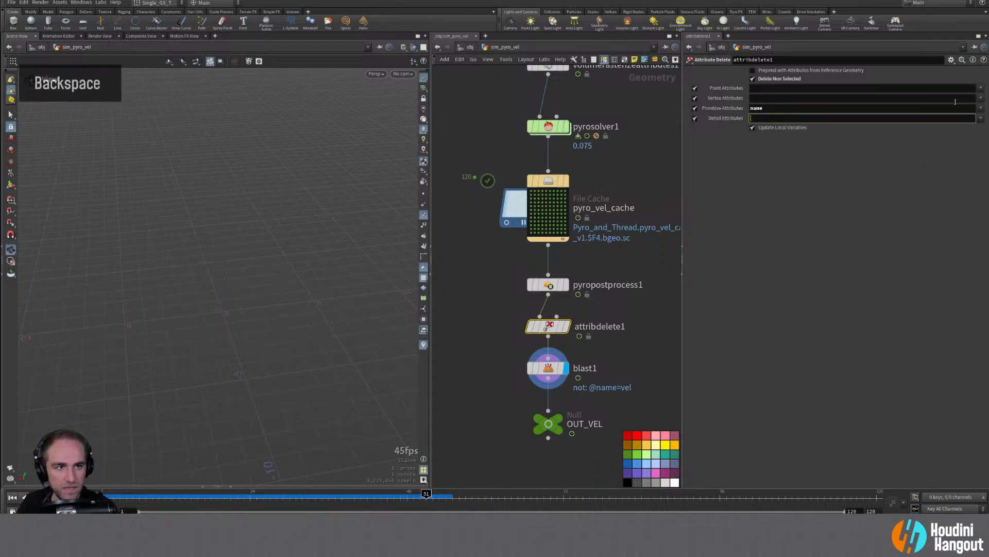
left_click(979, 108)
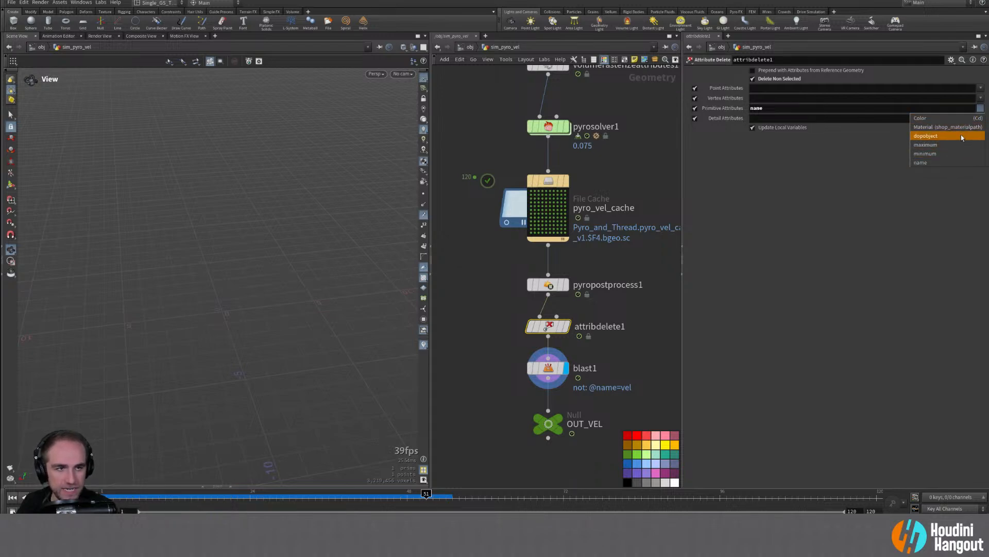
left_click(889, 132)
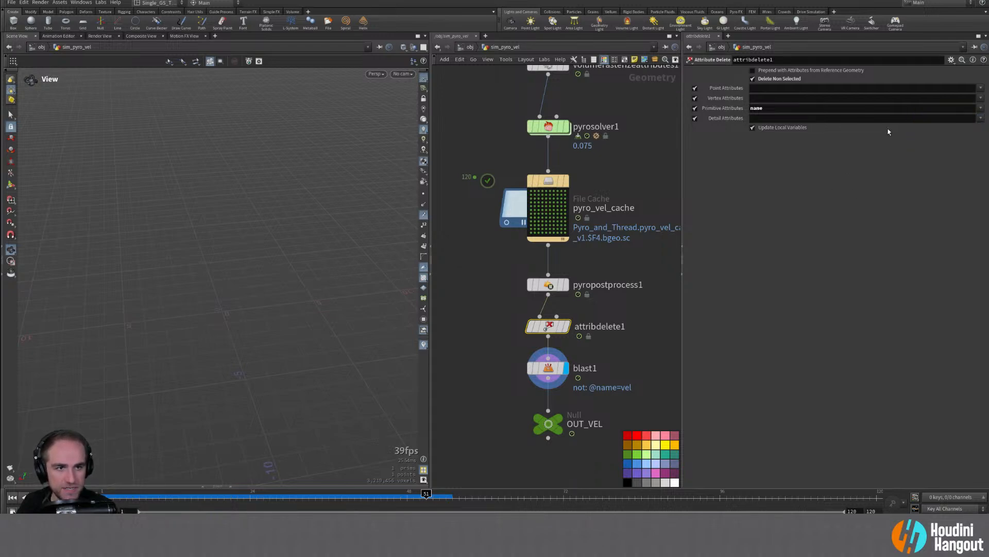
double_click(980, 100)
left_click(509, 421)
middle_click(555, 367)
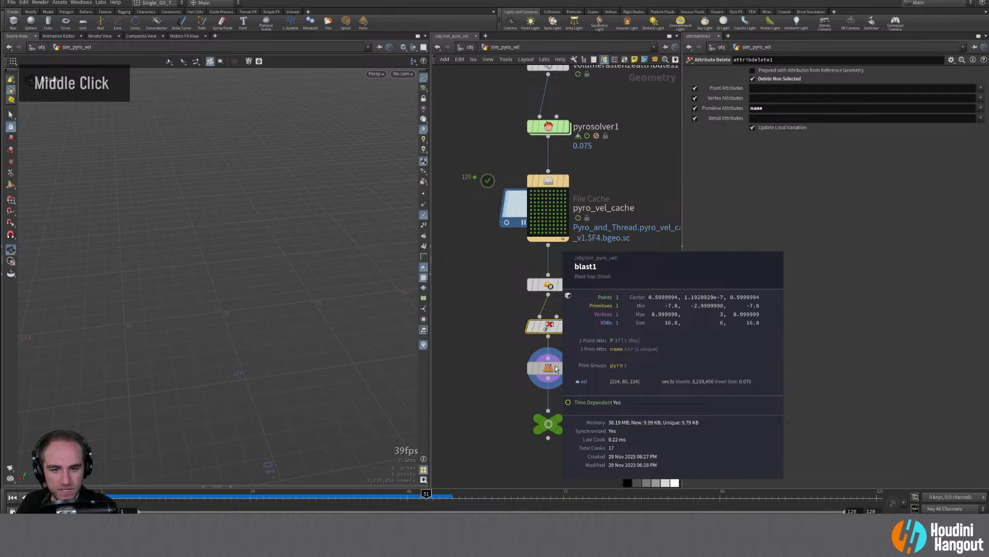
Step: Display OUT_VEL, return to the object level and colour the sim_pyro_vel object purple
double_click(548, 422)
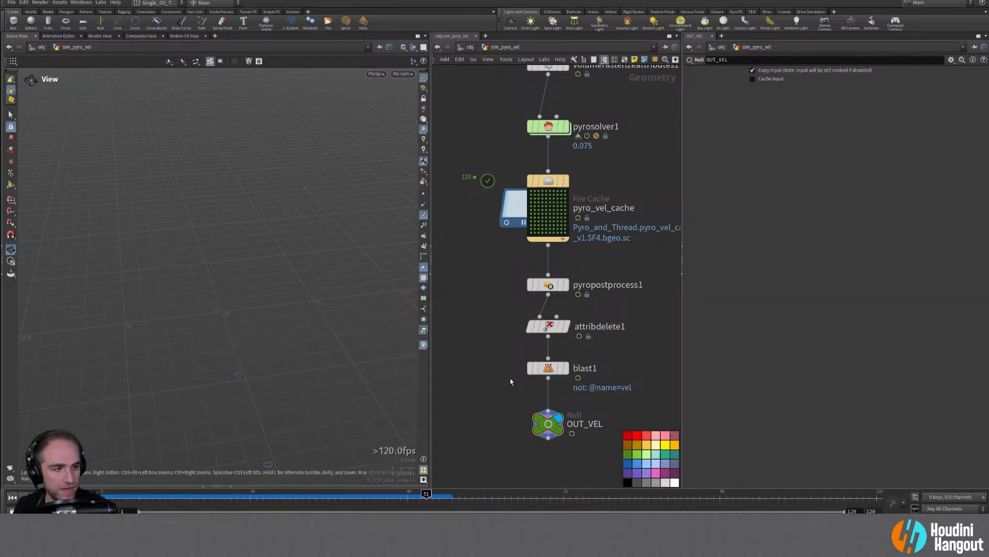
key("u")
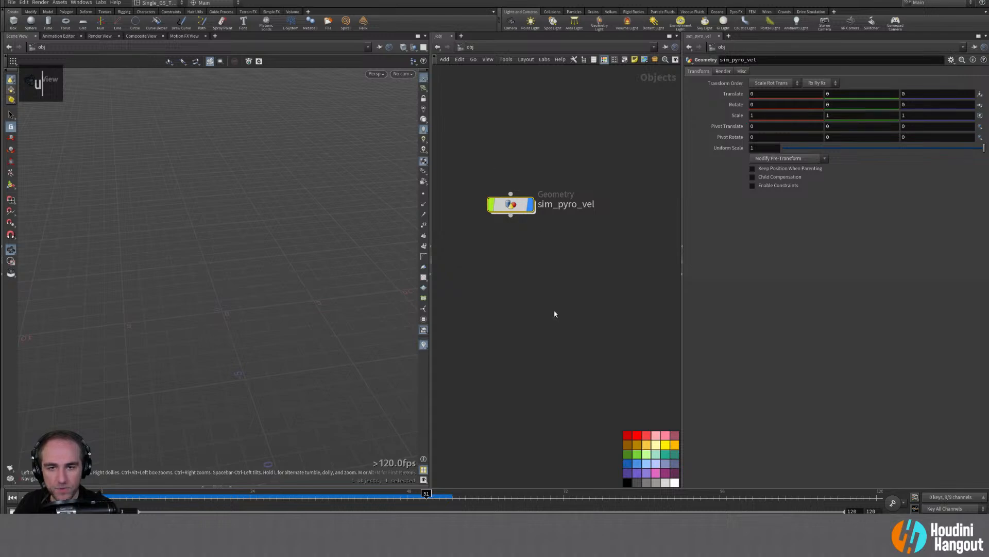
double_click(644, 475)
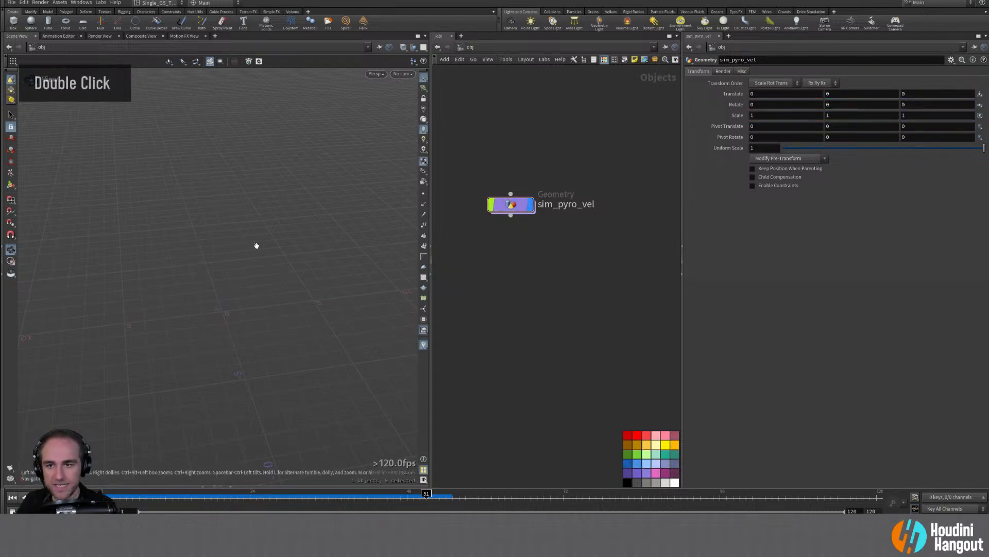
Step: Create a purple Geometry object named sim_threads beneath sim_pyro_vel and open its network
key("Tab")
type("geo")
key("Return")
left_click(525, 272)
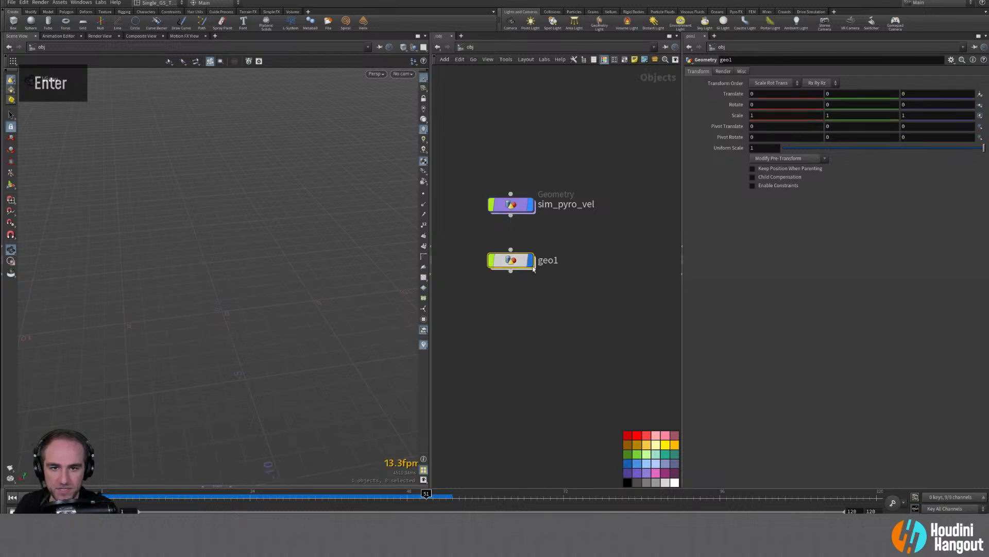
double_click(547, 261)
type("sim_")
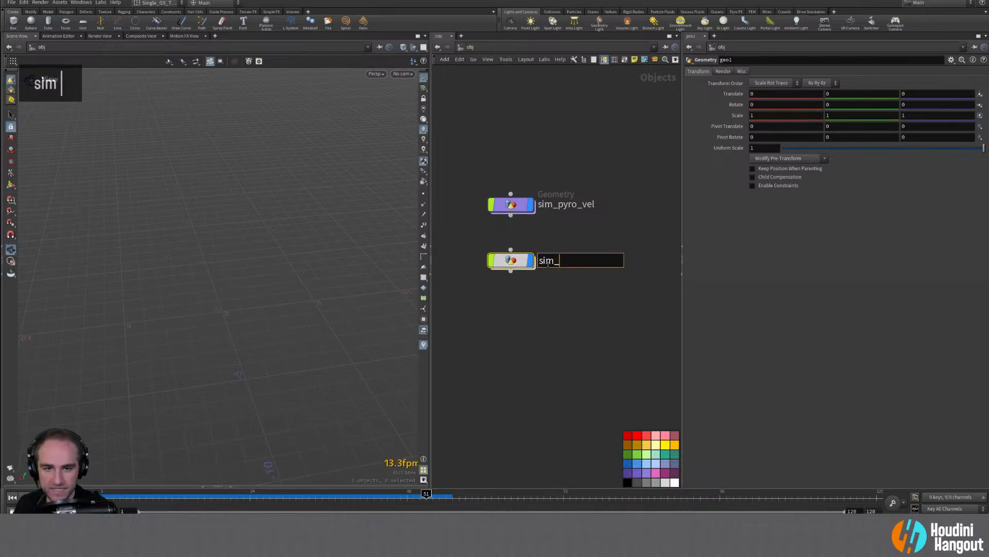
type("threads")
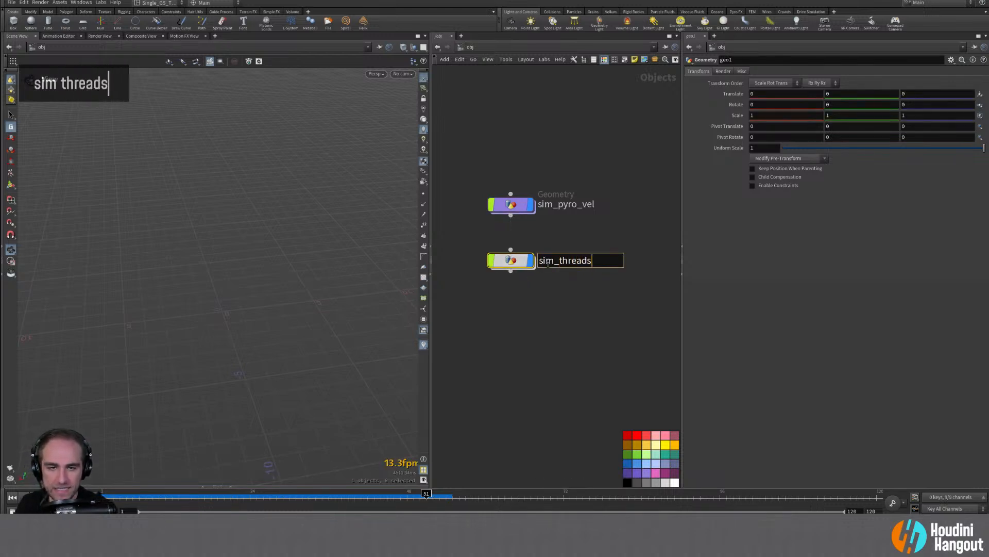
key("Return")
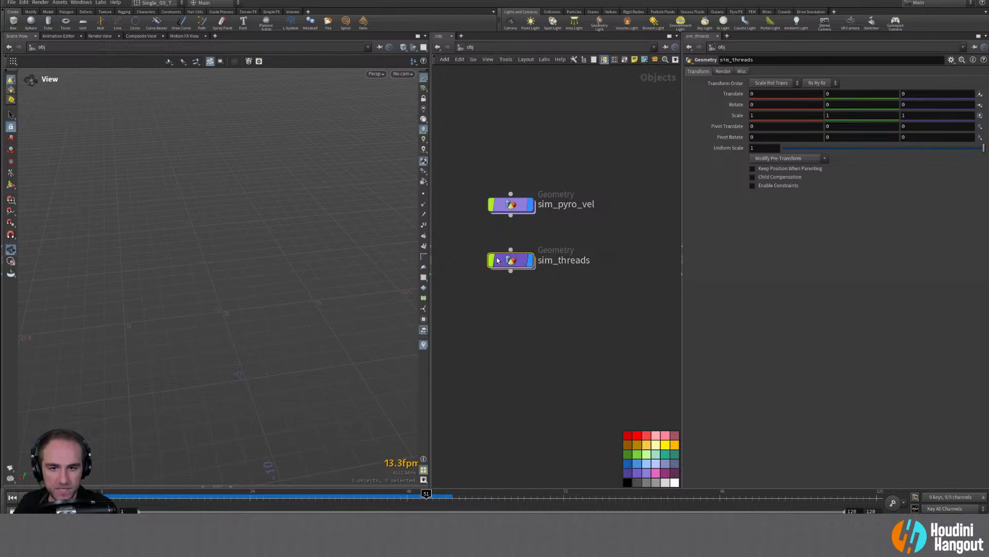
double_click(511, 260)
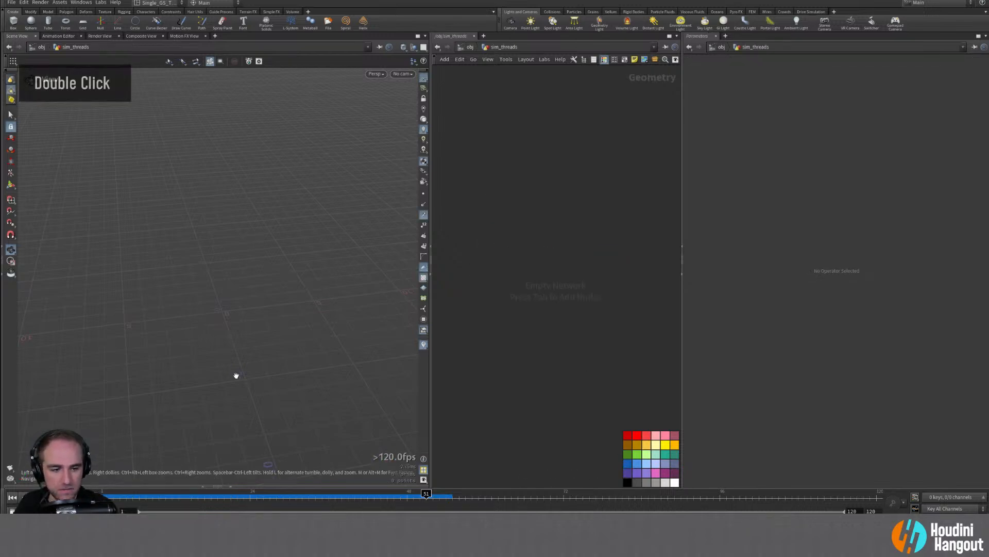
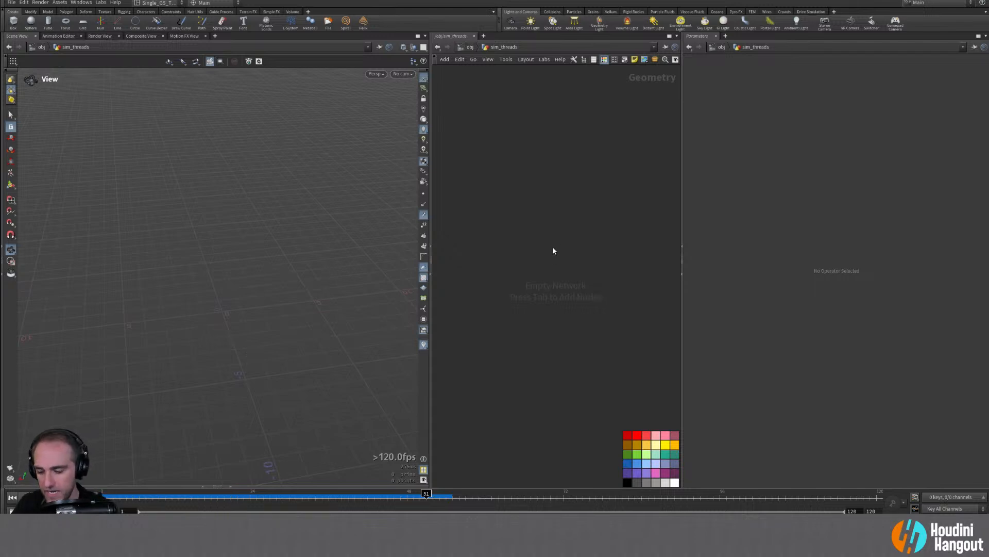
Step: Display attribdelete1 in the sim_pyro_vel network at frame 120 and inspect its size information and bounding box
key("u")
double_click(512, 203)
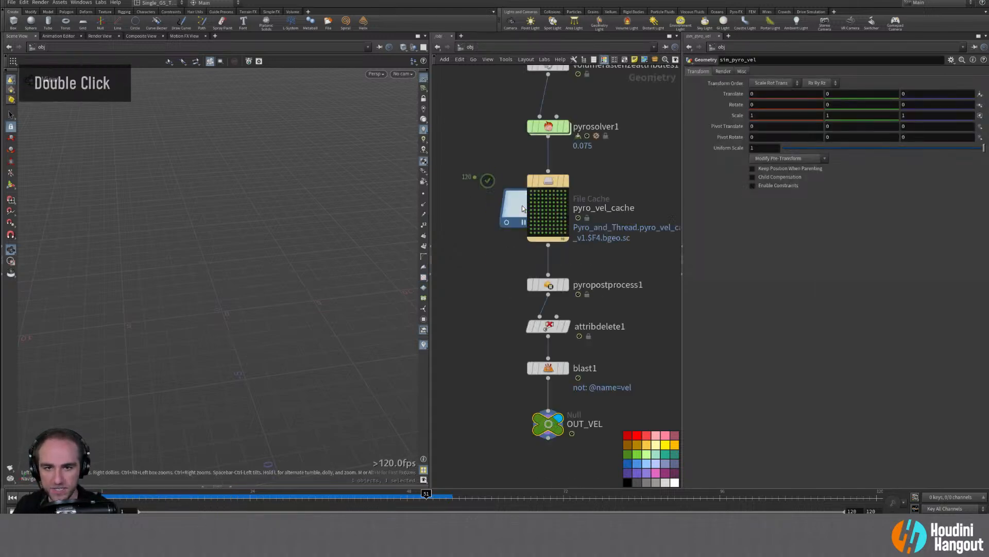
double_click(565, 326)
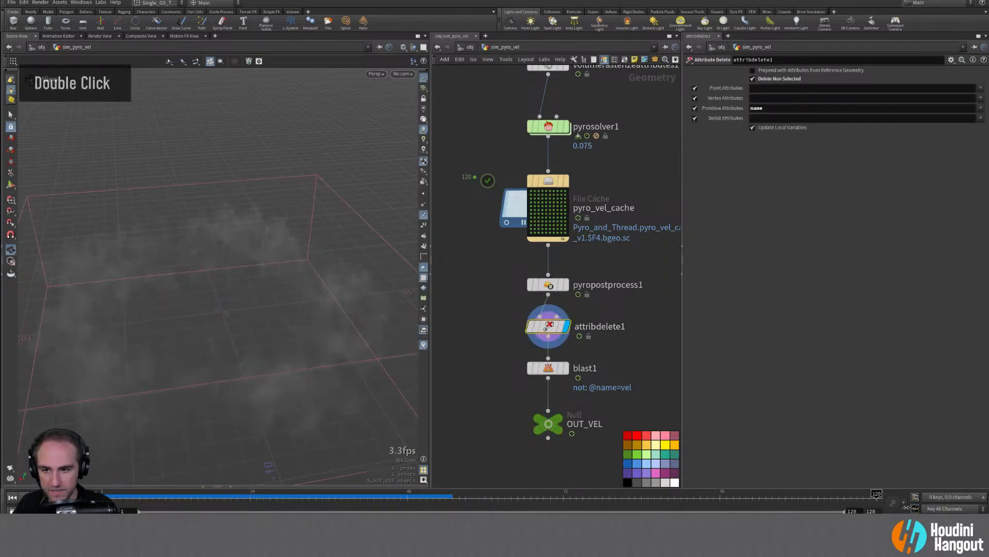
middle_click(548, 326)
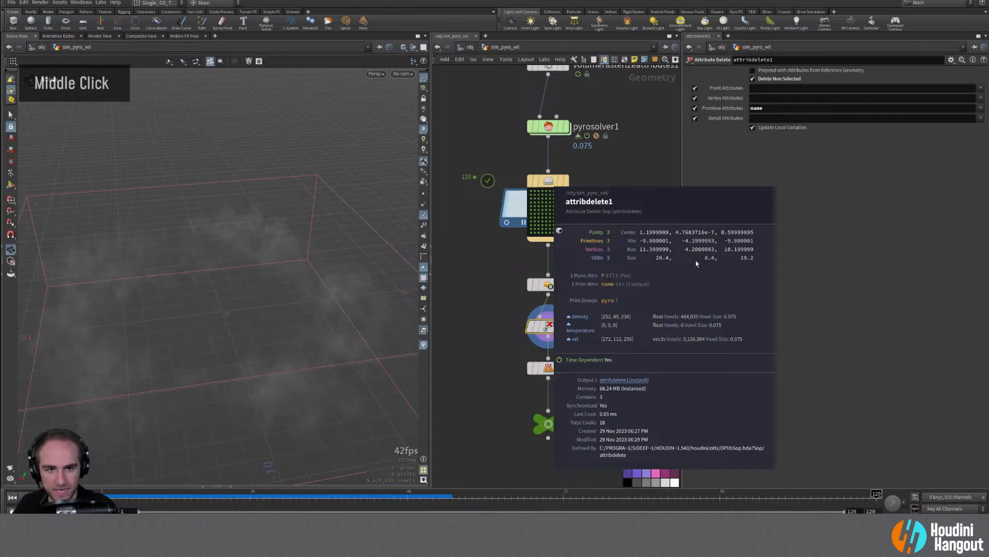
right_click_drag(243, 309, 247, 330, "alt")
left_click_drag(248, 330, 248, 318, "alt")
middle_click_drag(247, 318, 263, 312, "alt")
right_click_drag(263, 311, 250, 287, "alt")
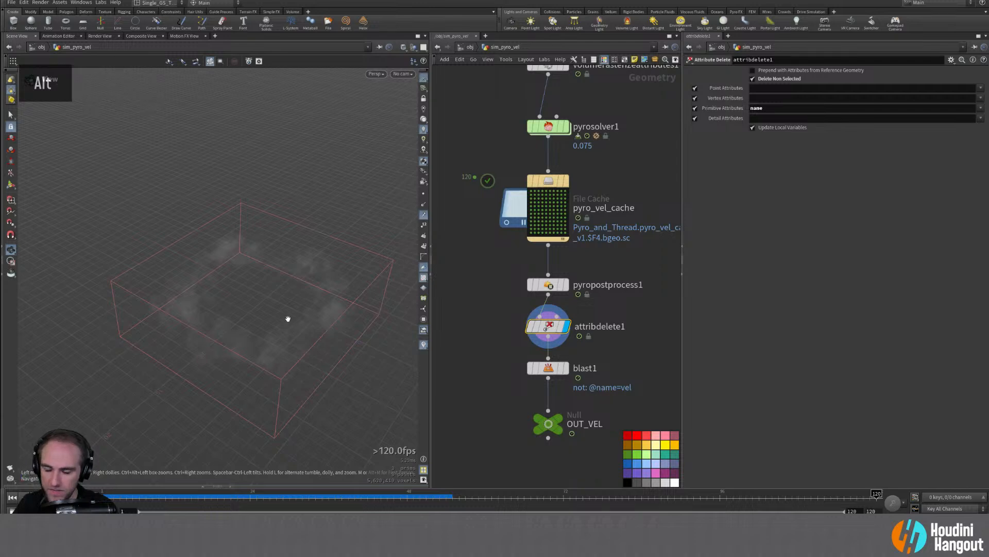
middle_click_drag(287, 320, 241, 316, "alt")
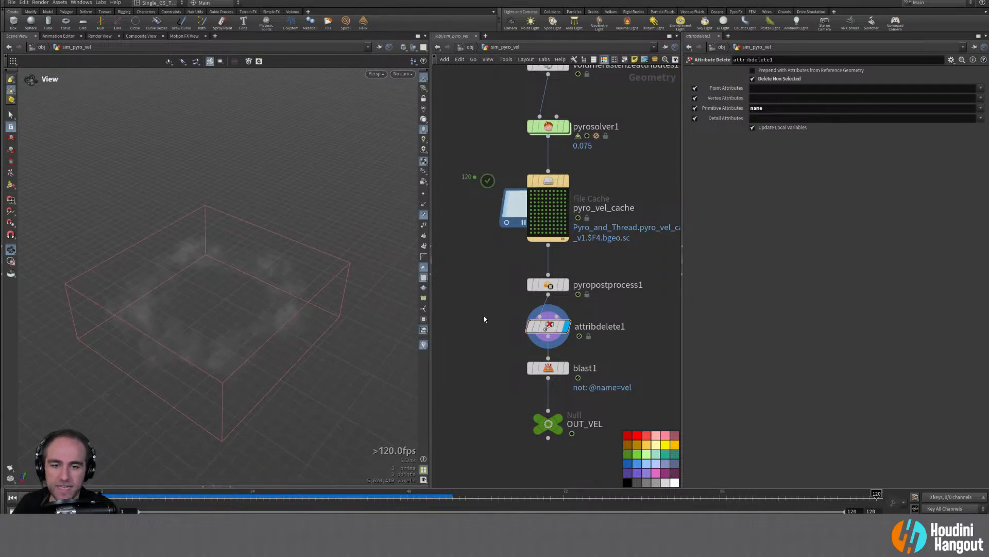
Step: Return to the object level and open the empty sim_threads network
key("u")
left_click(513, 261)
double_click(513, 262)
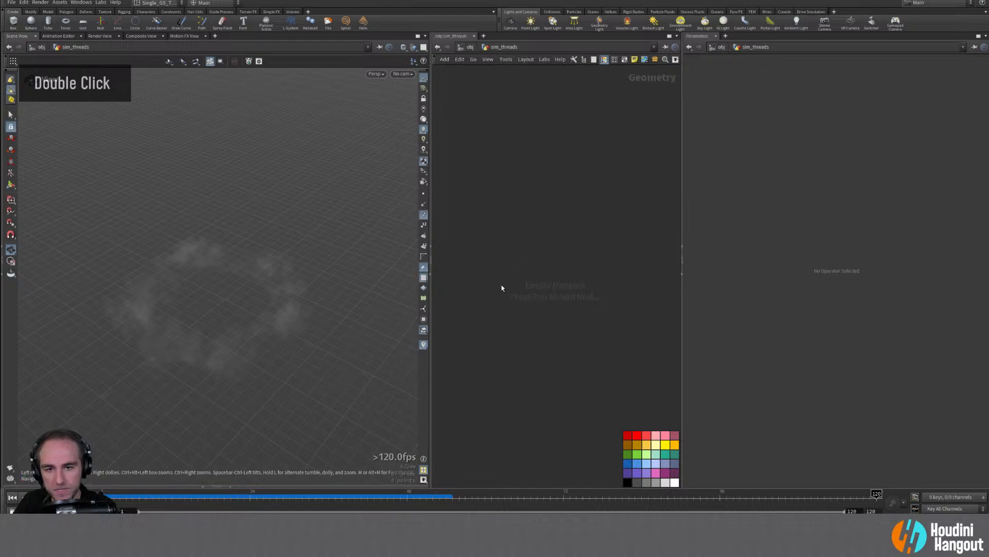
Step: Add a Line node to the empty sim_threads network
key("Tab")
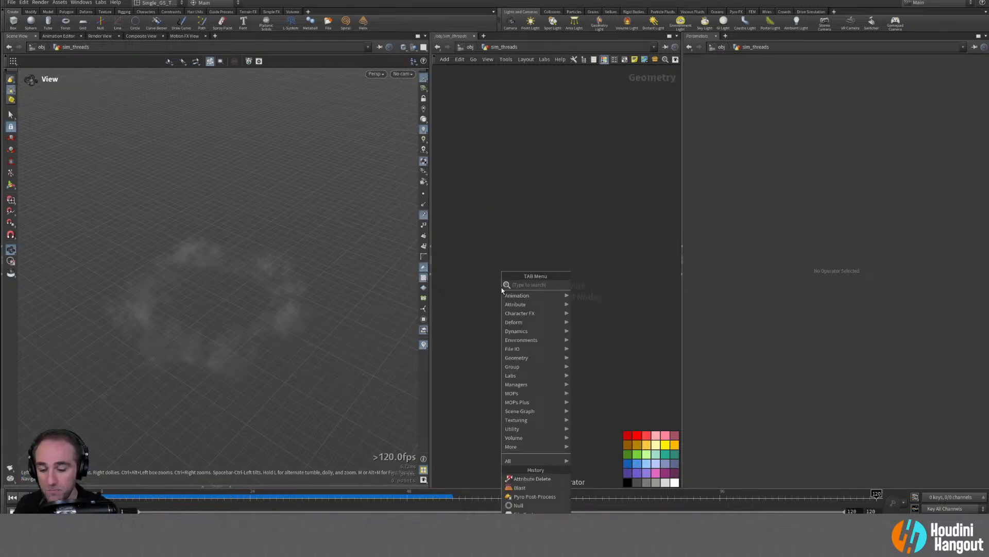
type("line")
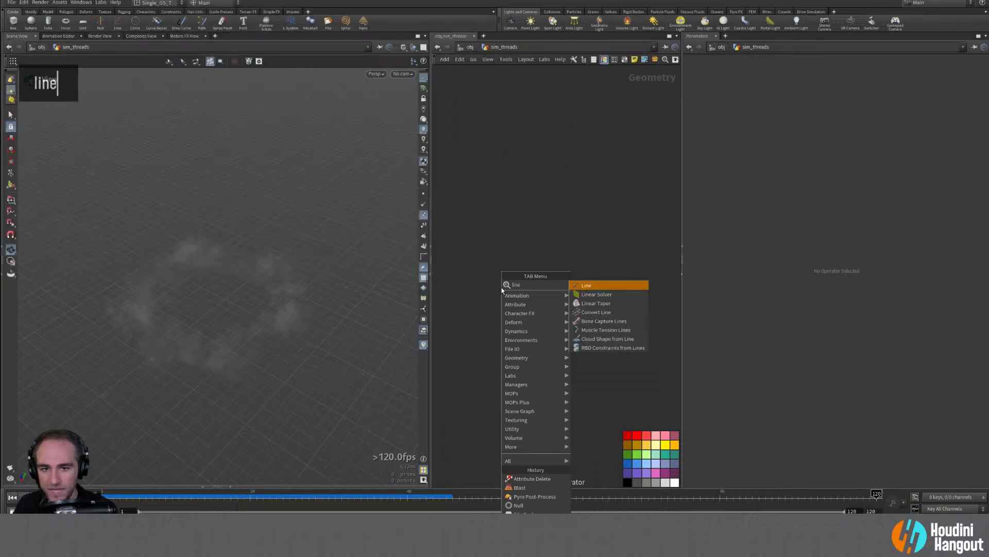
key("Return")
left_click(520, 256)
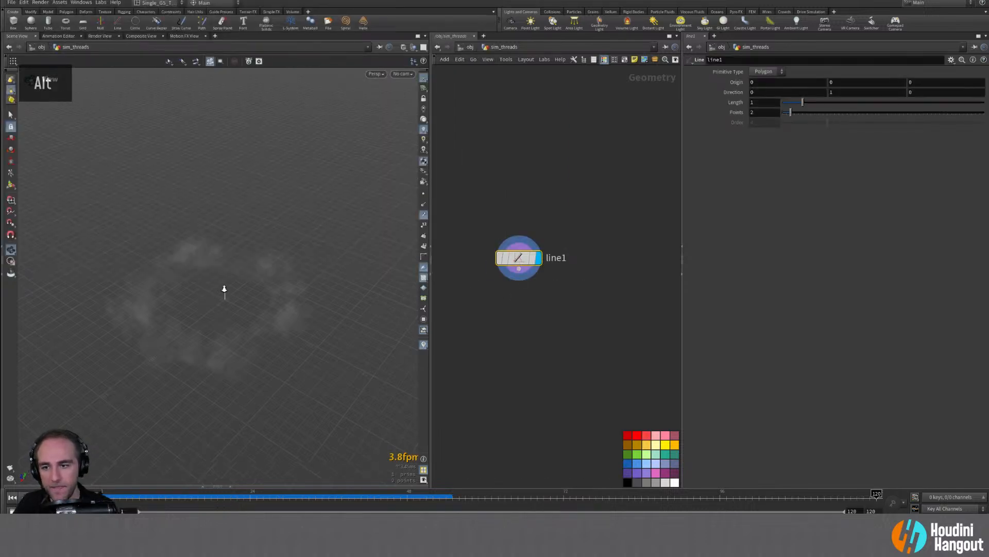
Step: Set the line's direction to 0, 0, 1 so it points along the Z axis
right_click_drag(220, 289, 351, 237, "alt")
left_click(885, 94)
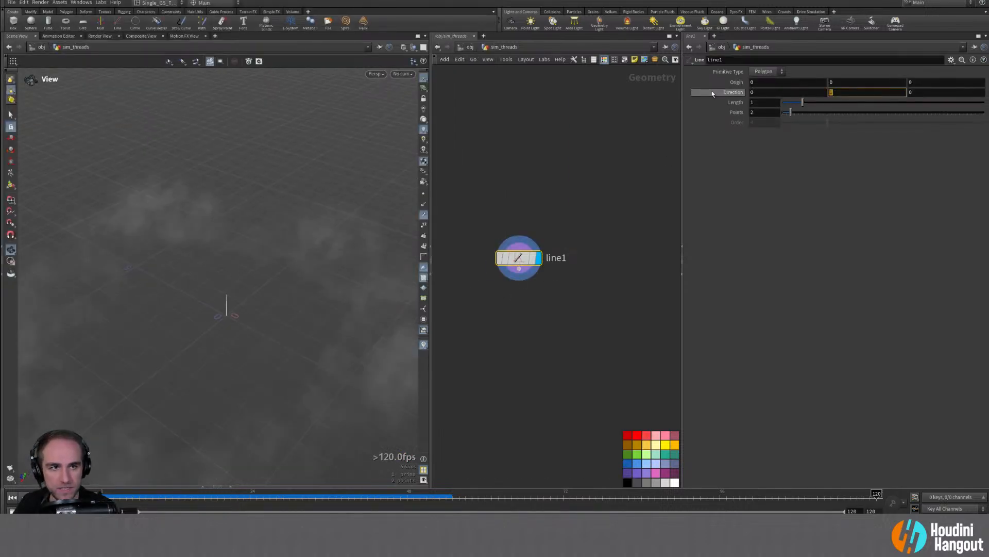
type("0")
key("Tab")
type("1")
key("Return")
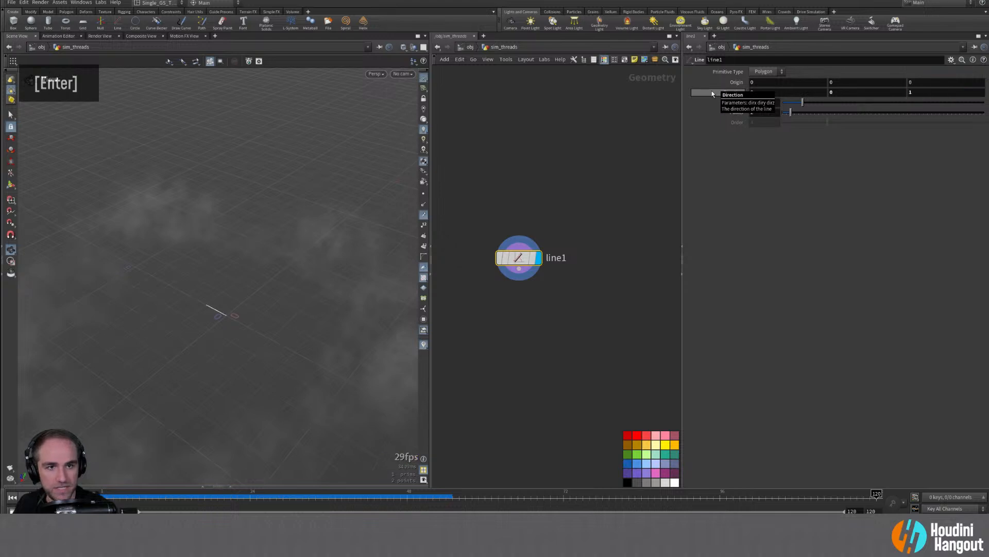
Step: Change the line's direction to 1, 0, 0 so it runs along the X axis
left_click(770, 93)
type("1")
key("Tab")
key("Tab")
type("0")
key("Return")
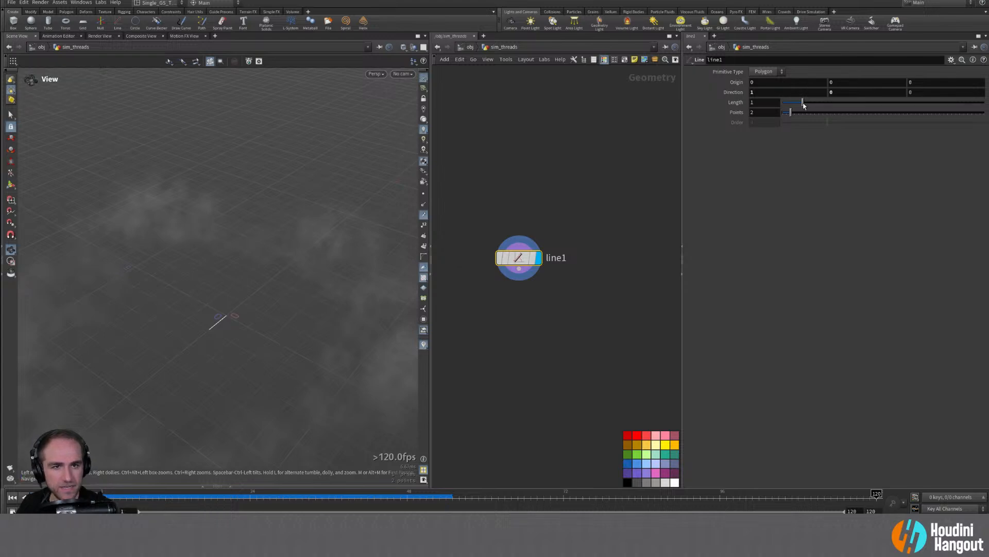
Step: Set the line's length to 30
double_click(758, 103)
type("30")
key("Return")
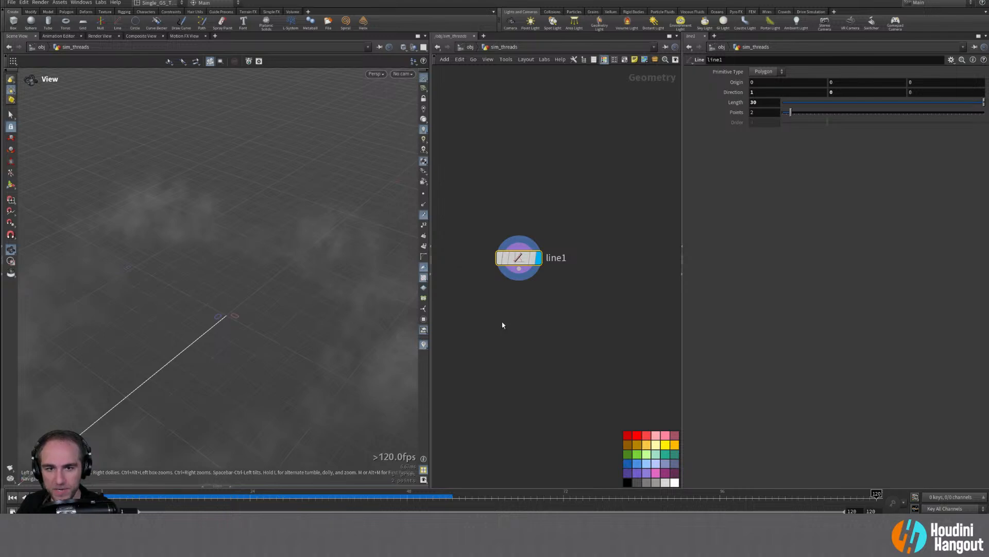
Step: Add a Match Size node after line1 to centre the line on the world origin
key("Tab")
type("match")
key("Return")
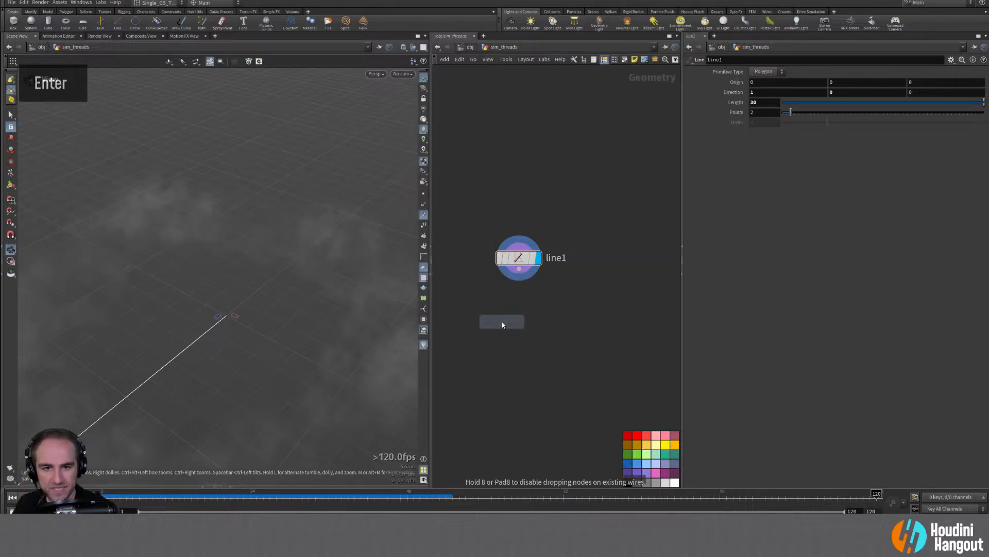
left_click(501, 295)
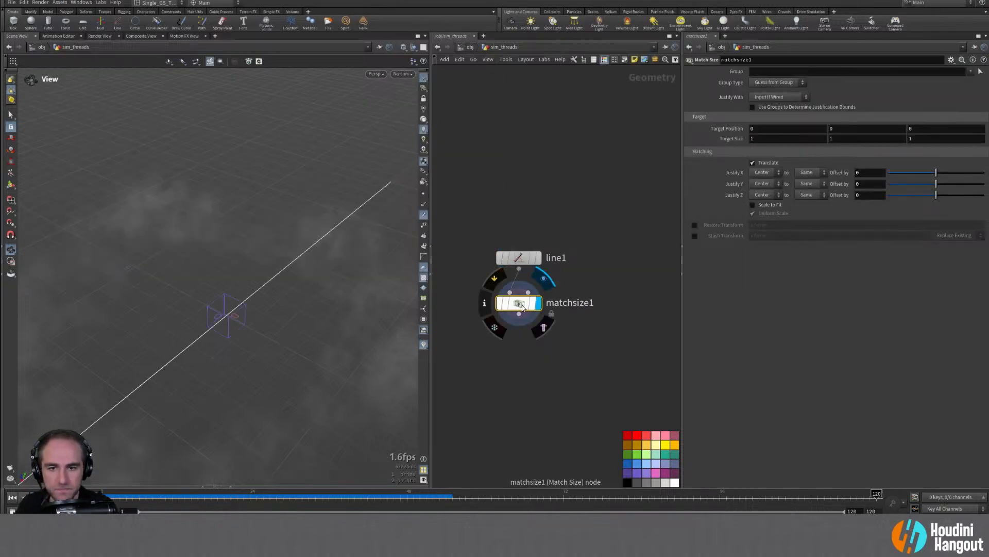
right_click_drag(360, 281, 329, 281, "alt")
middle_click_drag(329, 280, 330, 271, "alt")
left_click_drag(330, 271, 316, 283, "alt")
middle_click_drag(316, 283, 289, 248, "alt")
right_click_drag(289, 247, 299, 250, "alt")
middle_click_drag(298, 250, 287, 248, "alt")
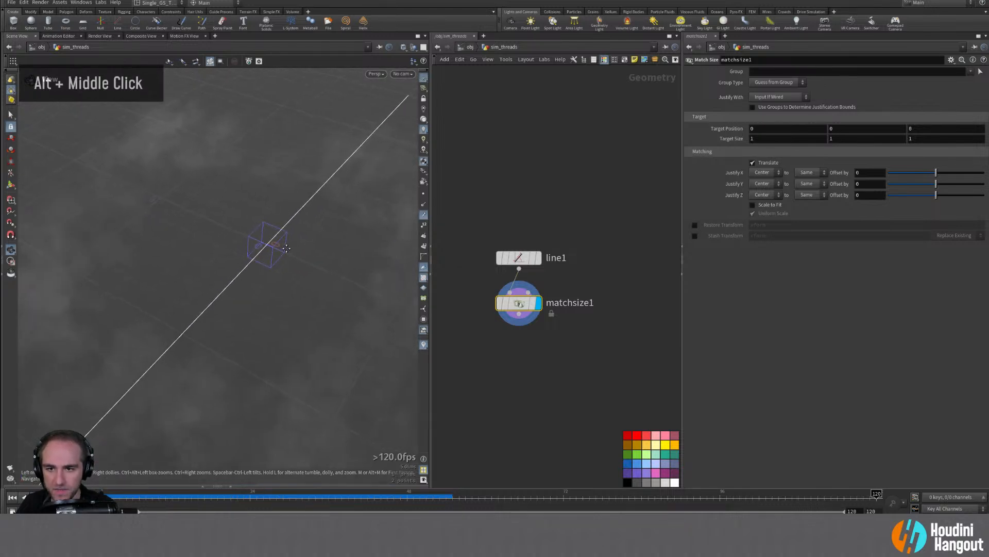
left_click_drag(278, 269, 264, 269, "alt")
Step: Set the length of line1 to 40
left_click(519, 258)
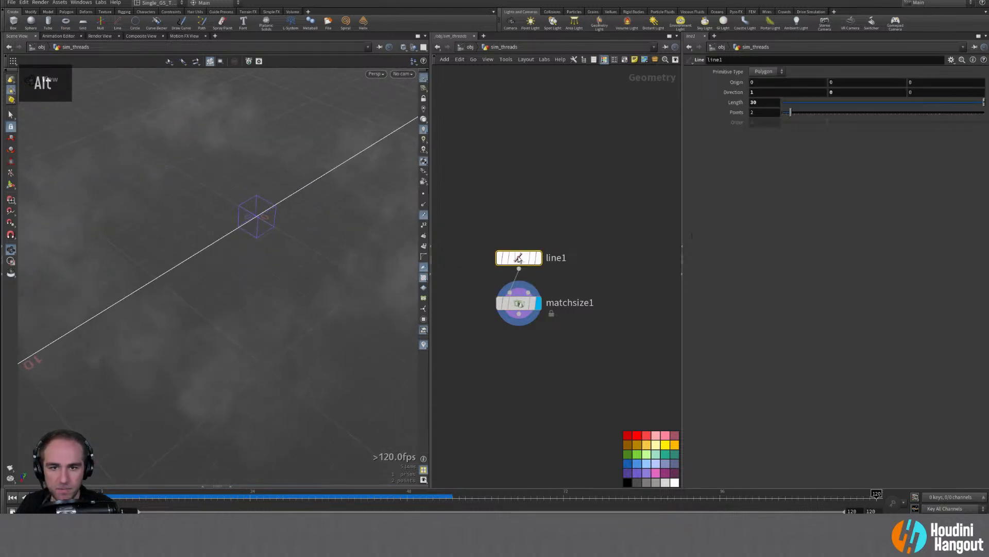
double_click(761, 102)
type("40")
key("Return")
middle_click_drag(291, 165, 278, 203, "alt")
left_click_drag(278, 203, 249, 218, "alt")
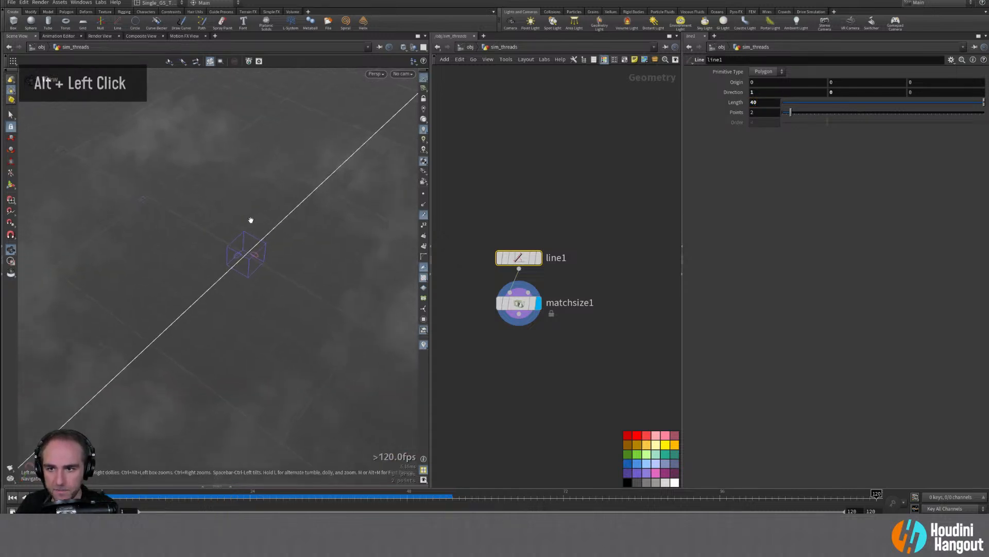
right_click_drag(250, 218, 232, 219, "alt")
middle_click_drag(232, 219, 228, 210, "alt")
left_click_drag(228, 209, 228, 208, "alt")
middle_click_drag(228, 208, 236, 202, "alt")
right_click_drag(236, 202, 238, 200, "alt")
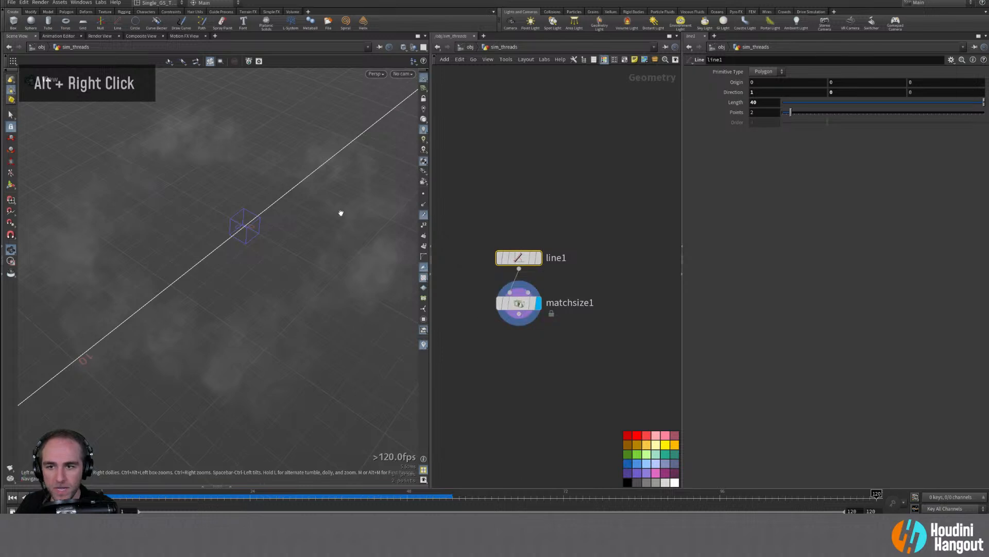
Step: Add a Duplicate node after matchsize1 and display its result
left_click(506, 359)
key("Tab")
type("res")
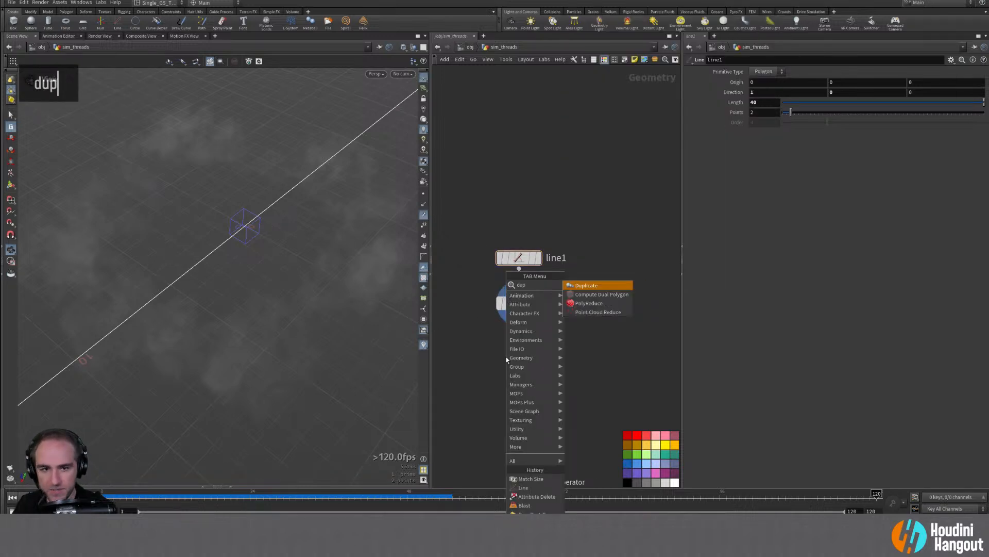
key("Return")
left_click(517, 349)
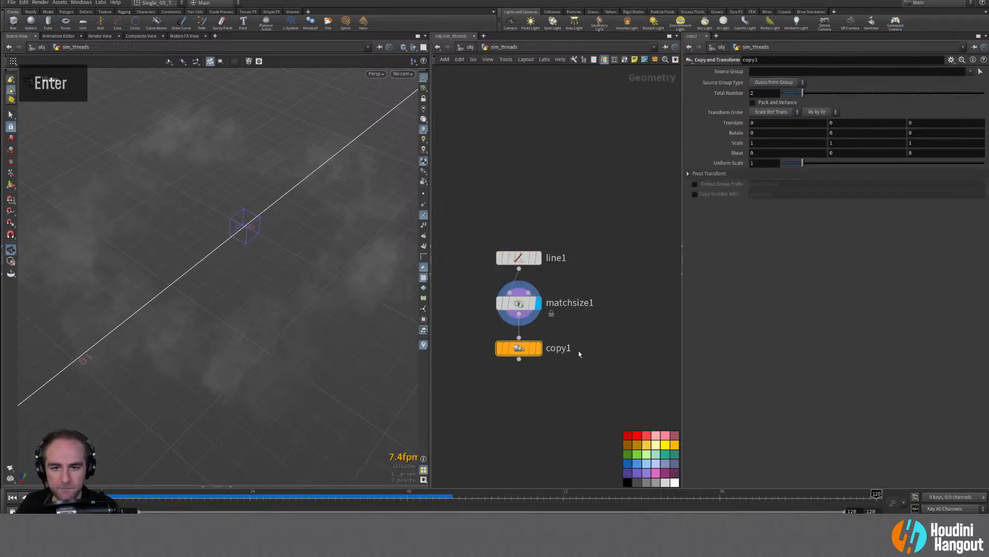
double_click(532, 359)
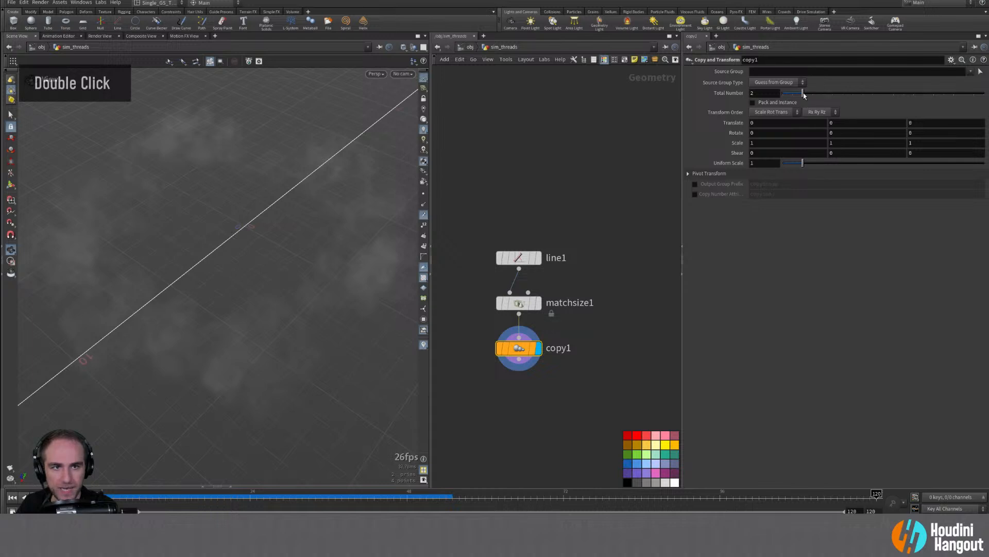
Step: Make 20 copies of the line, translating each copy by 1 along Z only
middle_click_drag(765, 123, 794, 122)
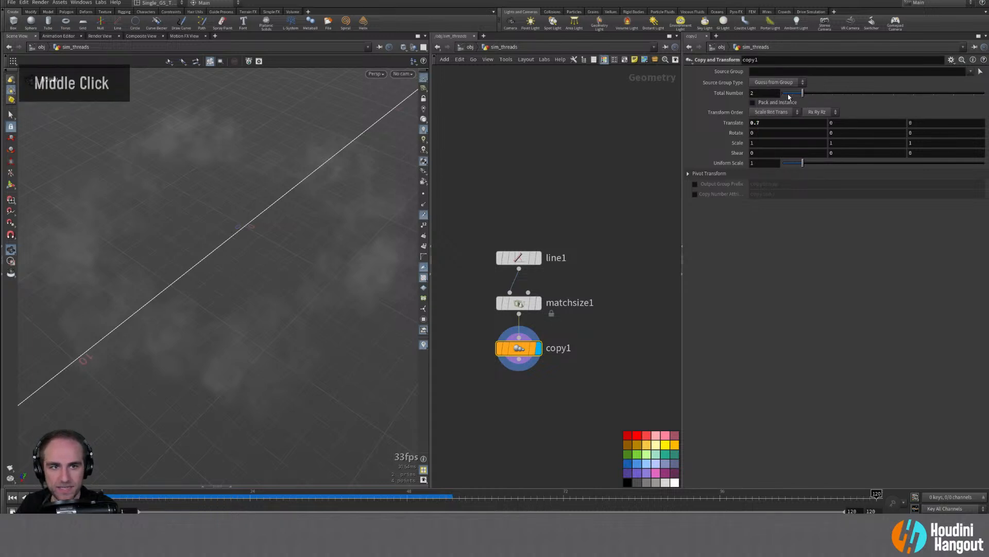
left_click_drag(804, 96, 813, 96)
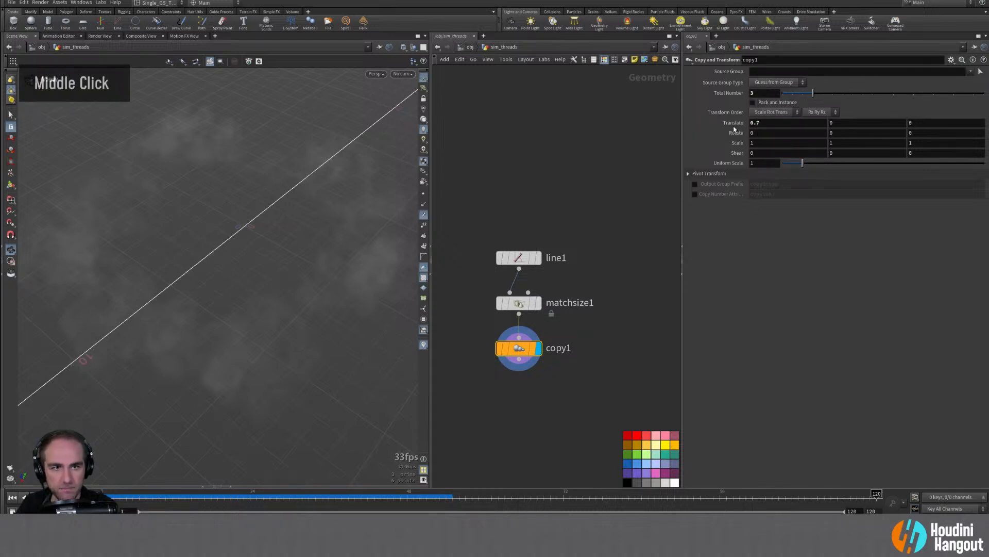
middle_click(734, 123, "ctrl")
middle_click_drag(921, 123, 943, 123)
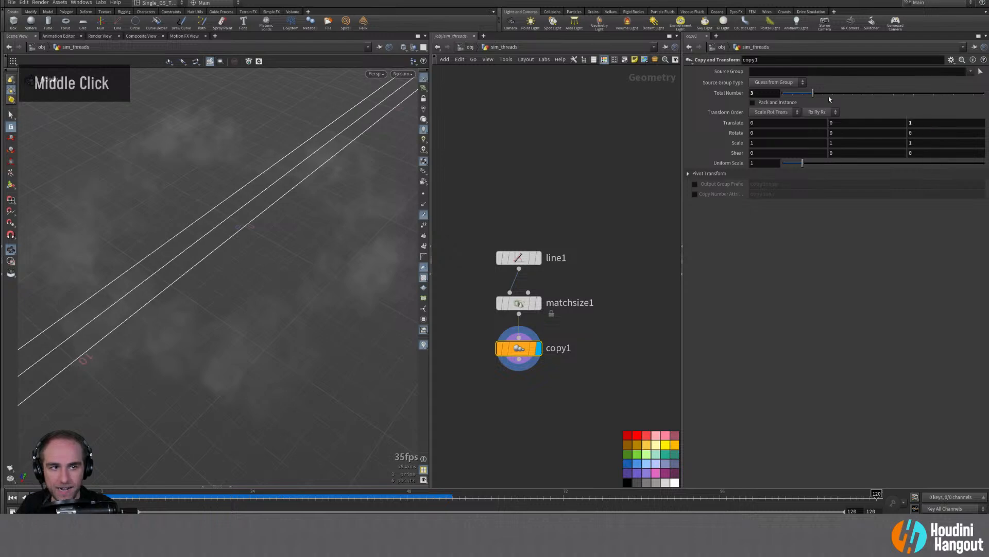
middle_click_drag(814, 94, 985, 94)
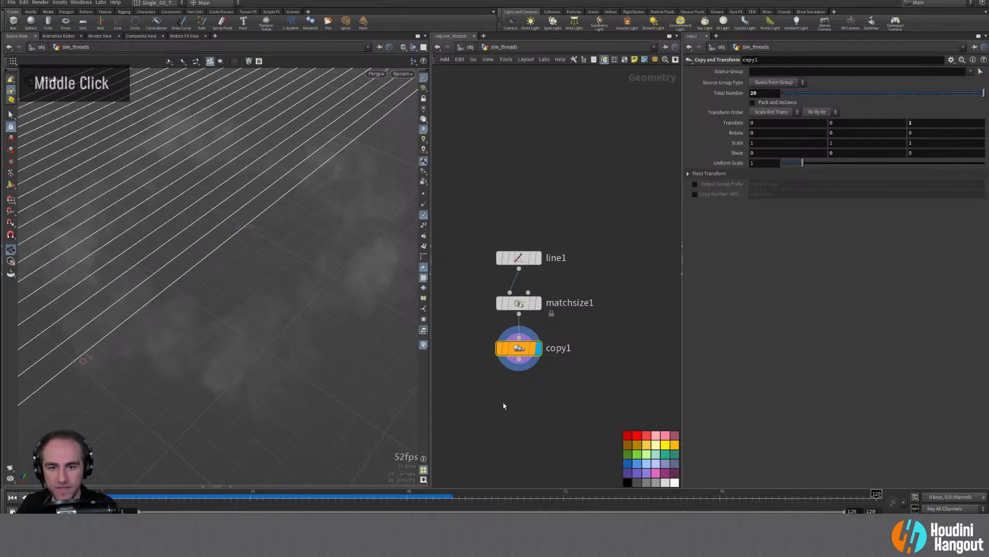
Step: Add a second Match Size node after copy1 to centre all the lines, and display its result
key("Tab")
type("match s")
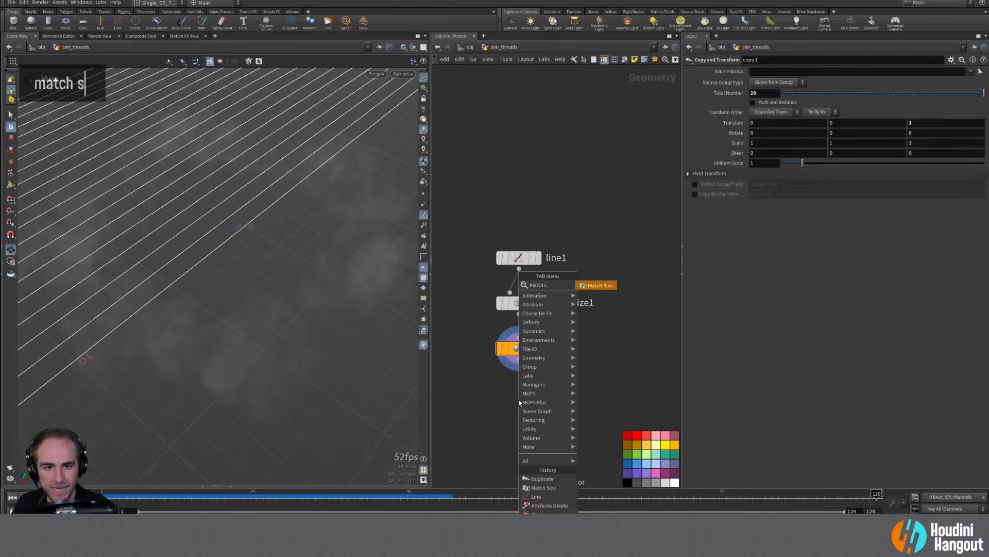
key("Return")
left_click_drag(540, 373, 540, 397)
double_click(539, 394)
left_click_drag(317, 299, 264, 280, "alt")
double_click(265, 280, "alt")
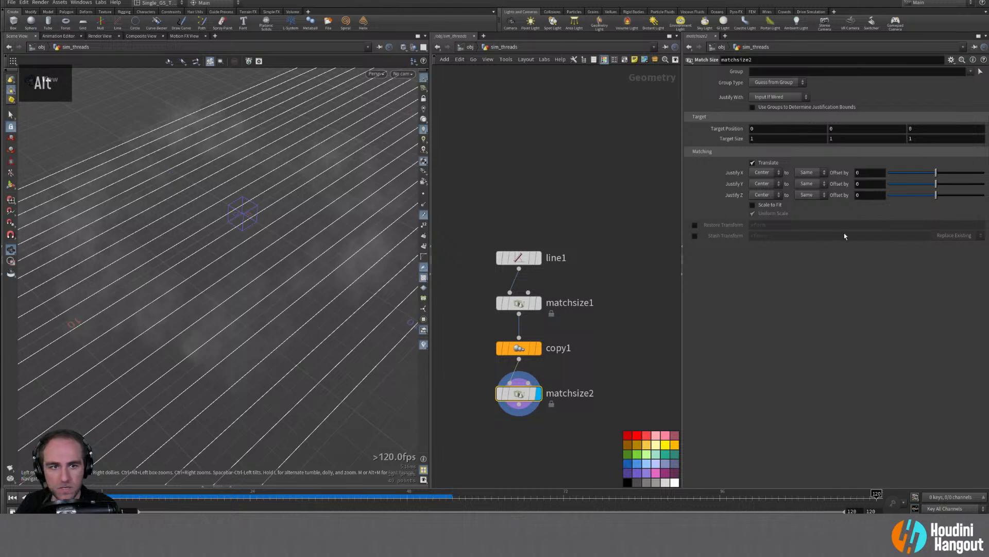
Step: Set the Justify Z offset of matchsize2 to 1.4 and the total number of copies in copy1 to 25
left_click_drag(937, 195, 984, 195)
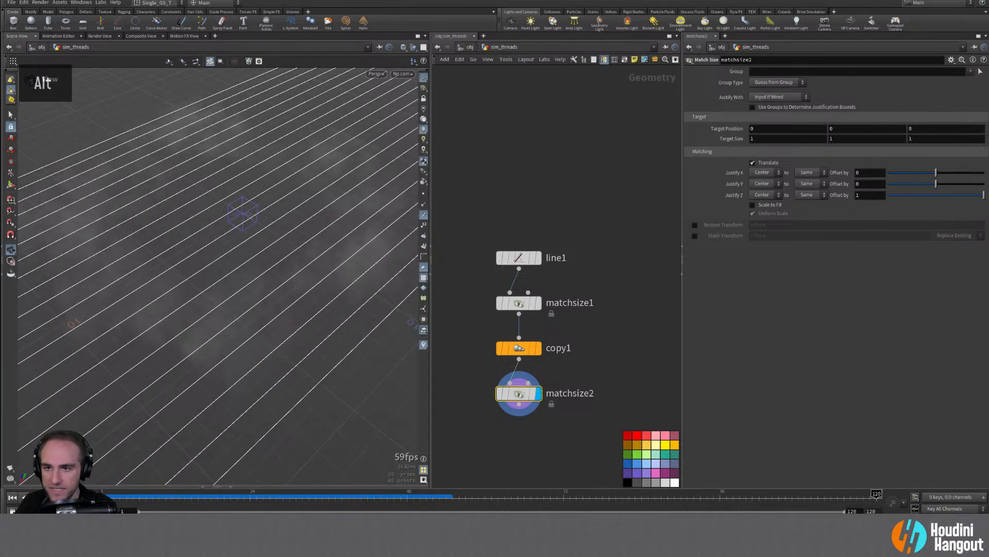
middle_click_drag(873, 195, 894, 196)
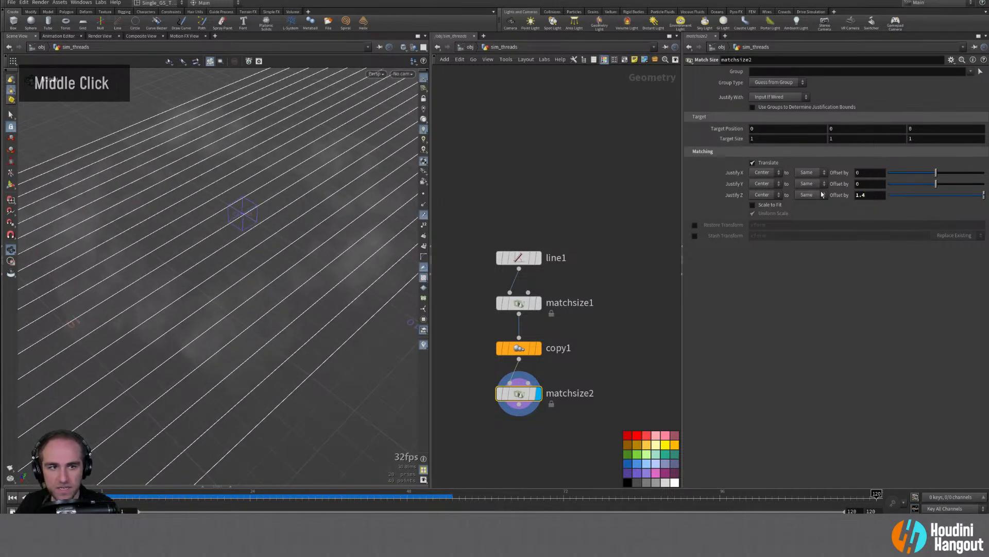
left_click(518, 348)
middle_click_drag(759, 94, 787, 98)
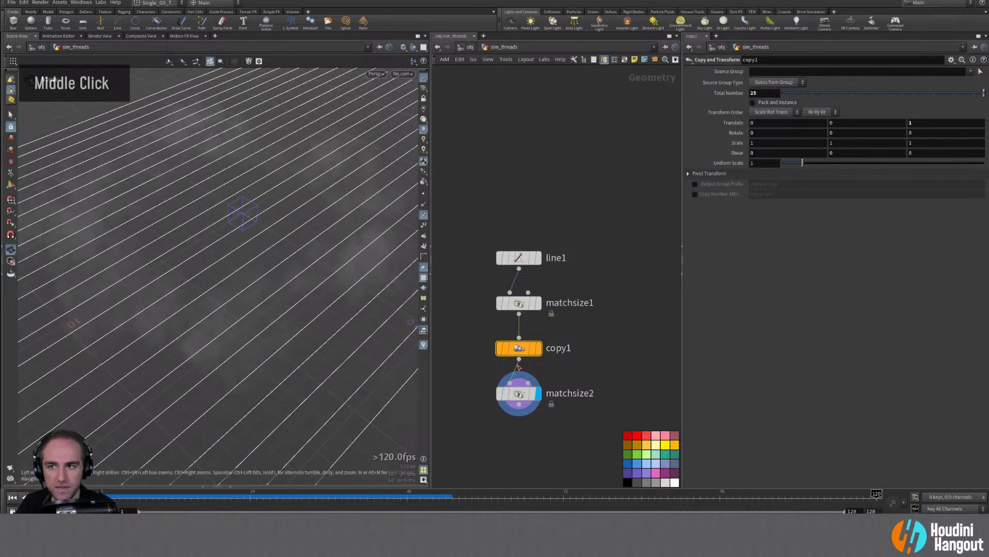
Step: Increase the Justify Z offset of matchsize2 to 2.4
left_click(523, 394)
middle_click_drag(867, 196, 911, 194)
middle_click_drag(257, 216, 265, 232, "alt")
right_click_drag(265, 233, 273, 235, "alt")
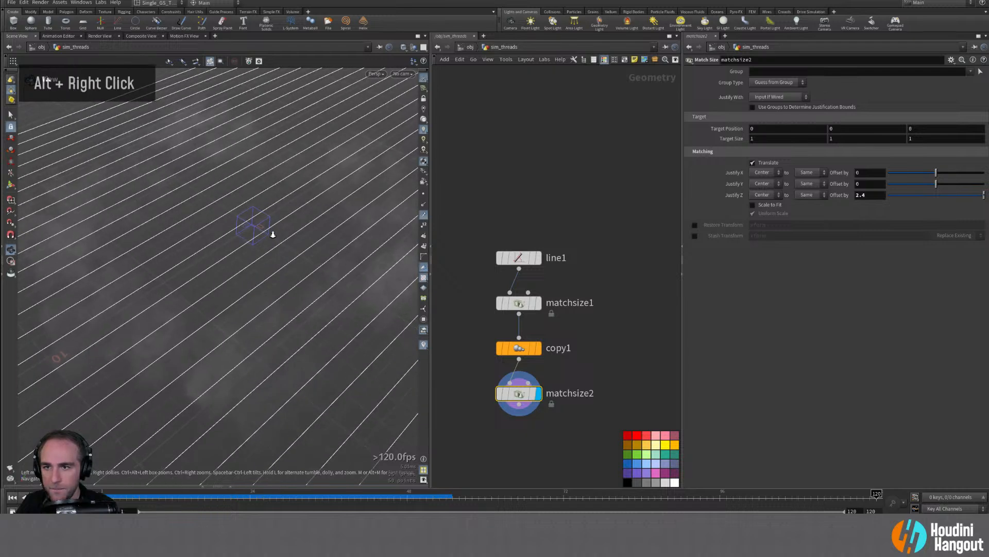
left_click_drag(273, 234, 271, 181, "alt")
middle_click_drag(271, 181, 275, 158, "alt")
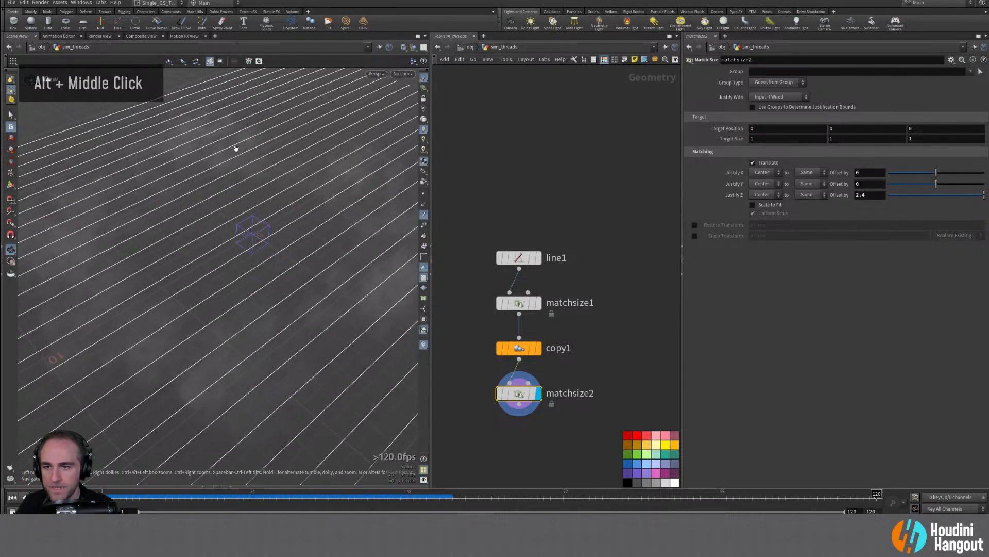
right_click_drag(281, 243, 243, 249, "alt")
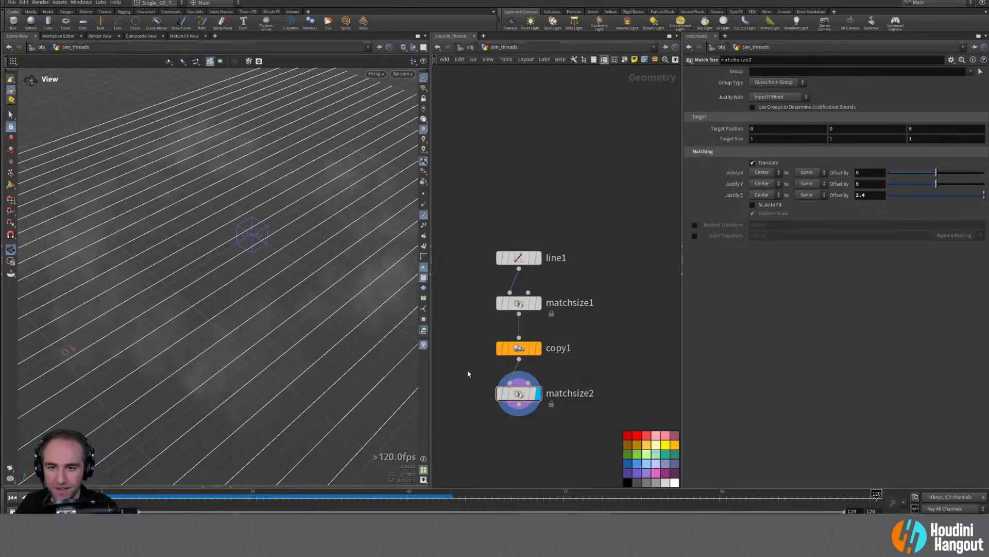
Step: Create a camera from the current view and place its node below sim_threads
key("ctrl")
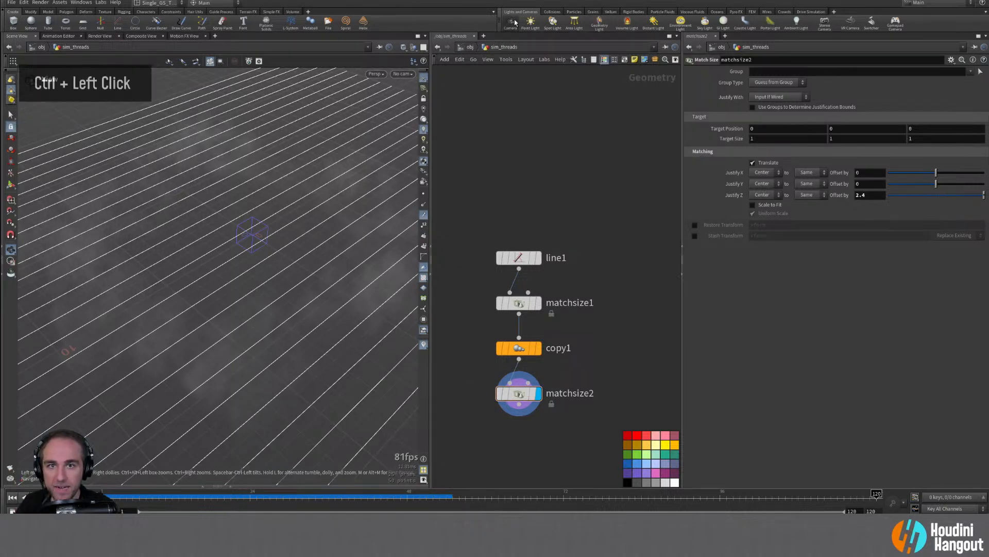
left_click(515, 23, "ctrl")
left_click_drag(532, 264, 472, 305)
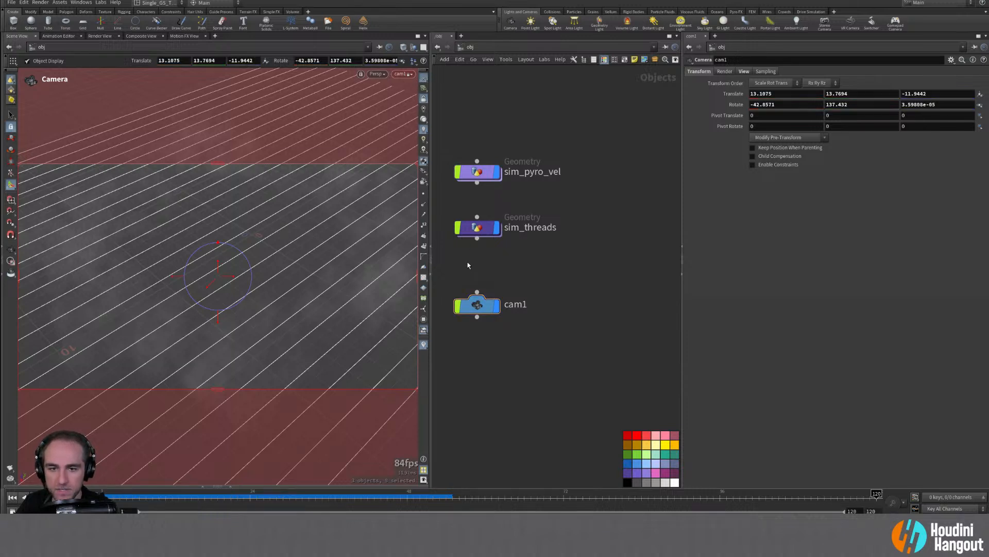
Step: Return to the network inside sim_threads
double_click(477, 227)
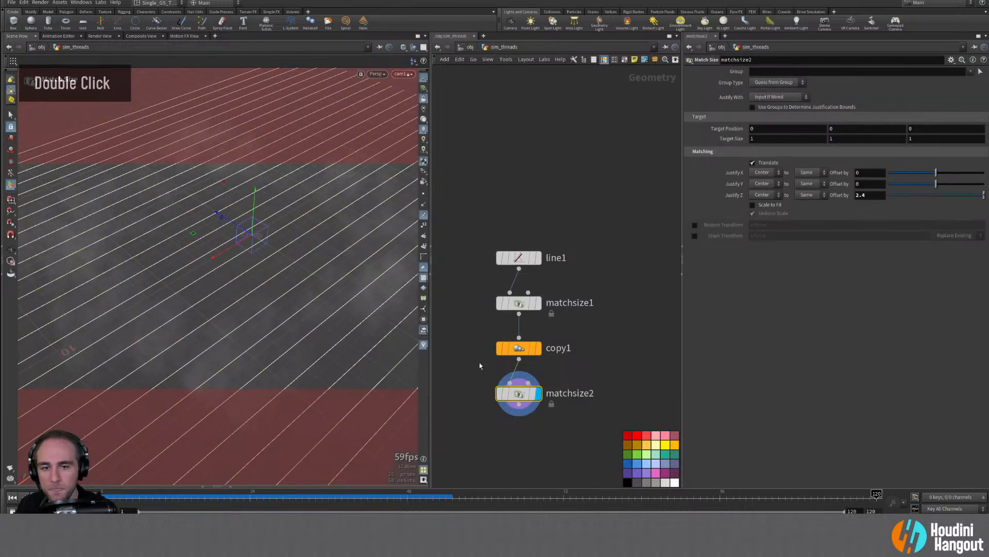
middle_click_drag(490, 356, 476, 370)
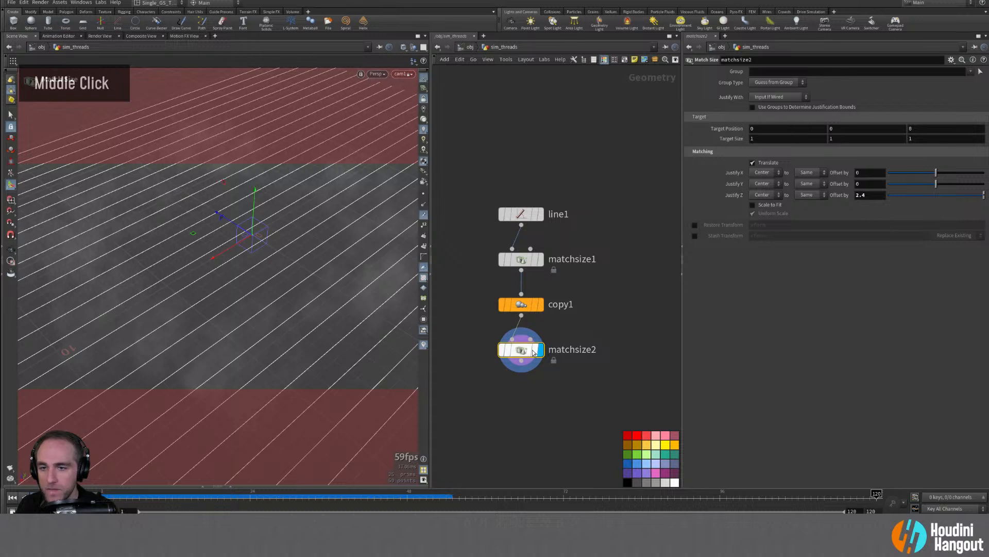
mouse_move(525, 349)
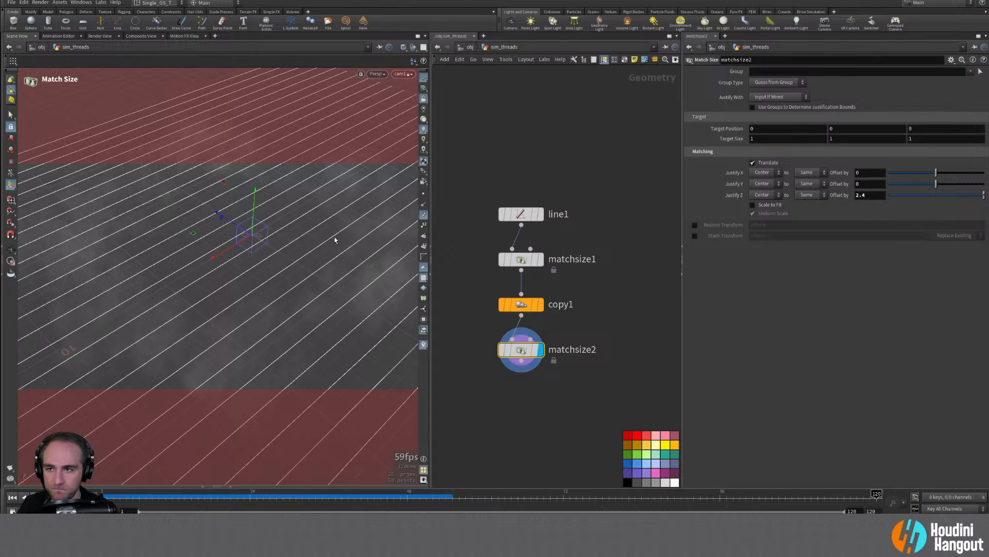
right_click_drag(334, 239, 364, 250, "alt")
middle_click_drag(365, 249, 316, 258, "alt")
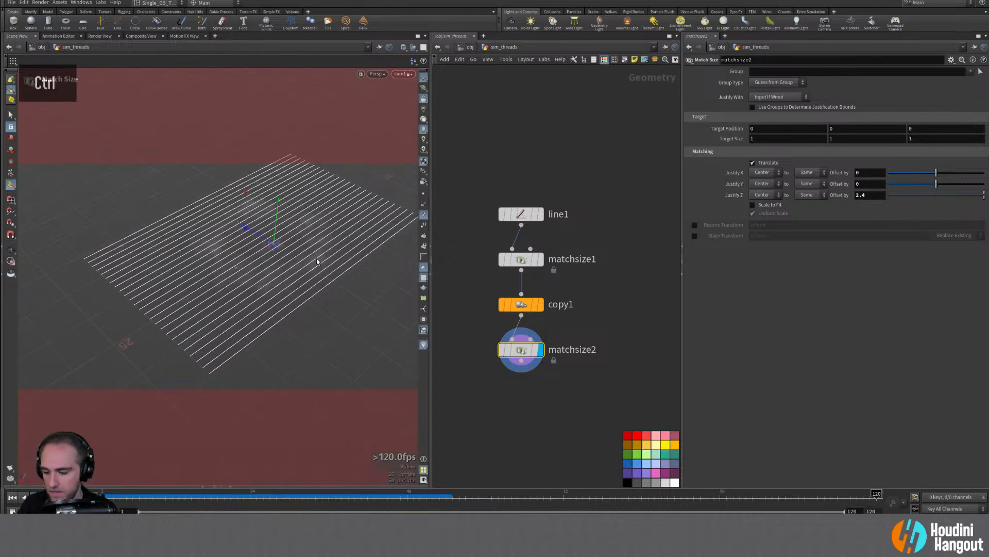
key("ctrl+z")
key("ctrl+z")
Step: Add a Resample node after matchsize2 and make it the displayed node
right_click_drag(265, 280, 289, 258, "alt")
left_click_drag(289, 258, 217, 285, "alt")
middle_click_drag(217, 285, 251, 258, "alt")
mouse_move(251, 257)
right_mouse_down("alt")
mouse_move(287, 192)
mouse_move(326, 205)
mouse_move(294, 236)
mouse_move(248, 240)
right_mouse_up("alt")
middle_click_drag(247, 240, 243, 238, "alt")
left_click_drag(243, 239, 73, 269, "alt")
key("Tab")
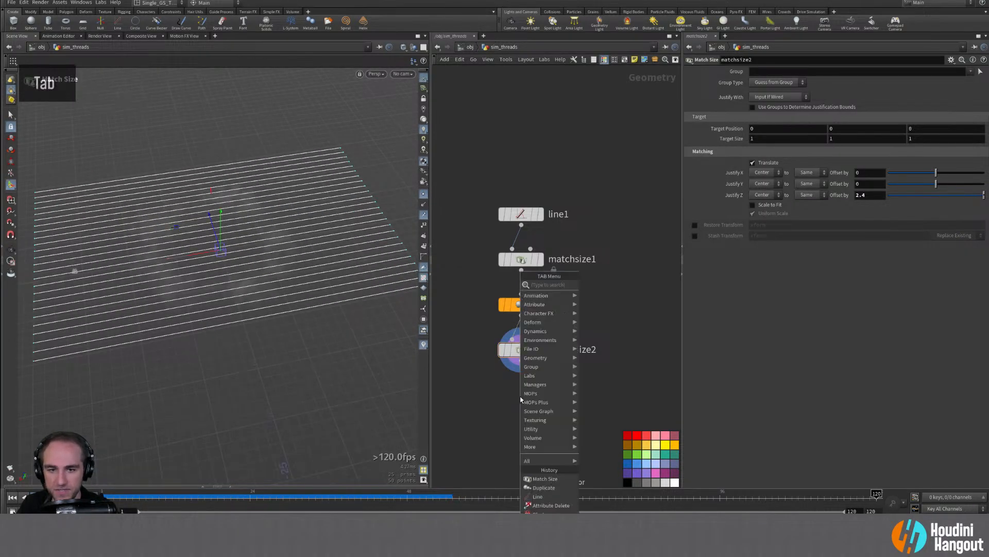
type("resample")
key("Return")
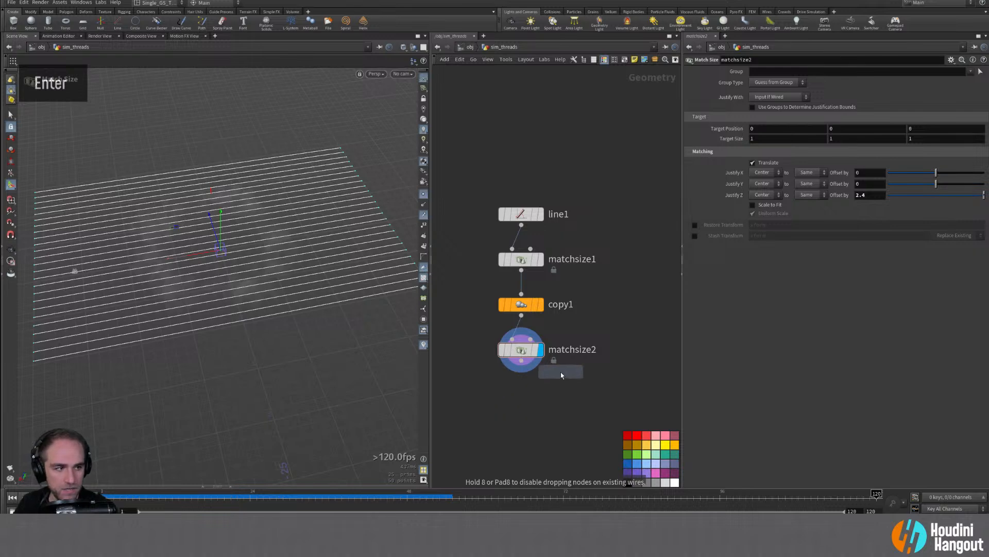
left_click(521, 369)
left_click(540, 394)
Step: Set the maximum segment length of resample1 to 0.5
left_click_drag(202, 267, 243, 258, "alt")
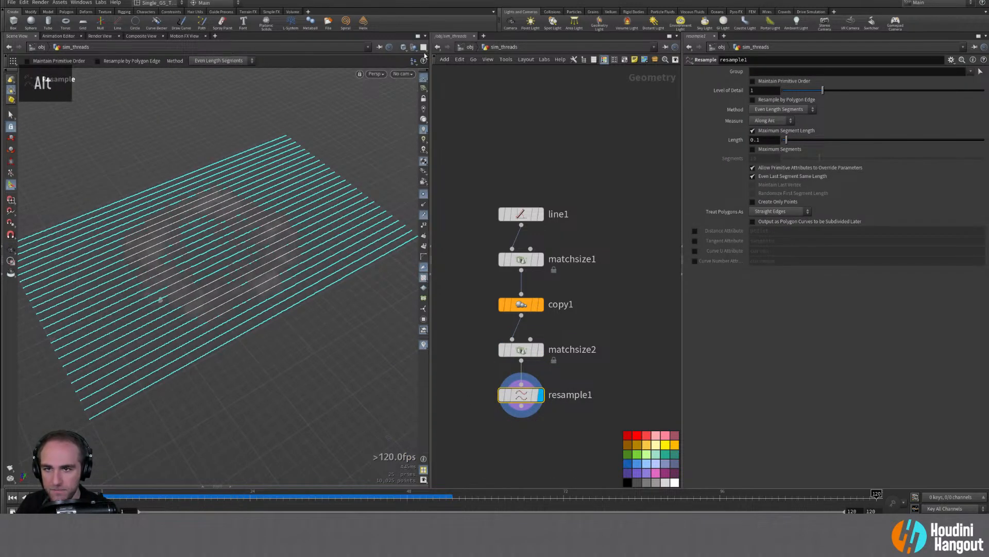
key("Escape")
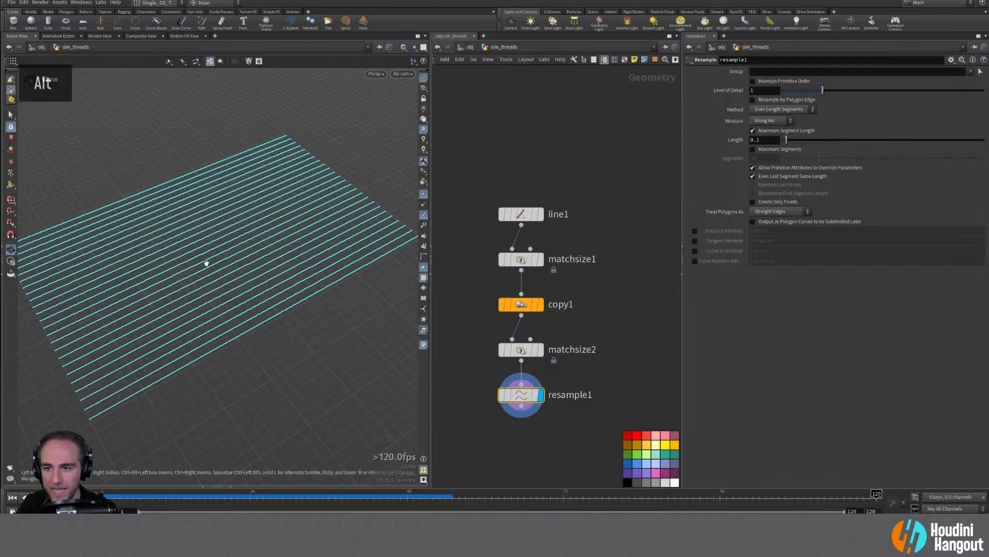
right_click_drag(207, 263, 241, 248, "alt")
left_click_drag(240, 248, 194, 259, "alt")
right_click_drag(195, 259, 241, 268, "alt")
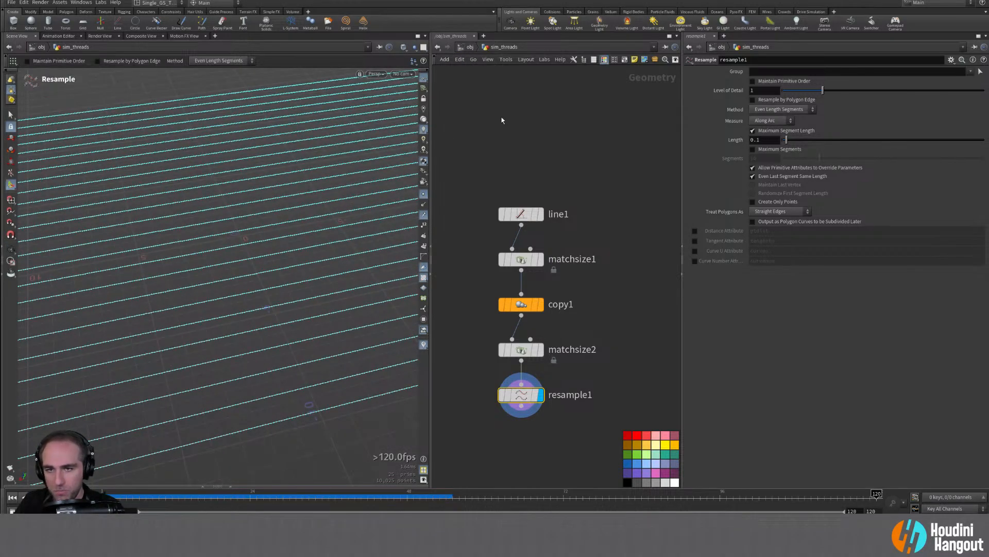
left_click(755, 140)
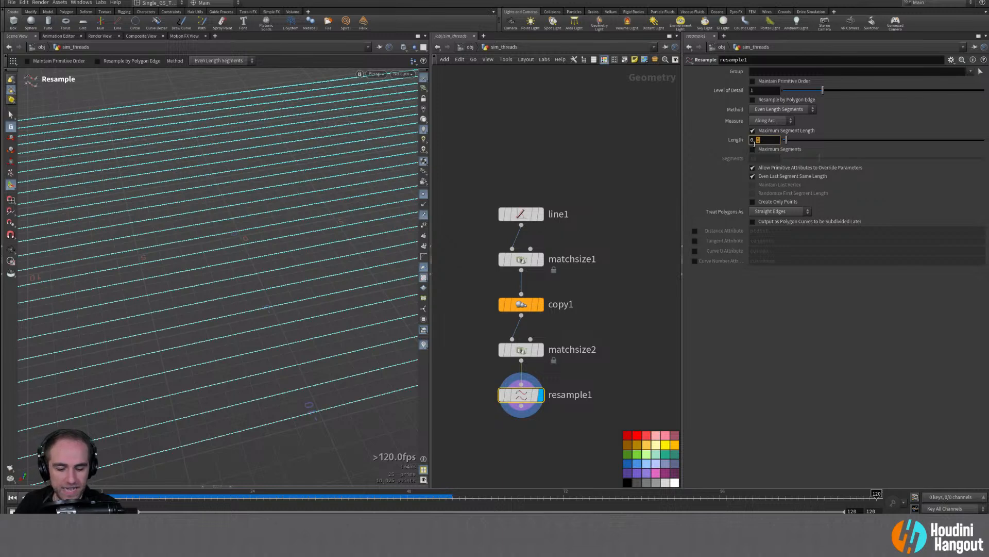
type("5")
key("Return")
left_click_drag(153, 239, 183, 243, "alt")
key("Return")
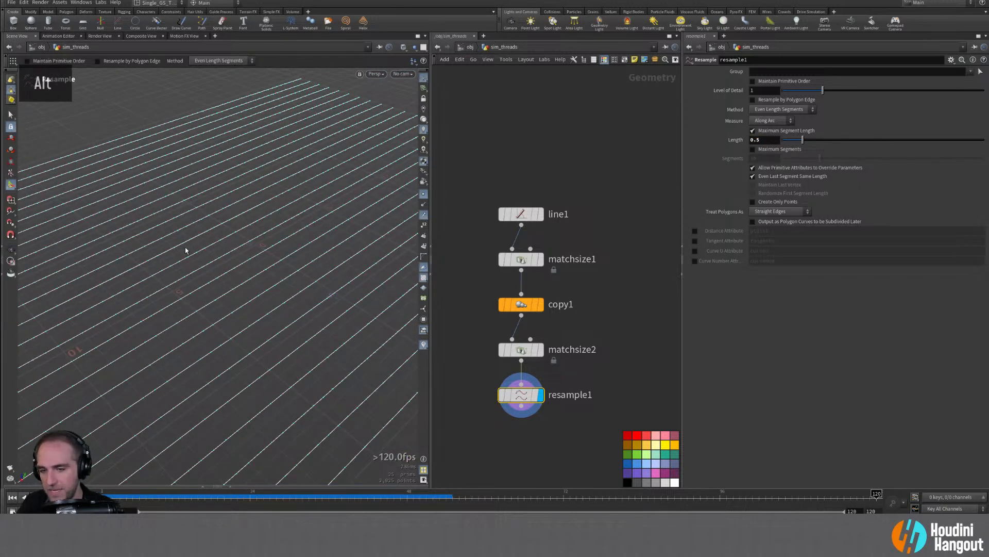
Step: Set the viewport's point marker size to 5 in the display options and inspect the points along the lines
key("d")
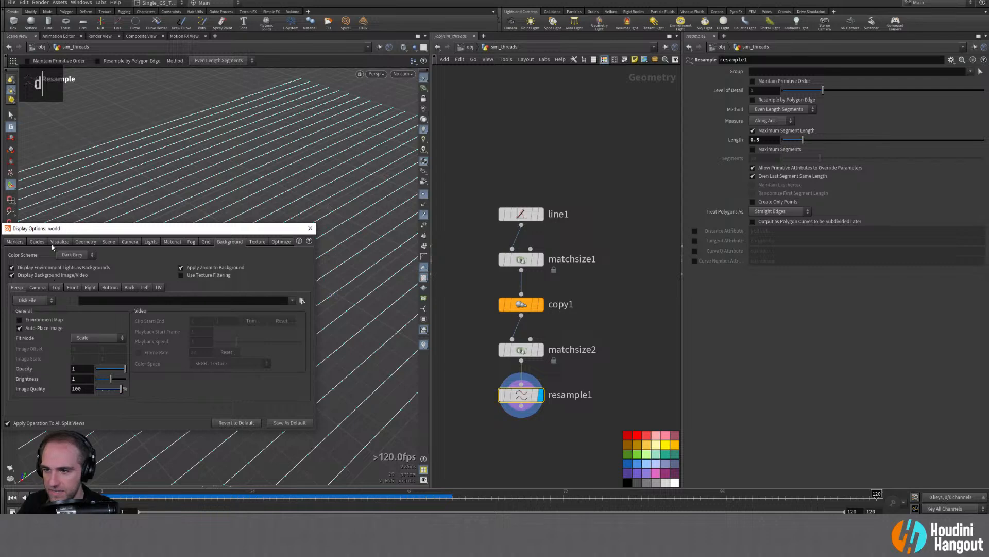
left_click(37, 241)
double_click(192, 347)
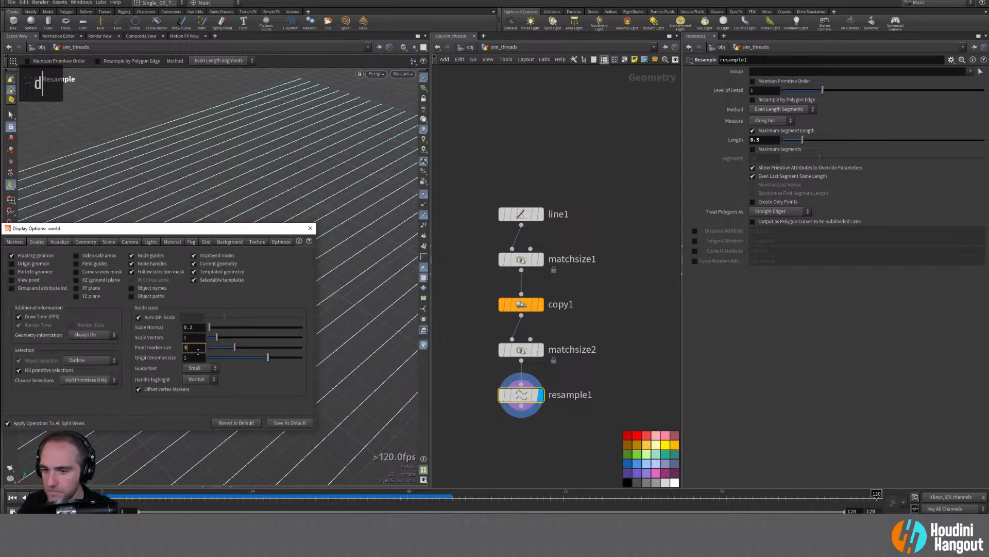
type("5")
key("Return")
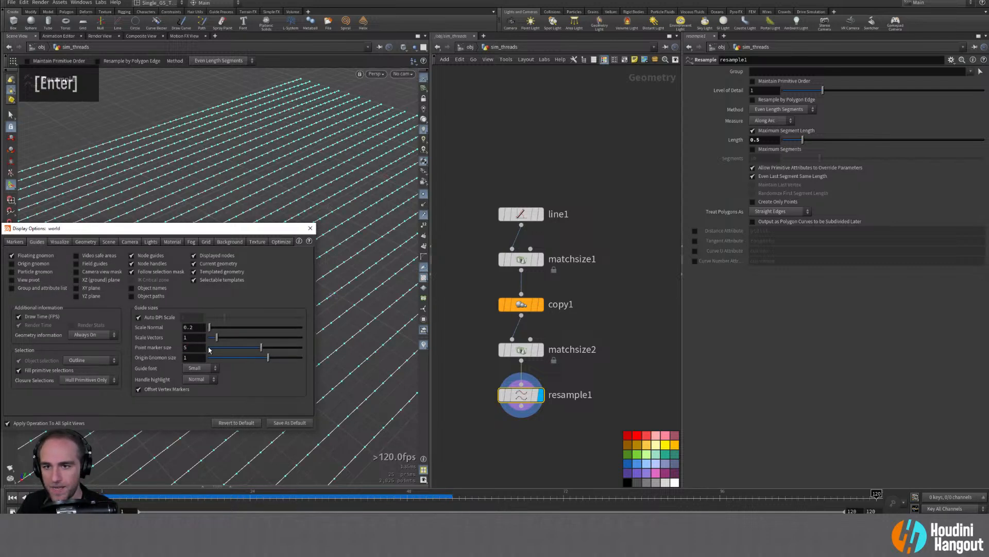
left_click(311, 228)
right_click_drag(216, 309, 188, 330, "alt")
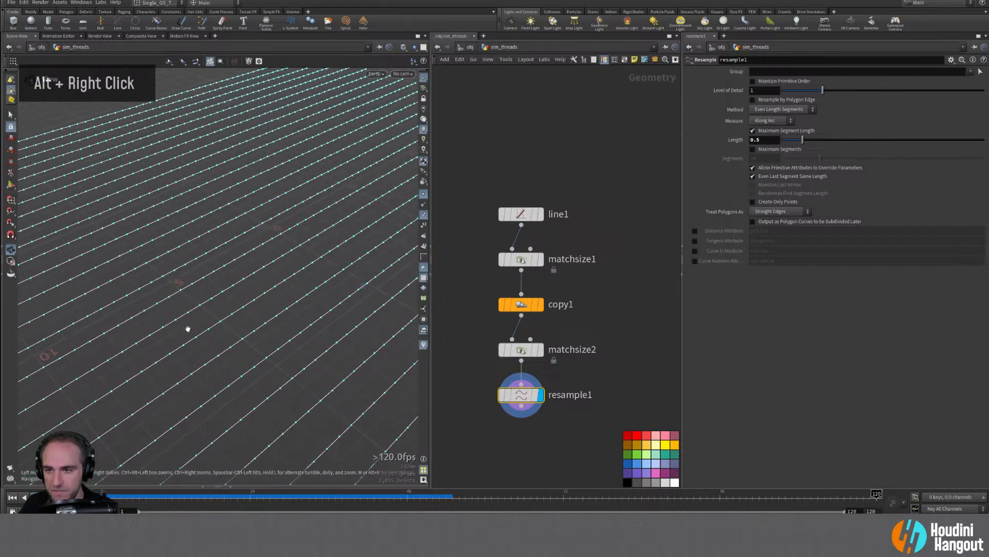
left_click_drag(188, 330, 172, 326, "alt")
middle_click_drag(215, 289, 175, 348, "alt")
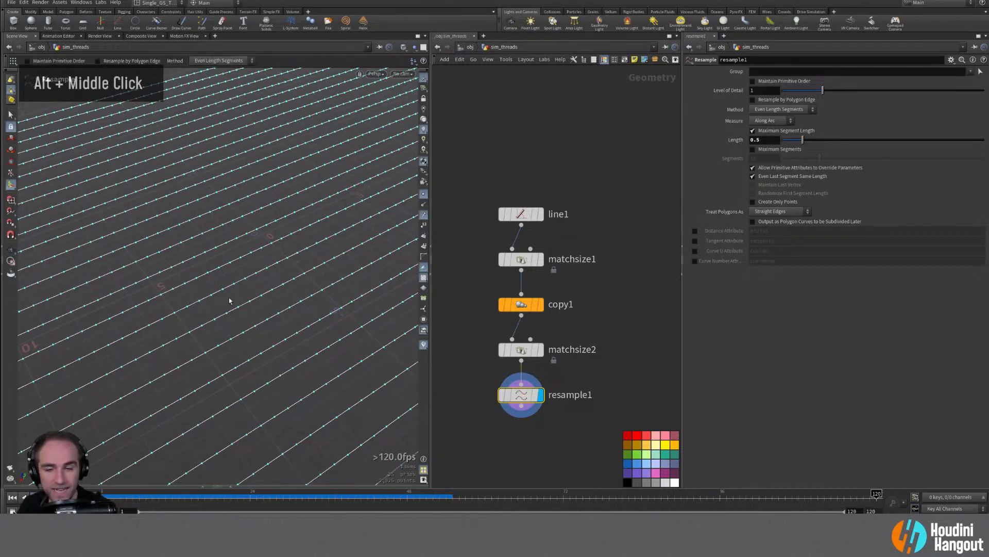
left_click_drag(239, 305, 193, 318, "alt")
right_click_drag(192, 318, 174, 327, "alt")
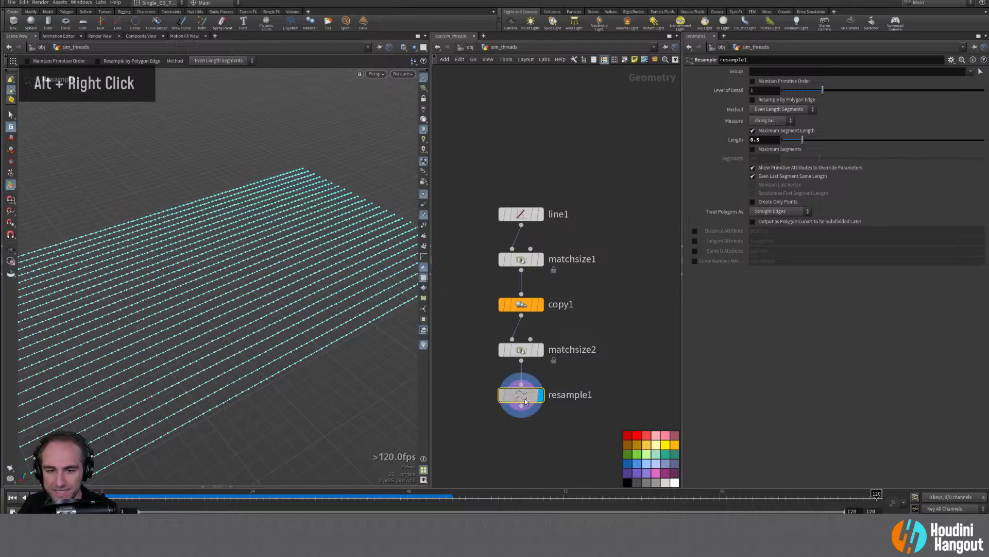
Step: Tidy the node chain from line1 to resample1 and shift it to free space below resample1
left_click_drag(482, 158, 567, 417)
key("a")
key("a")
key("a")
key("a")
key("a")
key("a")
left_click_drag(521, 213, 535, 153)
left_click(453, 348)
Step: Examine the resampled lines and the spacing of their points from several angles
right_click_drag(246, 369, 234, 322, "alt")
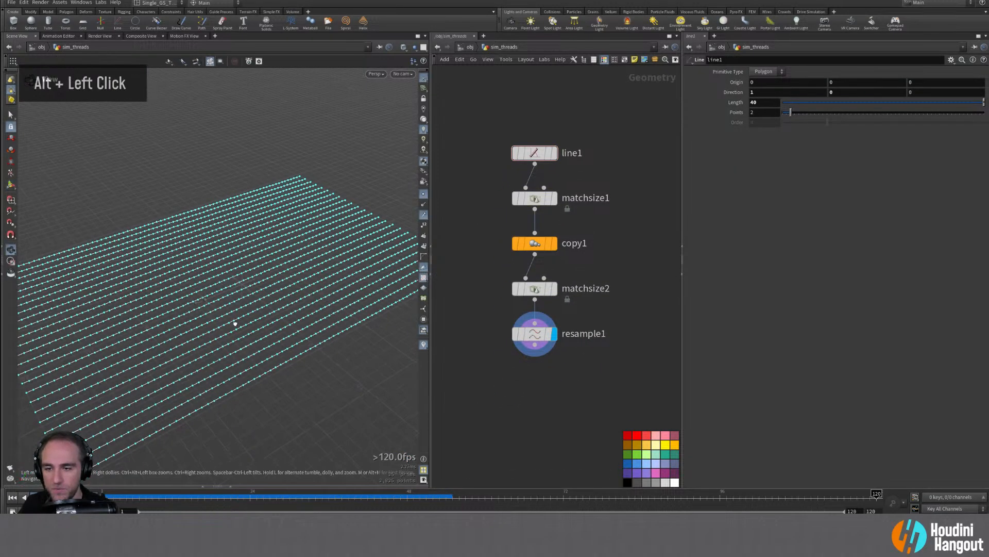
left_click_drag(234, 323, 244, 355, "alt")
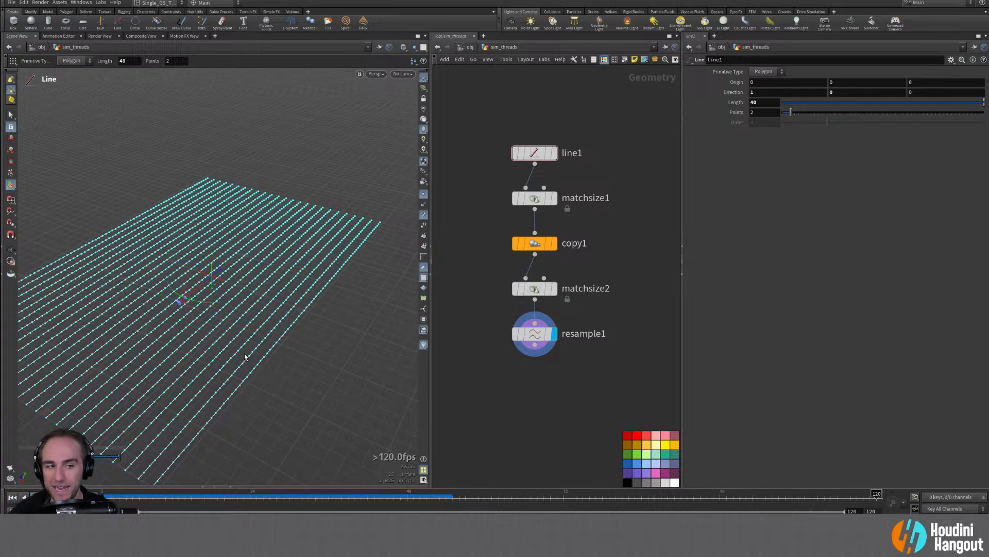
middle_click_drag(245, 356, 226, 338, "alt")
right_click_drag(227, 337, 216, 320, "alt")
mouse_move(216, 320)
middle_mouse_down("alt")
mouse_move(200, 307)
mouse_move(208, 311)
middle_mouse_up("alt")
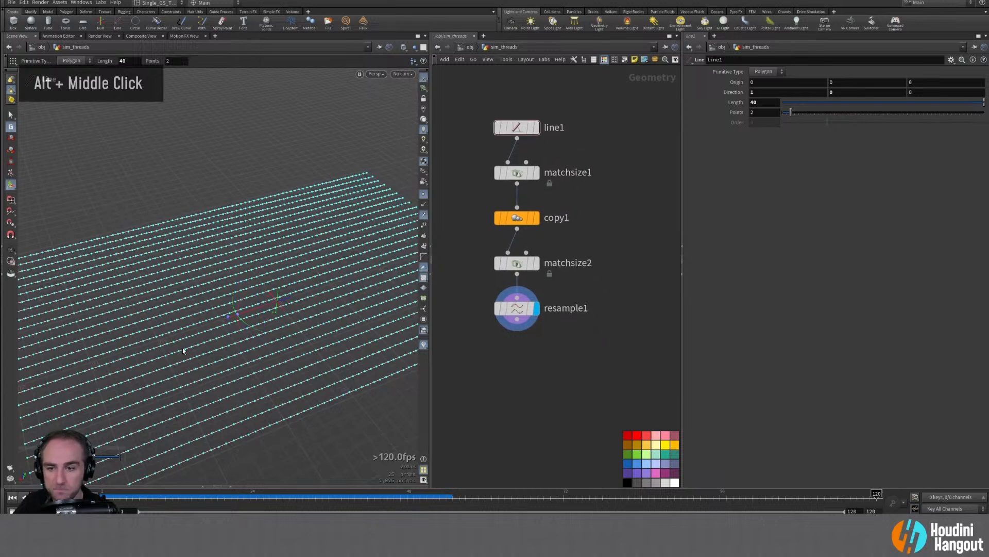
left_click_drag(208, 311, 250, 257, "alt")
middle_click_drag(250, 258, 241, 199, "alt")
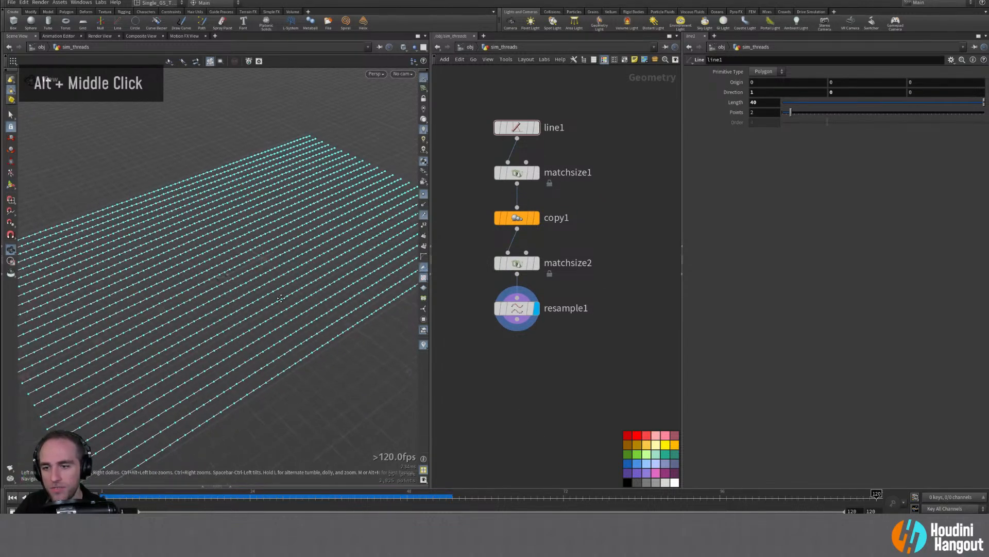
key("Return")
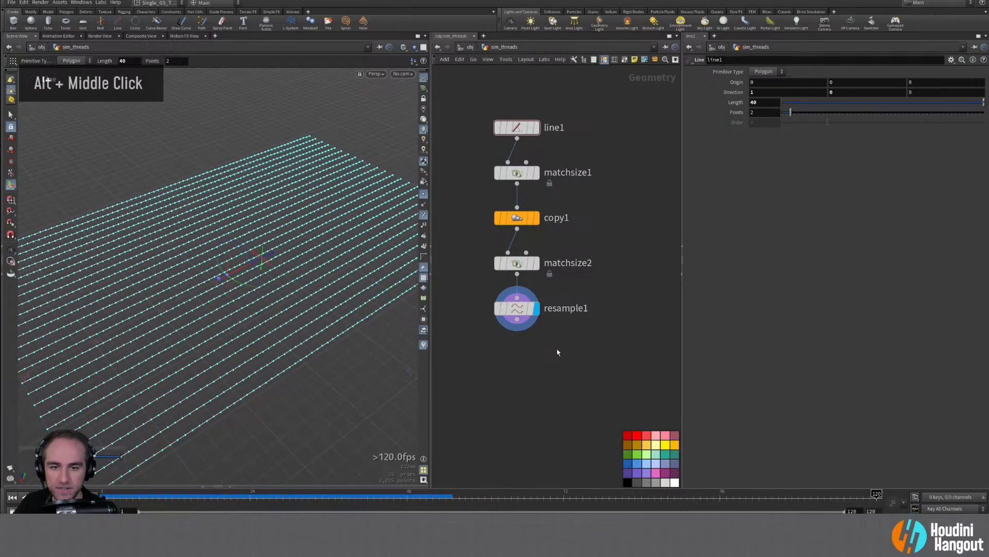
Step: Add a Vellum Configure Hair node, wire resample1 into its first input and make it the displayed node
key("Tab")
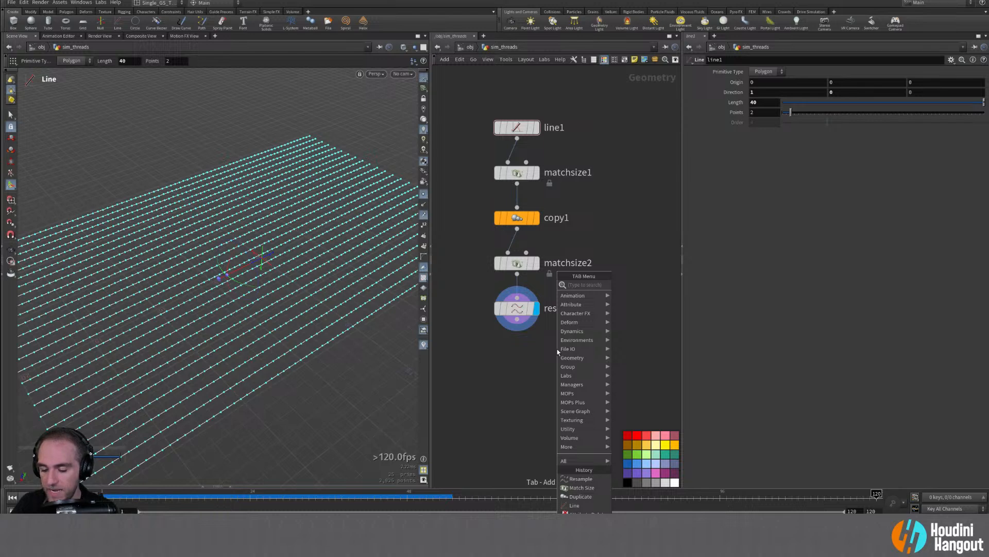
type("vellum hair")
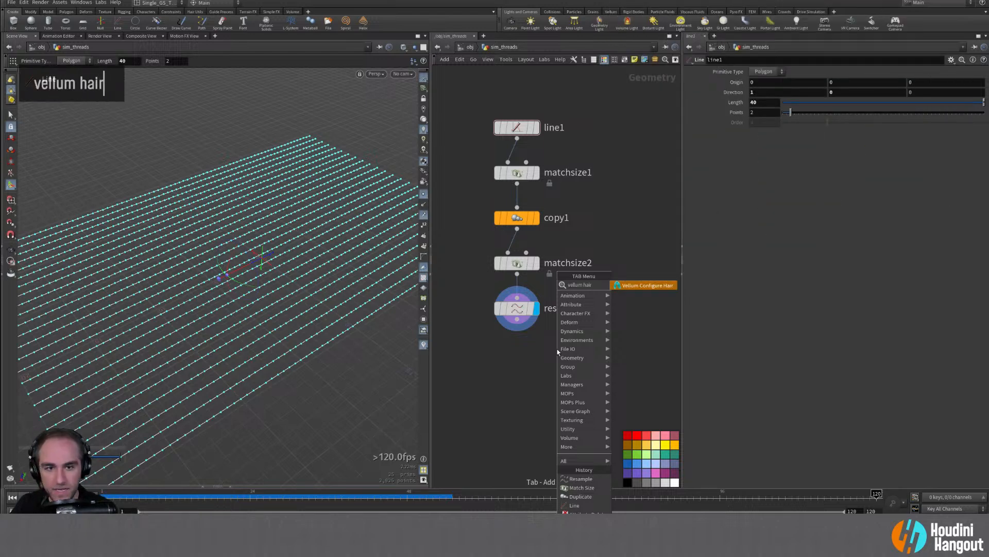
key("Return")
double_click(551, 376)
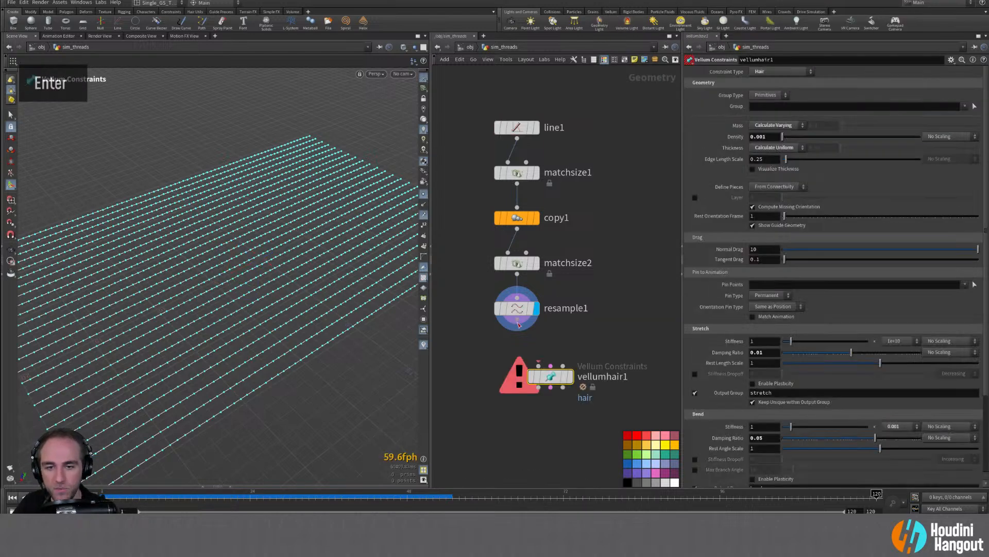
left_click_drag(551, 380, 518, 390)
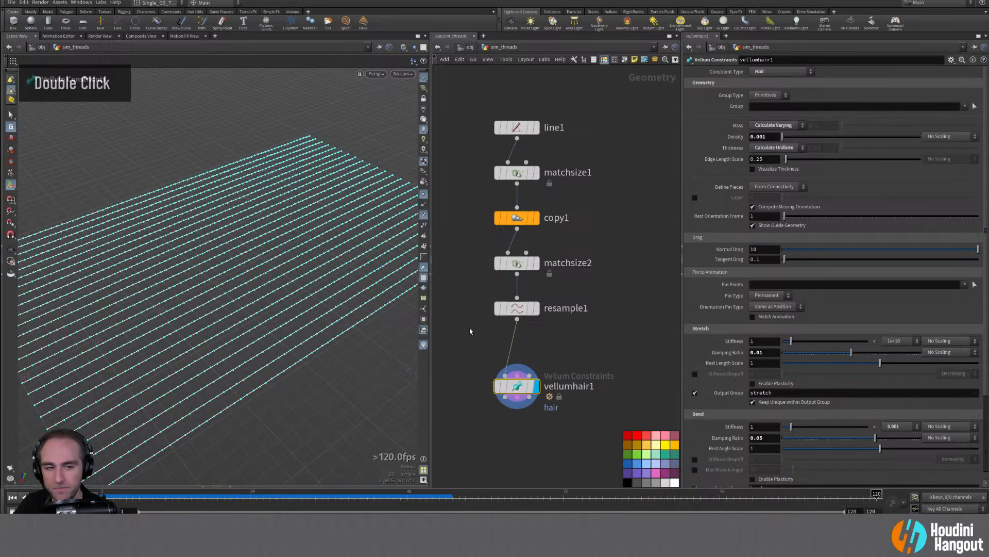
Step: Turn on Visualize Thickness for vellumhair1 and inspect the thickness spheres along the lines
left_click(752, 169)
right_click_drag(289, 396, 393, 287, "alt")
mouse_move(327, 336)
left_mouse_down("alt")
mouse_move(379, 309)
mouse_move(309, 335)
left_mouse_up("alt")
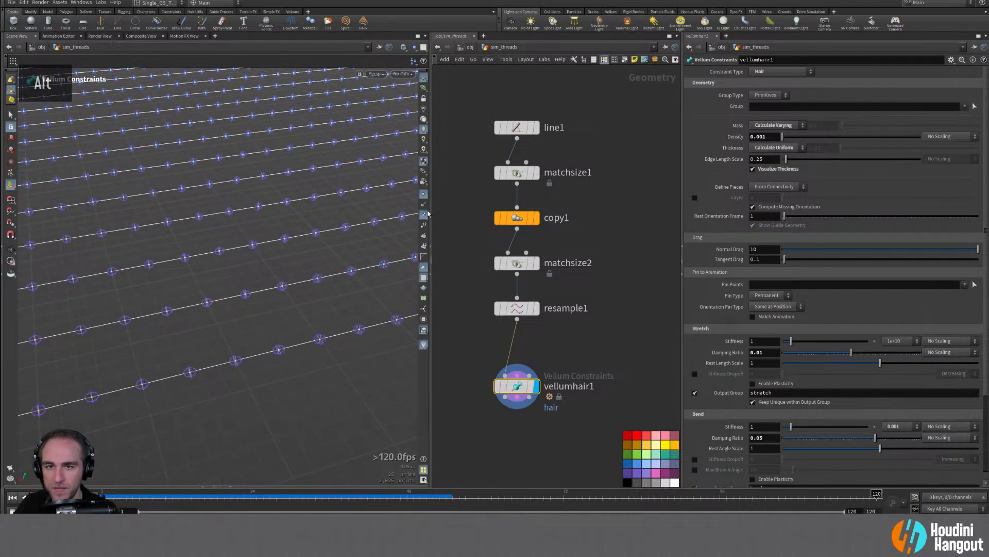
mouse_move(302, 333)
left_mouse_down("alt")
mouse_move(303, 344)
mouse_move(342, 327)
mouse_move(309, 335)
left_mouse_up("alt")
right_click_drag(310, 335, 236, 320, "alt")
middle_click_drag(236, 320, 252, 308, "alt")
left_click_drag(252, 308, 223, 266, "alt")
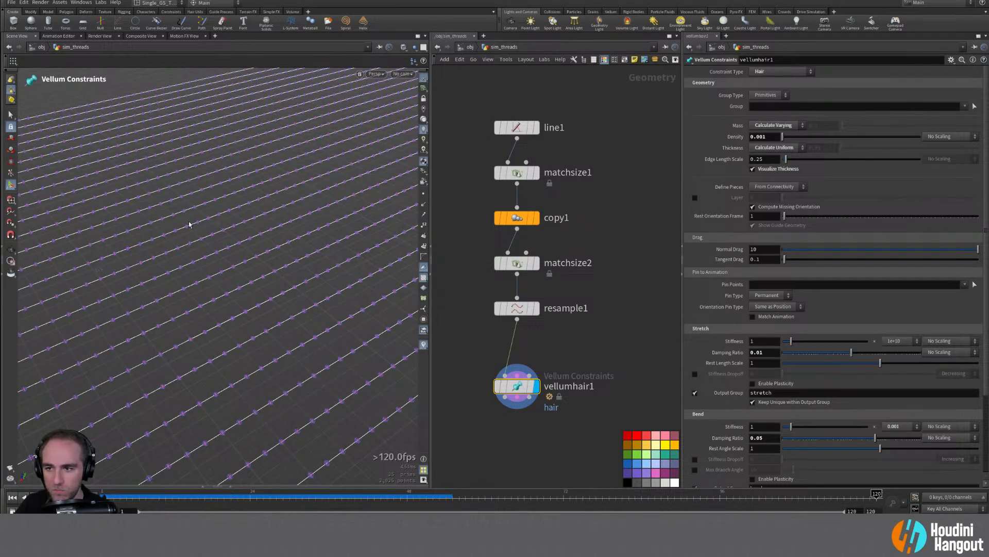
right_click_drag(205, 221, 221, 227, "alt")
left_click_drag(221, 227, 243, 226, "alt")
middle_click_drag(242, 226, 240, 337, "alt")
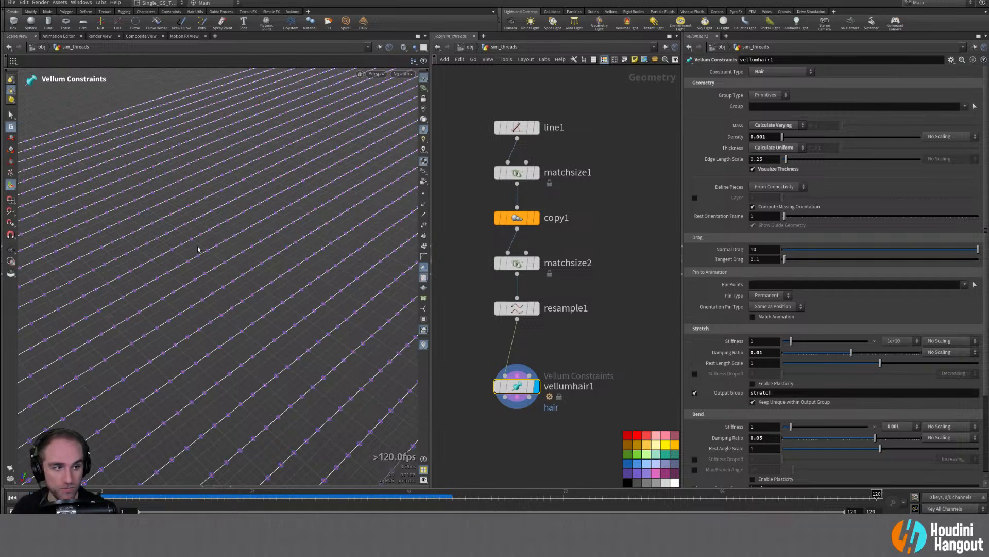
Step: Rename the vellumhair1 node to config_threads
middle_click_drag(601, 451, 591, 367)
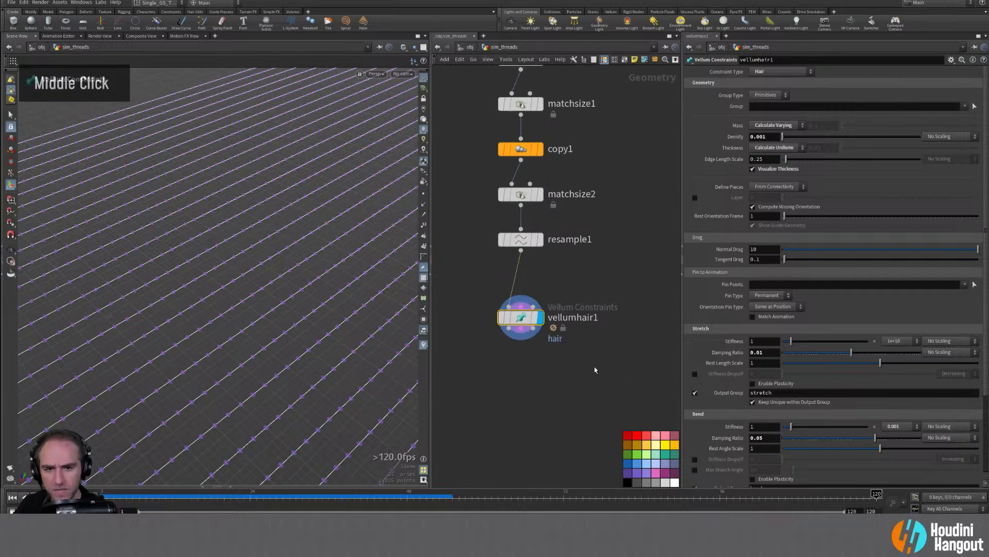
double_click(567, 321)
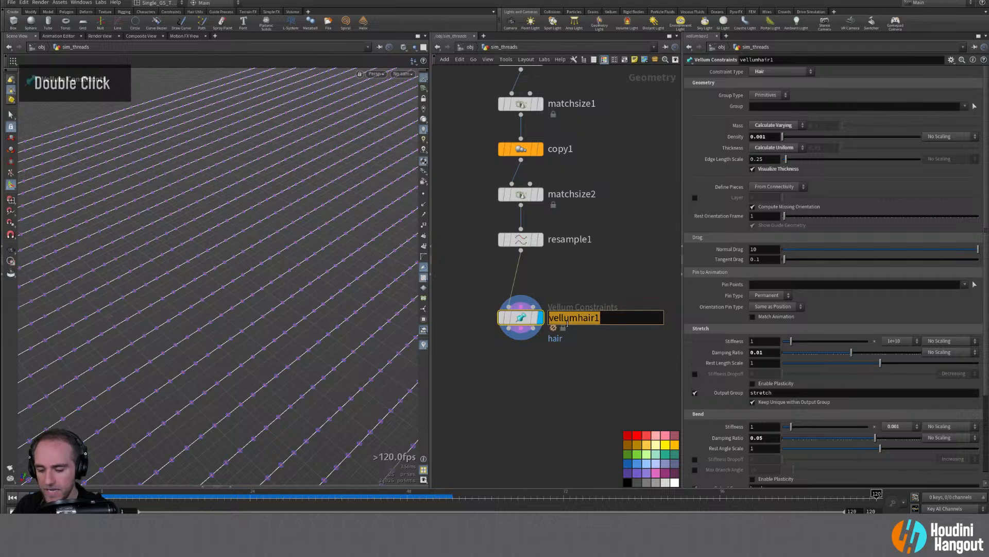
type("congiuf")
key("BackSpace")
key("BackSpace")
key("BackSpace")
type("i")
key("BackSpace")
key("BackSpace")
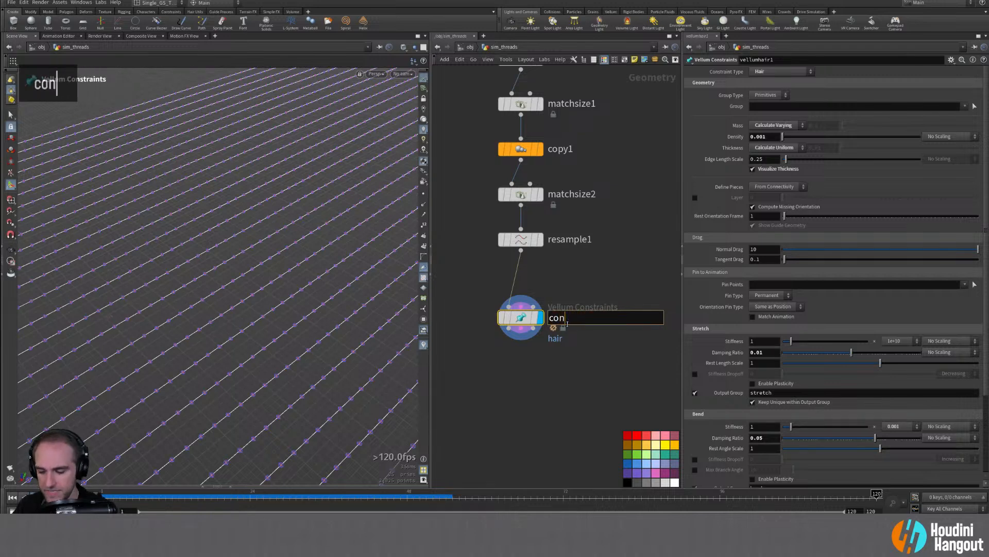
type("fig_")
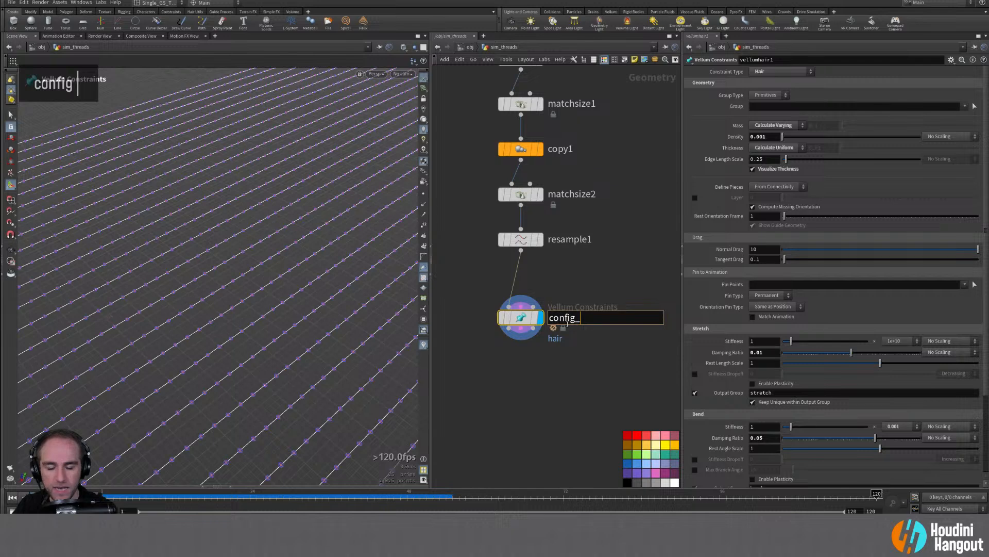
type("threads")
key("Return")
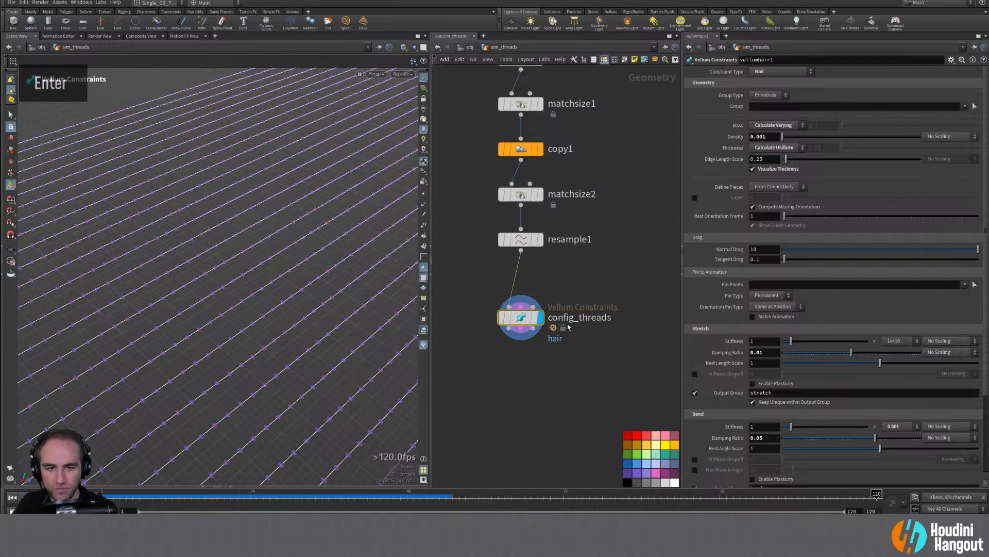
Step: Review the available constraint types for config_threads without choosing a different one
middle_click_drag(493, 435, 498, 415)
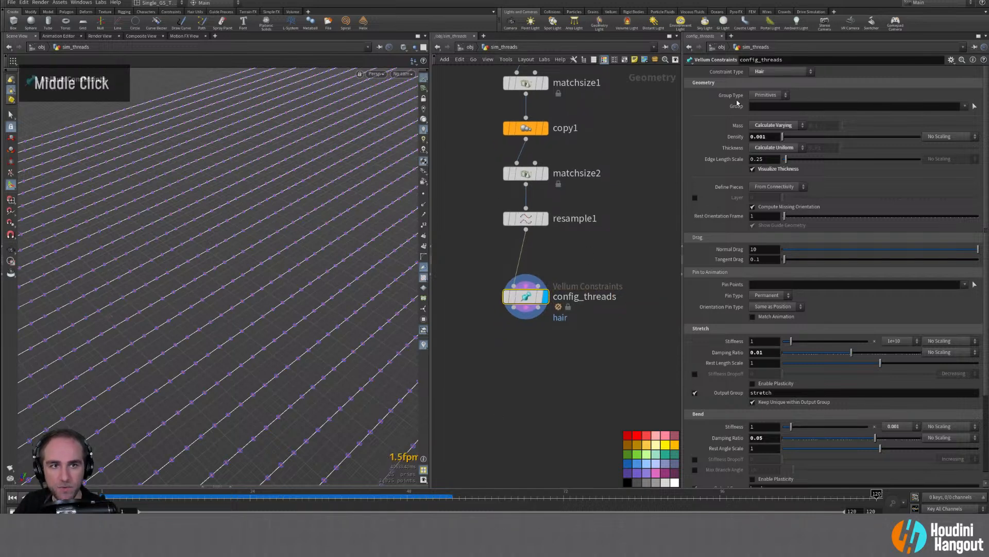
left_click(777, 71)
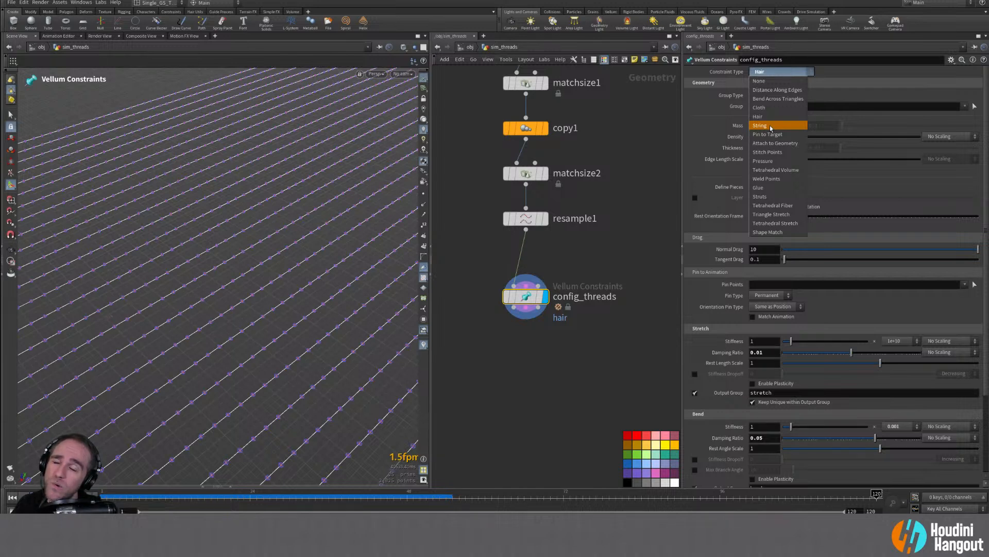
left_click(686, 311)
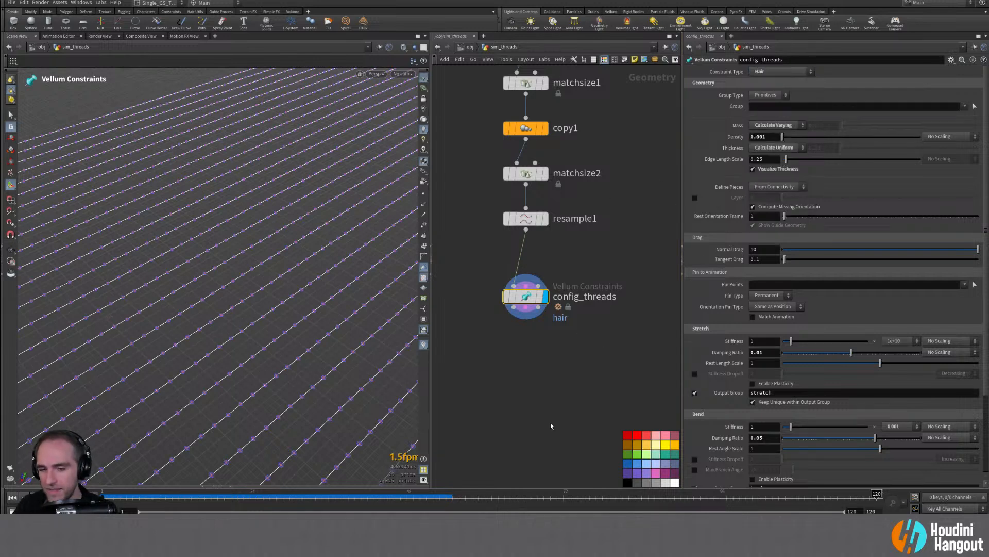
Step: Add a Vellum Solver below config_threads, wire all three config_threads outputs into it and make it the displayed node
key("Tab")
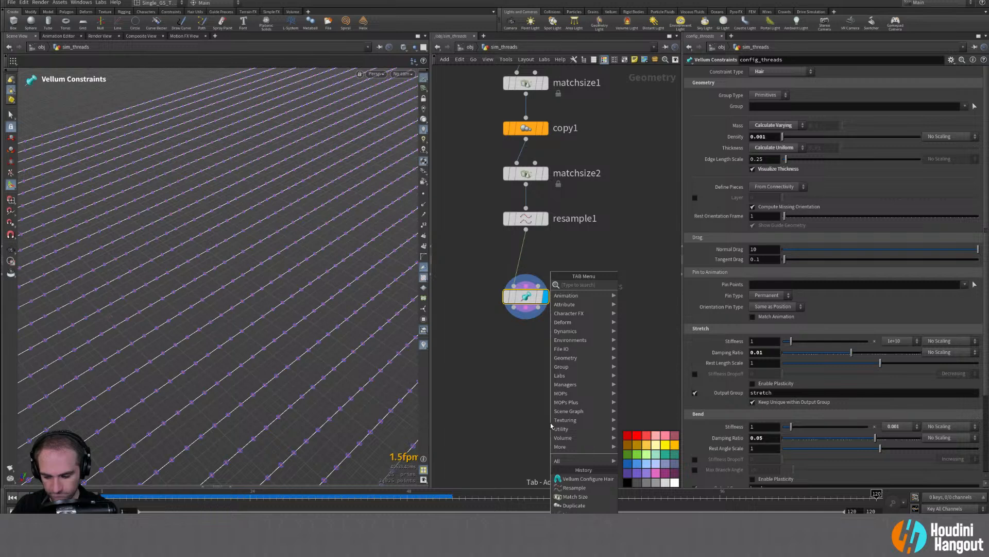
type("vellum sol")
key("Return")
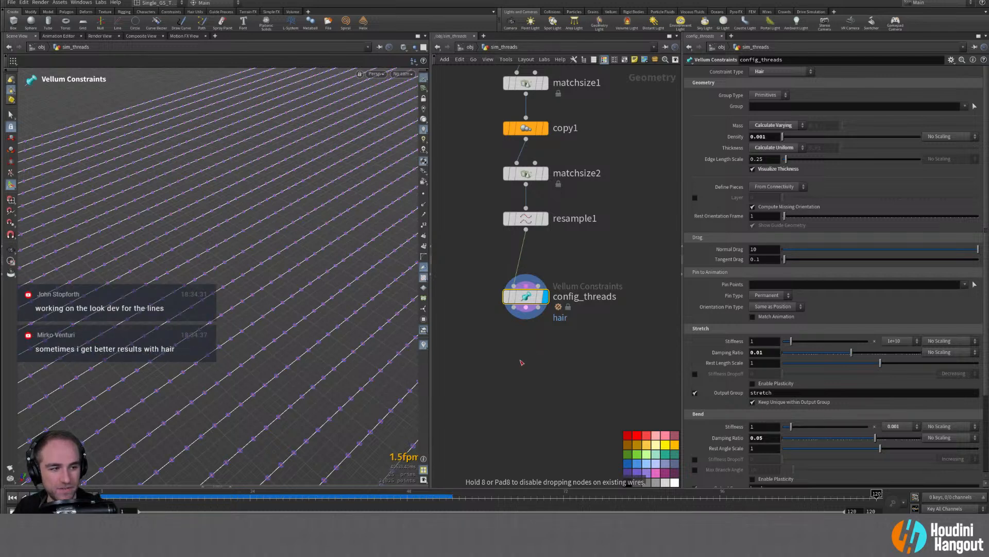
left_click(531, 354)
left_click(545, 345)
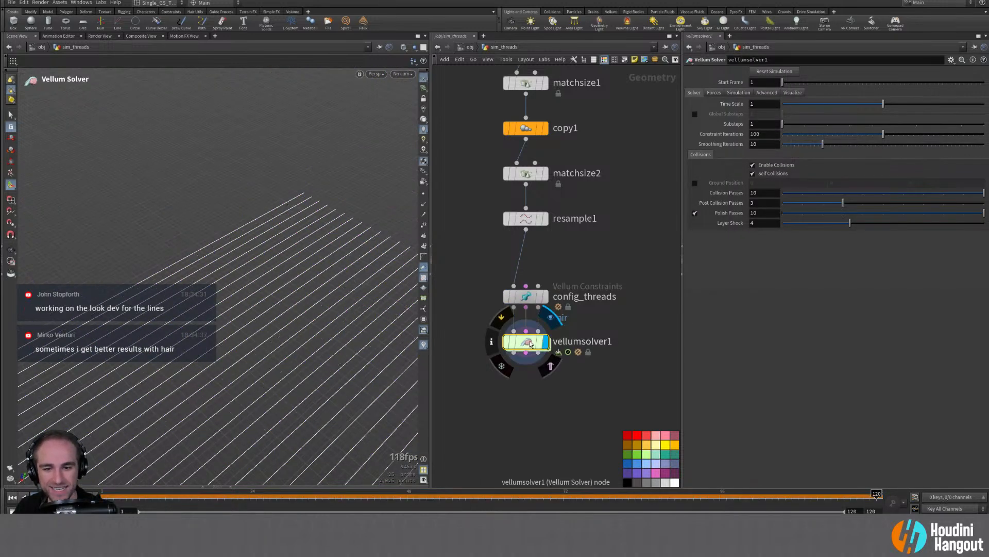
left_click_drag(538, 344, 538, 360)
Step: Compare the thread lines at config_threads and vellumsolver1 in the viewport, ending with vellumsolver1 displayed
middle_click_drag(299, 340, 293, 286, "alt")
right_click_drag(293, 287, 292, 290, "alt")
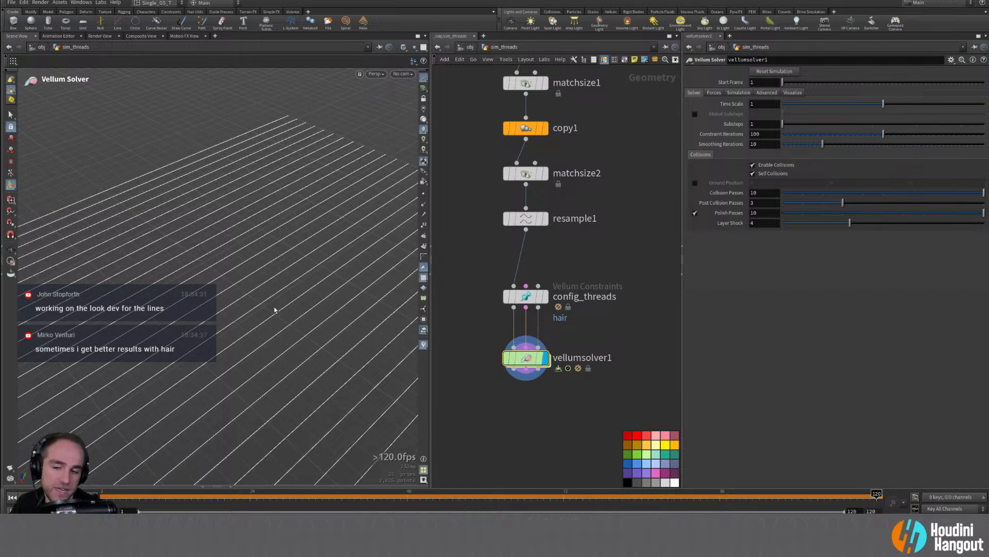
right_click_drag(274, 310, 272, 314, "alt")
middle_click_drag(272, 313, 268, 318, "alt")
left_click_drag(268, 318, 262, 326, "alt")
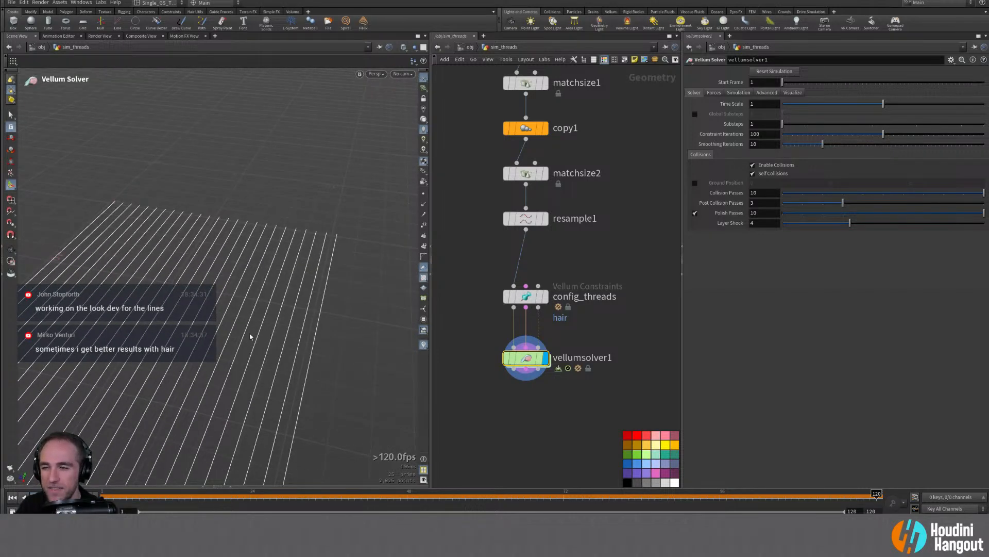
mouse_move(553, 226)
double_click(536, 222)
left_click_drag(324, 270, 309, 257, "alt")
middle_click_drag(309, 258, 278, 258, "alt")
right_click_drag(278, 257, 196, 265, "alt")
left_click_drag(196, 265, 239, 292, "alt")
left_click(545, 297)
double_click(525, 300)
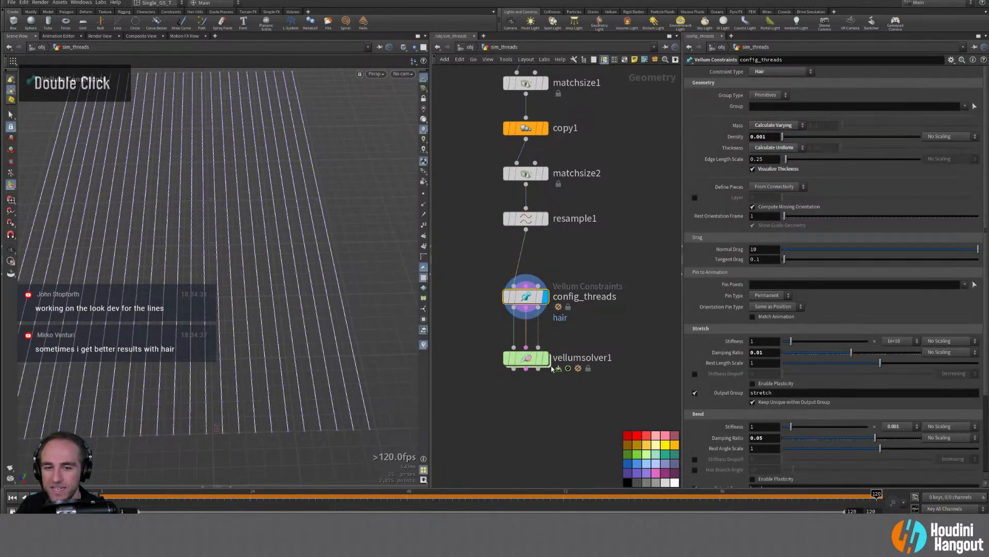
double_click(526, 360)
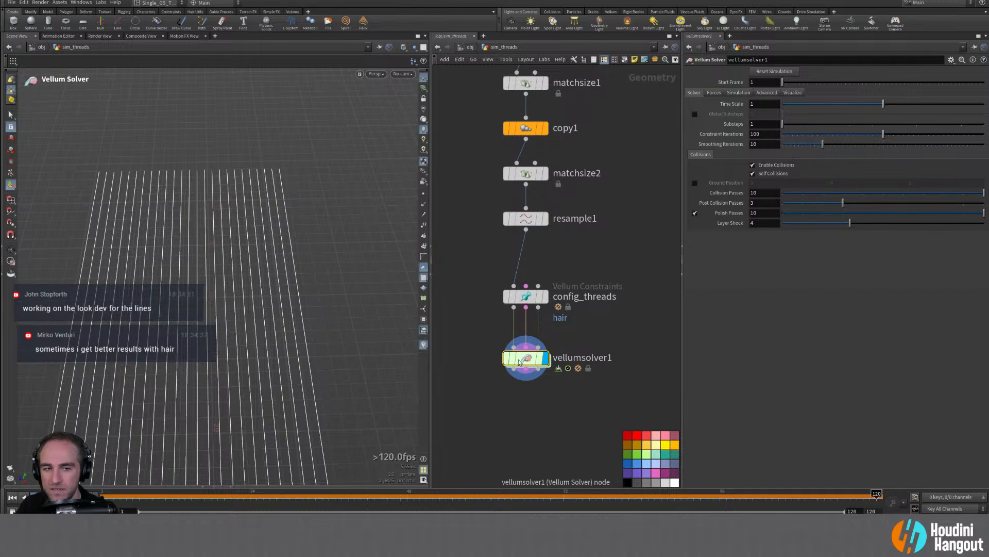
left_click_drag(310, 353, 351, 361, "alt")
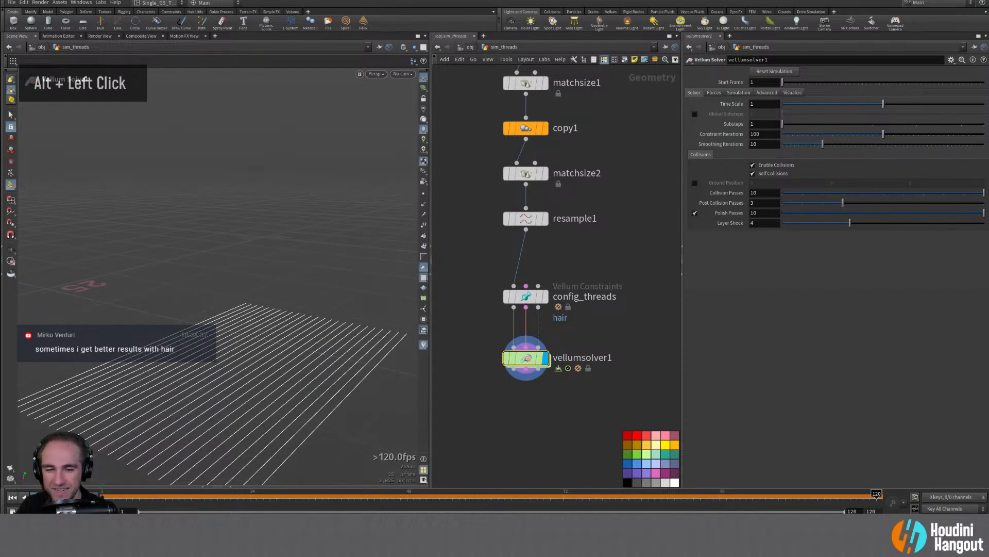
Step: Rewind the timeline to frame 1 and set the Substeps of vellumsolver1 to 2
left_click(11, 497)
left_click_drag(288, 268, 123, 312, "alt")
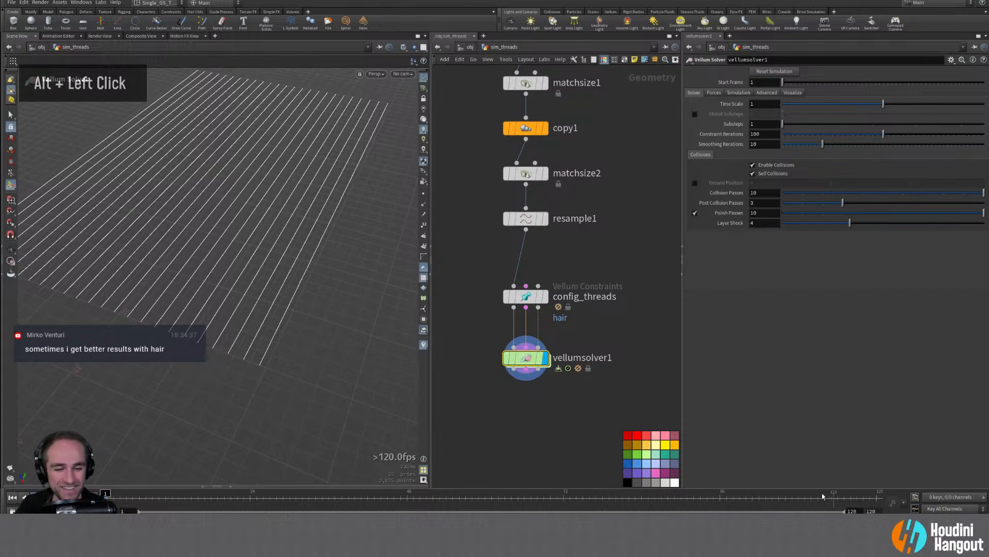
left_click_drag(227, 232, 250, 239, "alt")
middle_click_drag(249, 239, 314, 325, "alt")
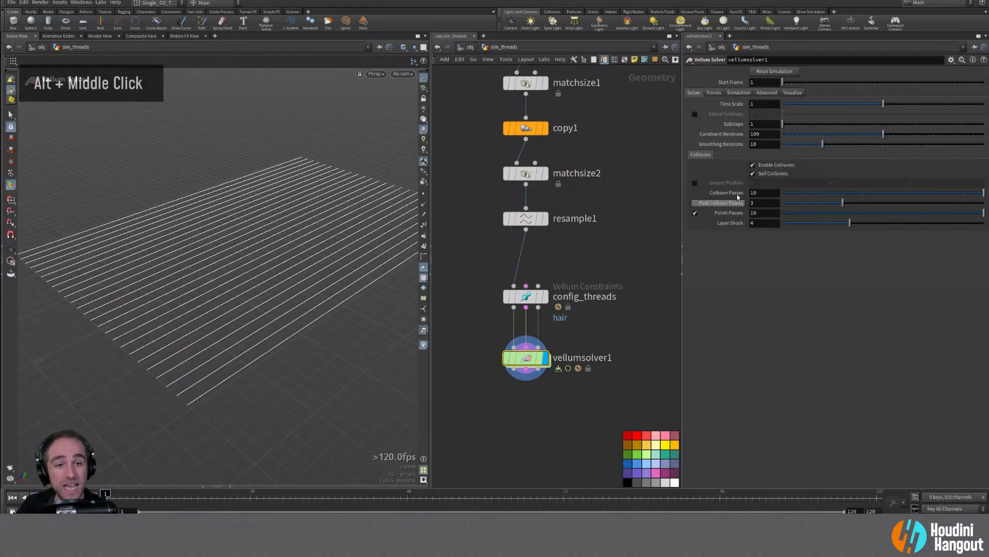
left_click(804, 124)
left_click_drag(198, 251, 205, 256, "alt")
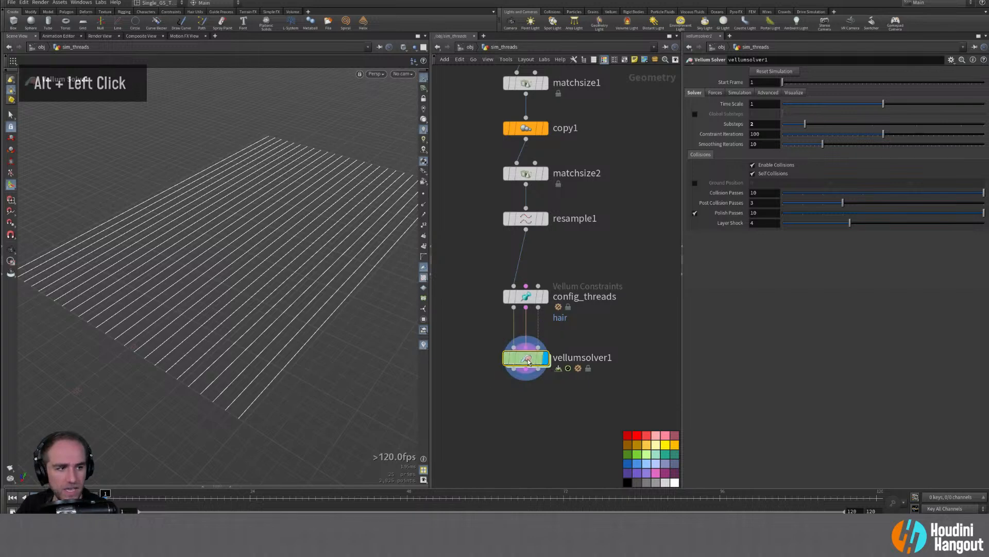
Step: Inside vellumsolver1, add a POP Advect by Volumes node and wire it into the FORCE output
double_click(529, 360)
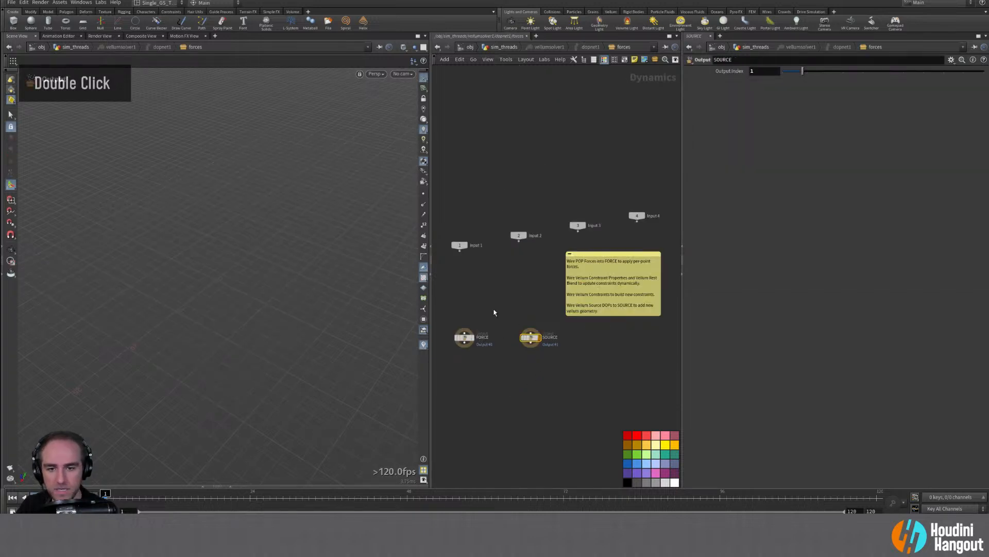
right_click_drag(499, 312, 490, 289)
middle_click_drag(490, 290, 490, 300)
right_click_drag(490, 300, 499, 299)
key("Tab")
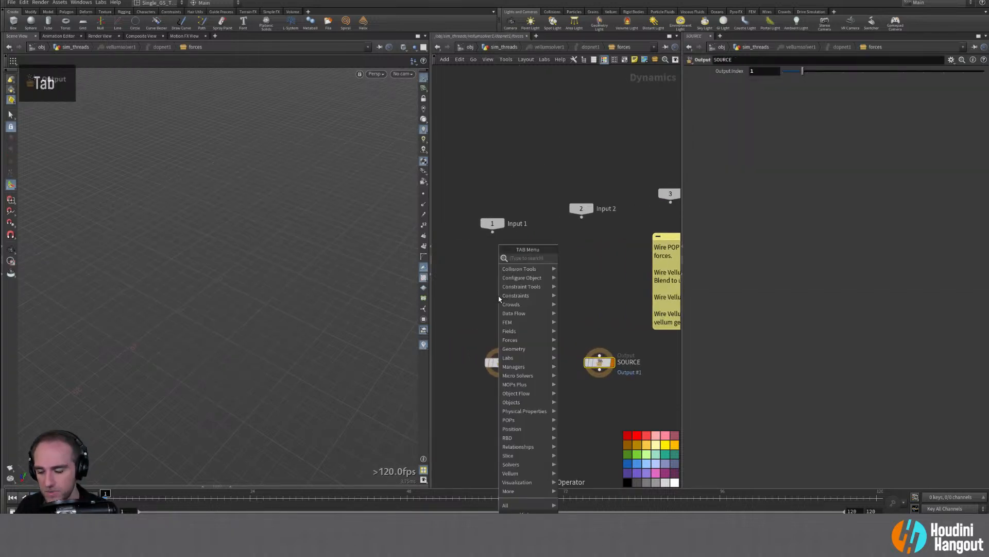
type("adv")
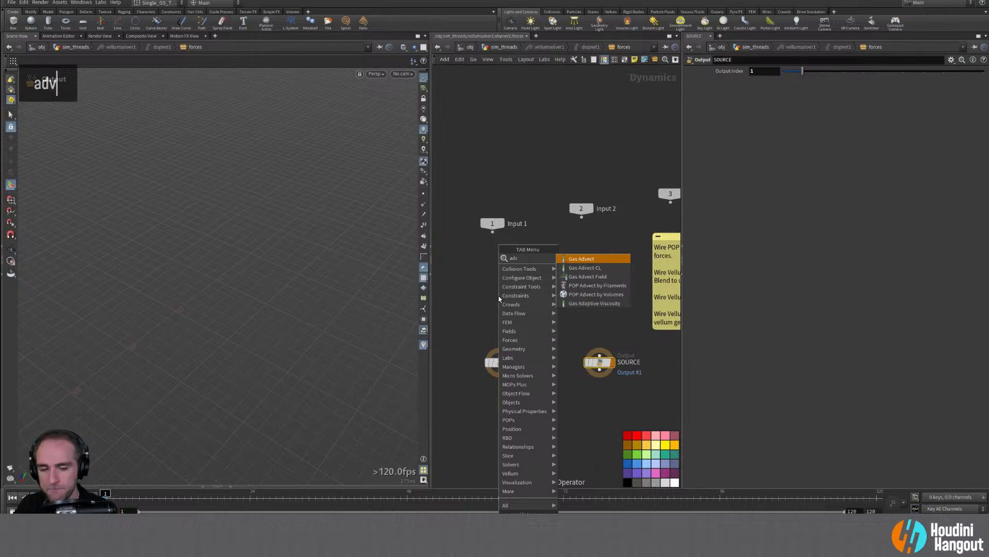
type("ec")
key("Return")
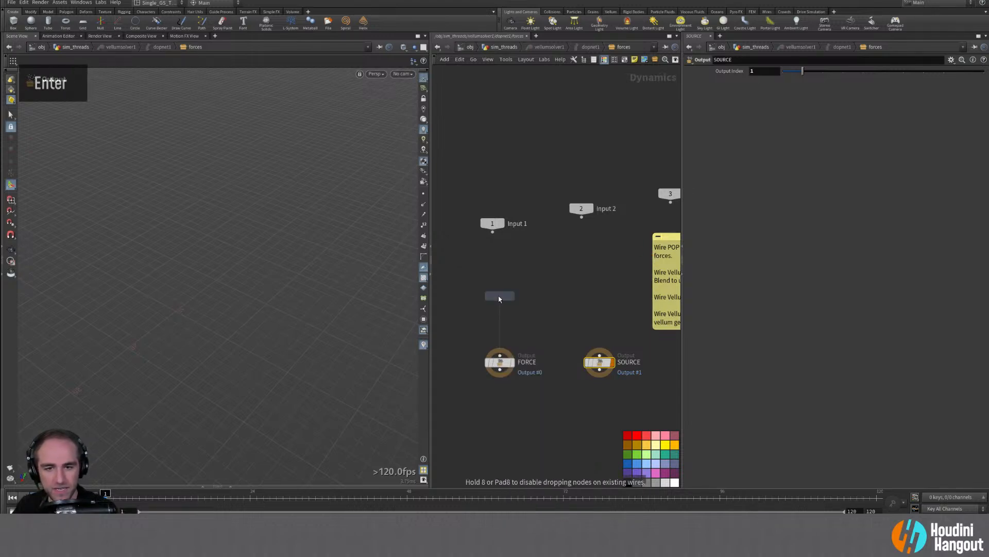
left_click(504, 292)
left_click_drag(508, 289, 505, 323)
double_click(497, 319)
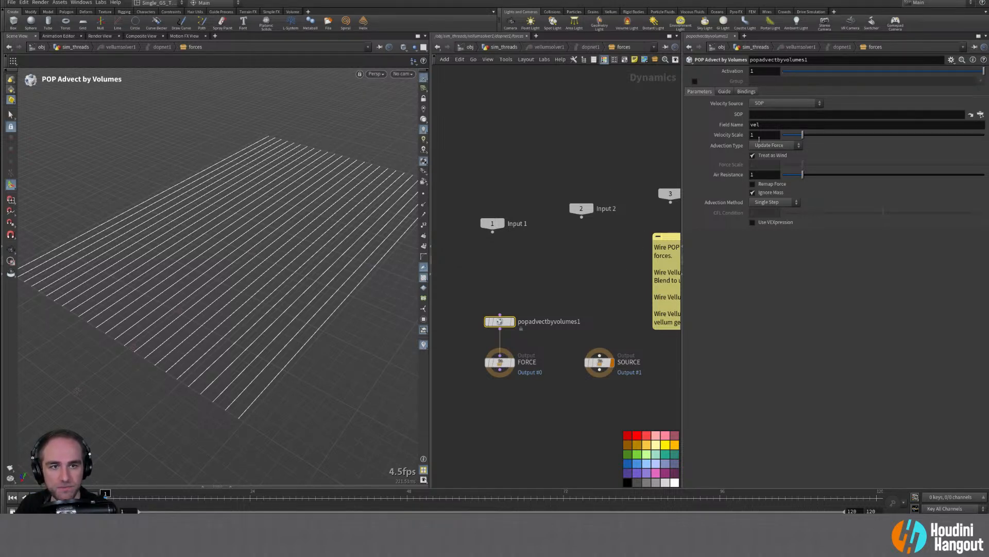
Step: Set the velocity source SOP of popadvectbyvolumes1 to /obj/sim_pyro_vel/OUT_VEL
left_click(981, 114)
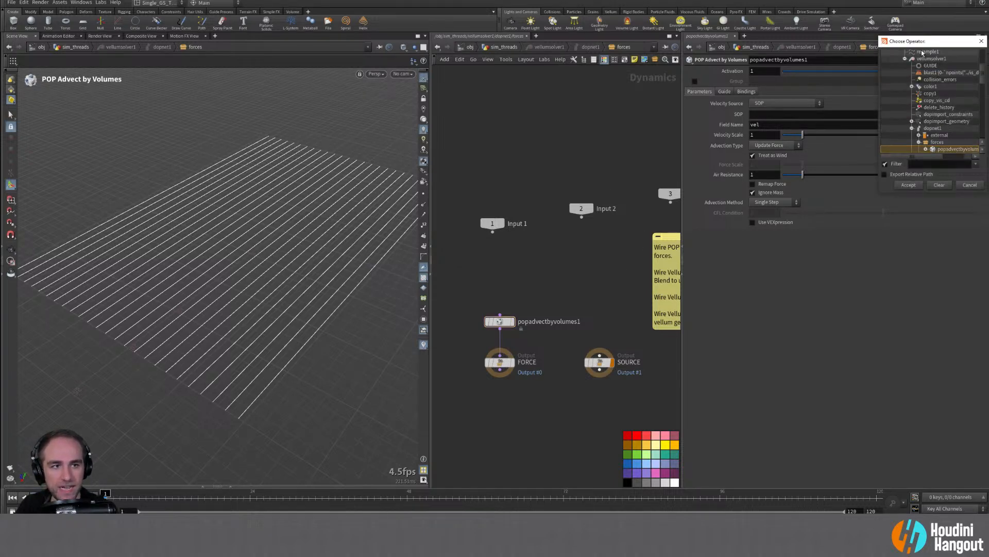
left_click_drag(917, 37, 825, 93)
left_click_drag(786, 247, 653, 362)
scroll(681, 158, "up", 5)
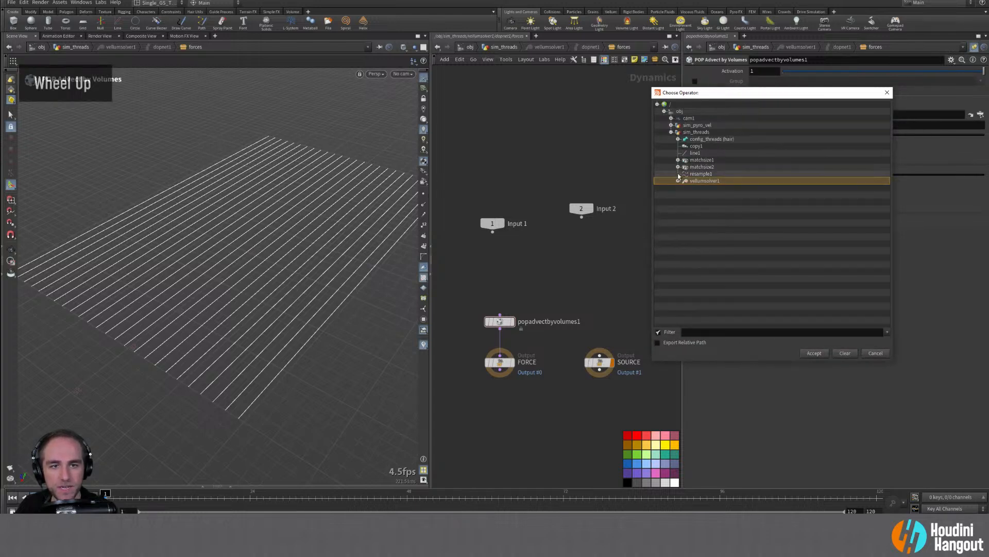
left_click(671, 125)
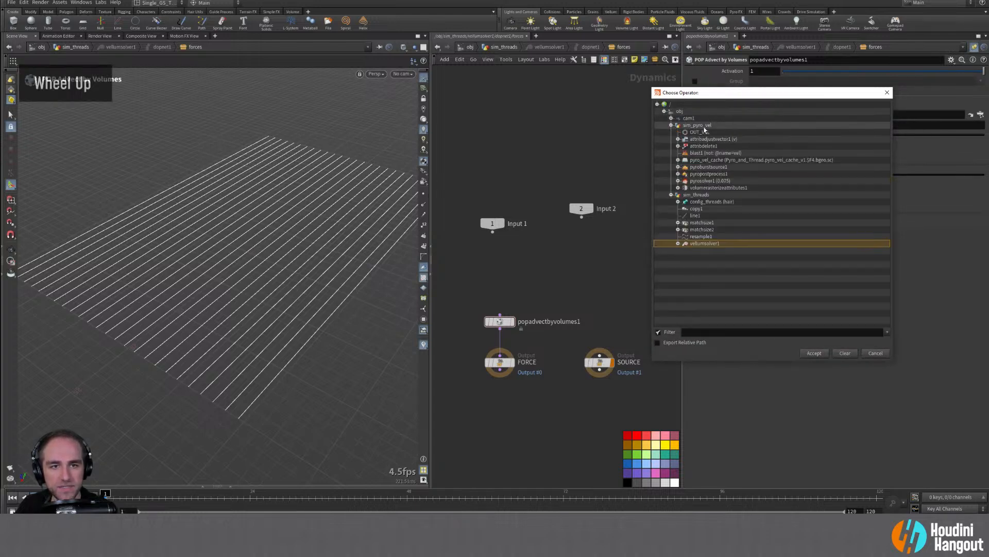
left_click(688, 133)
left_click(811, 353)
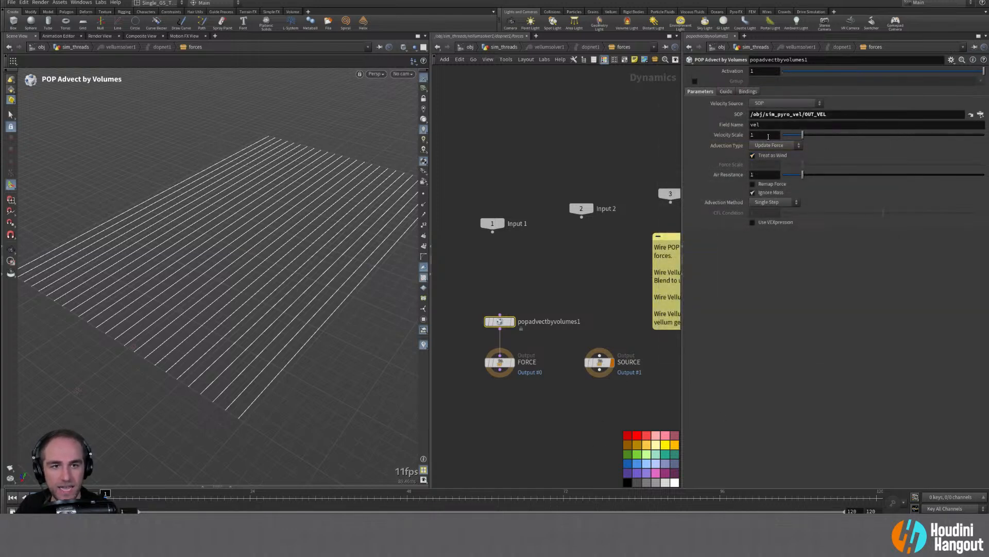
Step: Set the Air Resistance of popadvectbyvolumes1 to 0.5
double_click(762, 174)
type("0.")
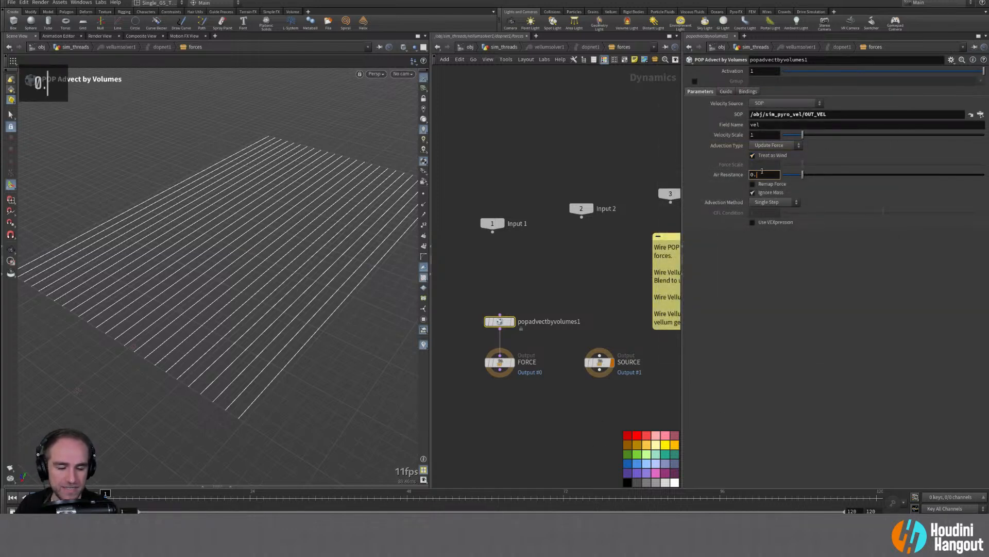
type("5")
key("Return")
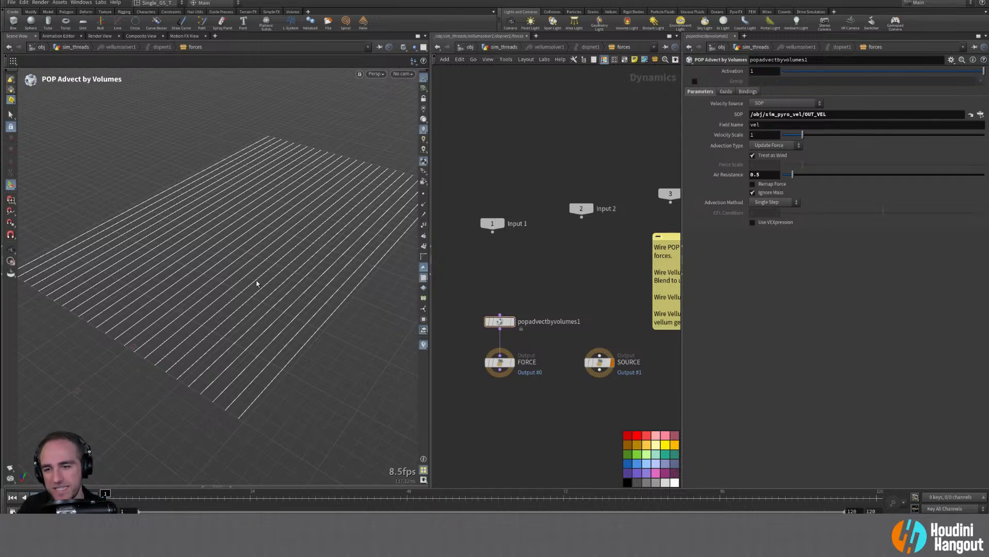
left_click_drag(256, 284, 241, 271, "alt")
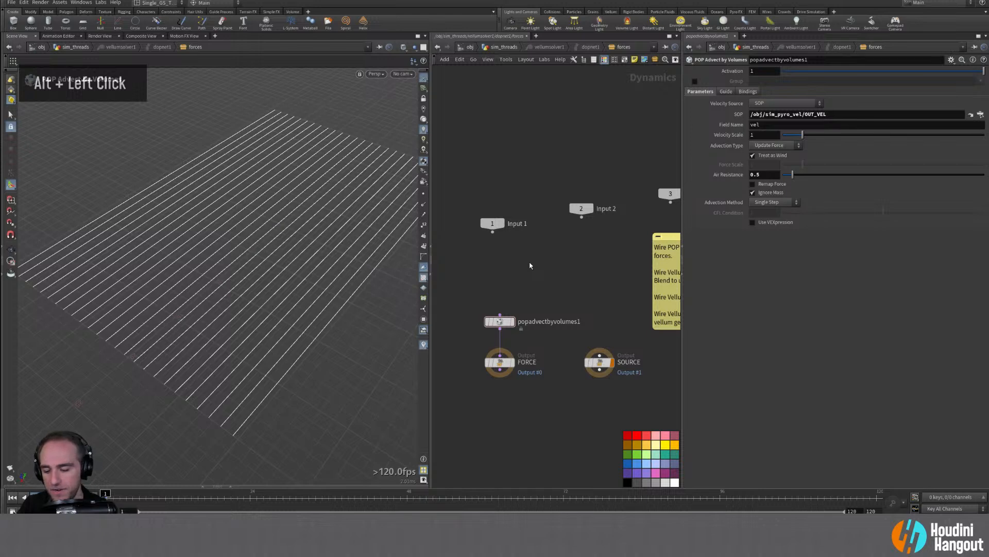
Step: Go back up to sim_threads, play the simulation to inspect the threads' motion from the side, and rewind to frame 1
key("u")
key("u")
key("u")
middle_click_drag(226, 259, 220, 266, "alt")
key("Up")
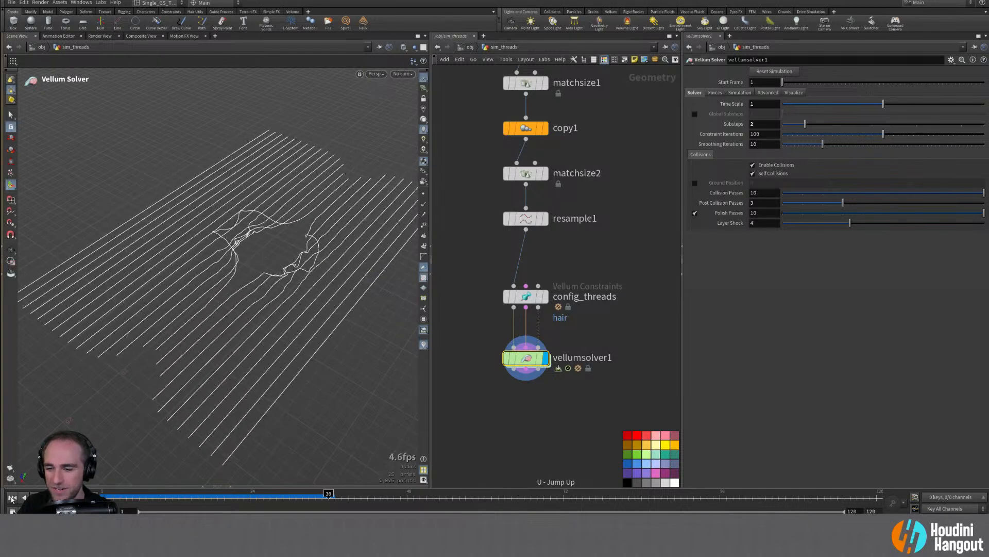
left_click(297, 243, "alt")
left_click_drag(296, 243, 312, 227, "alt")
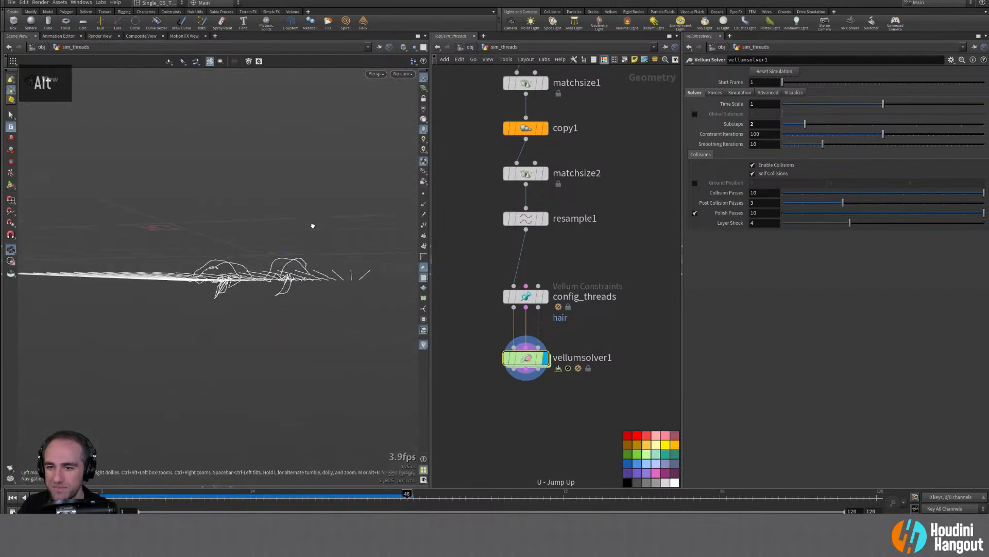
left_click(11, 498)
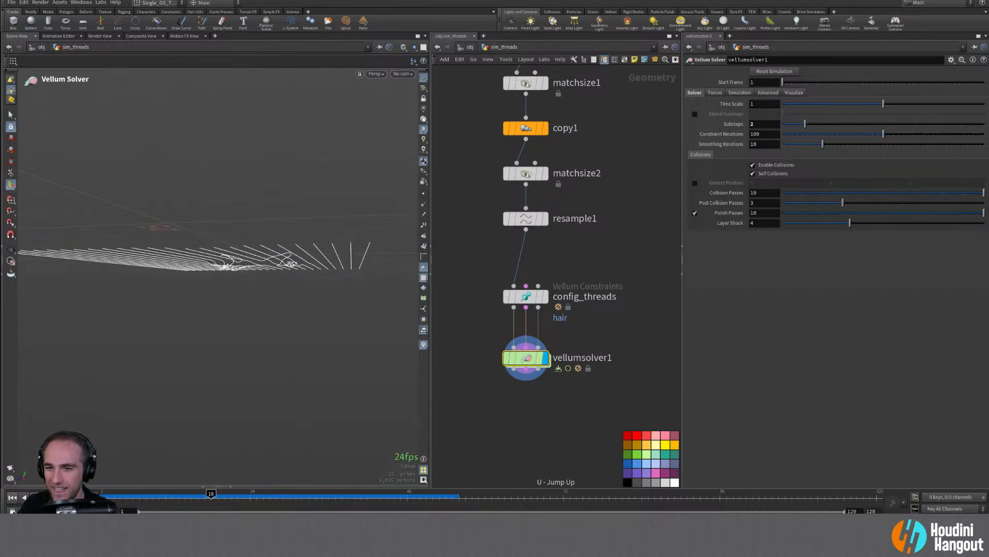
left_click(12, 498)
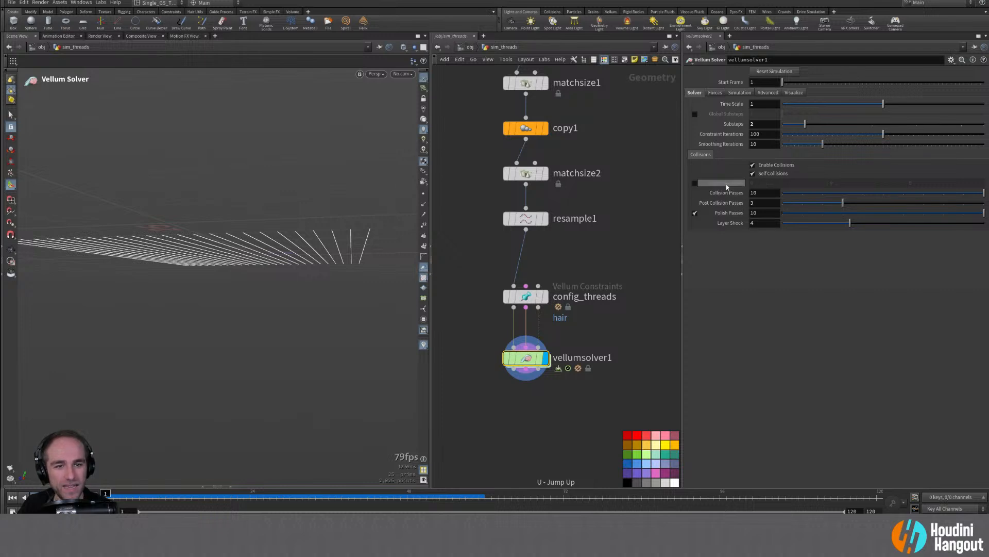
Step: Set the Y gravity of vellumsolver1 to 0
double_click(715, 93)
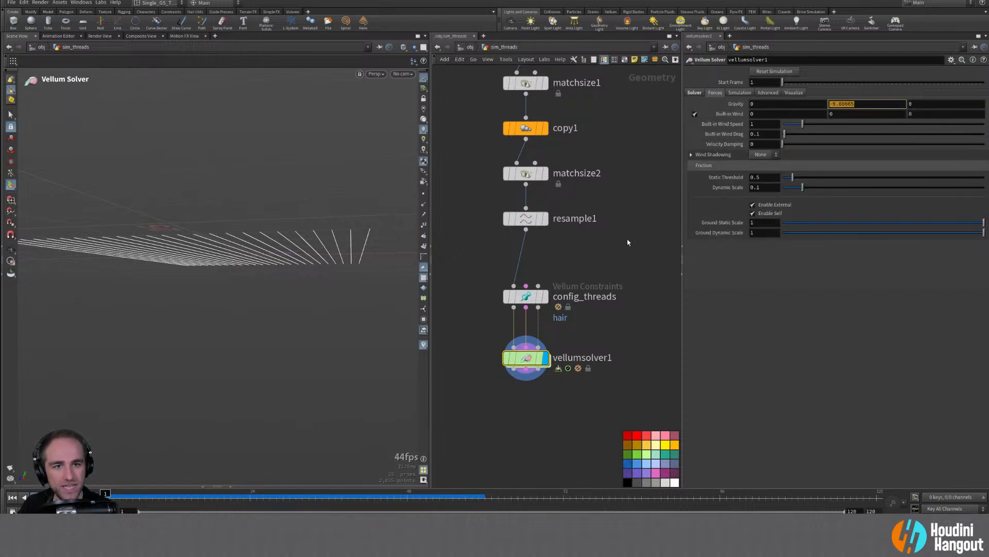
type("0")
key("Return")
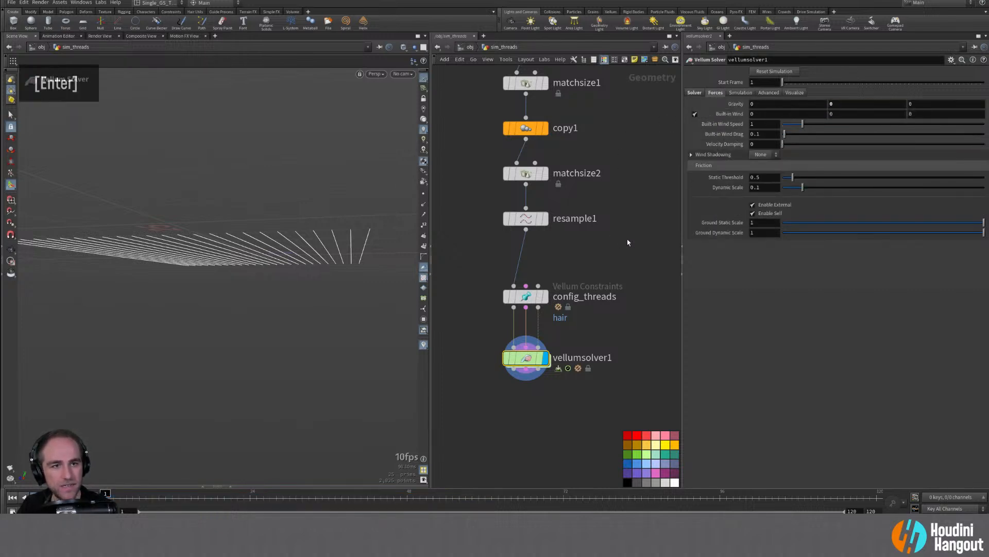
Step: Review the Wind Shadowing settings and types of vellumsolver1 without changing them
left_click(692, 155)
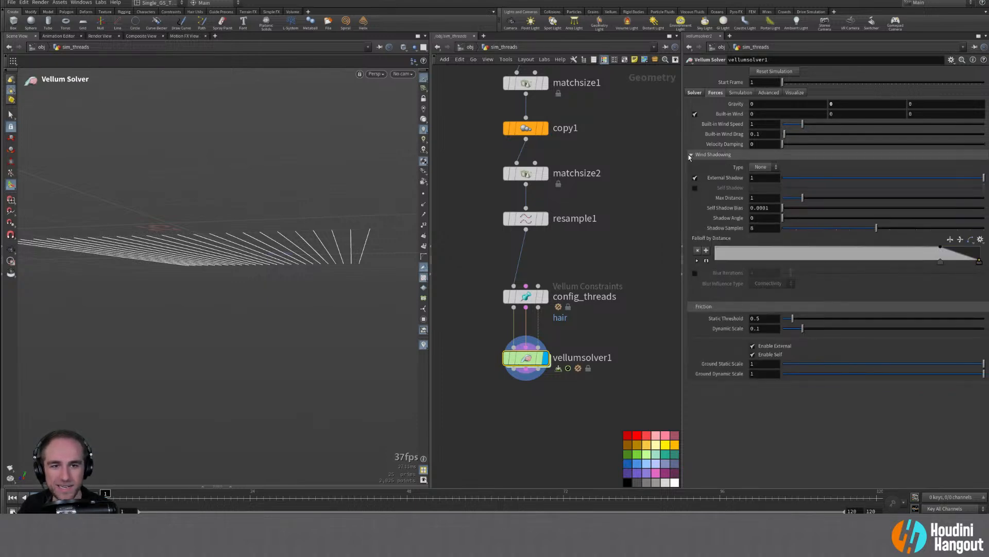
left_click(692, 154)
mouse_move(254, 249)
left_mouse_down("alt")
mouse_move(236, 261)
mouse_move(242, 252)
left_mouse_up("alt")
middle_click_drag(242, 251, 235, 260, "alt")
left_click_drag(235, 260, 217, 272, "alt")
middle_click_drag(216, 272, 249, 262, "alt")
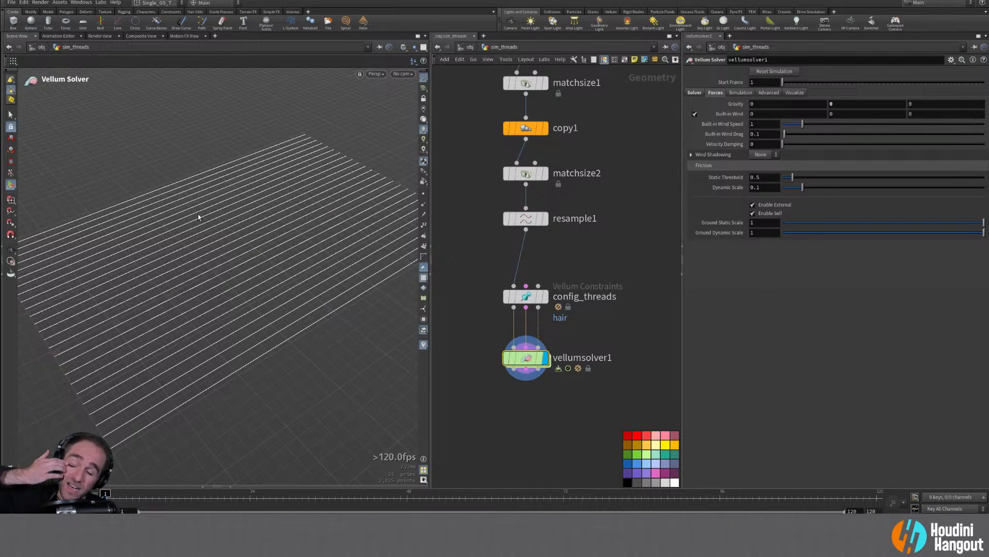
left_click(692, 155)
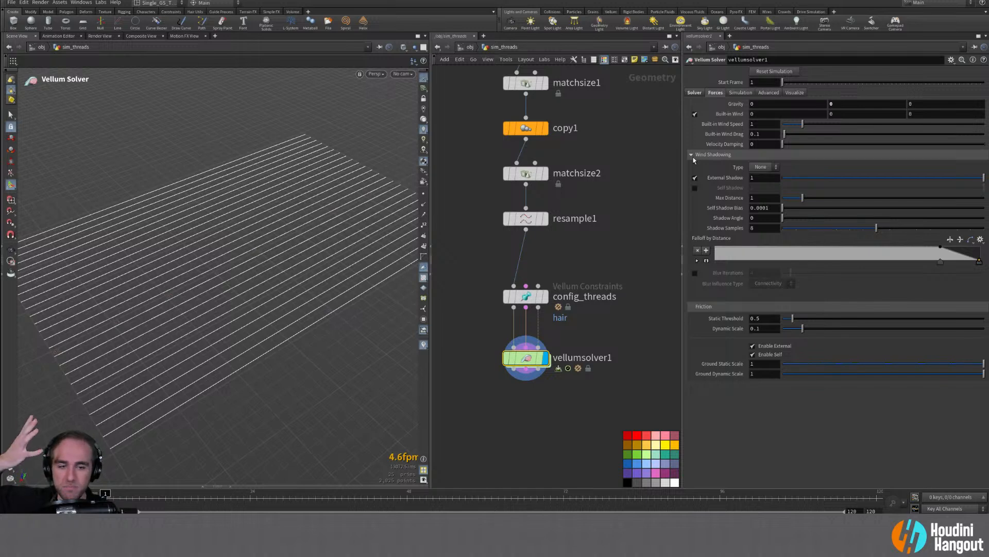
double_click(759, 169)
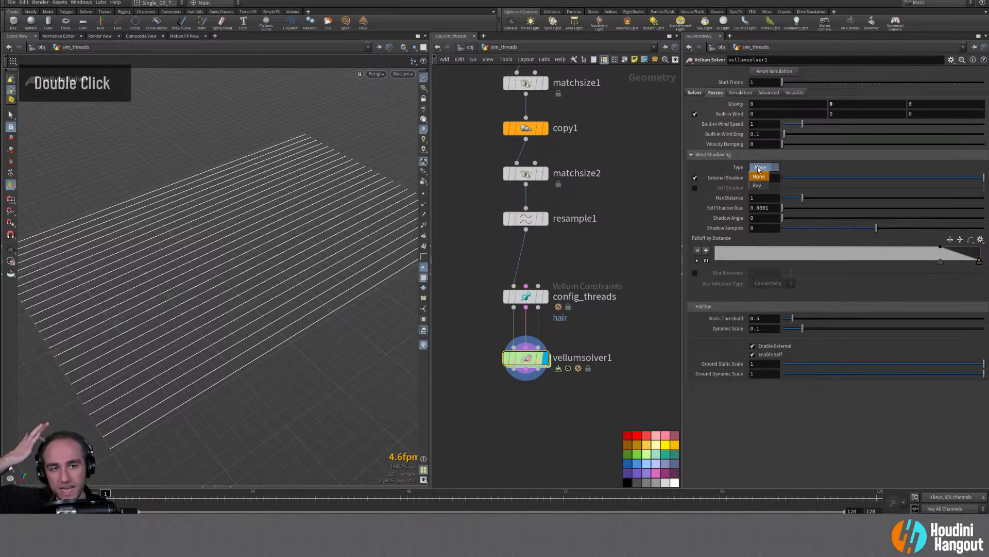
left_click(692, 155)
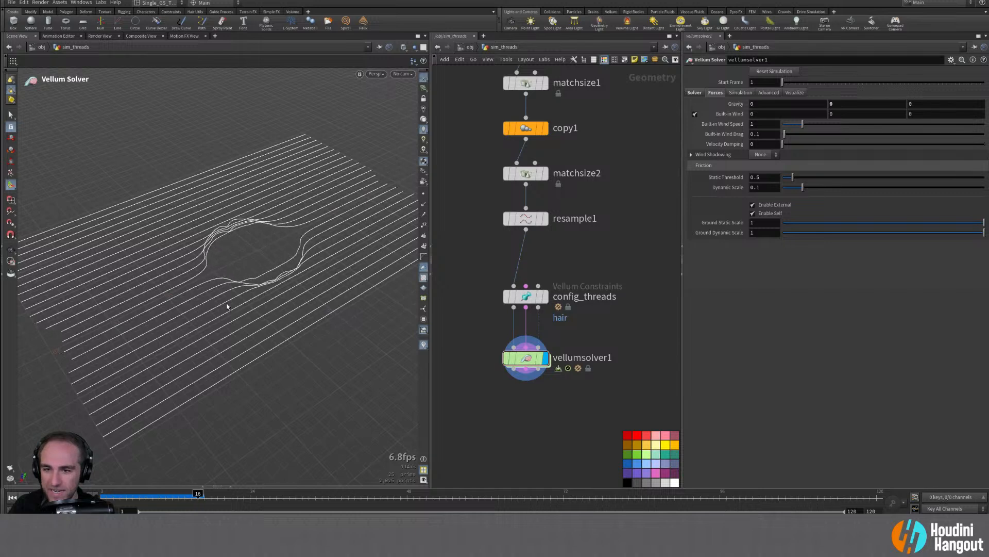
Step: Play the simulation without gravity and inspect how the threads deform around the smoke ring
left_click_drag(227, 281, 269, 273, "alt")
right_click_drag(269, 273, 379, 254, "alt")
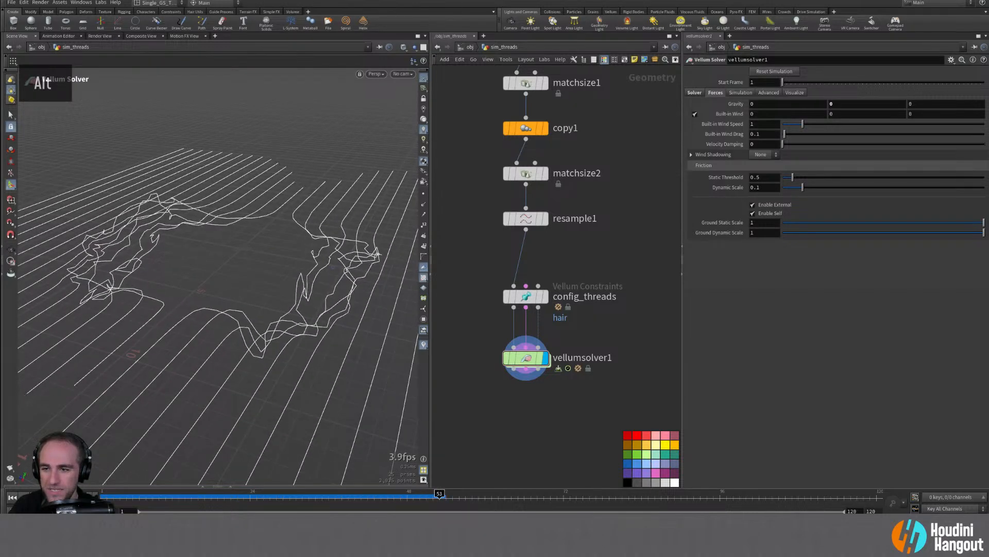
Step: Display the threads' points to check their density during playback, and rewind the simulation to frame 1
left_click(424, 195)
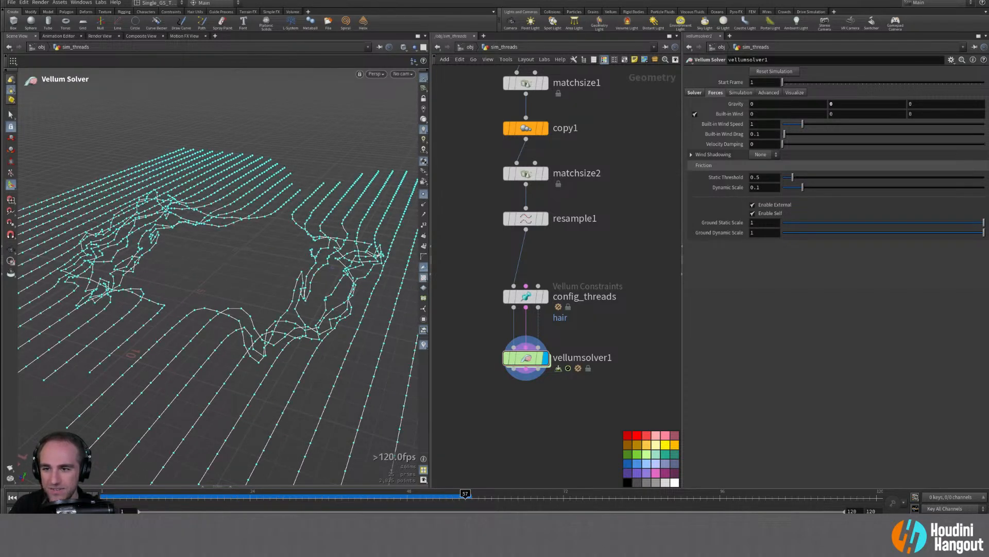
left_click(9, 496)
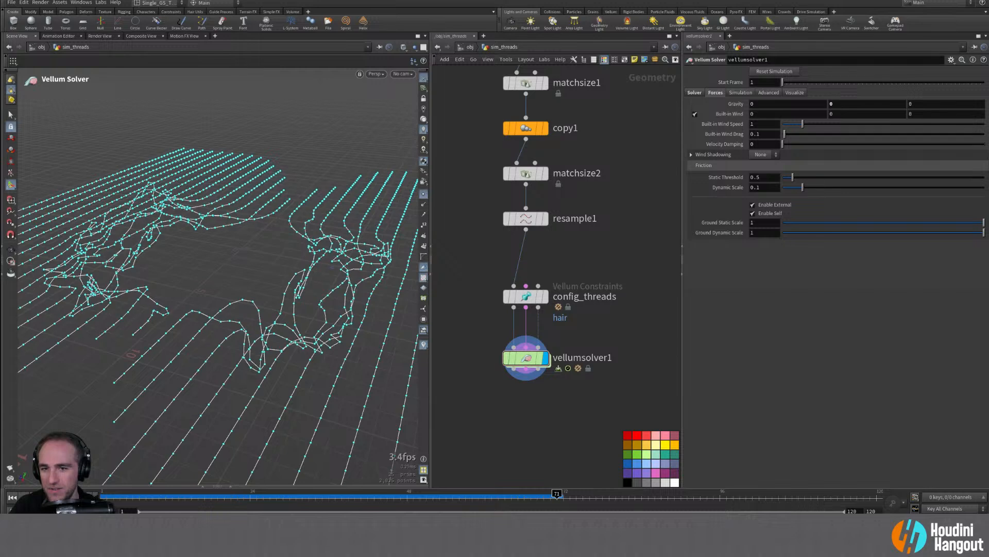
key("ctrl+Up")
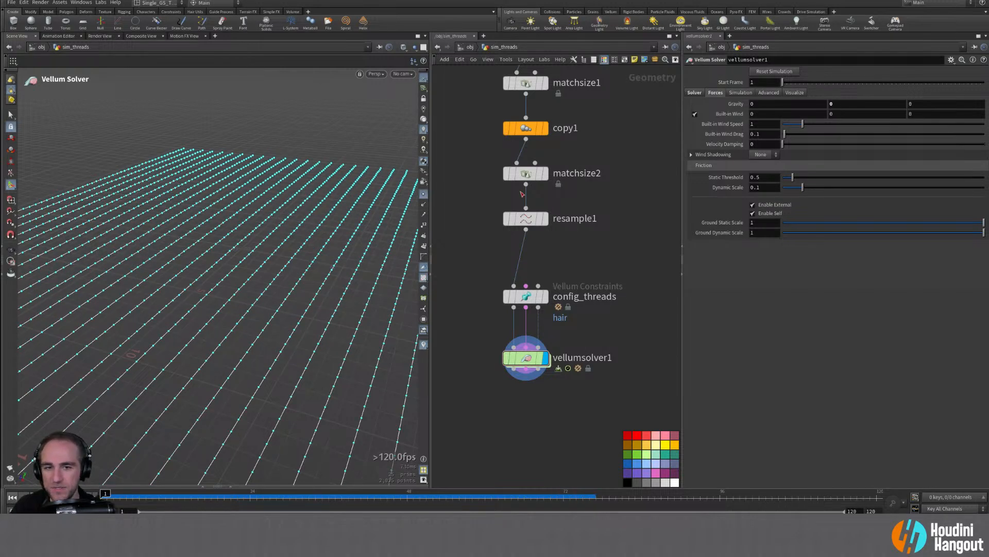
Step: Set resample1's maximum segment length to 0.25, hide the points, and replay the simulation
left_click(525, 220)
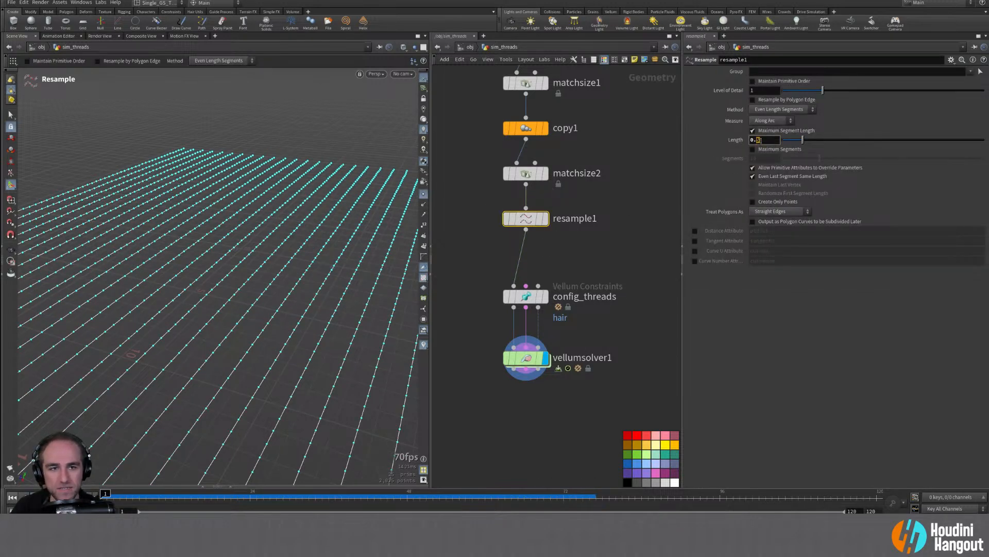
type("25")
key("Return")
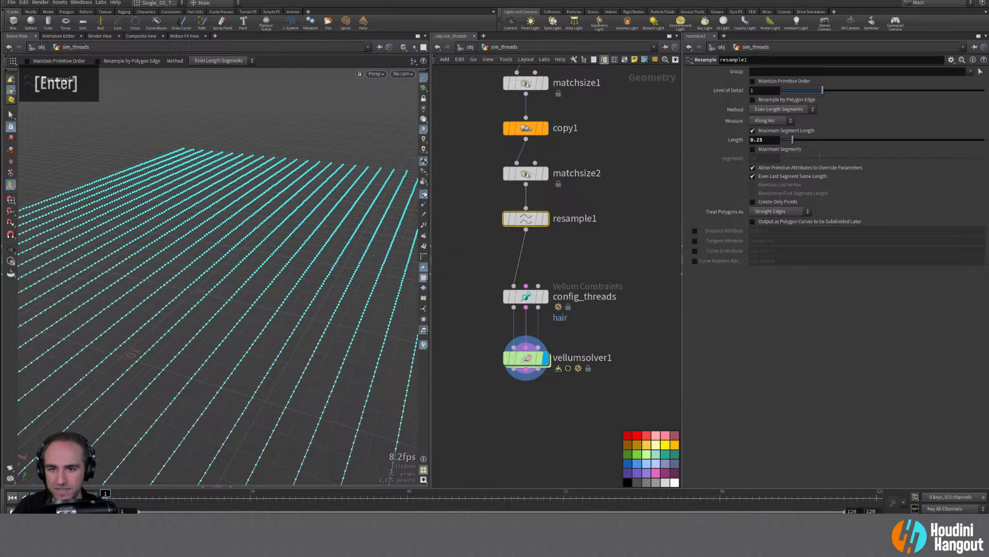
left_click(423, 194)
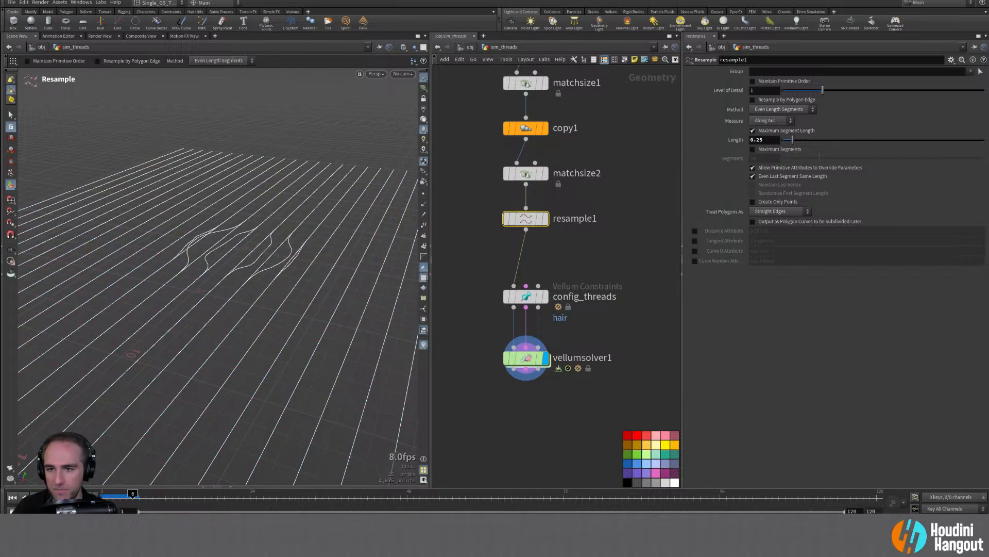
Step: Select vellumsolver1, look through cam1 while the simulation plays, and widen the viewport
left_click(526, 357)
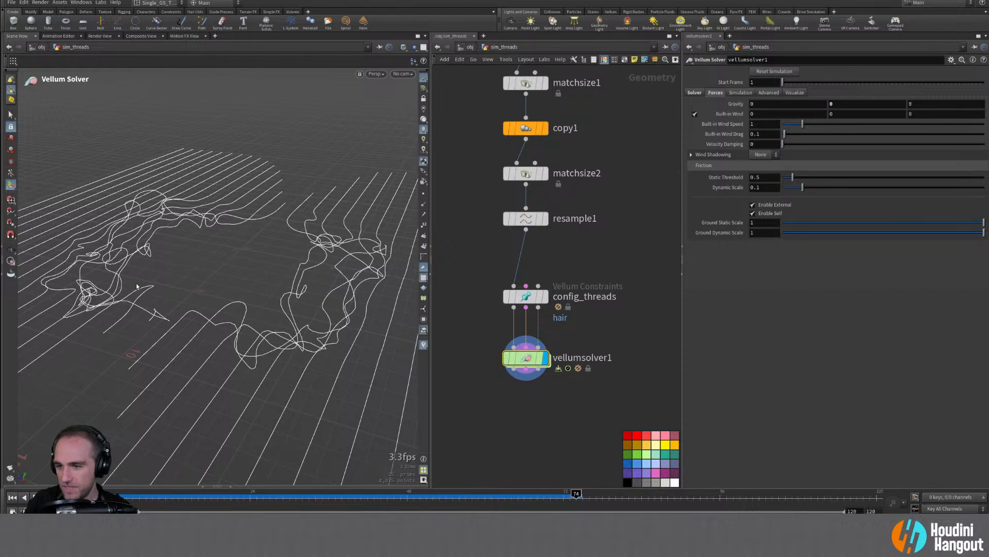
key("alt")
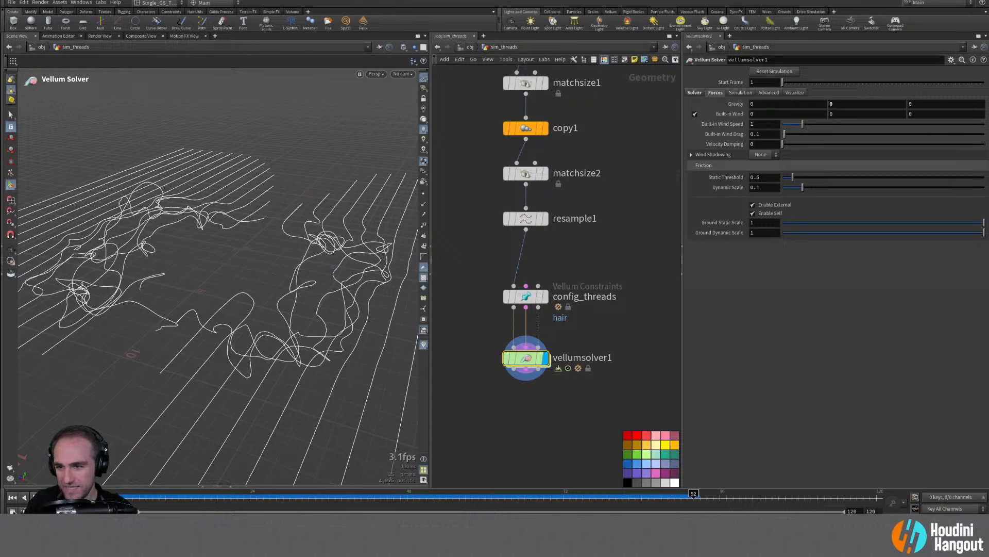
left_click(403, 74)
left_click(412, 115)
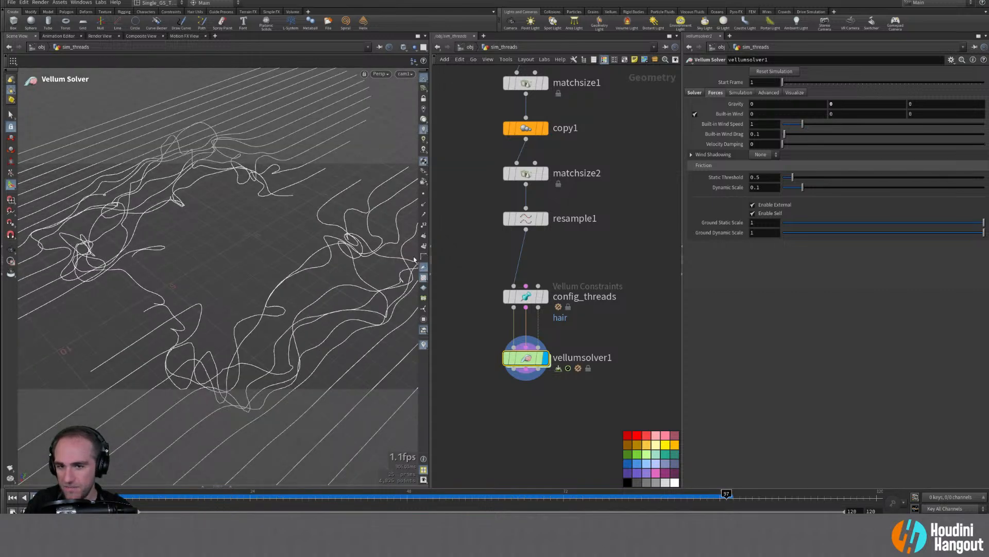
left_click_drag(432, 261, 493, 270)
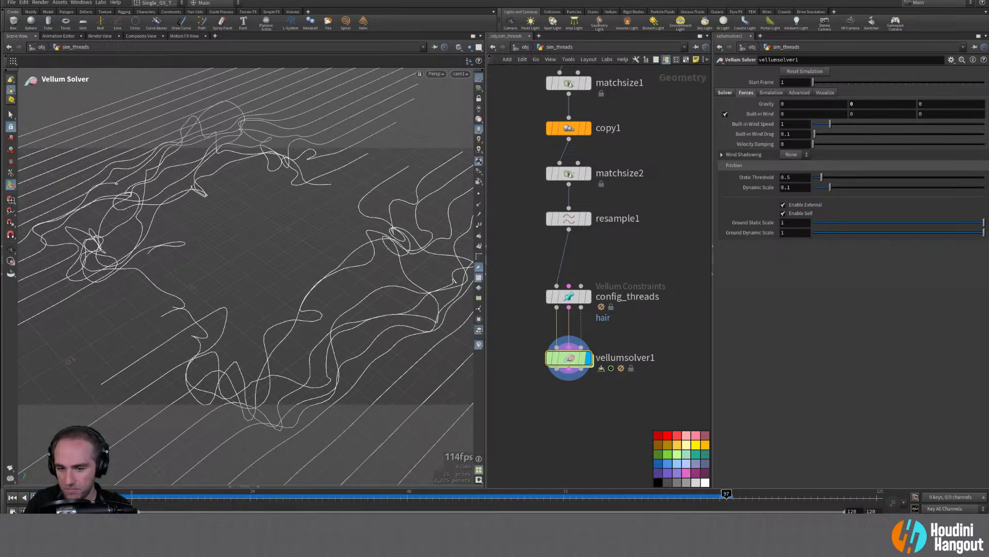
Step: Rewind to frame 1, render a flipbook of the threads through cam1 over the full frame range, and play it
left_click(135, 507)
left_click(10, 468)
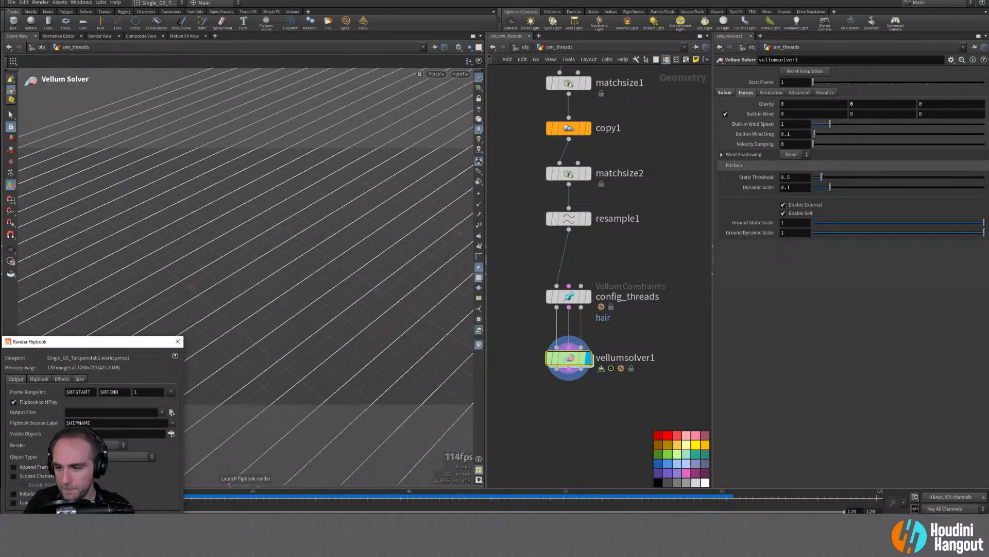
key("Return")
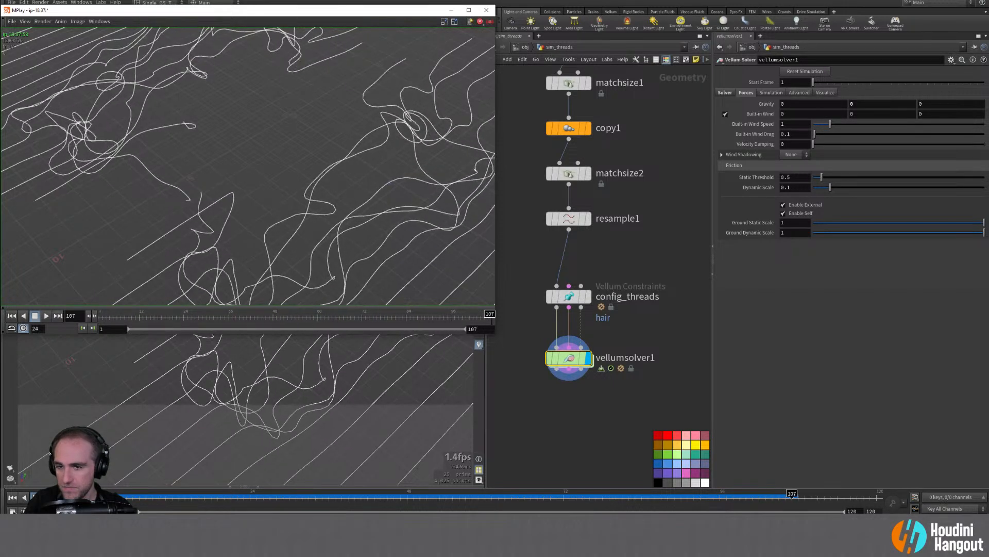
left_click(44, 317)
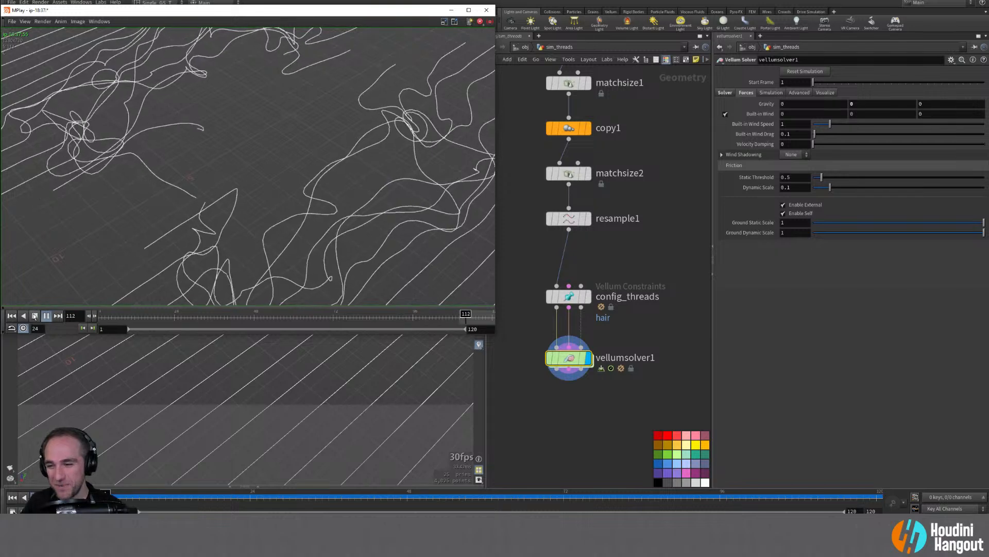
Step: Move the flipbook player aside and reframe cam1 farther back to fit the whole ring of deformed threads
left_click_drag(282, 9, 740, 77)
key("alt")
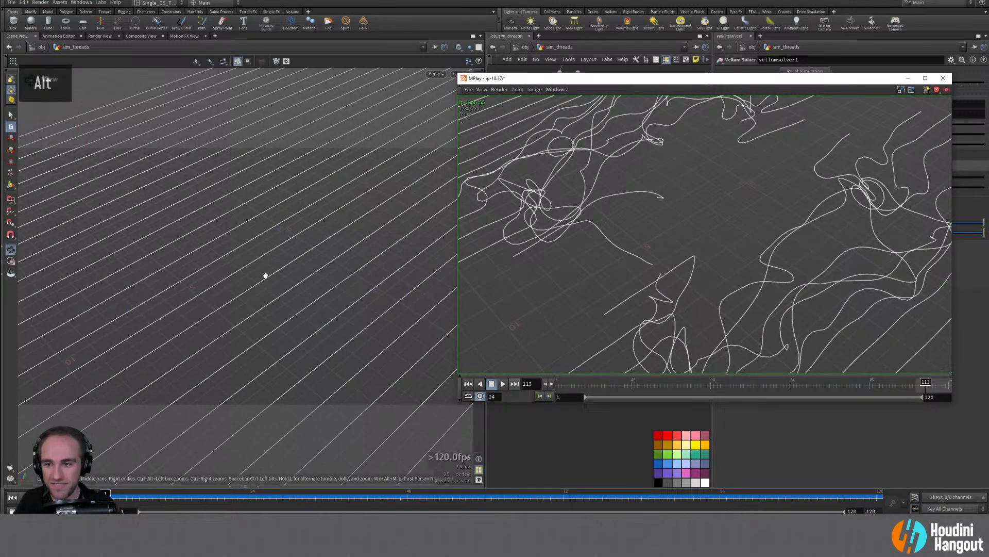
left_click_drag(483, 83, 482, 141)
left_click(332, 242)
right_click_drag(329, 243, 260, 256, "alt")
middle_click_drag(258, 256, 248, 300, "alt")
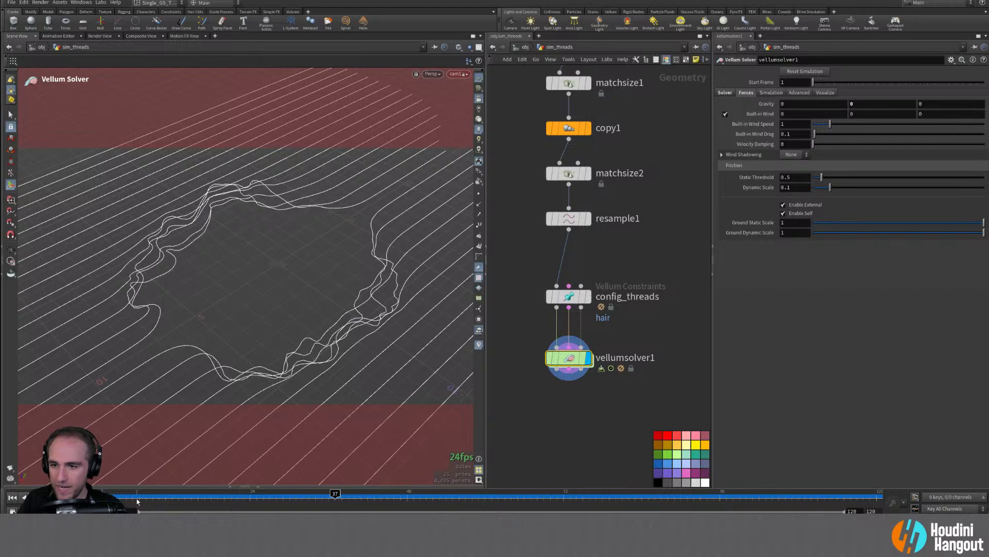
Step: Scrub the simulation to frame 96 and make the other objects visible alongside the threads
left_click(105, 500)
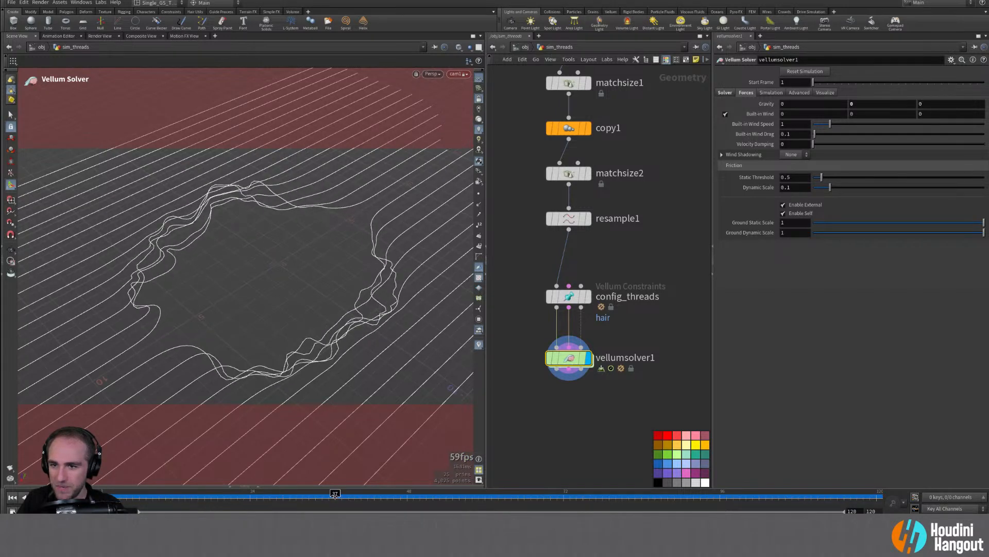
left_click_drag(410, 488, 716, 504)
left_click(468, 49)
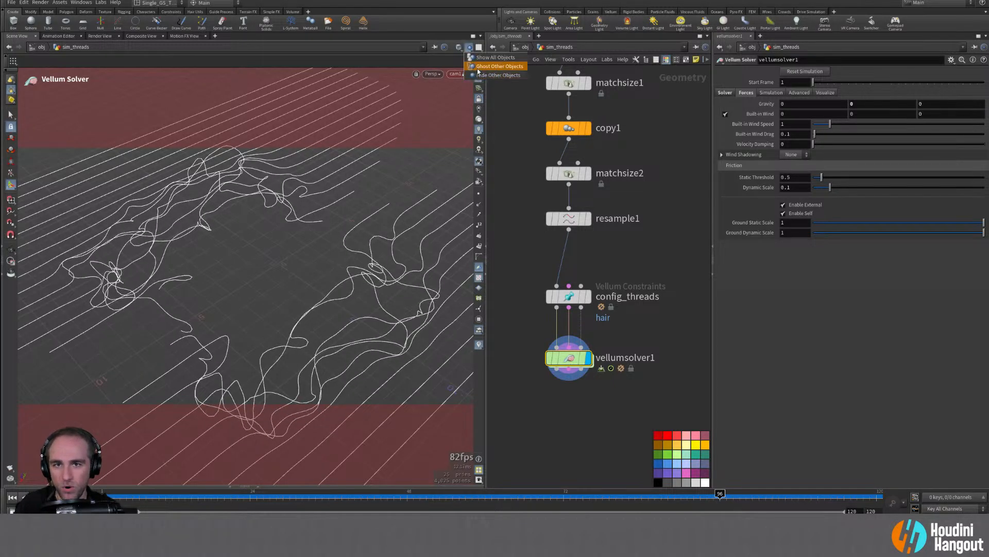
left_click(477, 67)
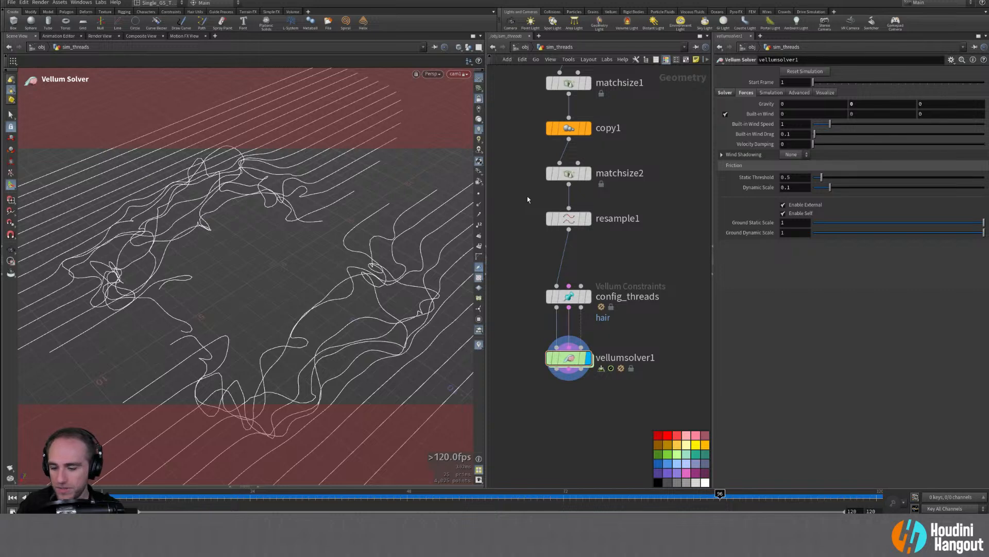
Step: In sim_pyro_vel, try displaying pyropostprocess1's smoke and move the display flag to pyro_vel_cache
key("u")
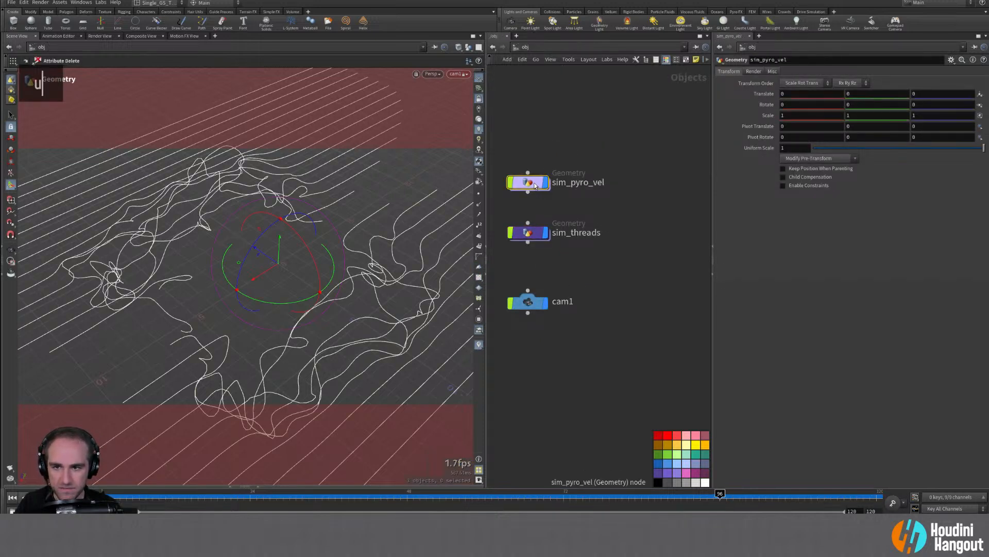
double_click(533, 184)
left_click(607, 284)
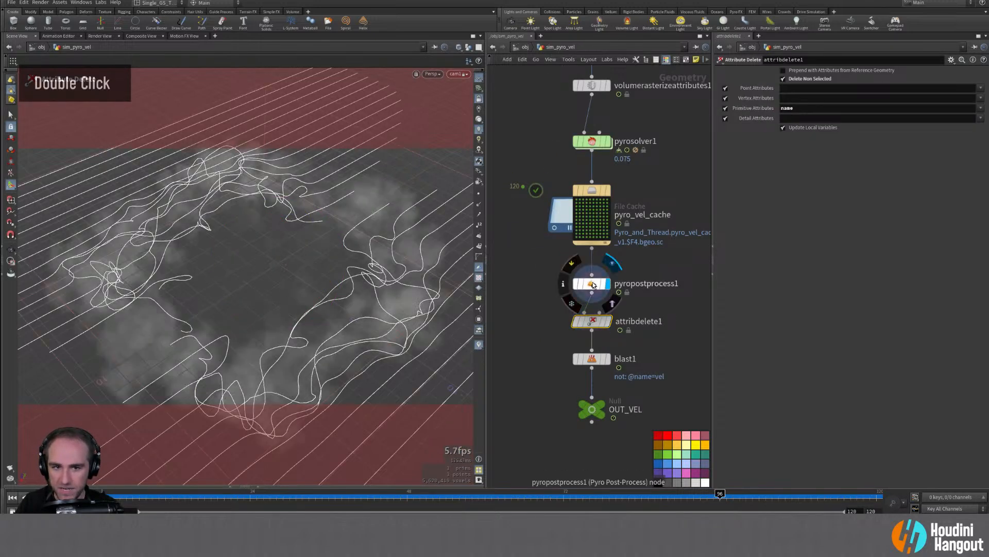
left_click(592, 284)
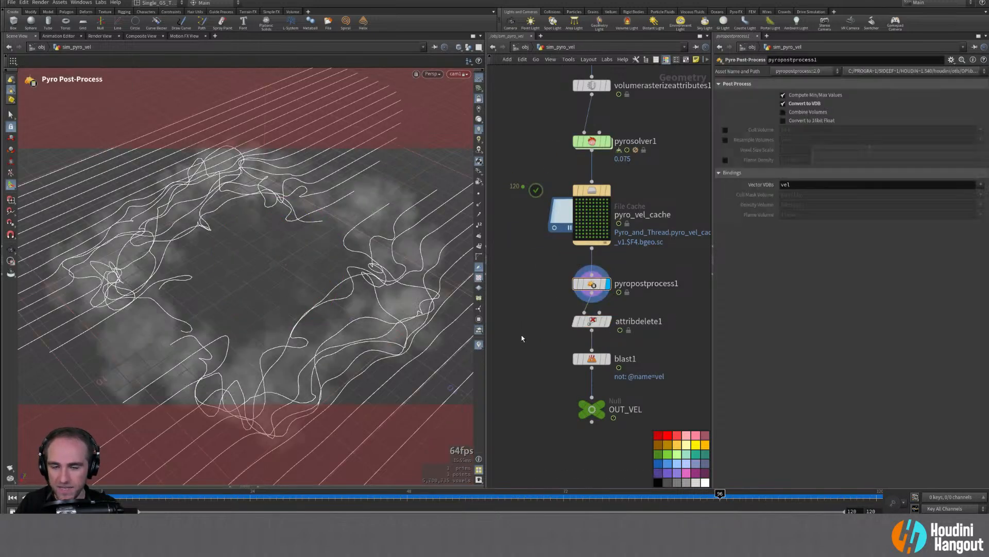
double_click(603, 193)
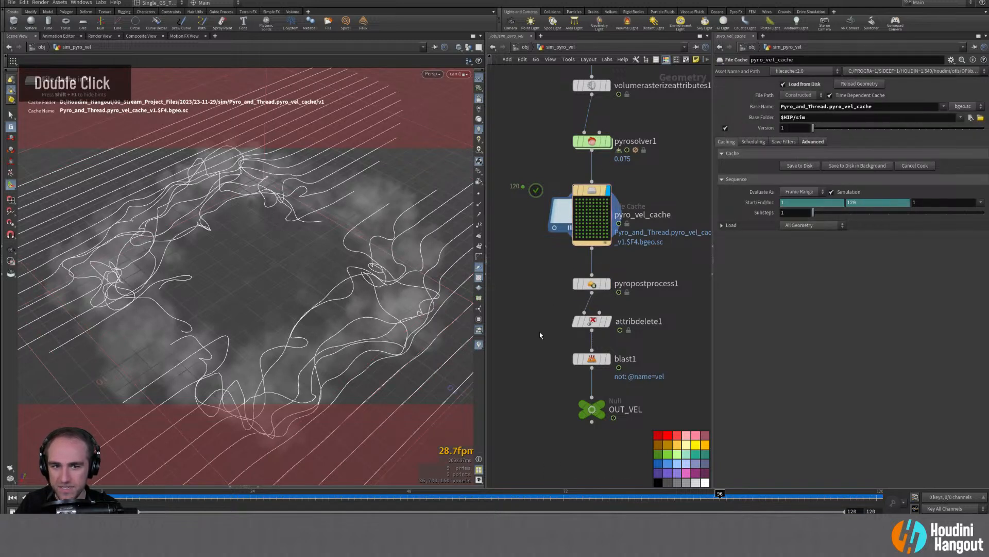
Step: Return to the object level, scrub the timeline to compare the smoke with the threads, and go back to frame 1
key("u")
left_click_drag(219, 495, 276, 496)
double_click(476, 67)
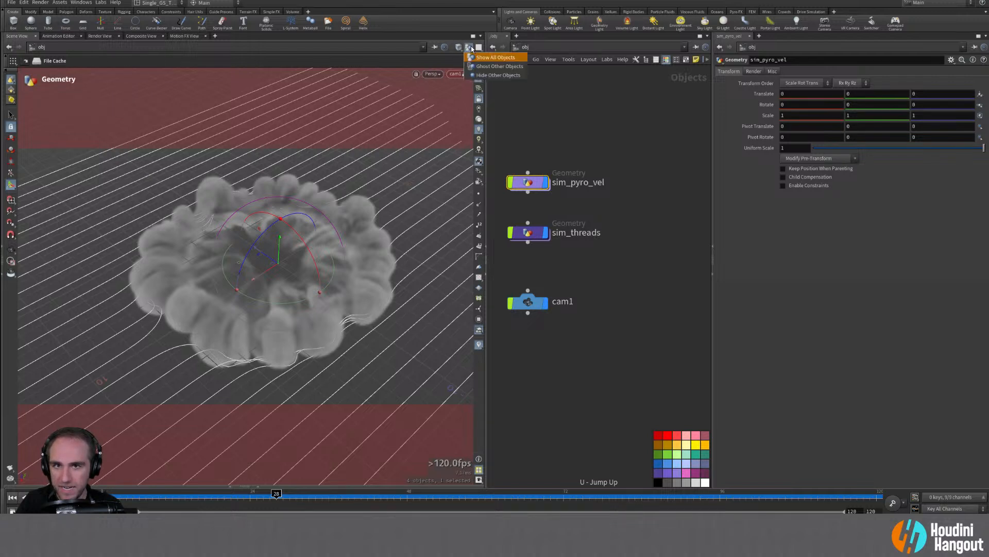
left_click_drag(279, 496, 108, 496)
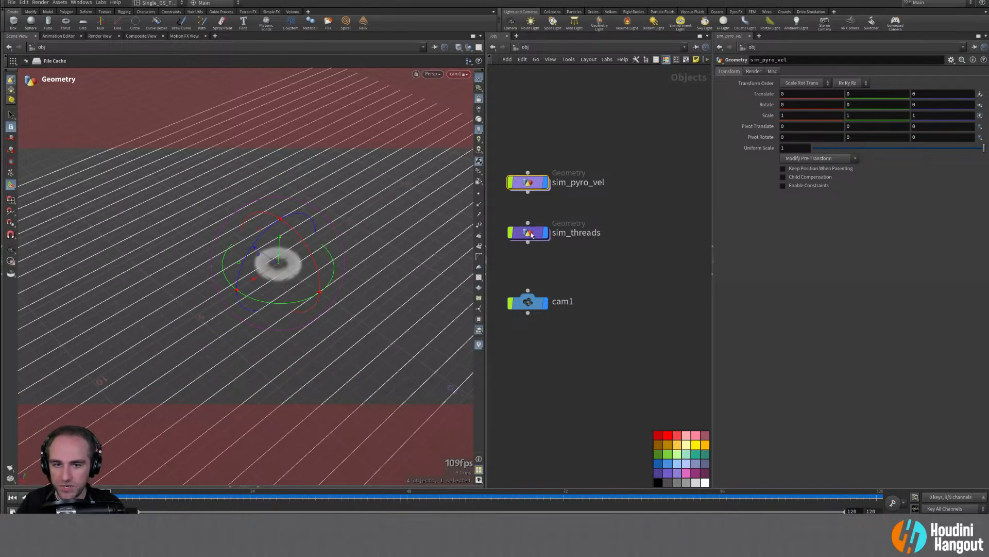
Step: Set the Air Resistance of popadvectbyvolumes1 in vellumsolver1's forces network to 1 and go back up to sim_threads
double_click(531, 234)
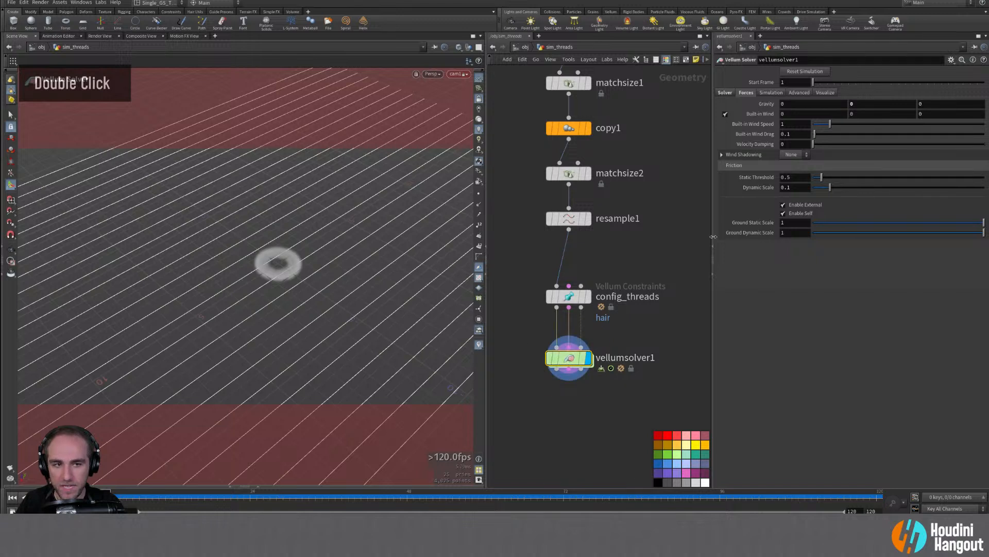
double_click(568, 358)
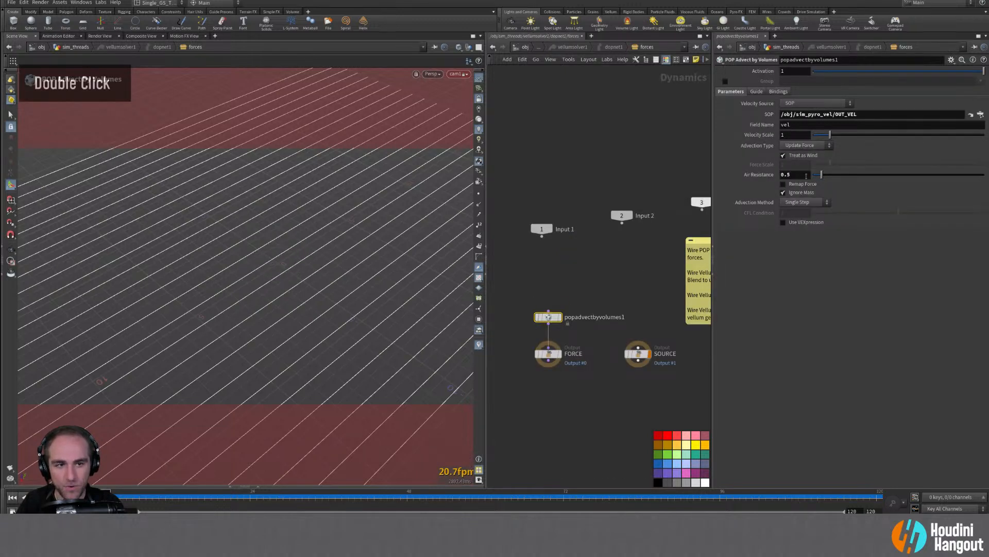
type("1")
key("Return")
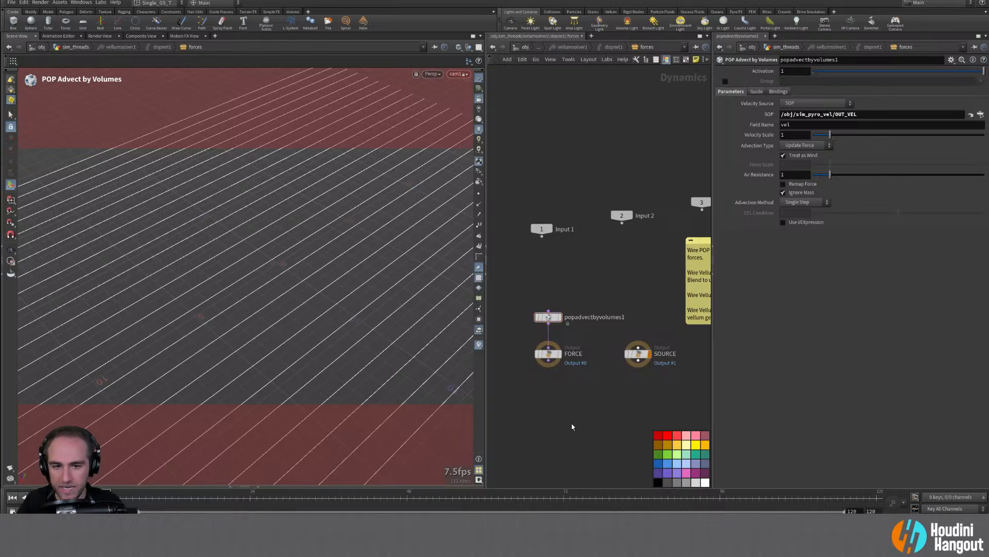
key("u")
key("u")
key("u")
key("alt+Tab")
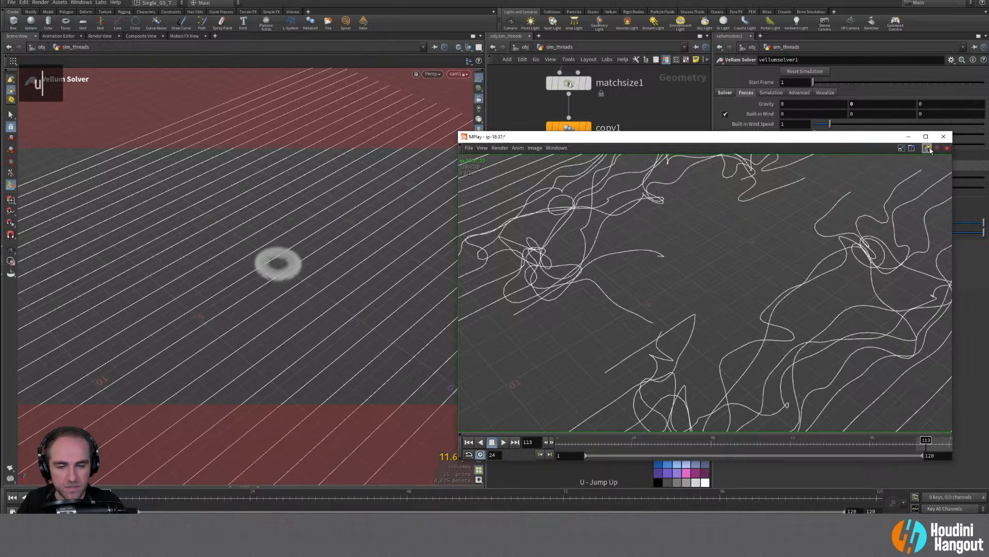
key("alt+Tab")
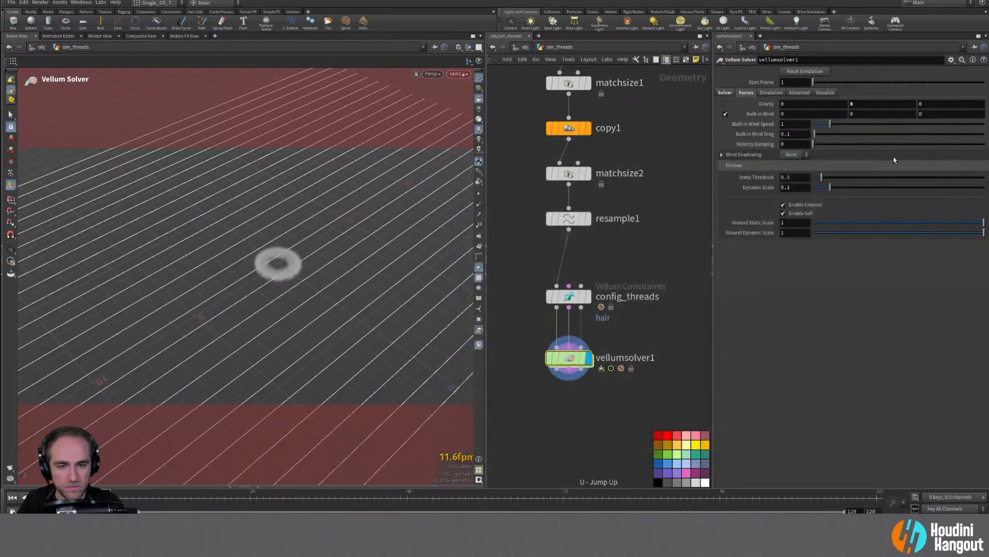
Step: Set the Air Resistance of popadvectbyvolumes1 to 0.5 and render a new flipbook through cam1
double_click(570, 353)
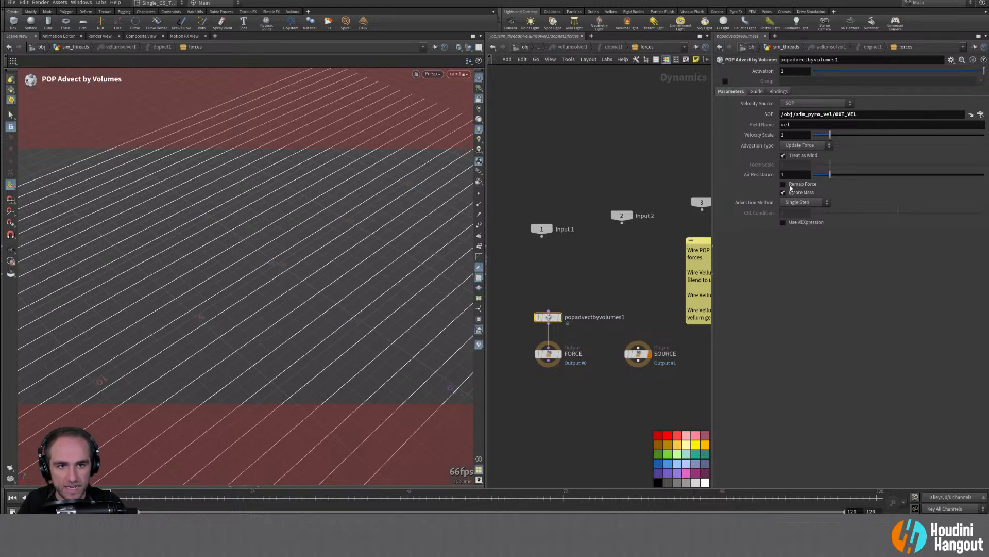
type("0.5")
key("Return")
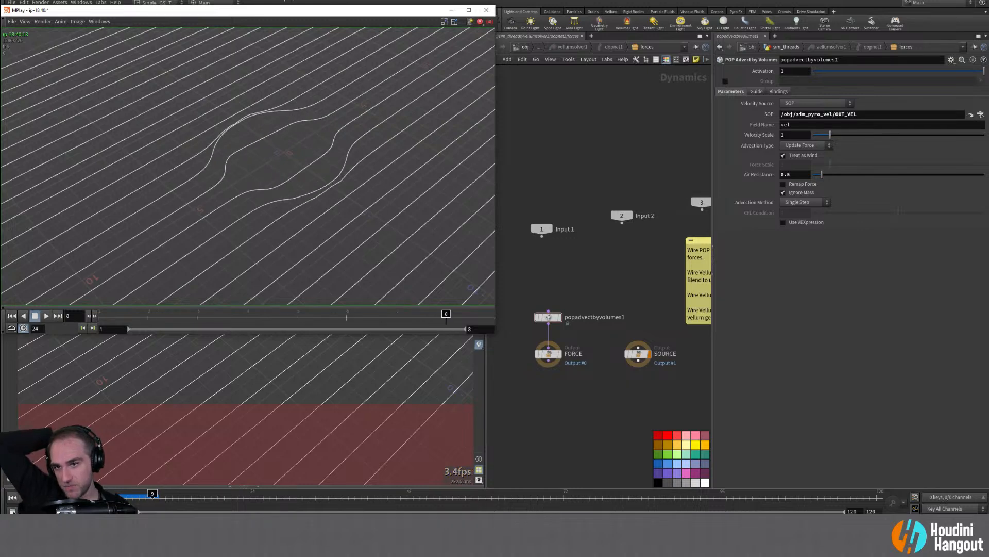
Step: Play the new flipbook in MPlay to inspect the threads' motion, and rewind it to frame 1
left_click_drag(275, 12, 386, 56)
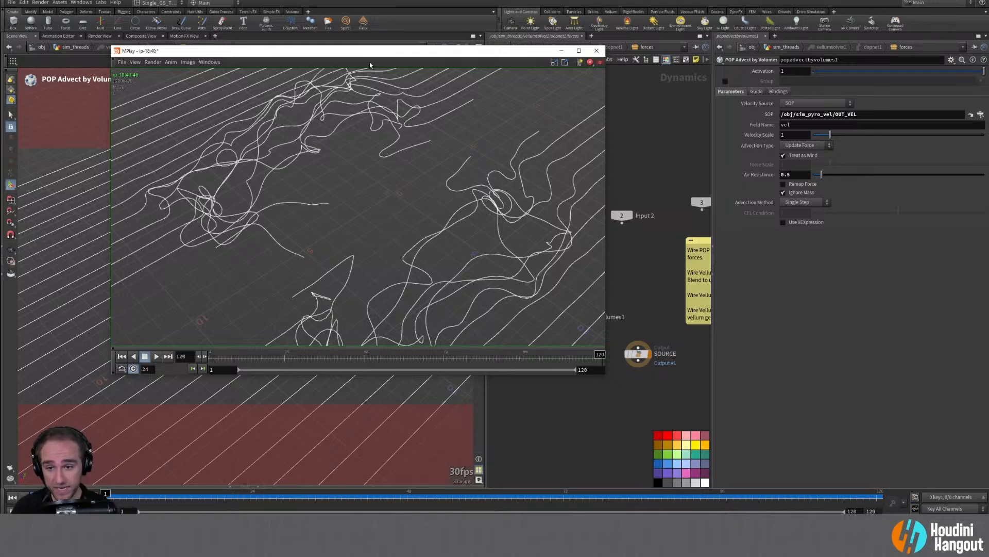
left_click_drag(420, 55, 474, 129)
left_click(210, 431)
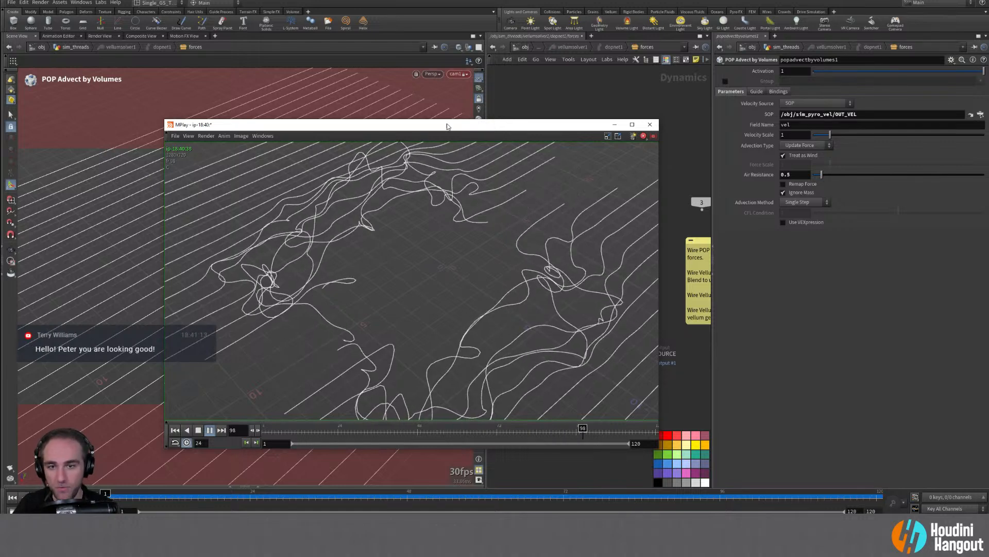
left_click_drag(391, 124, 349, 95)
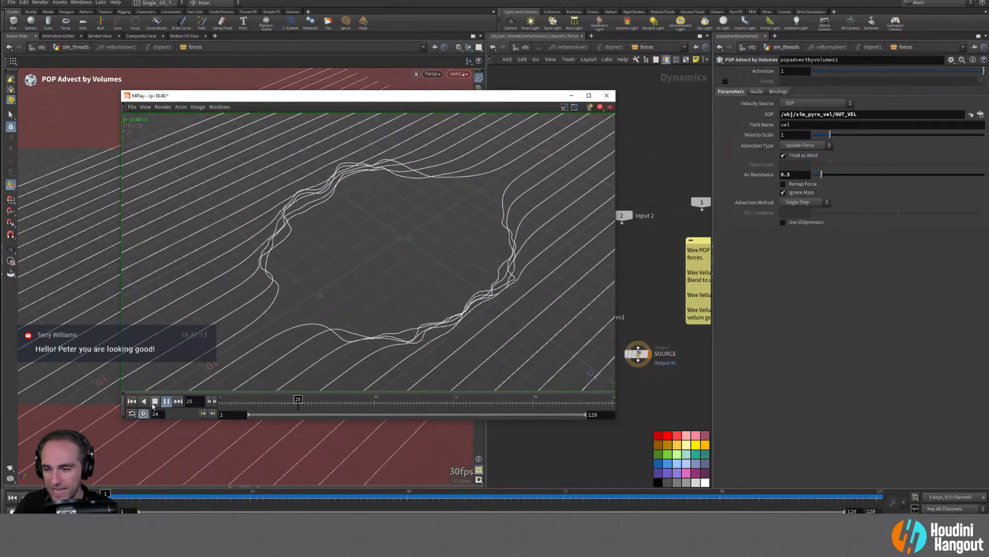
left_click(131, 401)
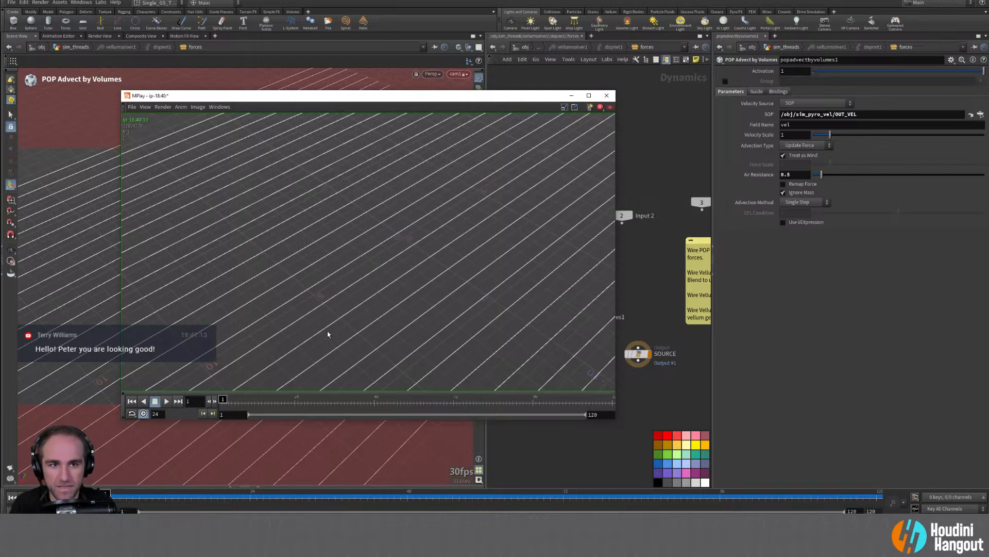
Step: Set the Air Resistance of popadvectbyvolumes1 to 1 and render a new flipbook through cam1
double_click(792, 175)
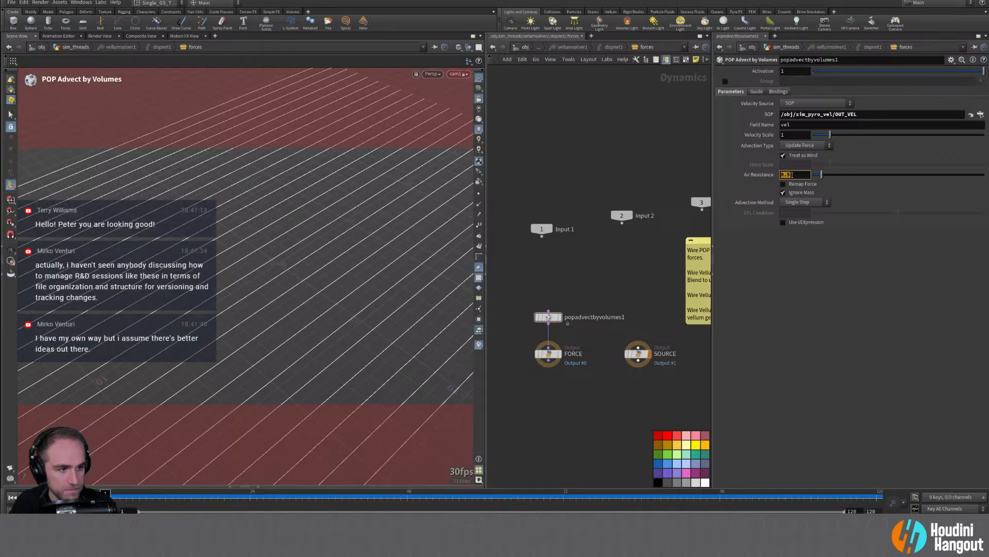
type("1")
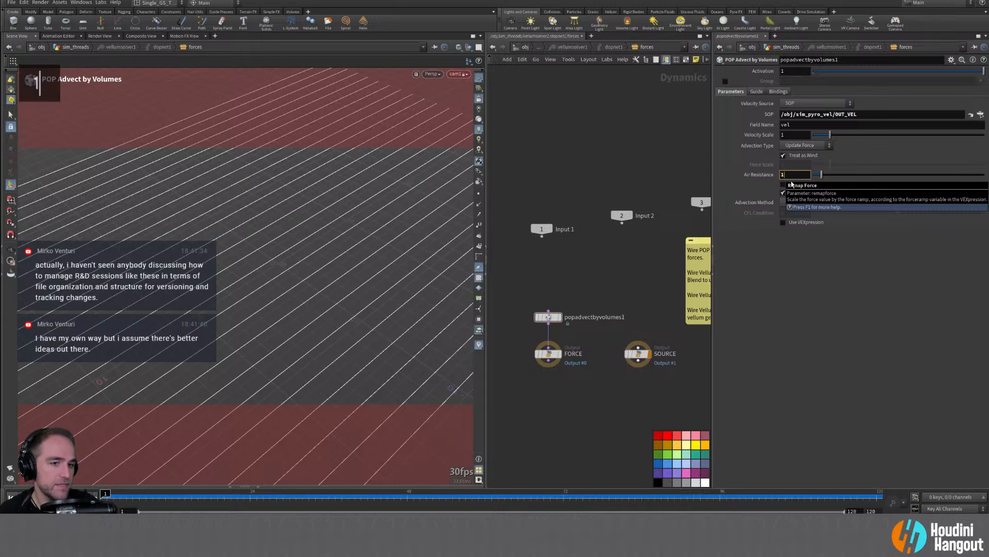
key("Return")
left_click_drag(551, 320, 550, 316)
middle_click_drag(546, 286, 552, 278)
right_click_drag(552, 279, 554, 274)
mouse_move(554, 275)
middle_mouse_down()
mouse_move(562, 257)
mouse_move(555, 265)
middle_mouse_up()
mouse_move(556, 265)
right_mouse_down()
mouse_move(541, 269)
mouse_move(552, 267)
right_mouse_up()
middle_click_drag(549, 269, 551, 262)
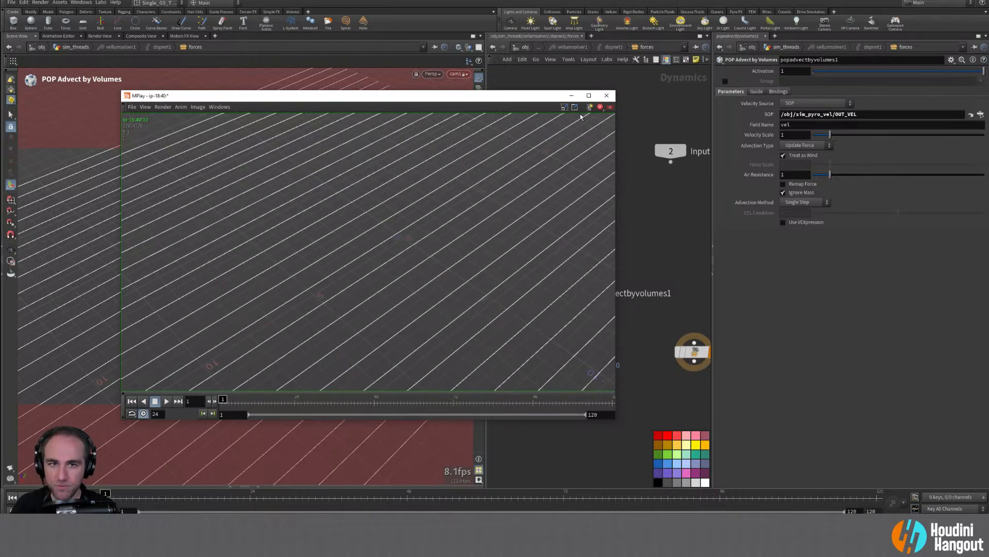
left_click(9, 467)
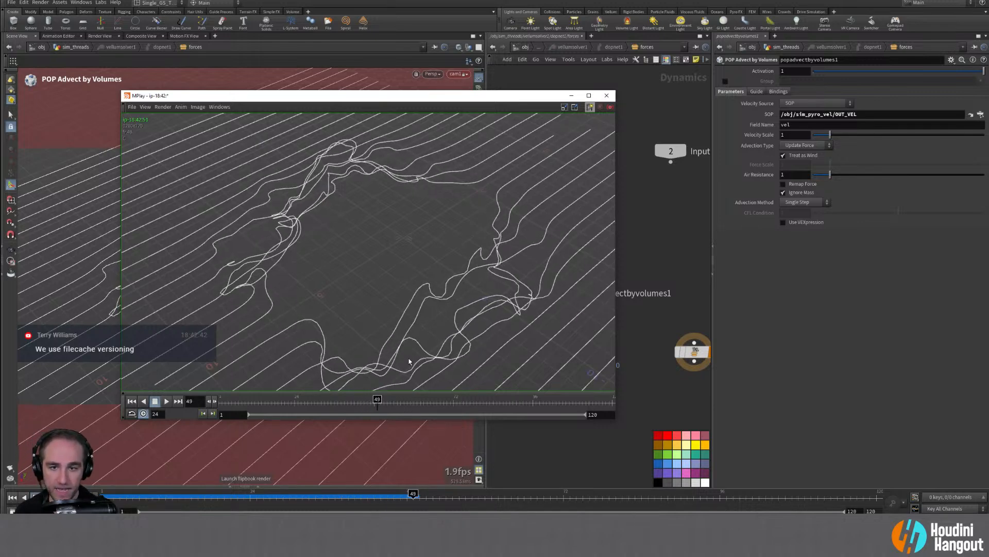
Step: Turn on Compare Images in MPlay and check the split comparison at around frame 36
left_click_drag(254, 101, 227, 95)
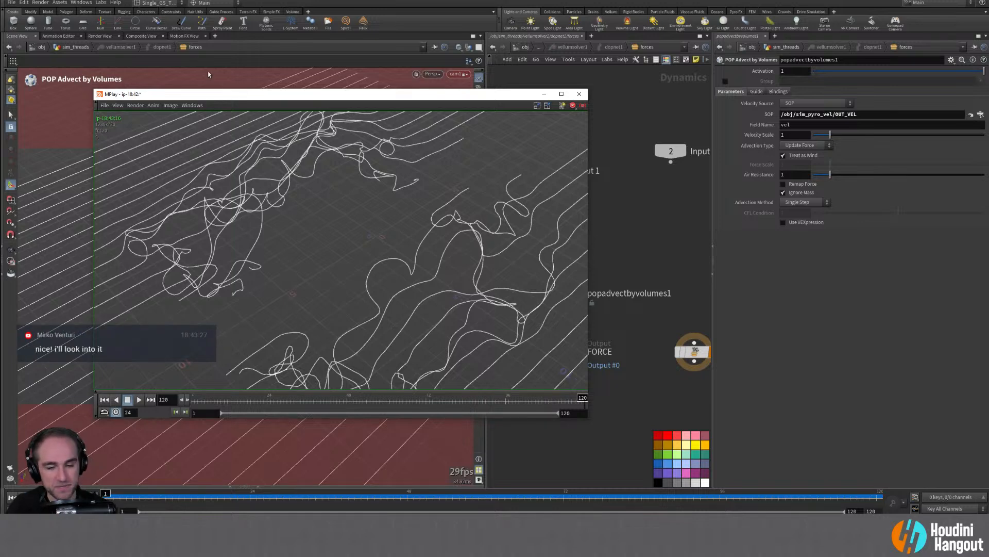
left_click(171, 105)
left_click(170, 105)
left_click(153, 105)
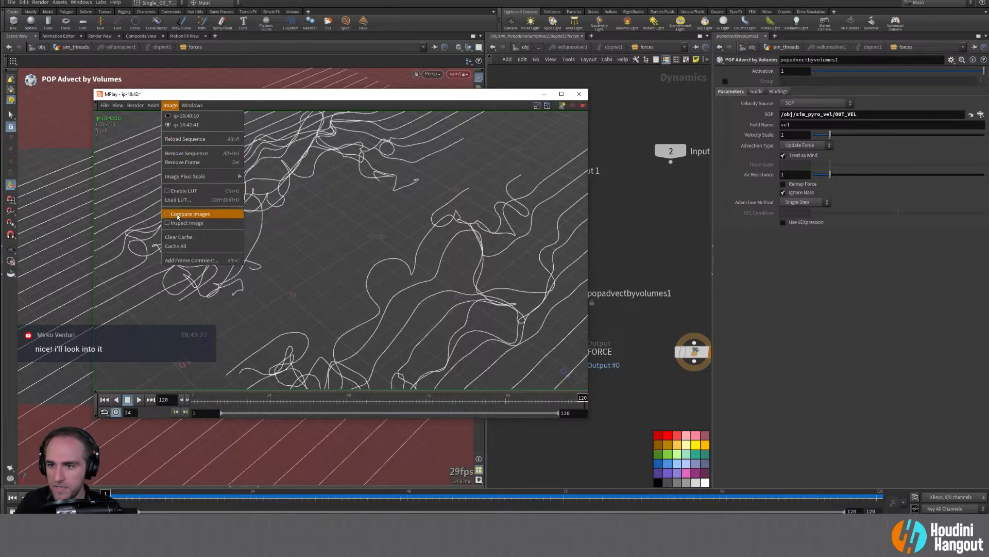
left_click(180, 214)
mouse_move(340, 118)
left_mouse_down()
mouse_move(311, 117)
mouse_move(358, 122)
mouse_move(343, 128)
left_mouse_up()
key("Up")
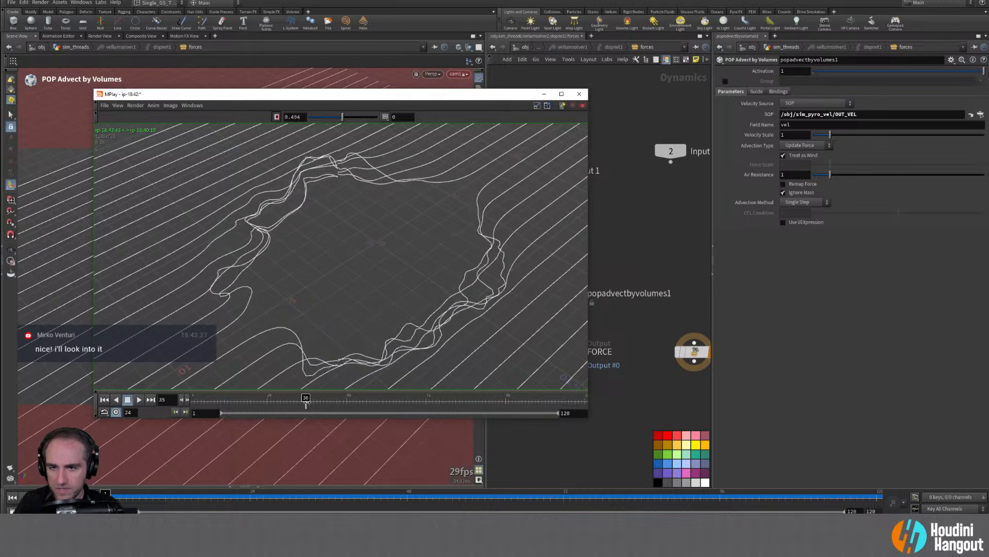
Step: Through MPlay's Sequence List, assign the newest flipbook as the main image and the previous one as the comparison image, with comparison enabled
left_click(277, 117)
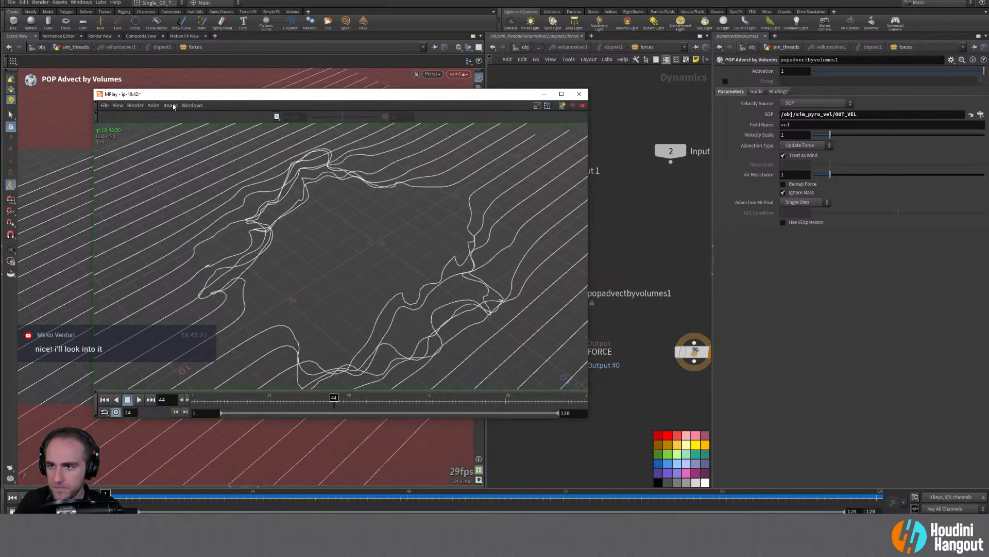
left_click(193, 105)
left_click(203, 132)
left_click_drag(348, 95, 836, 10)
left_click(533, 30)
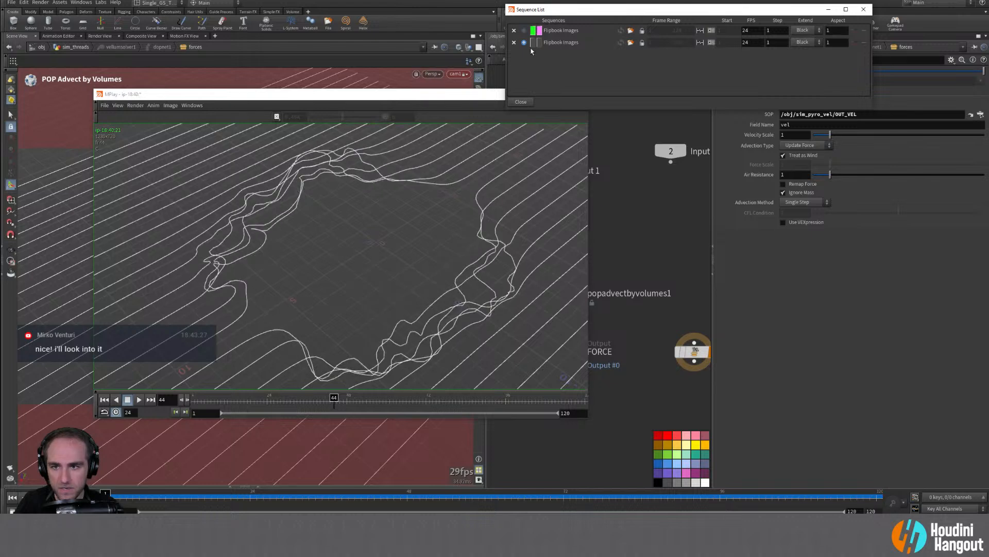
left_click(531, 44)
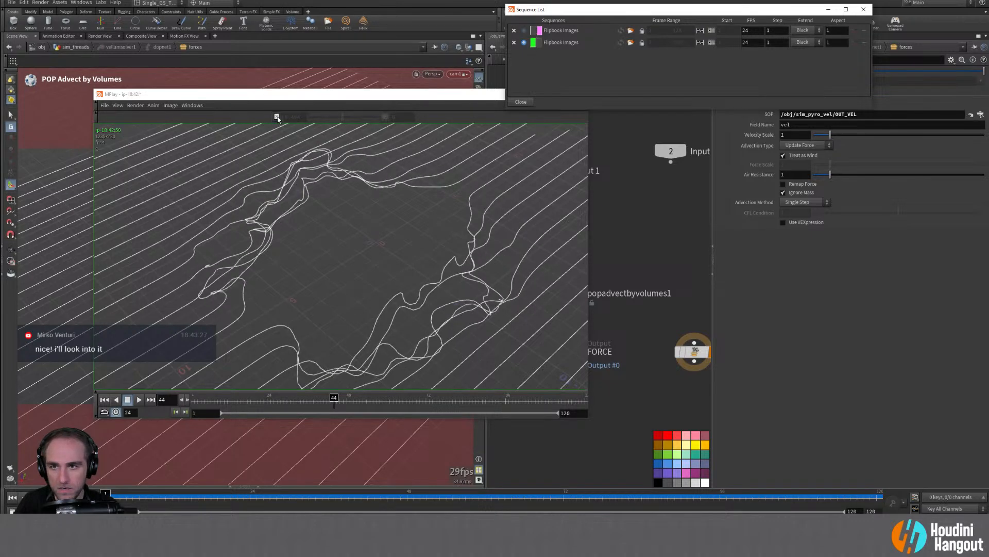
left_click(277, 117)
left_click(533, 31)
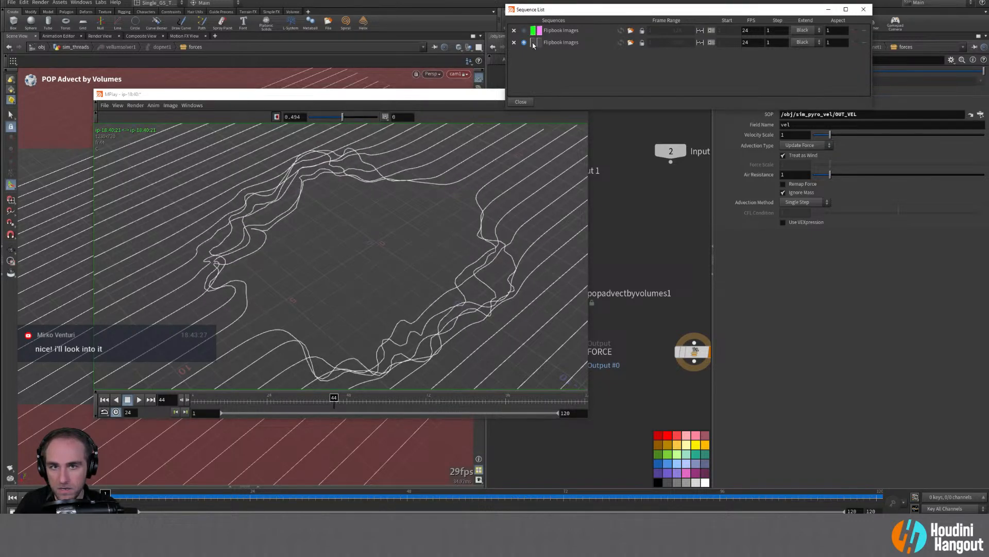
left_click(534, 43)
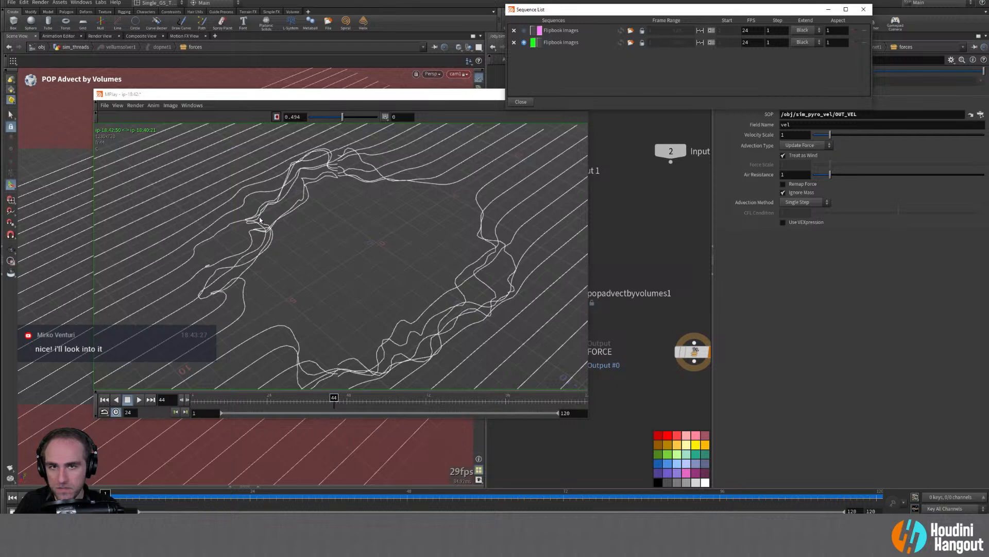
Step: Go to frame 76 in MPlay, try the difference display, and set the comparison mode to Split Vertical
mouse_move(334, 400)
left_mouse_down()
mouse_move(493, 384)
mouse_move(438, 398)
mouse_move(299, 398)
mouse_move(438, 398)
left_mouse_up()
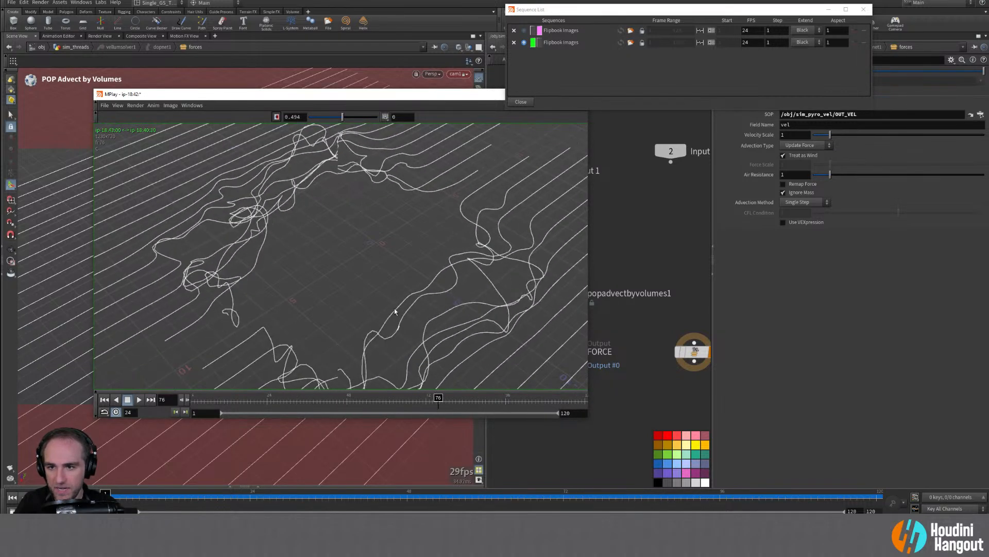
right_click(266, 117)
left_click(284, 153)
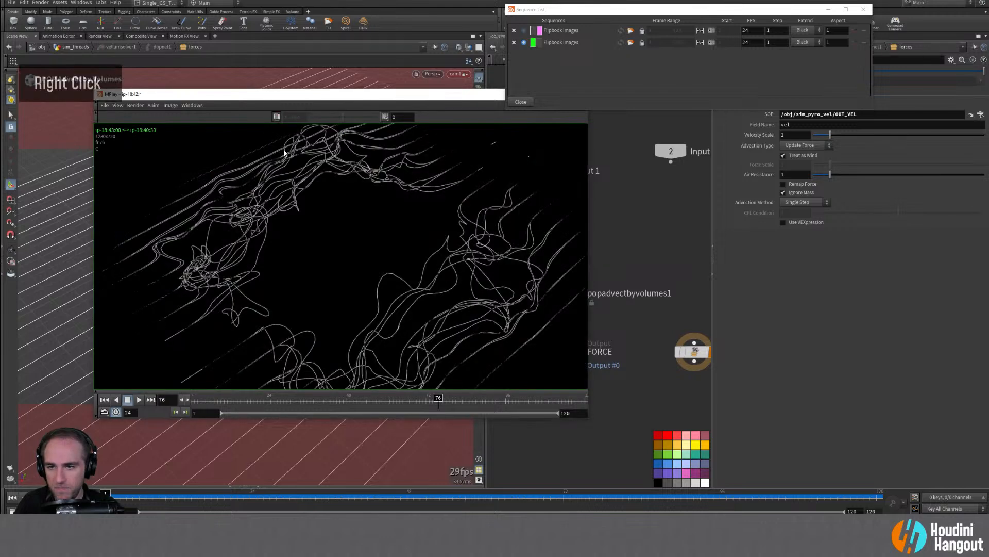
left_click(276, 117)
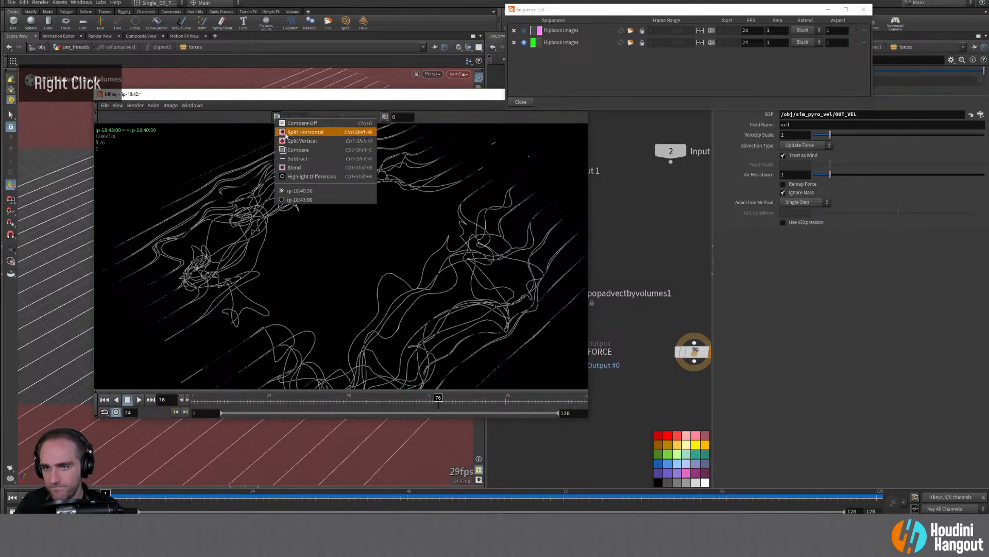
left_click(286, 141)
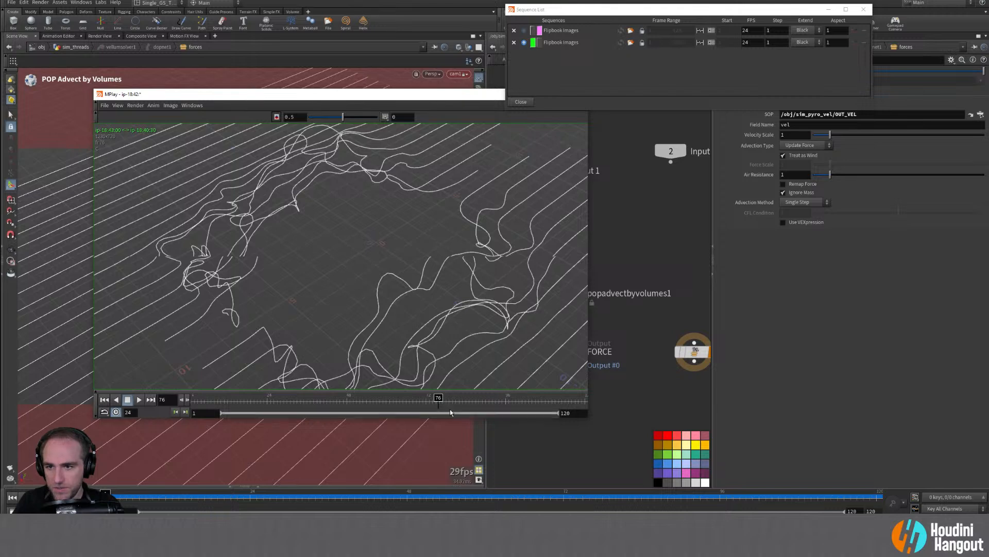
Step: Scrub through the split flipbooks up to frame 75 to compare thread motion at Air Resistance 0.5 and 1
left_click(532, 31)
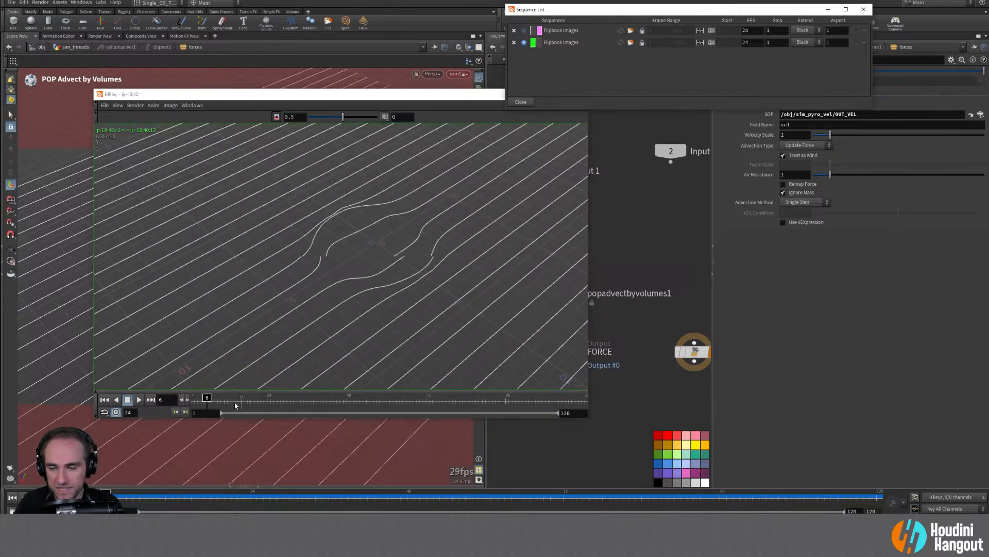
left_click_drag(209, 403, 340, 397)
left_click_drag(229, 397, 232, 398)
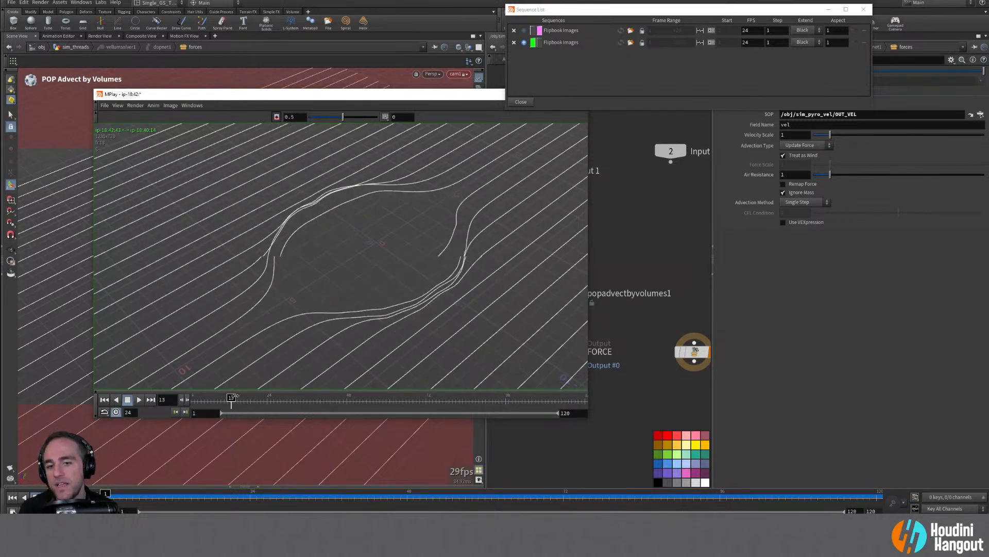
left_click_drag(333, 407, 229, 407)
left_click_drag(335, 412, 408, 406)
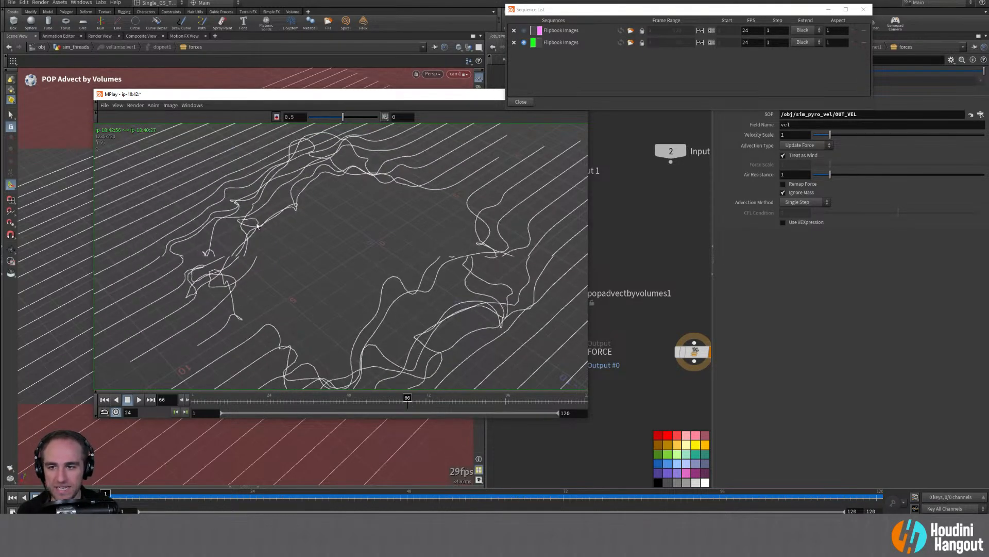
left_click_drag(402, 398, 434, 397)
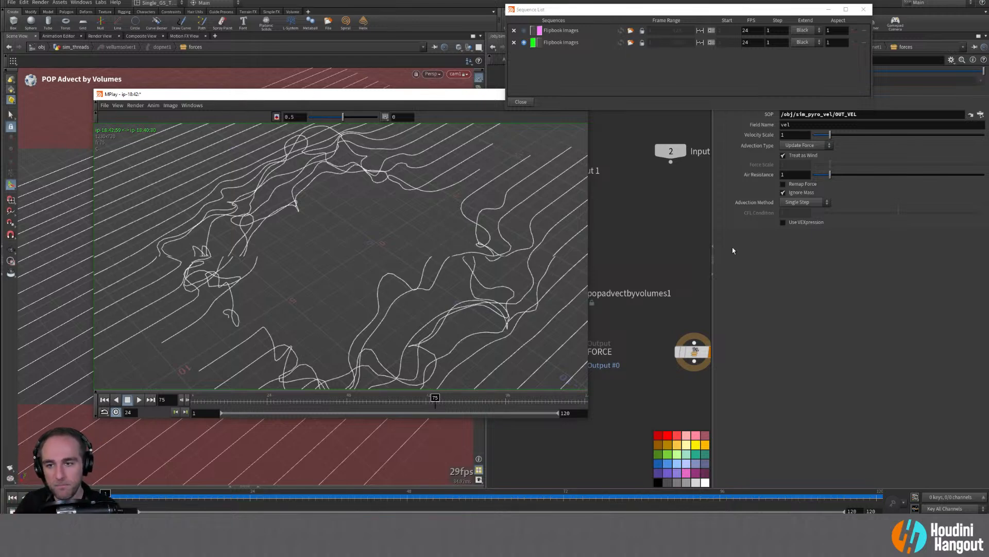
Step: Set the Air Resistance of popadvectbyvolumes1 to 0.5 and its Velocity Scale to 2
left_click(773, 184)
double_click(789, 174)
type("0.5")
double_click(793, 135)
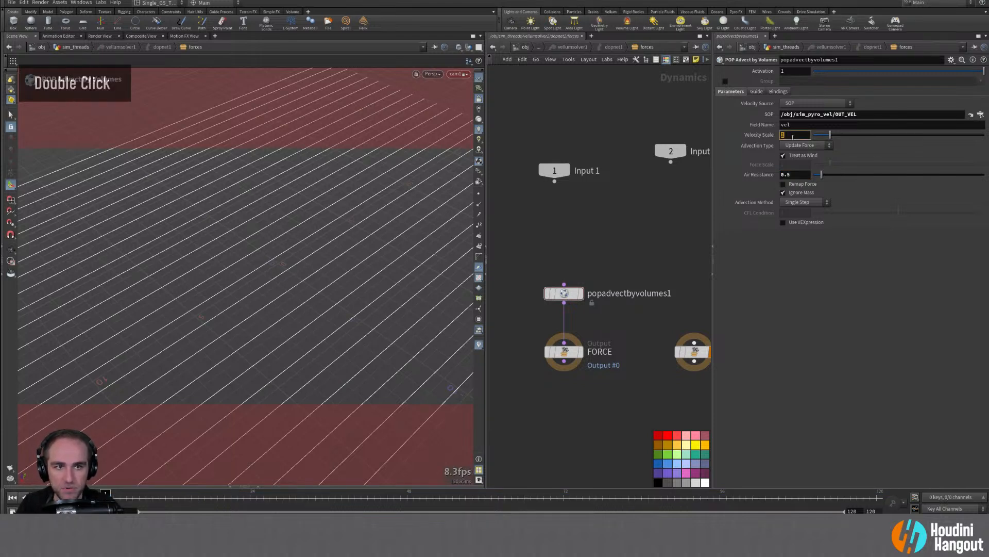
type("2")
key("Return")
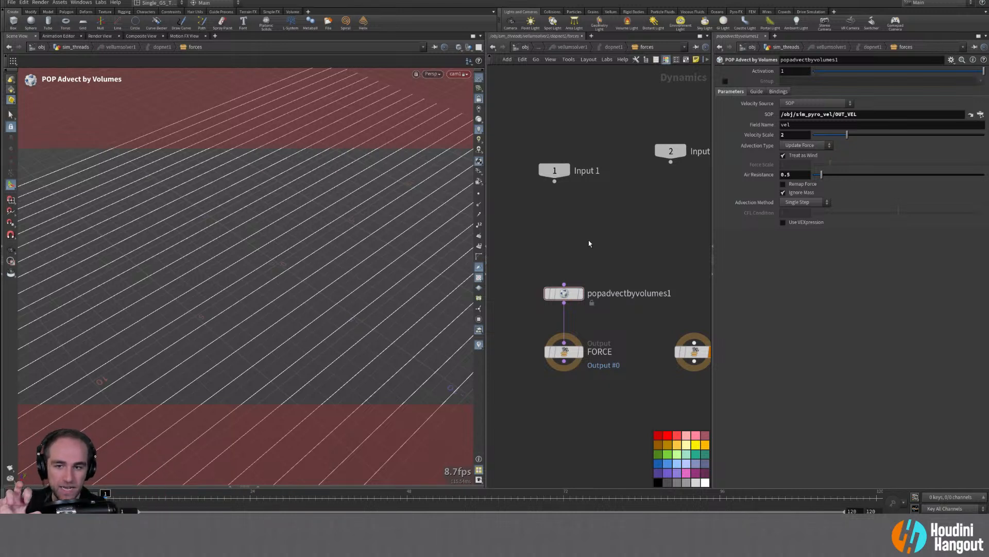
Step: Go back up to the sim_threads network, then rewind MPlay to frame 1 and turn its image comparison off
key("u")
key("u")
key("u")
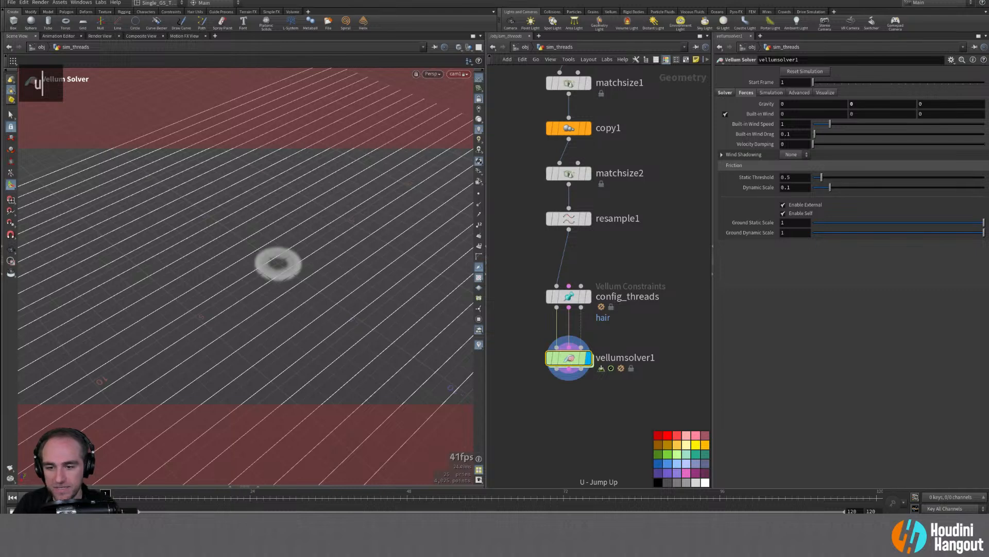
key("alt+Tab")
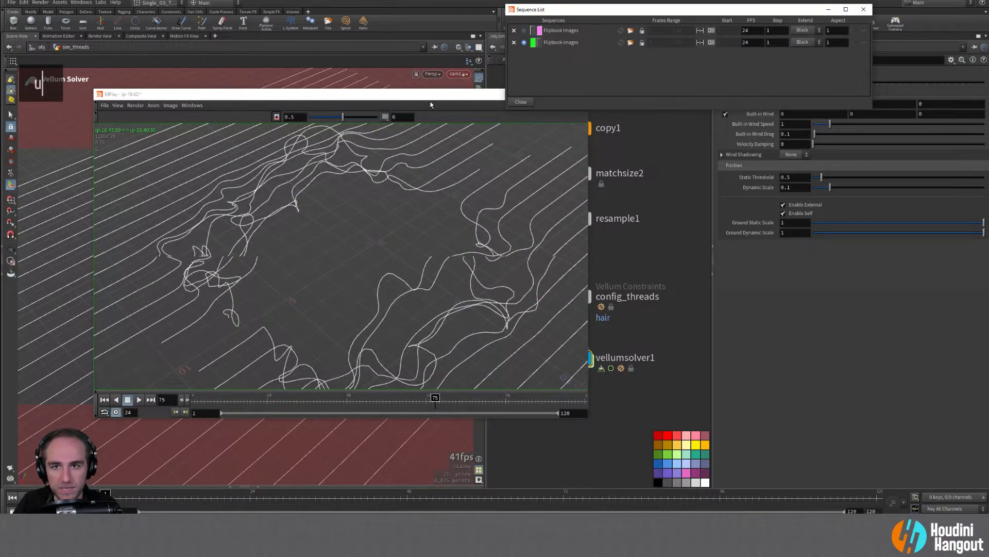
left_click_drag(431, 105, 436, 140)
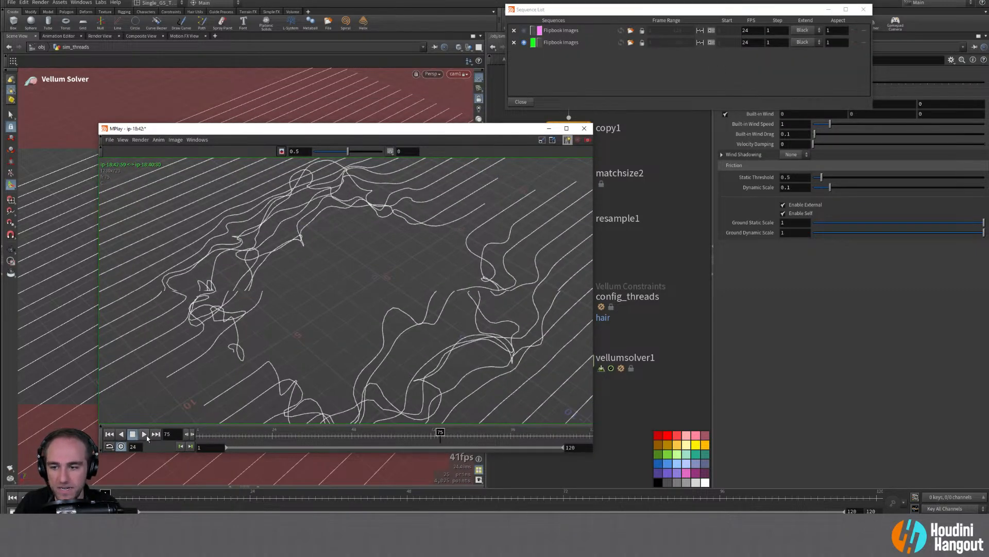
left_click(109, 435)
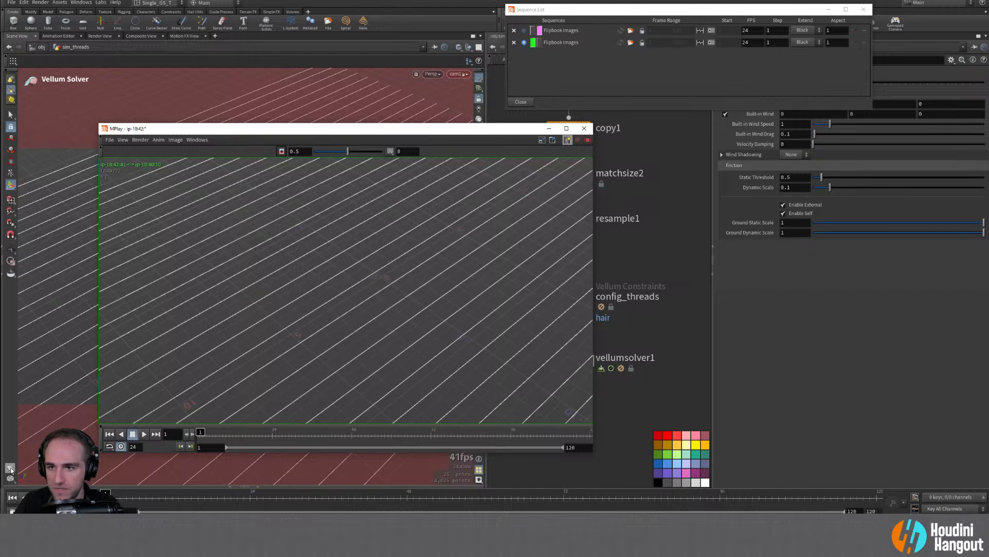
left_click(281, 151)
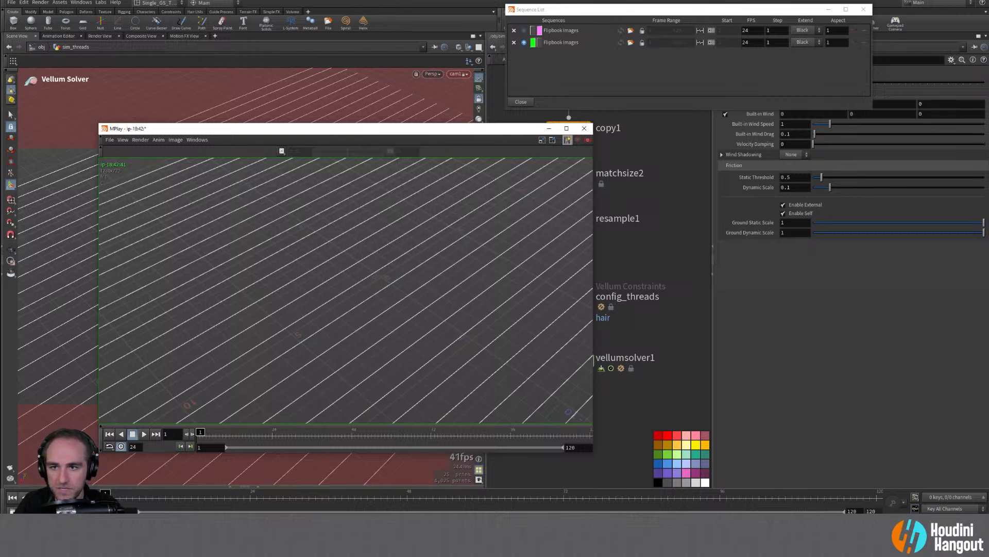
Step: Hide the other objects in the viewport, render a new flipbook of only the threads through cam1, and play it in MPlay
left_click(8, 470)
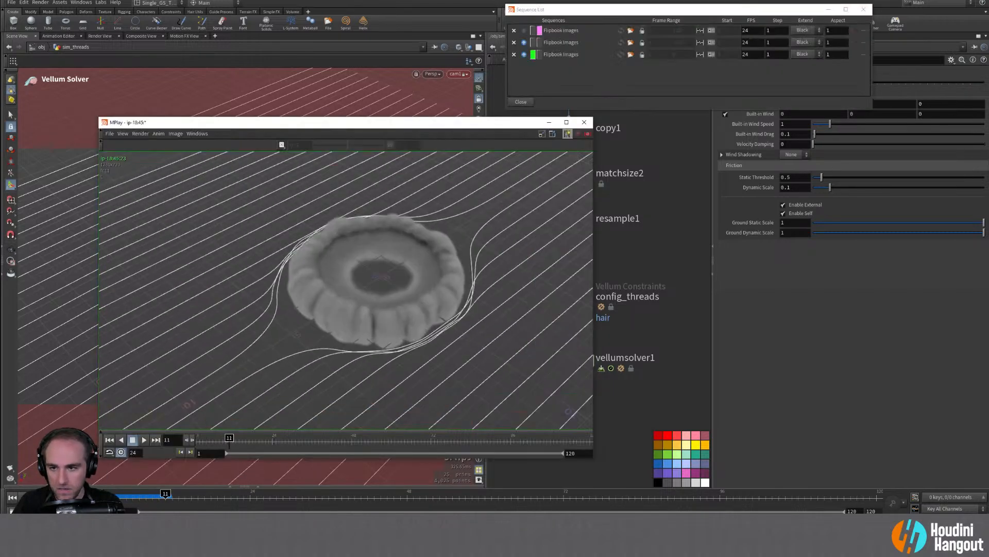
key("Escape")
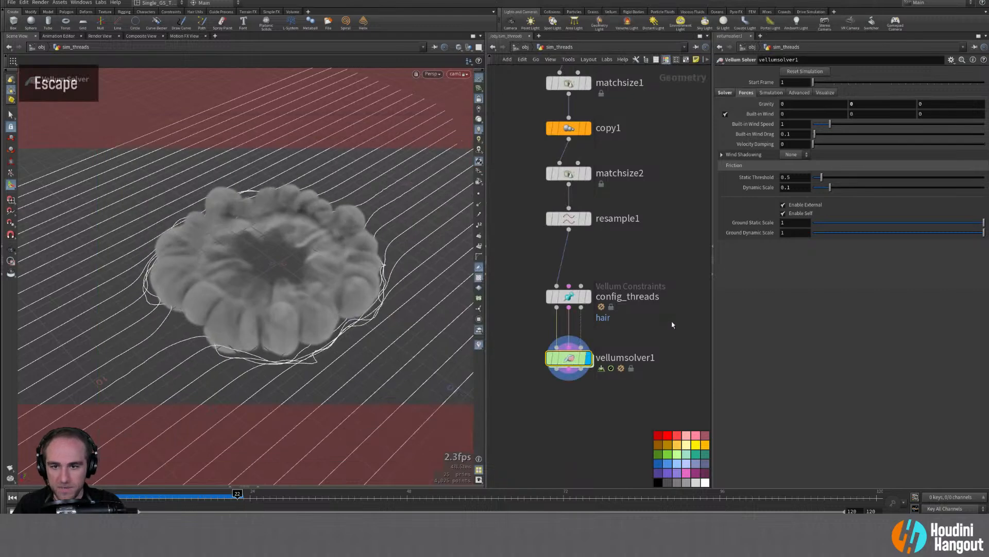
left_click(469, 47)
left_click(472, 76)
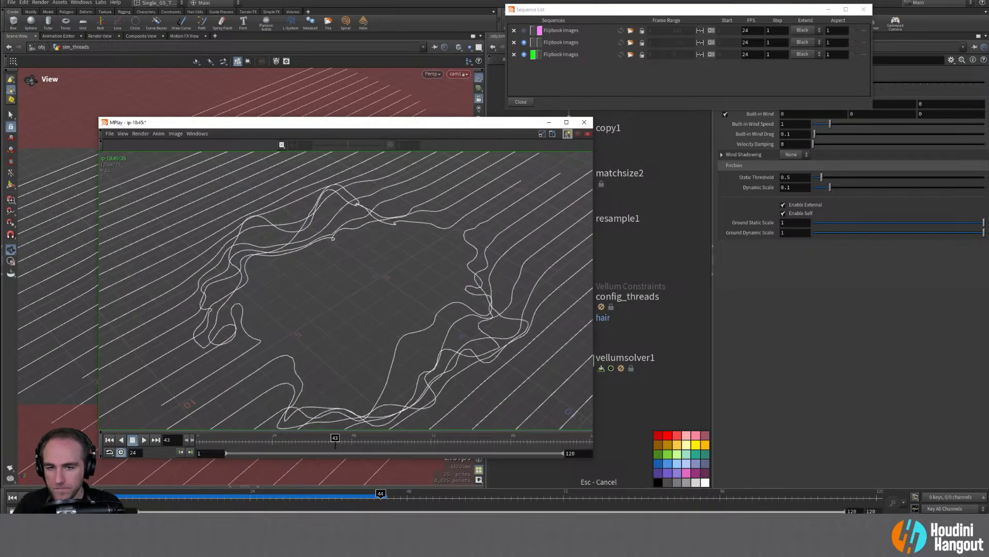
left_click(143, 440)
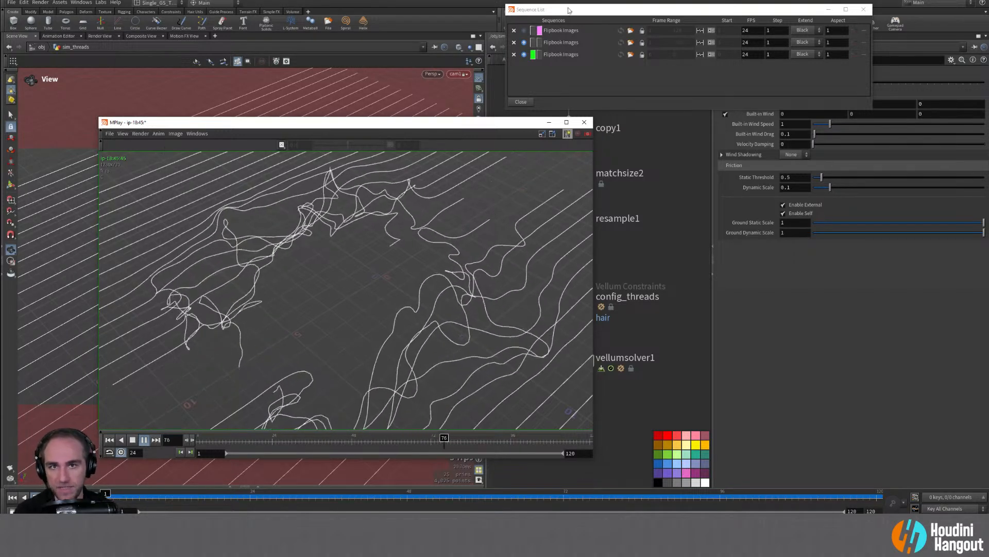
Step: Turn the split comparison back on and sweep the divider at frame 84 to compare the newest flipbook with the earlier one
left_click(282, 145)
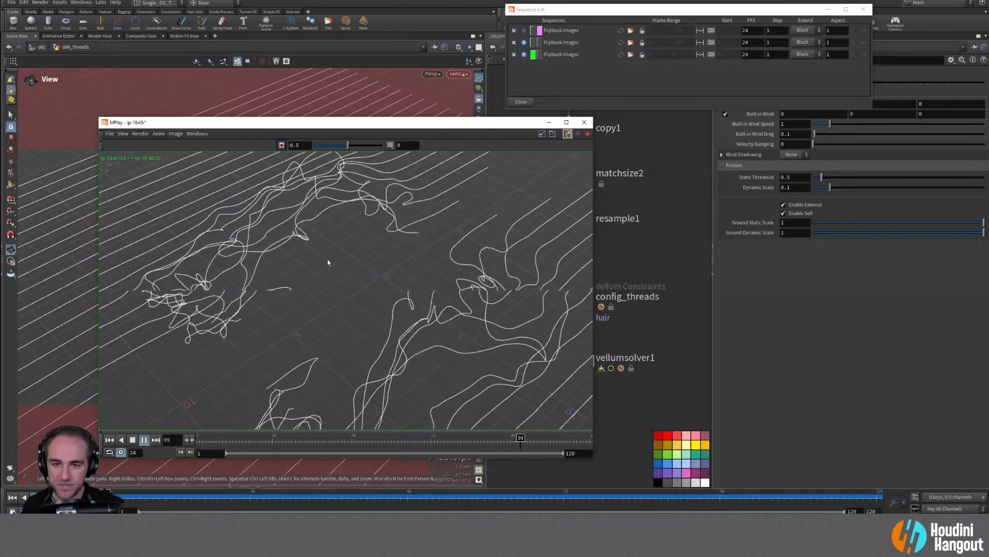
left_click(472, 439)
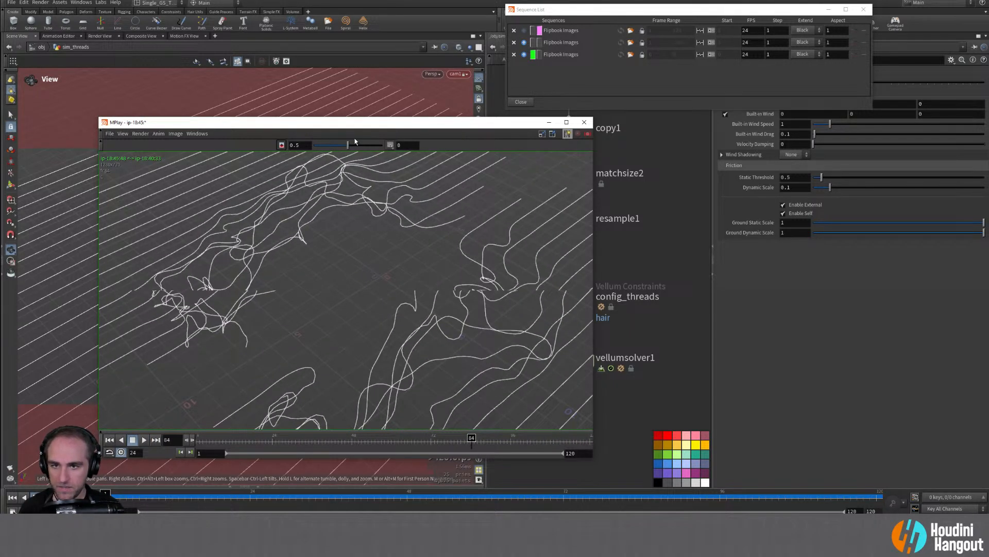
left_click_drag(348, 144, 388, 166)
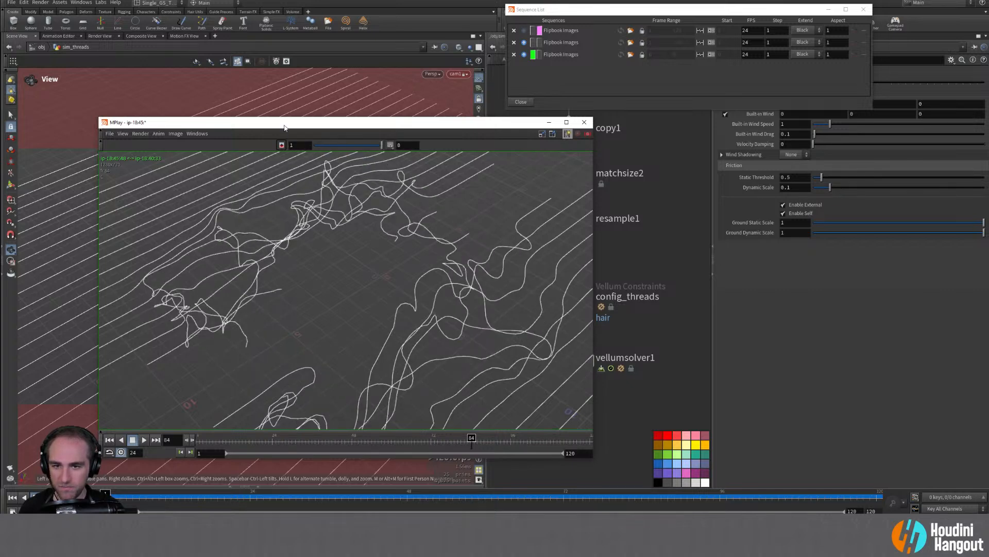
left_click(318, 145)
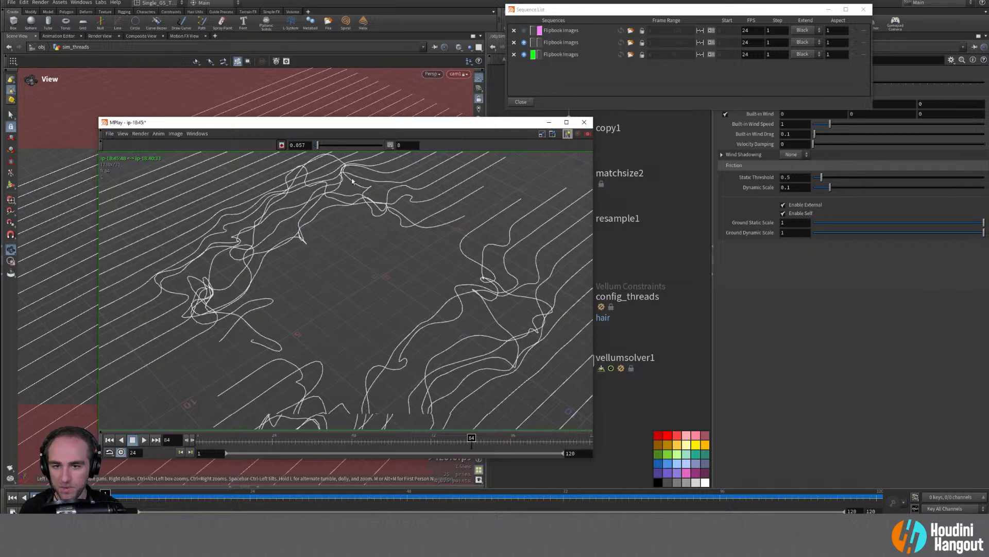
Step: Compare the two flipbooks at frames 84, 104 and 112 by moving the split divider, then leave MPlay
left_click_drag(318, 145, 377, 145)
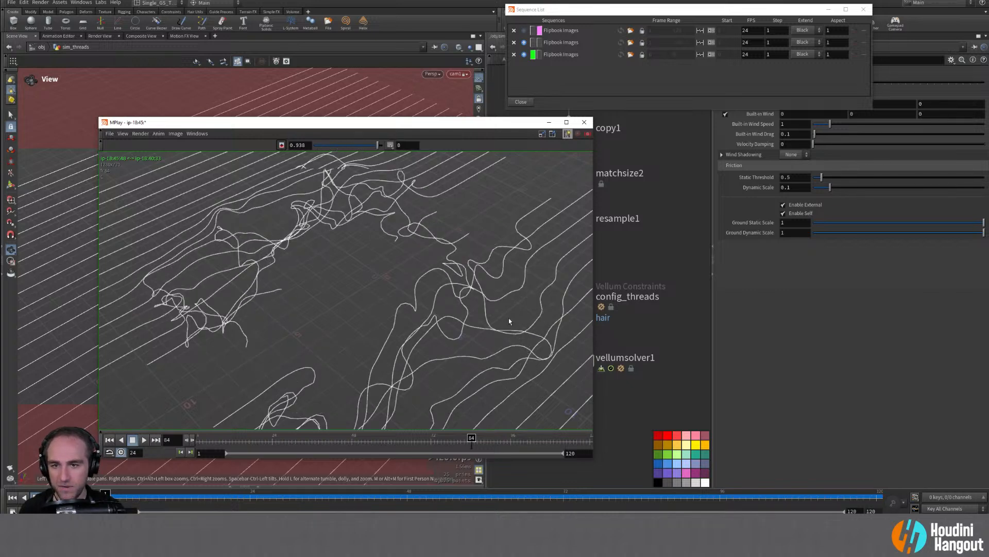
left_click_drag(202, 438, 538, 437)
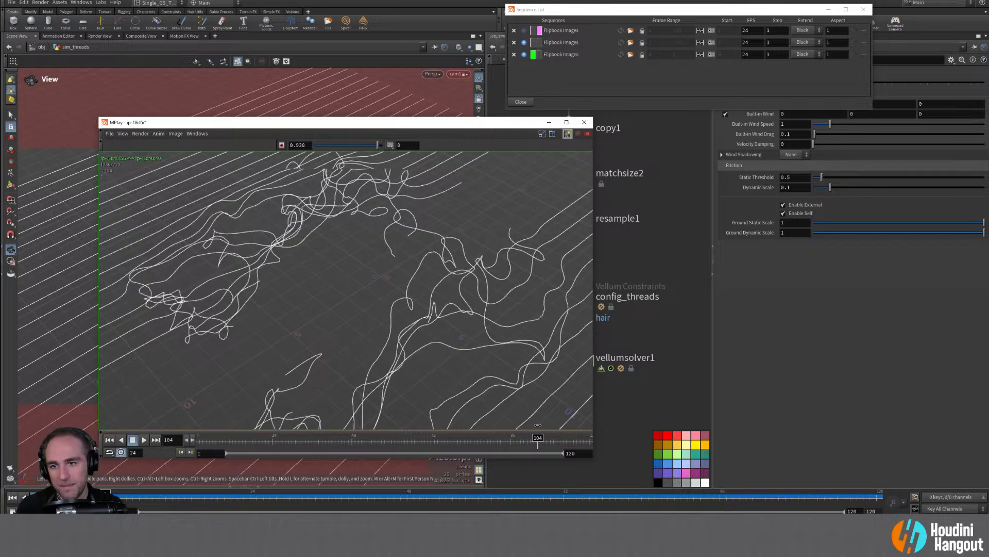
left_click_drag(352, 146, 349, 147)
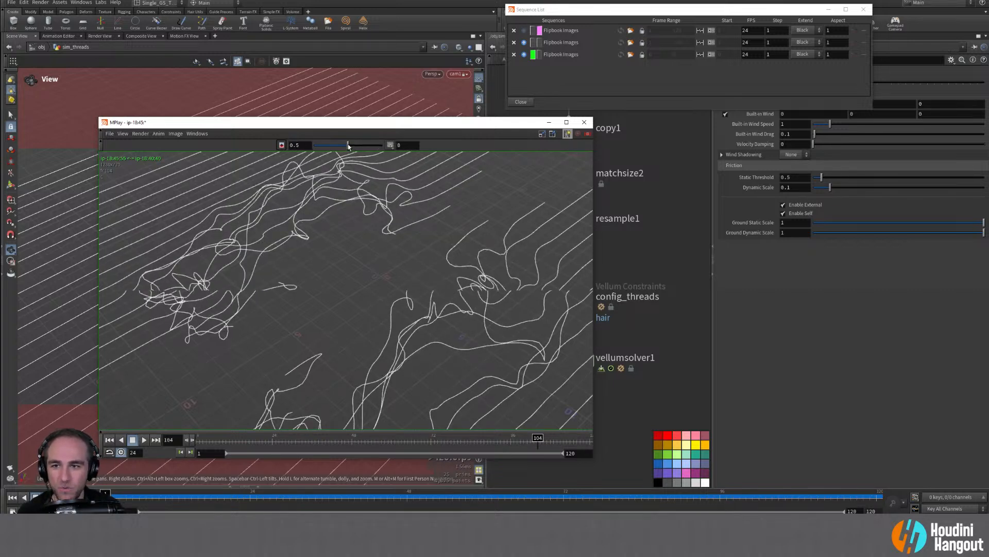
mouse_move(466, 435)
left_mouse_down()
mouse_move(206, 438)
mouse_move(514, 437)
mouse_move(443, 417)
mouse_move(248, 422)
mouse_move(538, 437)
mouse_move(234, 438)
mouse_move(561, 438)
left_mouse_up()
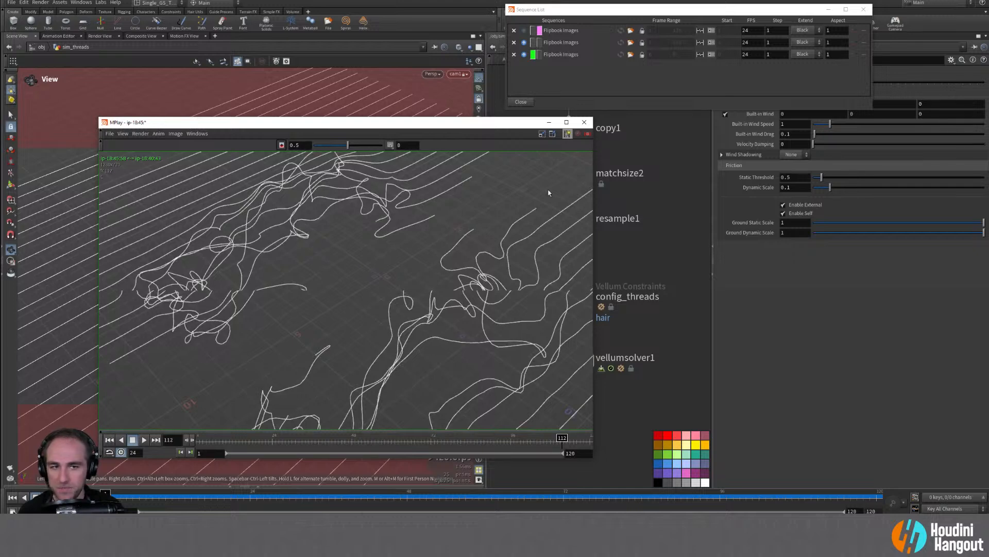
left_click(579, 125)
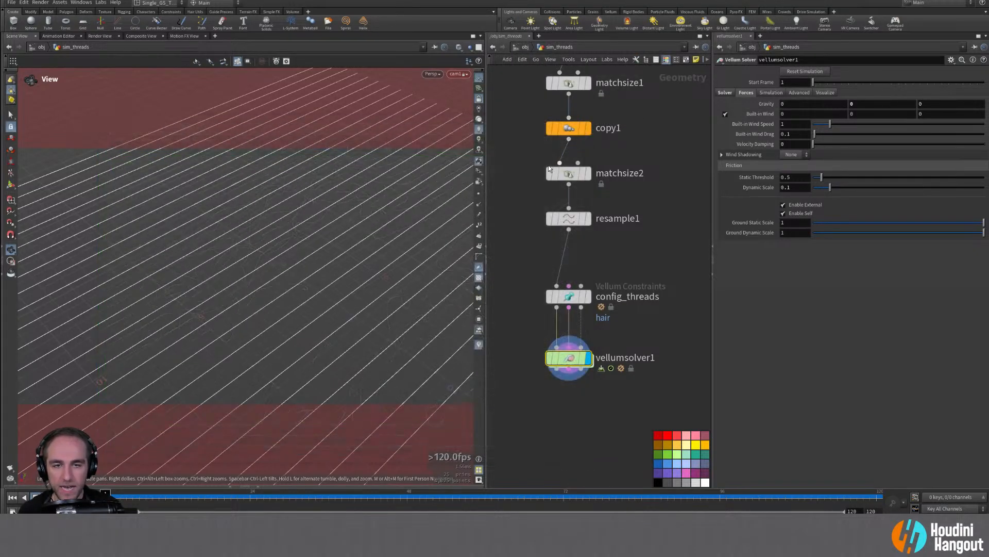
Step: Narrow the scene view to give the network and parameters more room, and tumble the view out of cam1
middle_click_drag(573, 442, 560, 406)
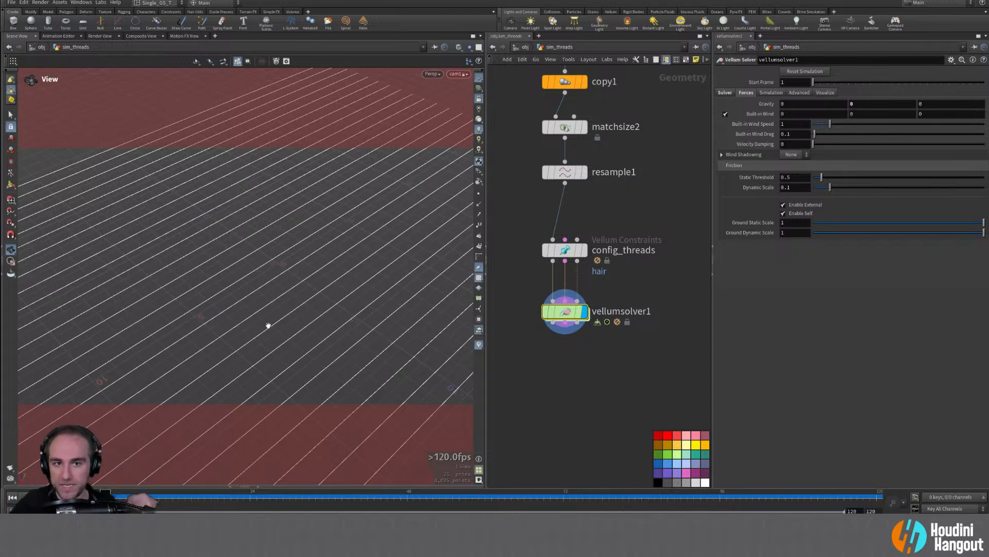
left_click_drag(485, 263, 401, 263)
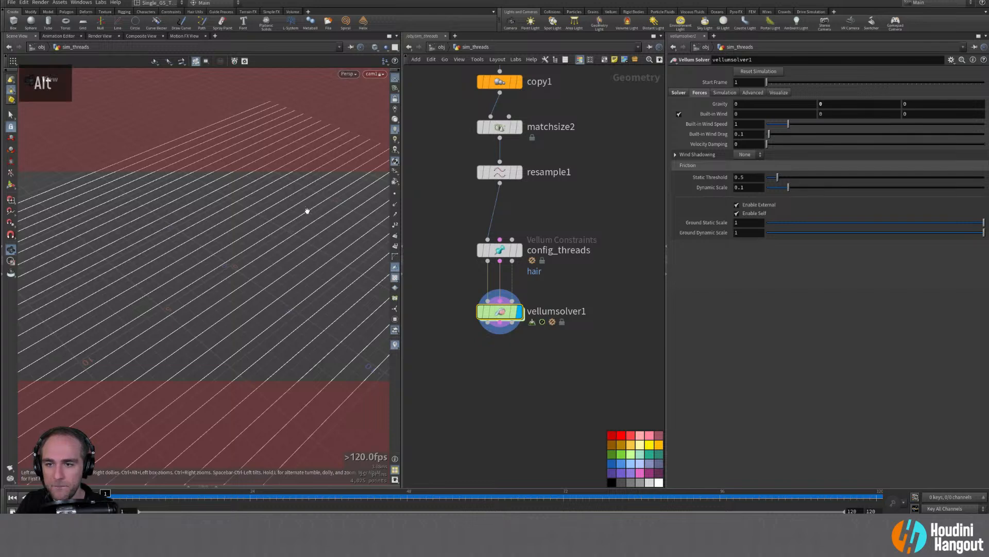
right_click_drag(289, 227, 290, 261, "alt")
left_click_drag(291, 261, 242, 268, "alt")
middle_click_drag(243, 268, 190, 232, "alt")
middle_click_drag(494, 343, 488, 390)
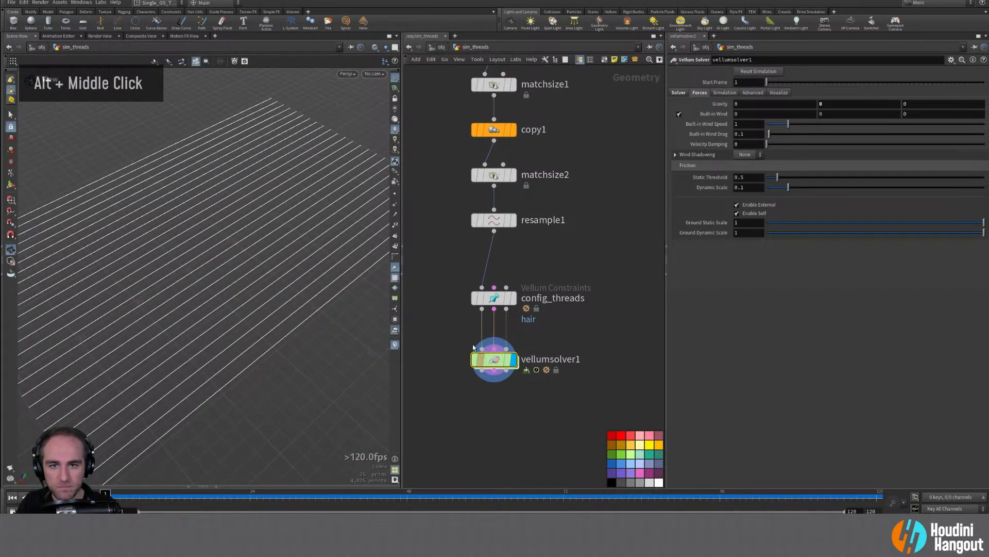
Step: Move config_threads and vellumsolver1 down to leave room under resample1, and display resample1
left_click_drag(464, 270, 523, 384)
left_click_drag(494, 298, 499, 408)
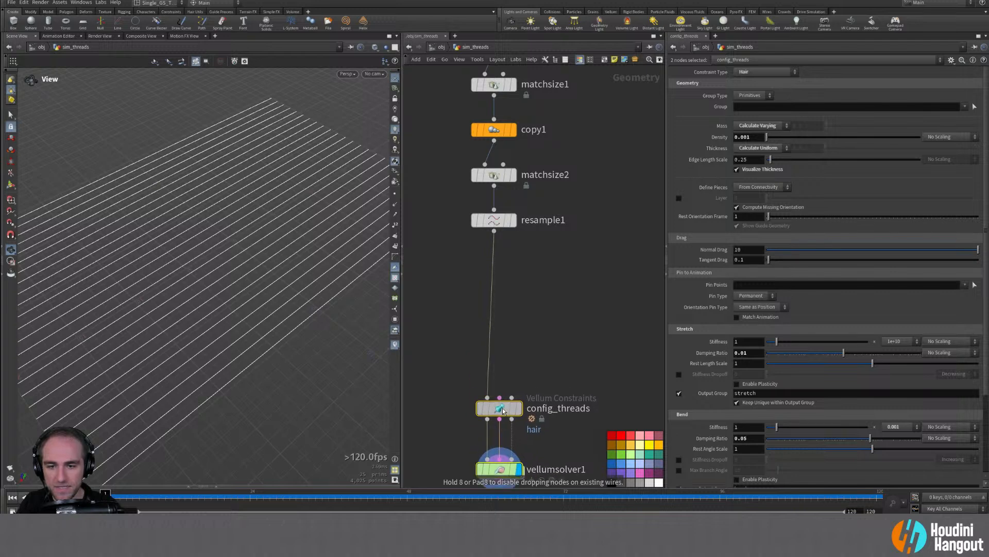
left_click(514, 220)
left_click_drag(458, 377, 551, 488)
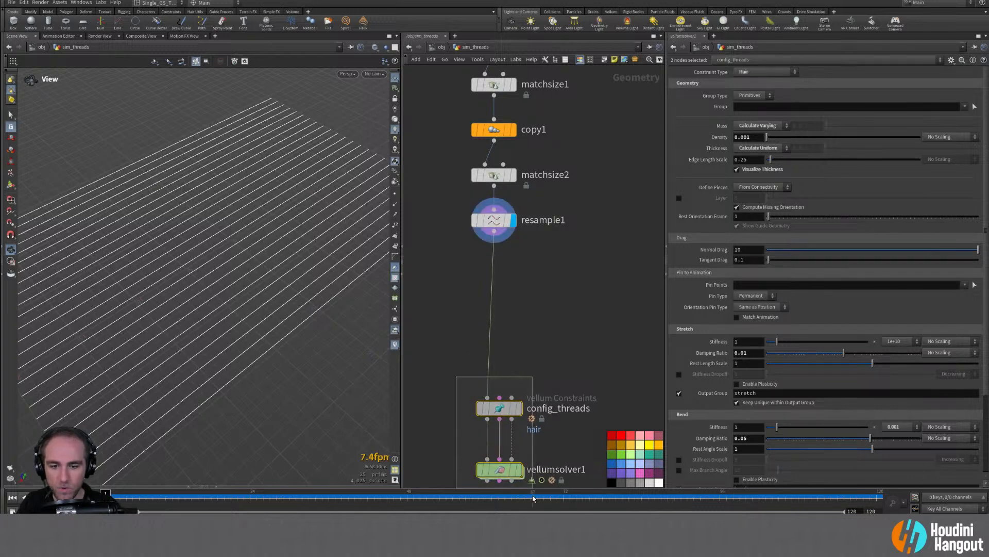
left_click_drag(503, 412, 499, 423)
left_click_drag(258, 269, 250, 263, "alt")
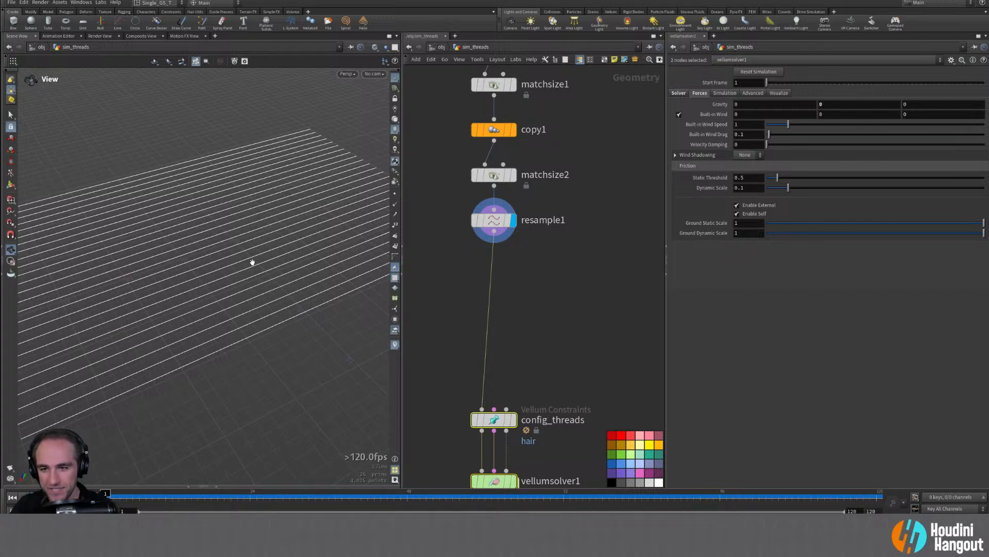
Step: Add a polygon Circle node beside resample1 and display it
middle_click_drag(641, 234, 618, 244)
right_click_drag(618, 244, 581, 282)
middle_click_drag(581, 283, 566, 299)
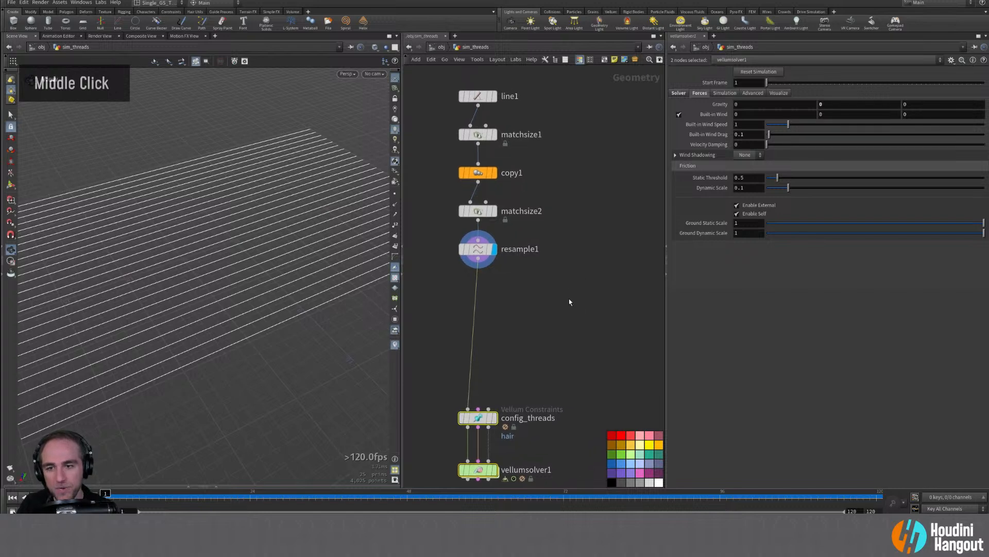
key("Tab")
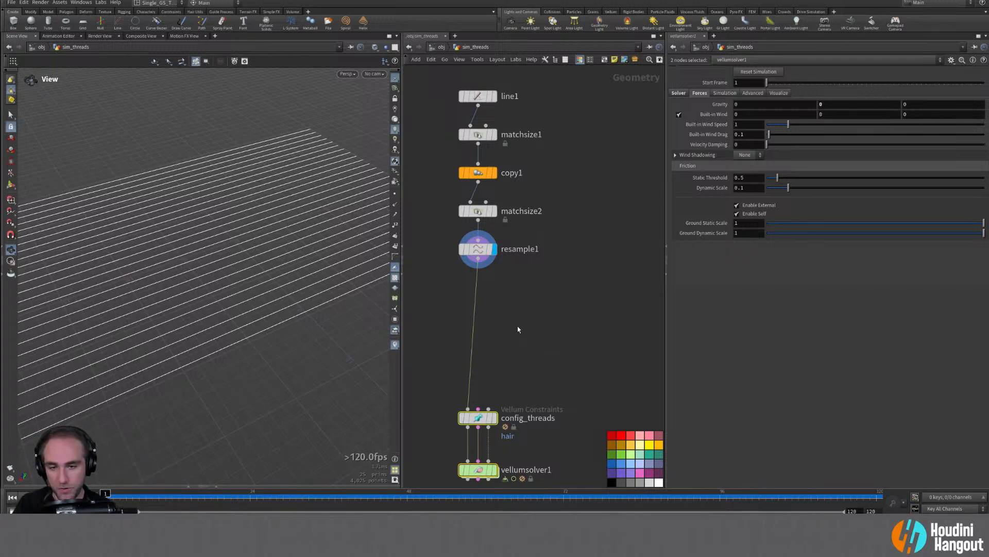
left_click(517, 332)
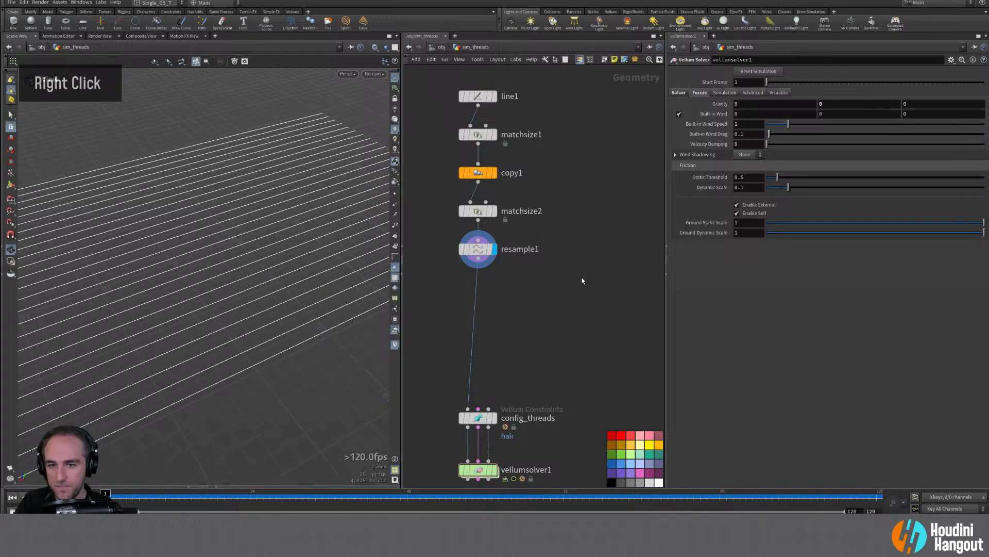
key("Tab")
type("circl")
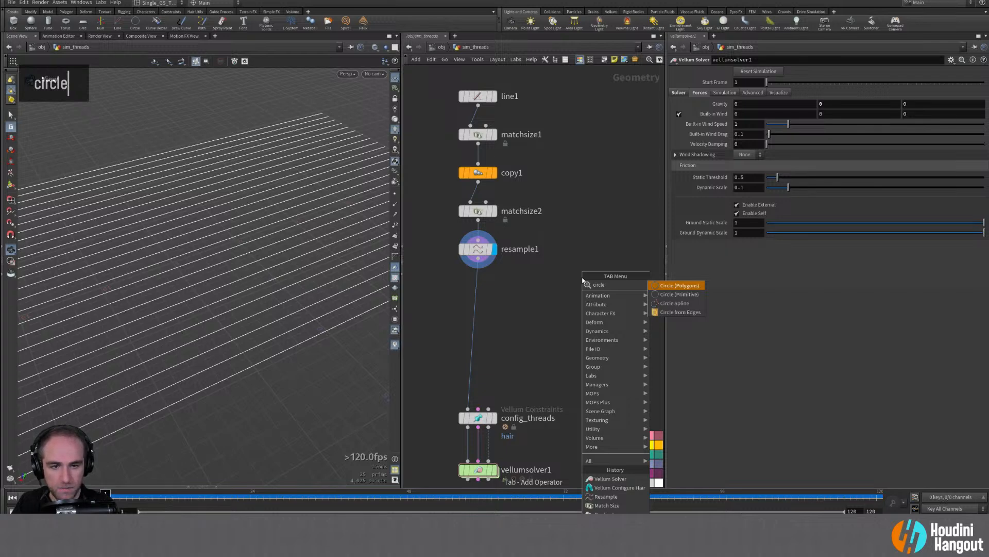
key("Return")
left_click(557, 278)
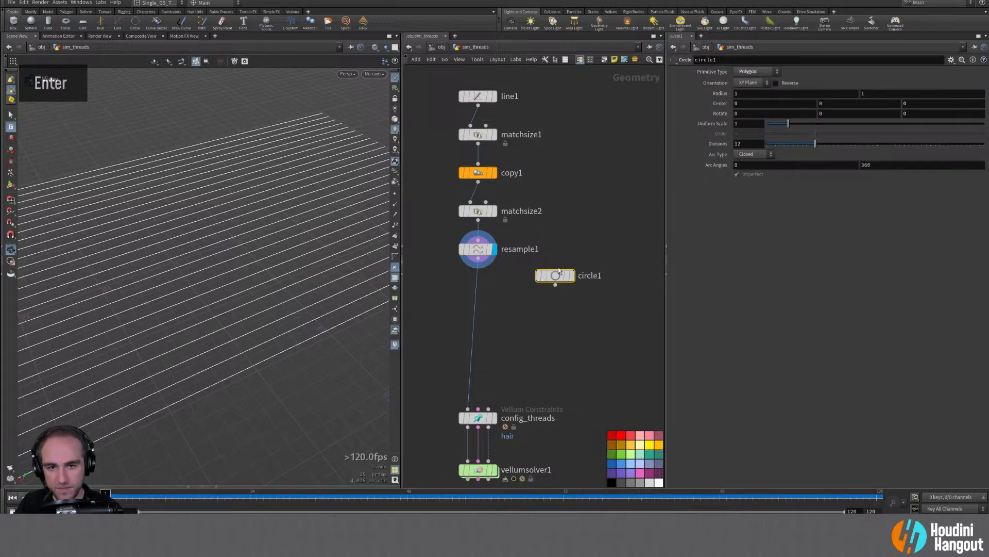
left_click_drag(555, 276, 577, 251)
double_click(574, 252)
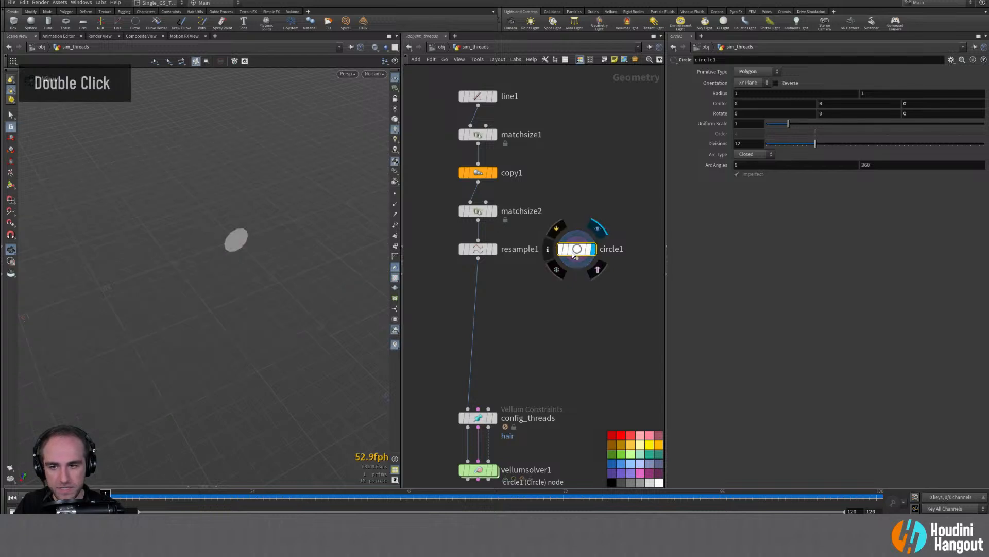
Step: Add a Sweep node with resample1 as its backbone curves and circle1 as its cross section, and display it
key("Tab")
type("swee")
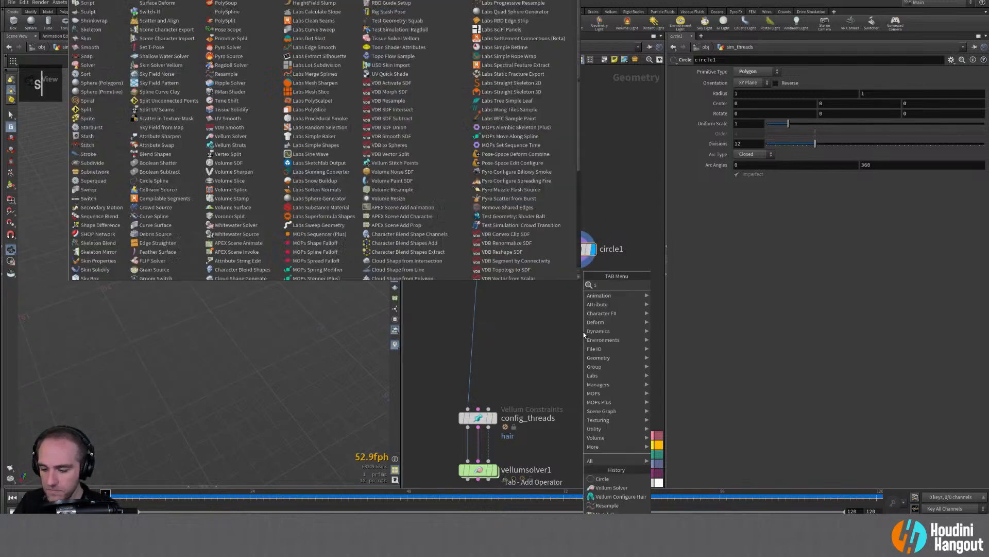
key("Return")
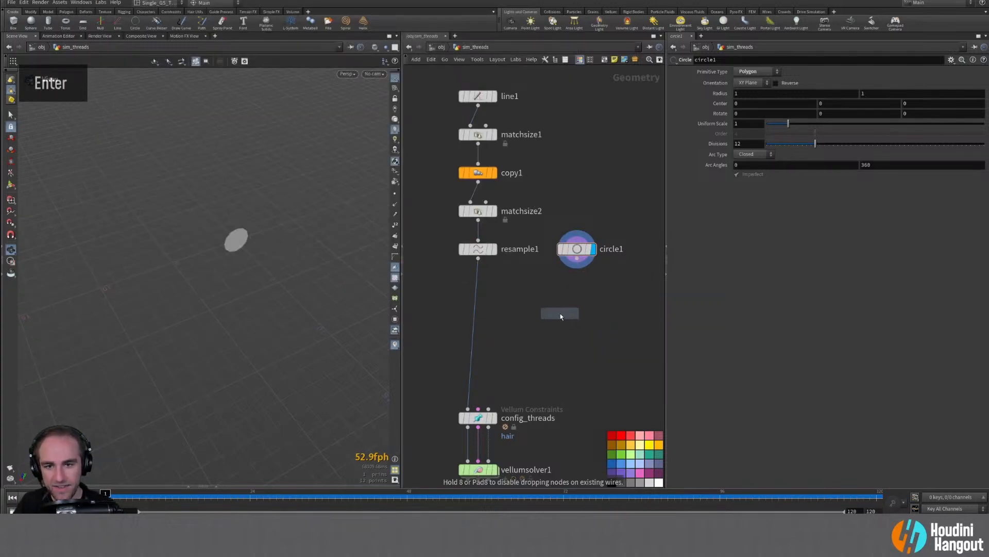
left_click(554, 324)
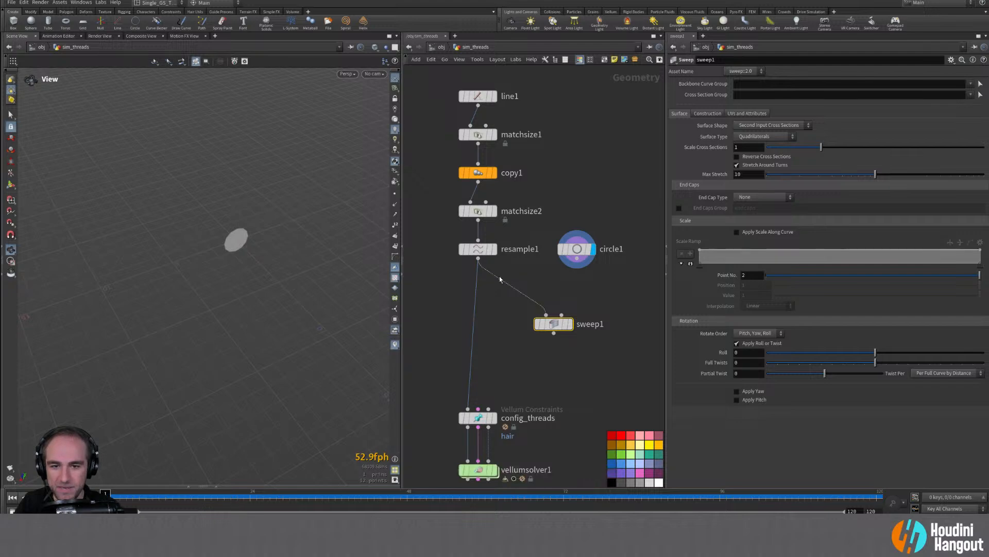
mouse_move(545, 315)
left_click_drag(577, 267, 542, 323)
left_click(570, 328)
left_click_drag(153, 327, 222, 340, "alt")
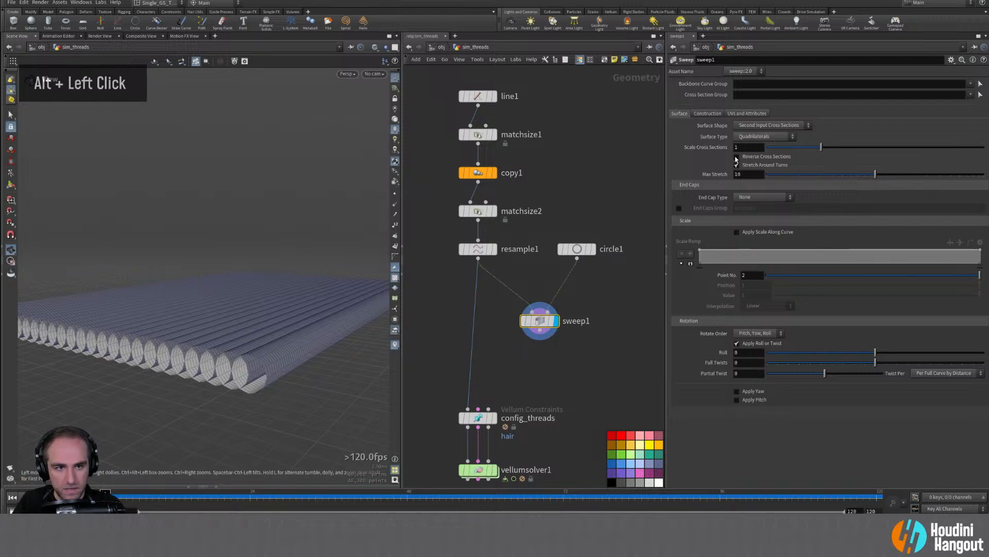
Step: Enable Reverse Cross Sections on sweep1 and set its Scale Cross Sections to 0.235
left_click(737, 157)
left_click_drag(281, 298, 227, 327, "alt")
right_click_drag(227, 327, 206, 326, "alt")
left_click_drag(206, 327, 298, 289, "alt")
mouse_move(580, 250)
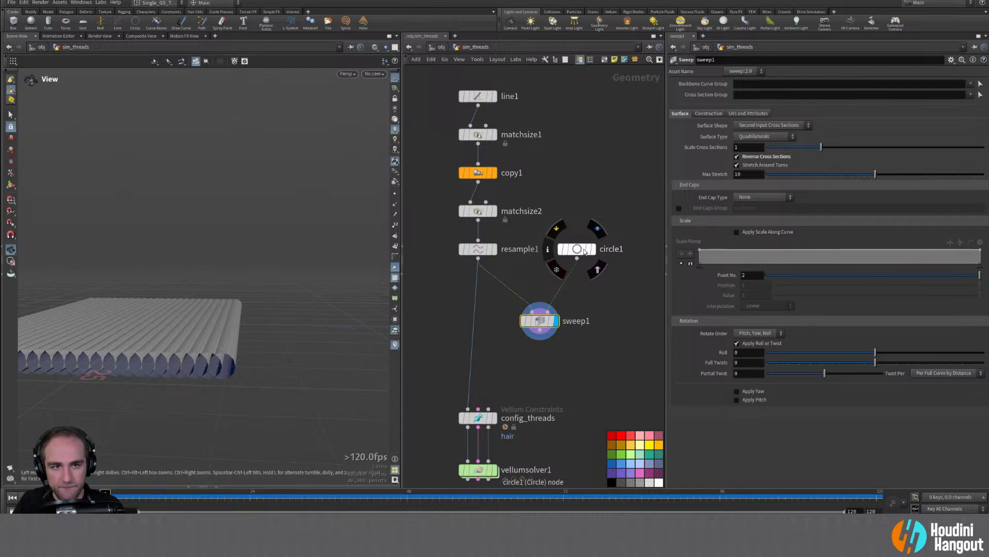
left_click_drag(821, 148, 783, 150)
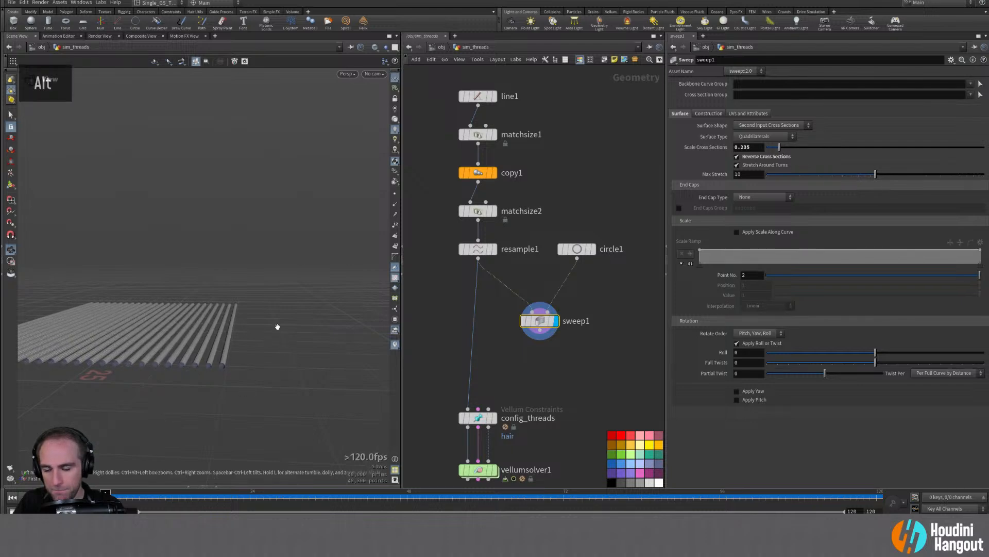
left_click_drag(279, 327, 145, 374, "alt")
right_click_drag(145, 374, 240, 407, "alt")
left_click_drag(240, 408, 248, 398, "alt")
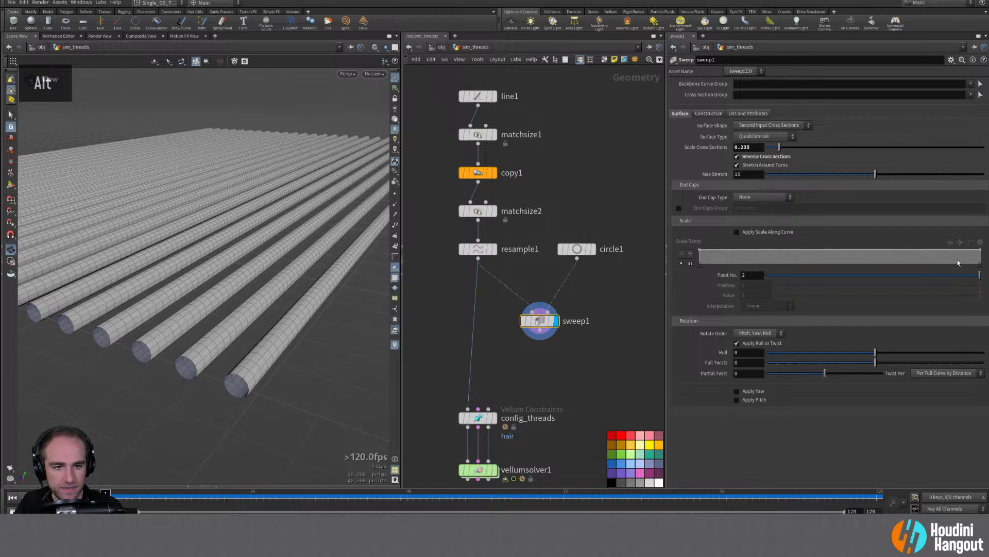
Step: Set the Full Twists of sweep1 to 13 and inspect the twisted tubes up close
left_click_drag(875, 362, 984, 362)
middle_click_drag(751, 363, 771, 363)
left_click_drag(287, 380, 288, 408, "alt")
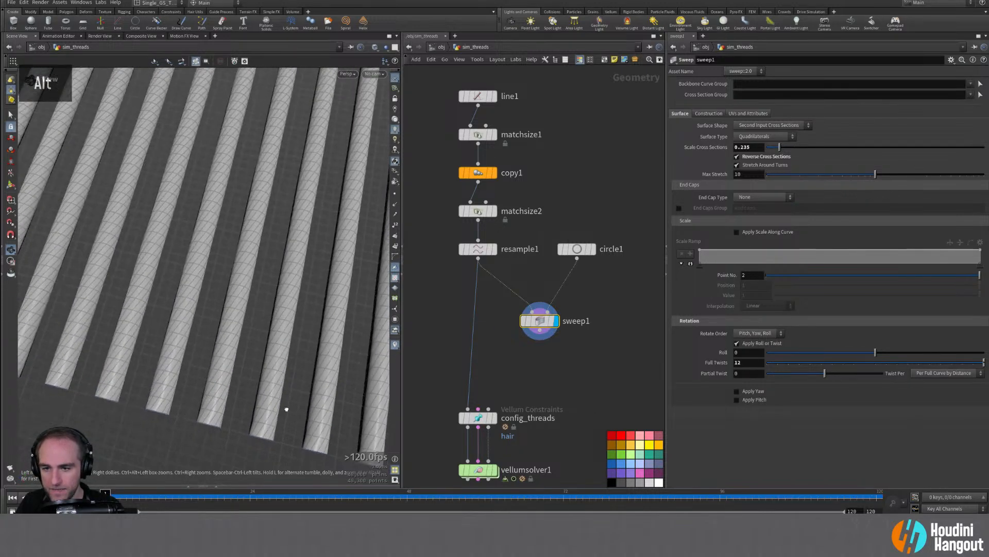
middle_click_drag(743, 363, 756, 362)
left_click_drag(247, 320, 288, 299, "alt")
right_click_drag(309, 330, 207, 316, "alt")
middle_click_drag(207, 317, 219, 342, "alt")
left_click_drag(219, 342, 220, 314, "alt")
right_click_drag(220, 340, 210, 404, "alt")
middle_click_drag(210, 404, 160, 395, "alt")
left_click_drag(160, 395, 195, 371, "alt")
right_click_drag(195, 371, 200, 371, "alt")
left_click_drag(199, 371, 170, 402, "alt")
right_click_drag(170, 402, 164, 393, "alt")
left_click_drag(164, 393, 139, 411, "alt")
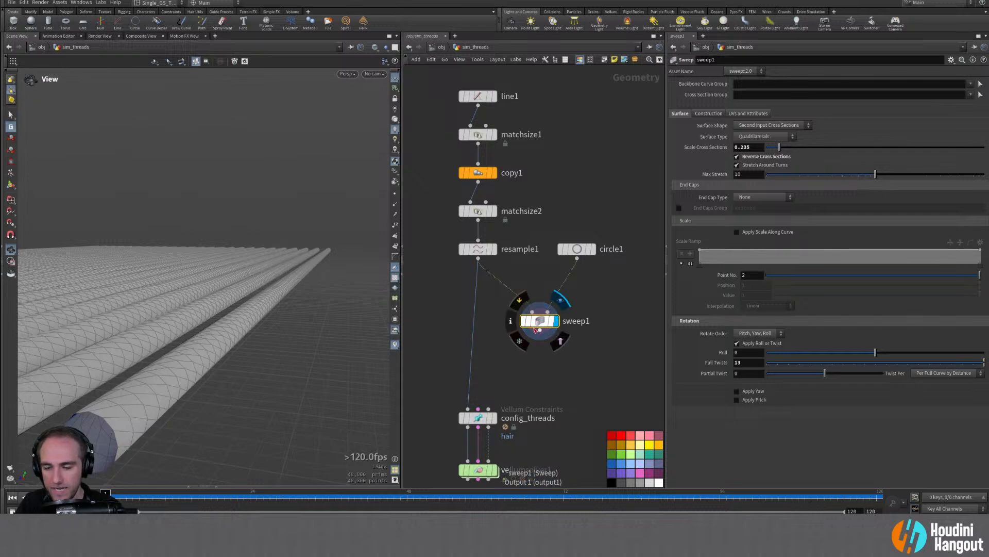
Step: Move sweep1 lower, insert an Enumerate node between circle1 and sweep1, and display it
mouse_move(566, 318)
left_click_drag(540, 321, 539, 346)
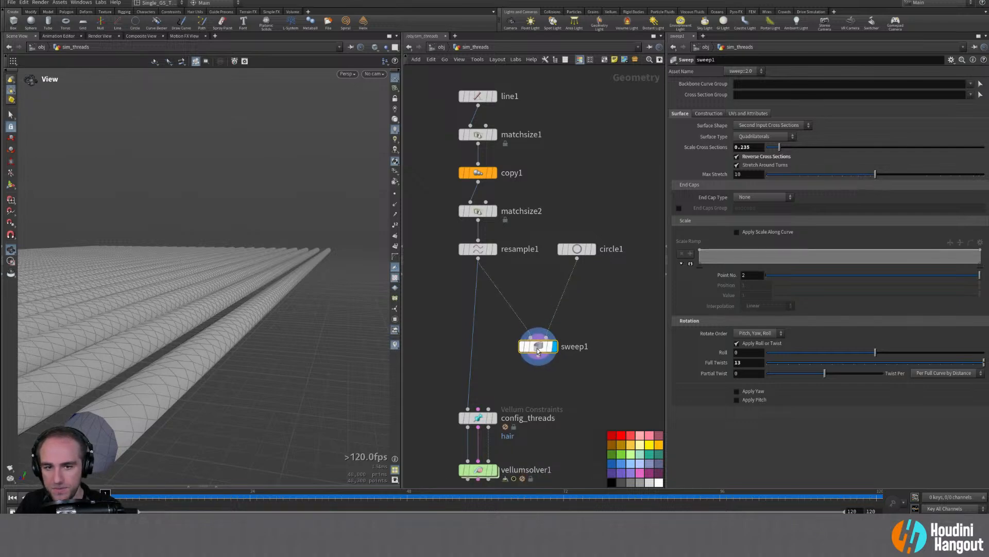
left_click_drag(117, 414, 106, 423, "alt")
middle_click_drag(106, 422, 123, 394, "alt")
left_click_drag(124, 394, 142, 366, "alt")
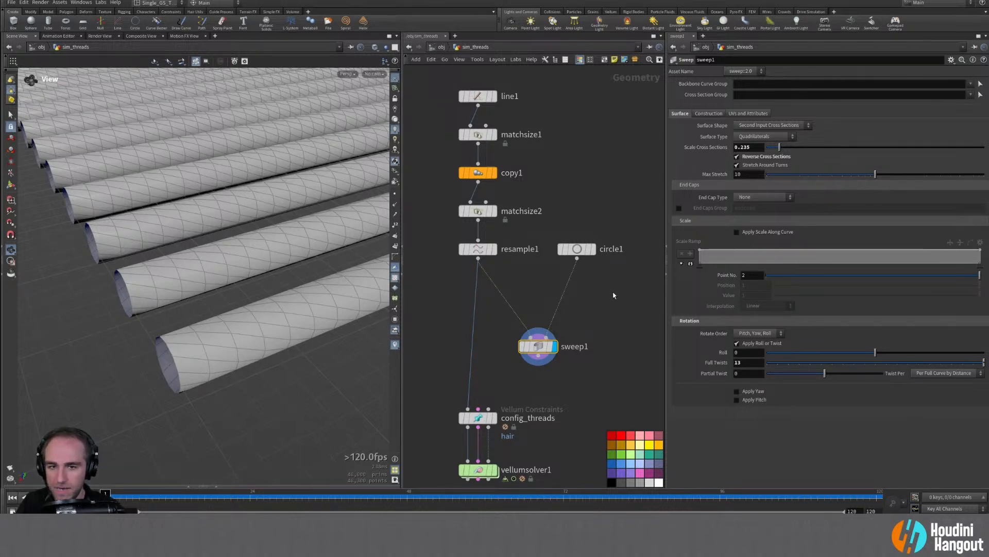
key("Tab")
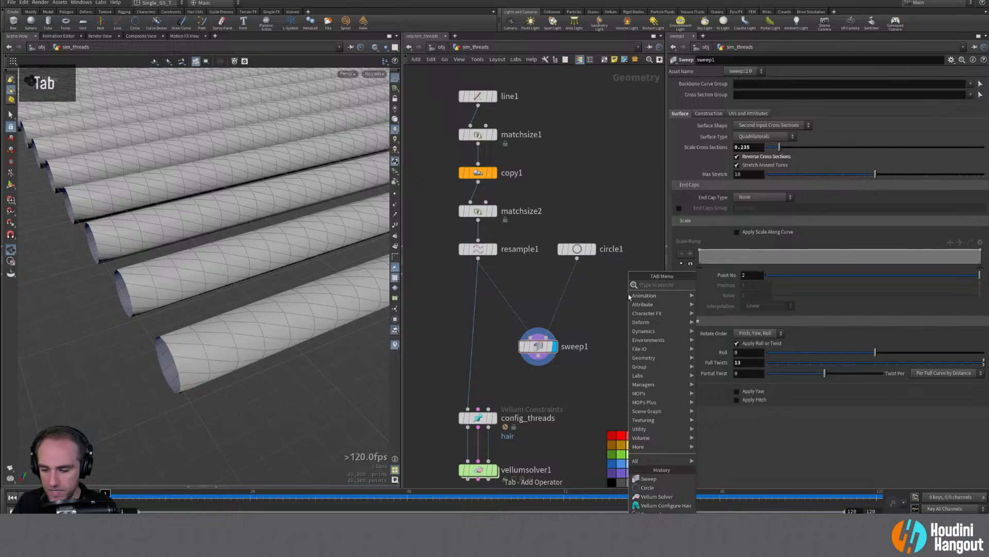
type("enum")
key("Return")
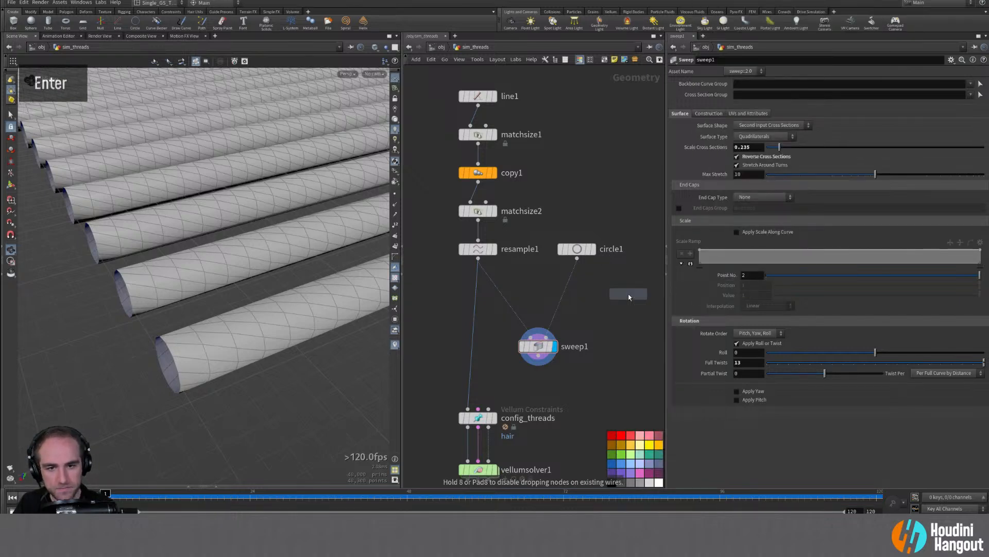
double_click(575, 281)
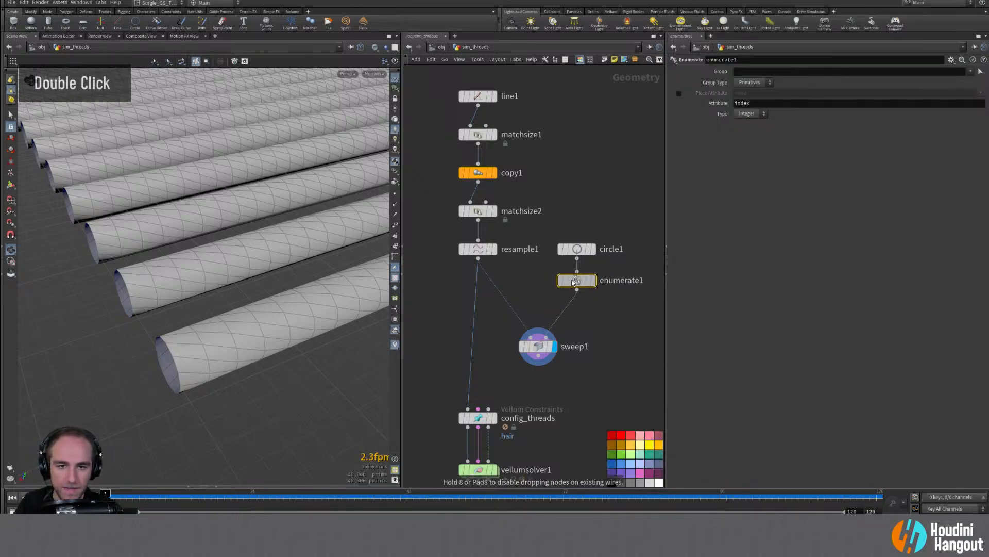
left_click(593, 281)
left_click_drag(577, 285, 577, 286)
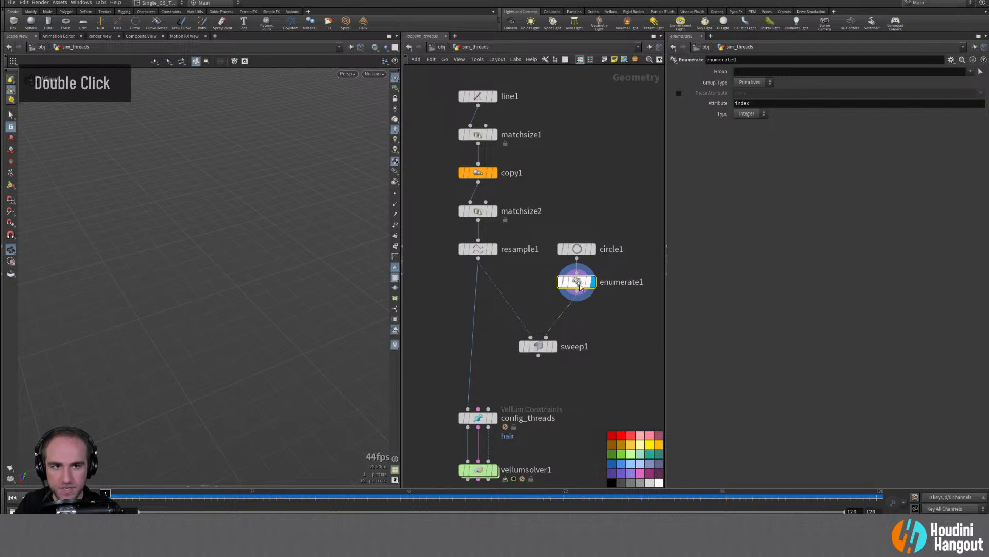
Step: Name the enumerate1 attribute thread and open the Geometry Spreadsheet below the viewport
double_click(767, 105)
type("thread")
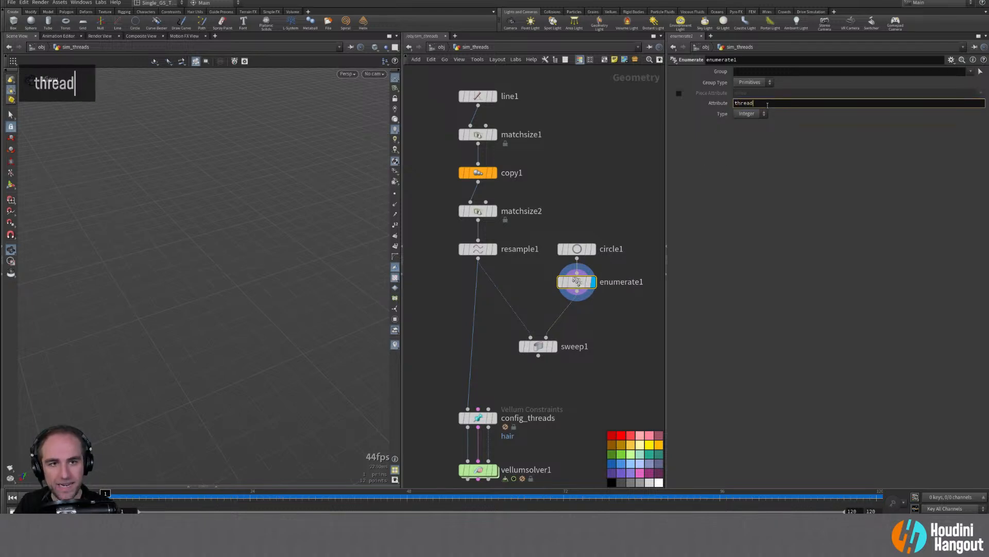
key("Return")
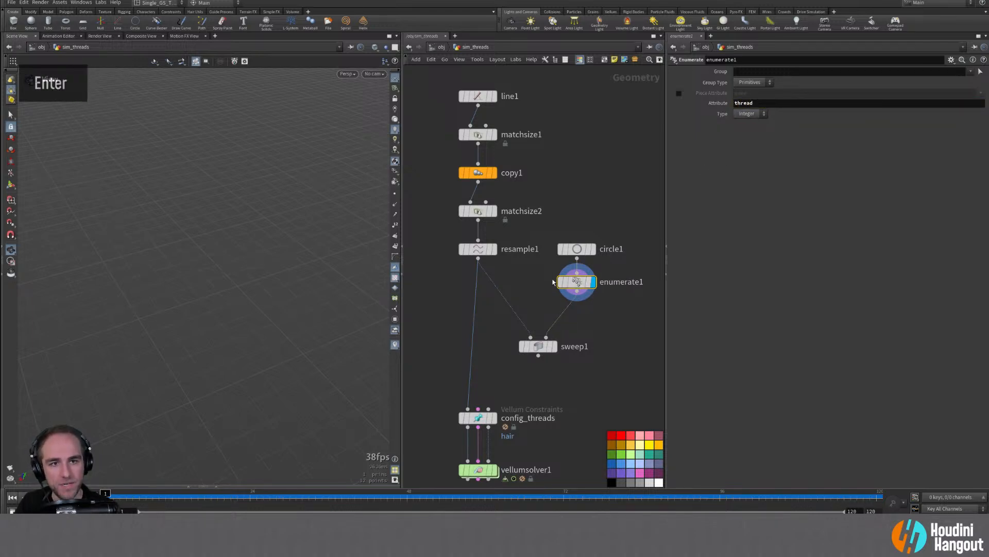
left_click(203, 487)
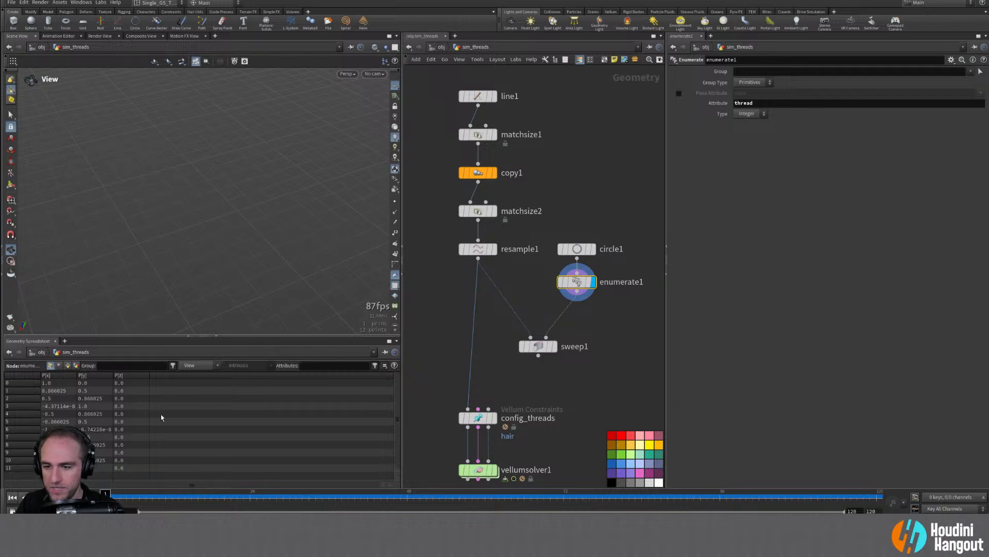
Step: Set the Group Type of enumerate1 to Points and check the thread numbering in the Geometry Spreadsheet
left_click(748, 83)
left_click(748, 97)
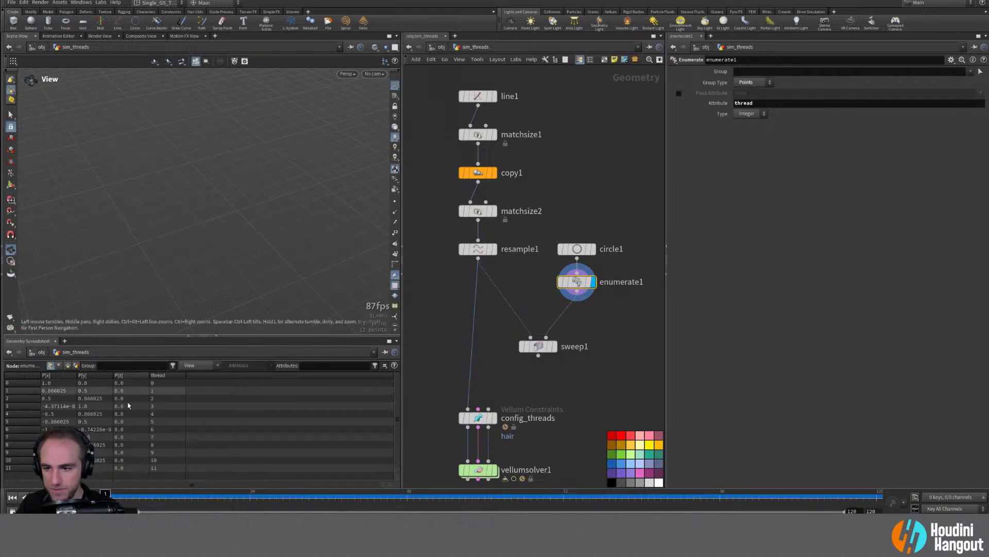
scroll(162, 412, "down", 2)
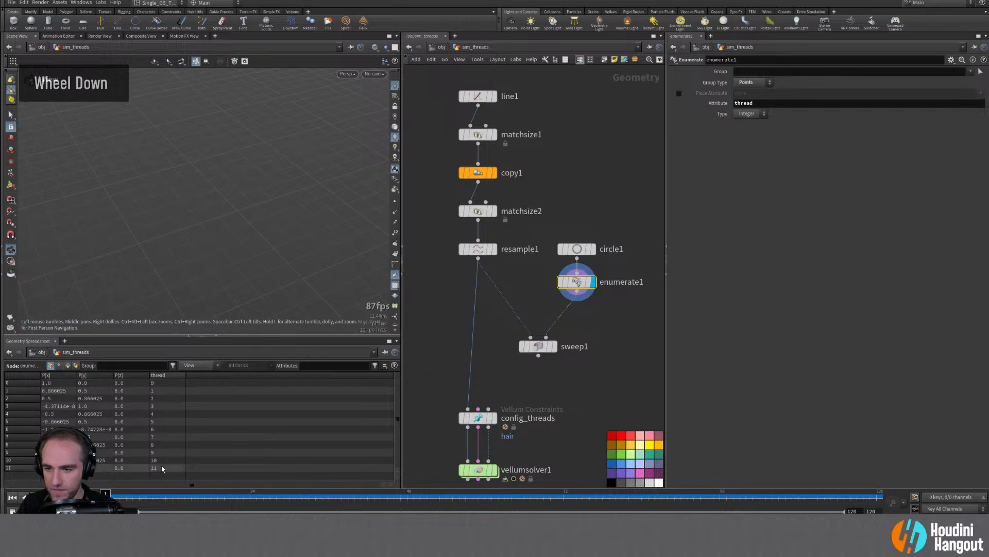
Step: Space out enumerate1 and sweep1 in the network and display sweep1
left_click_drag(538, 346, 538, 368)
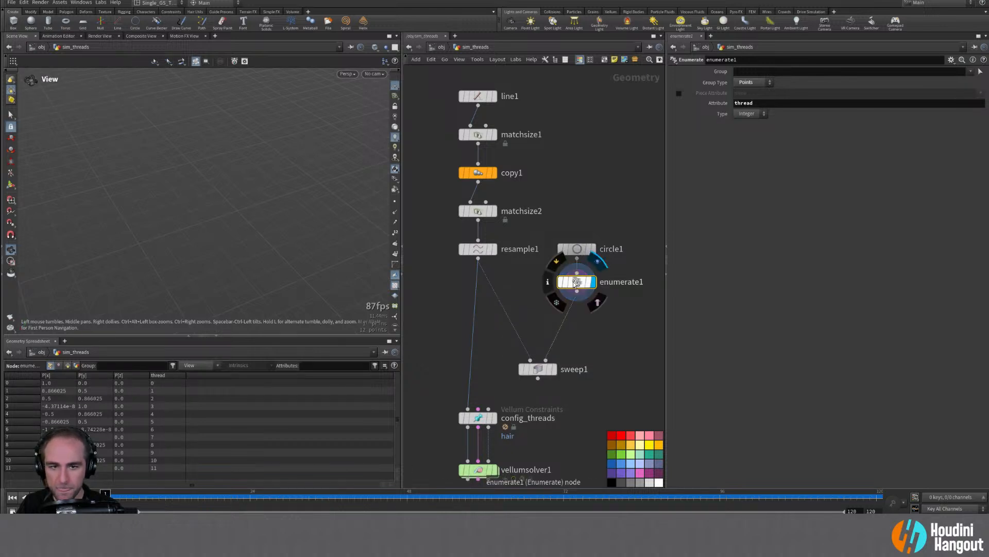
left_click_drag(577, 281, 576, 288)
left_click(555, 369)
left_click_drag(540, 369, 541, 356)
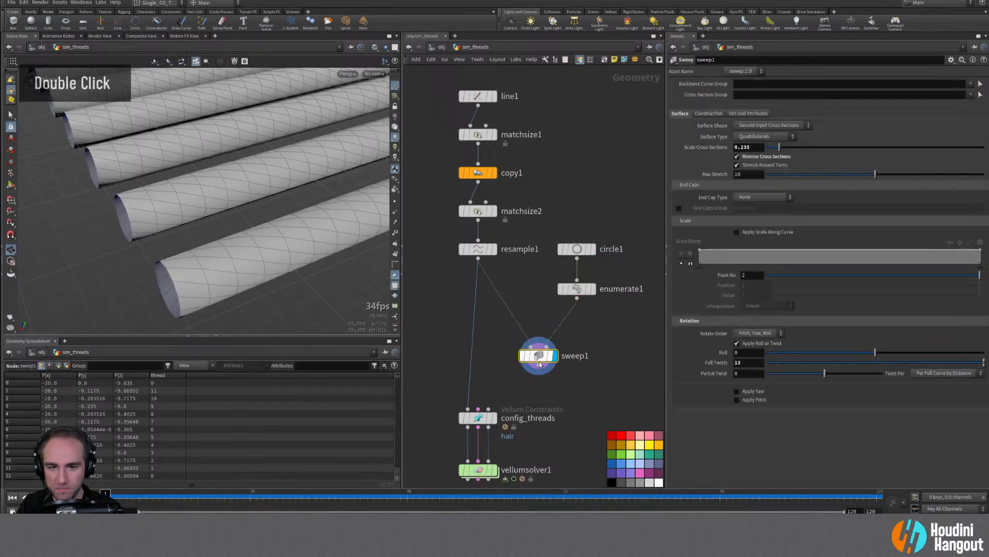
Step: Sort the points of sweep1 by the thread attribute and look through the values
left_click(158, 374)
scroll(153, 424, "down", 10)
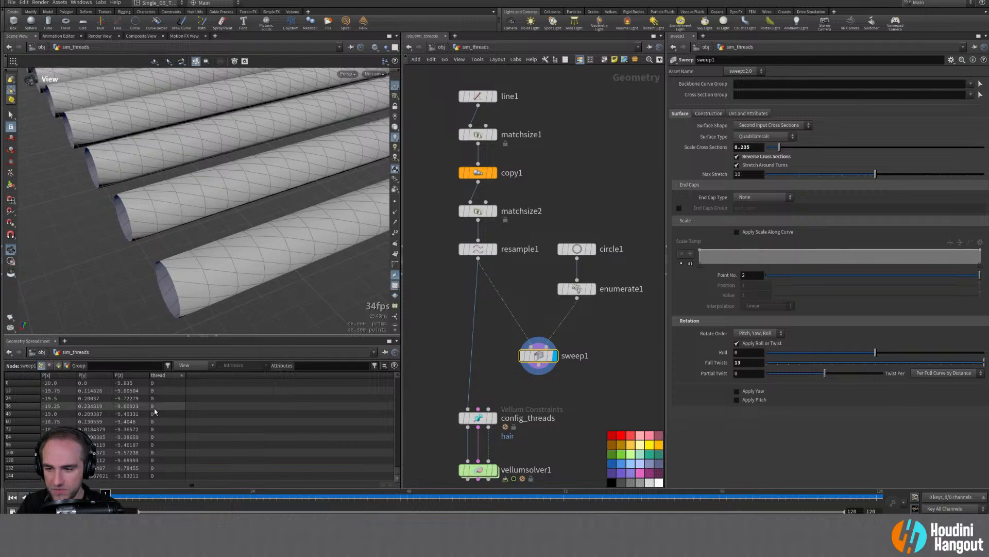
scroll(152, 425, "up", 10)
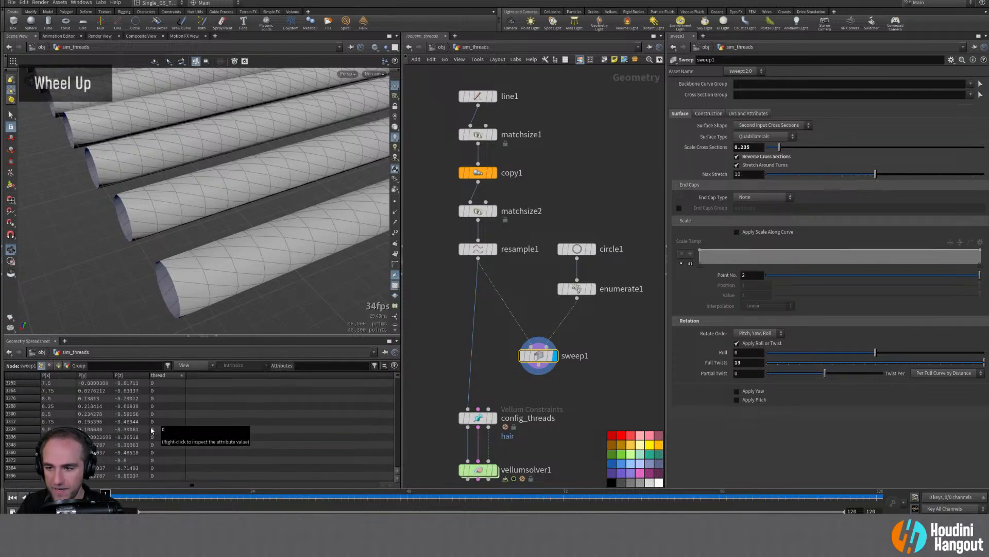
scroll(149, 425, "up", 15)
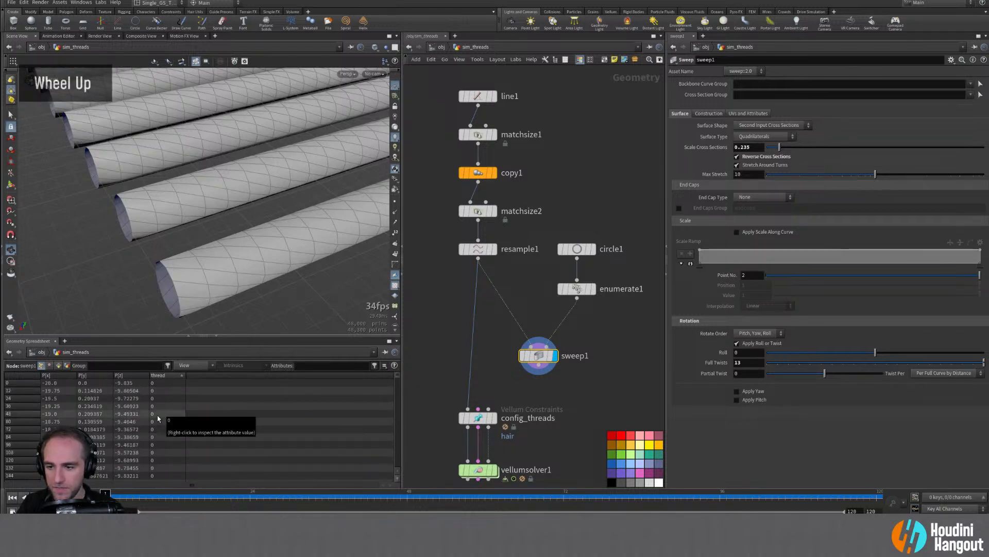
Step: Move config_threads and vellumsolver1 lower together to free space beneath sweep1
middle_click_drag(516, 392, 523, 300)
left_click_drag(450, 284, 541, 463)
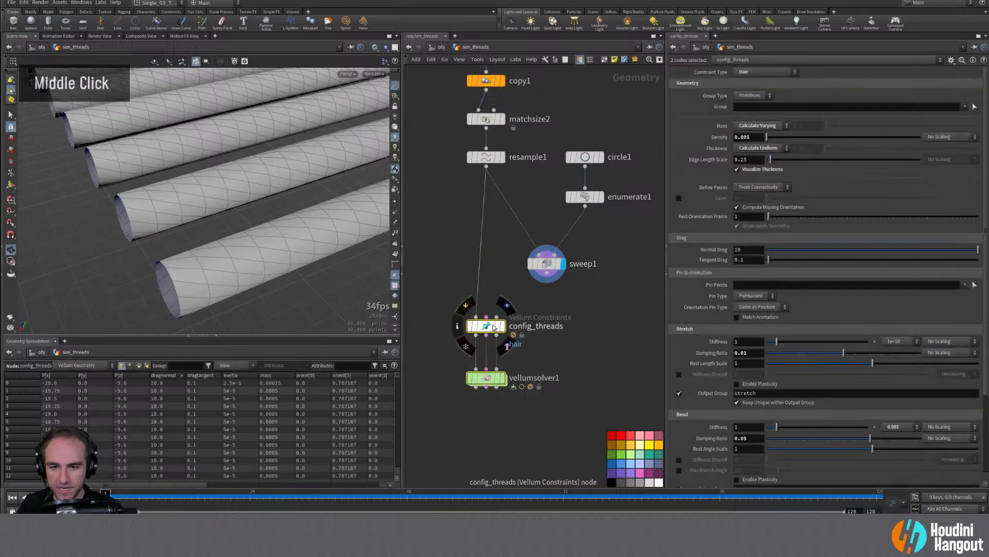
left_click_drag(492, 330, 498, 408)
Step: Add an Extract All Points node beneath sweep1 and display it
middle_click_drag(547, 260, 517, 315)
left_click(517, 314)
key("Tab")
key("BackSpace")
type("extrac")
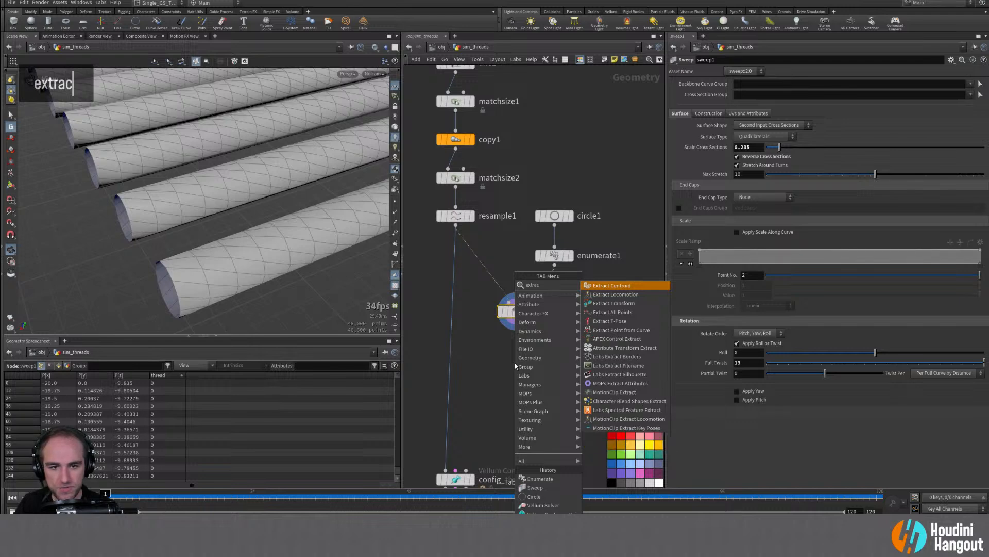
key("Down")
key("Down")
key("Down")
key("Return")
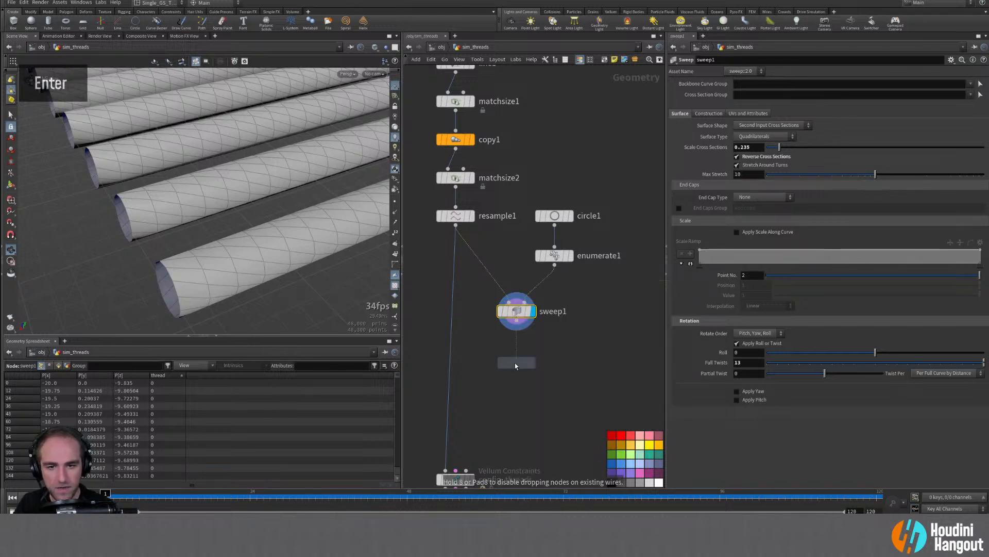
double_click(517, 350)
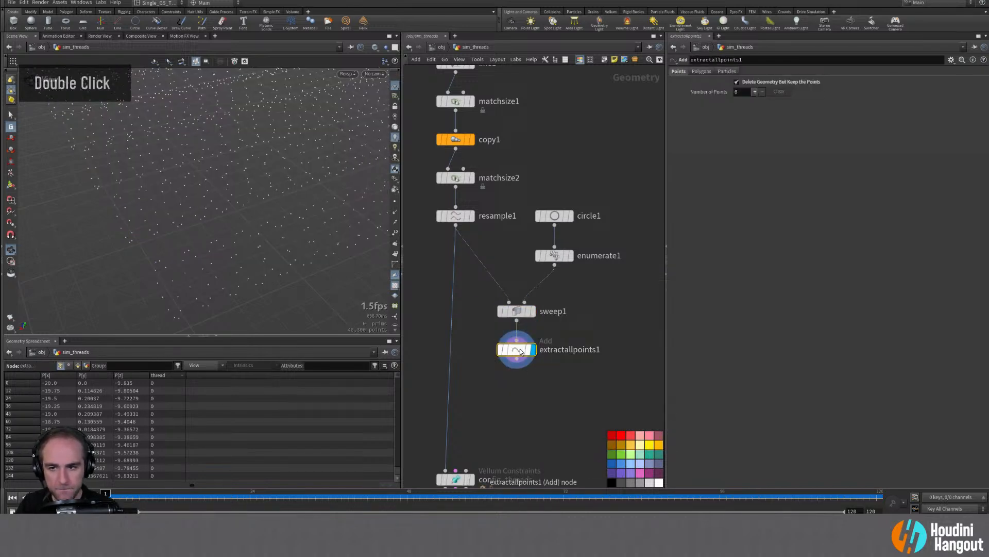
Step: Inspect the extracted points up close, and append an Add node after extractallpoints1
right_click_drag(259, 220, 300, 210, "alt")
middle_click_drag(300, 210, 309, 206, "alt")
right_click_drag(309, 206, 609, 254, "alt")
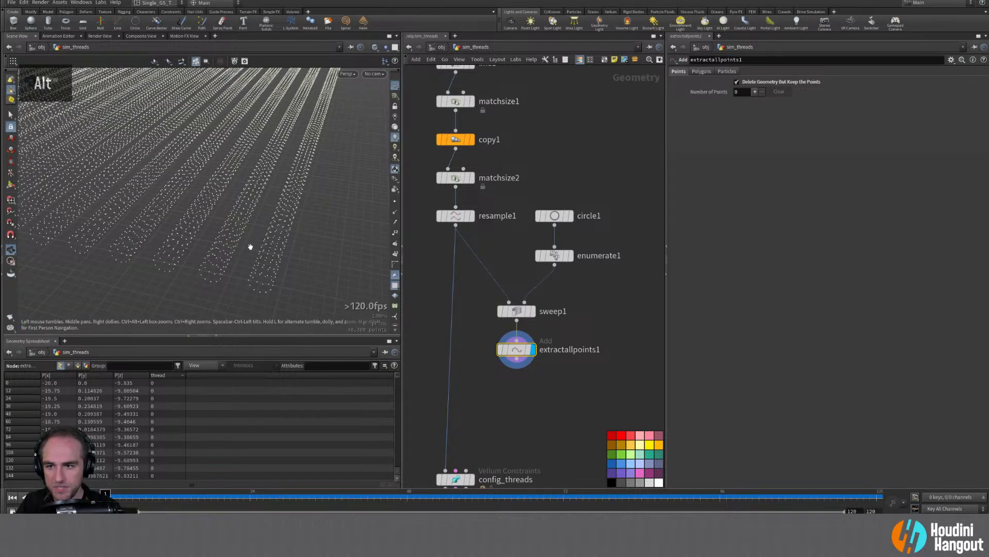
left_click_drag(250, 245, 250, 256, "alt")
right_click_drag(250, 256, 284, 240, "alt")
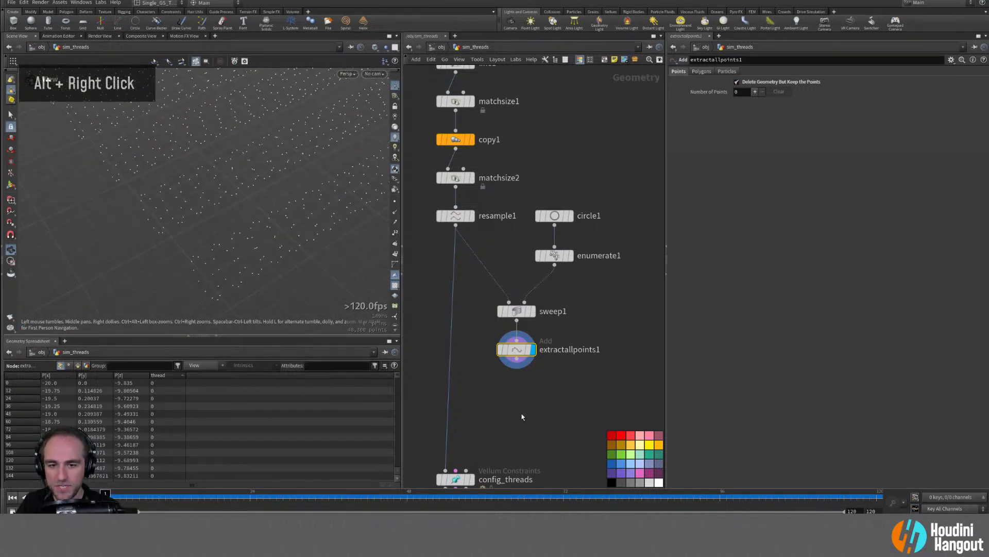
key("Tab")
type("add")
key("Return")
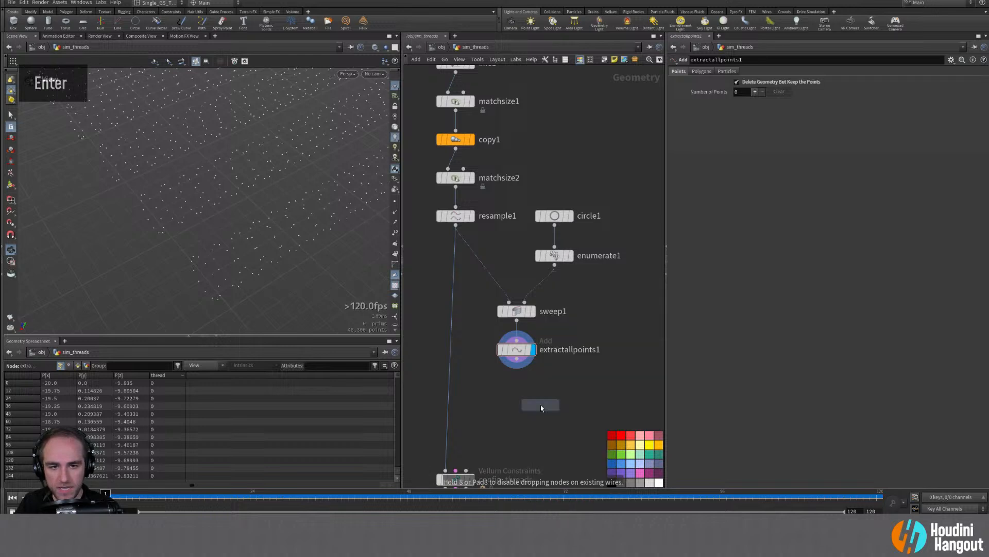
left_click(516, 388)
Step: Set add1 to build polygons By Group, adding By Attribute with Attribute Name thread, and display it
left_click(701, 71)
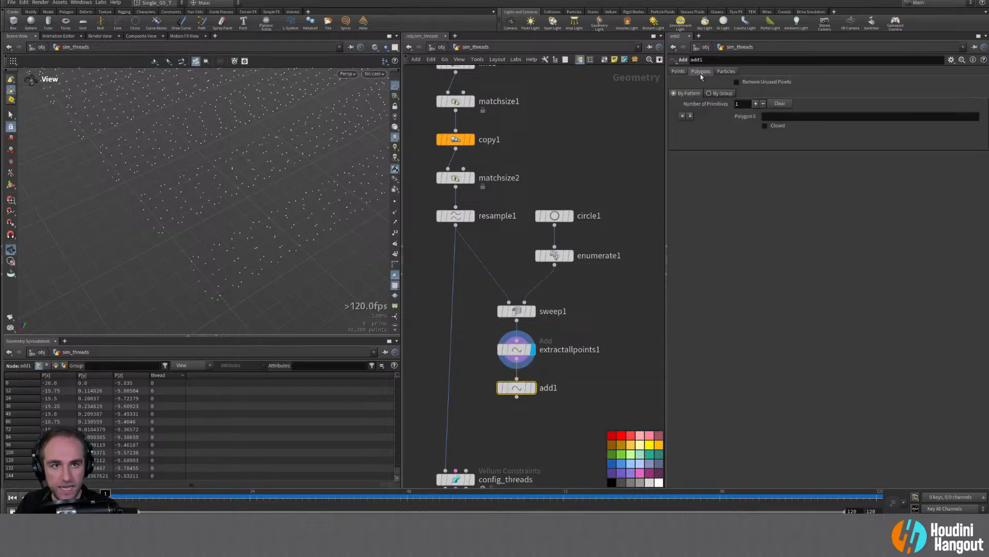
left_click(720, 94)
left_click(750, 113)
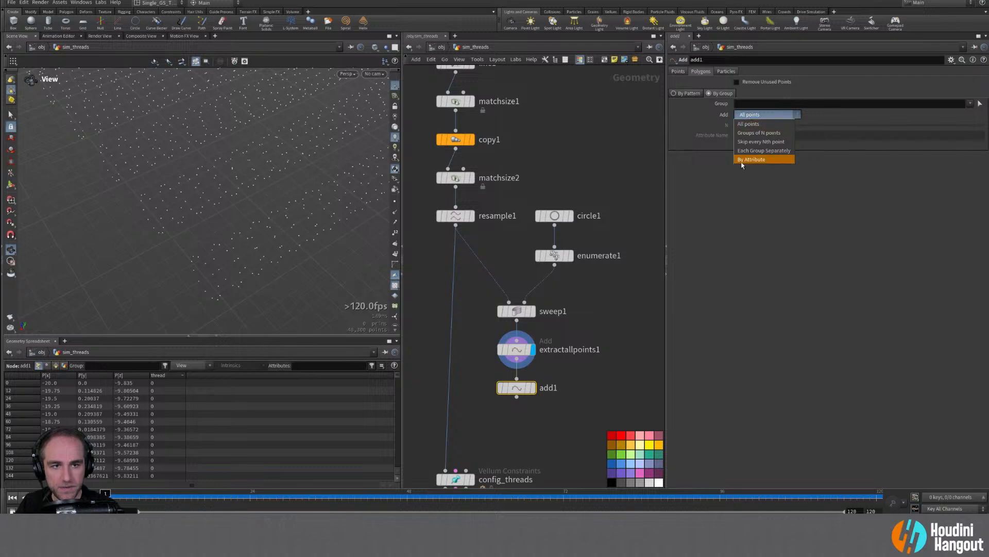
left_click(740, 163)
left_click(754, 134)
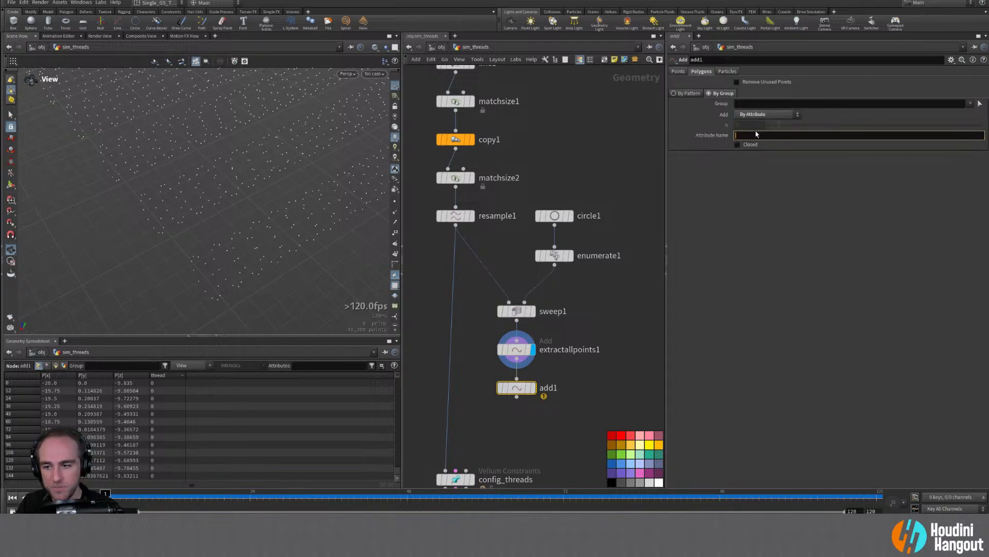
type("thread")
key("Return")
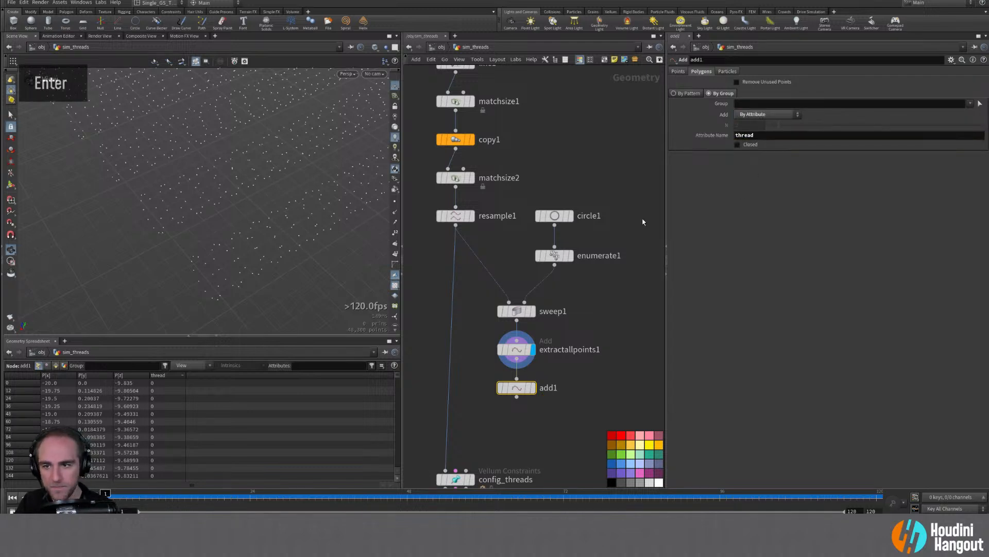
double_click(533, 396)
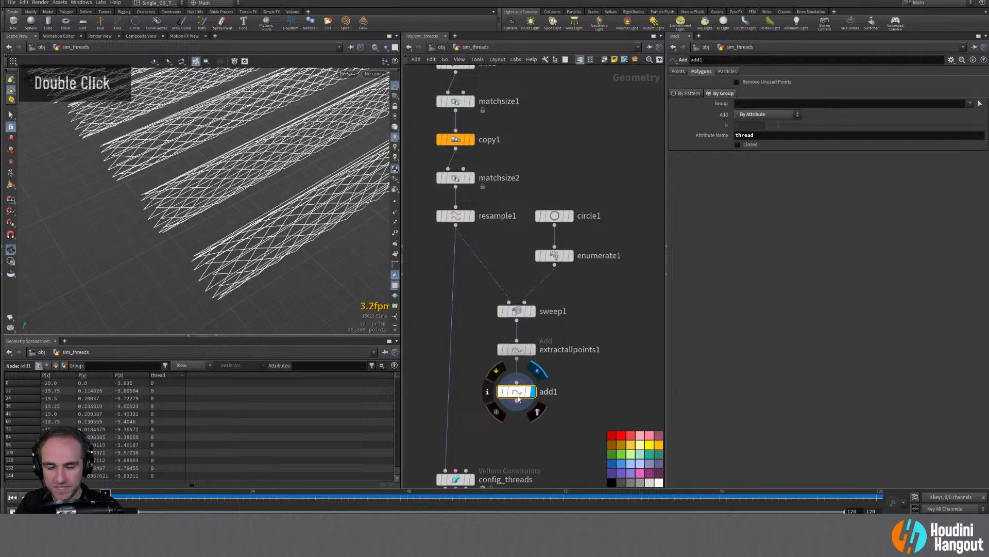
Step: Examine the curves built by add1 from several angles and distances, checking how points connect along and between the threads
left_click_drag(289, 216, 304, 258, "alt")
right_click_drag(305, 258, 291, 268, "alt")
left_click_drag(291, 268, 279, 281, "alt")
right_click_drag(278, 281, 255, 274, "alt")
middle_click_drag(255, 275, 206, 259, "alt")
right_click_drag(206, 259, 175, 251, "alt")
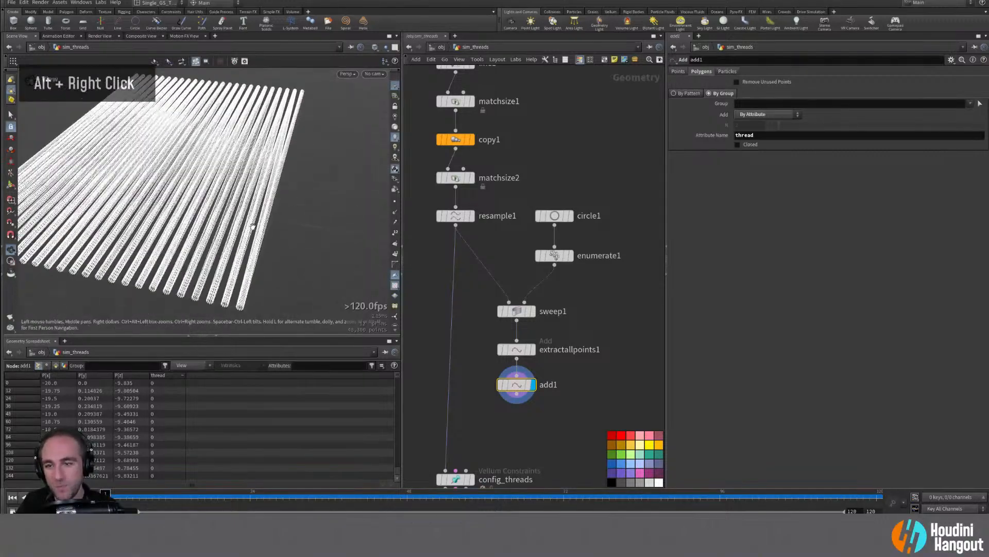
left_click_drag(176, 251, 186, 243, "alt")
middle_click_drag(186, 242, 206, 227, "alt")
left_click_drag(206, 227, 150, 195, "alt")
middle_click_drag(150, 194, 293, 261, "alt")
right_click_drag(293, 261, 385, 179, "alt")
middle_click_drag(385, 179, 299, 206, "alt")
right_click_drag(299, 206, 214, 238, "alt")
left_click_drag(214, 238, 336, 223, "alt")
right_click_drag(336, 224, 83, 242, "alt")
middle_click_drag(82, 243, 504, 195, "alt")
middle_click_drag(320, 216, 155, 219, "alt")
left_click_drag(154, 219, 175, 206, "alt")
middle_click_drag(175, 206, 190, 201, "alt")
left_click_drag(191, 201, 195, 88, "alt")
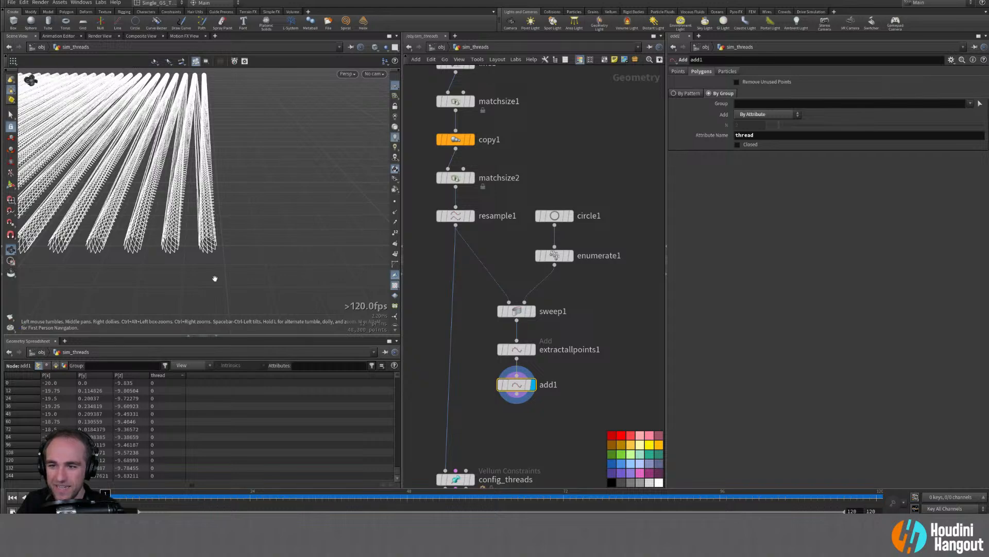
middle_click_drag(185, 229, 211, 236, "alt")
right_click_drag(211, 236, 215, 237, "alt")
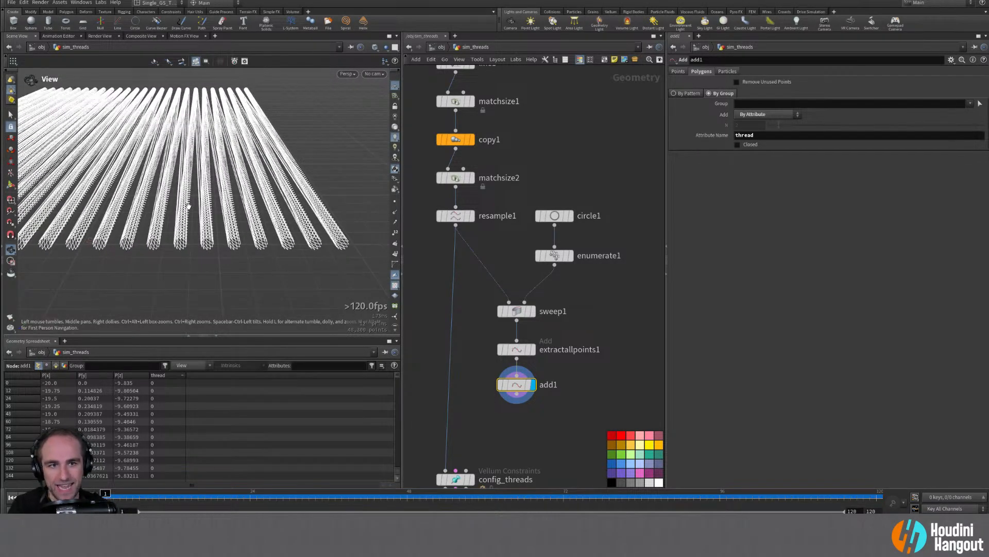
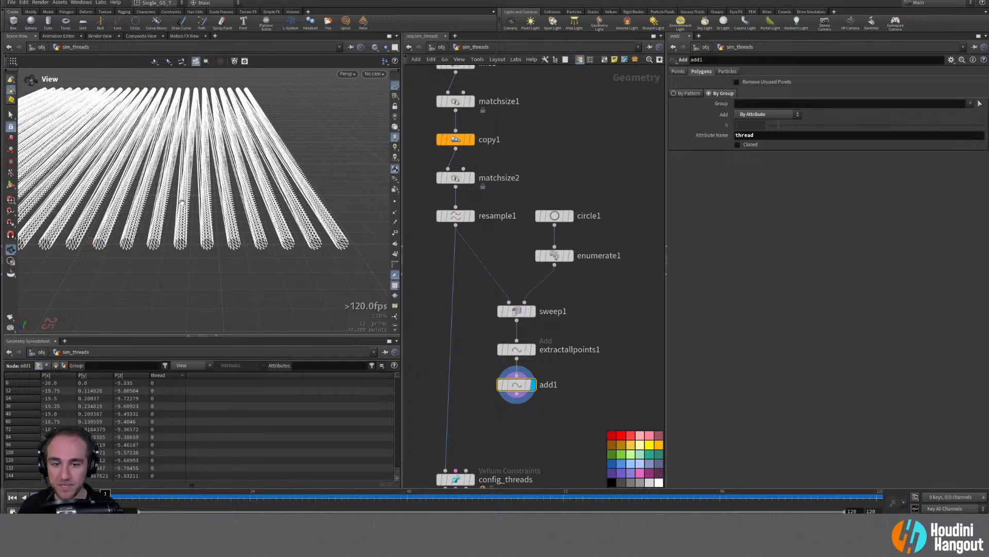
Step: Enable Copy Number Attribute on copy1 and name it yarn
left_click(516, 311)
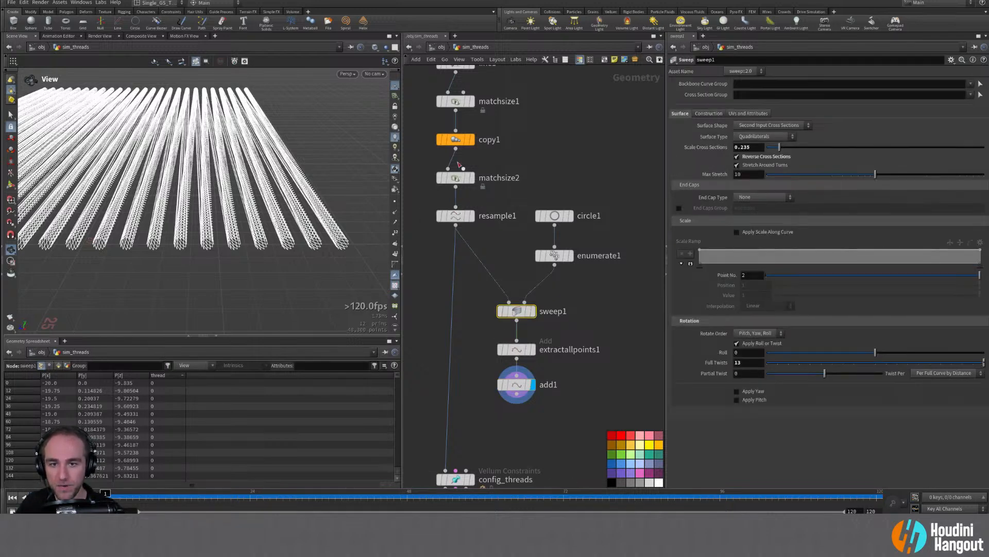
left_click(460, 141)
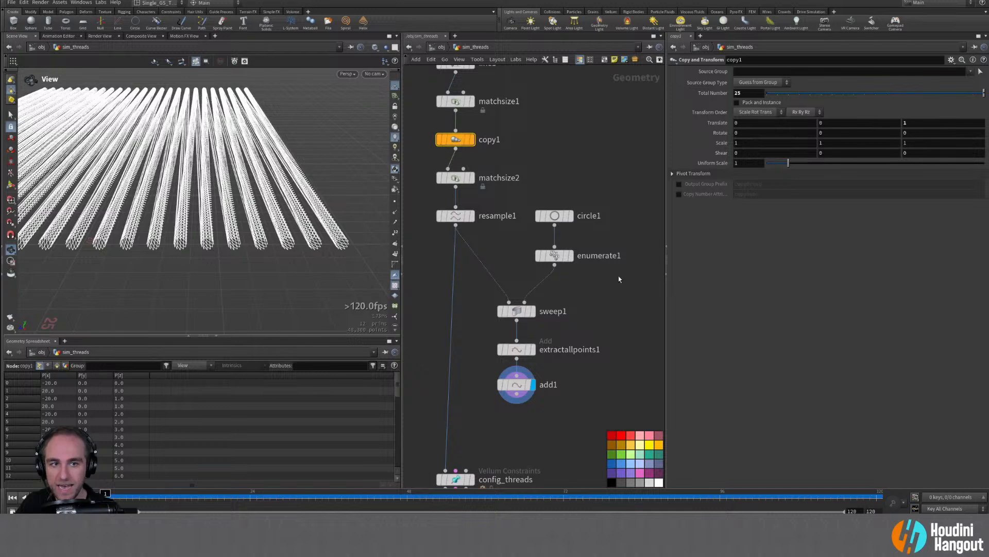
double_click(677, 194)
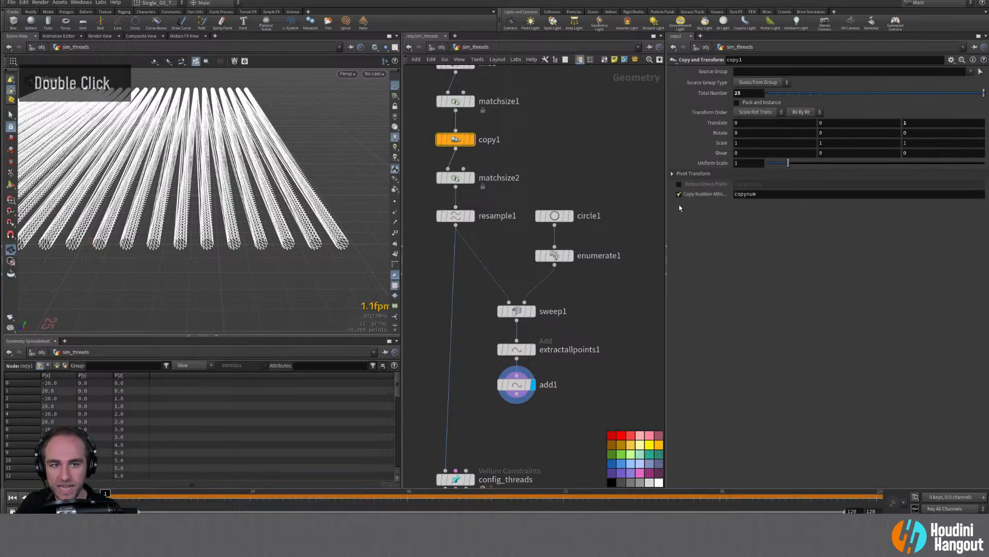
double_click(759, 194)
type("yarn")
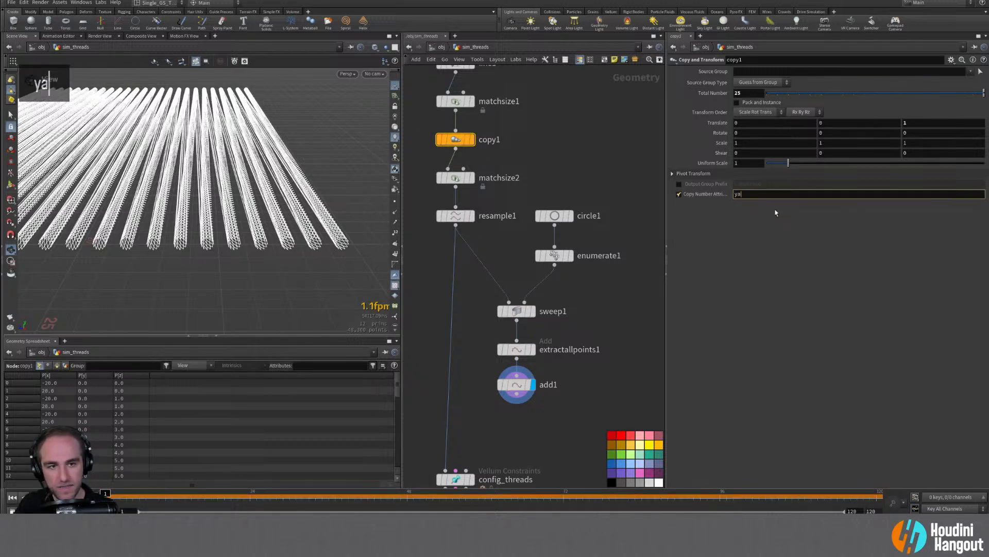
key("Return")
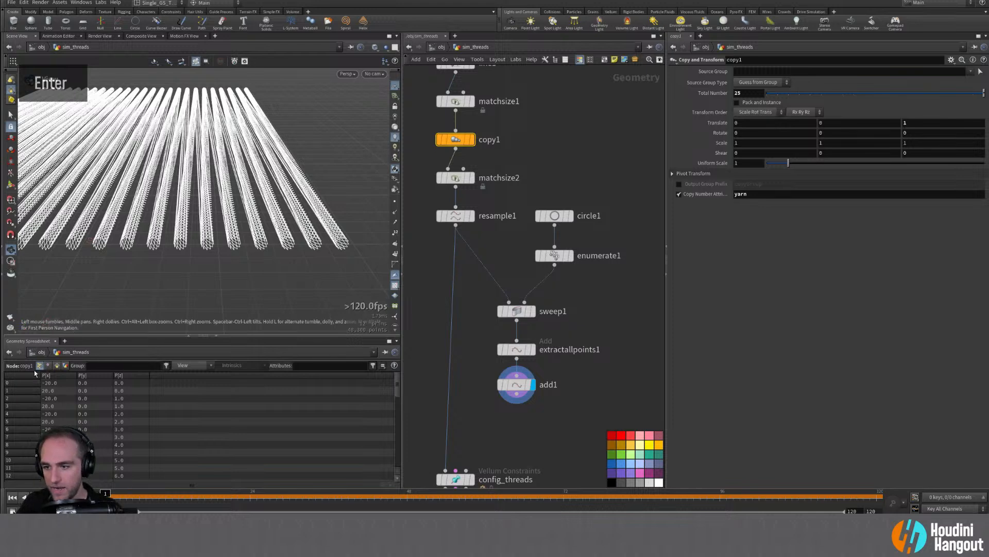
Step: Show the primitive attributes of copy1 in the Geometry Spreadsheet and look through the yarn values
left_click(57, 366)
scroll(61, 426, "down", 1)
scroll(62, 426, "down", 4)
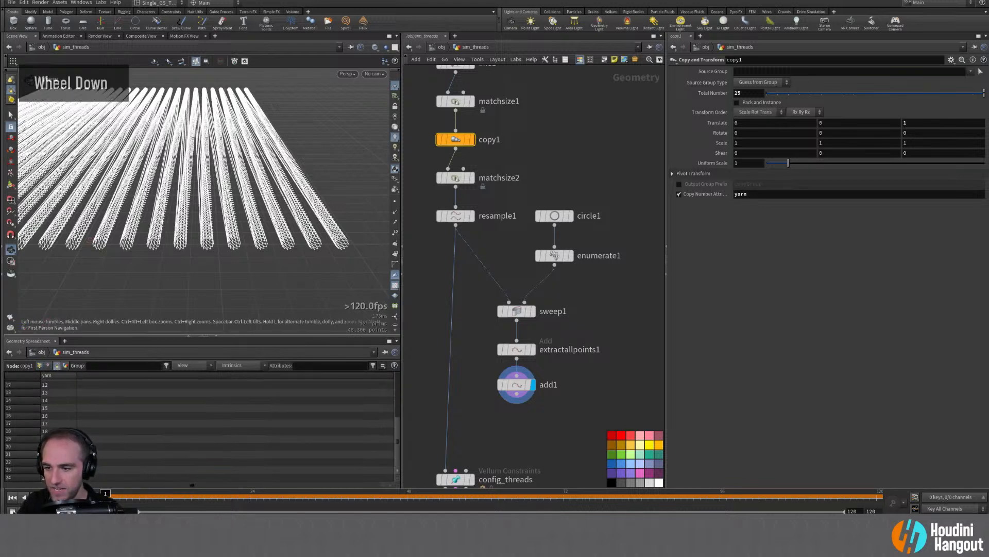
Step: Display sweep1 and check its primitive and point attributes for yarn and thread in the Geometry Spreadsheet
left_click(534, 311)
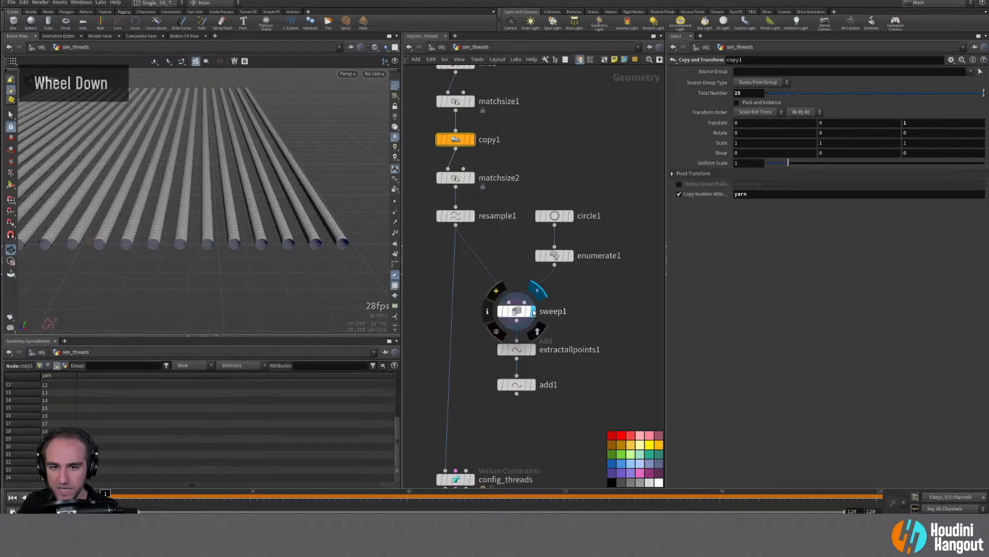
left_click(41, 365)
left_click(58, 365)
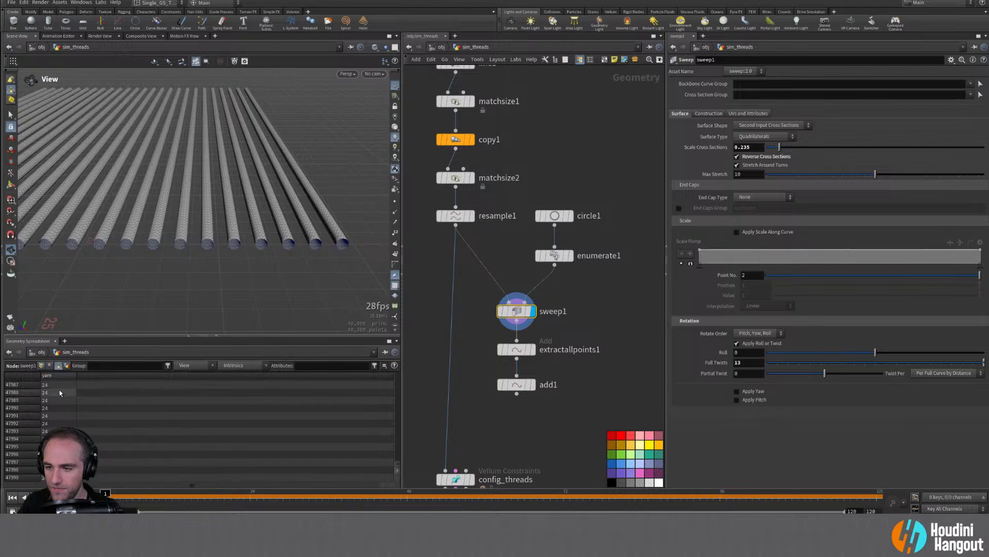
scroll(69, 426, "down", 1)
scroll(70, 426, "up", 1)
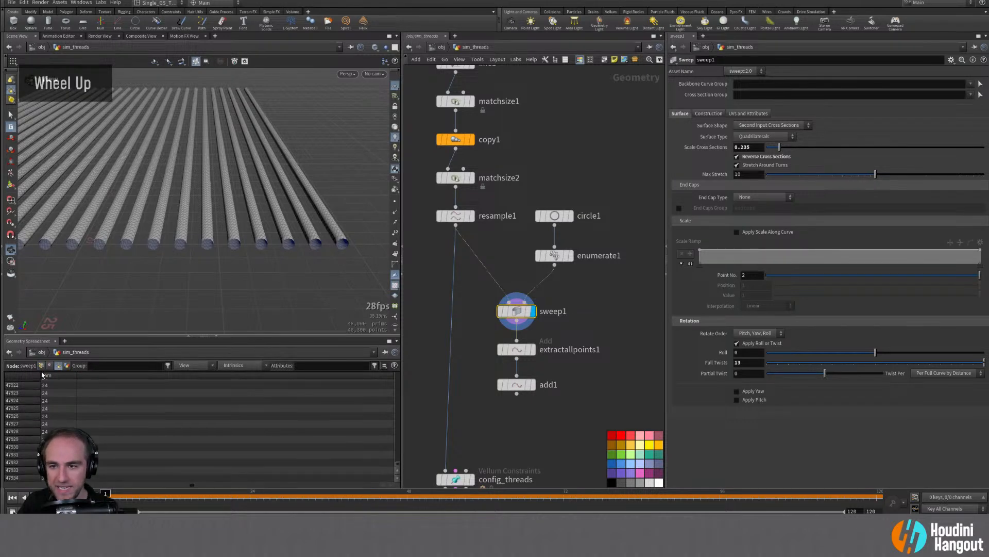
left_click(41, 365)
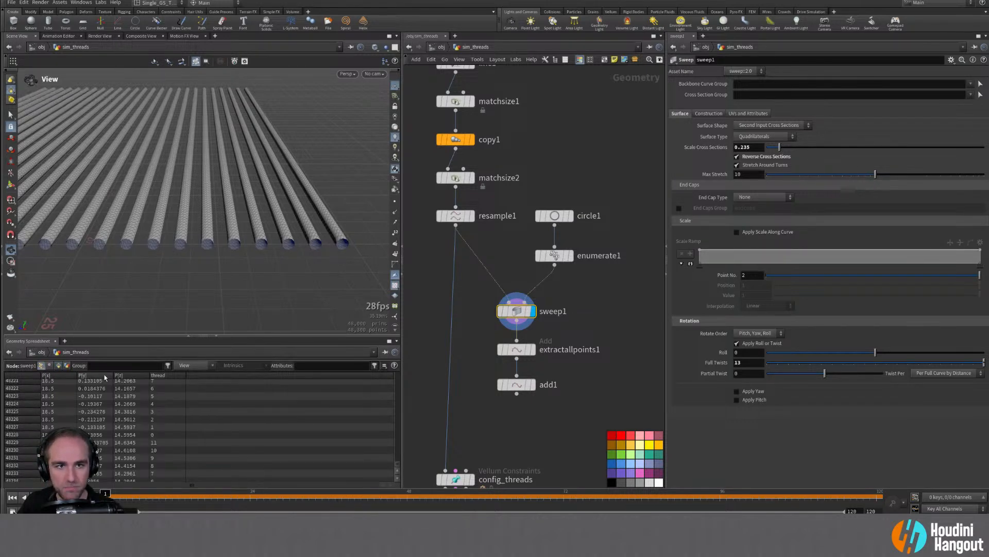
Step: Enable the Curve Num Attribute output on sweep1 and name it yarn
double_click(749, 113)
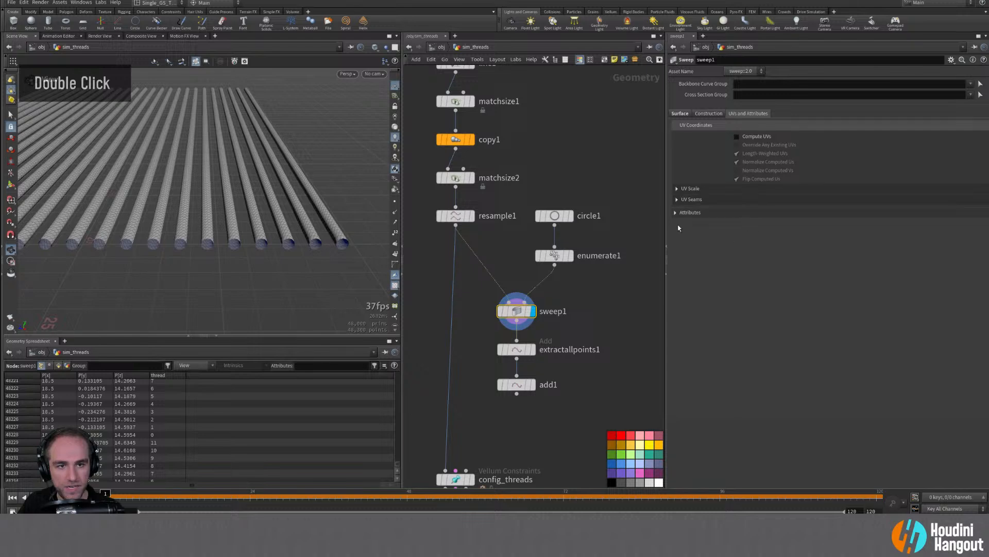
left_click(684, 213)
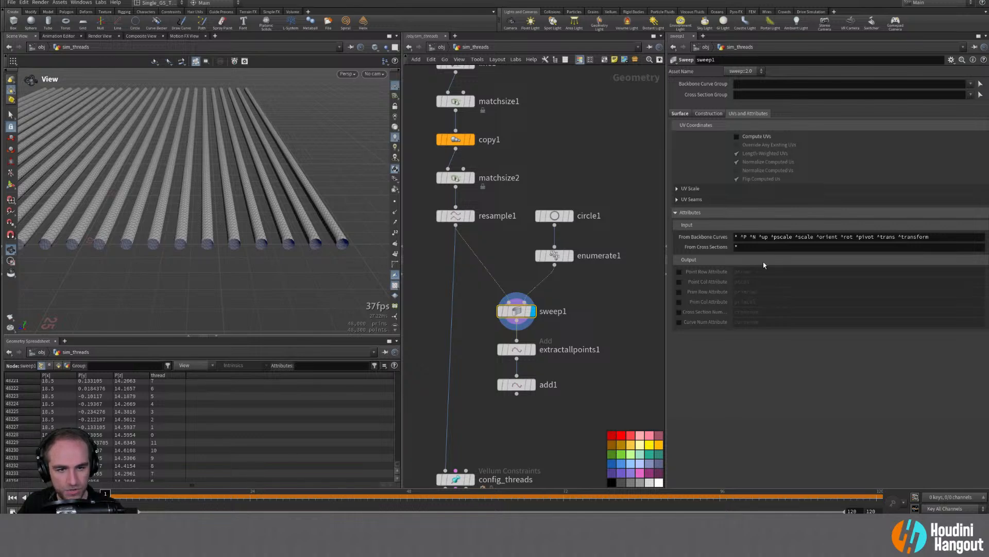
left_click(679, 322)
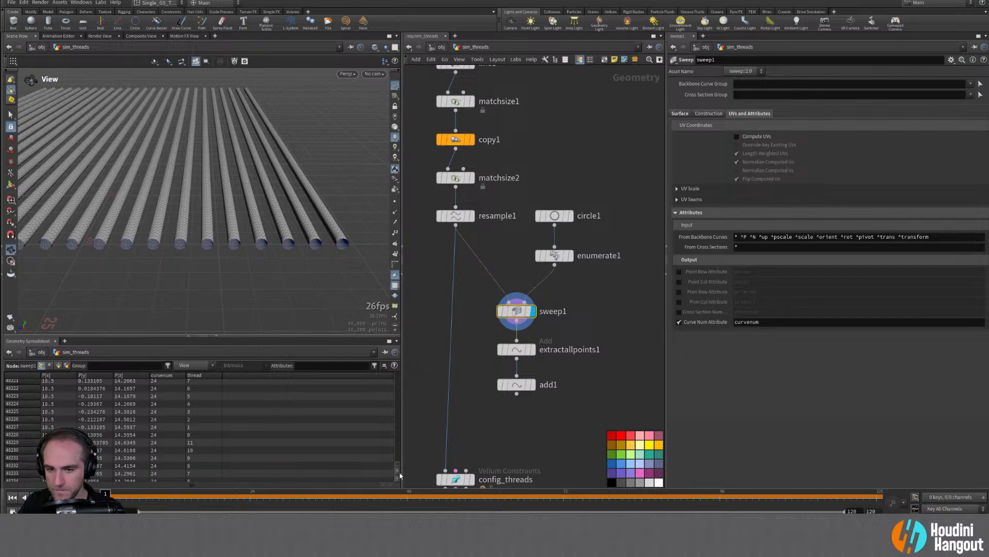
left_click_drag(398, 472, 396, 379)
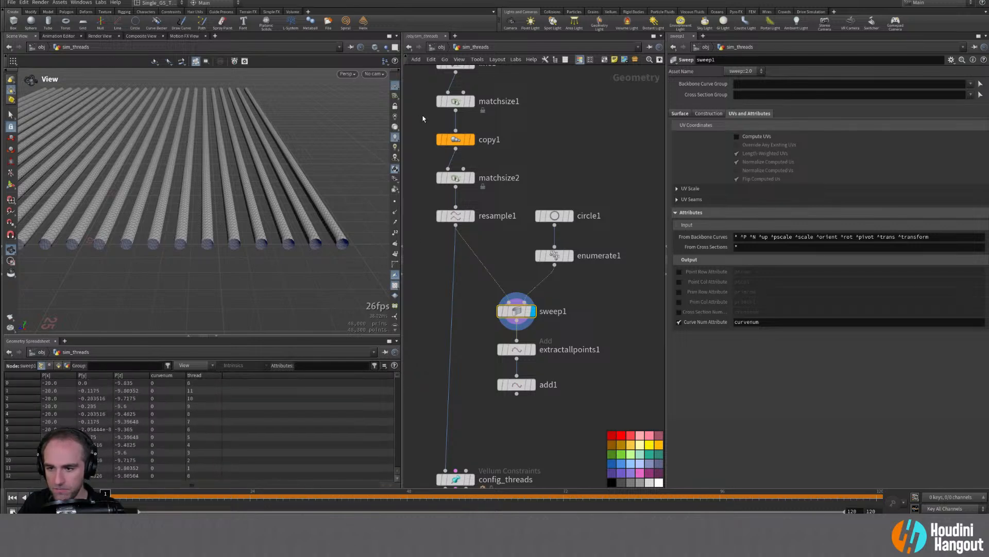
left_click(456, 140)
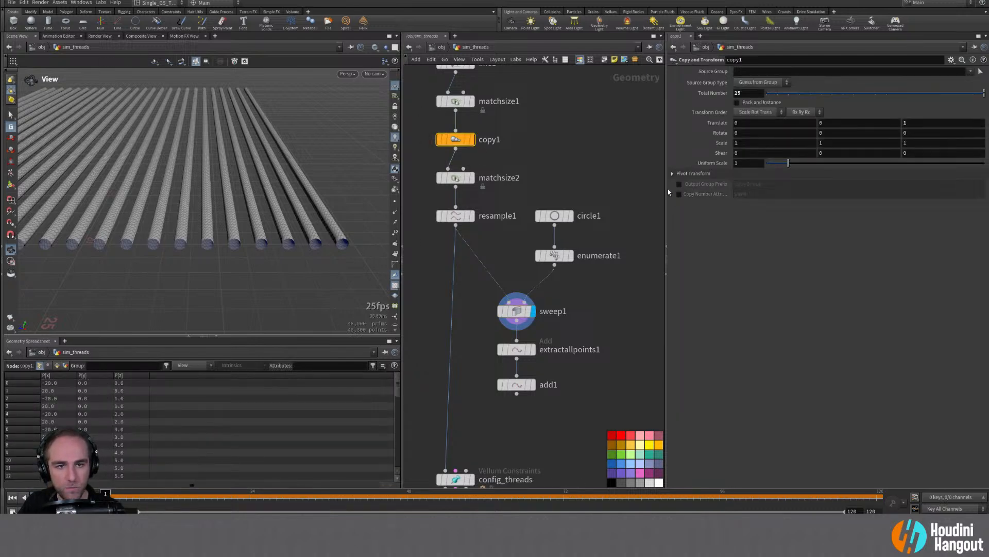
left_click(531, 311)
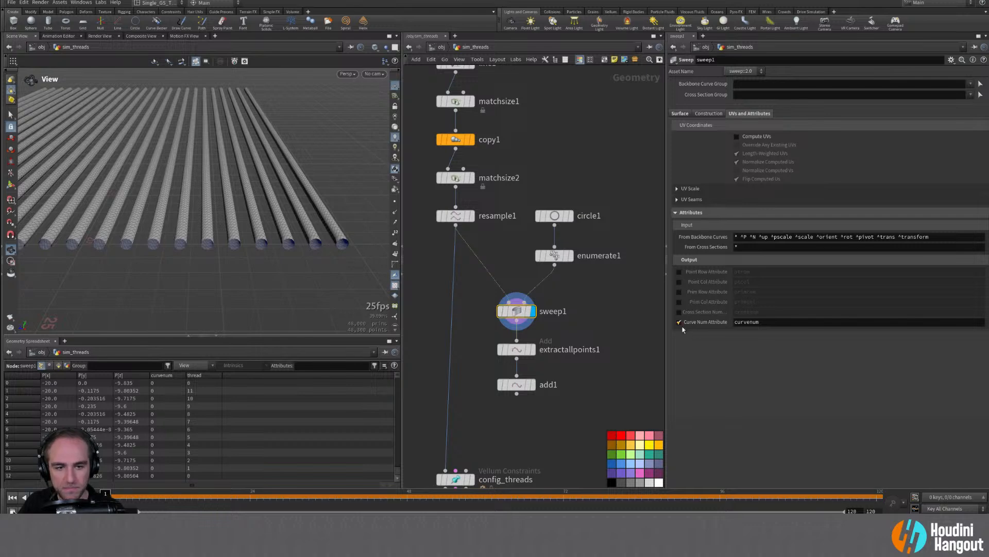
double_click(758, 322)
type("yarn")
key("Return")
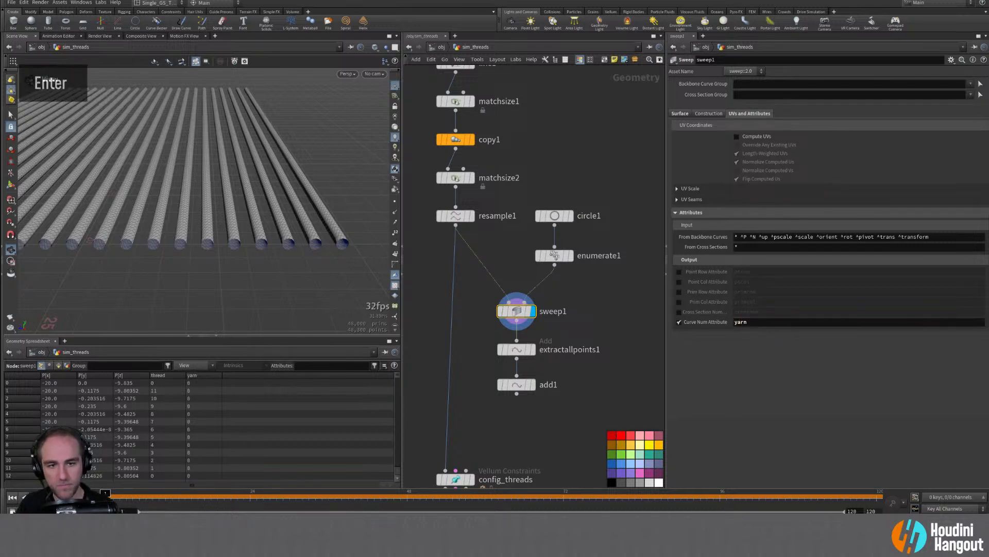
Step: Sort the Geometry Spreadsheet points by thread, and display extractallpoints1 and add1 to check their results
left_click(159, 375)
double_click(199, 378)
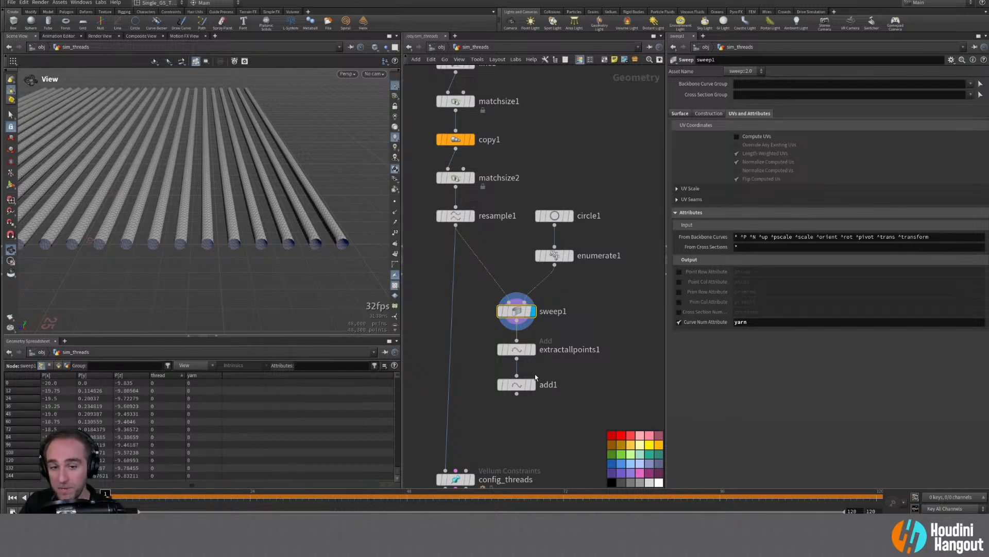
double_click(522, 350)
left_click_drag(482, 336, 541, 408)
double_click(534, 385)
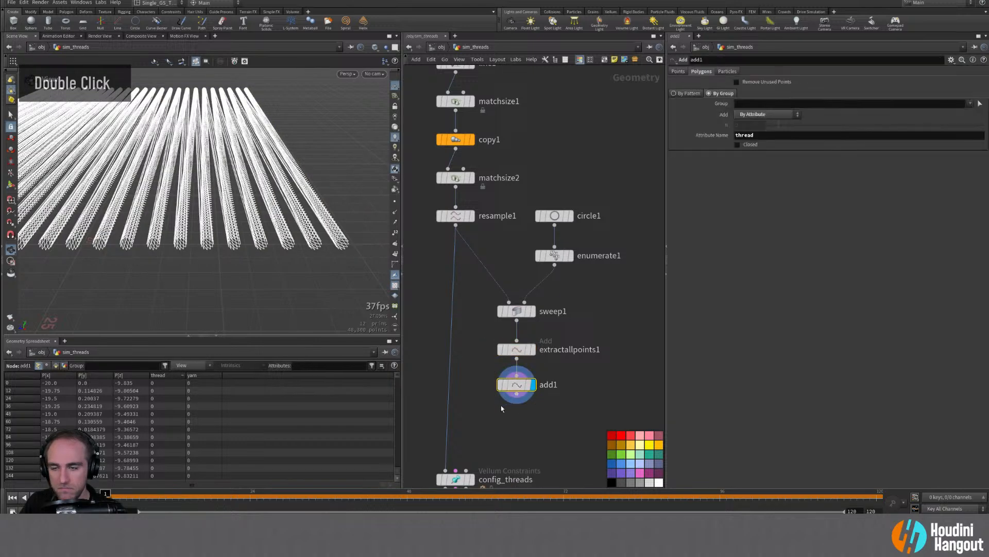
Step: Move extractallpoints1 and add1 lower in the network and insert a Point Wrangle between sweep1 and extractallpoints1
left_click_drag(482, 335, 541, 420)
left_click_drag(519, 351, 521, 385)
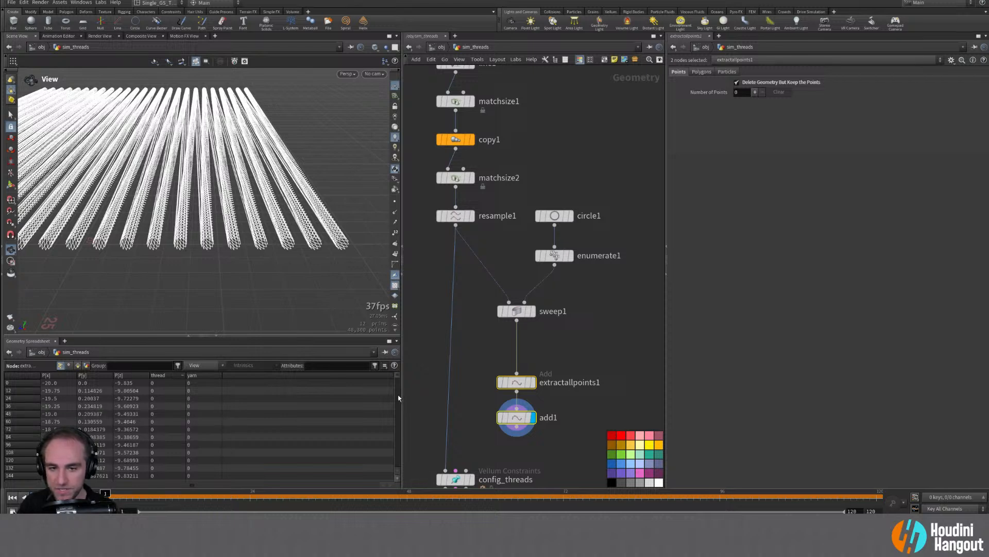
left_click(517, 381)
middle_click_drag(457, 386, 462, 406)
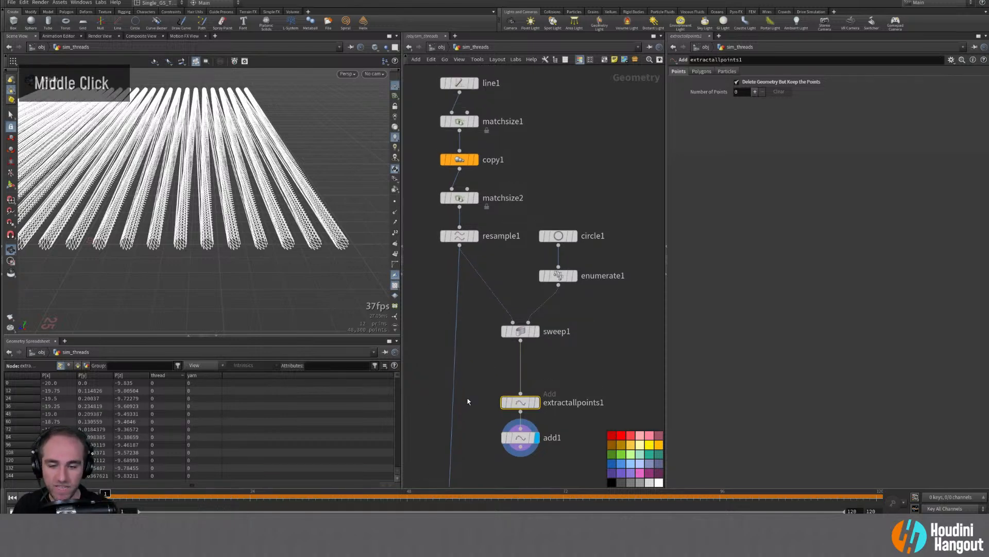
key("Tab")
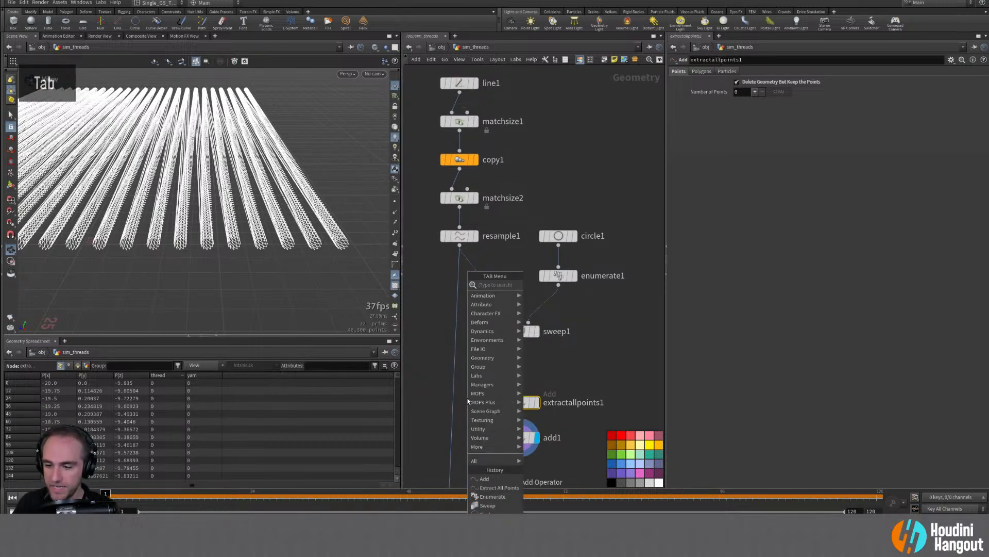
type("point wr")
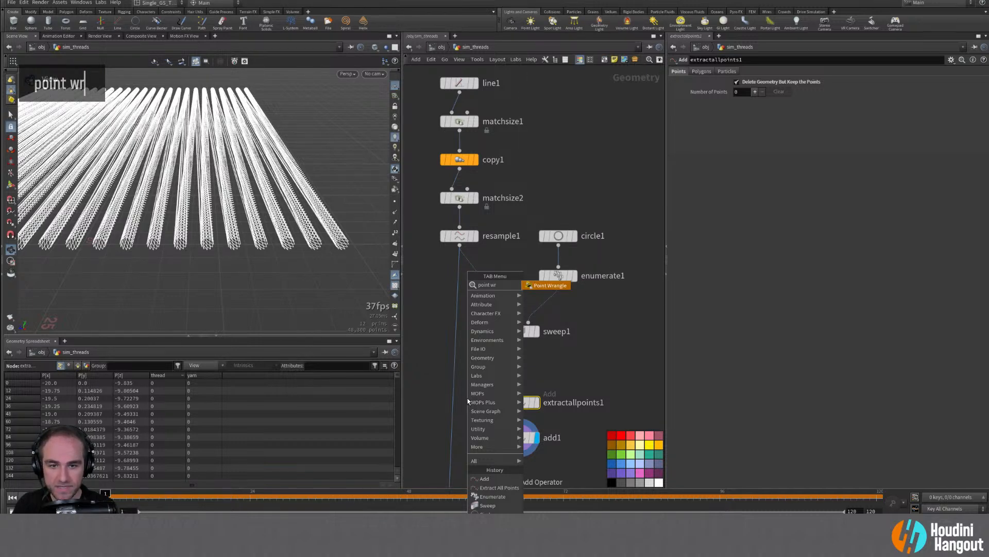
key("Return")
left_click(516, 369)
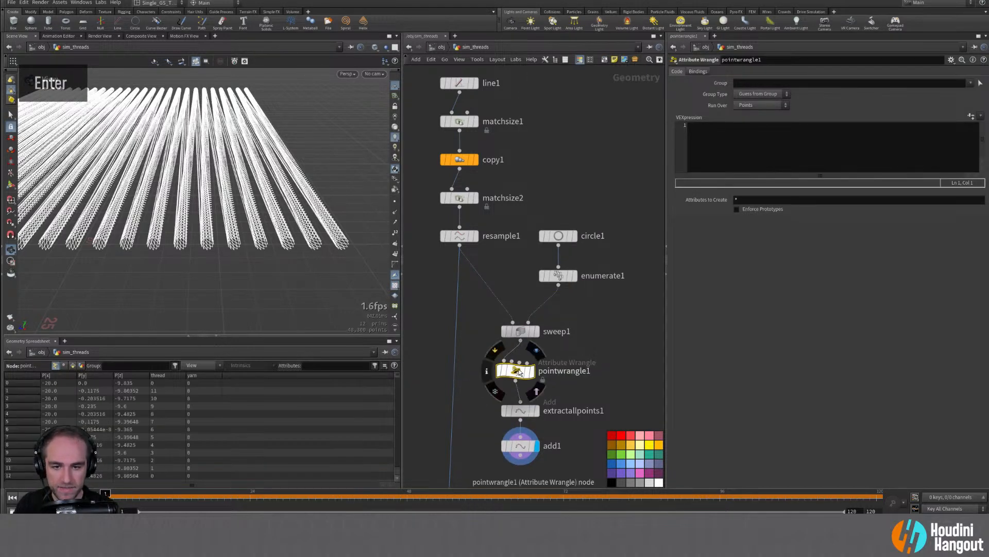
Step: Enter s@name in the VEXpression of pointwrangle1, check the point attributes of sweep1, and display the wrangle
double_click(750, 137)
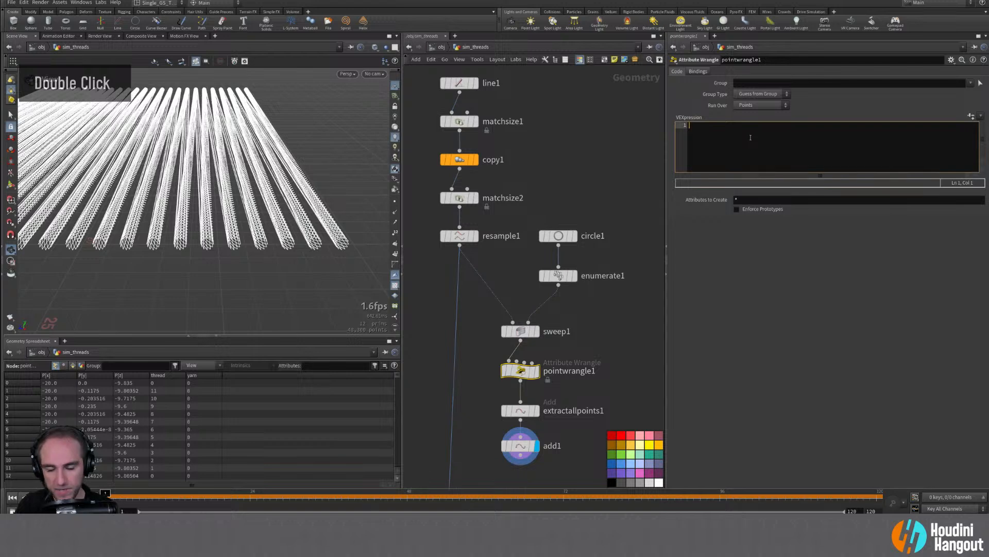
type("s@")
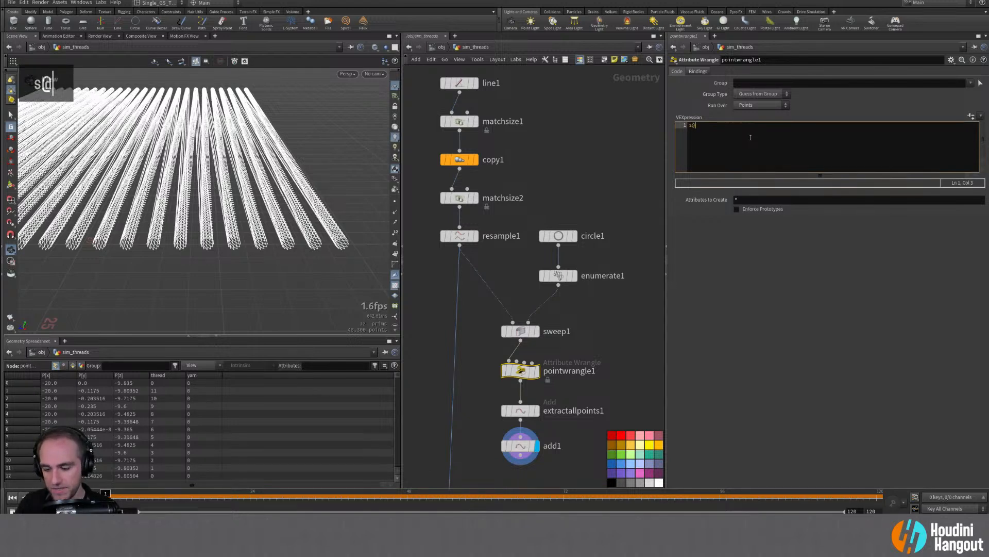
type("name")
key("Return")
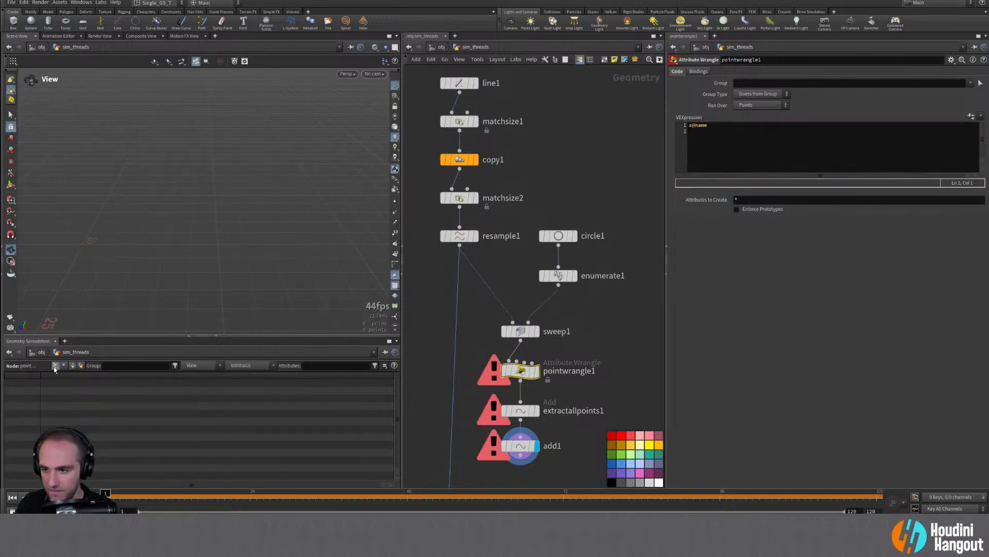
left_click(521, 330)
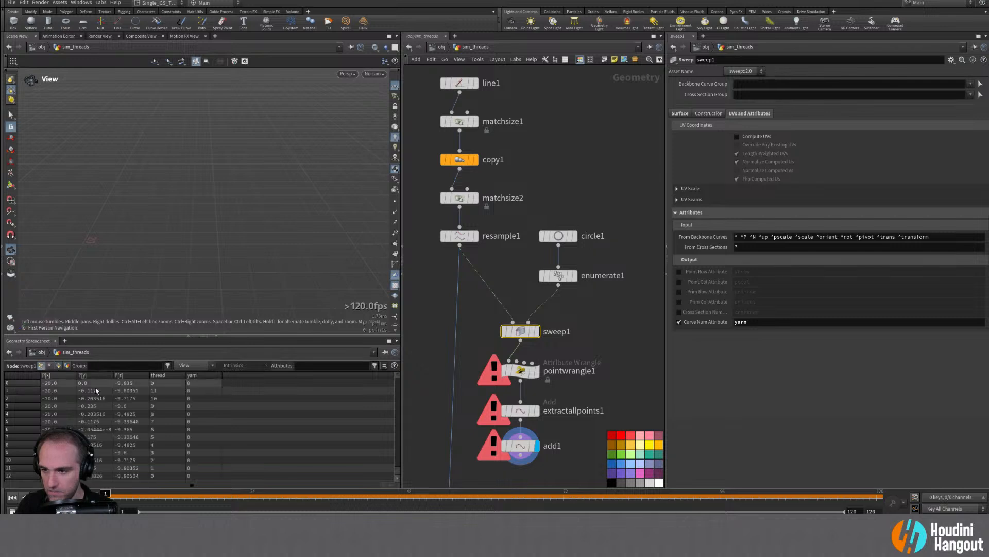
double_click(541, 373)
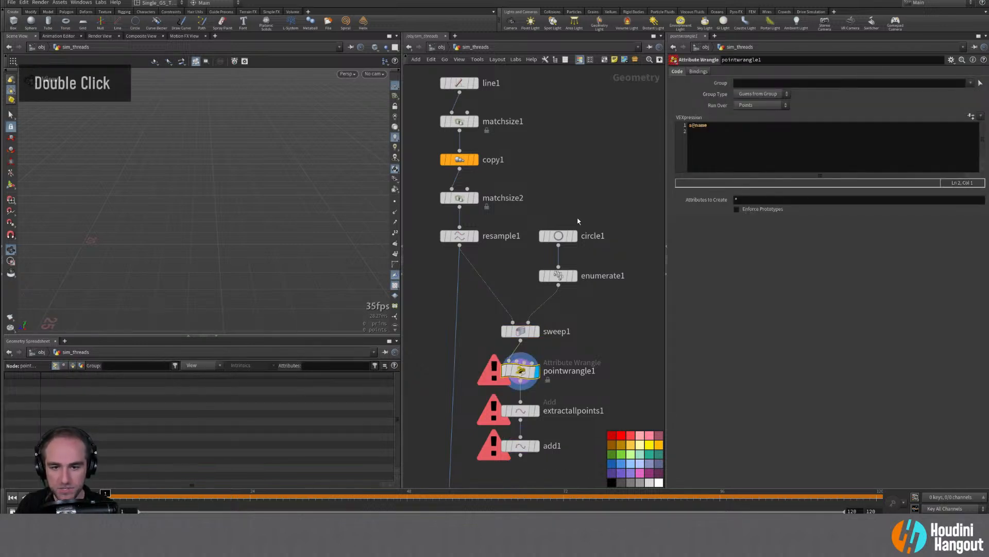
Step: Extend the wrangle code to s@name = sprintf( on a single line
left_click(724, 128)
key("BackSpace")
type("-")
key("BackSpace")
type("= sprinf")
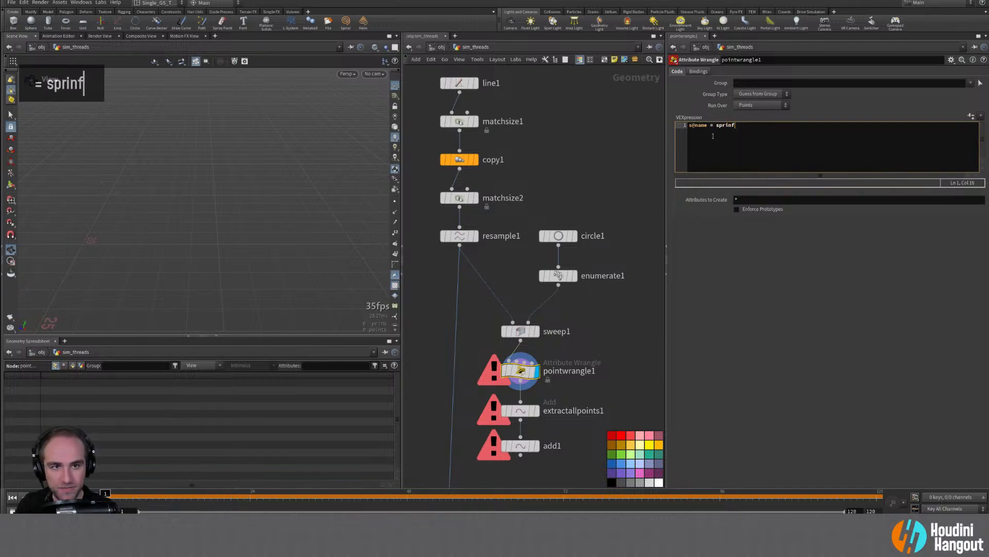
key("BackSpace")
type("tf(")
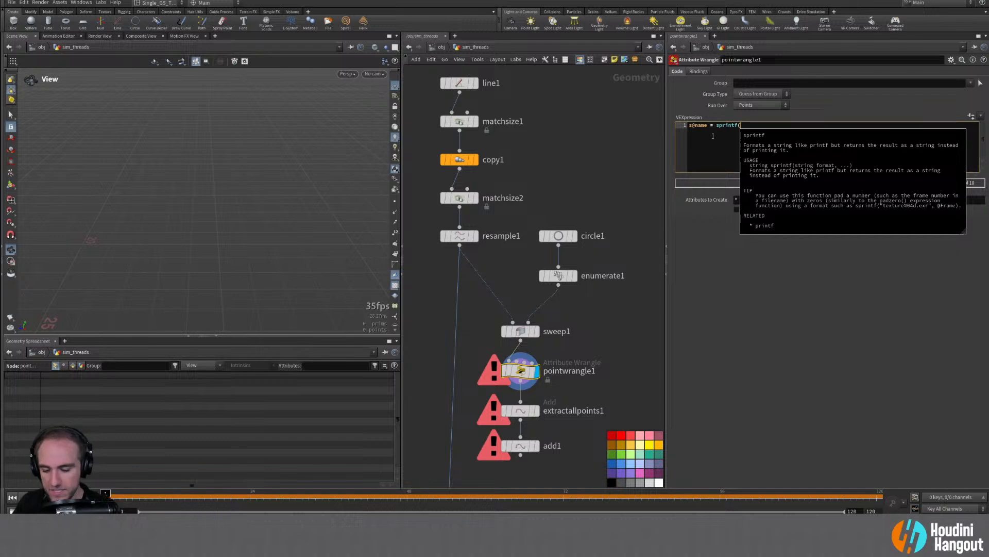
Step: Begin the sprintf format string with "y%i and enlarge the code editor's text
type("\"")
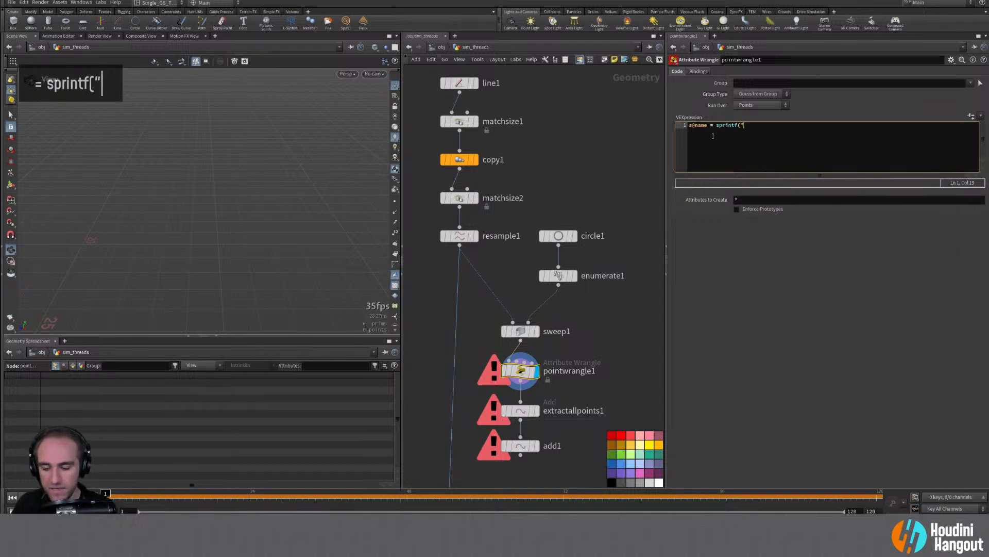
type("t")
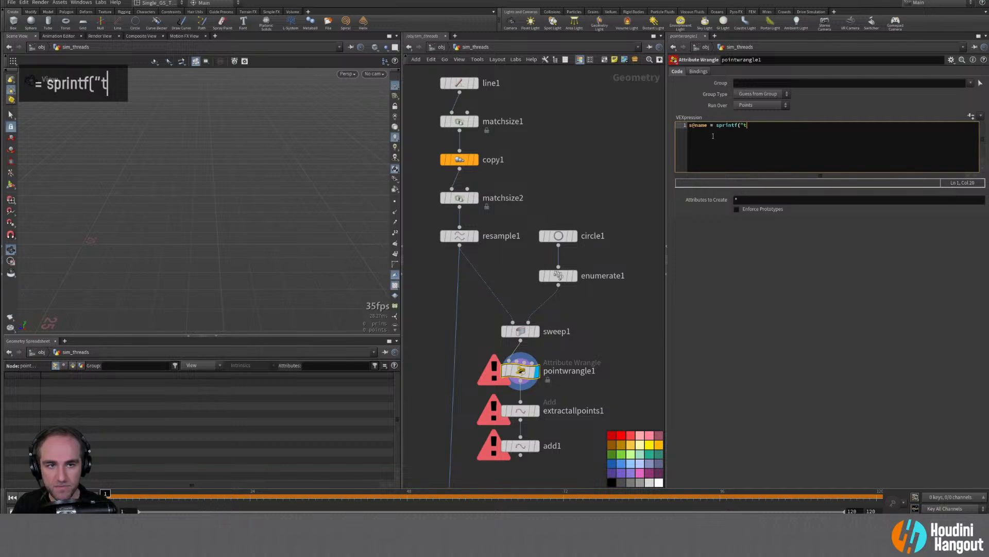
key("BackSpace")
type("y")
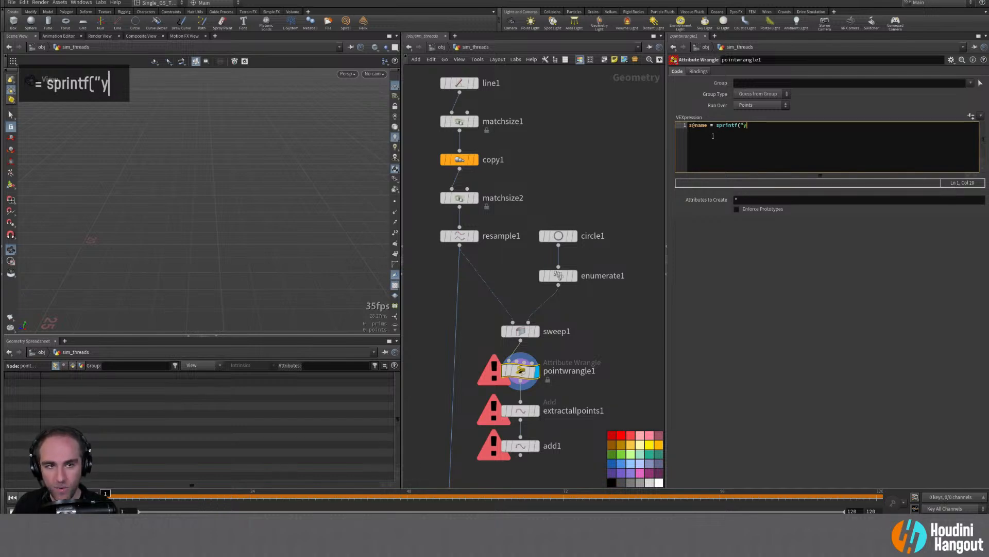
type("%1")
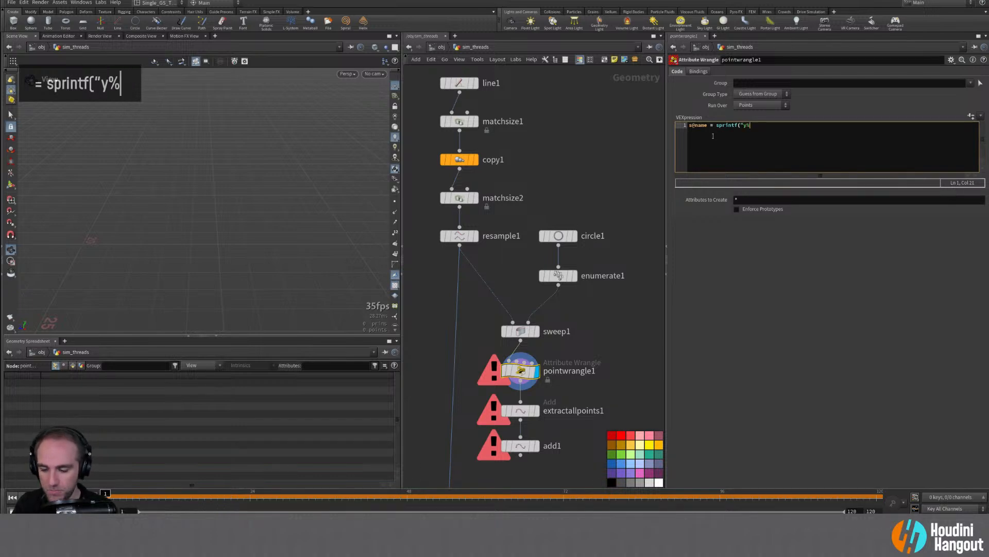
key("BackSpace")
type("i")
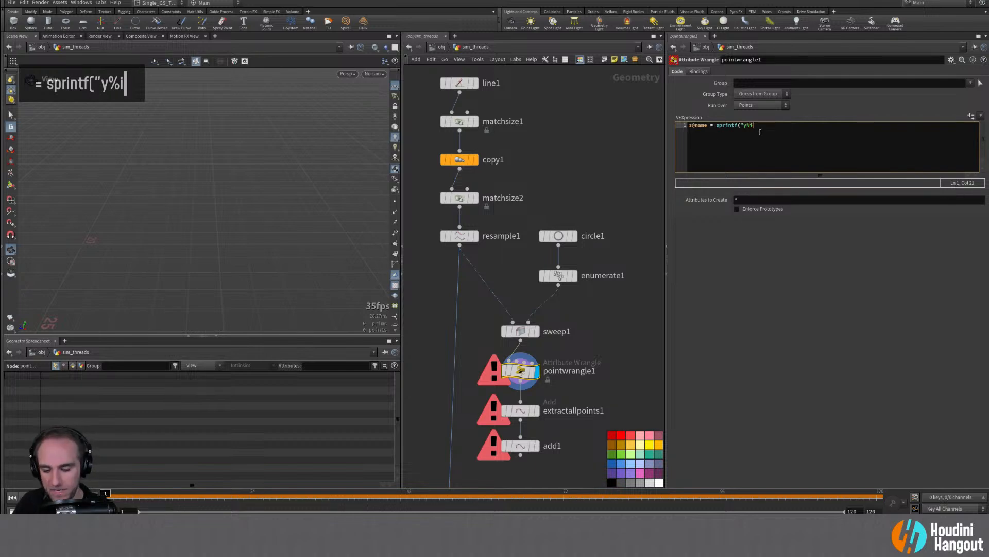
key("ctrl+equal")
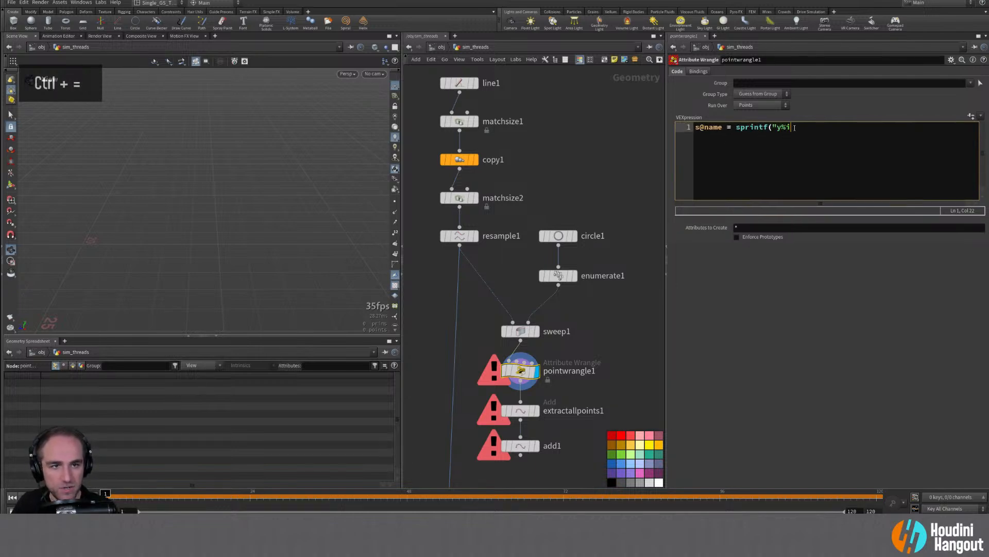
double_click(786, 127)
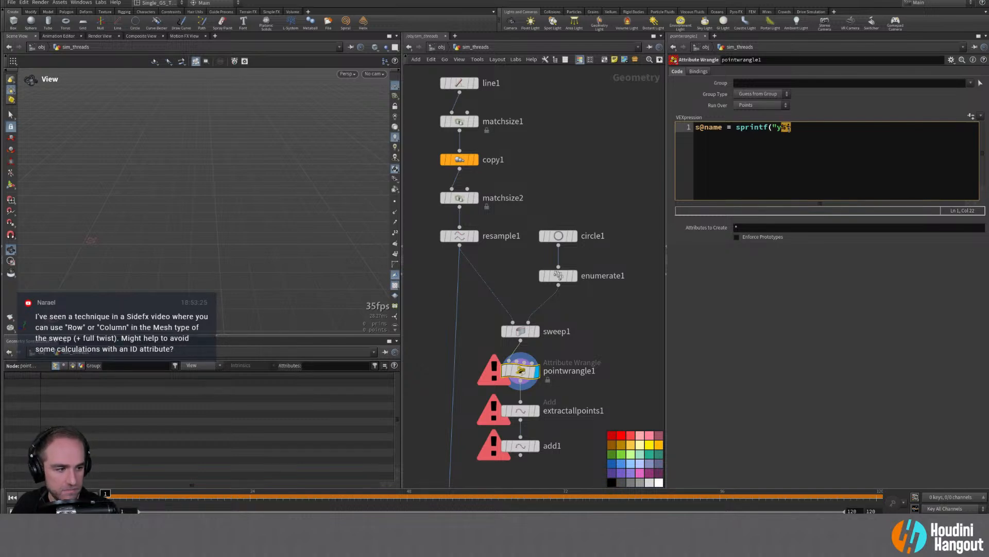
Step: Display sweep1, try the Rows surface type, and set its Surface Type to Columns
double_click(523, 447)
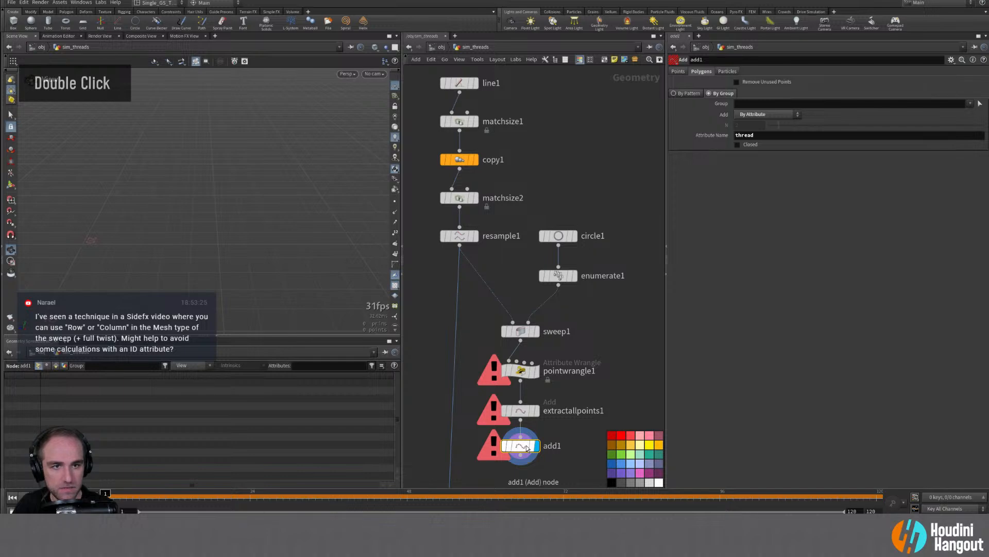
mouse_move(540, 409)
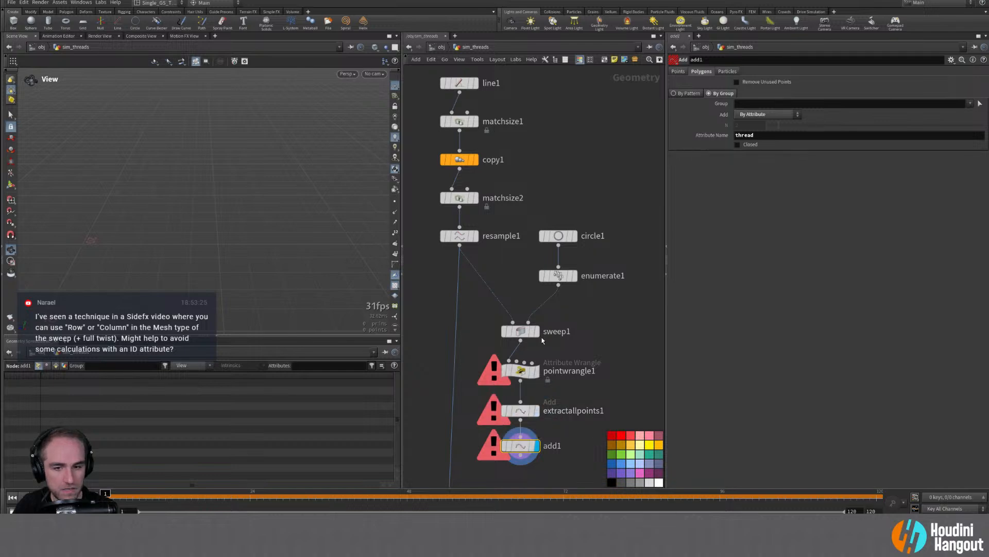
double_click(524, 334)
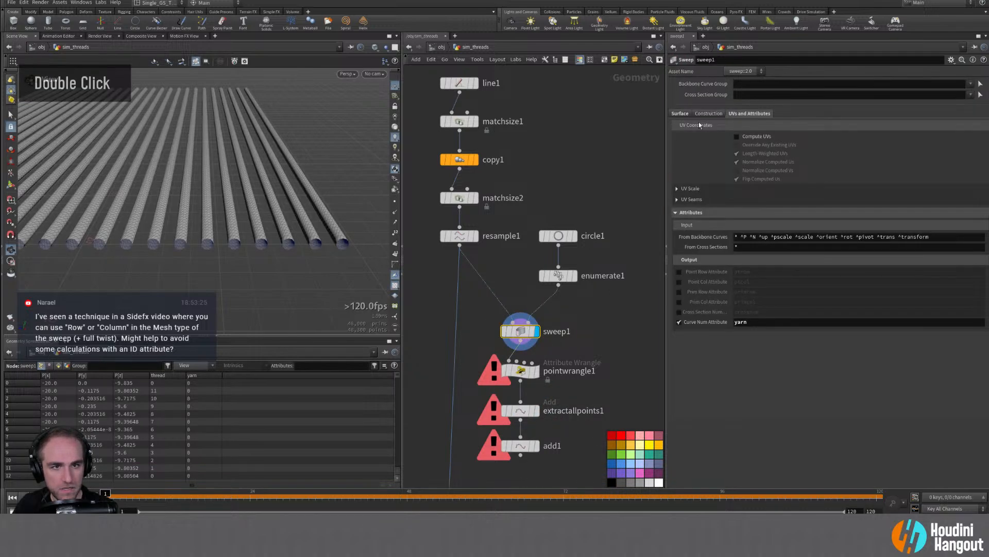
left_click(709, 113)
left_click(753, 137)
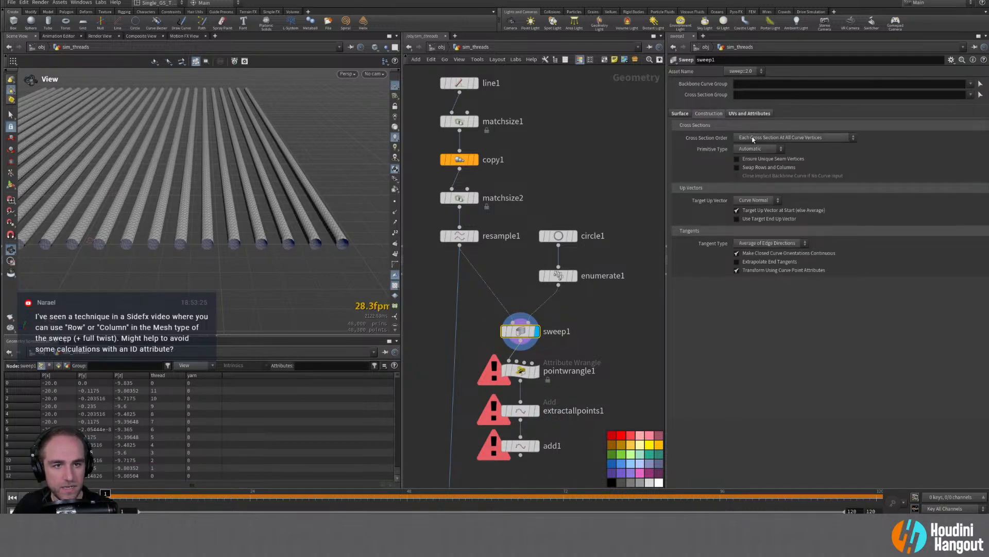
double_click(741, 114)
left_click(680, 113)
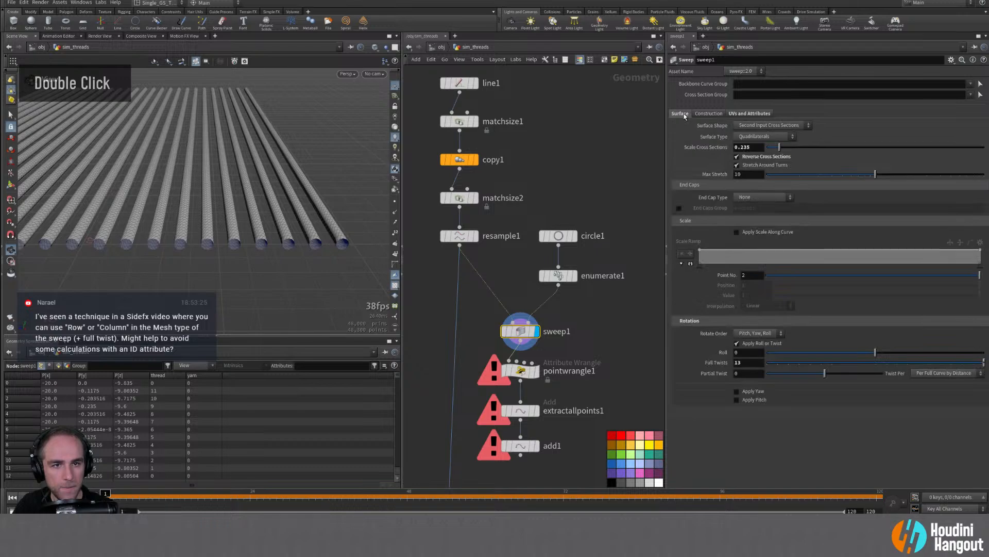
left_click(749, 137)
left_click(754, 146)
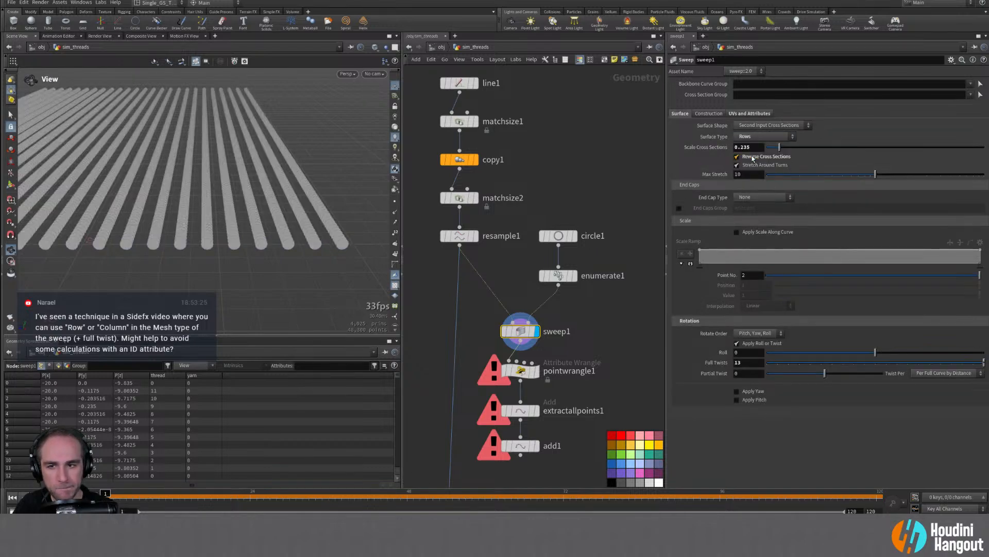
left_click(763, 136)
left_click(753, 164)
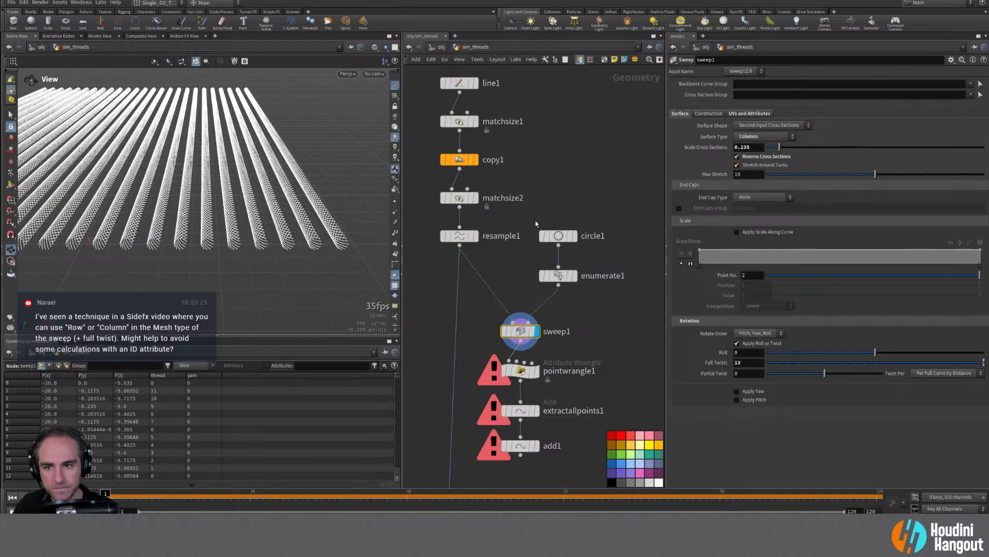
Step: Inspect the swept columns, try the Rows and Columns surface type, and set sweep1's Surface Type to Points
left_click_drag(288, 247, 316, 271, "alt")
middle_click_drag(316, 272, 253, 340, "alt")
middle_click_drag(242, 289, 221, 243, "alt")
left_click_drag(221, 242, 201, 174, "alt")
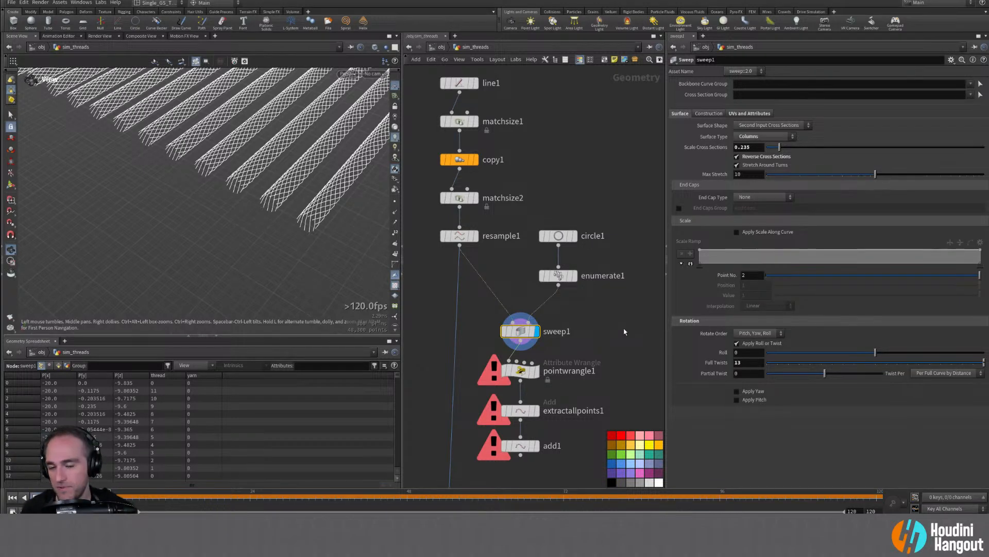
left_click_drag(299, 219, 328, 221, "alt")
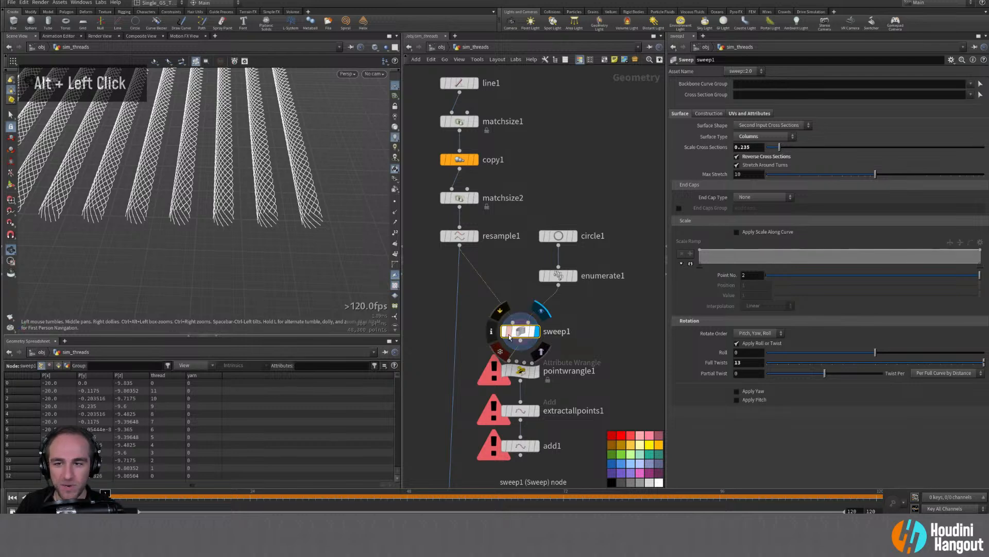
left_click(746, 137)
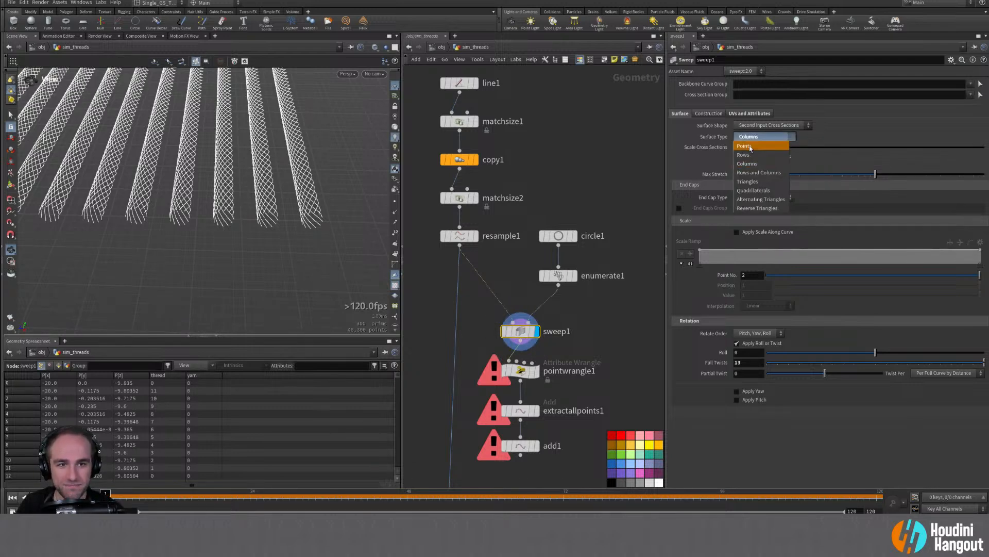
left_click(751, 146)
left_click(751, 137)
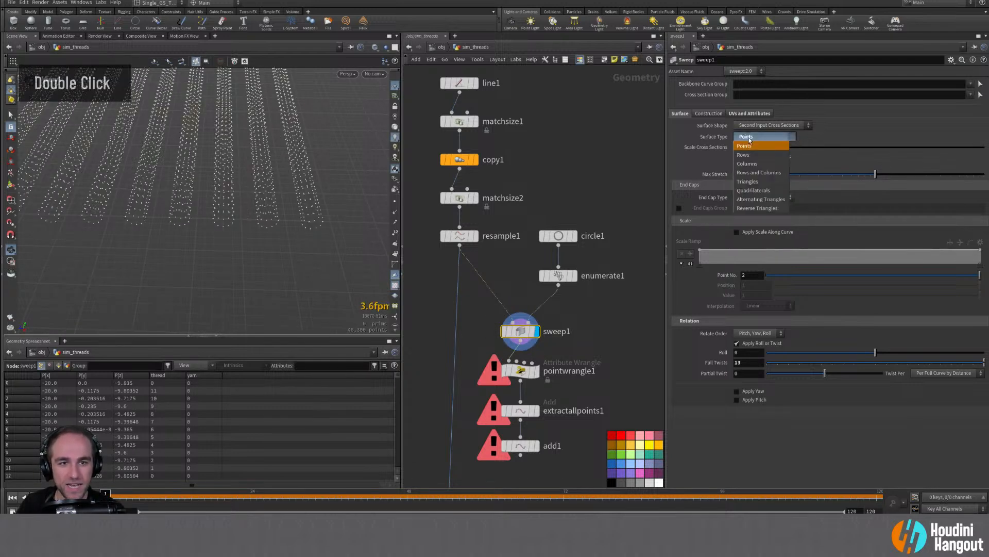
left_click(760, 173)
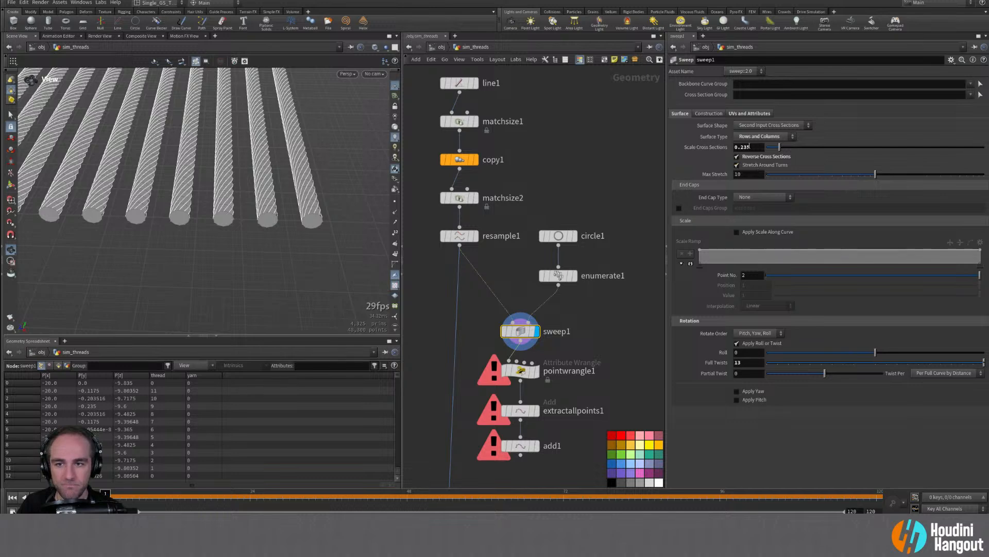
left_click(751, 136)
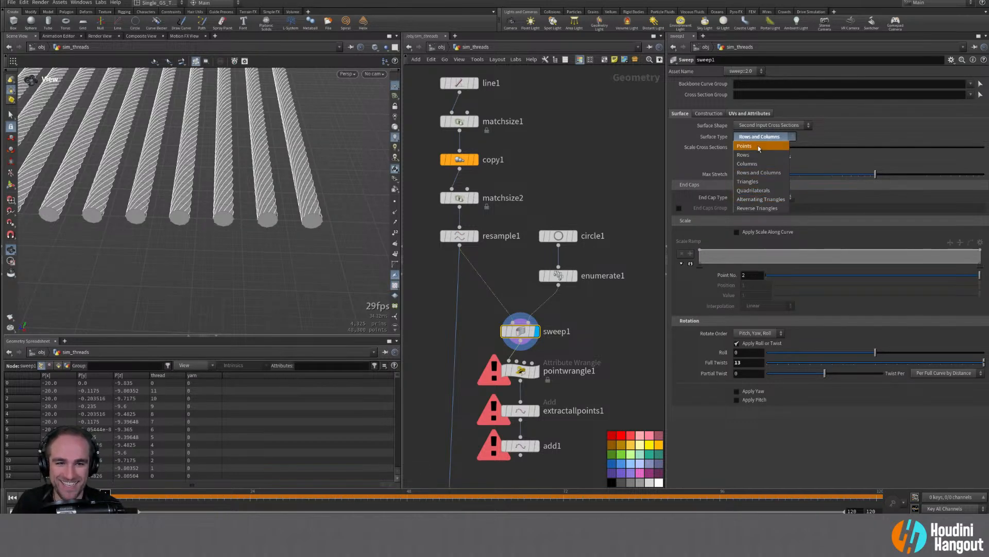
left_click(759, 145)
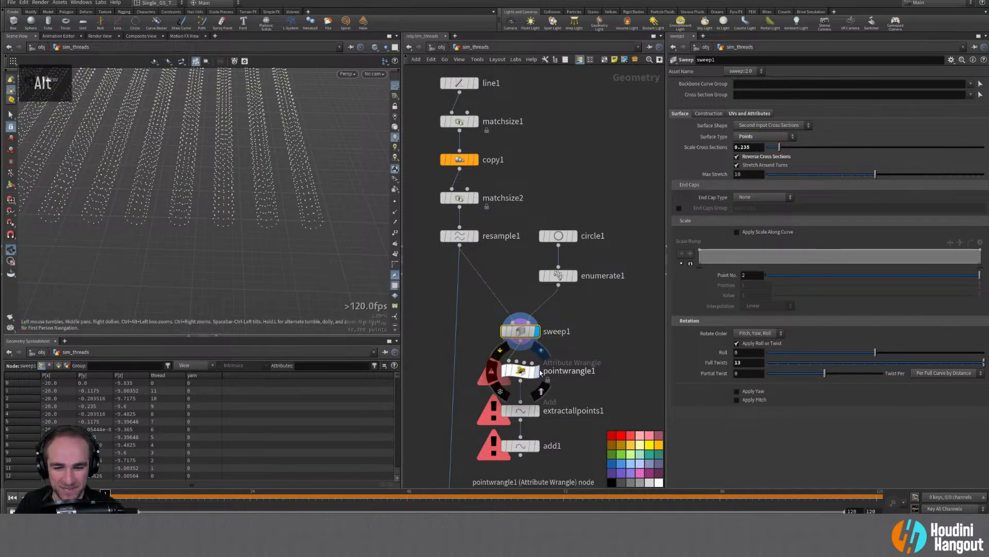
Step: Display pointwrangle1, check the settings of extractallpoints1, and return to the wrangle's code
left_click(537, 371)
double_click(523, 371)
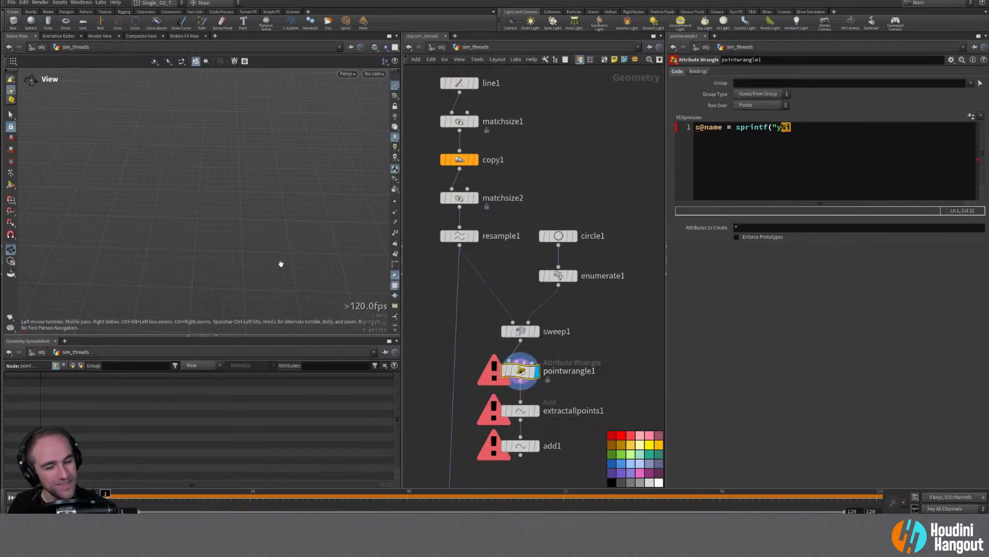
double_click(517, 410)
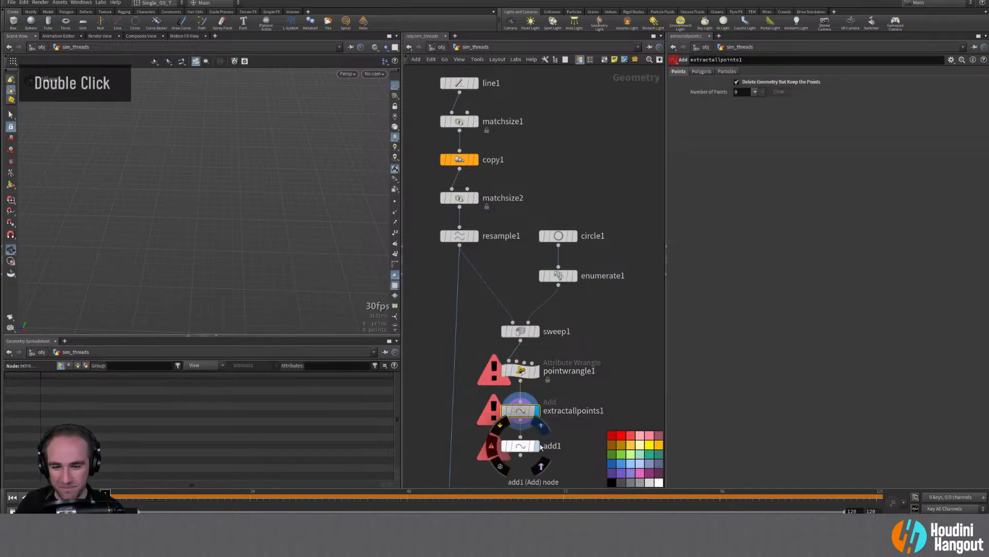
double_click(525, 374)
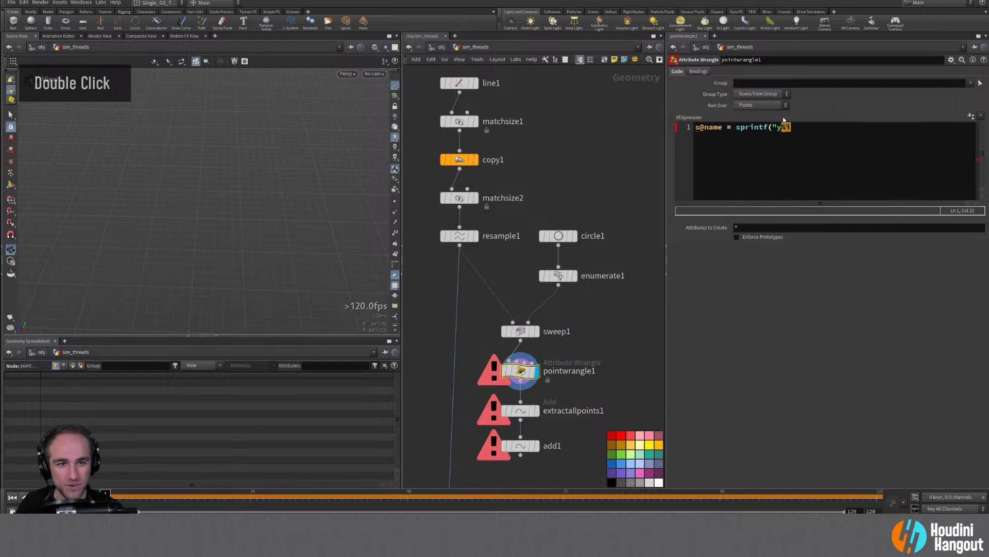
Step: Complete the sprintf format string in pointwrangle1 as "y%i_t%i"
left_click(782, 127)
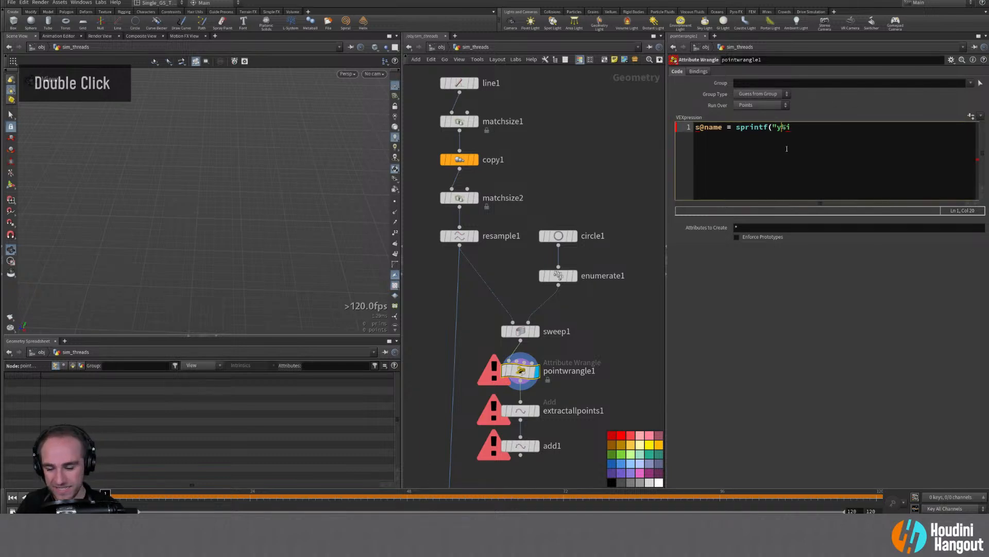
type("_%i")
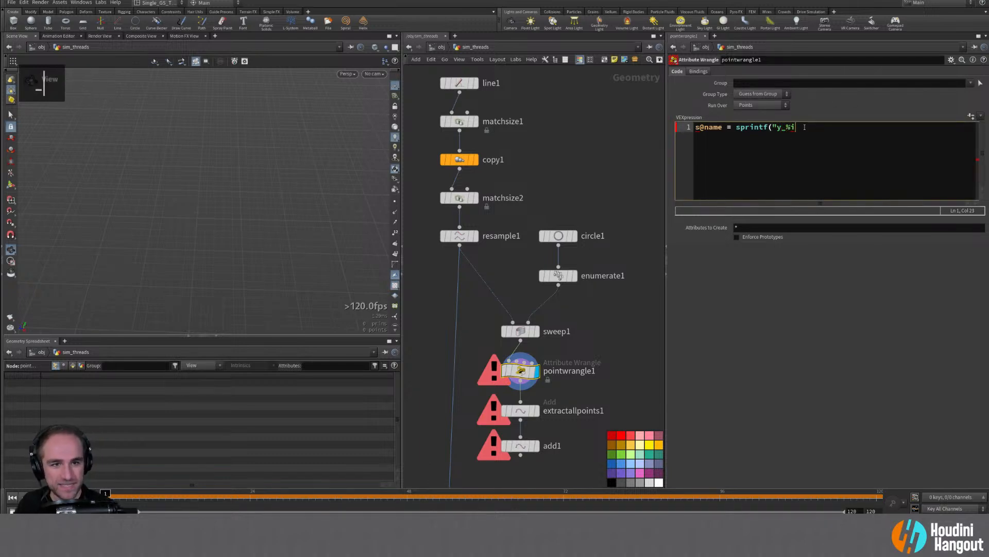
type("_")
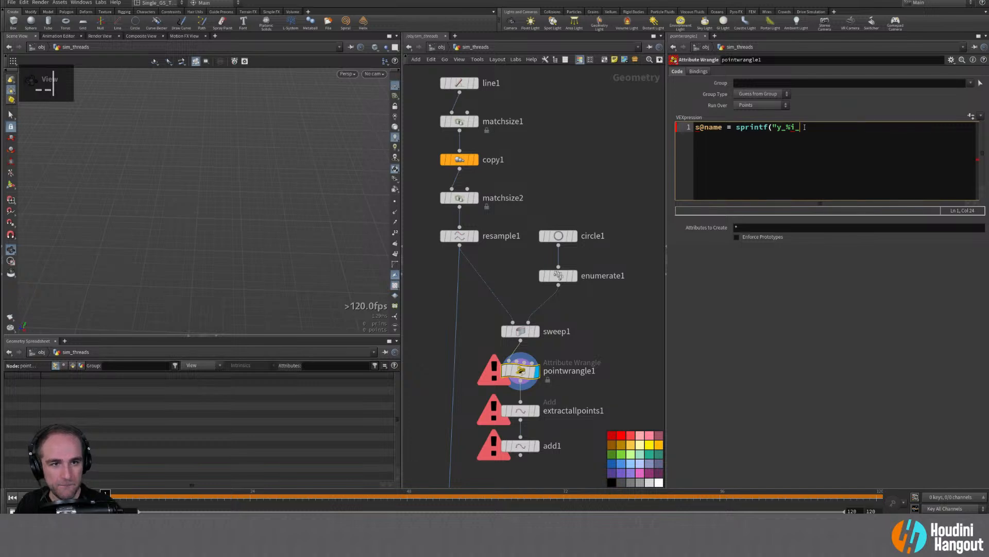
key("Left")
key("Left")
key("Left")
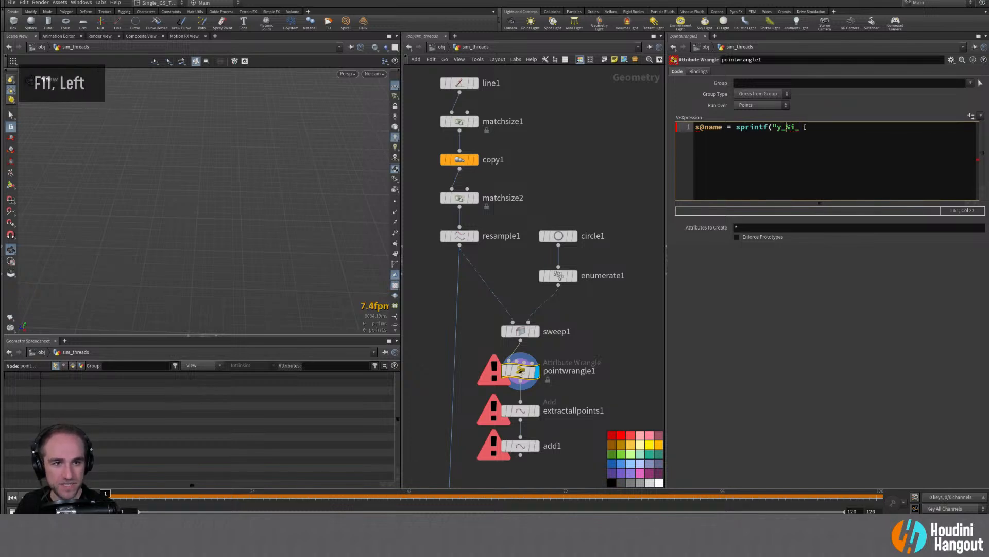
key("BackSpace")
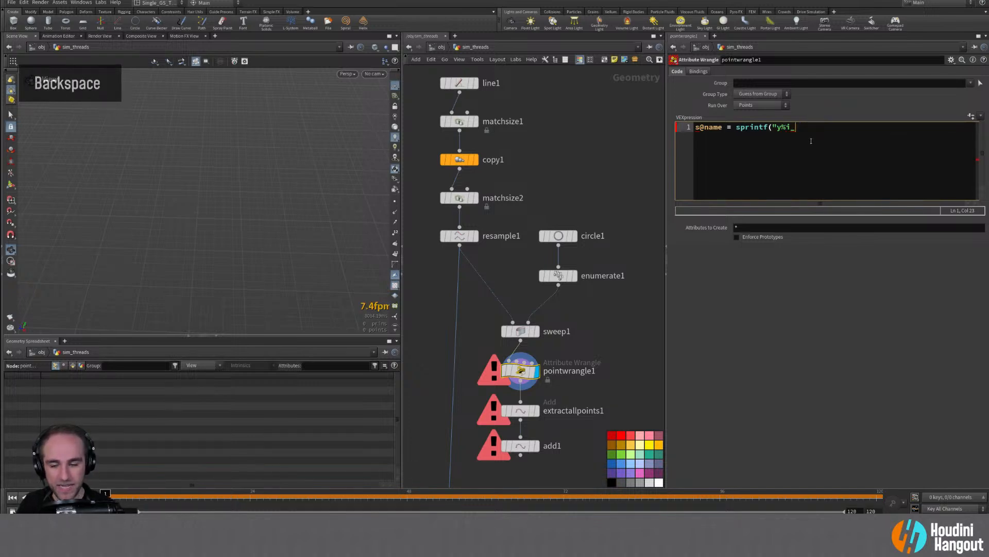
type("t")
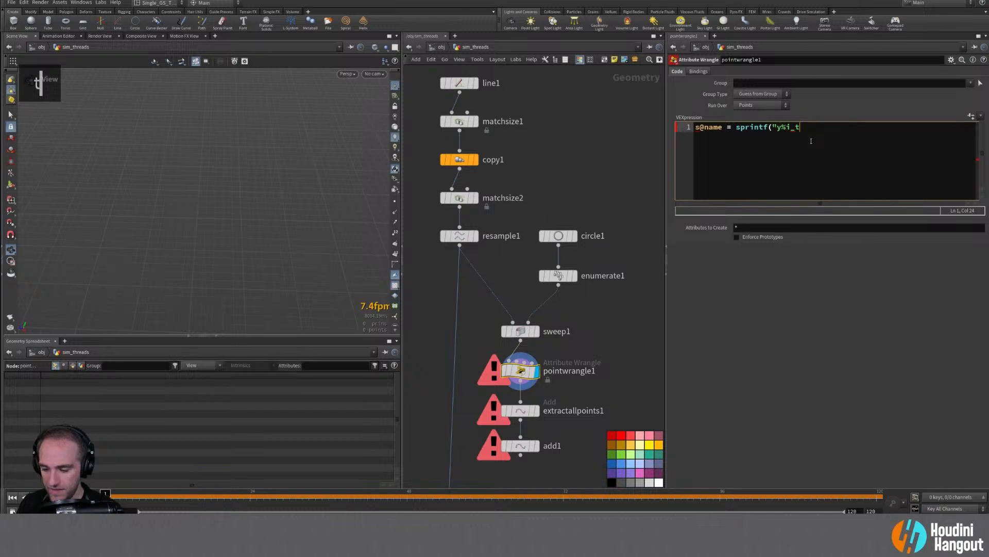
type("%i")
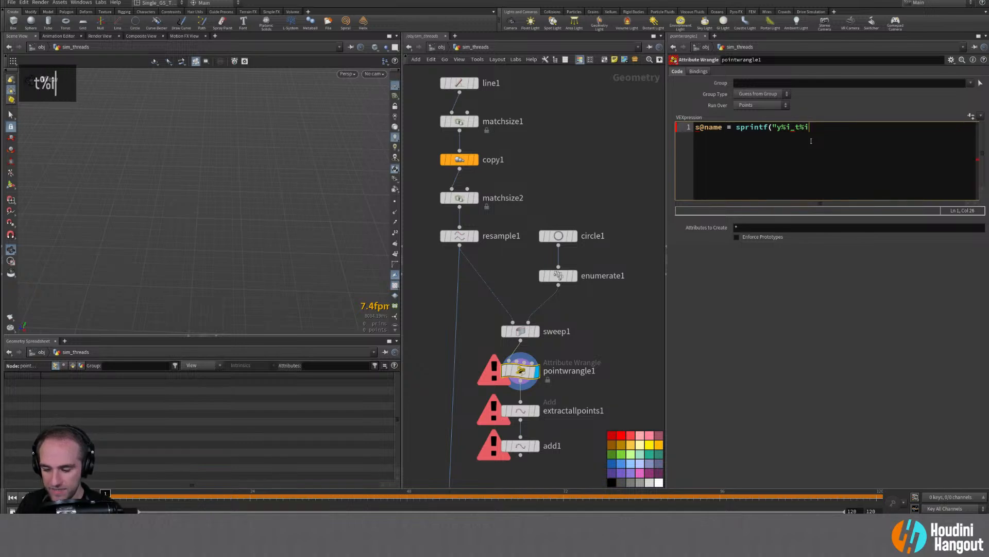
type("\"")
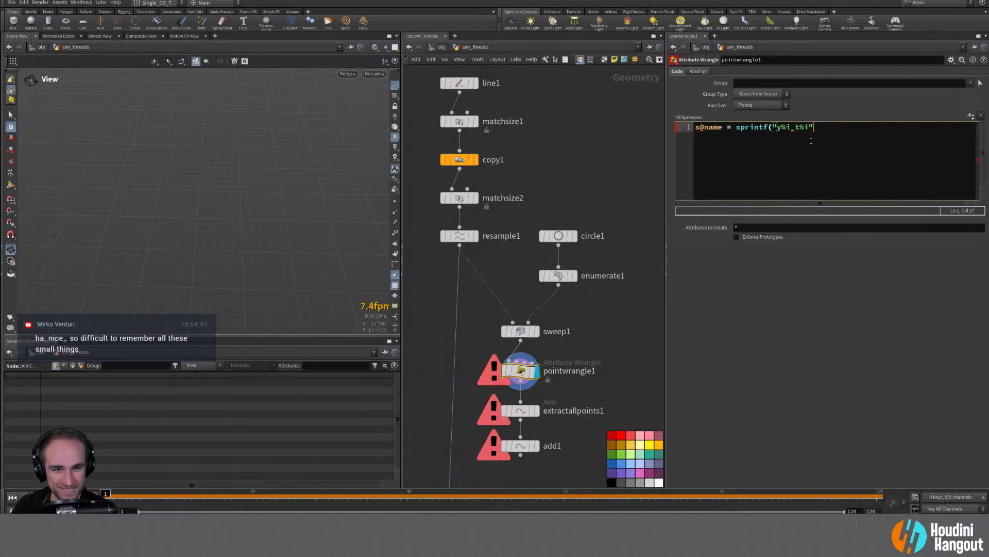
Step: Add i@yarn and i@thread as the sprintf arguments, close the statement with );, and apply the code
type(",")
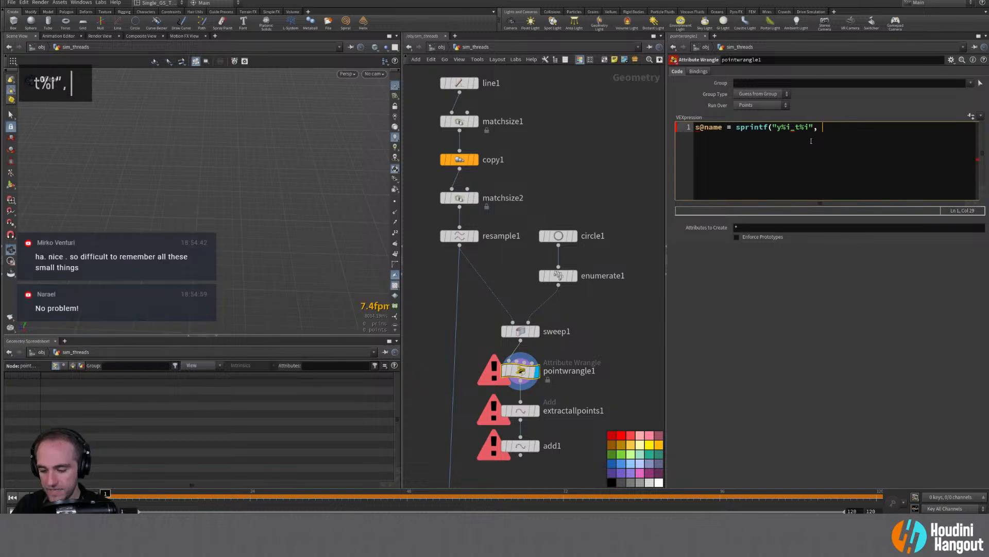
type("i@yarm")
key("BackSpace")
type("n, ")
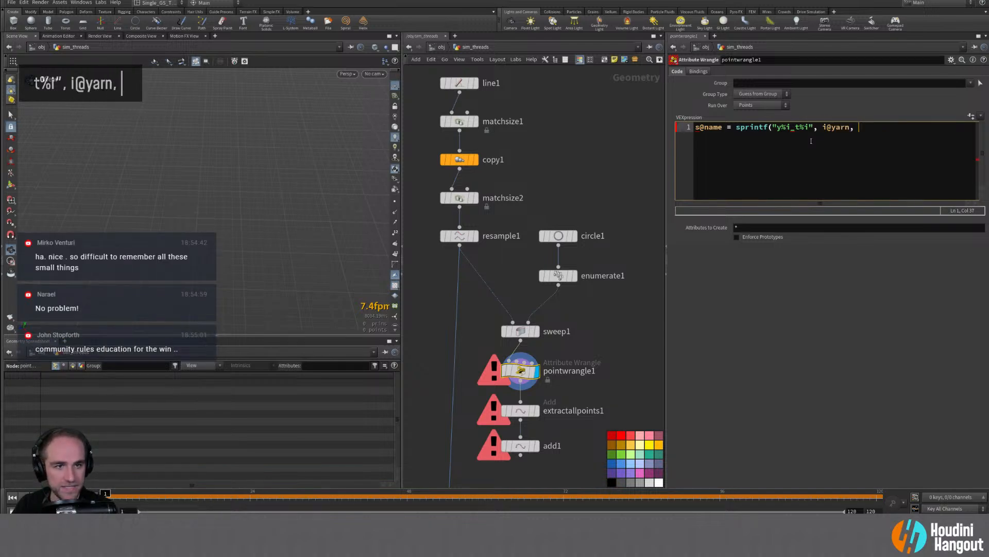
type("i@thread")
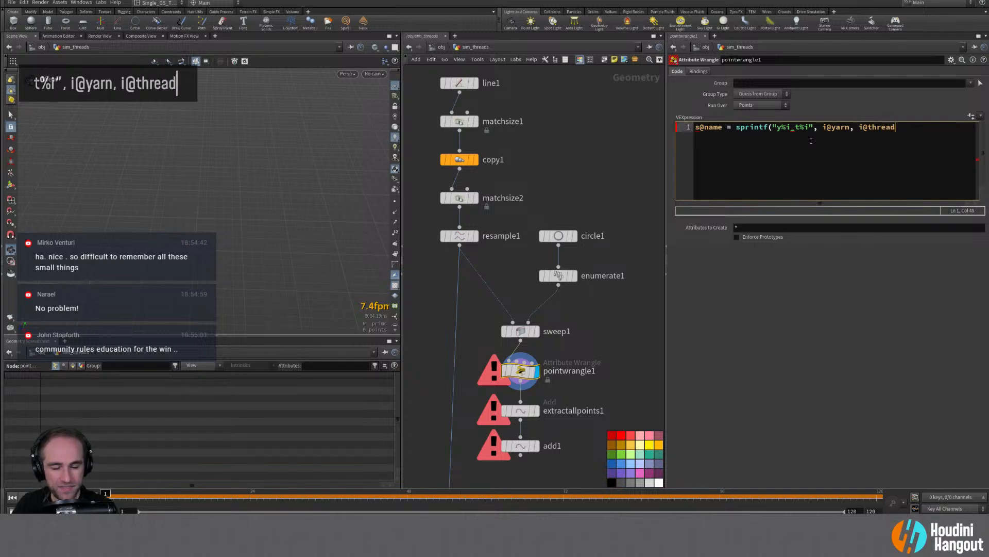
type(");")
key("ctrl+Return")
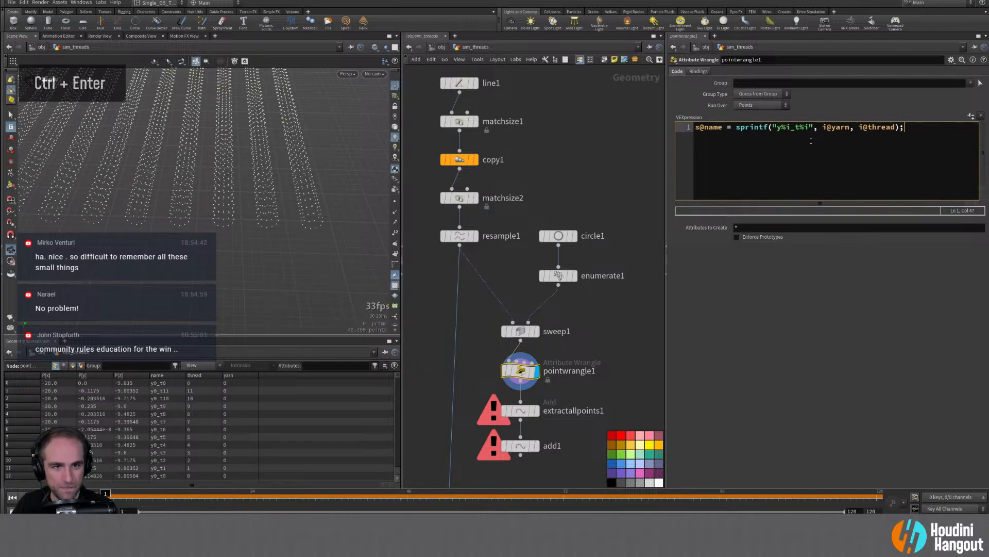
Step: Sort the point attributes by name, then display add1 and set its Attribute Name to name
left_click(170, 377)
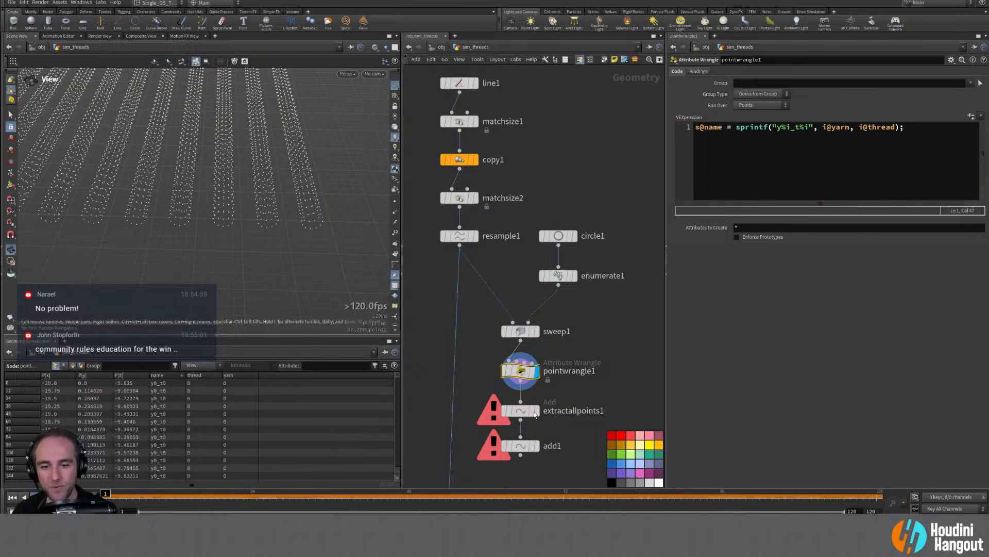
mouse_move(538, 417)
double_click(536, 445)
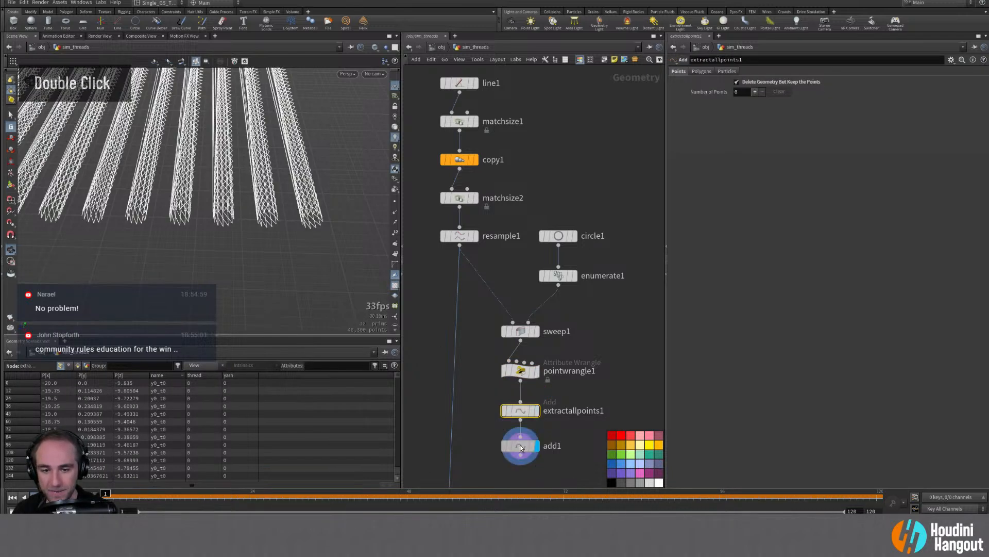
double_click(759, 137)
type("name")
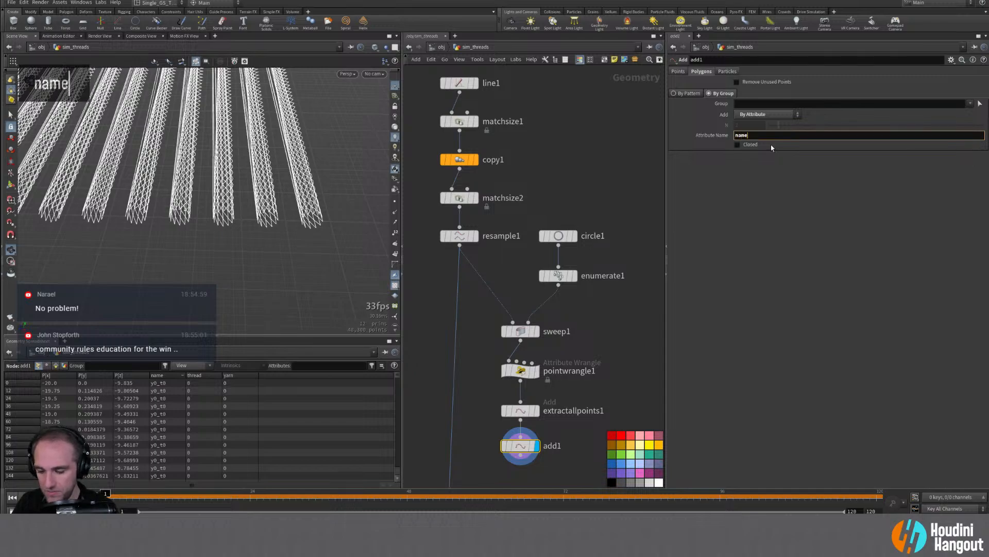
key("Return")
Step: Examine the twisted threads from add1 up close and from several angles to check that each strand is a separate curve
middle_click_drag(331, 166, 232, 243, "alt")
left_click_drag(232, 243, 267, 216, "alt")
right_click_drag(268, 216, 242, 247, "alt")
middle_click_drag(242, 247, 201, 213, "alt")
right_click_drag(201, 214, 205, 225, "alt")
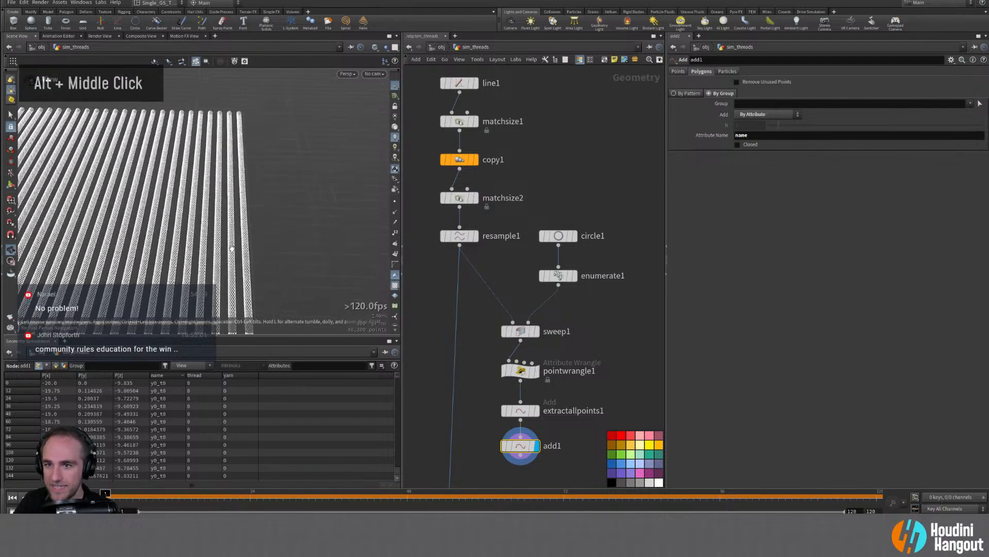
left_click_drag(204, 225, 232, 242, "alt")
right_click_drag(231, 243, 252, 235, "alt")
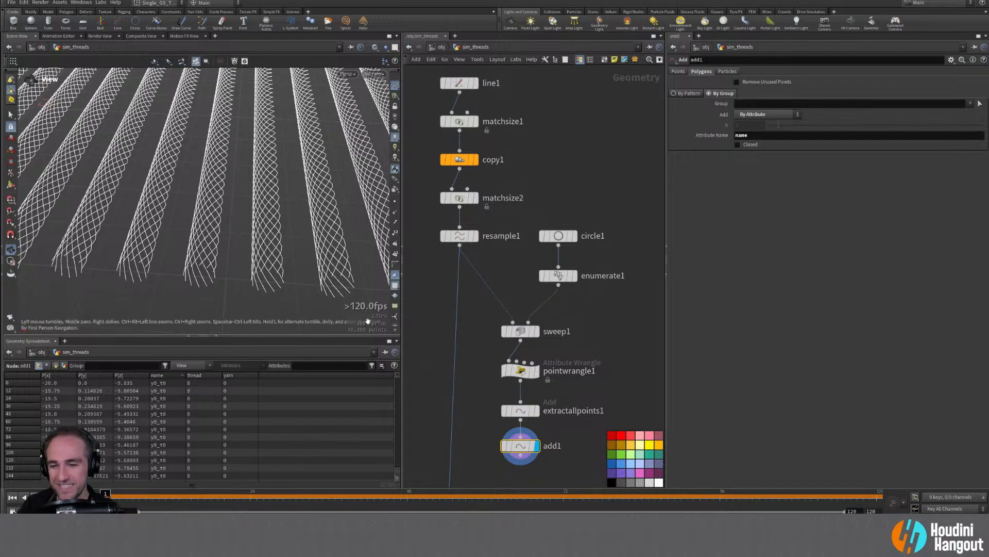
right_click_drag(326, 149, 256, 173, "alt")
left_click_drag(256, 173, 266, 195, "alt")
middle_click_drag(265, 195, 274, 222, "alt")
left_click_drag(274, 222, 219, 201, "alt")
middle_click_drag(219, 201, 273, 249, "alt")
middle_click_drag(196, 220, 237, 201, "alt")
right_click_drag(237, 201, 217, 234, "alt")
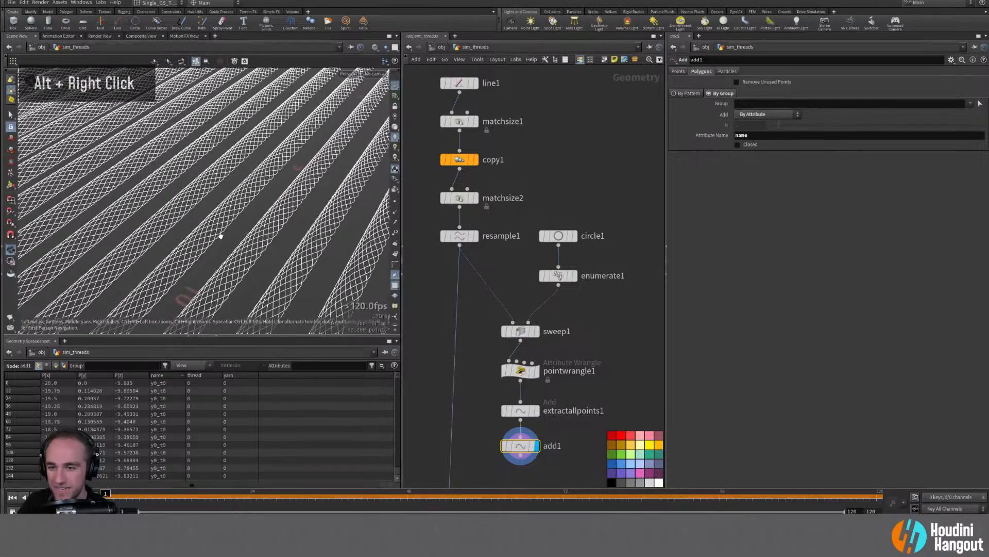
Step: Disconnect the pointwrangle1, extractallpoints1 and add1 chain from sweep1 and move it aside in the network
left_click_drag(229, 227, 273, 238, "alt")
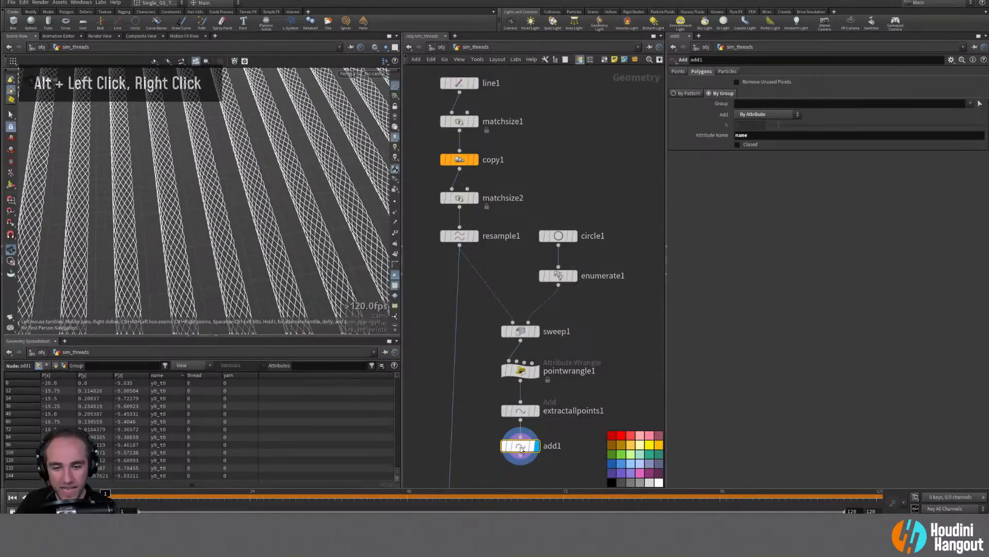
left_click_drag(483, 356, 571, 466)
left_click_drag(507, 372, 595, 394)
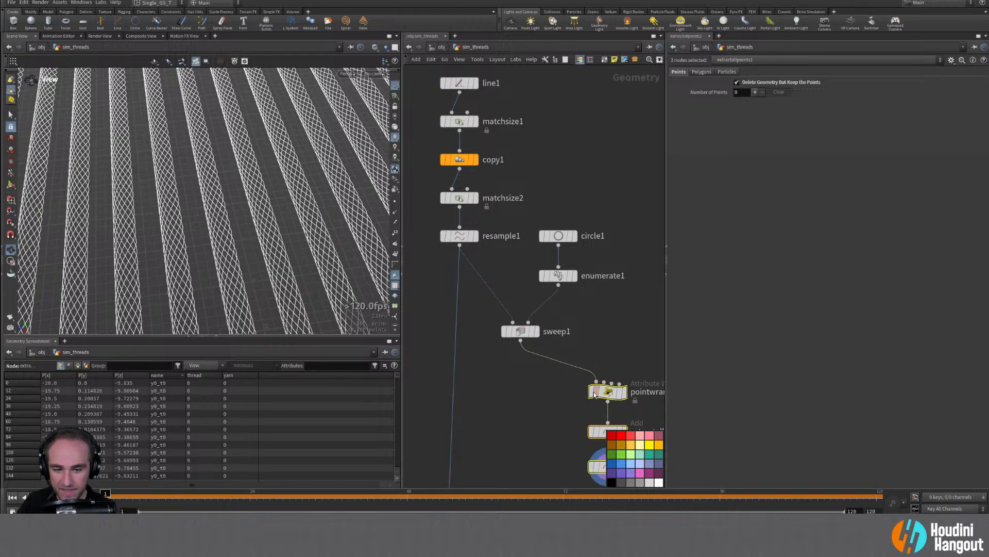
left_click(589, 372)
middle_click_drag(555, 427, 525, 370)
left_click_drag(525, 324, 623, 438)
left_click_drag(577, 411, 647, 371)
middle_click_drag(530, 419, 474, 413)
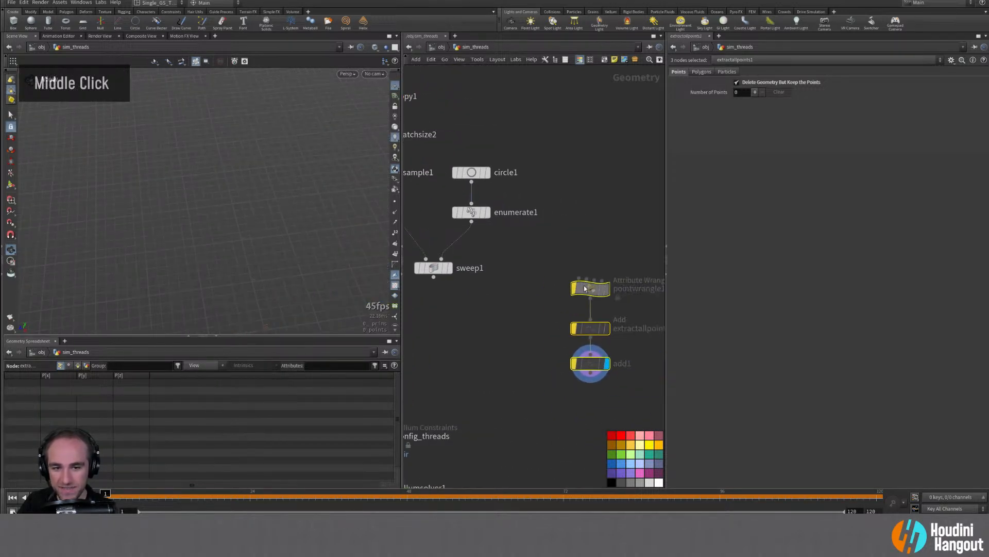
middle_click_drag(534, 320, 475, 325)
left_click_drag(490, 274, 572, 379)
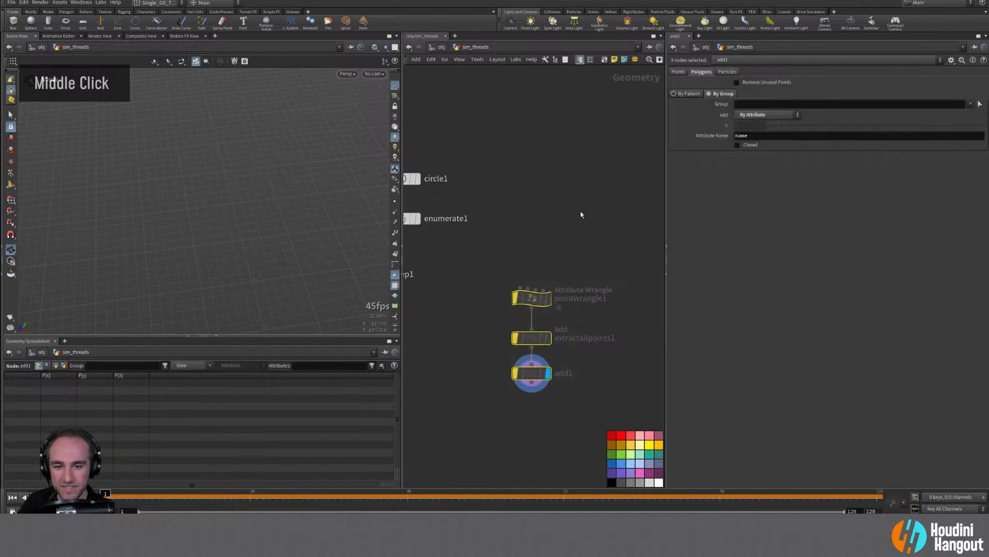
Step: Enclose the pointwrangle1, extractallpoints1 and add1 nodes in an enlarged network box titled COMPLICATED WAY
key("shift+o")
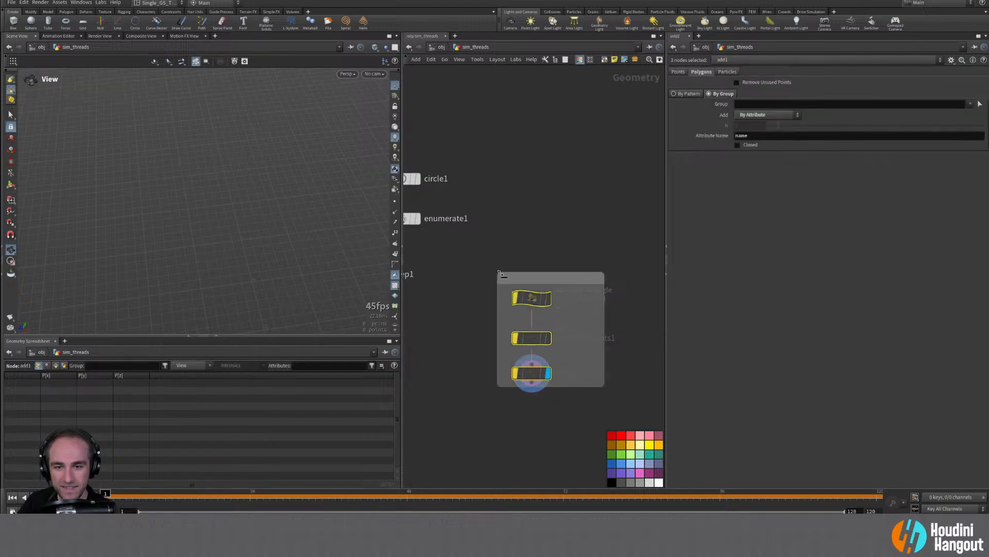
left_click_drag(499, 273, 477, 251)
left_click_drag(604, 387, 642, 411)
double_click(519, 258)
type("COM")
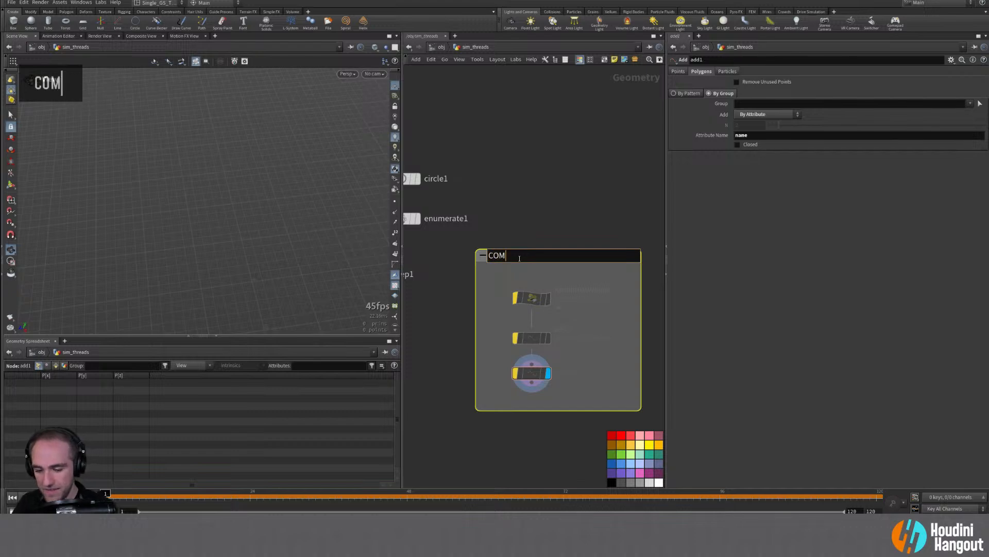
type("PLICATED WAY")
key("Return")
Step: Color the COMPLICATED WAY box dark grey and its three nodes mid grey
left_click_drag(497, 282, 560, 385)
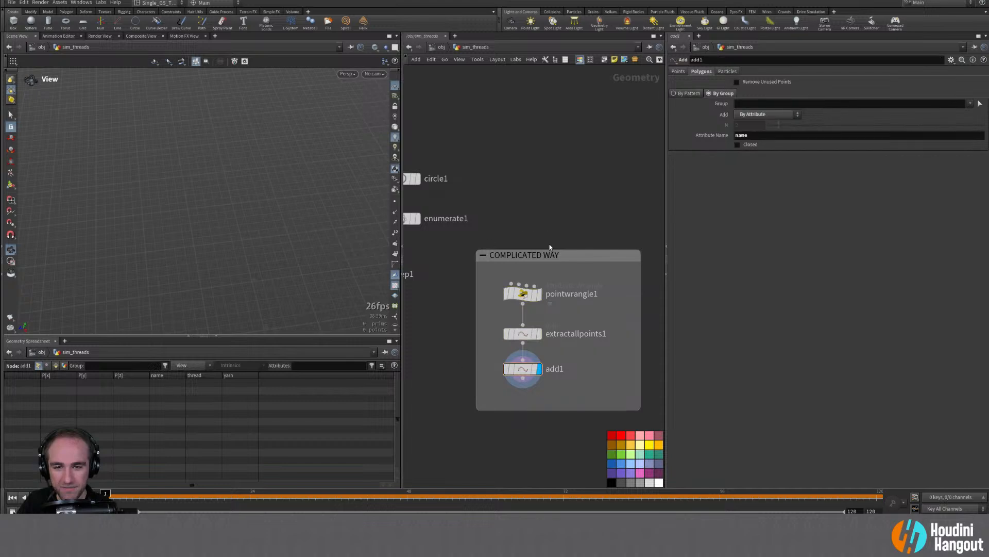
left_click(594, 260)
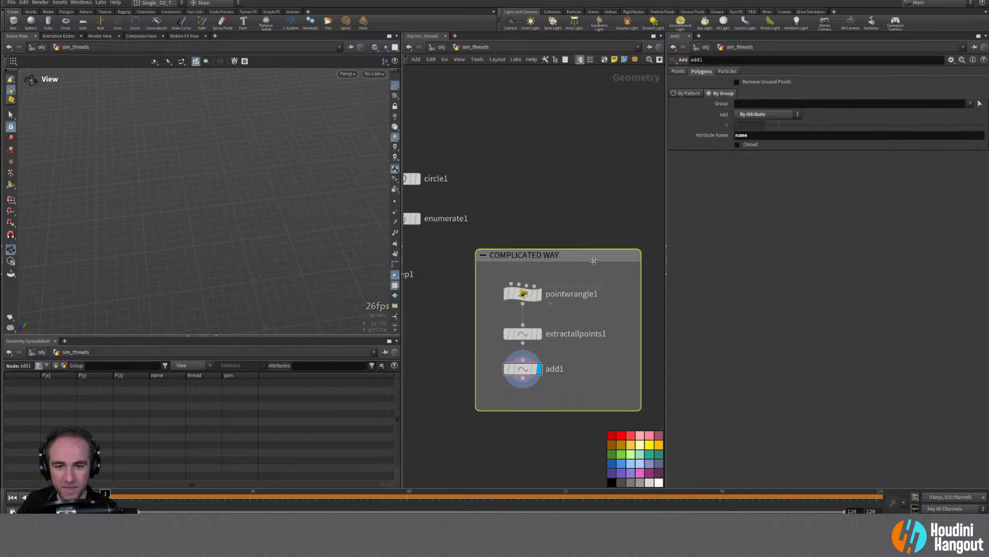
left_click(620, 482)
left_click(462, 292)
left_click_drag(494, 273, 553, 380)
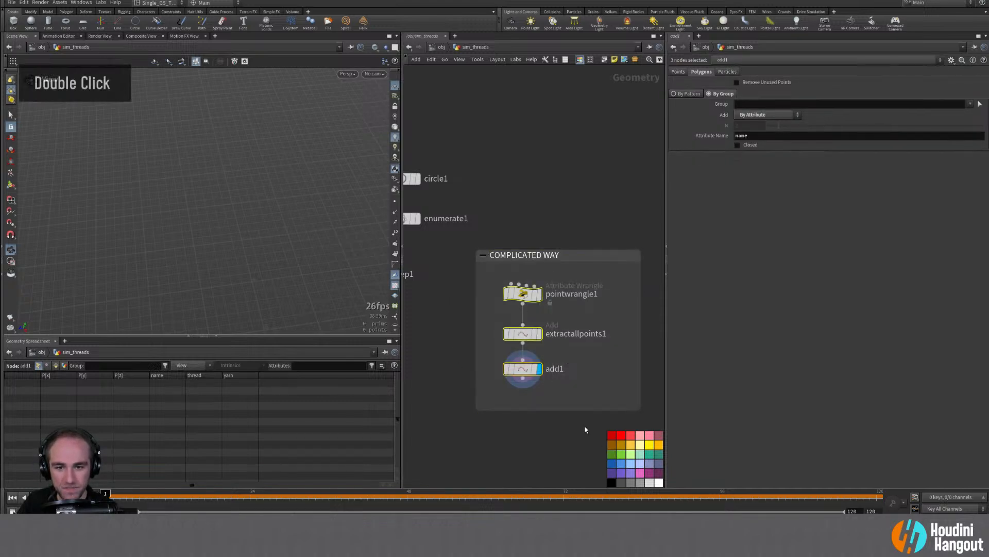
left_click(639, 483)
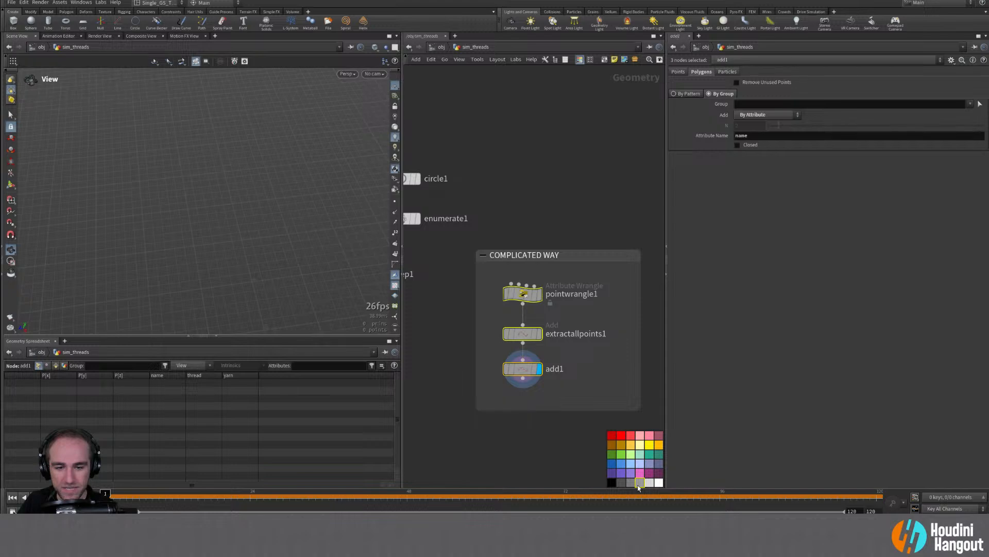
left_click(601, 467)
Step: Display sweep1's output and examine the points it generates along the threads
scroll(496, 246, "down", 3)
middle_click_drag(496, 257, 523, 273)
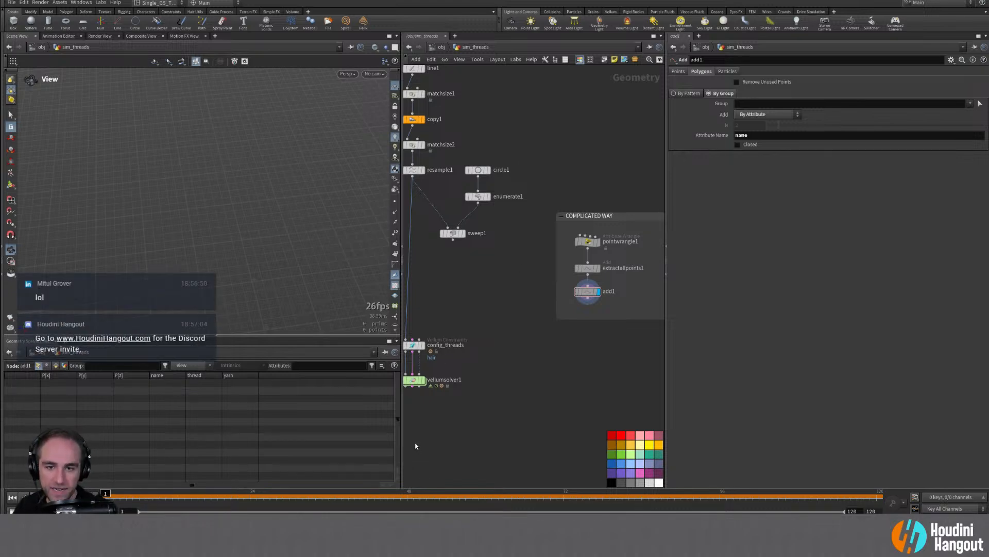
middle_click_drag(470, 266, 481, 276)
right_click_drag(481, 277, 492, 283)
key("r")
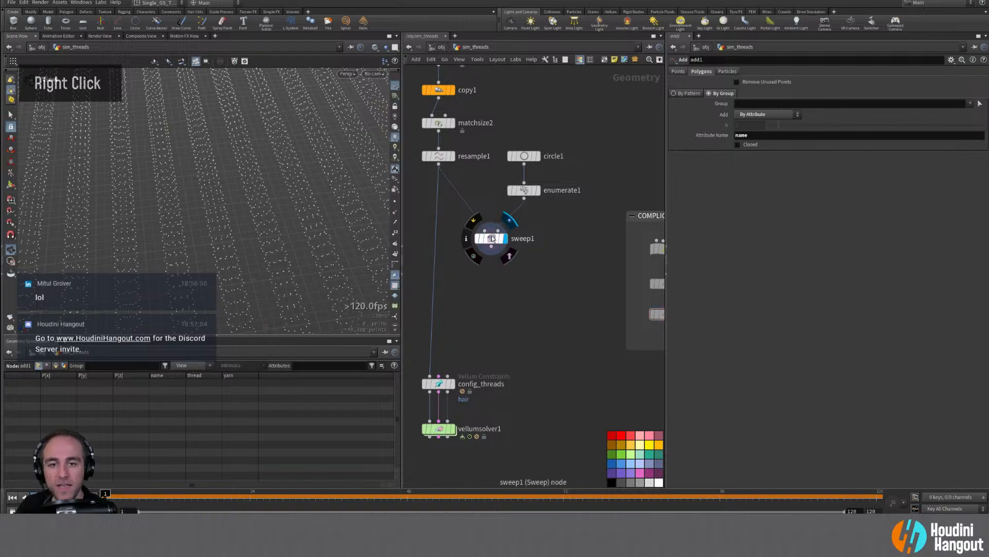
double_click(492, 238)
right_click_drag(256, 199, 274, 190, "alt")
left_click_drag(274, 191, 187, 205, "alt")
right_click_drag(187, 205, 199, 214, "alt")
middle_click_drag(198, 214, 188, 184, "alt")
left_click_drag(188, 184, 222, 214, "alt")
middle_click_drag(221, 214, 241, 225, "alt")
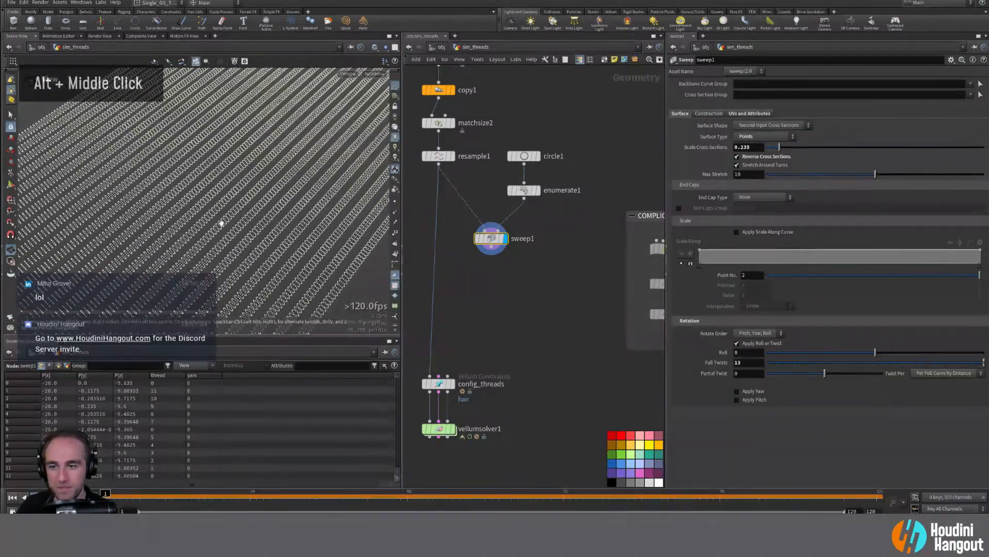
right_click_drag(241, 225, 239, 236, "alt")
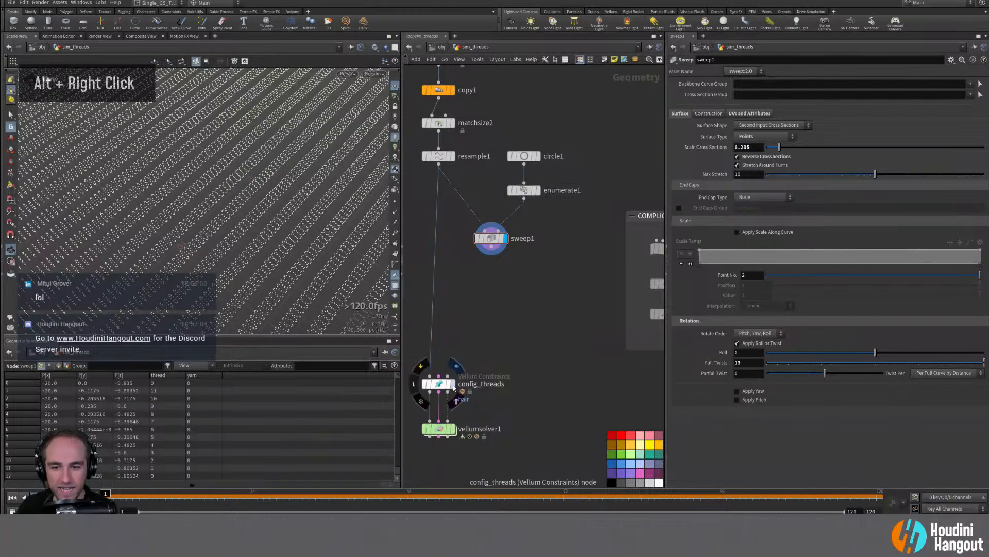
Step: Set sweep1's surface type to Columns and inspect the twisted thread curves
double_click(439, 384)
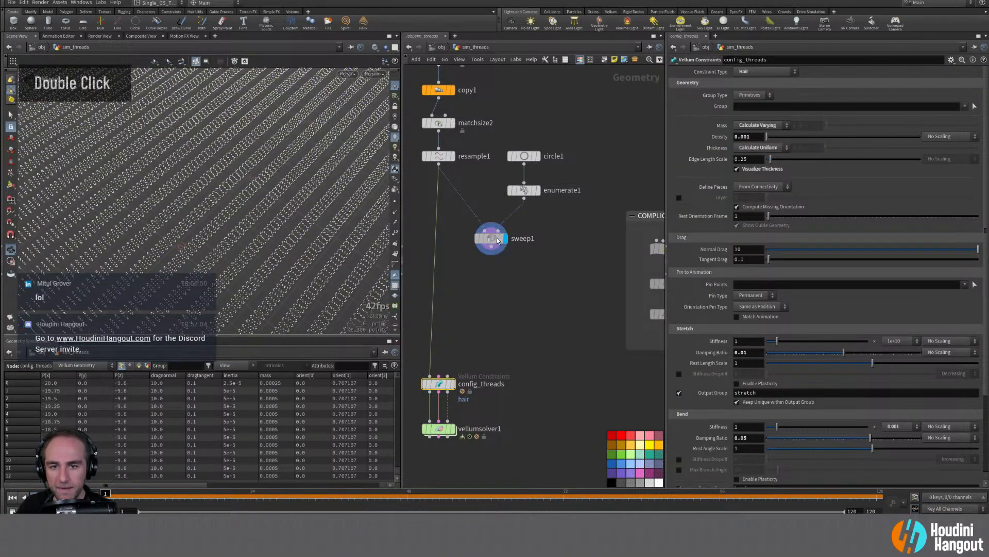
double_click(498, 241)
left_click(765, 136)
left_click(750, 164)
mouse_move(289, 222)
left_mouse_down("alt")
mouse_move(318, 232)
mouse_move(289, 237)
left_mouse_up("alt")
right_click_drag(288, 237, 268, 226, "alt")
left_click_drag(268, 227, 281, 196, "alt")
right_click_drag(281, 196, 254, 257, "alt")
left_click_drag(254, 258, 265, 245, "alt")
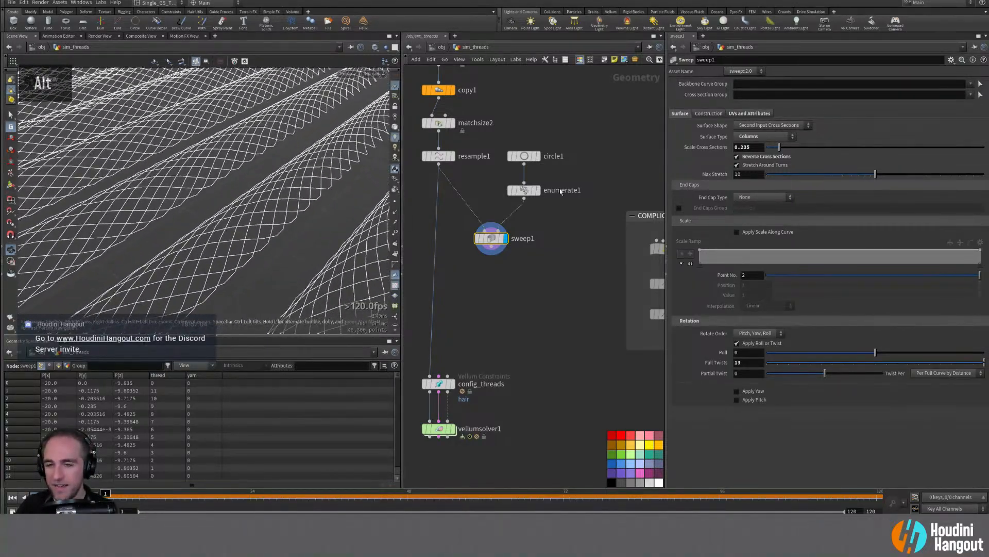
Step: Feed config_threads from sweep1 instead of resample1 and display the config_threads output
double_click(429, 375)
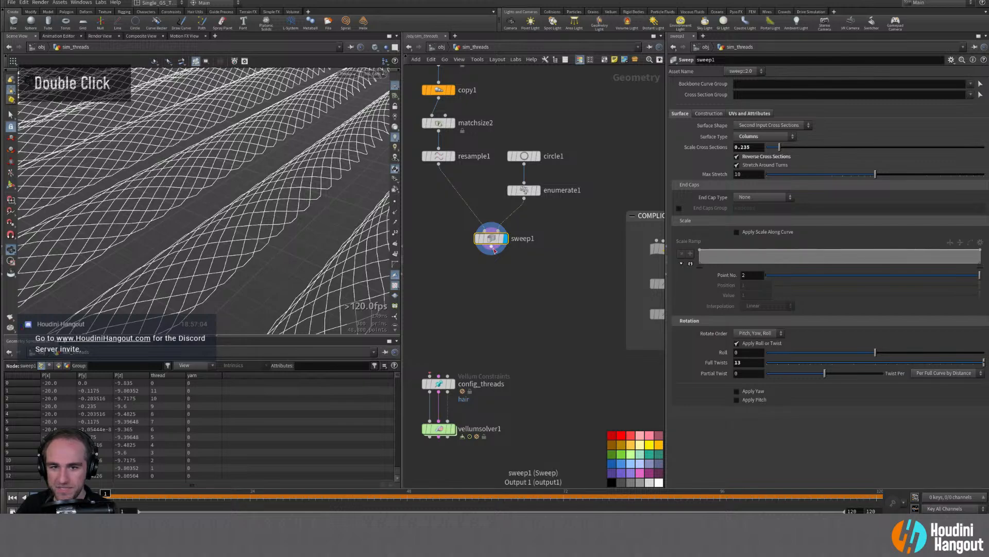
left_click(453, 384)
double_click(438, 384)
left_click_drag(222, 227, 234, 214, "alt")
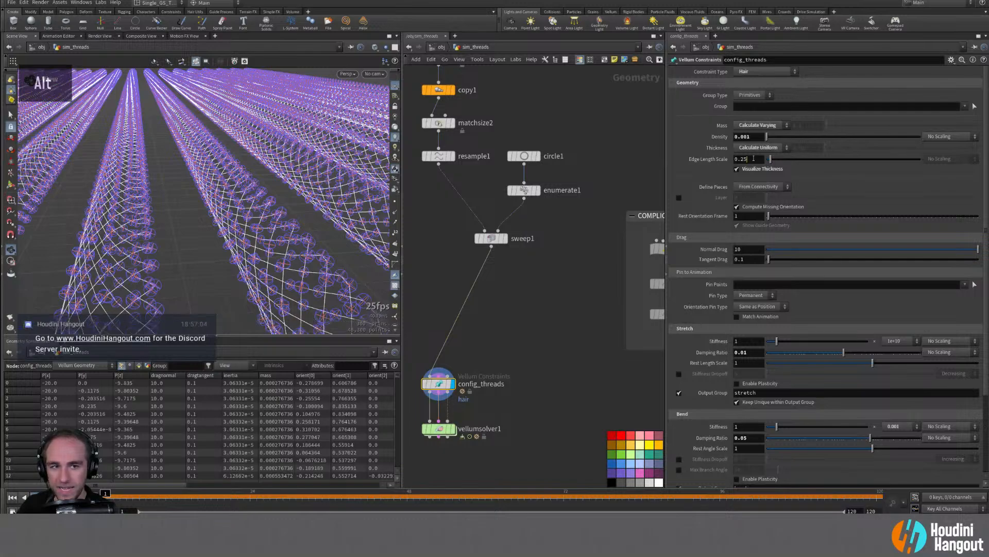
Step: Set the edge length scale of config_threads to 0.15 and check the thread thickness
double_click(740, 159)
type("0.15")
key("Return")
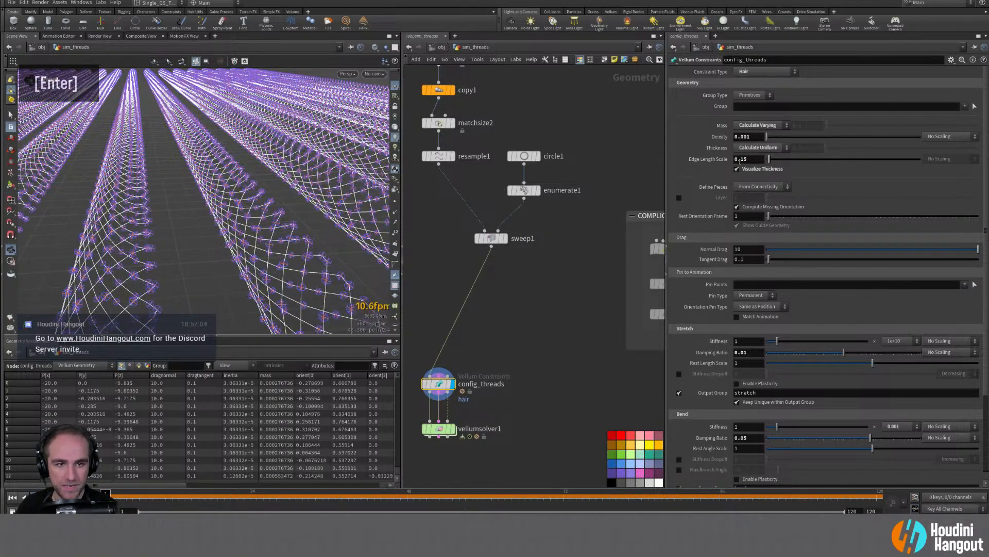
right_click_drag(190, 181, 198, 175, "alt")
left_click_drag(198, 175, 194, 209, "alt")
right_click_drag(193, 208, 126, 214, "alt")
middle_click_drag(126, 214, 139, 209, "alt")
right_click_drag(139, 208, 180, 198, "alt")
middle_click_drag(180, 198, 204, 193, "alt")
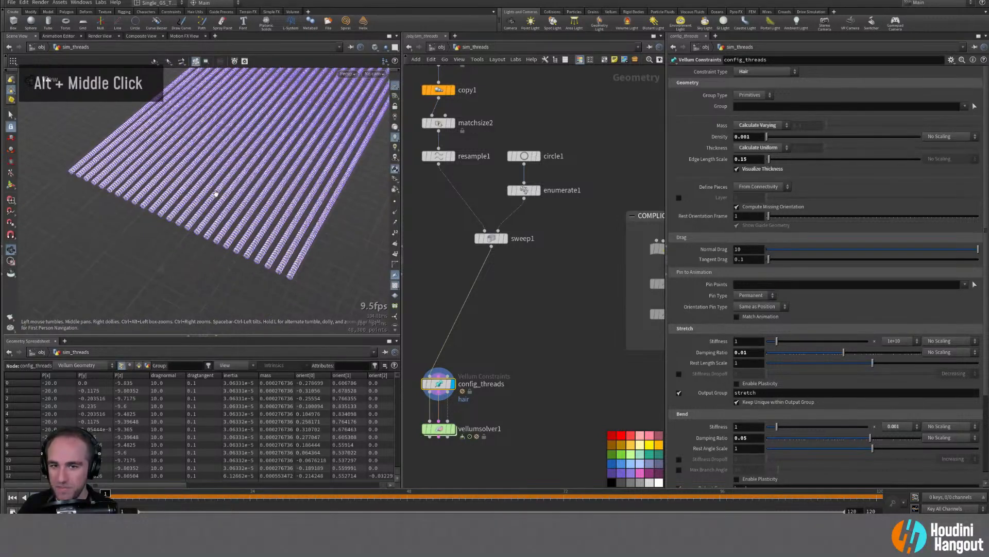
Step: Turn off thickness visualization on config_threads
left_click(537, 155)
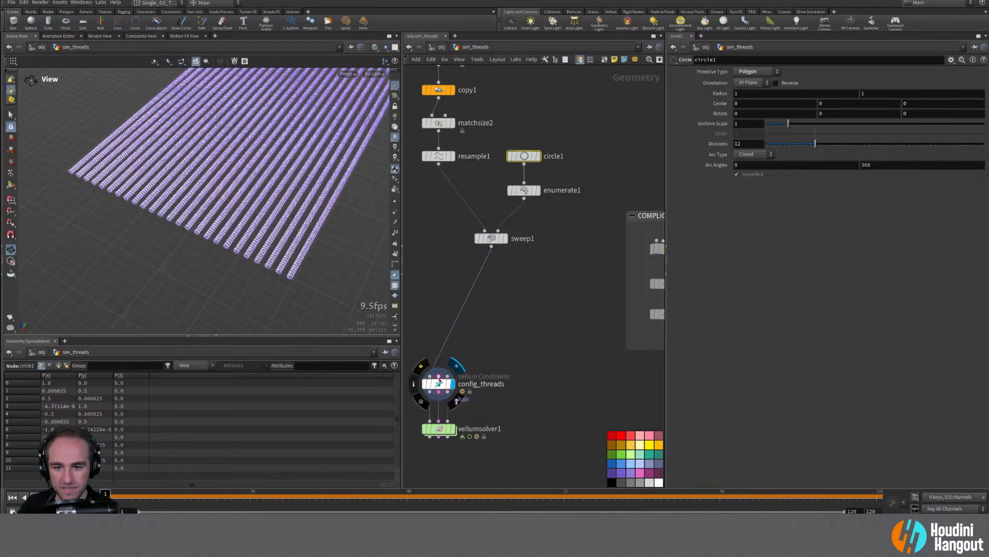
left_click(438, 383)
left_click(737, 169)
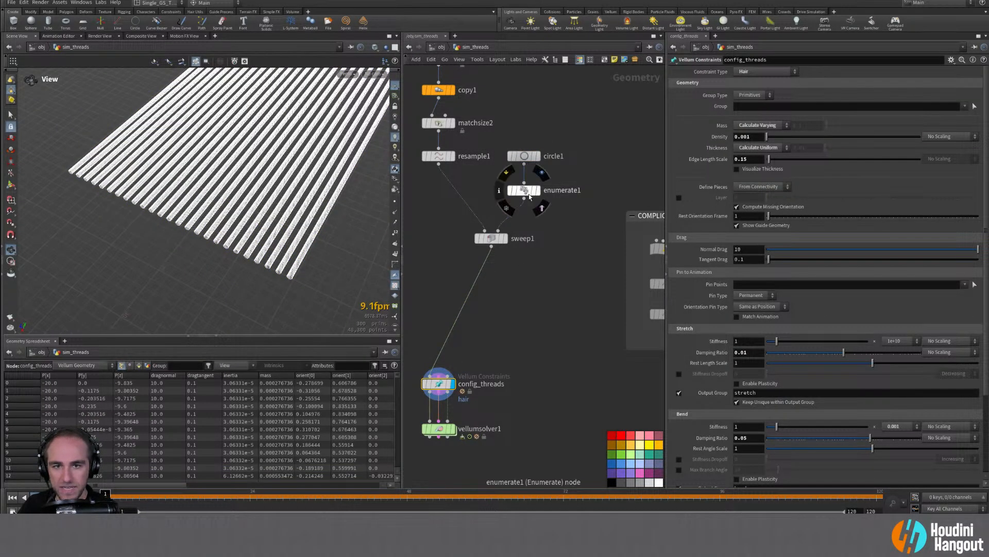
Step: Set circle1's divisions to 8 and check the thinned-out threads in the scene view
left_click(525, 157)
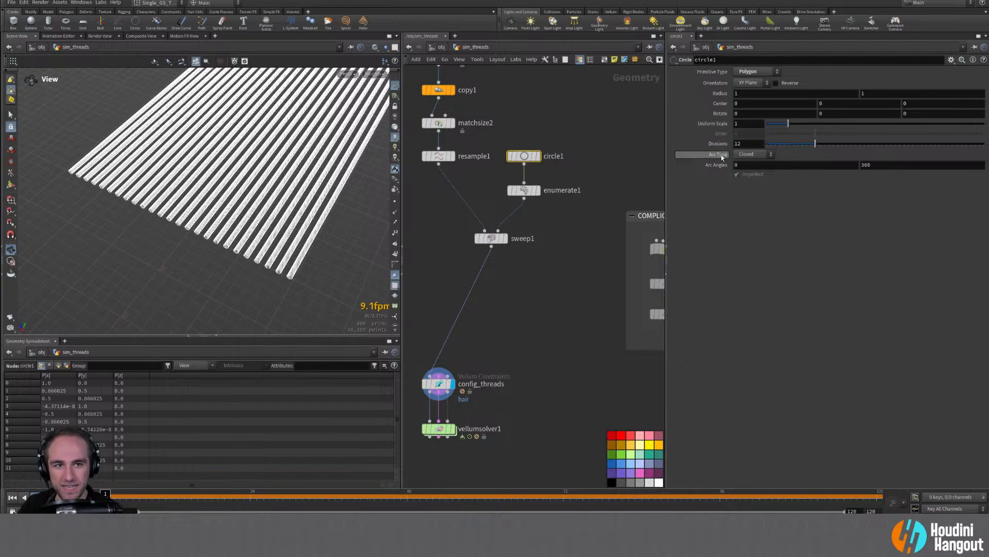
double_click(749, 144)
type("8")
key("Return")
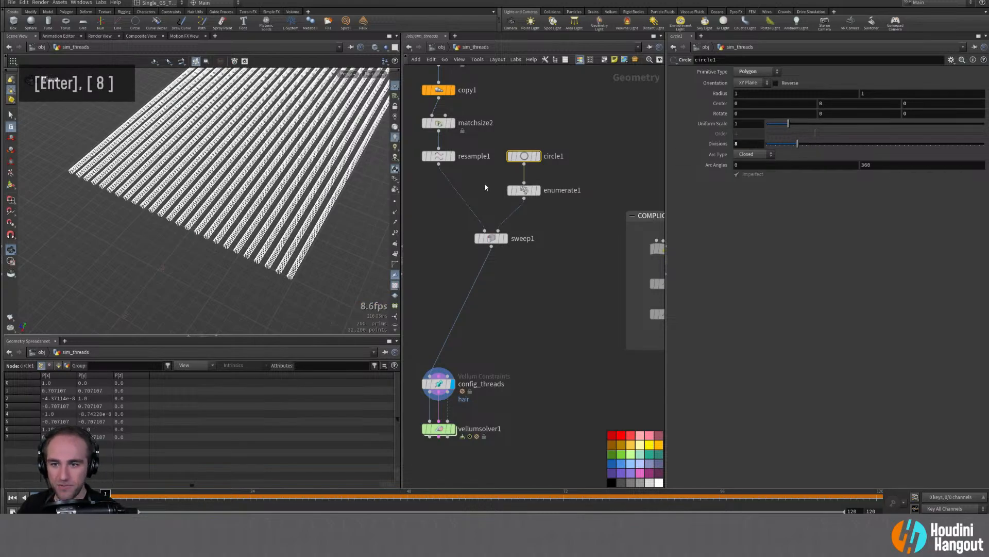
right_click_drag(232, 216, 232, 243, "alt")
middle_click_drag(232, 242, 231, 253, "alt")
right_click_drag(232, 252, 232, 273, "alt")
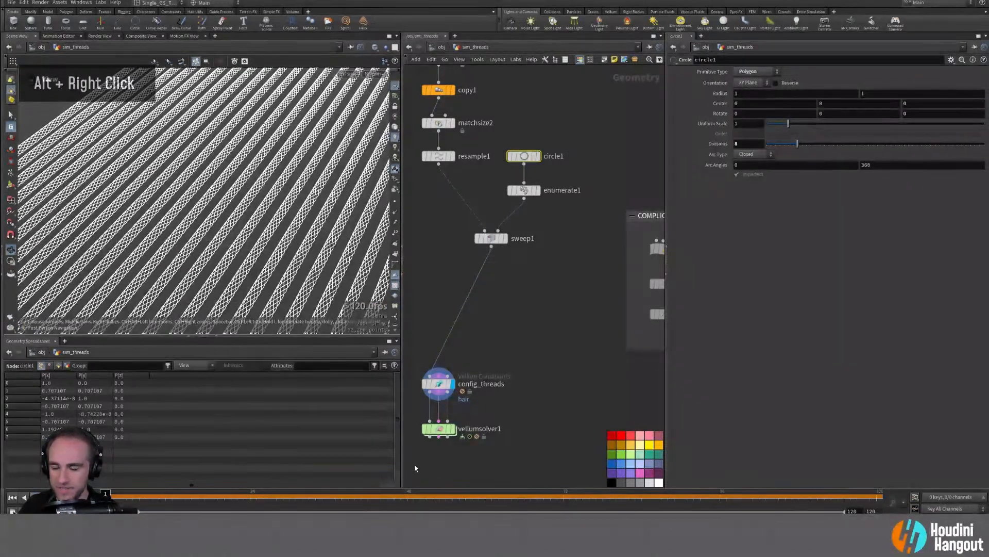
Step: Look through the scene camera in the viewport
left_click(348, 76)
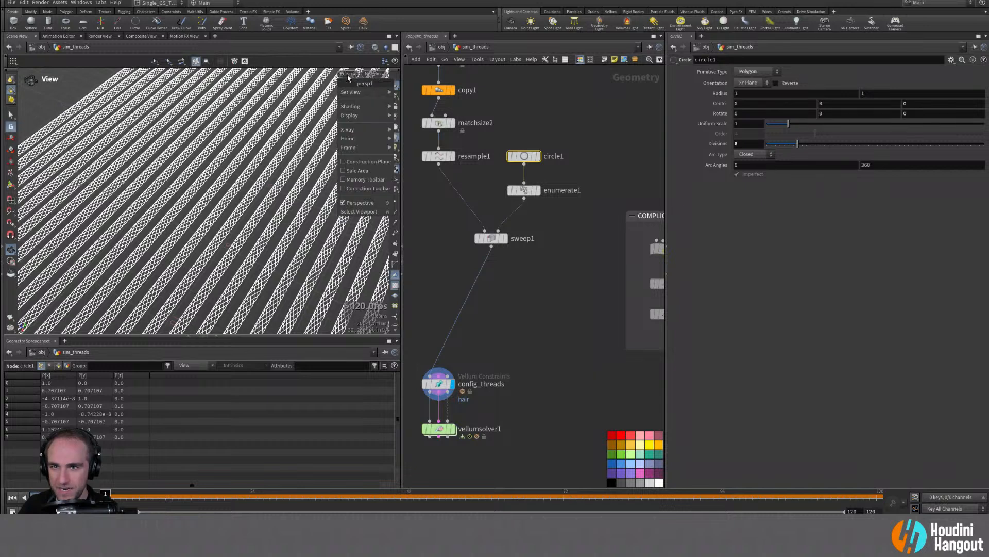
left_click(381, 75)
left_click(381, 115)
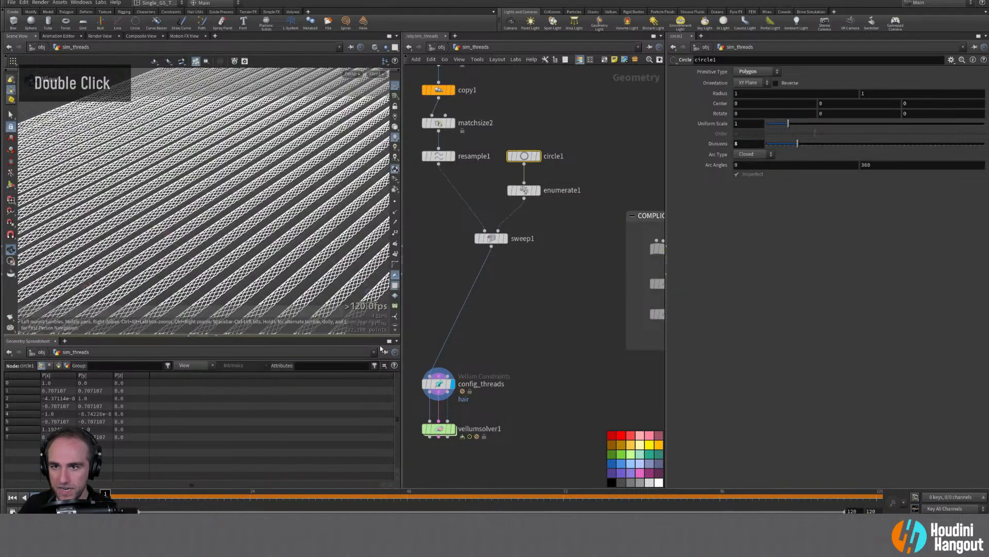
Step: Display vellumsolver1, play its simulation and rewind to the first frame
left_click(453, 430)
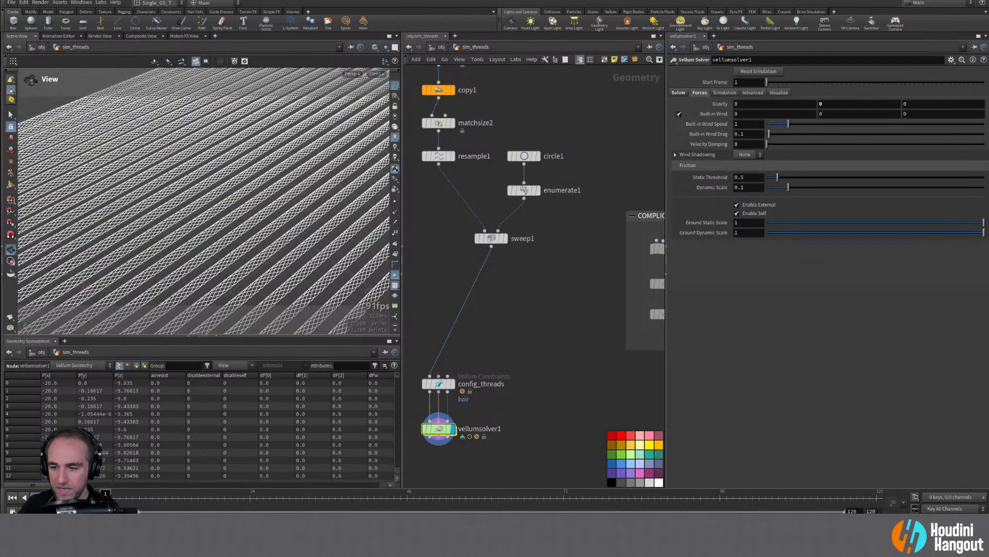
key("Up")
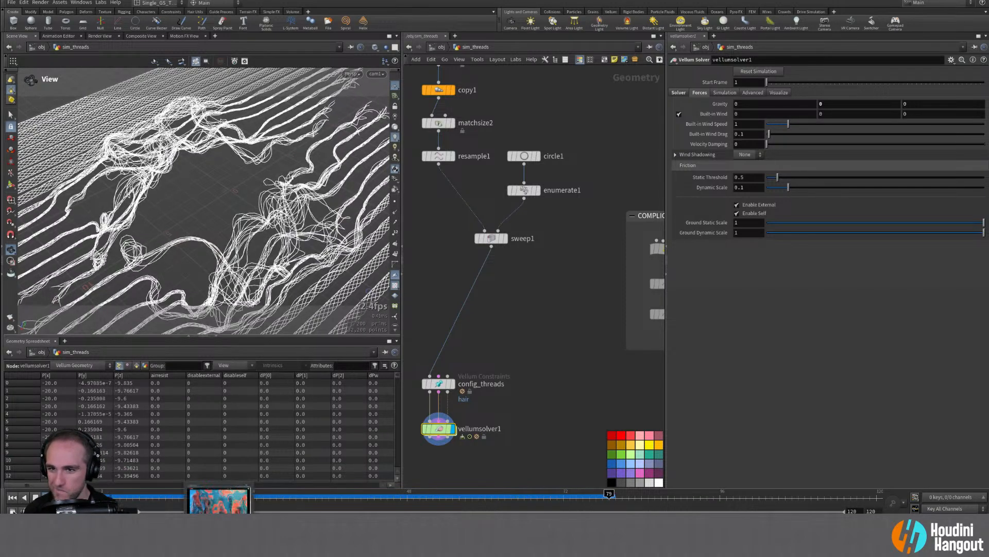
left_click(11, 498)
Step: Widen the scene view and record a flipbook of the vellum simulation for frames 1 to 120
left_click_drag(403, 263, 476, 270)
middle_click_drag(511, 288, 548, 272)
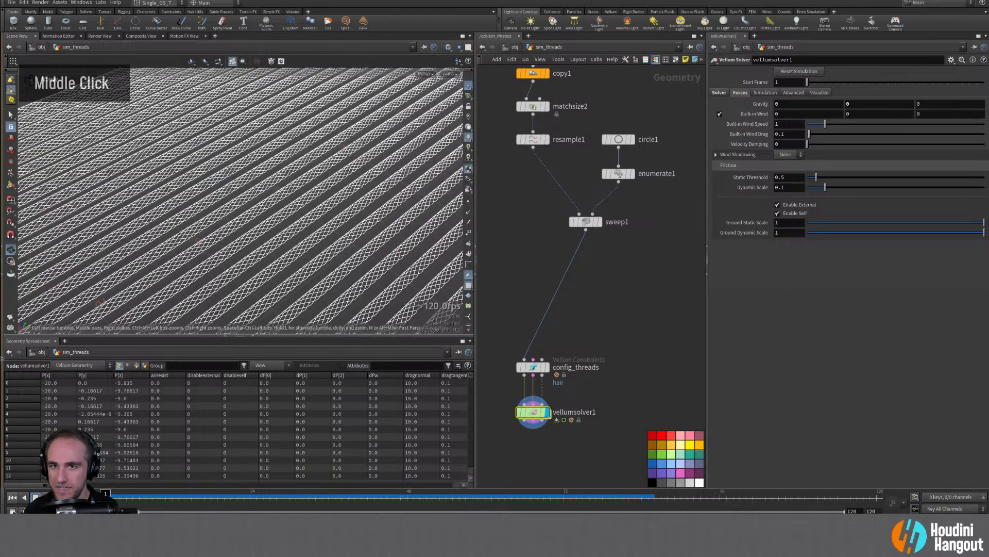
key("Escape")
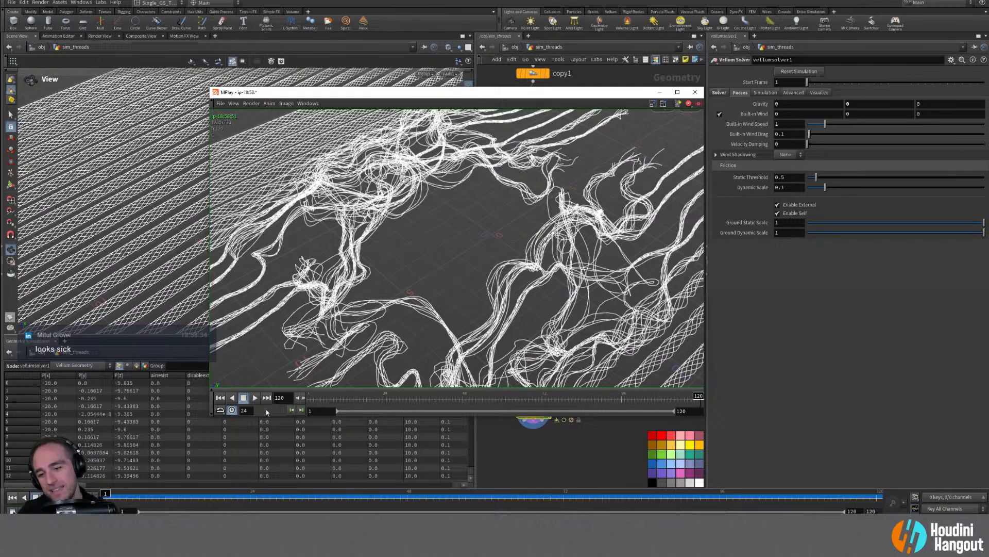
Step: Play back the recorded flipbook in MPlay, stop it and scrub to frame 100
left_click(255, 398)
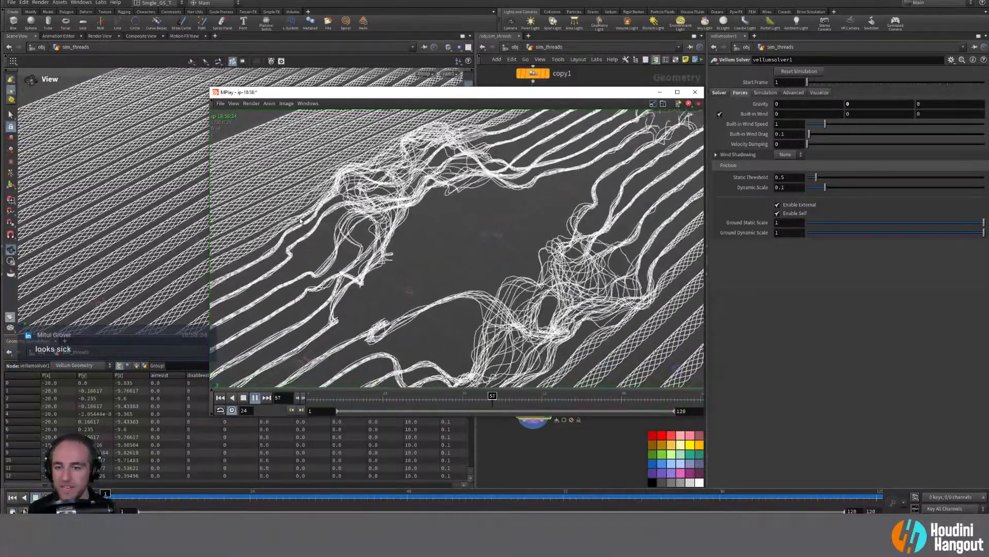
left_click(243, 398)
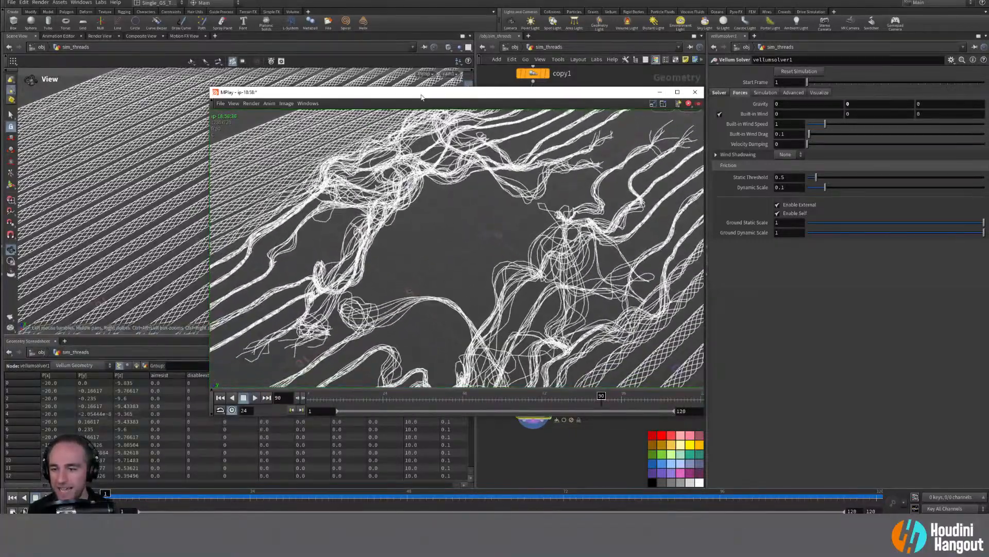
mouse_move(421, 99)
left_mouse_down()
mouse_move(325, 368)
mouse_move(314, 180)
mouse_move(408, 93)
left_mouse_up()
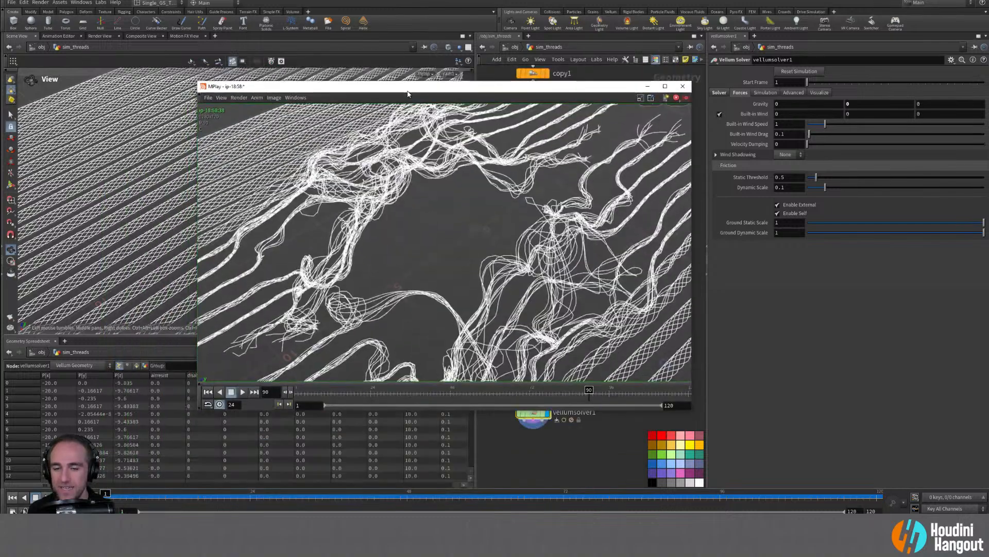
left_click_drag(589, 390, 624, 390)
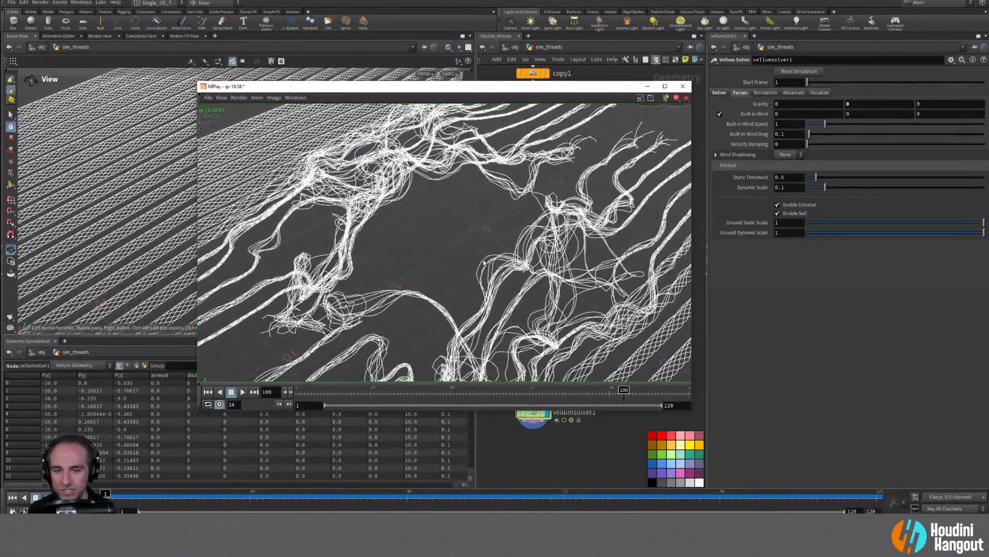
Step: Minimise the flipbook window and set resample1's maximum segment length to 0.15
left_click(648, 86)
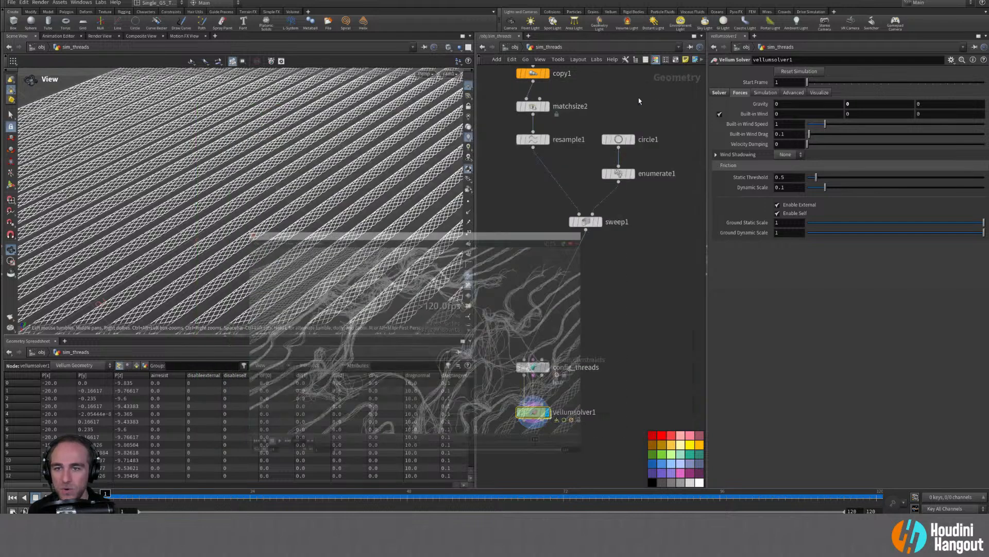
left_click(534, 140)
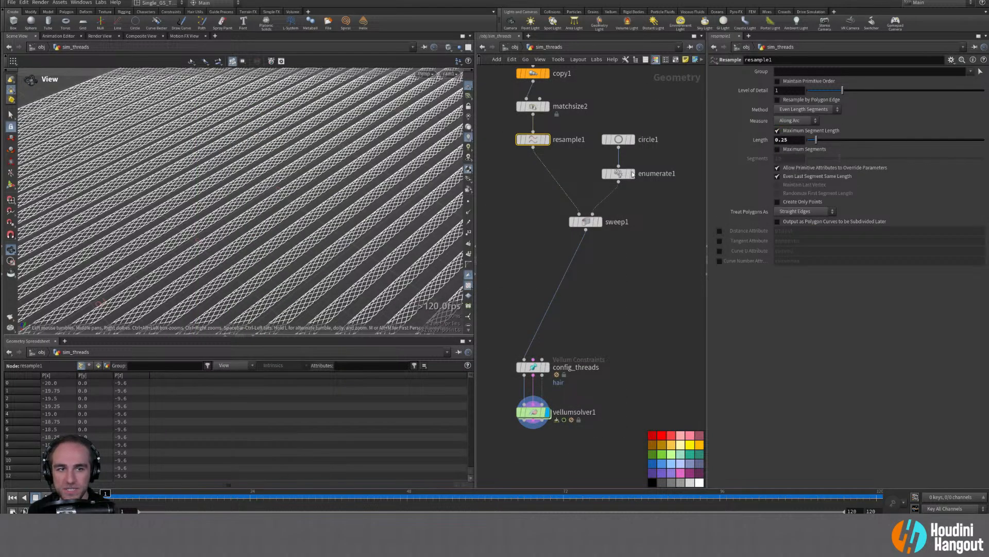
left_click(469, 203)
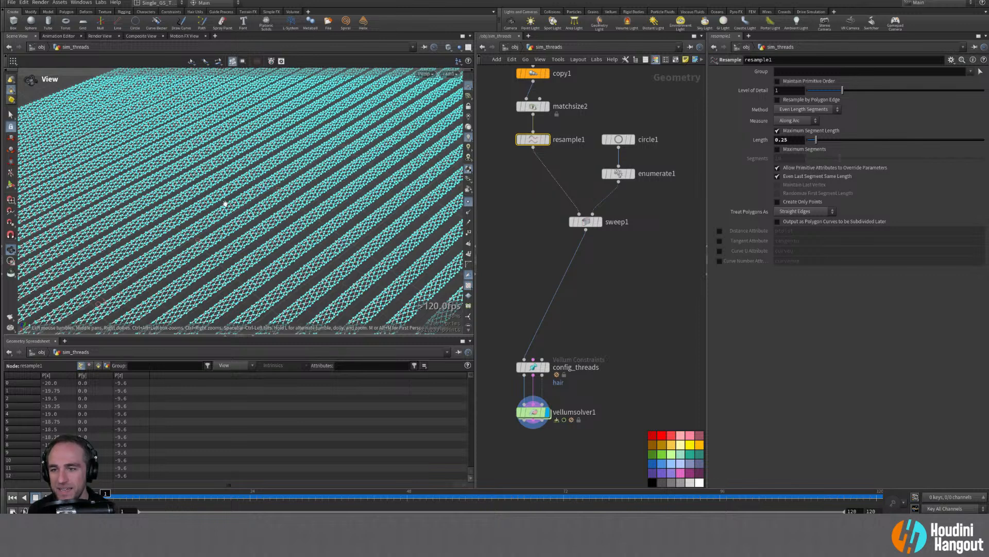
left_click(470, 202)
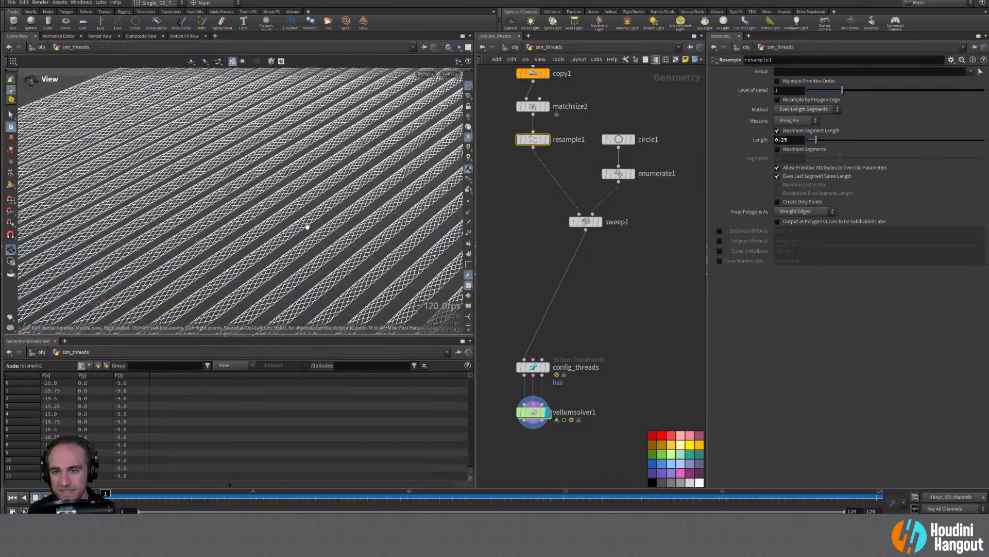
left_click(788, 139)
type("15")
key("Return")
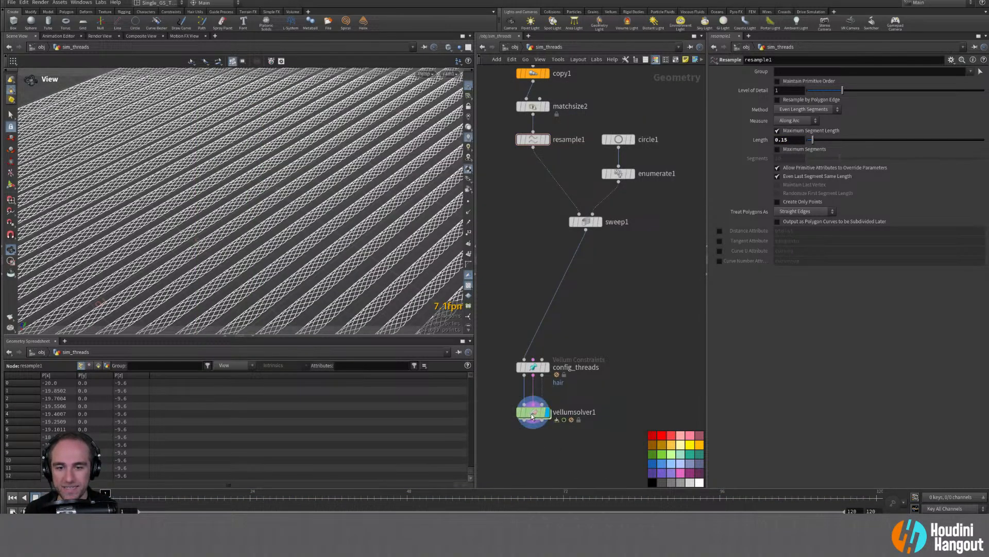
Step: Record a new flipbook of vellumsolver1's simulation for frames 1 to 120 and play it back in MPlay
left_click(534, 412)
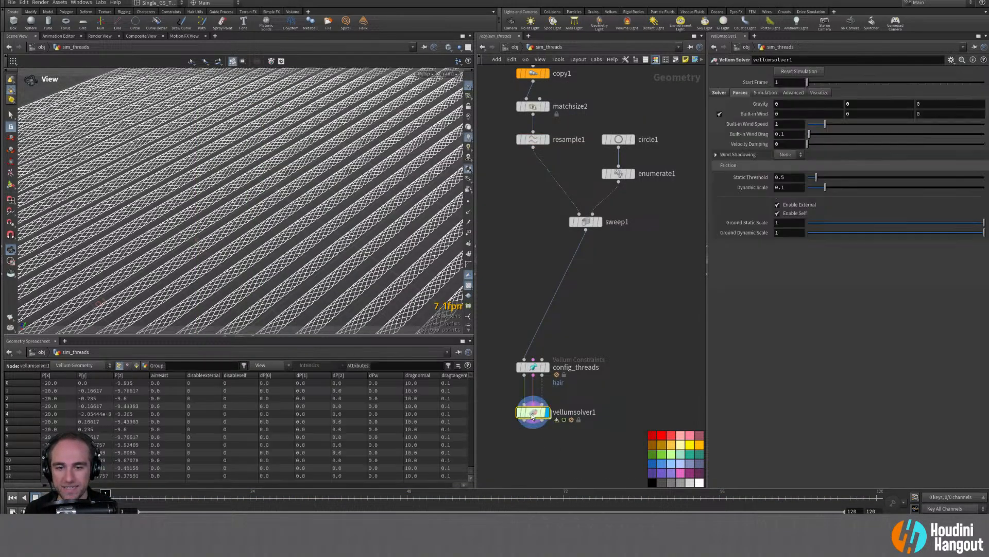
left_click(10, 321)
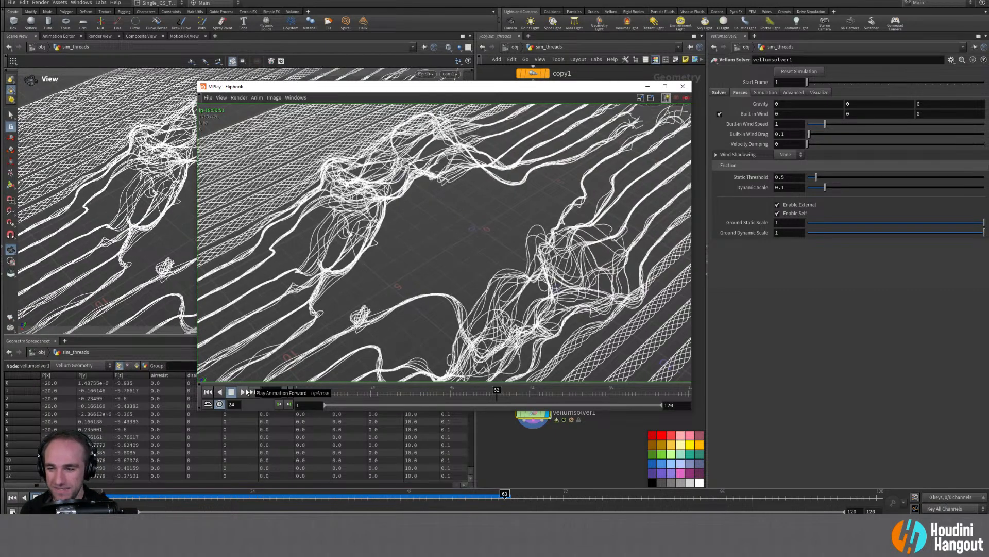
mouse_move(464, 90)
left_mouse_down()
mouse_move(752, 92)
mouse_move(781, 72)
mouse_move(593, 99)
mouse_move(479, 87)
left_mouse_up()
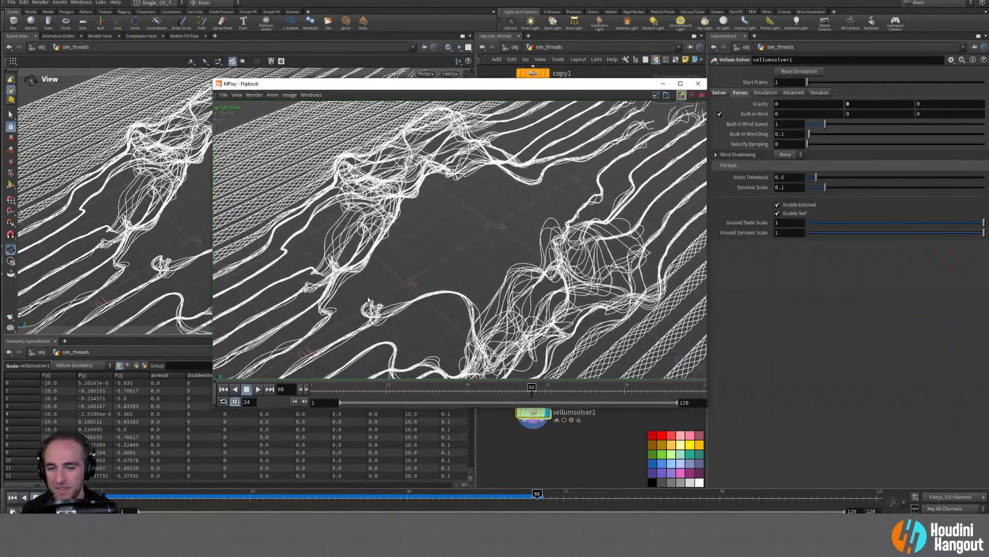
left_click(259, 389)
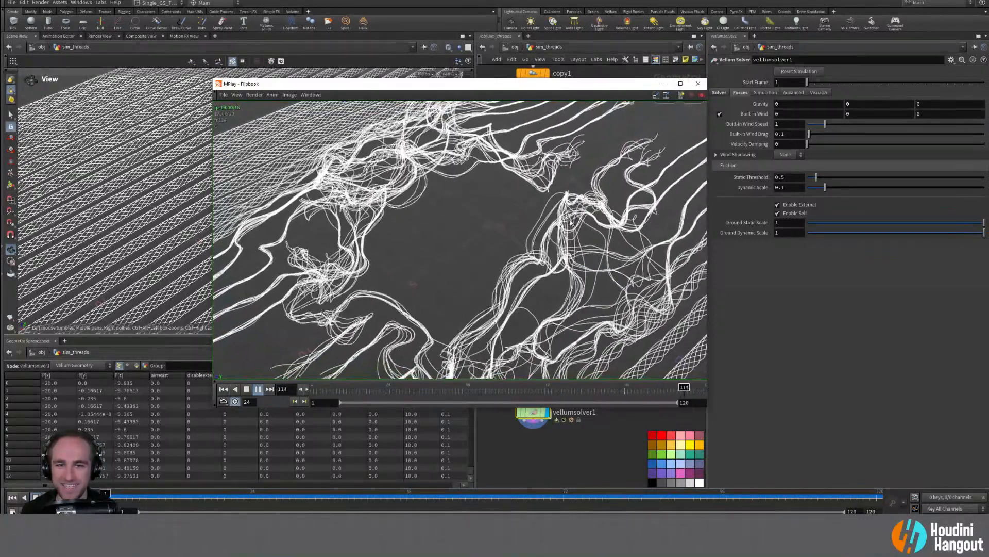
left_click(246, 390)
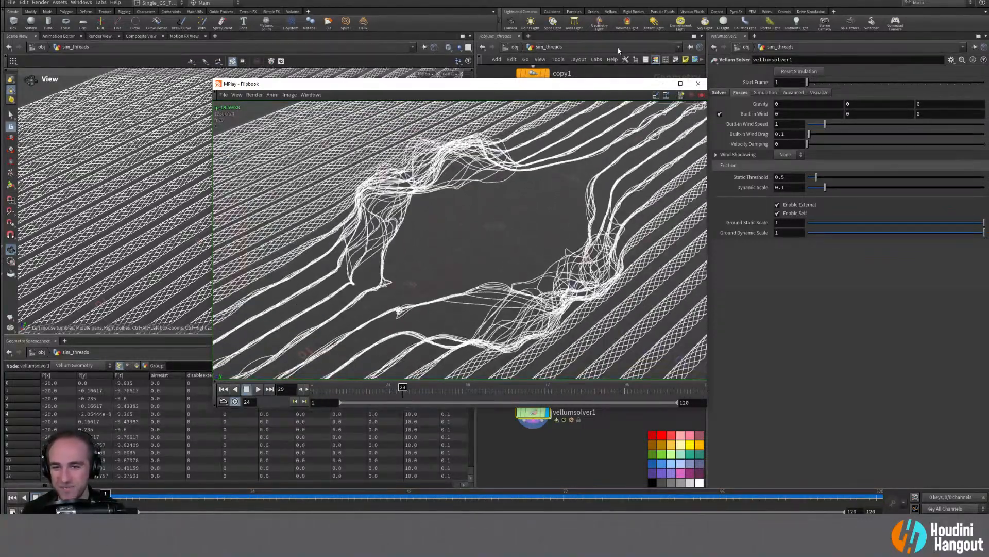
left_click(658, 84)
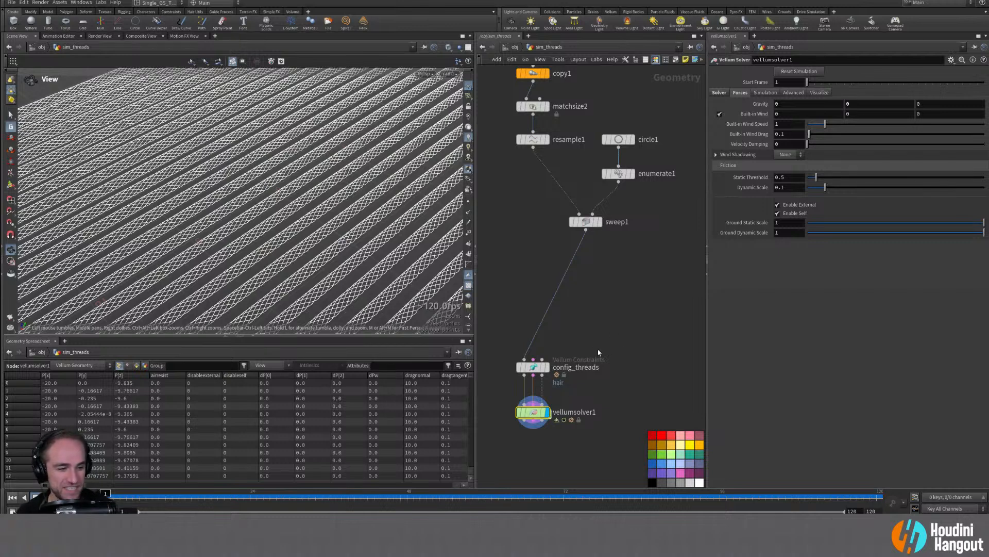
Step: Rearrange the network so sweep1 sits directly below resample1, with circle1 and enumerate1 lowered beside the connection
scroll(666, 366, "down", 1)
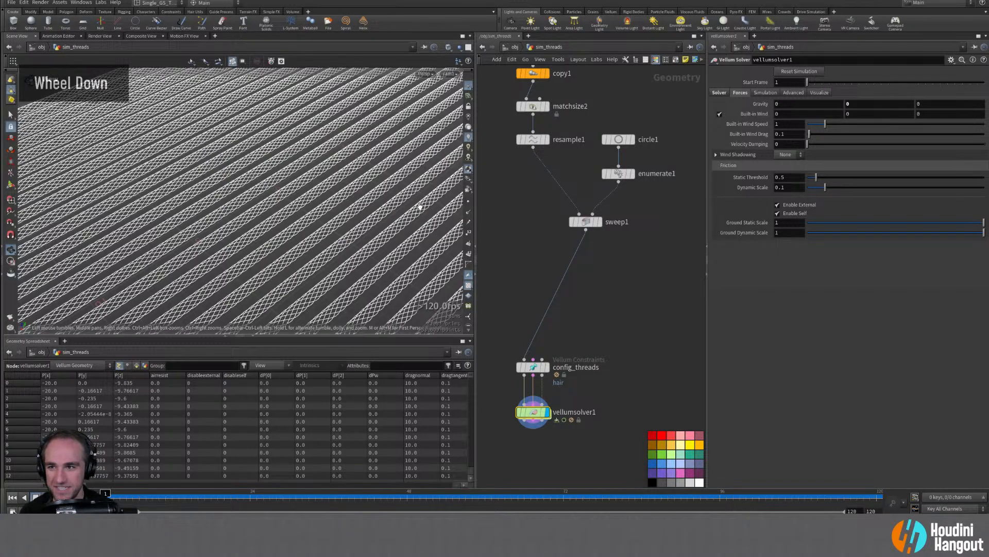
middle_click_drag(526, 294, 536, 266)
right_click_drag(535, 266, 595, 161)
middle_click_drag(595, 162, 595, 229)
left_click_drag(606, 227, 533, 292)
middle_click_drag(587, 189, 546, 242)
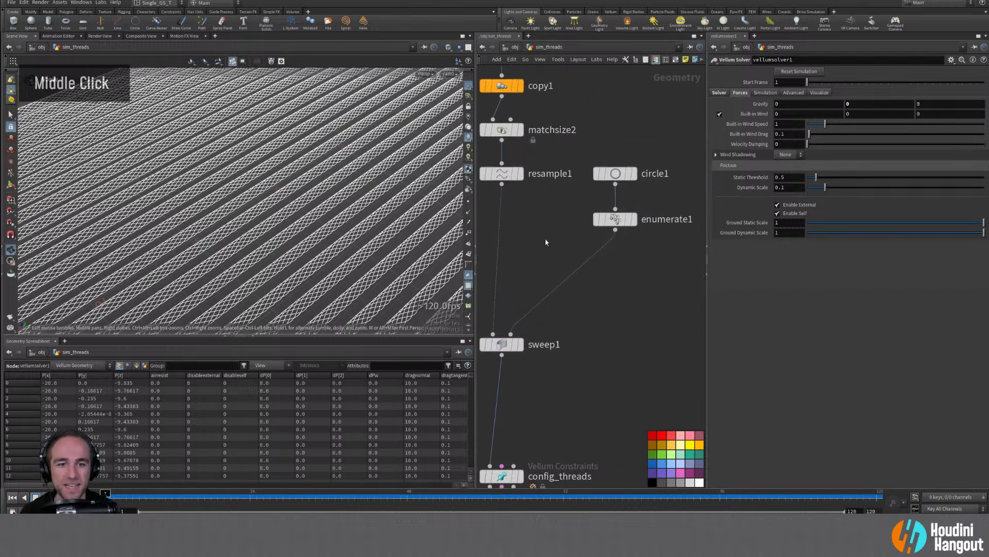
left_click_drag(597, 153, 617, 271)
right_click_drag(635, 212, 587, 212)
Step: Review sweep1's UV and attribute settings and copy1's parameters, and display resample1
left_click(582, 268)
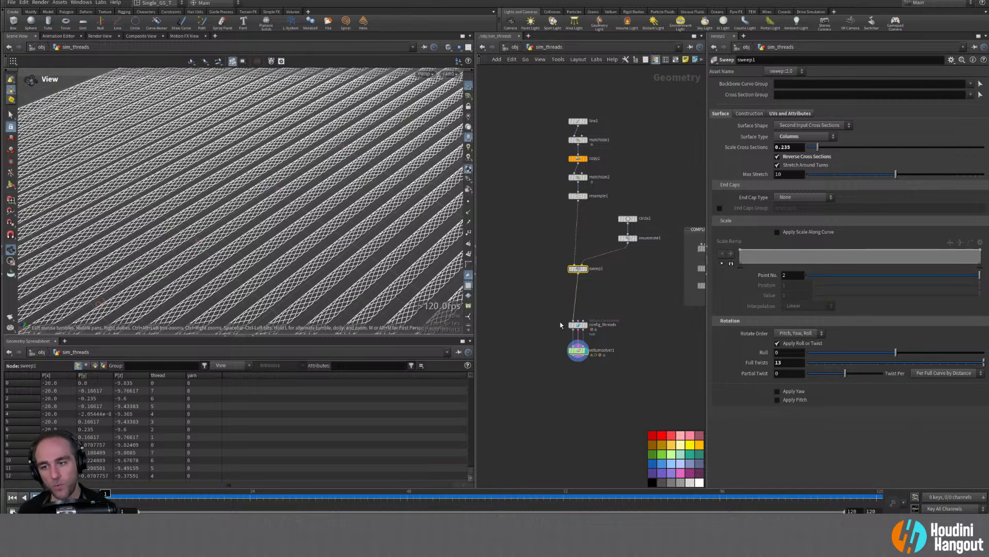
right_click_drag(529, 306, 559, 267)
middle_click_drag(559, 267, 552, 304)
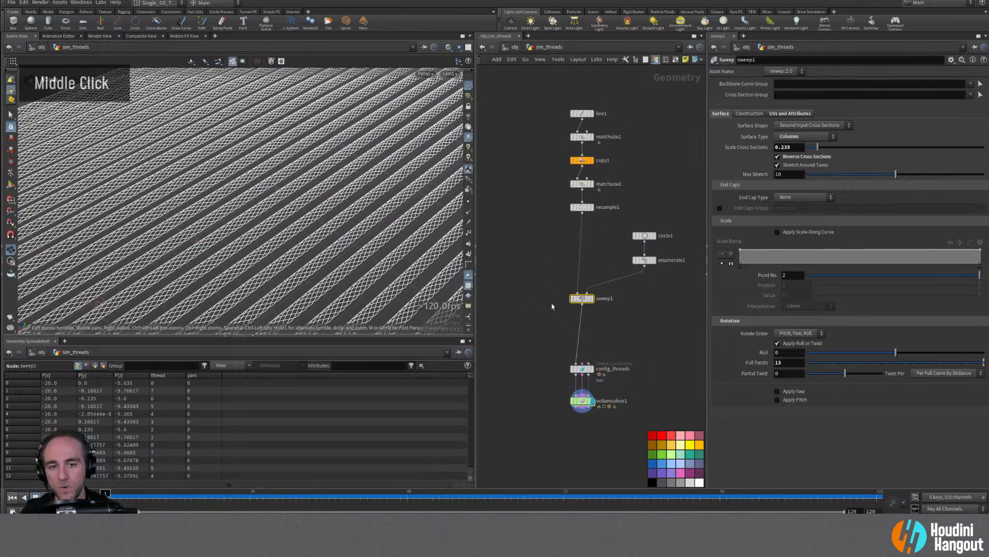
left_click(775, 113)
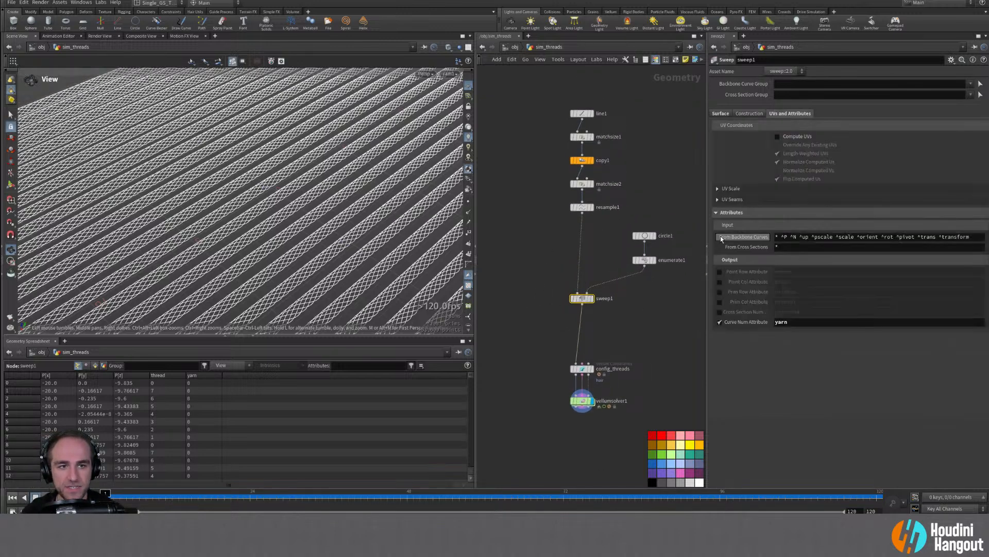
right_click_drag(529, 253, 528, 223)
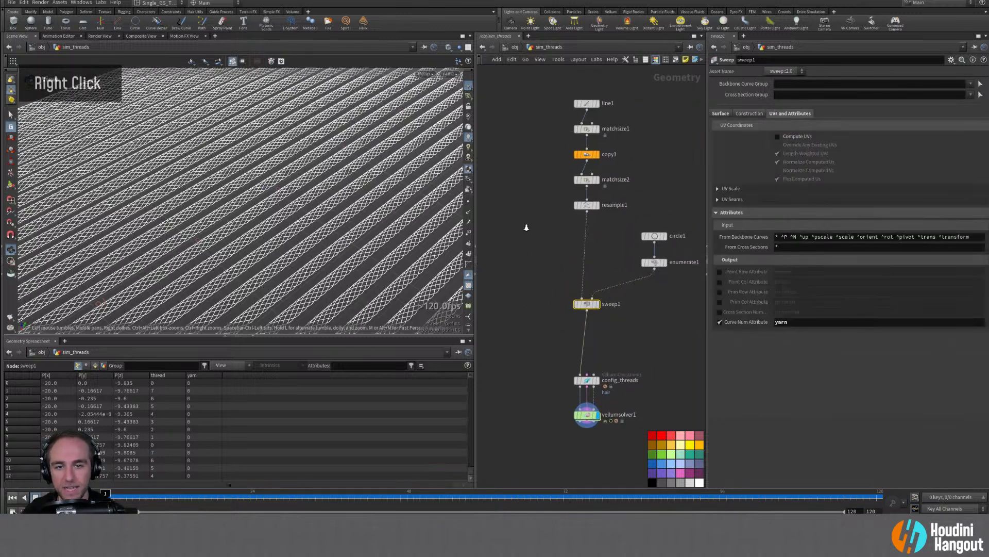
left_click(585, 154)
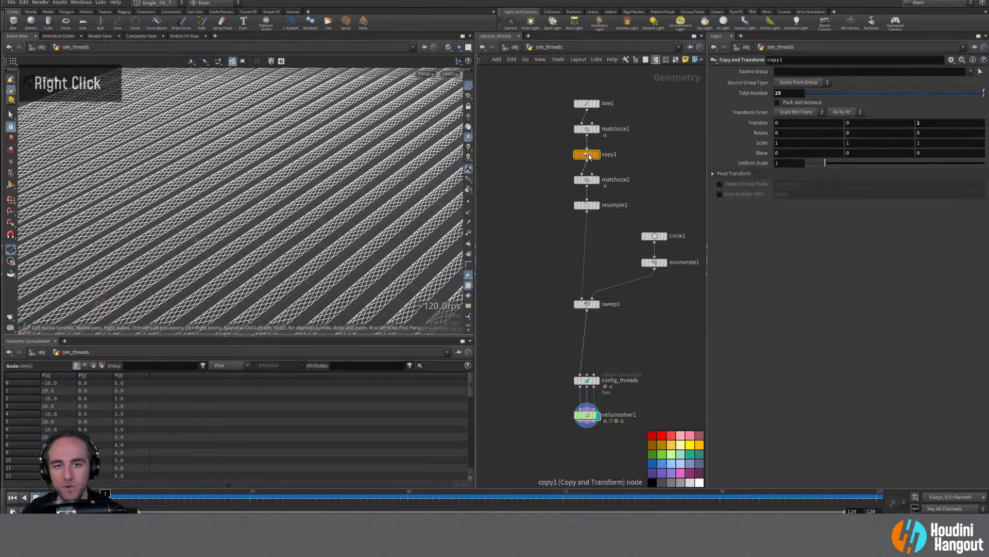
double_click(588, 206)
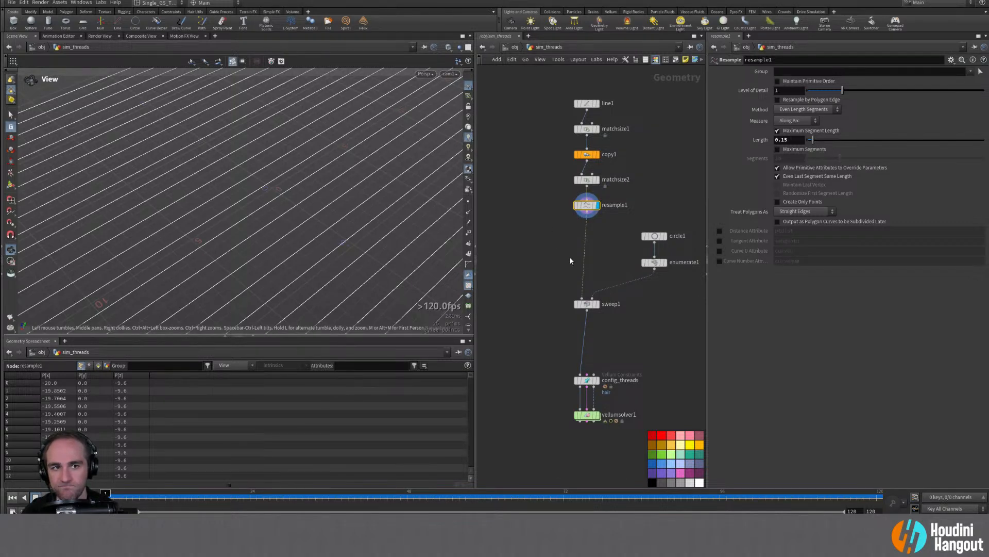
key("Tab")
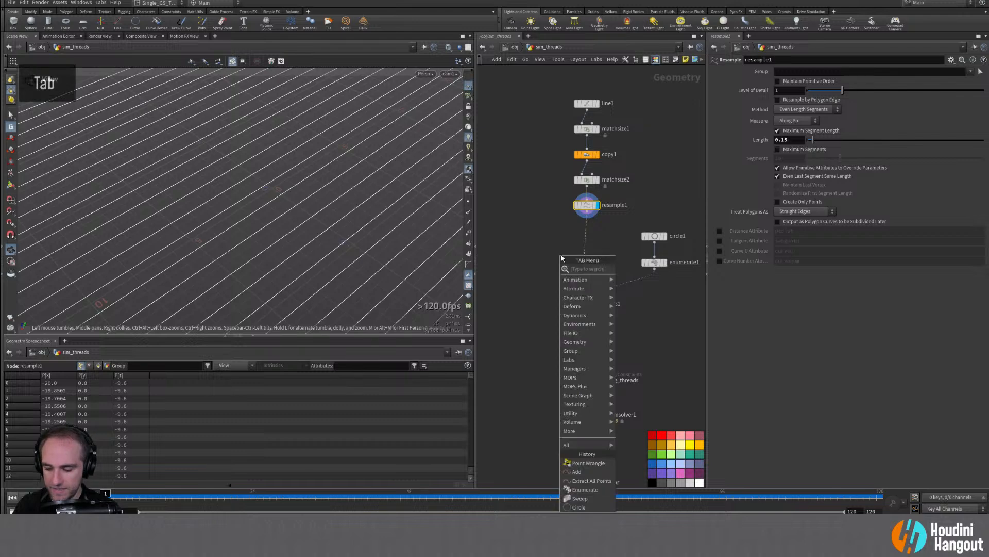
type("attrib")
key("Return")
key("Escape")
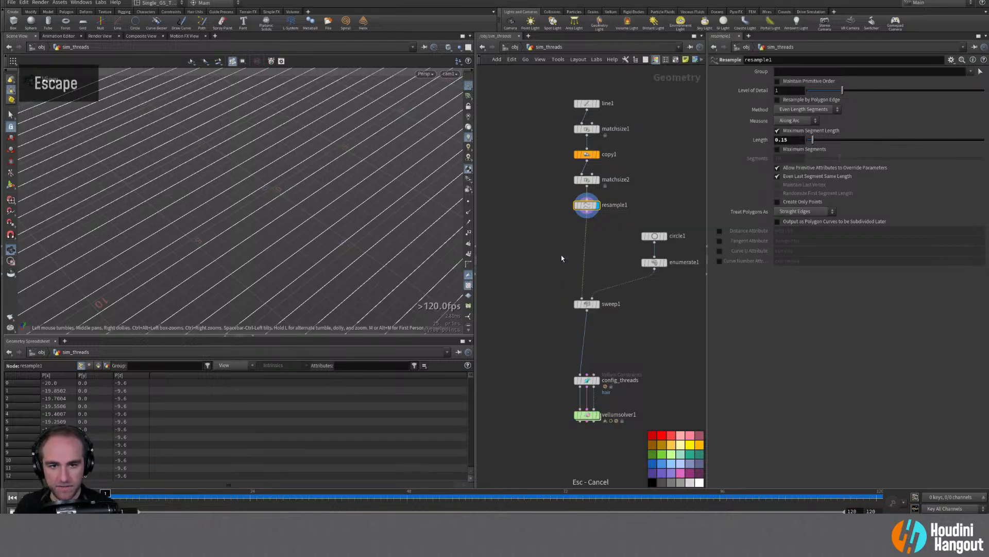
Step: Insert an Enumerate node between resample1 and sweep1, display it and list its primitive attributes in the Geometry Spreadsheet
key("Tab")
type("enum")
key("Return")
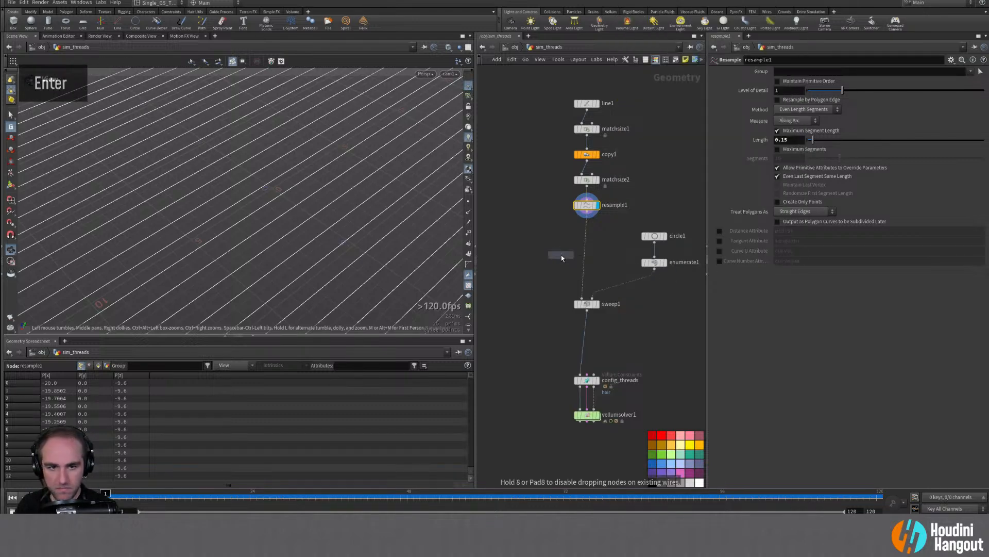
left_click(586, 236)
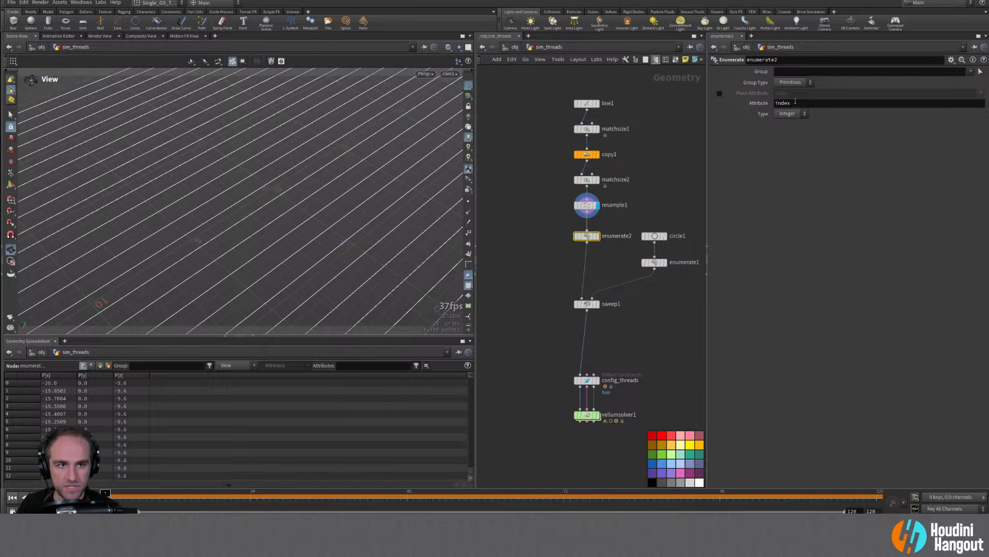
double_click(596, 236)
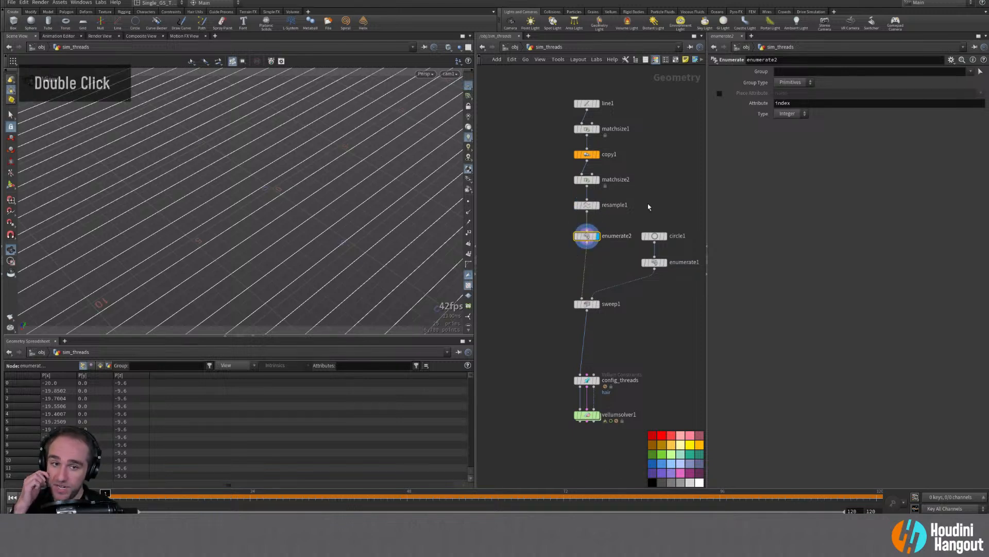
left_click(100, 366)
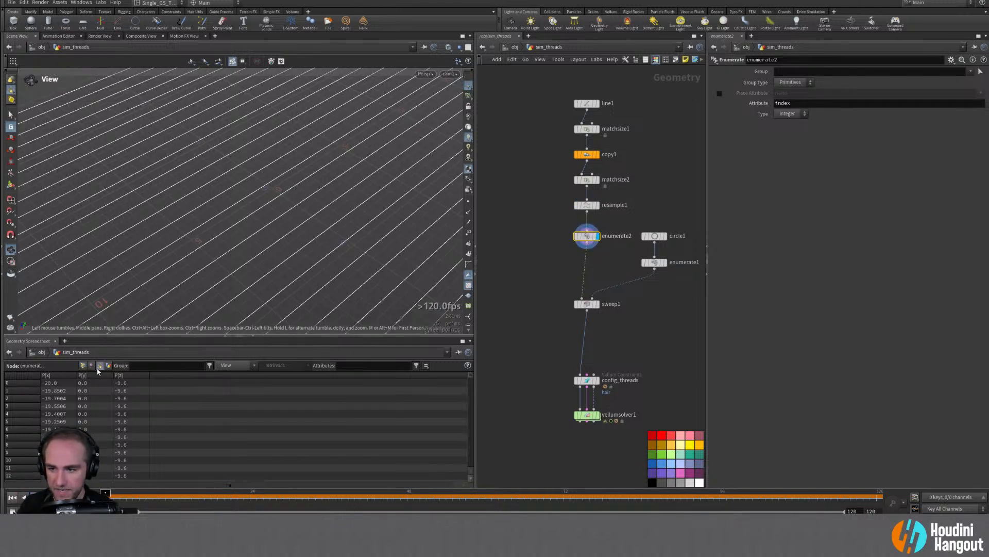
scroll(232, 428, "down", 4)
scroll(232, 427, "up", 4)
left_click_drag(588, 240, 589, 236)
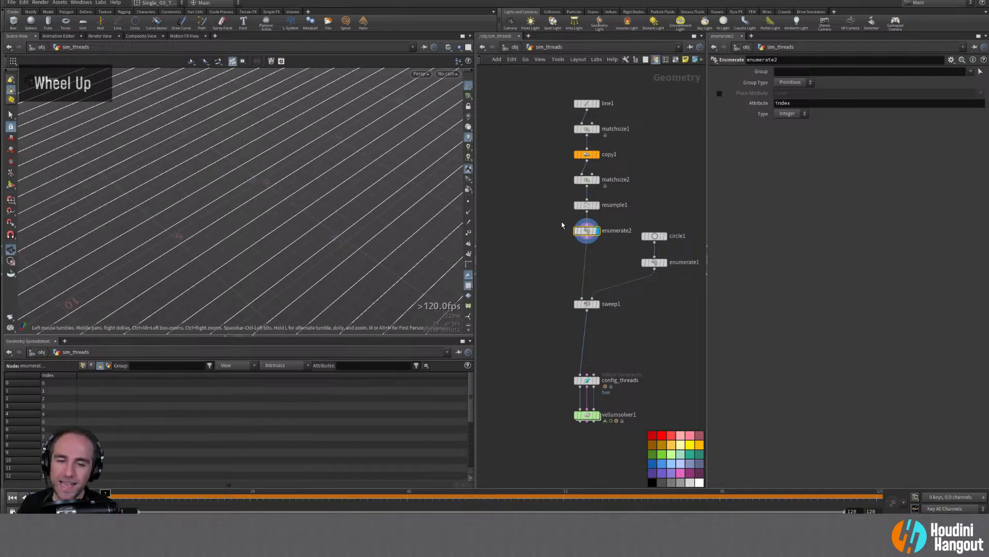
Step: Shift sweep1 with the nodes below it, and circle1 with enumerate1, downward to make room under enumerate2
left_click_drag(544, 236, 617, 373)
left_click_drag(576, 254, 576, 285)
left_click_drag(608, 191, 622, 228)
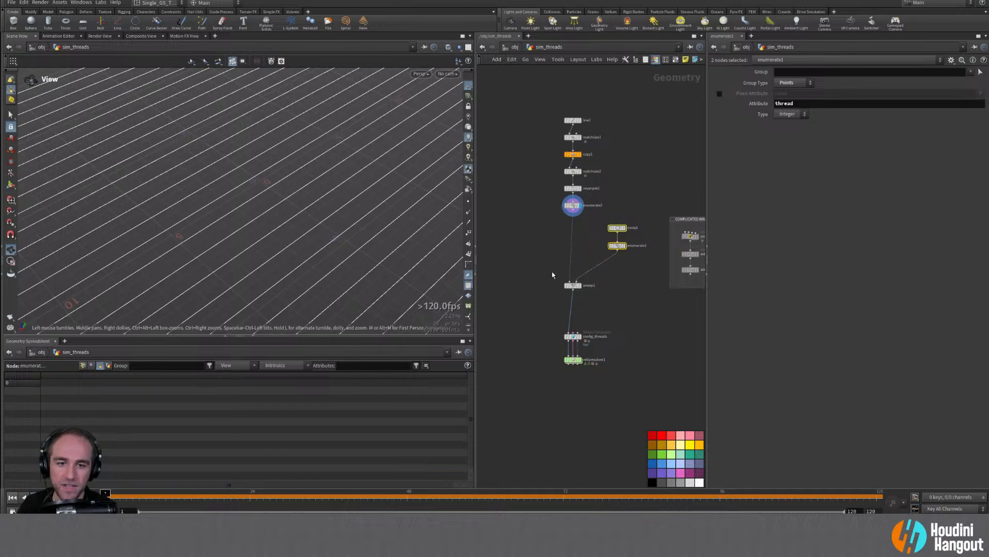
Step: Add a For-Each Primitive loop around sweep1, placing foreach_begin1 after enumerate2 and foreach_end1 before config_threads
right_click_drag(523, 284, 532, 273)
key("Tab")
type("fore")
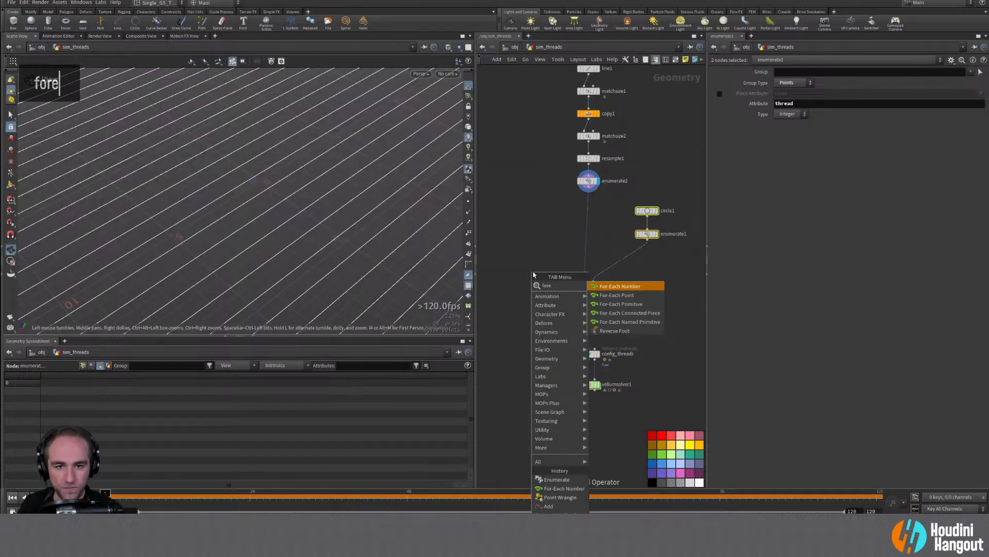
key("Down")
key("Down")
key("Return")
left_click(544, 252)
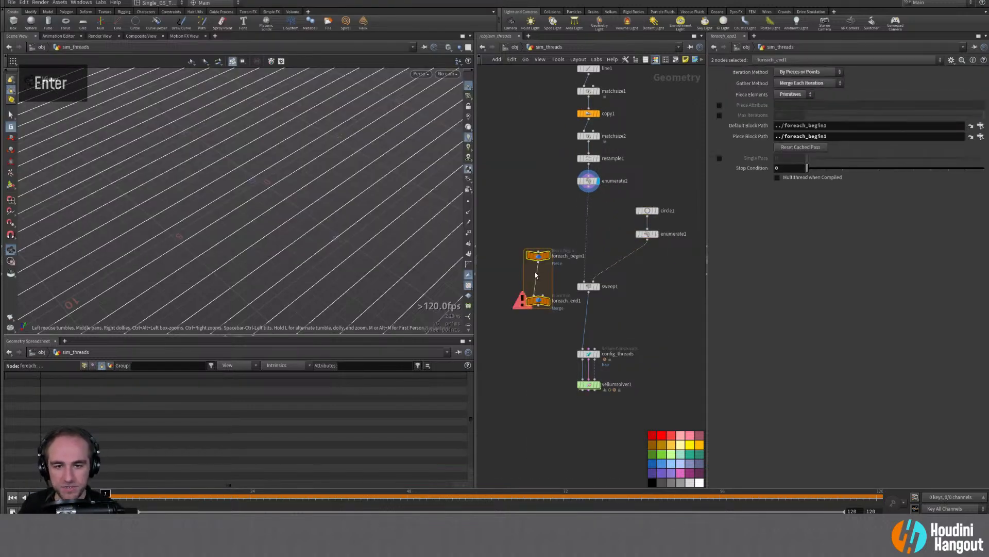
left_click_drag(551, 249, 597, 215)
left_click_drag(539, 302, 590, 324)
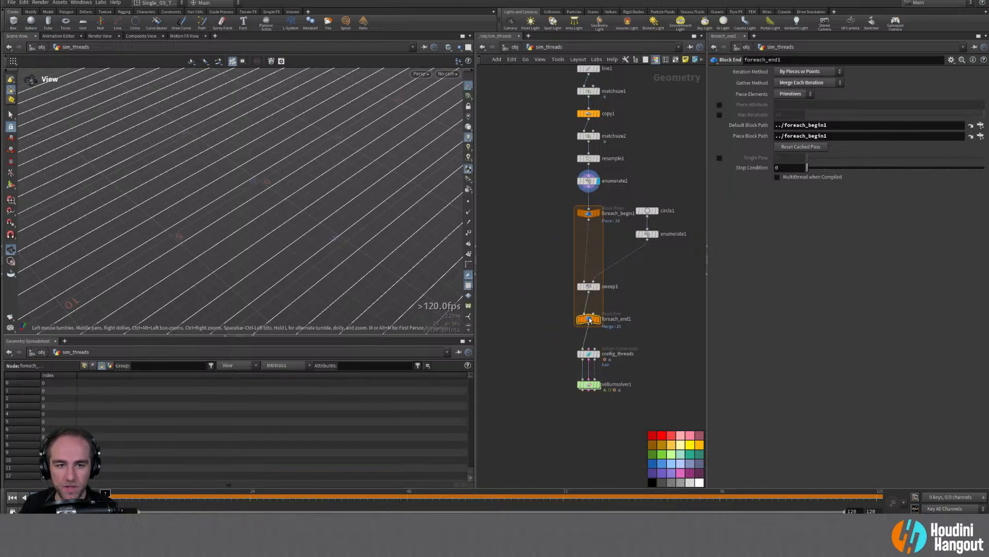
Step: Enable foreach_end1's piece attribute, set it to index, and display the loop's output
left_click(720, 105)
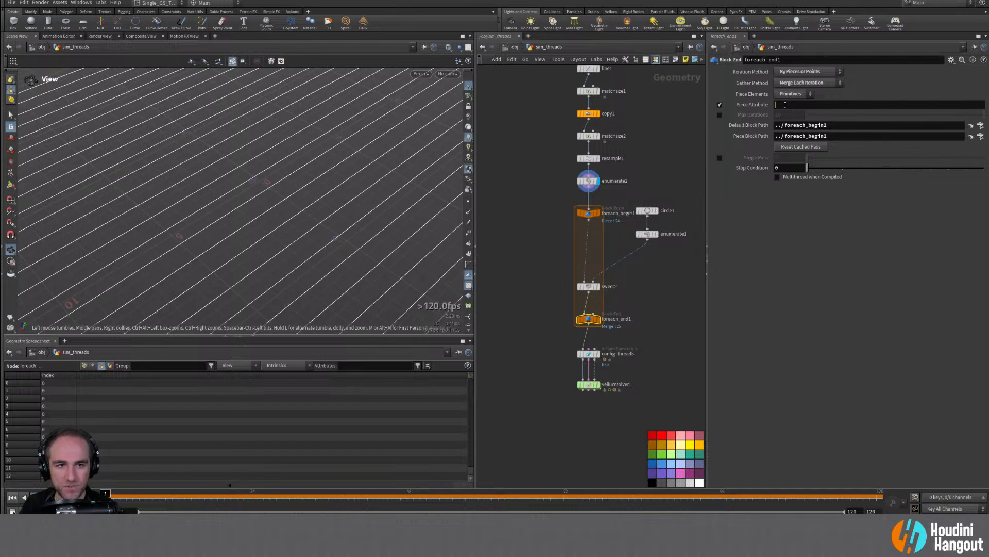
type("index")
key("Return")
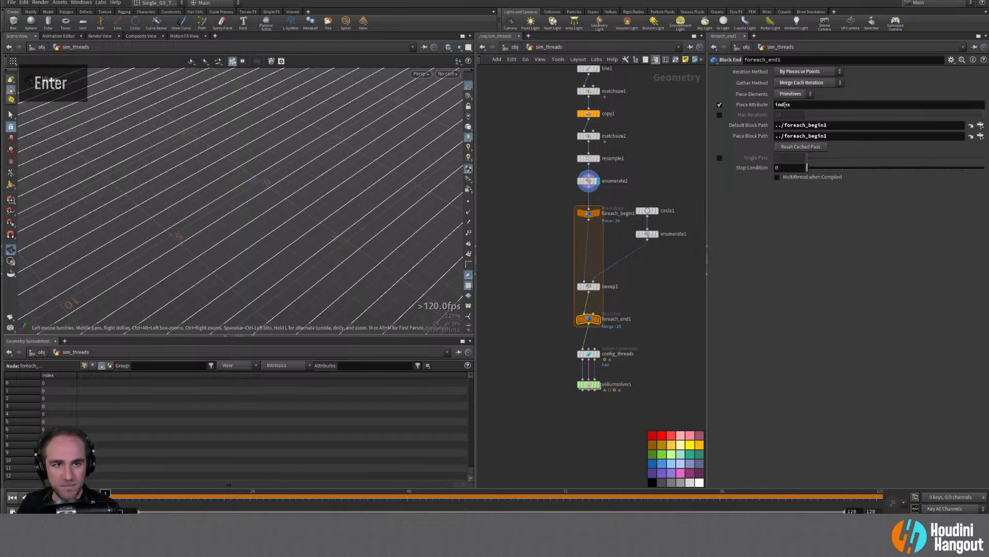
double_click(591, 316)
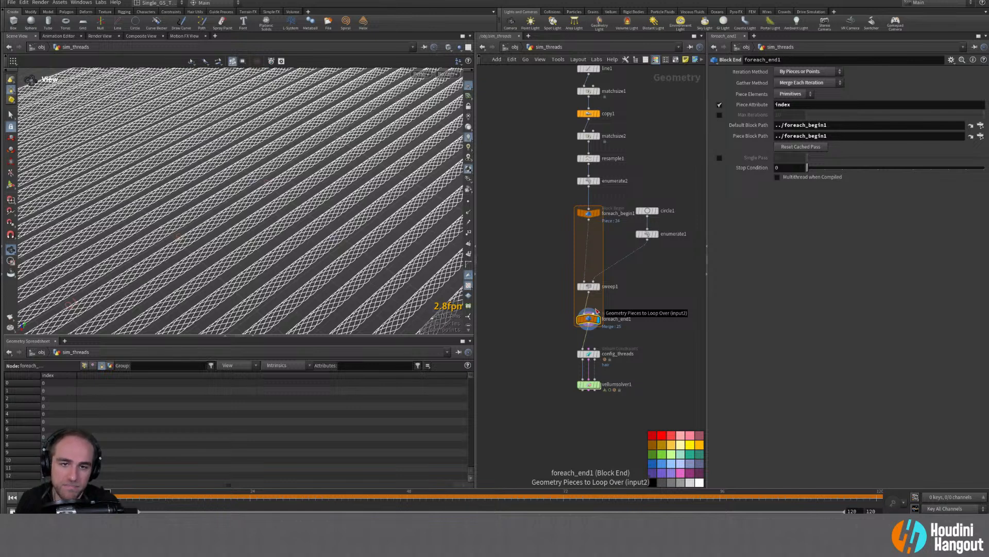
Step: Delete enumerate2, turn off foreach_end1's piece attribute and nudge sweep1 down within the loop
left_click(614, 181)
key("Delete")
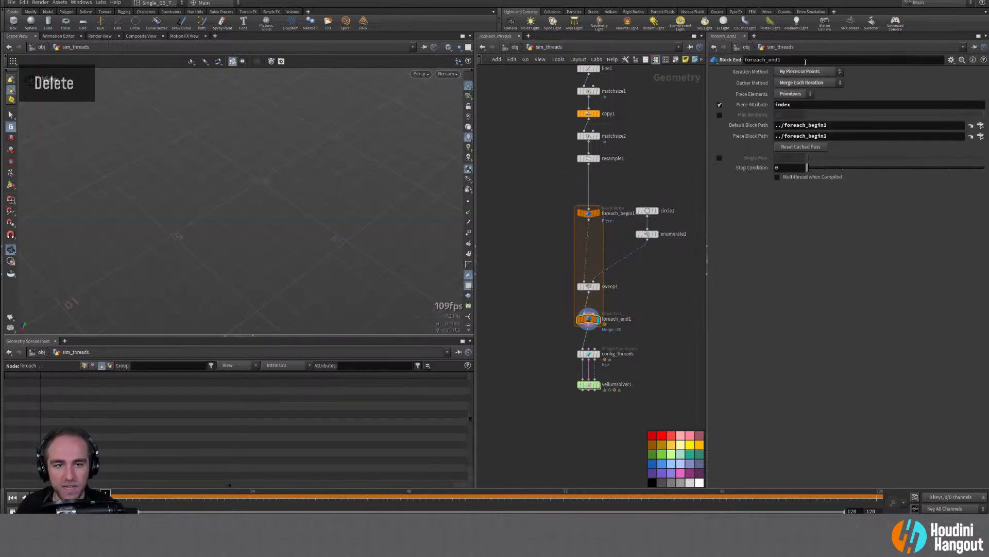
left_click(720, 104)
left_click_drag(589, 287, 590, 293)
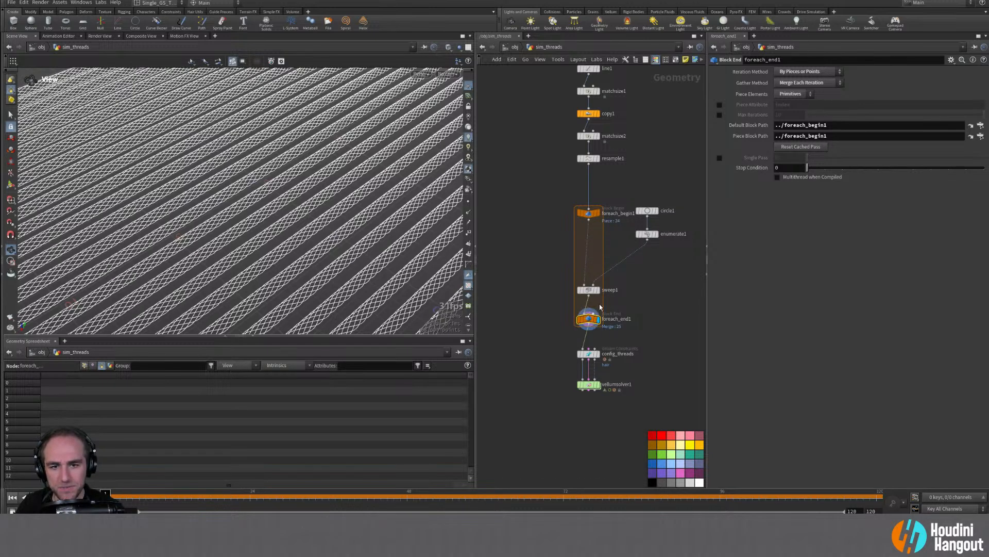
Step: Create a metadata import node from foreach_begin1 and place it beside foreach_begin1, clear of the main chain
left_click(586, 212)
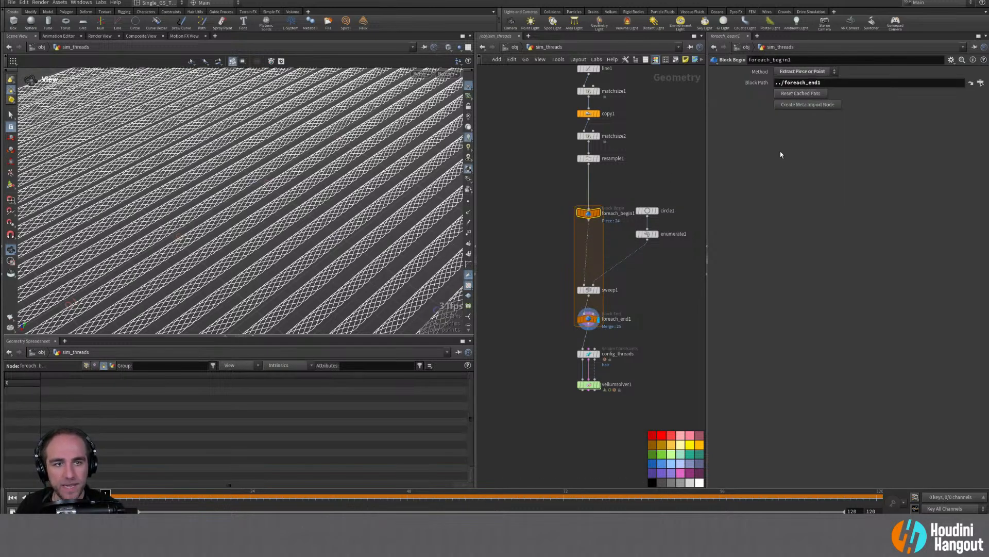
left_click(794, 105)
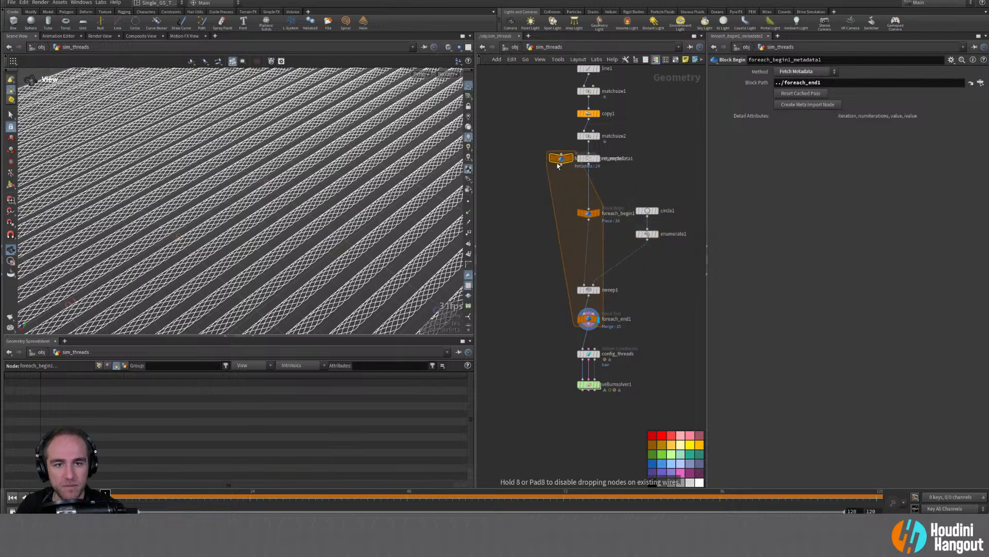
left_click(487, 217)
middle_click_drag(515, 214, 536, 239)
Step: Rename the loop's metadata node to foreach_thread_meta and move it slightly closer to foreach_begin1
double_click(536, 239)
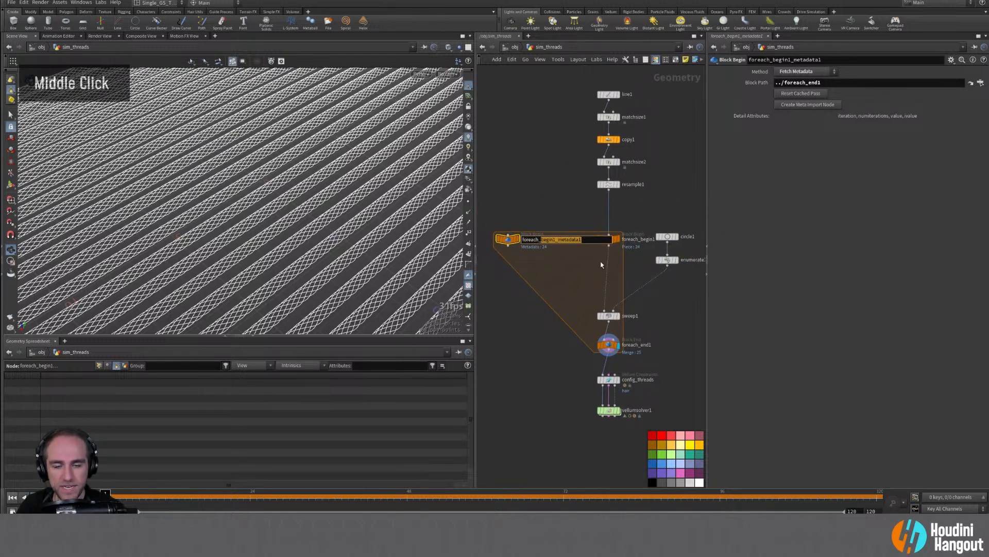
type("thre")
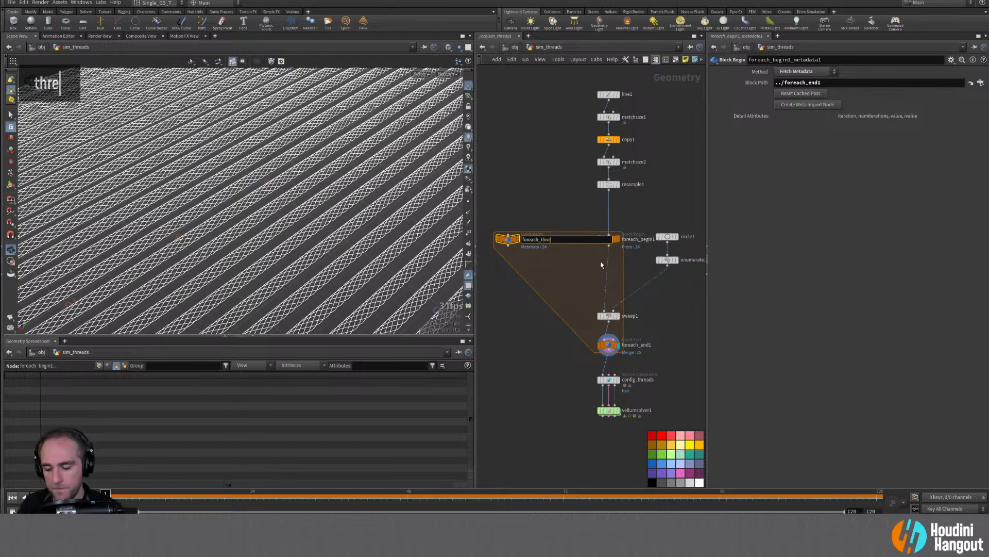
type("ad_meta")
key("Return")
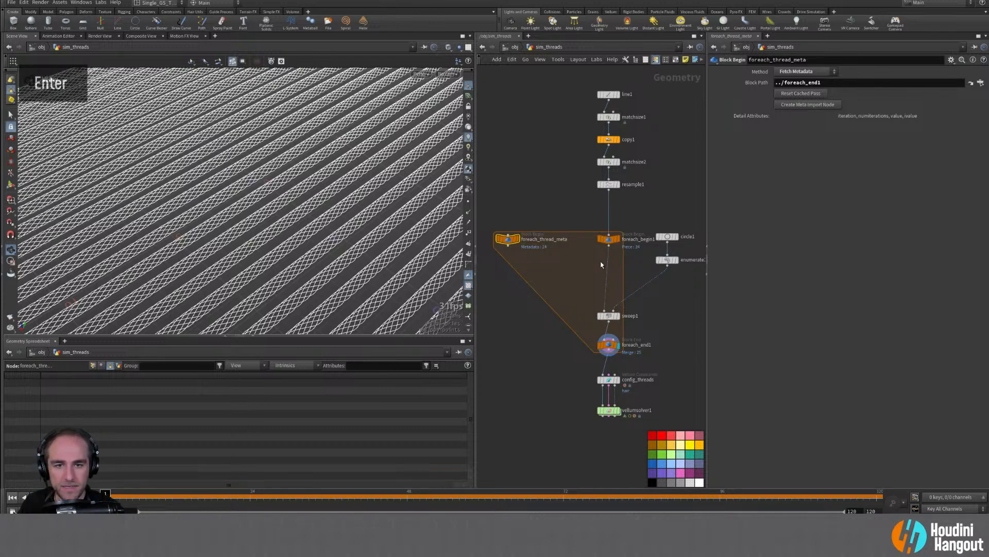
left_click_drag(510, 241, 523, 242)
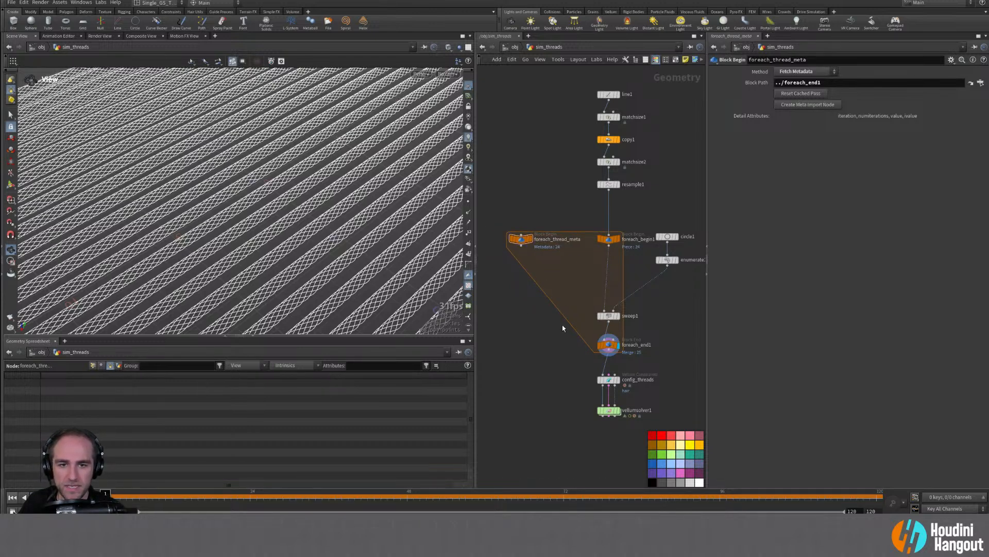
Step: Delete enumerate1 so circle1 feeds sweep1 directly, and reposition circle1 above the loop
middle_click_drag(697, 325, 673, 333)
left_click_drag(626, 222, 619, 298)
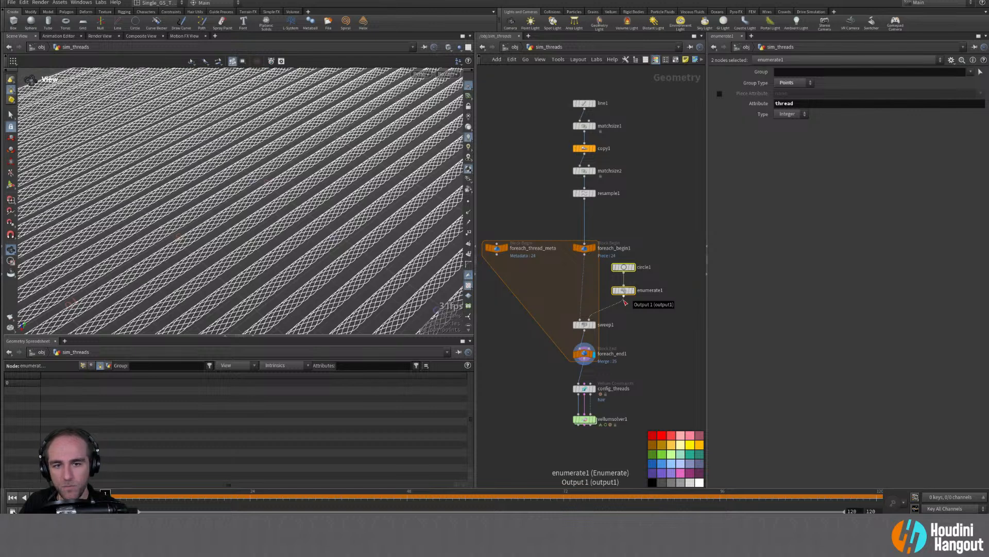
left_click_drag(623, 269, 660, 231)
left_click_drag(625, 290, 663, 292)
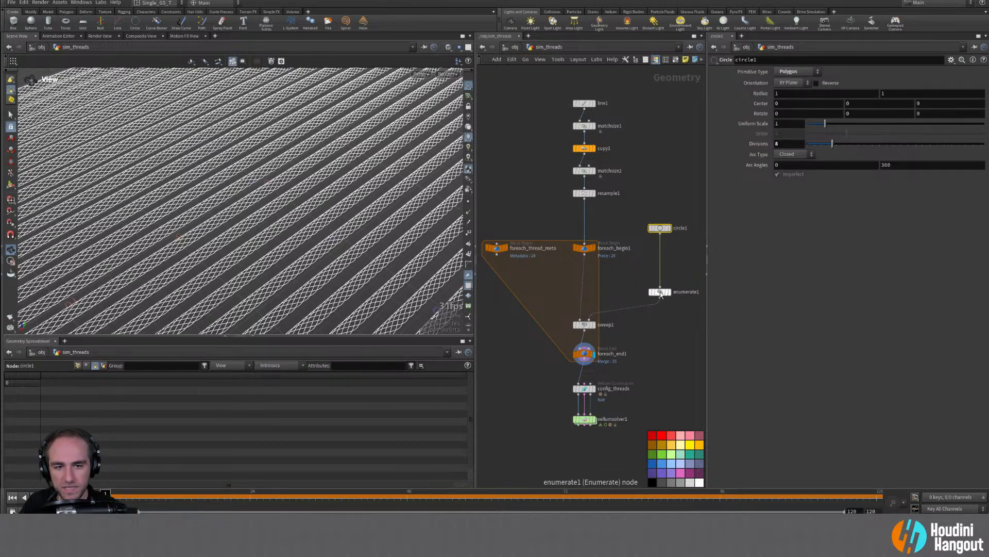
middle_click_drag(659, 283, 627, 287)
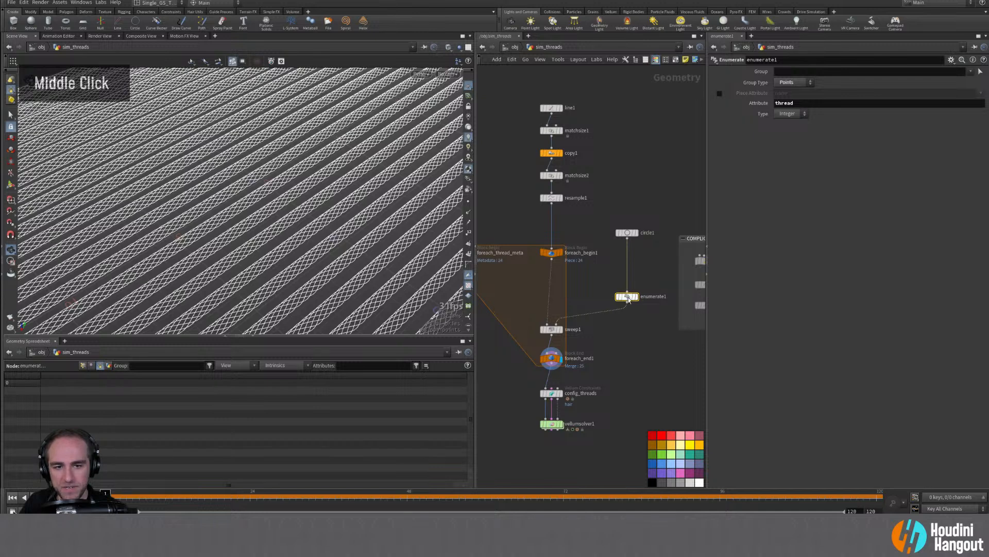
key("Delete")
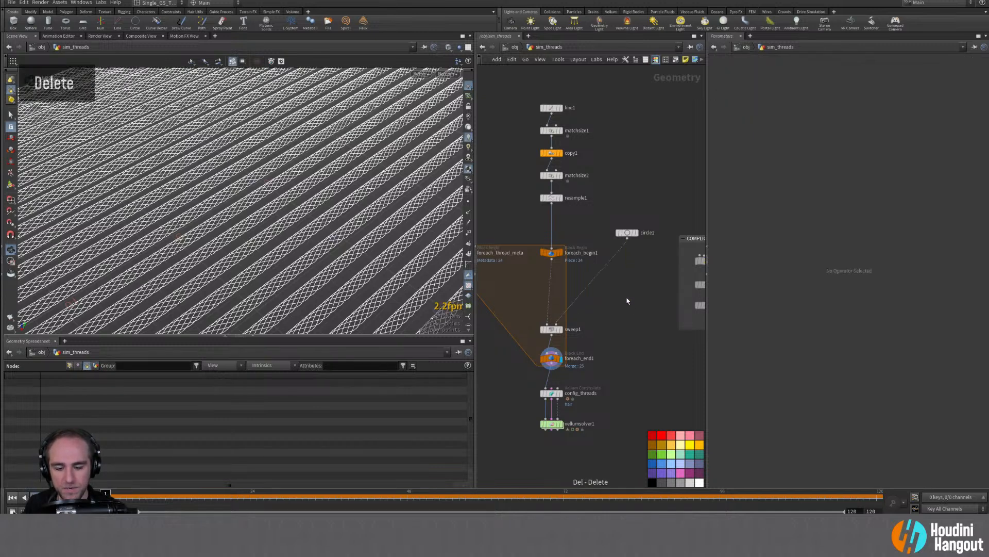
left_click_drag(631, 233, 610, 236)
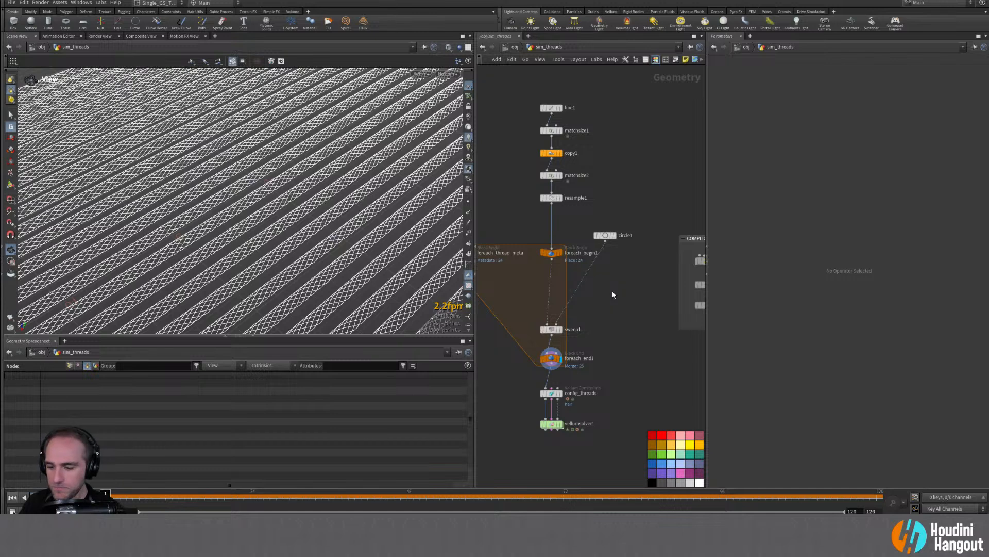
Step: Insert a Block Begin node on the wire between circle1 and sweep1, level with foreach_begin1
key("Tab")
type("block b")
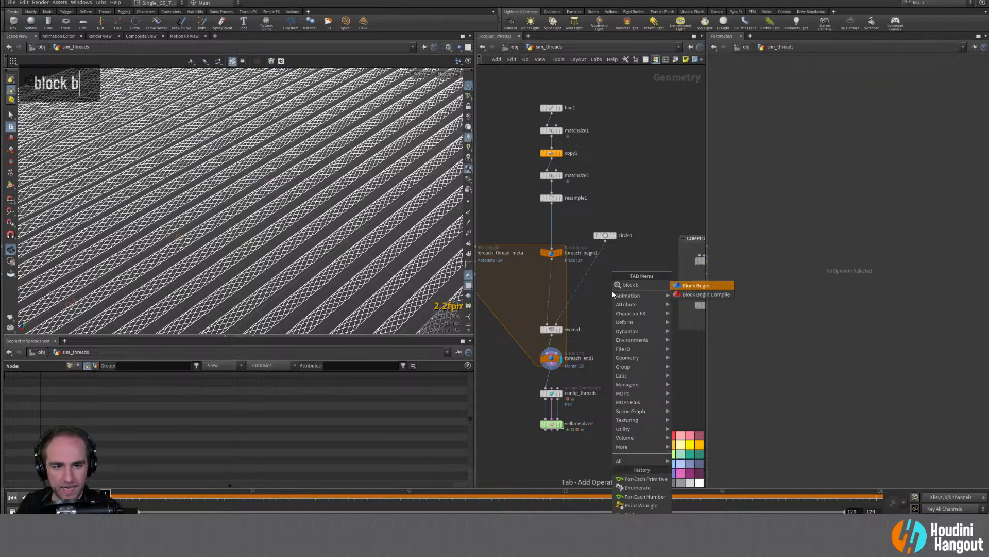
key("Return")
left_click(626, 272)
left_click_drag(626, 271, 624, 250)
double_click(623, 250)
Step: Set block_begin1's method to Fetch Input and its block path to ../foreach_end1, and align it with circle1
left_click(796, 72)
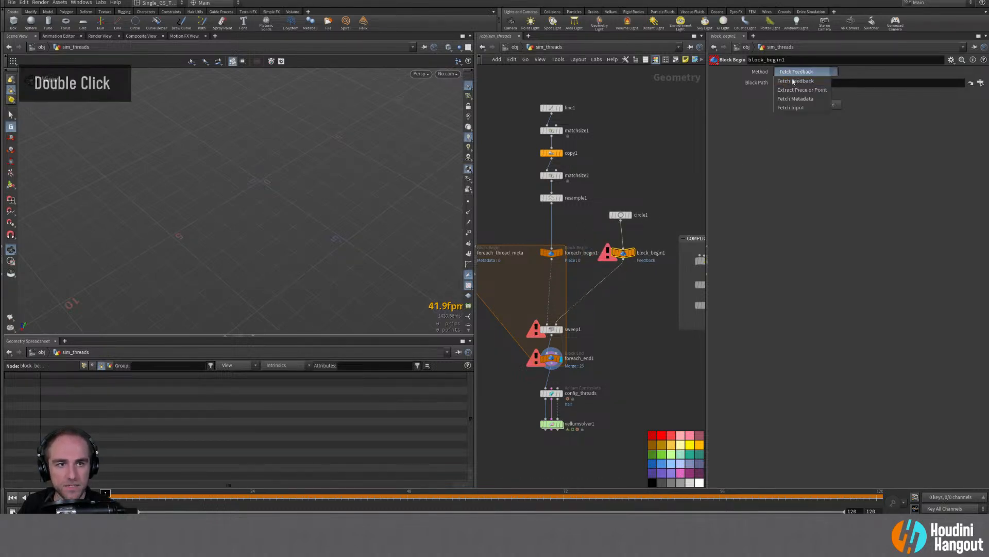
left_click(801, 107)
left_click(633, 252)
left_click(625, 253)
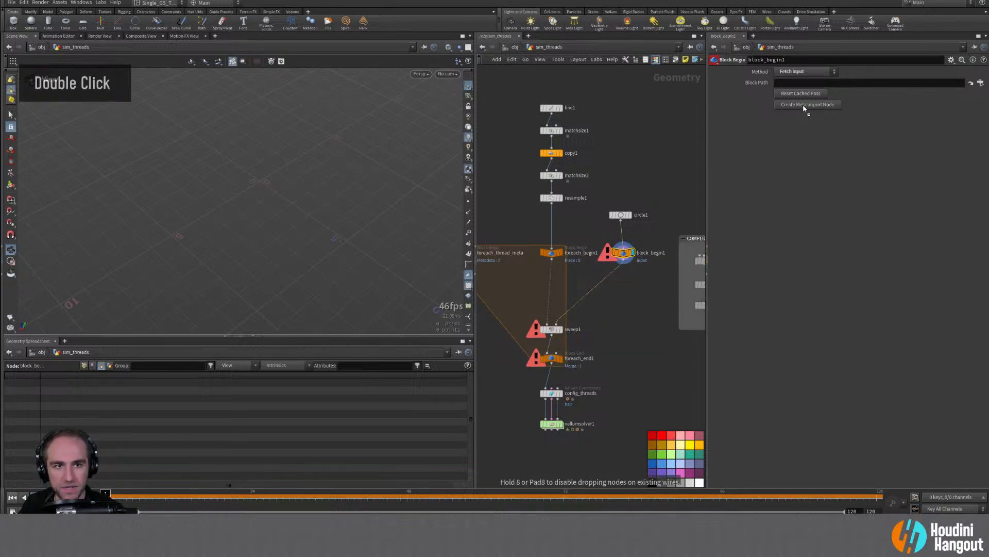
left_click_drag(791, 83, 792, 83)
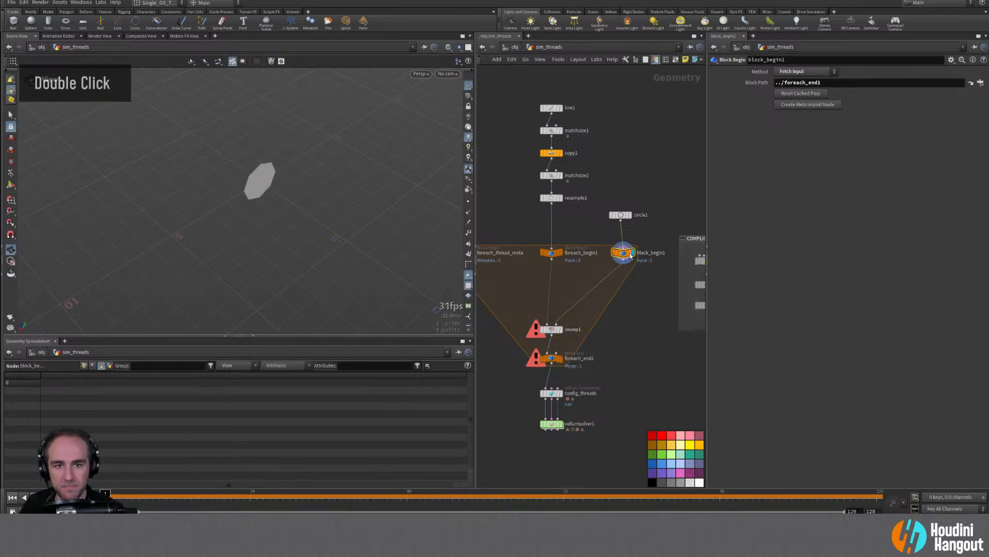
left_click_drag(626, 253, 624, 253)
left_click_drag(621, 215, 621, 224)
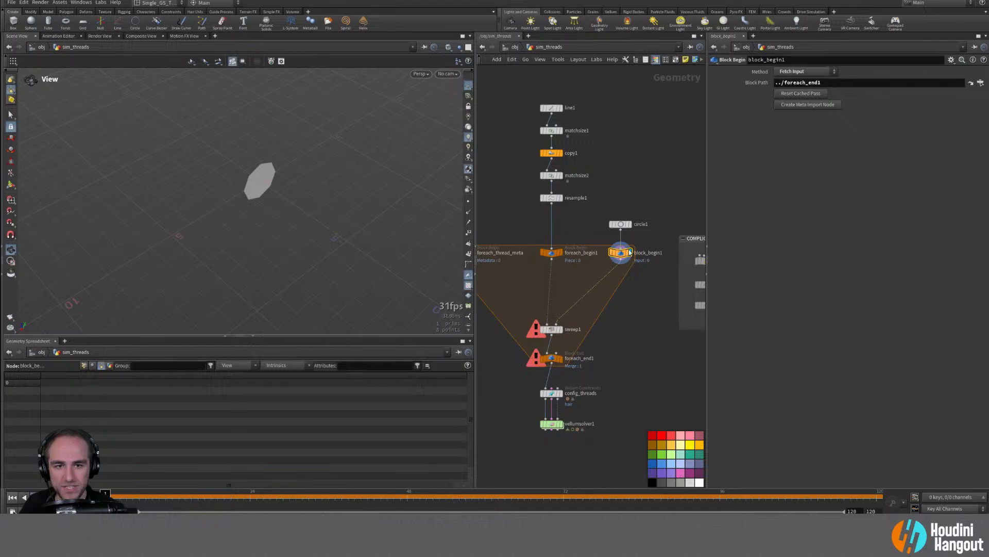
Step: Display sweep1's output and examine the single twisted thread from several angles
left_click(561, 329)
double_click(552, 330)
middle_click_drag(373, 291, 305, 180, "alt")
right_click_drag(305, 181, 211, 201, "alt")
left_click_drag(212, 201, 289, 180, "alt")
middle_click_drag(289, 180, 279, 184, "alt")
left_click_drag(278, 184, 279, 155, "alt")
middle_click_drag(278, 155, 242, 159, "alt")
left_click_drag(242, 159, 316, 155, "alt")
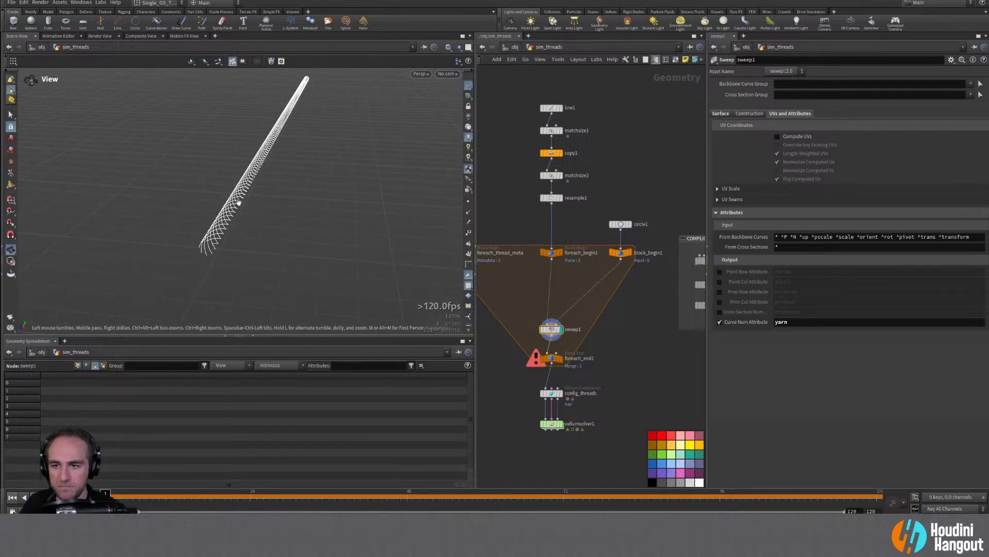
Step: Display foreach_end1's output and examine the merged rows of threads
left_click(558, 358)
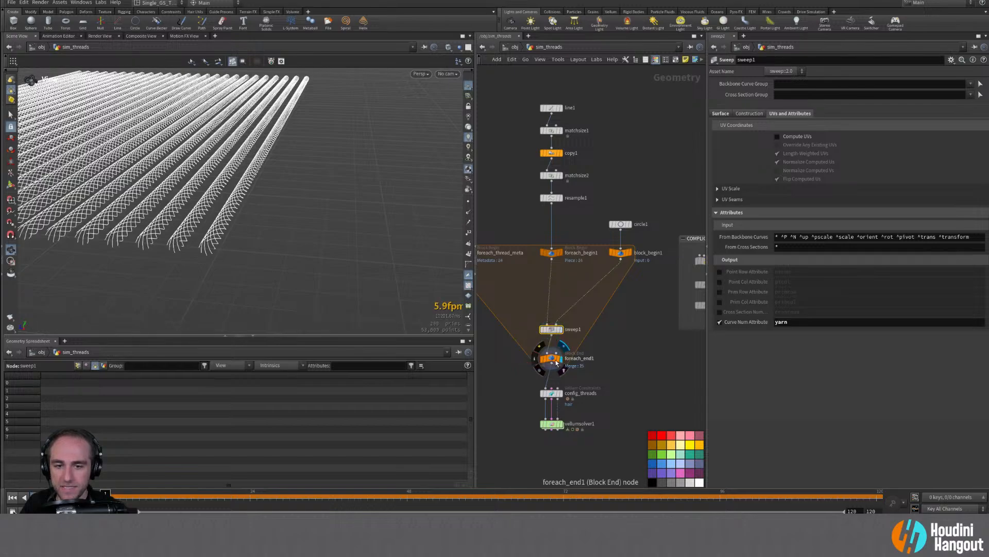
left_click_drag(205, 272, 227, 237, "alt")
middle_click_drag(227, 237, 249, 172, "alt")
left_click_drag(250, 172, 255, 213, "alt")
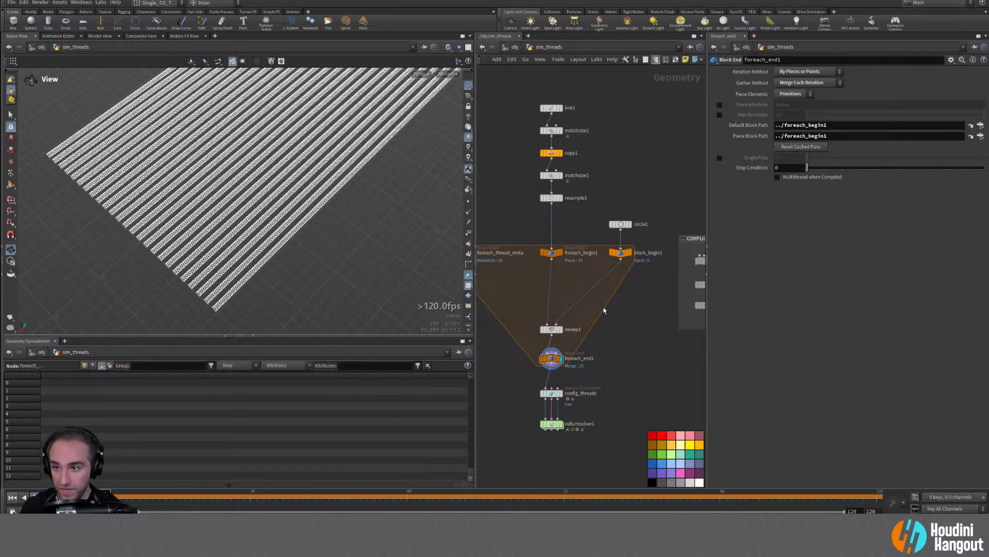
Step: Insert a Point Jitter node between block_begin1 and sweep1, aligned under block_begin1
right_click_drag(604, 310, 581, 288)
middle_click_drag(582, 288, 581, 294)
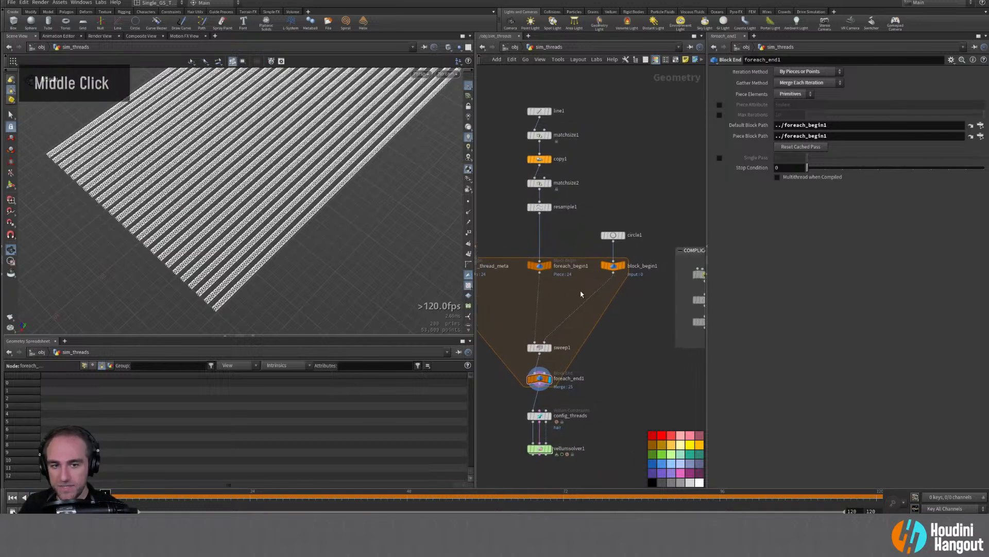
key("Tab")
type("pip")
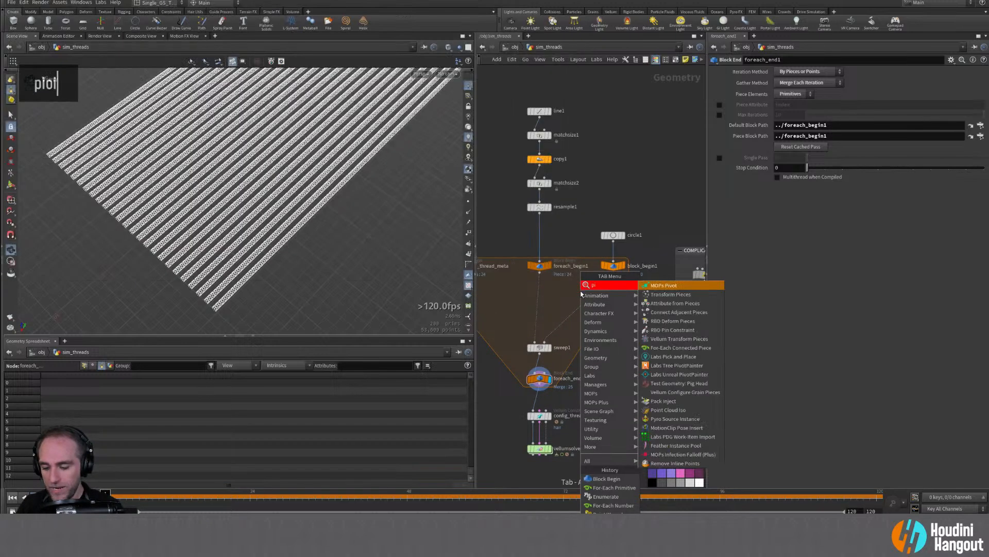
key("BackSpace")
key("BackSpace")
key("BackSpace")
type("point jitt")
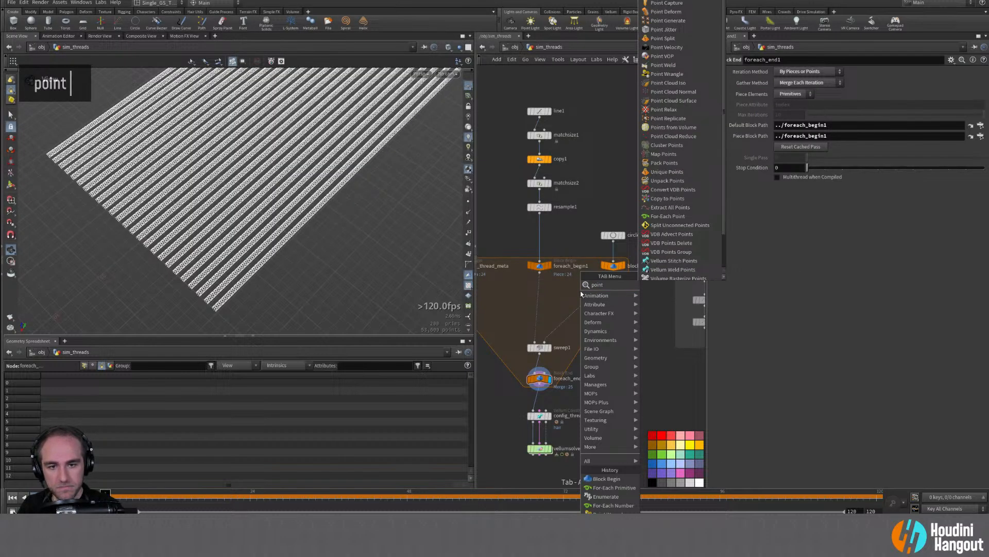
key("Return")
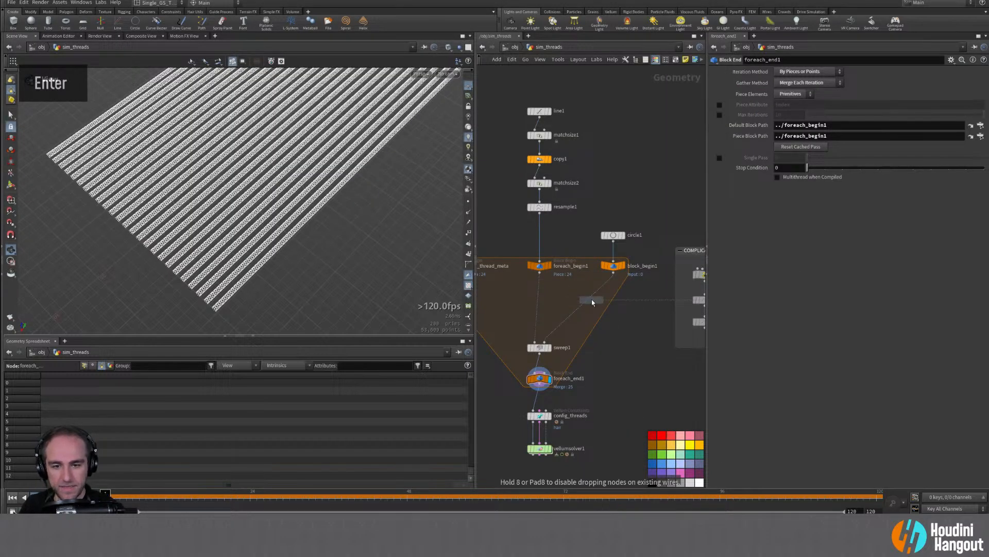
left_click(602, 298)
left_click_drag(602, 299, 605, 296)
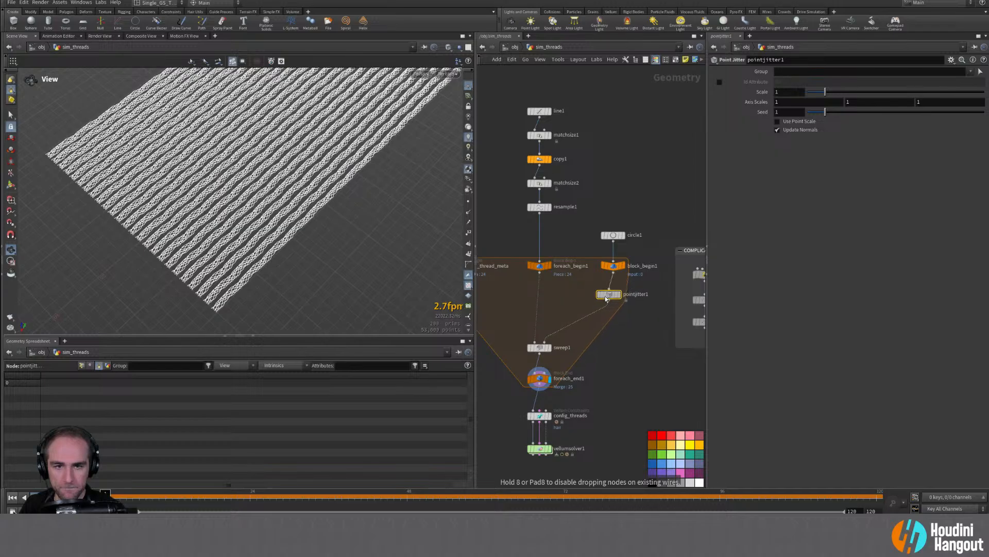
double_click(613, 296)
Step: Examine the jittered threads up close and from different angles for variation between yarns
left_click_drag(309, 180, 315, 175, "alt")
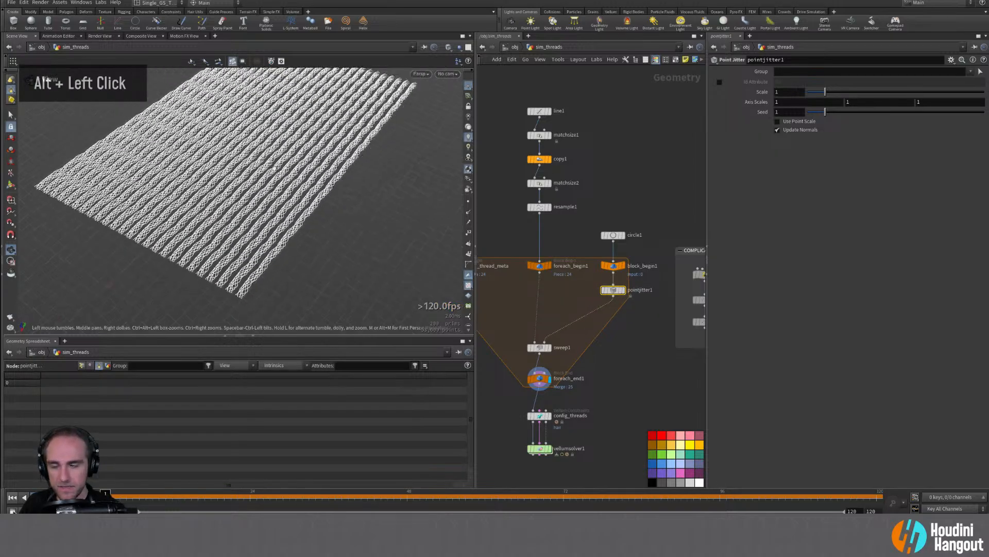
right_click_drag(315, 176, 315, 170, "alt")
left_click_drag(315, 170, 224, 225, "alt")
right_click_drag(224, 225, 237, 237, "alt")
left_click_drag(237, 237, 336, 185, "alt")
middle_click_drag(336, 186, 246, 197, "alt")
left_click_drag(246, 196, 247, 226, "alt")
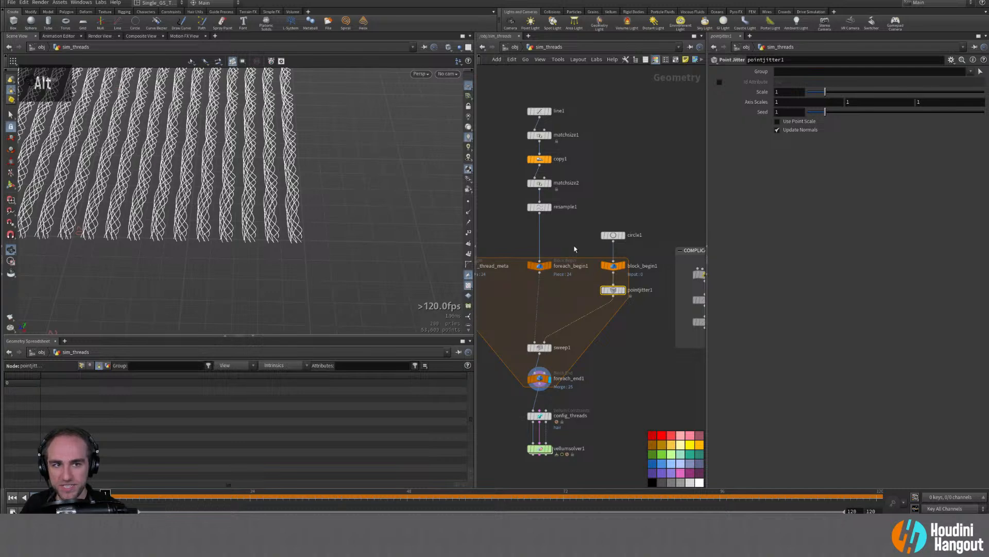
left_click_drag(232, 216, 203, 256, "alt")
middle_click_drag(203, 256, 251, 244, "alt")
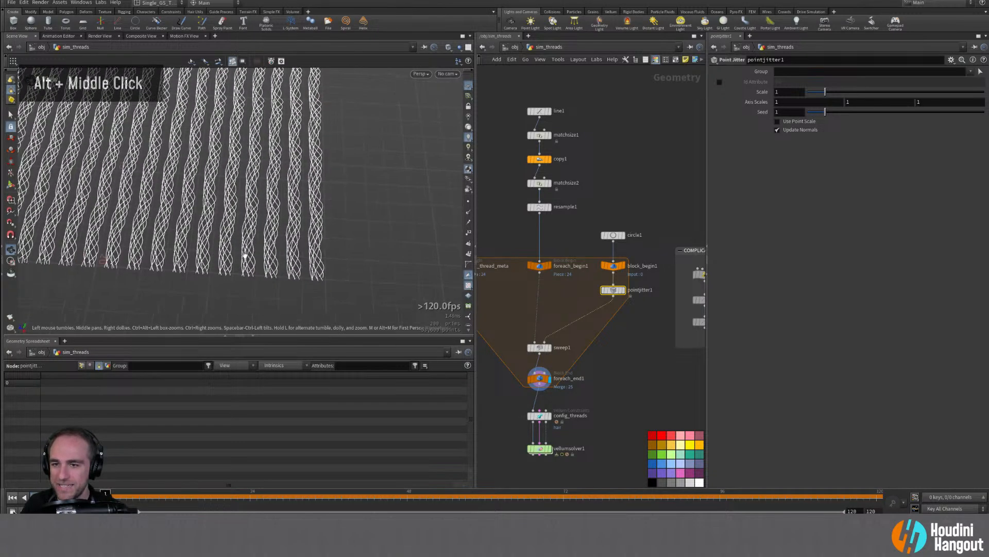
Step: Display pointjitter1's output on the circle and set its scale to 0.5
double_click(613, 290)
left_click_drag(242, 170, 249, 165, "alt")
middle_click_drag(249, 165, 250, 199, "alt")
left_click_drag(249, 199, 229, 188, "alt")
middle_click_drag(230, 188, 172, 186, "alt")
right_click_drag(172, 186, 527, 242, "alt")
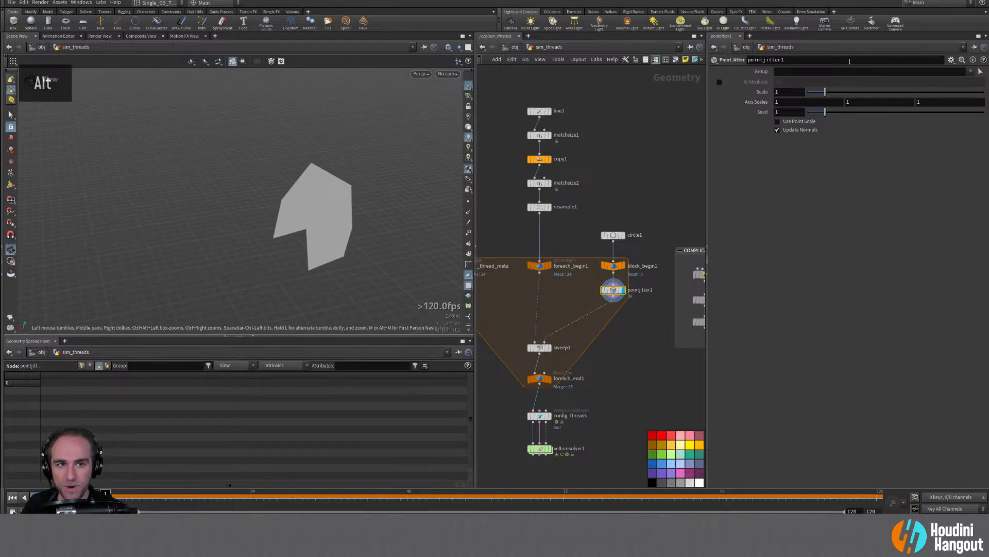
left_click_drag(824, 92, 814, 92)
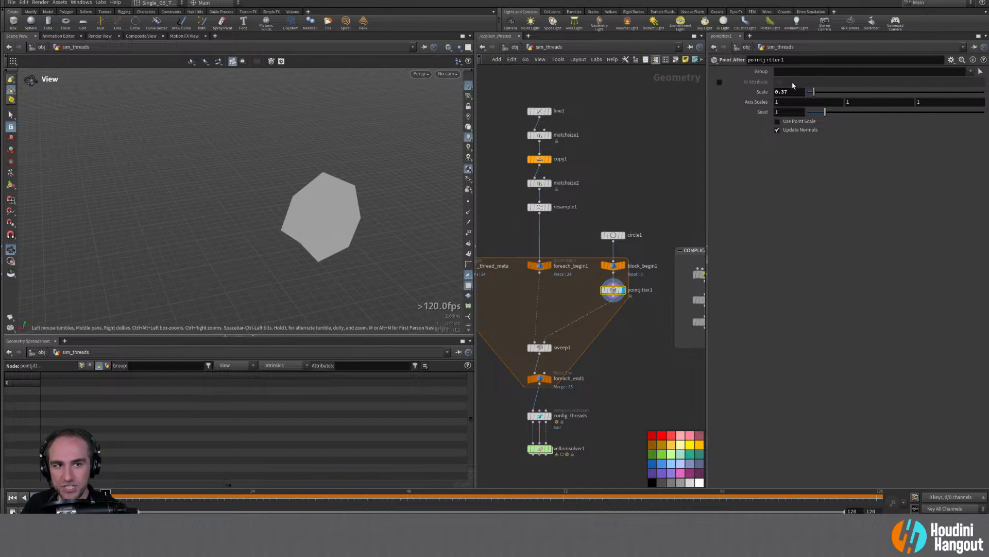
double_click(794, 91)
type("0.5")
key("Return")
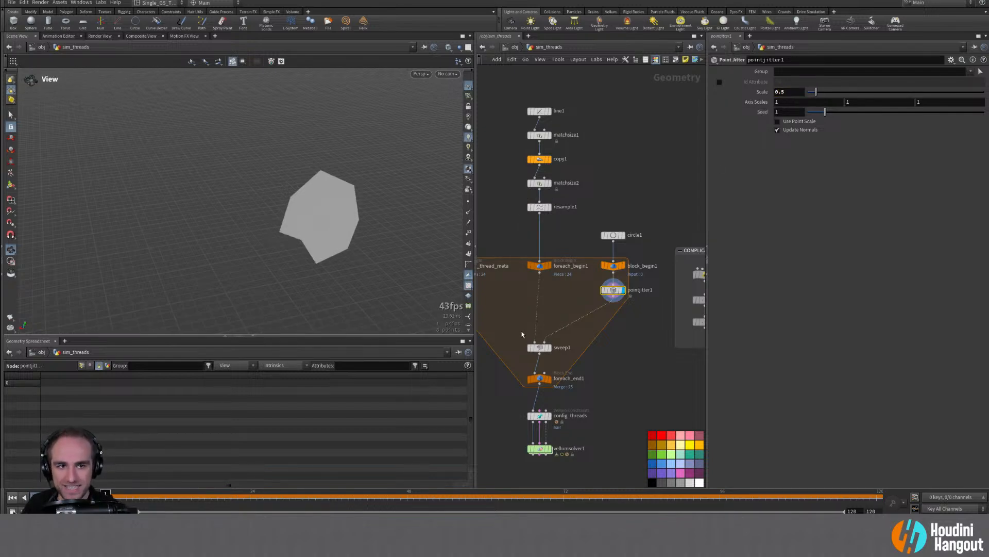
Step: Set pointjitter1's Z axis scale to 0 so the circle's points are jittered only within its plane
middle_click_drag(490, 279, 534, 290, "alt")
left_click_drag(246, 205, 267, 205, "alt")
middle_click_drag(268, 205, 281, 178, "alt")
left_click_drag(281, 178, 326, 163, "alt")
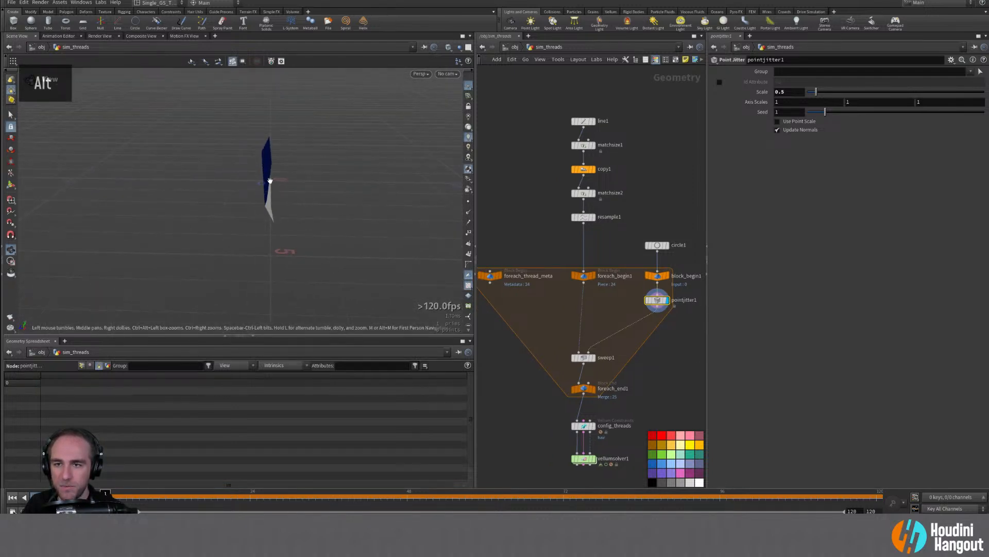
middle_click_drag(788, 102, 789, 102)
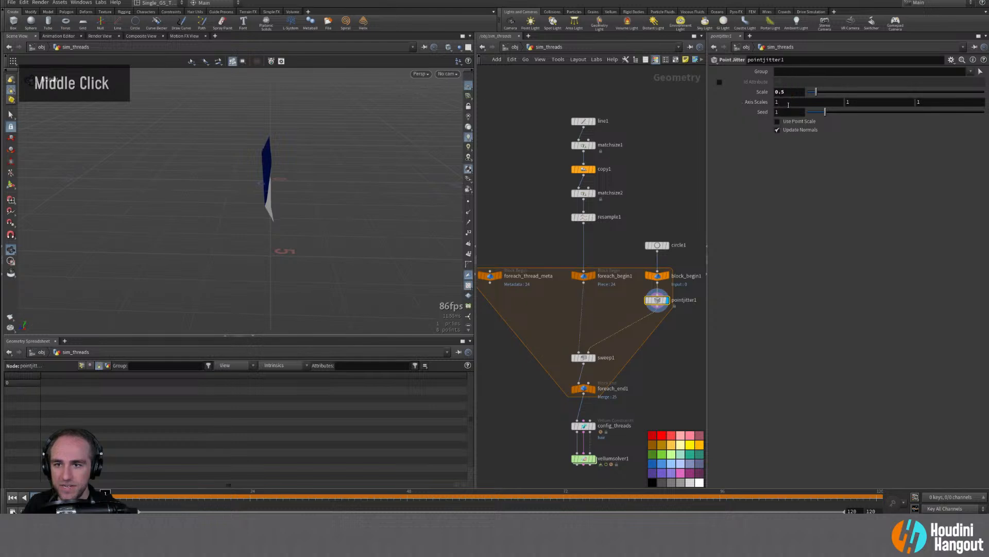
key("ctrl+z")
middle_click_drag(922, 102, 941, 113)
double_click(942, 104)
type("0")
key("Return")
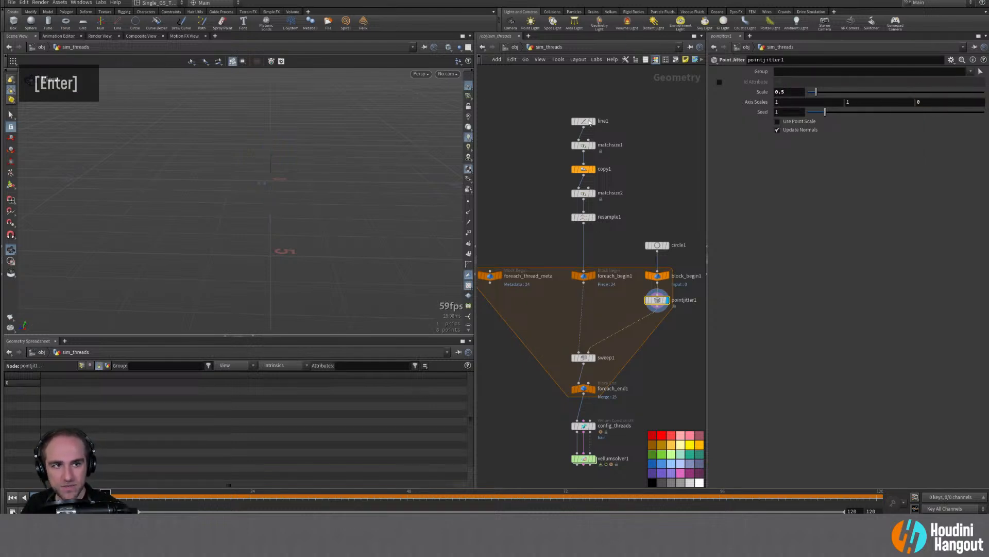
left_click_drag(265, 194, 238, 184, "alt")
Step: Set pointjitter1's seed to the expression detail("../foreach_thread_meta/","iteration",0) so it varies with each loop iteration
left_click(489, 276)
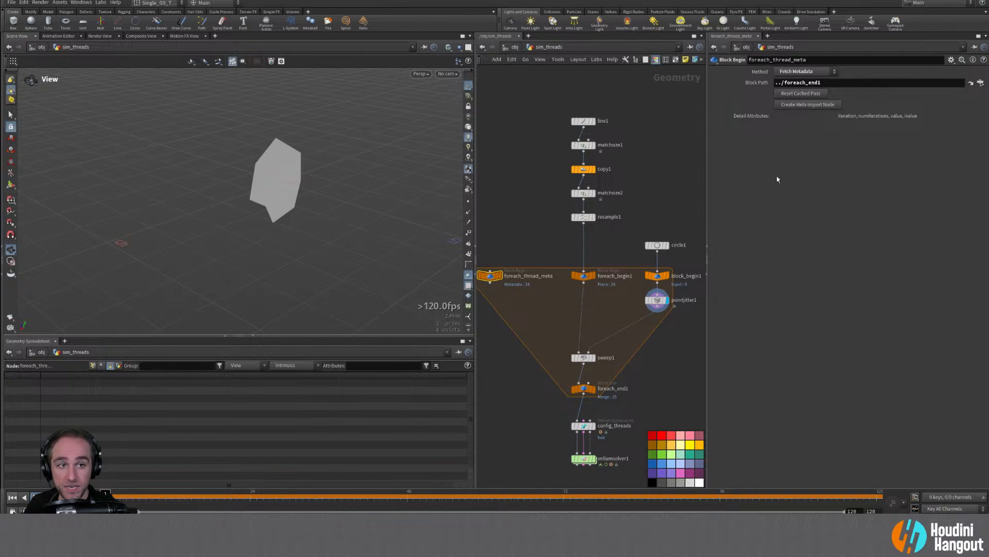
left_click(654, 301)
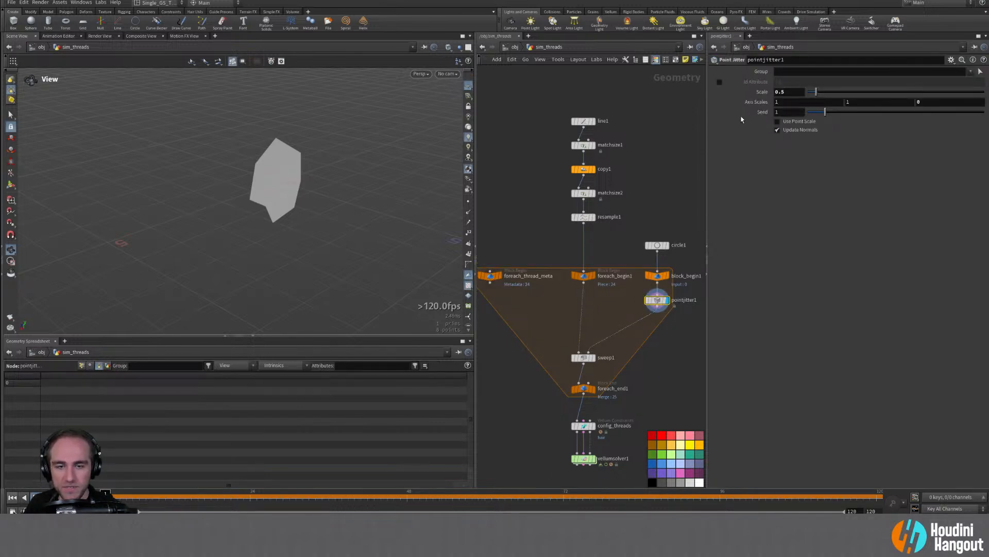
double_click(798, 112)
type("detail(")
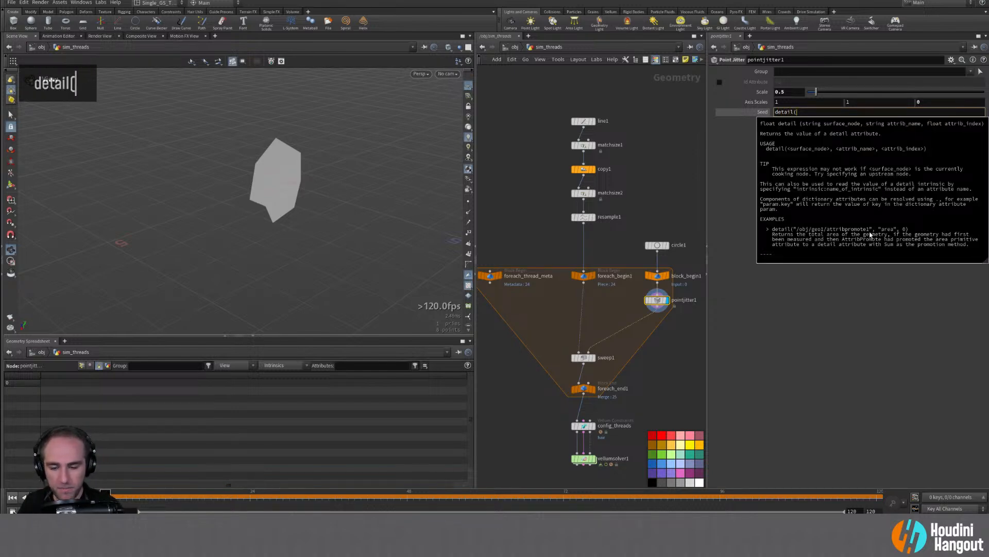
type("\"../fo")
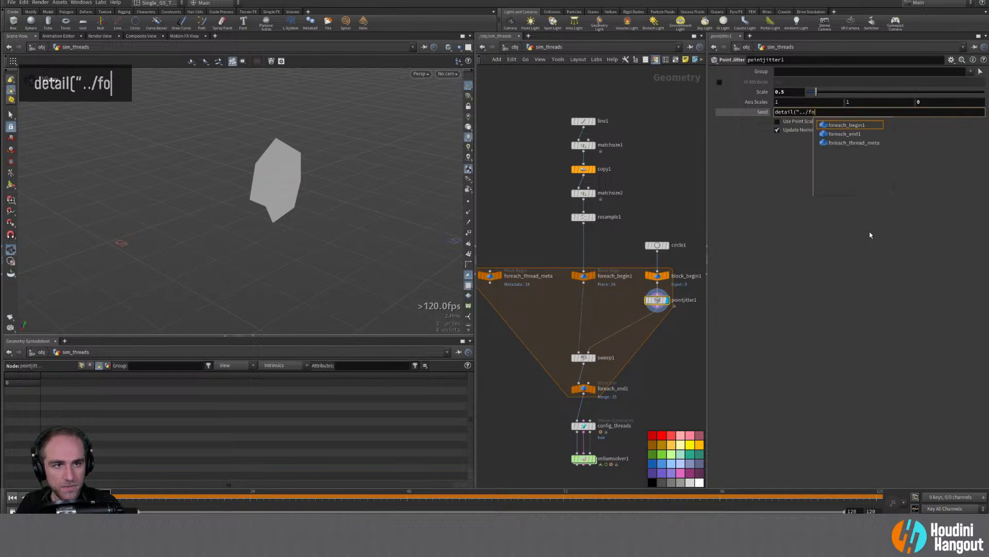
key("Down")
key("Down")
key("Return")
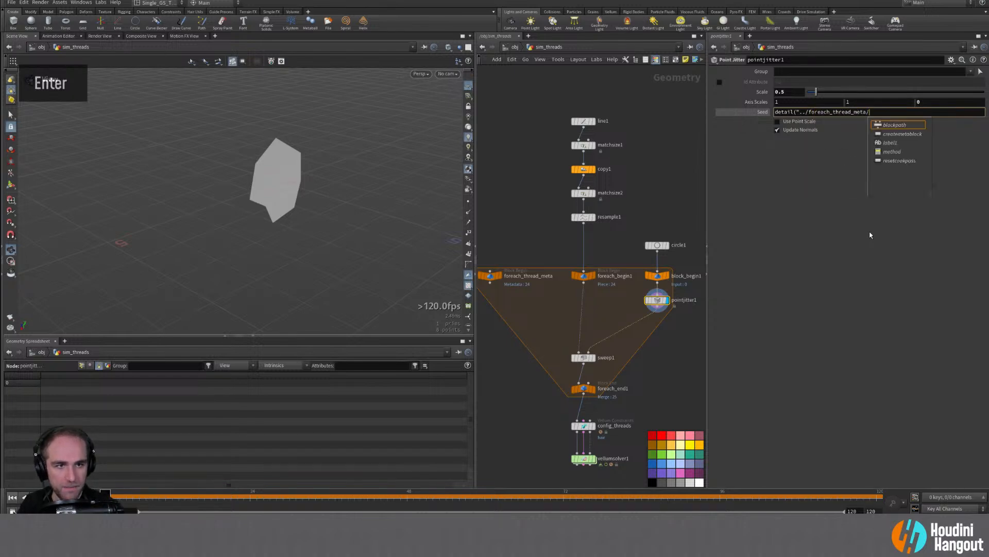
type("\"")
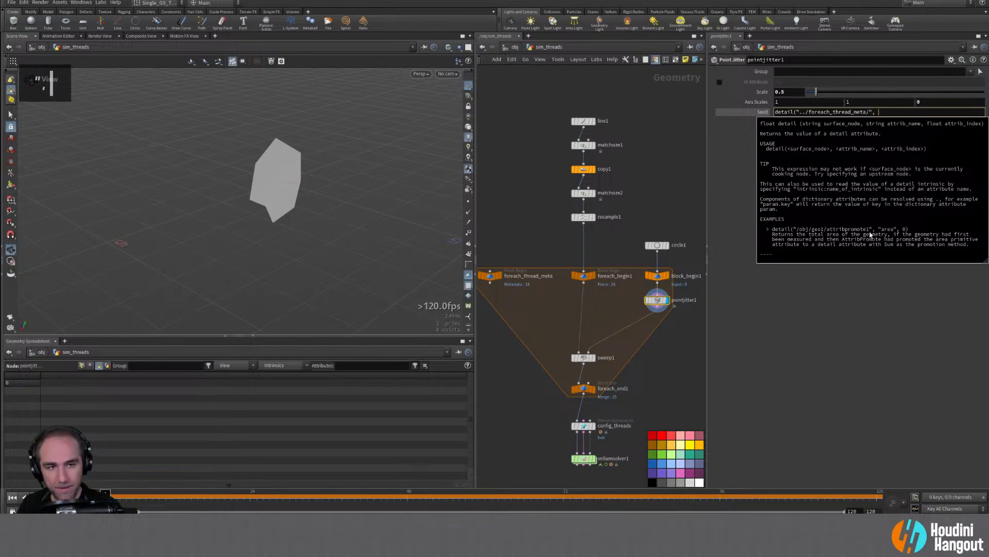
type(",\"itera")
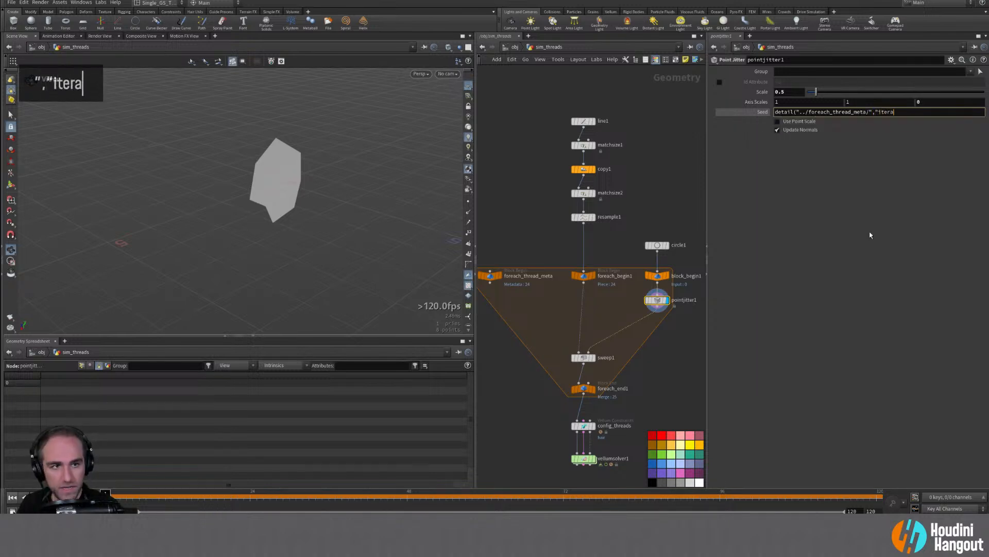
type("tion\",")
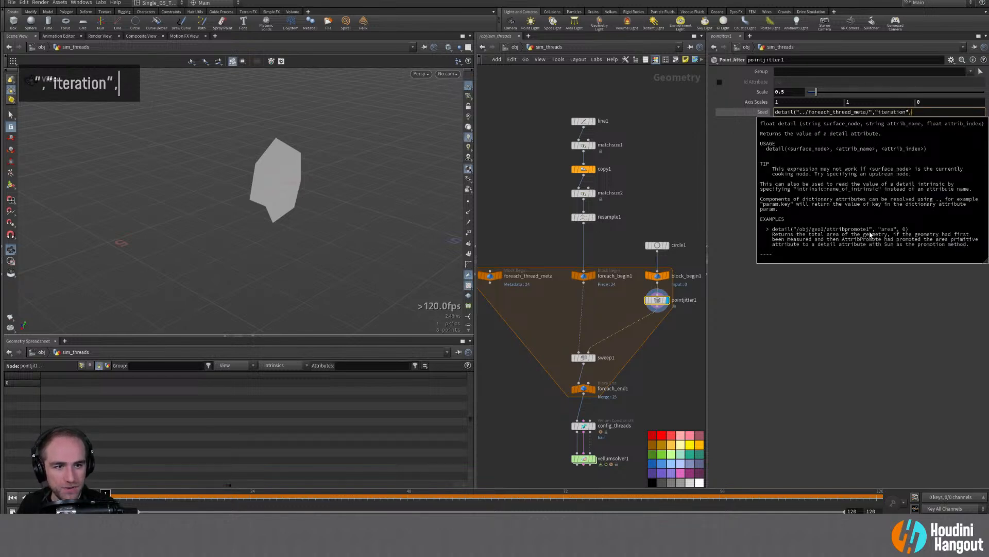
type("0")
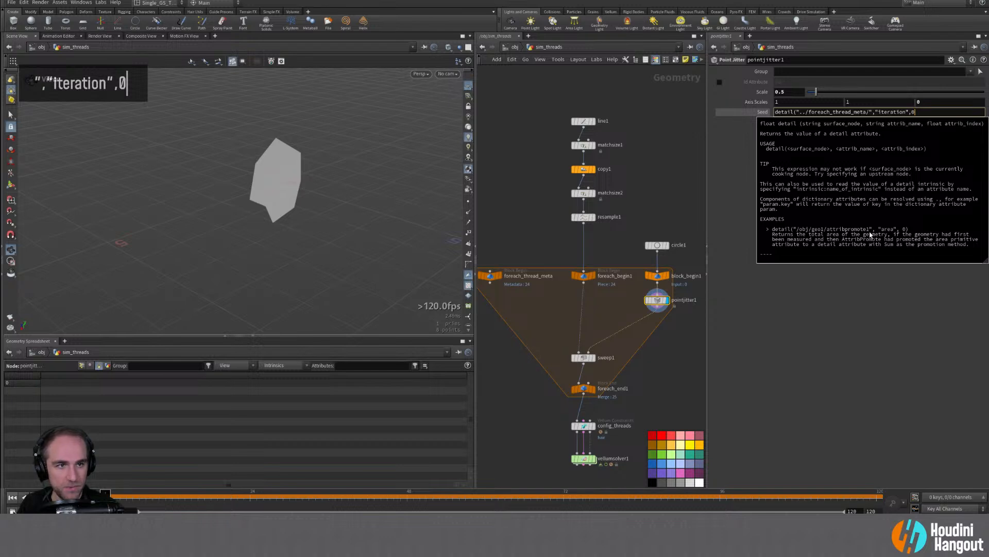
type(")")
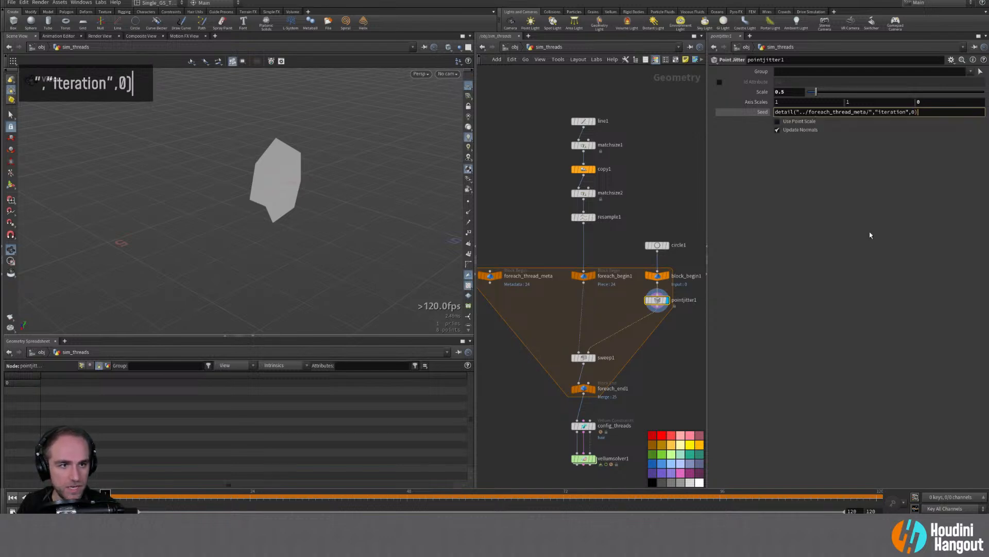
key("Return")
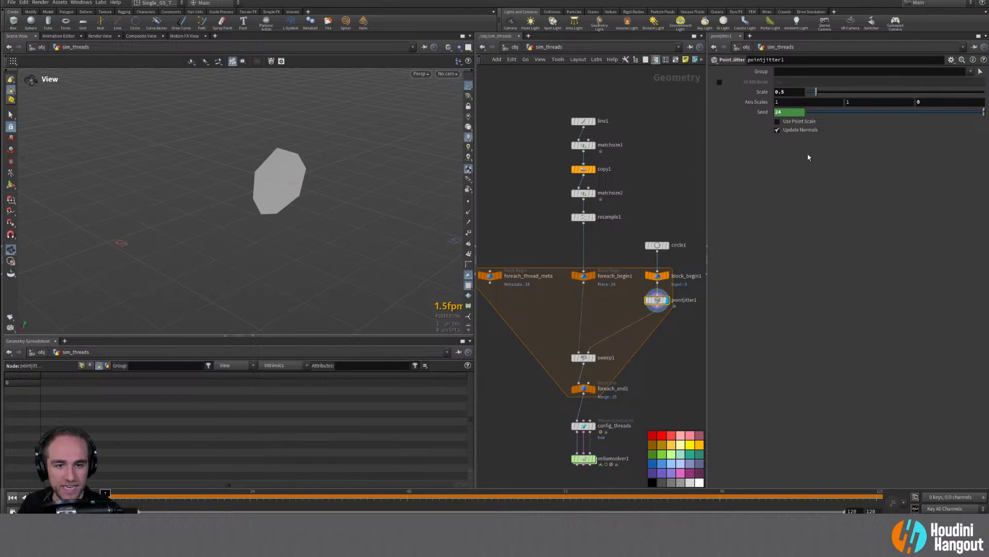
Step: Display foreach_end1's output and examine the merged threads from several angles for variation between yarns
left_click(595, 390)
left_click(584, 389)
right_click_drag(267, 285, 222, 278, "alt")
middle_click_drag(222, 278, 219, 243, "alt")
left_click_drag(219, 243, 211, 265, "alt")
middle_click_drag(211, 265, 217, 258, "alt")
left_click_drag(216, 258, 265, 214, "alt")
right_click_drag(265, 214, 263, 193, "alt")
left_click_drag(262, 193, 237, 212, "alt")
middle_click_drag(237, 211, 254, 200, "alt")
right_click_drag(253, 200, 237, 212, "alt")
left_click_drag(237, 211, 164, 235, "alt")
middle_click_drag(129, 206, 111, 213, "alt")
left_click_drag(111, 214, 392, 239, "alt")
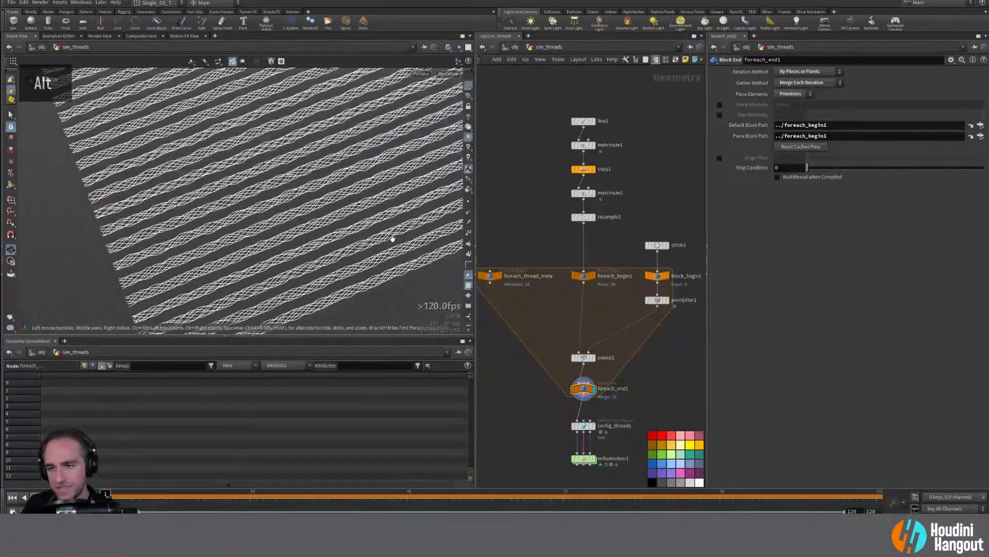
Step: Set pointjitter1's scale to 0.75 and check the effect on the threads
left_click(657, 299)
left_click_drag(261, 218, 219, 195, "alt")
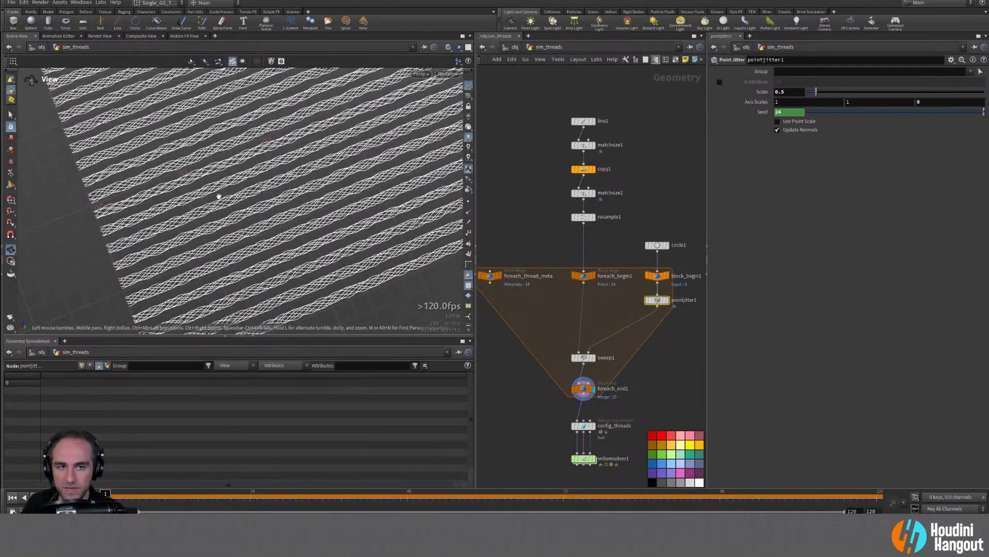
left_click_drag(813, 97, 821, 94)
double_click(798, 92)
type("0.75")
key("Return")
right_click_drag(232, 207, 222, 196, "alt")
middle_click_drag(222, 196, 216, 175, "alt")
left_click_drag(216, 175, 232, 245, "alt")
scroll(208, 260, "up", 5)
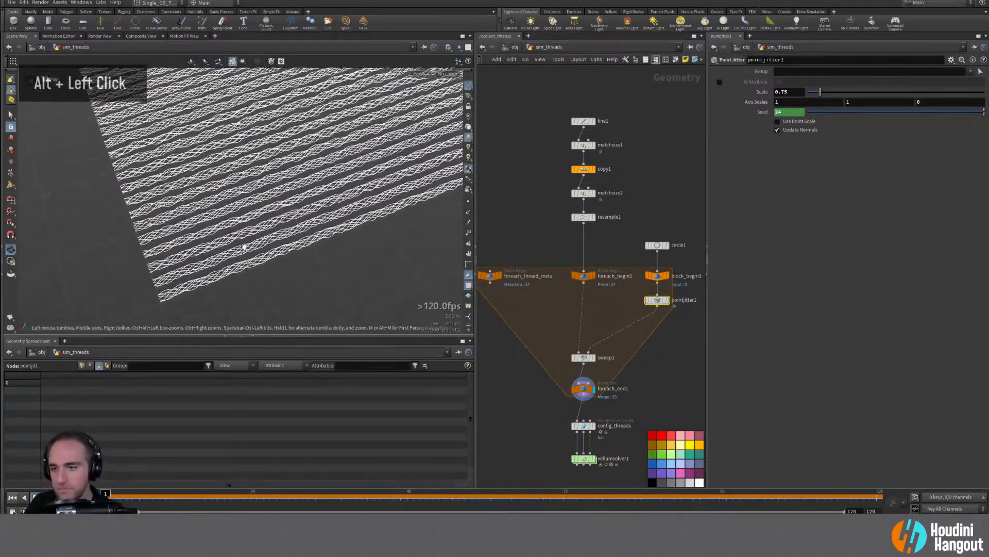
Step: Move sweep1 and foreach_end1 up to make room, and insert an Attribute Noise node between foreach_end1 and config_threads
middle_click_drag(580, 406, 571, 352, "alt")
mouse_move(569, 295)
left_mouse_down()
mouse_move(592, 346)
mouse_move(574, 304)
left_mouse_up()
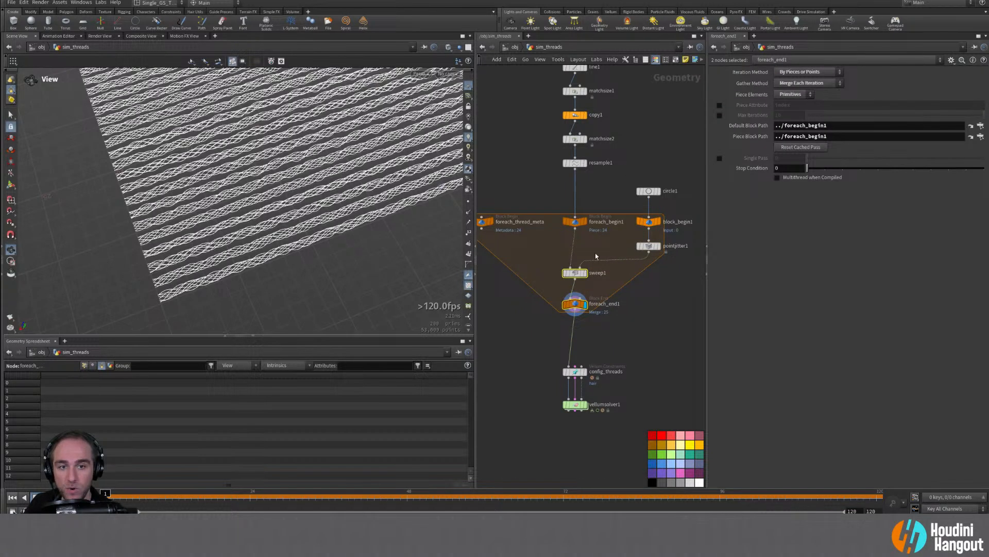
left_click(545, 347)
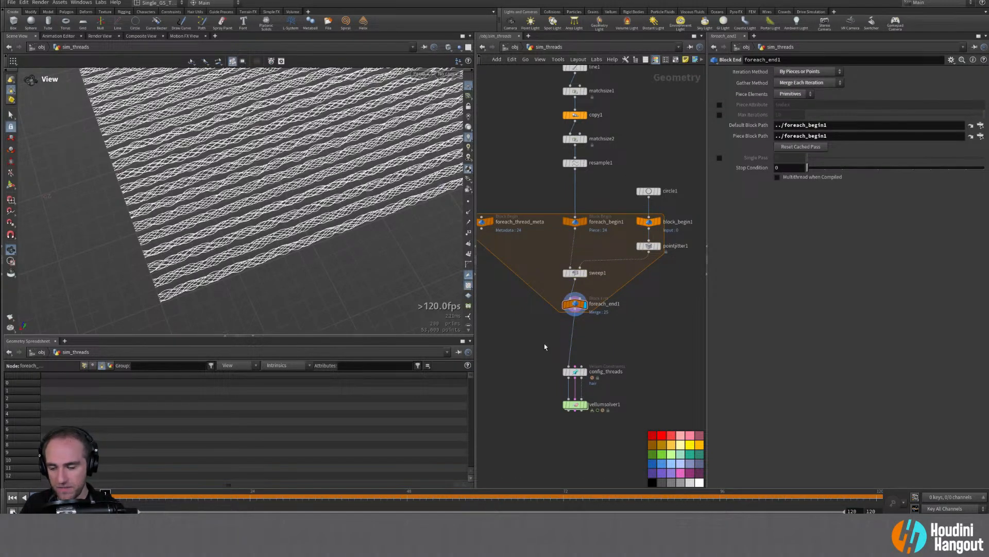
key("Tab")
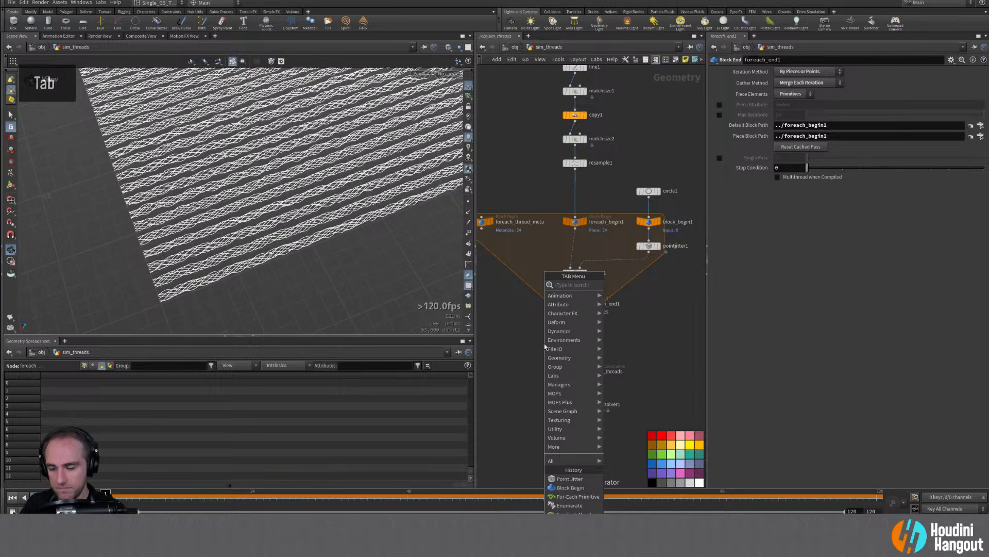
type("att")
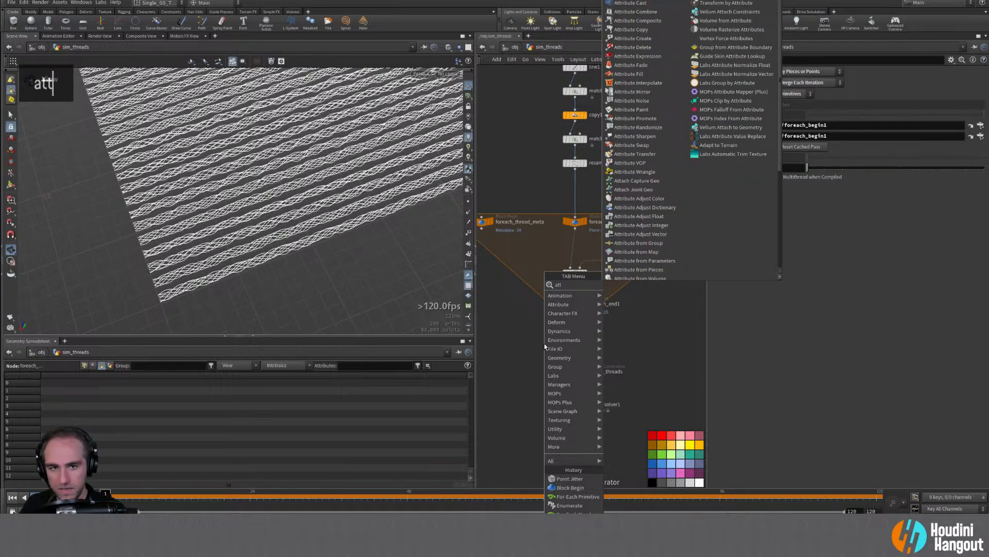
type(" n")
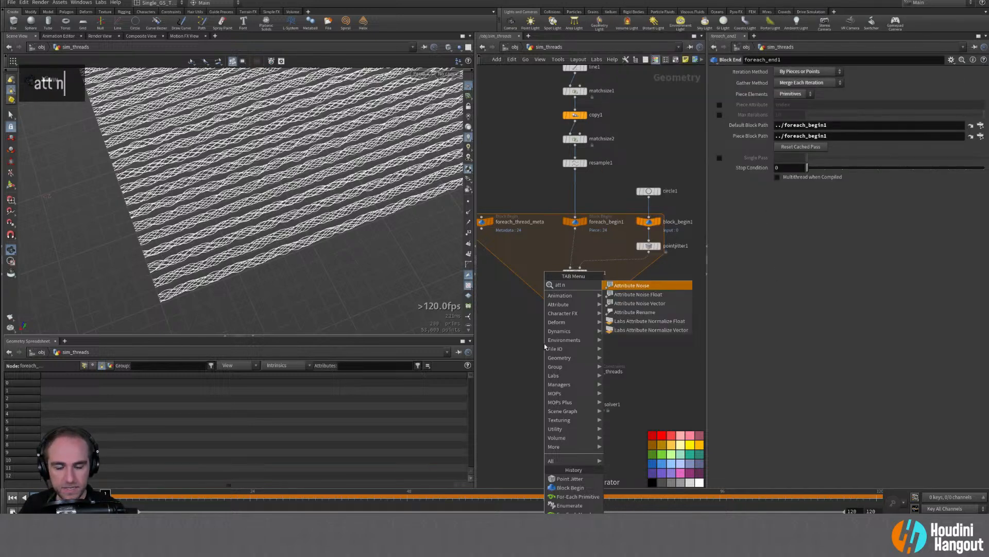
key("Return")
left_click(564, 334)
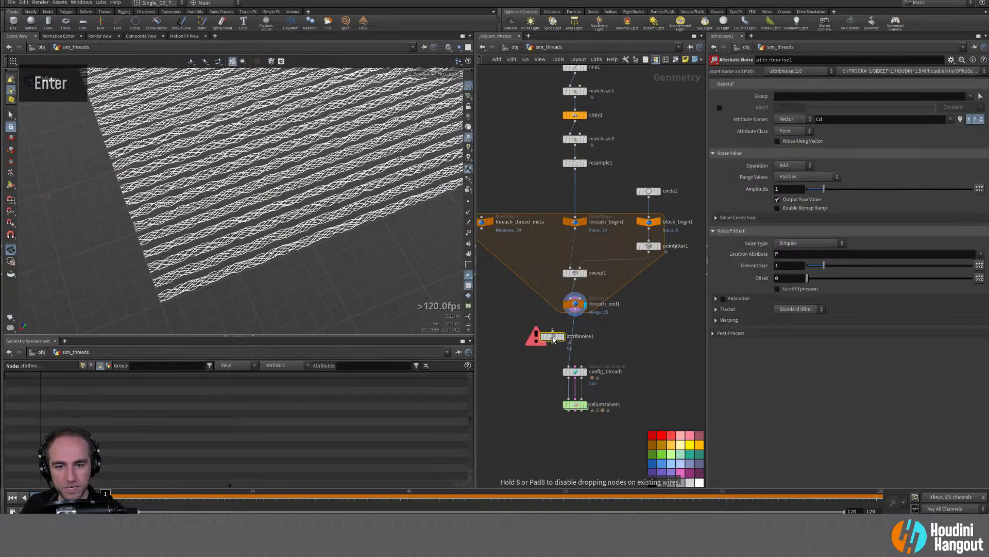
left_click_drag(553, 340, 575, 342)
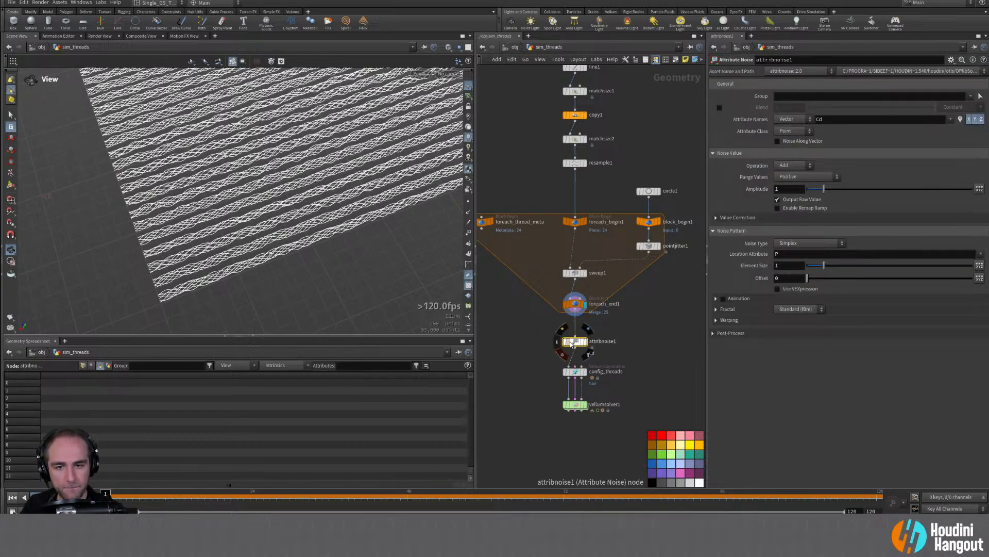
Step: Set attribnoise1's attribute name to P and display the node's output
double_click(839, 120)
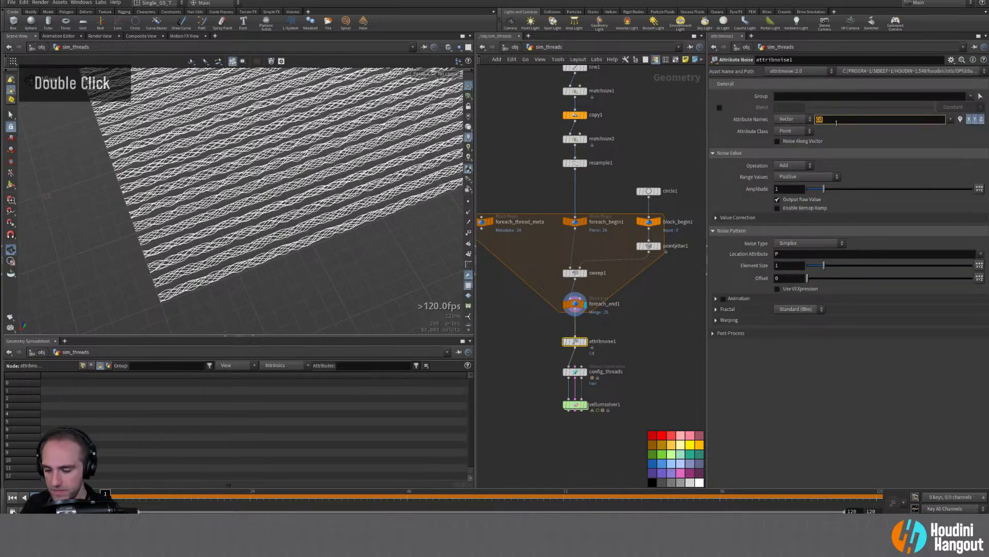
type("P")
key("Return")
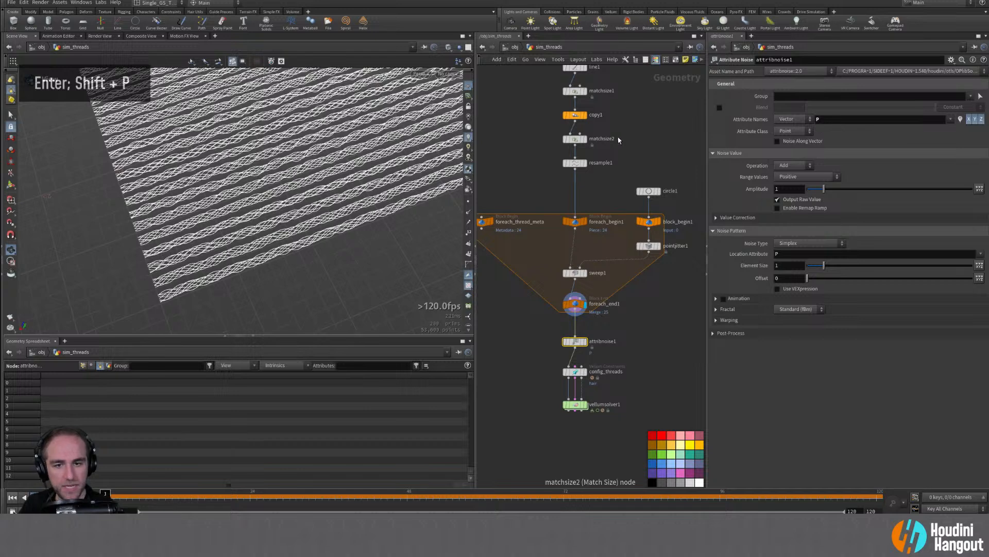
double_click(577, 342)
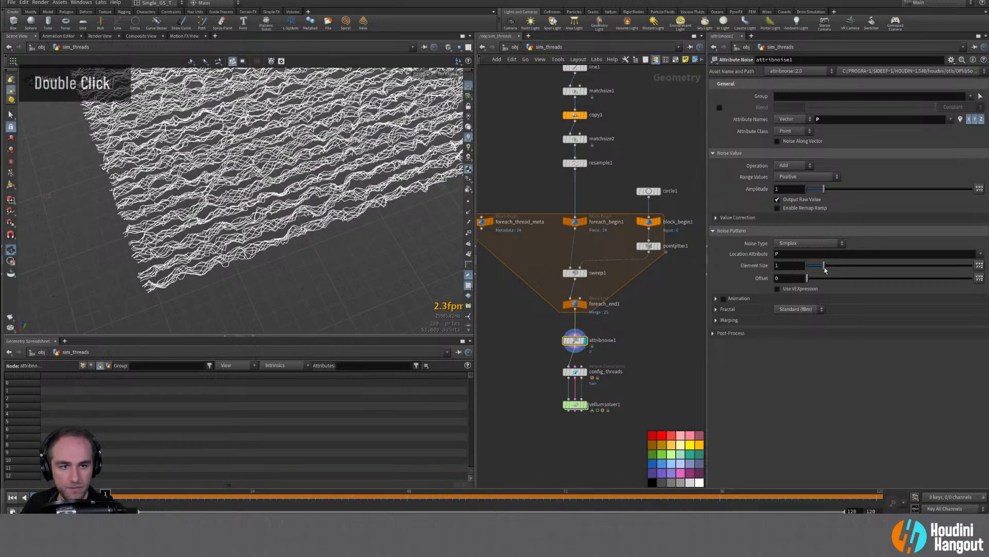
Step: Set attribnoise1's range values to Zero Centered, with an amplitude of about 0.26 and an element size of about 7.02
left_click_drag(823, 269, 923, 276)
left_click_drag(823, 188, 817, 189)
left_click(801, 175)
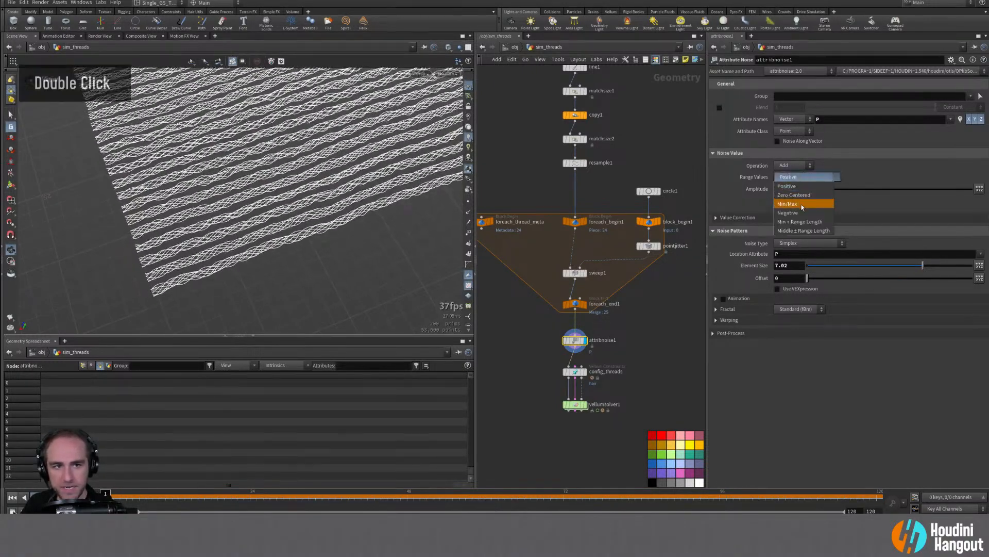
left_click(796, 196)
left_click_drag(392, 144, 415, 135, "alt")
left_click_drag(820, 189, 813, 191)
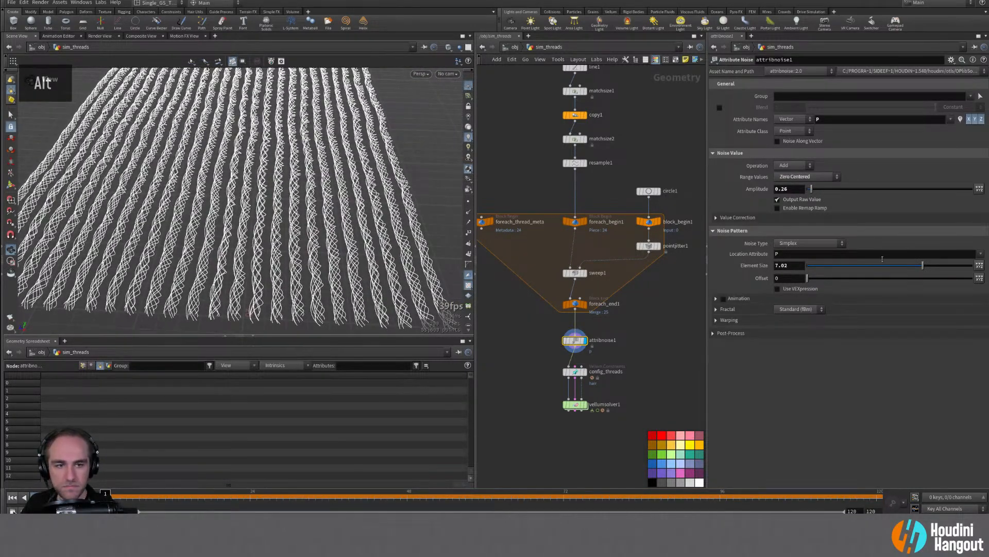
Step: Set attribnoise1's element size to 5 and inspect the noisy threads up close
left_click_drag(924, 266, 875, 266)
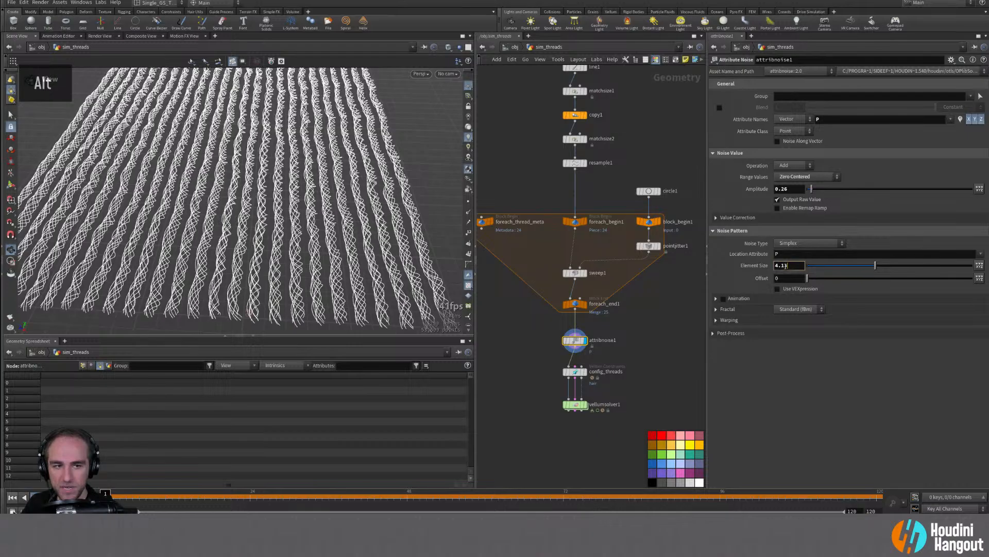
double_click(787, 266)
type("5")
key("Return")
left_click_drag(309, 206, 316, 154, "alt")
right_click_drag(304, 160, 317, 159, "alt")
left_click_drag(316, 160, 302, 175, "alt")
middle_click_drag(301, 175, 289, 191, "alt")
left_click_drag(288, 191, 257, 225, "alt")
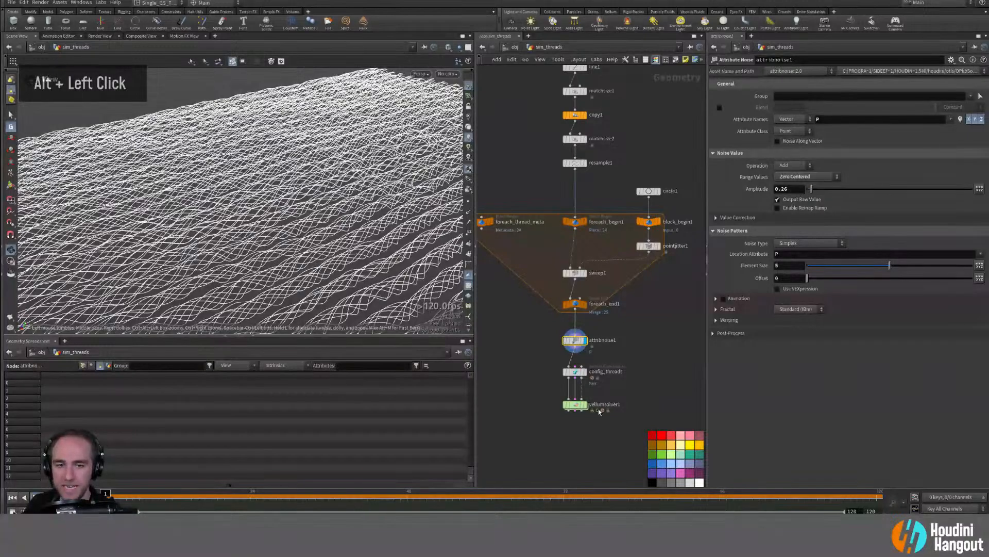
Step: Display vellumsolver1, play the simulation to check how the noisy threads tear, and return to the first frame
double_click(567, 405)
middle_click_drag(307, 207, 296, 195, "alt")
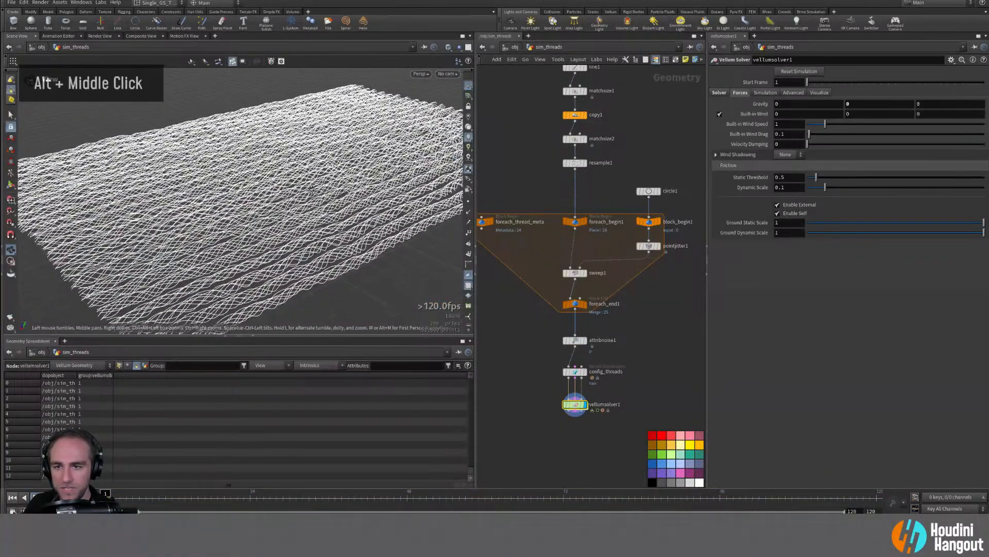
left_click(447, 74)
left_click(453, 115)
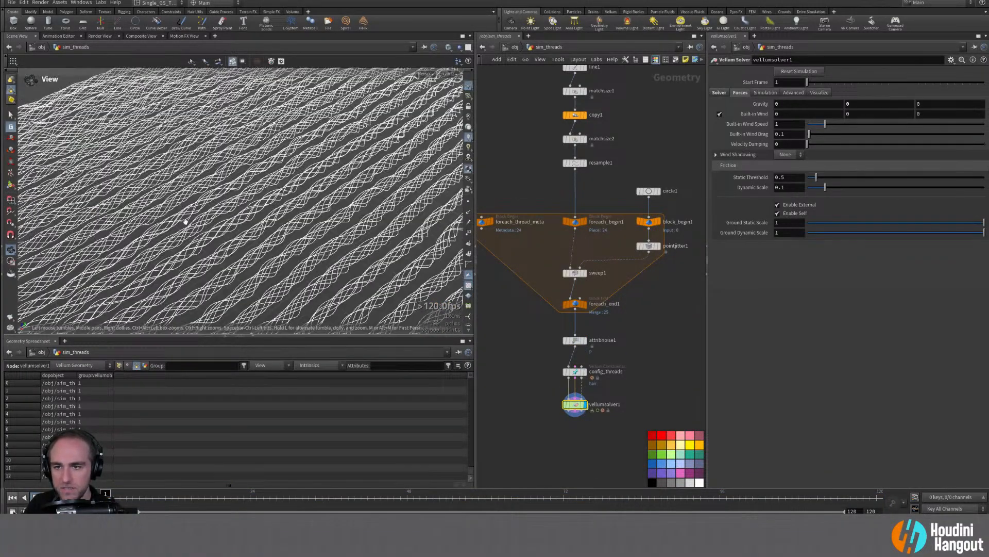
left_click(46, 497)
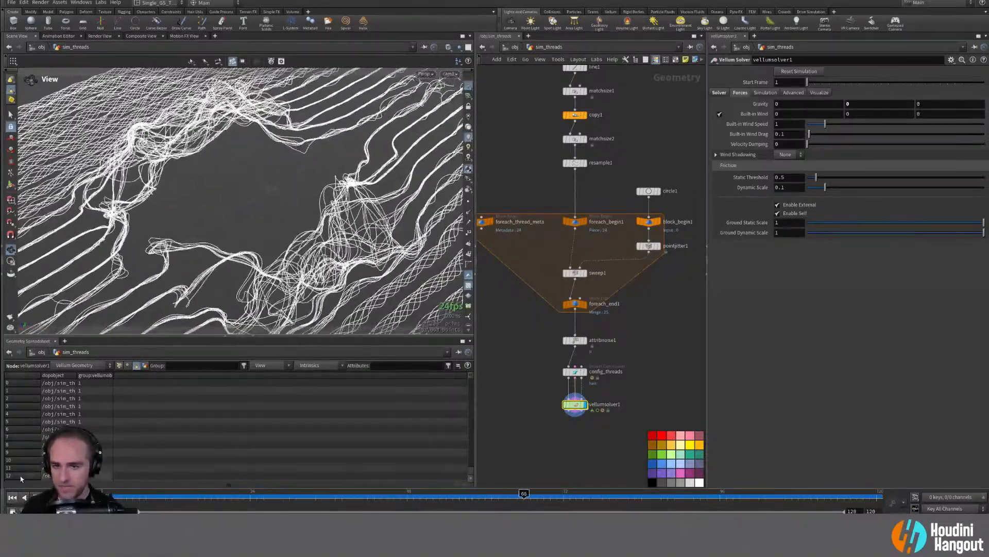
key("ctrl+Up")
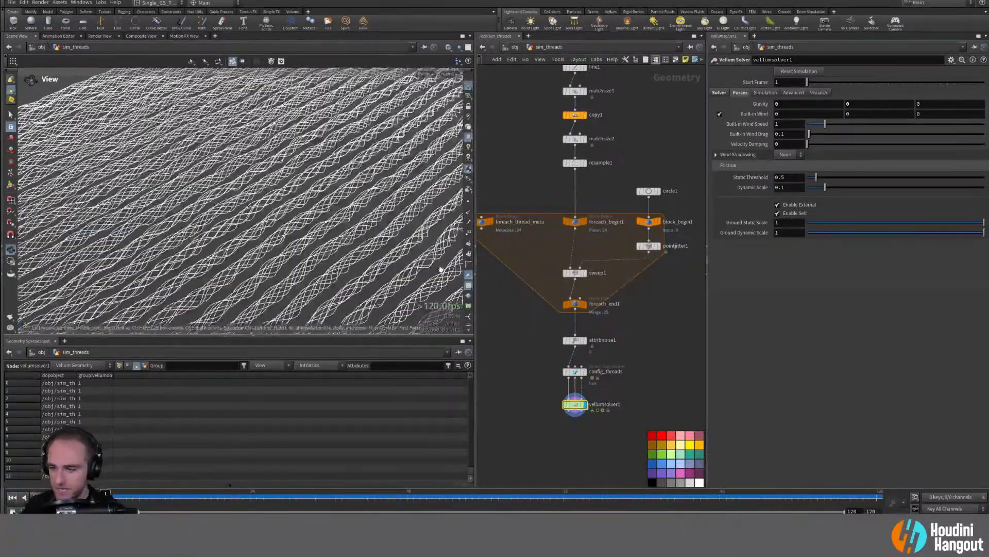
Step: Display attribnoise1's output and set circle1's uniform scale to 0.6
double_click(576, 303)
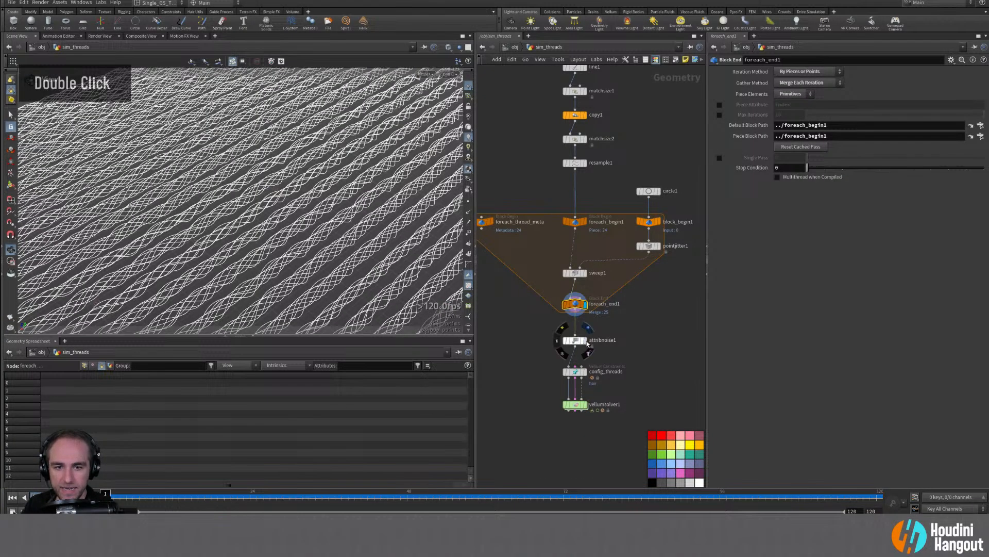
double_click(587, 342)
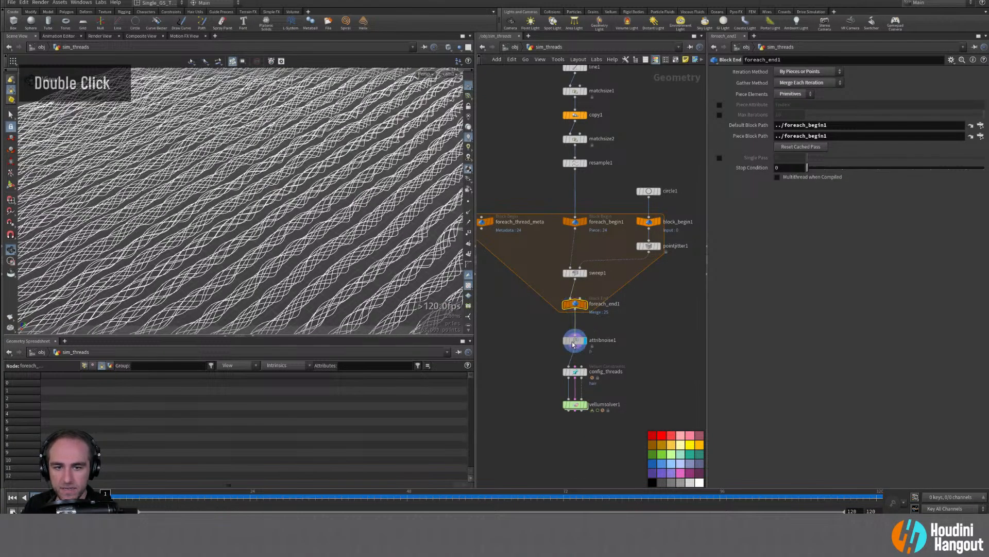
left_click(650, 190)
left_click(789, 124)
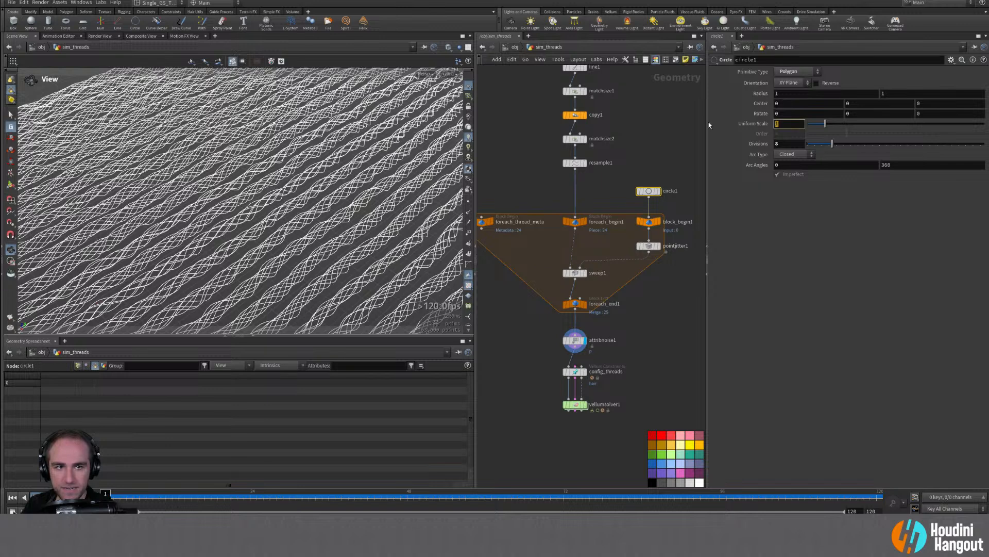
type("0.5")
key("Return")
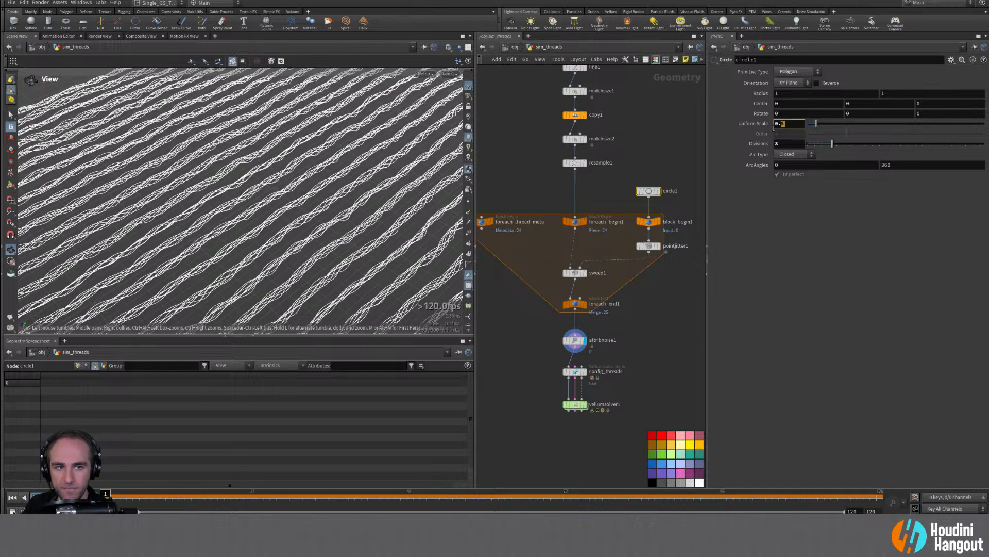
type("6")
key("Return")
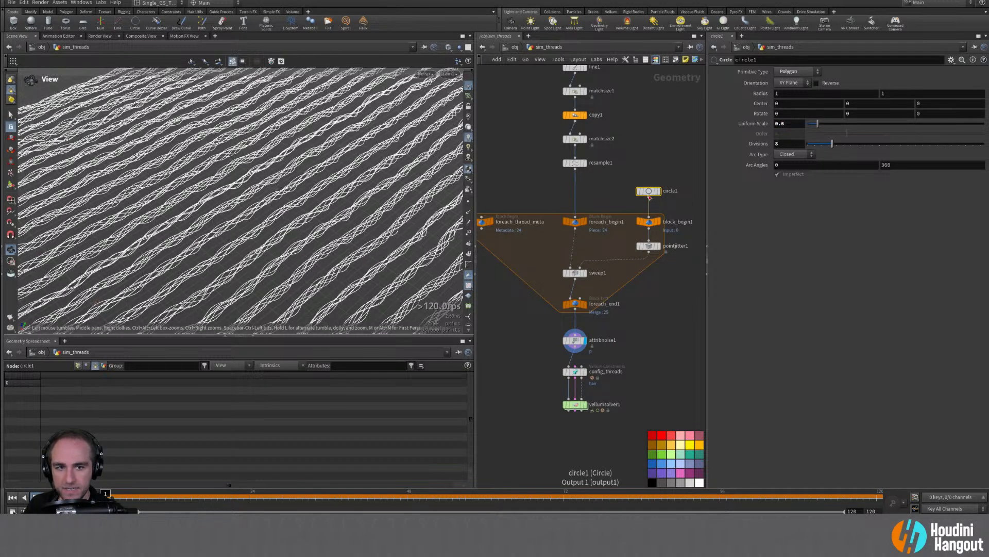
Step: Set circle1's divisions to 12 and its uniform scale to 0.75
double_click(780, 143)
type("12")
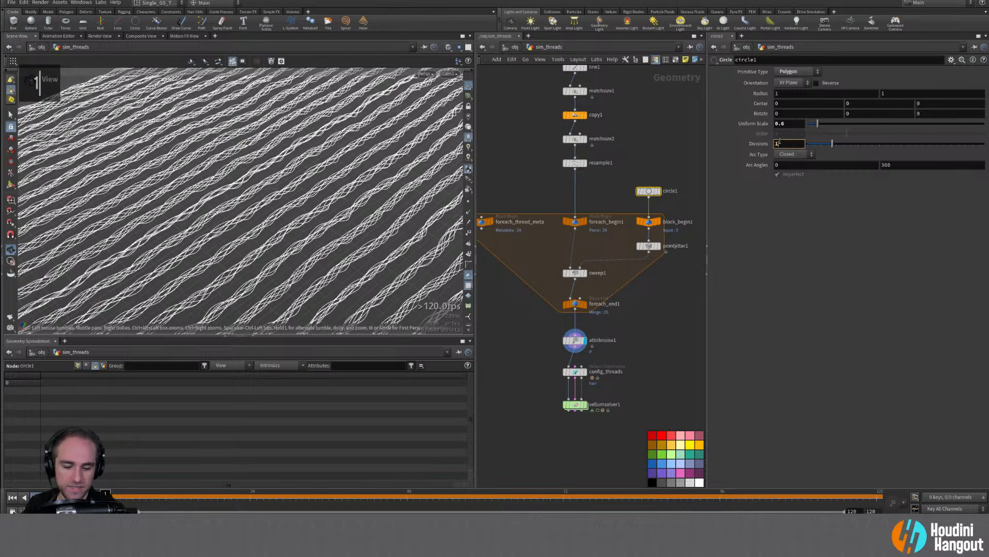
key("Return")
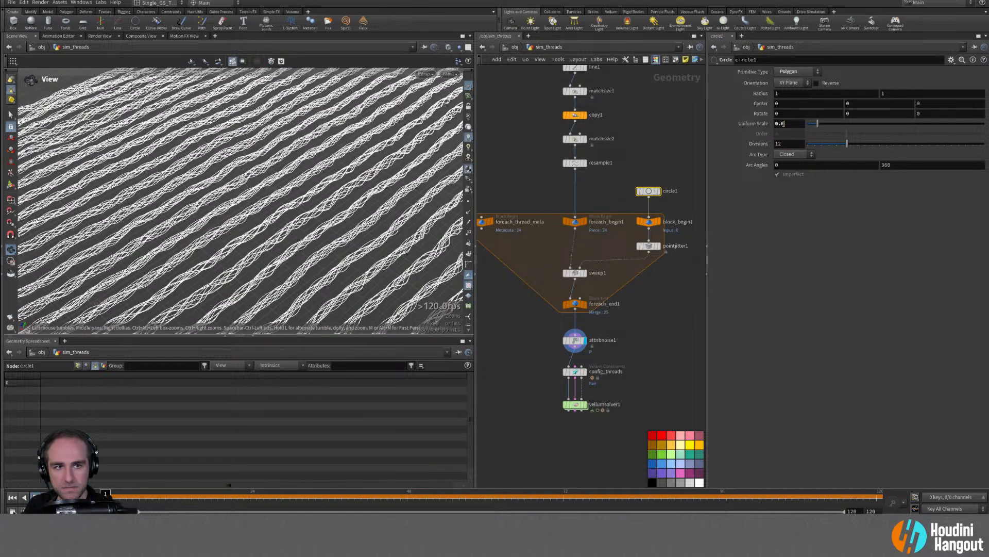
left_click(782, 124)
type("0.15")
key("Return")
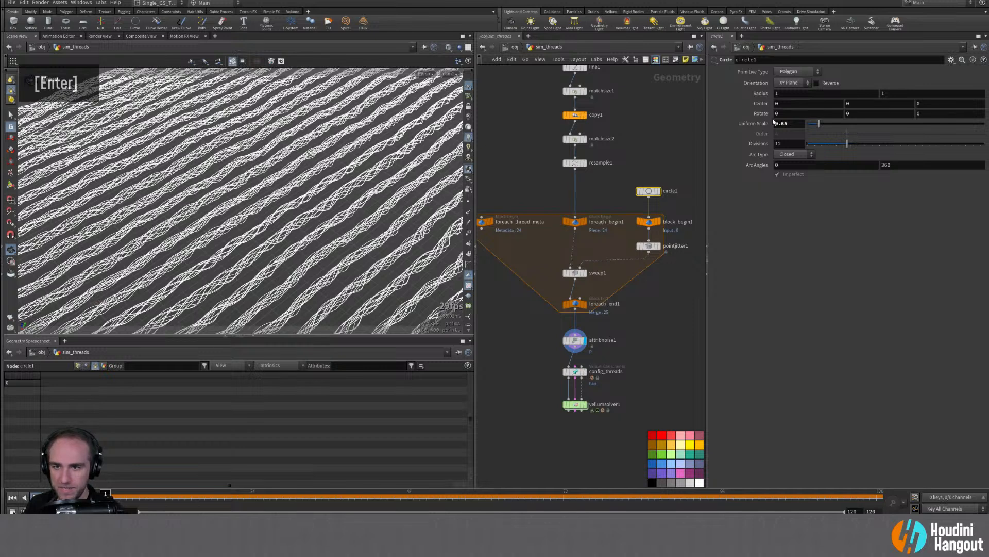
type("75")
key("Return")
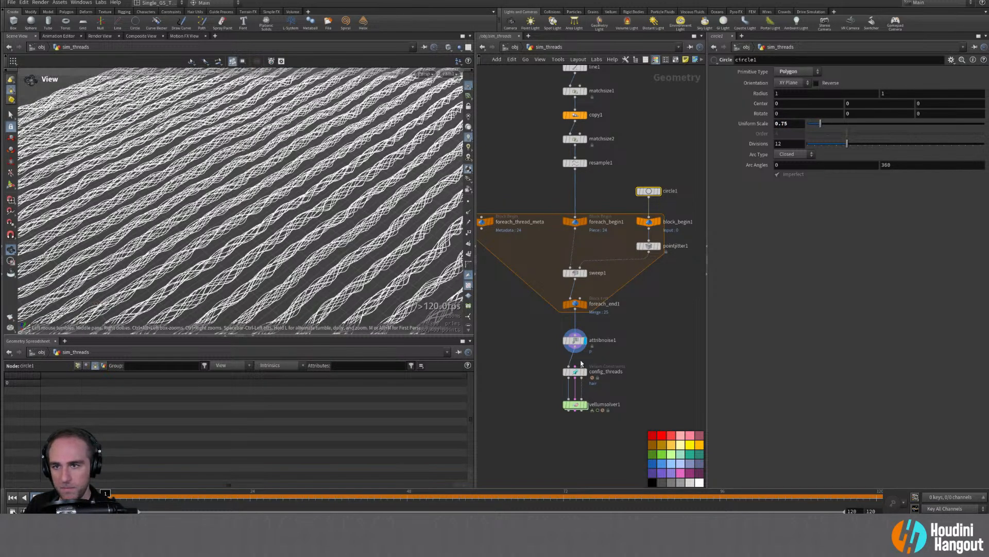
Step: Play the simulation with vellumsolver1 displayed, and set resample1's maximum segment length to 0.25
left_click(584, 404)
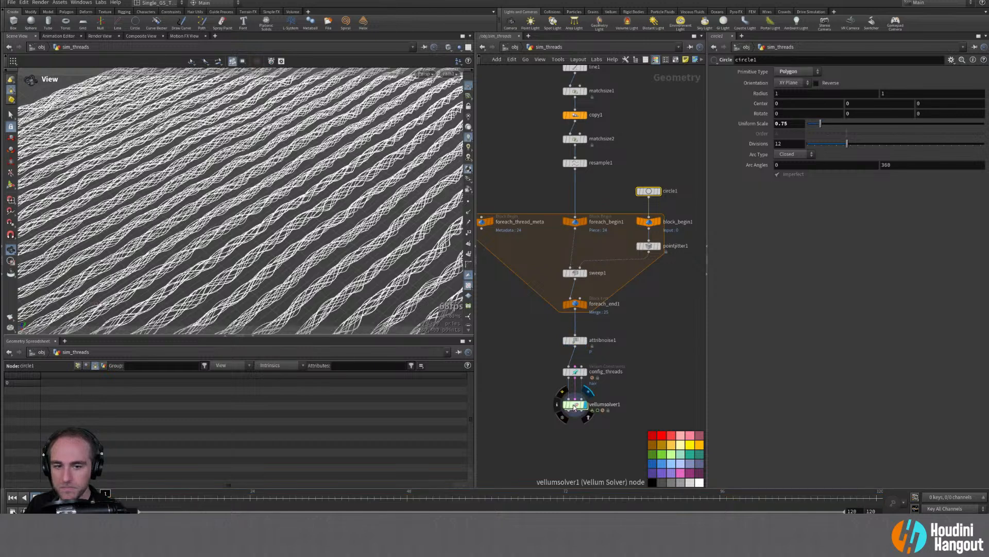
key("Up")
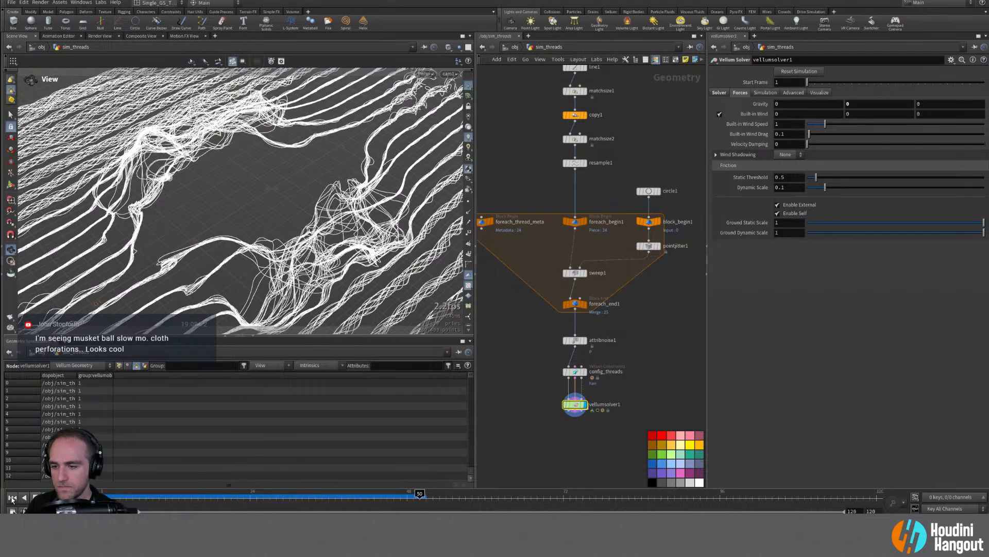
left_click(574, 163)
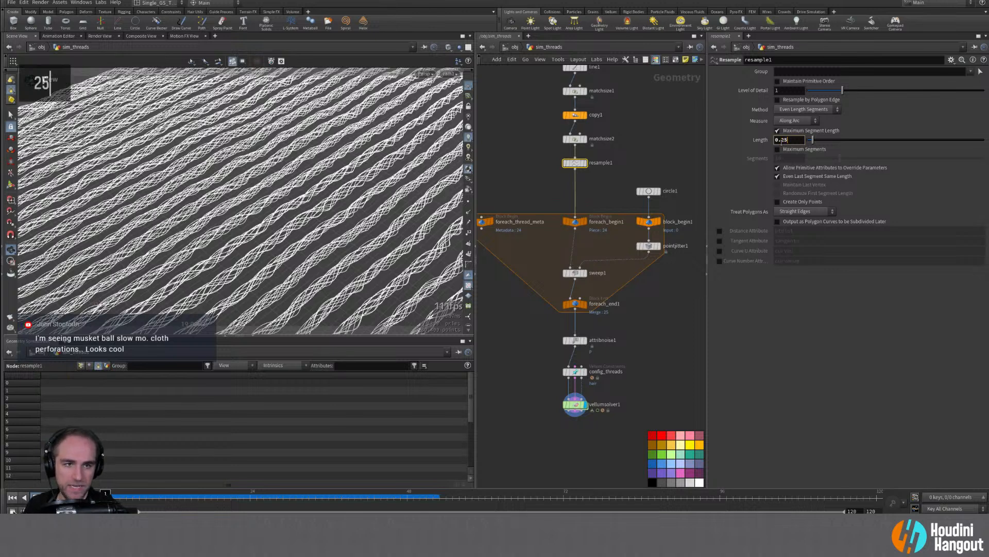
left_click(469, 203)
left_click(470, 202)
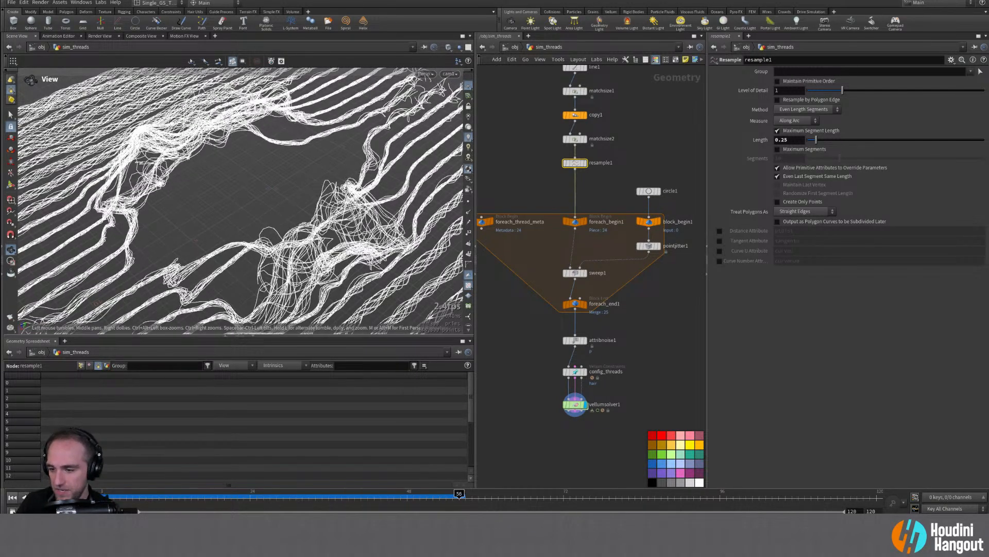
Step: Return to the first frame and record a new flipbook of the thread simulation alongside the existing ones in MPlay
key("ctrl+Up")
key("alt+Tab")
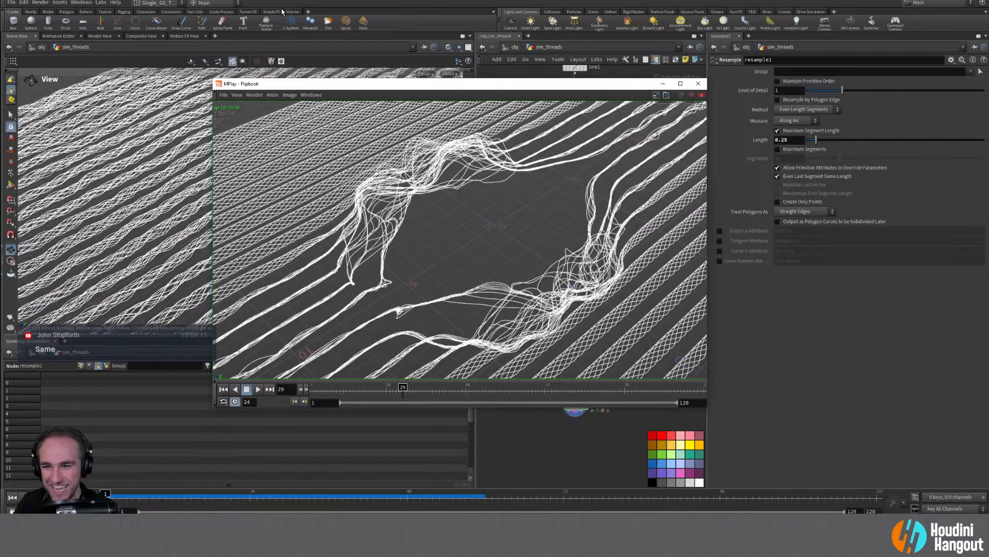
left_click(11, 320)
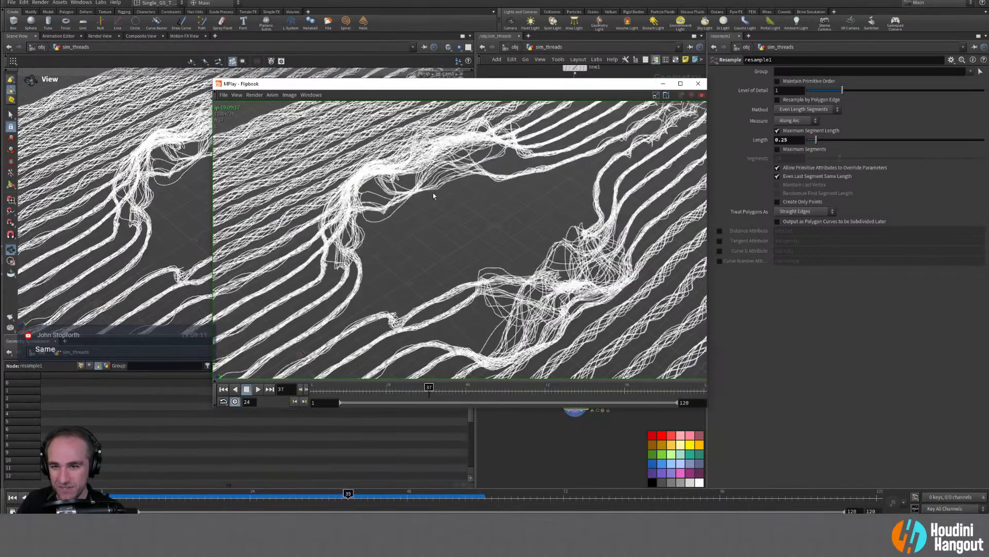
Step: Open MPlay's sequence list, switch between the second and third flipbooks to compare the tearing, and play back the newest one
left_click(311, 95)
left_click(320, 125)
left_click_drag(303, 83, 727, 29)
left_click(580, 61)
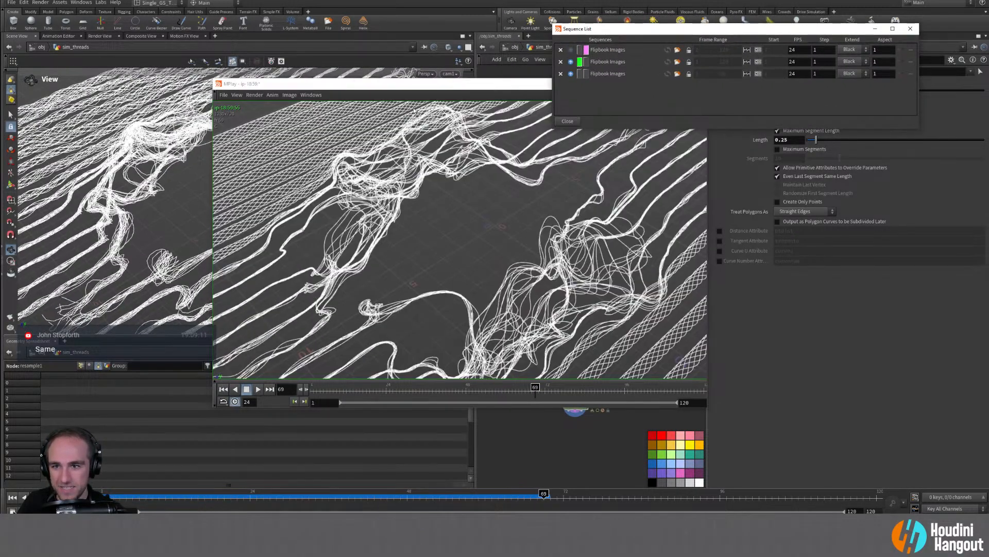
left_click(580, 74)
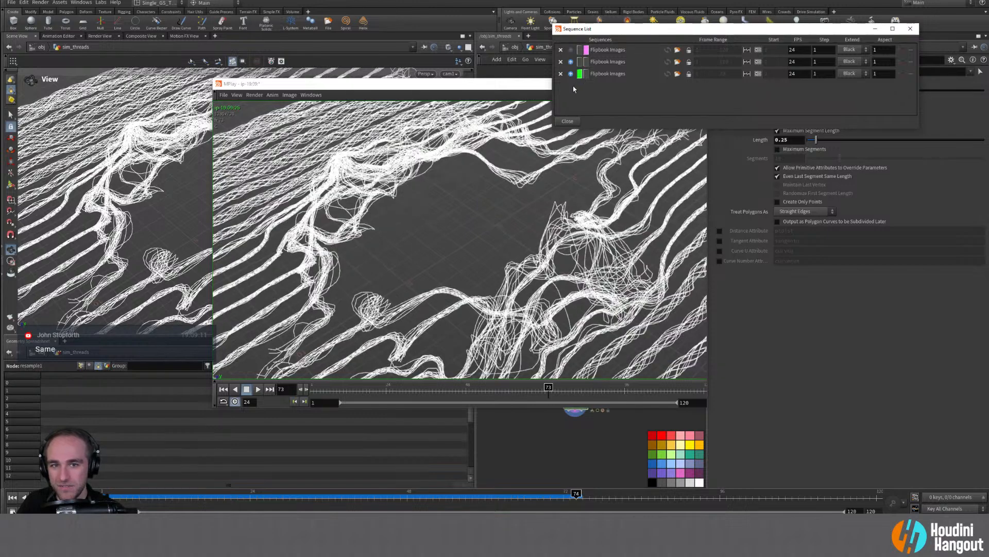
left_click(580, 62)
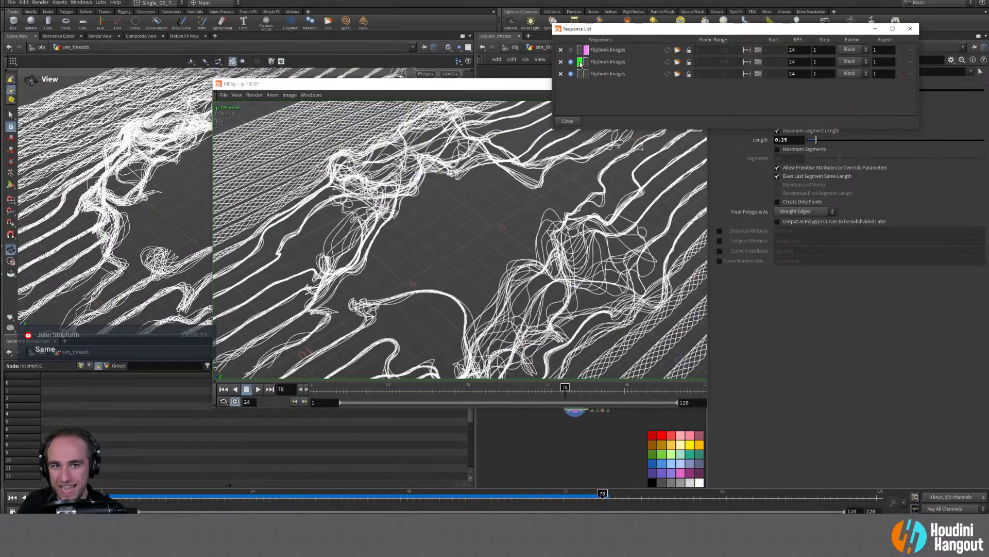
left_click(579, 74)
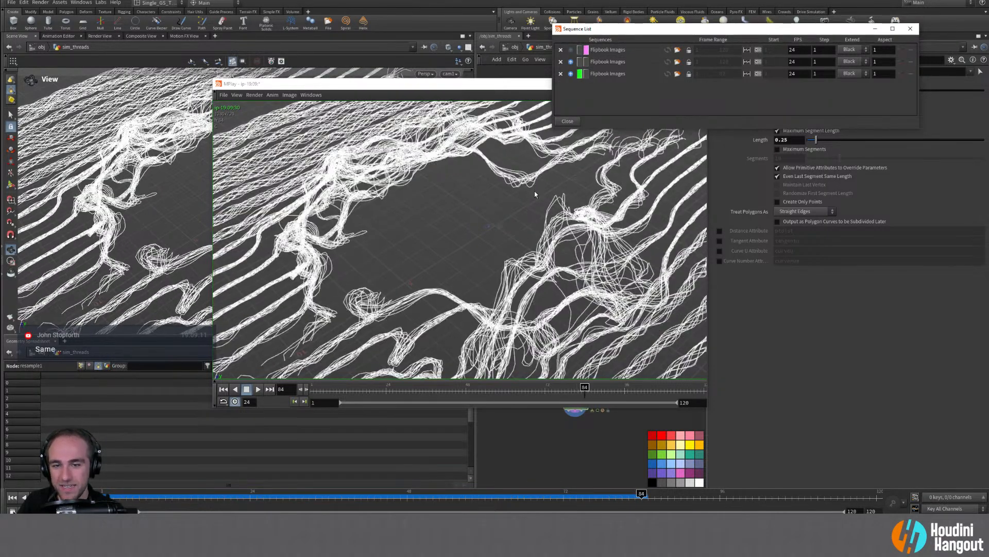
left_click(580, 62)
left_click(579, 75)
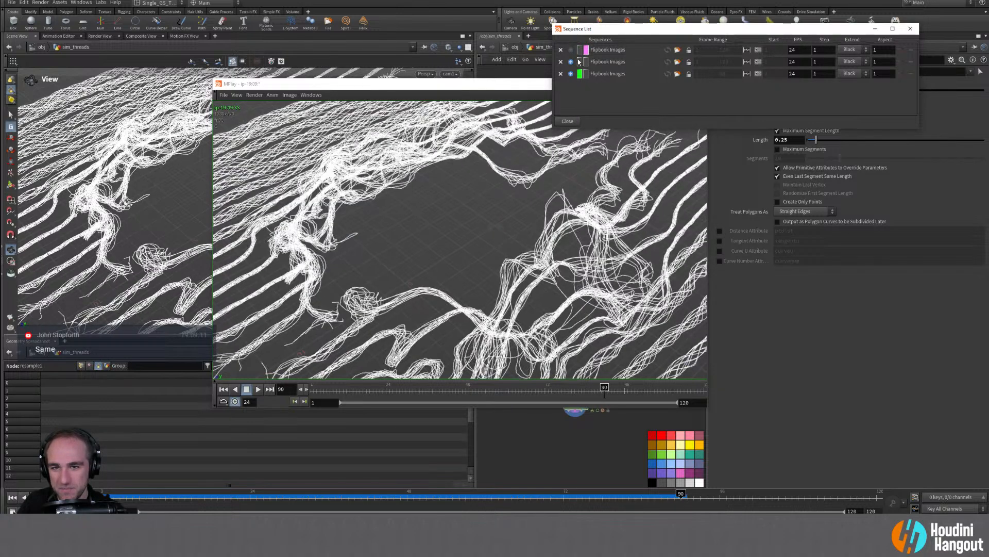
left_click(579, 62)
left_click(579, 75)
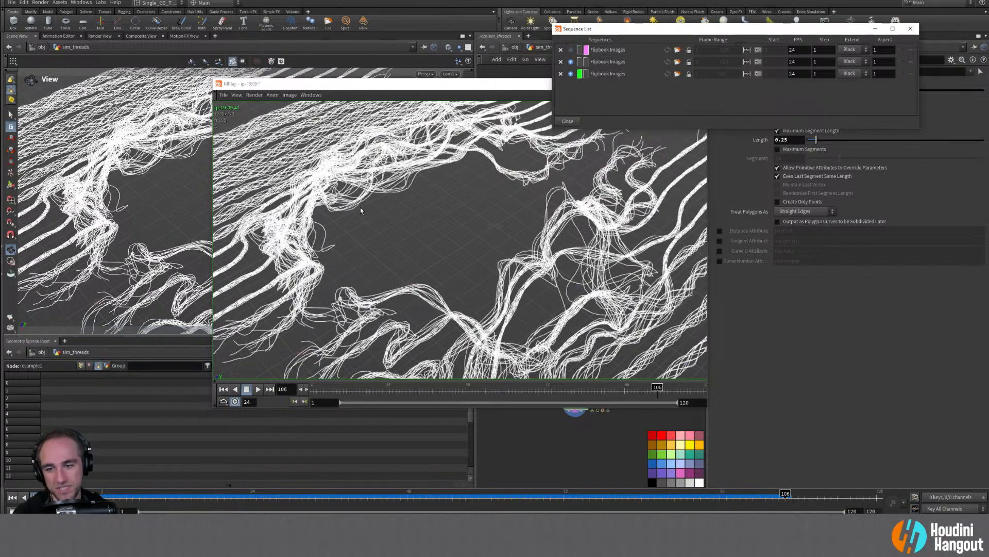
left_click(258, 389)
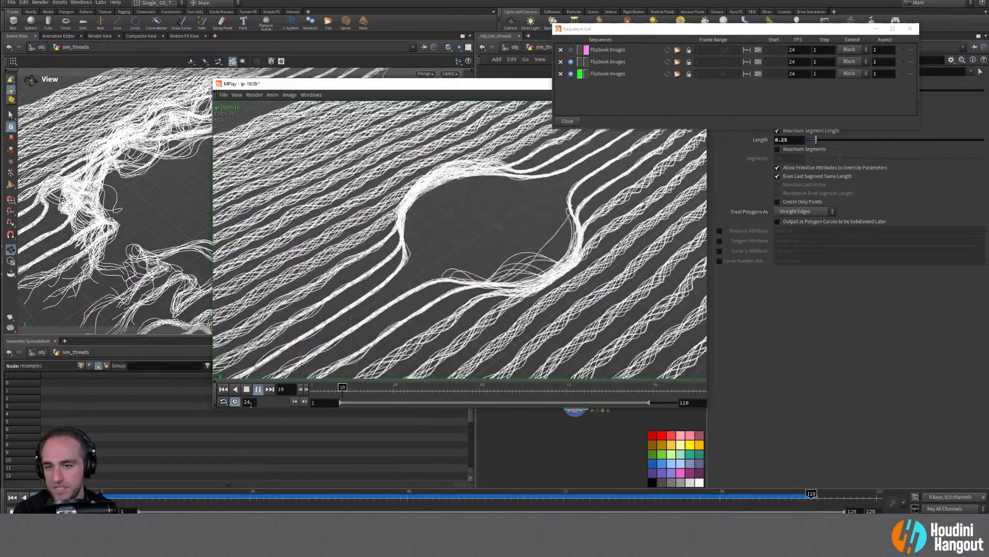
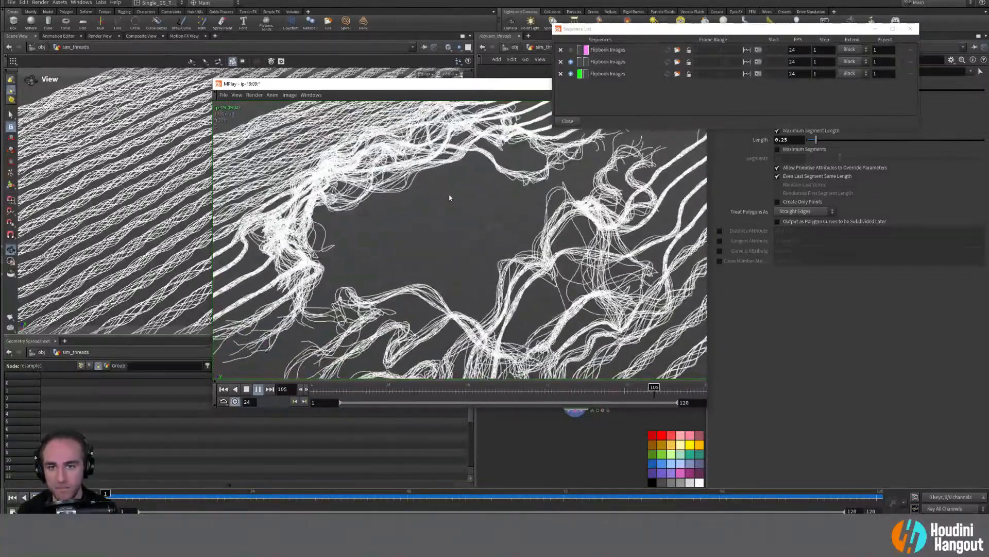
left_click(248, 390)
Step: Add a Vellum Post-Process node after vellumsolver1 in the sim_threads network and display its output
left_click(539, 460)
middle_click_drag(539, 400, 539, 355)
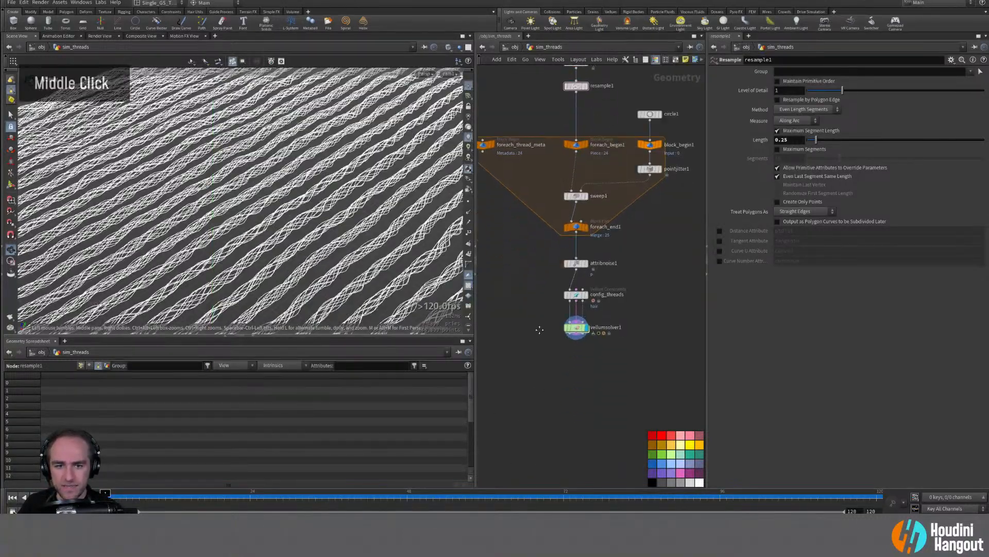
key("Tab")
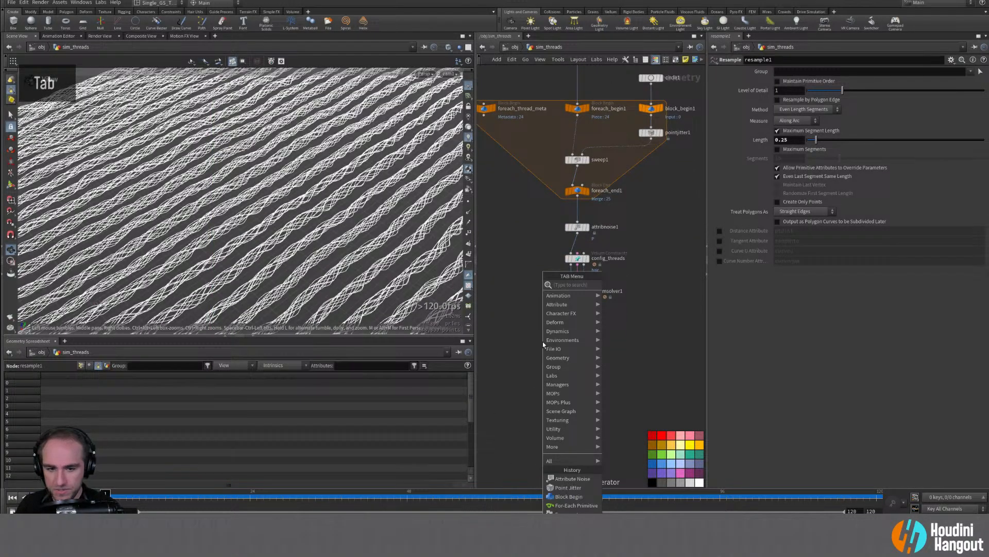
type("vell")
type("um sol")
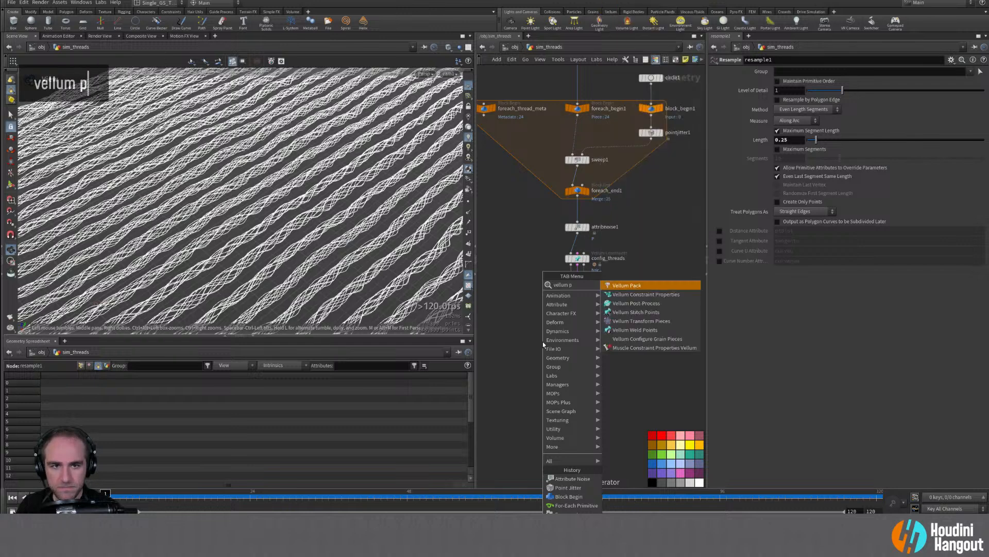
key("Return")
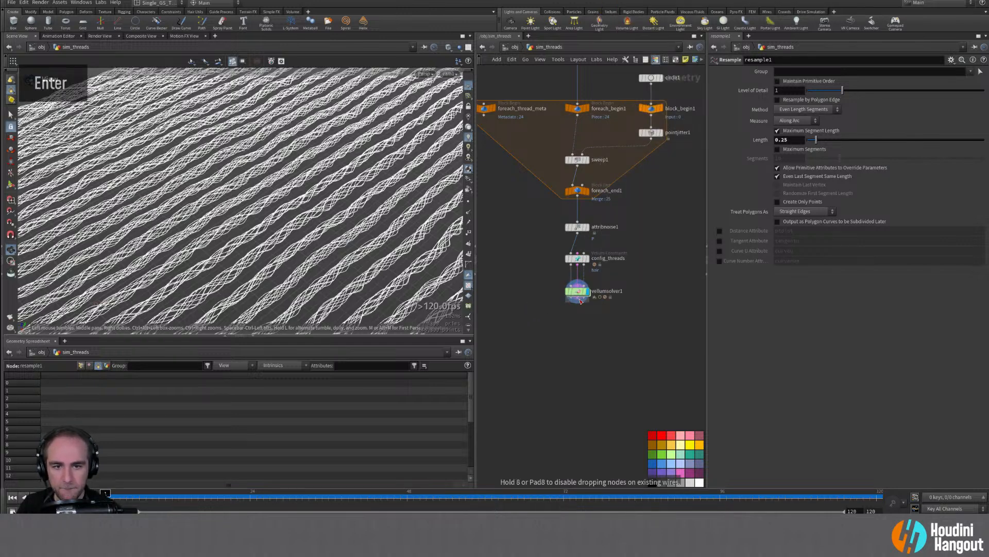
left_click(577, 316)
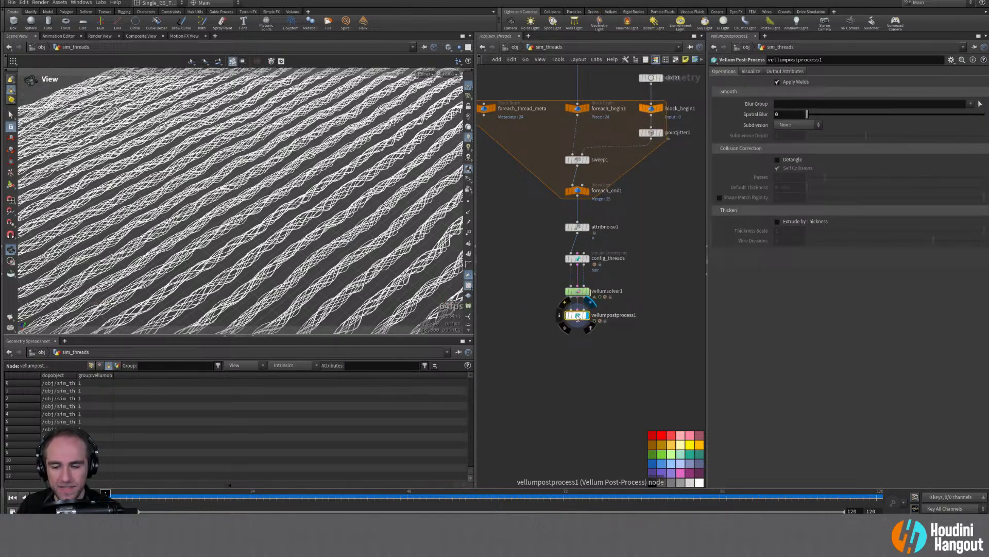
Step: Set vellumpostprocess1's subdivision to Catmull-Clark and inspect the torn threads up close with their points shown
right_click_drag(378, 185, 423, 186, "alt")
right_click_drag(238, 220, 243, 221, "alt")
left_click_drag(242, 221, 299, 206, "alt")
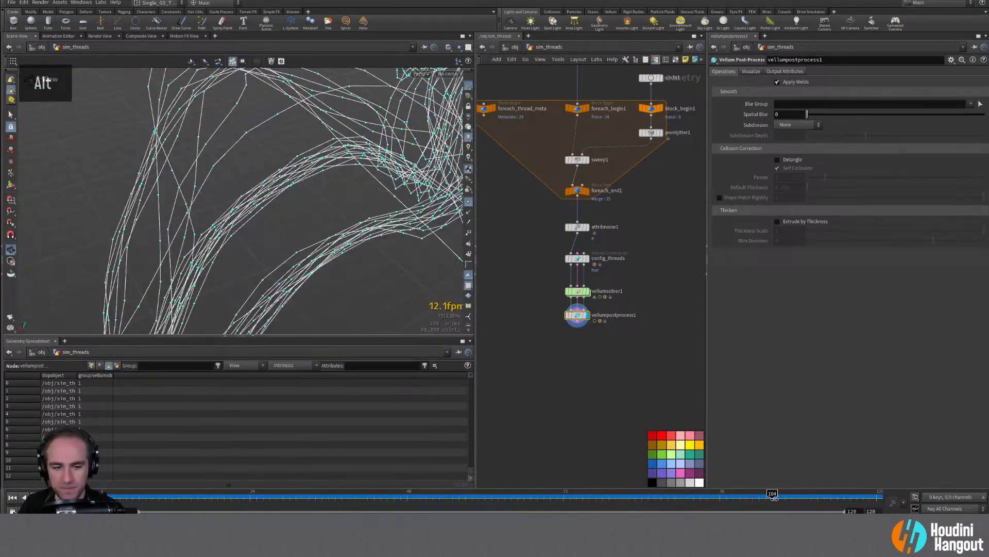
right_click_drag(373, 245, 336, 192, "alt")
left_click_drag(336, 191, 407, 160, "alt")
right_click_drag(407, 160, 421, 153, "alt")
left_click_drag(421, 153, 379, 164, "alt")
middle_click_drag(379, 164, 337, 174, "alt")
right_click_drag(337, 174, 295, 186, "alt")
left_click_drag(296, 186, 254, 196, "alt")
middle_click_drag(254, 196, 178, 269, "alt")
middle_click_drag(225, 211, 458, 155, "alt")
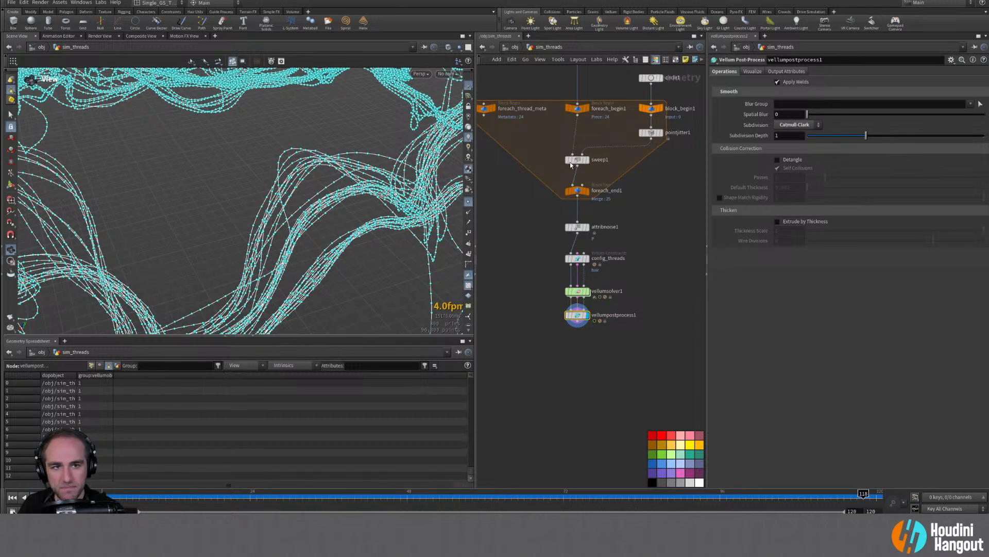
Step: Replay the subdivided threads from the first frame and hide the point markers in the viewport
left_click_drag(290, 182, 242, 175, "alt")
left_click_drag(245, 503, 107, 502)
key("Up")
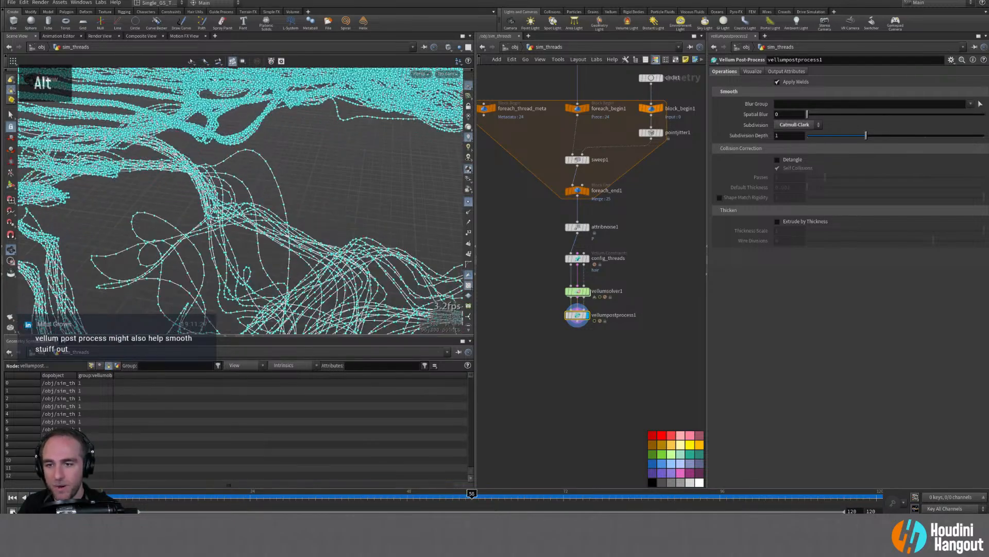
mouse_move(297, 225)
left_mouse_down("alt")
mouse_move(257, 230)
mouse_move(330, 222)
mouse_move(304, 226)
left_mouse_up("alt")
left_click(468, 202)
Step: Compare the torn threads up close with vellumpostprocess1 bypassed and active
right_click_drag(289, 207, 330, 232, "alt")
left_click_drag(288, 232, 345, 256, "alt")
left_click(567, 316)
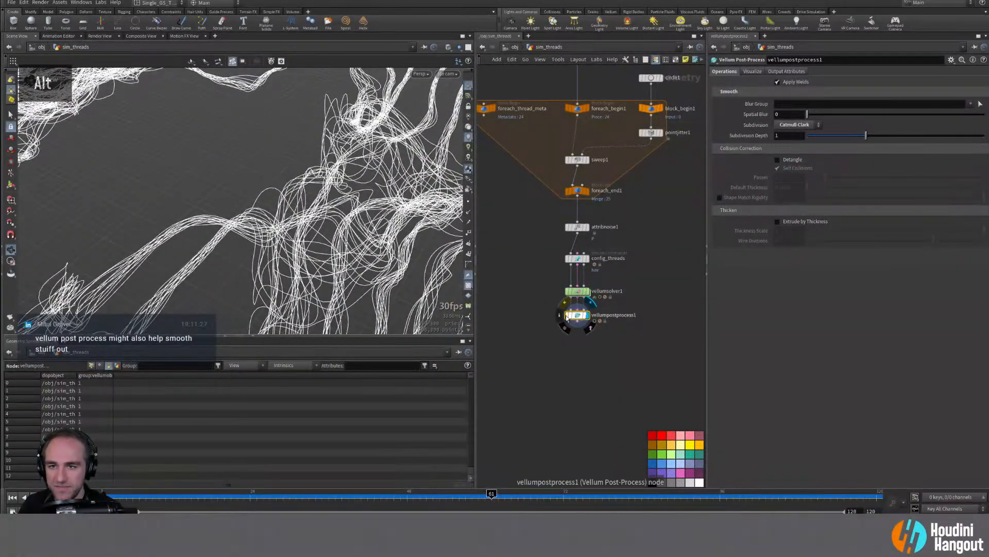
double_click(568, 317)
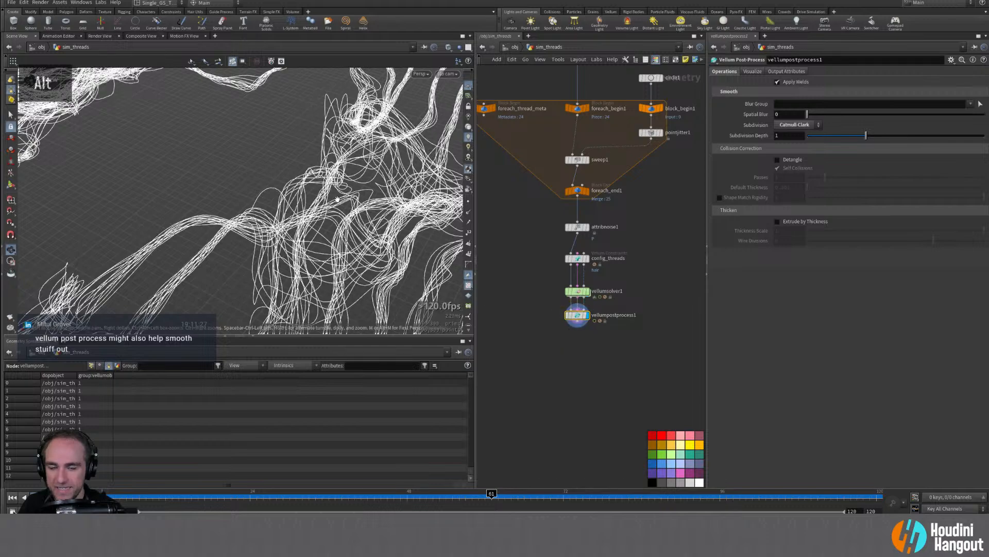
Step: Enable Detangle in vellumpostprocess1's collision correction settings
left_click_drag(268, 207, 301, 190, "alt")
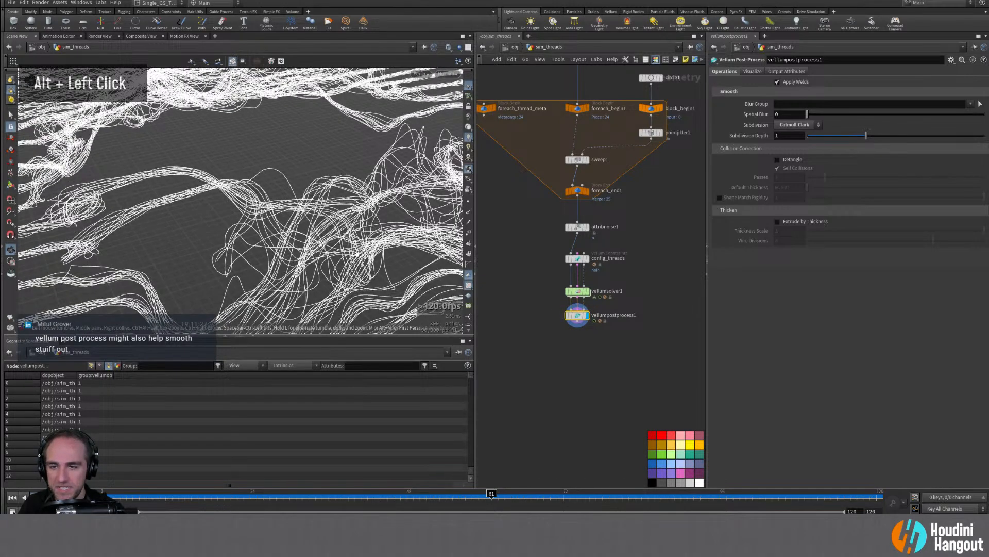
left_click(778, 160)
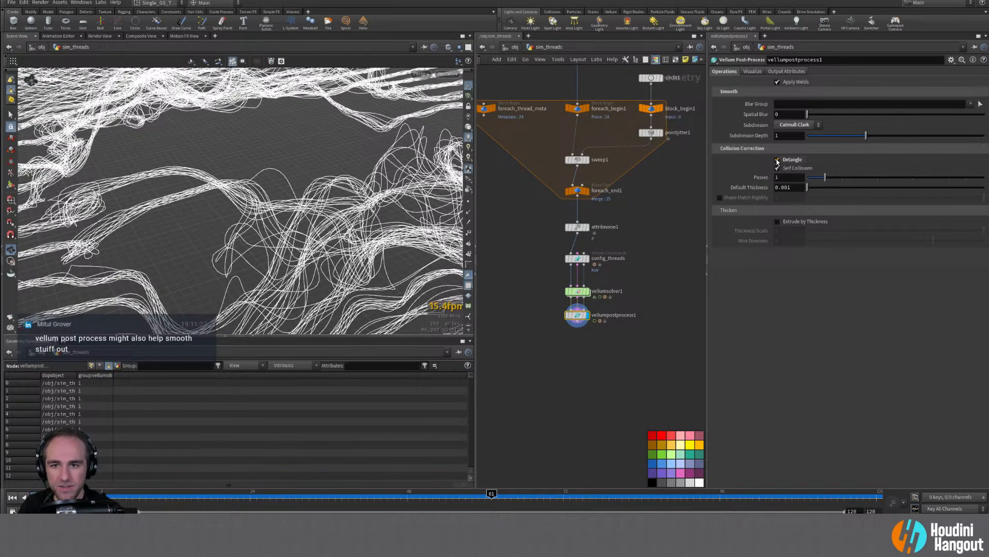
Step: Inspect the detangled threads up close and replay the simulation from the first frame
left_click_drag(330, 206, 371, 198, "alt")
right_click_drag(371, 198, 399, 203, "alt")
left_click_drag(400, 202, 356, 230, "alt")
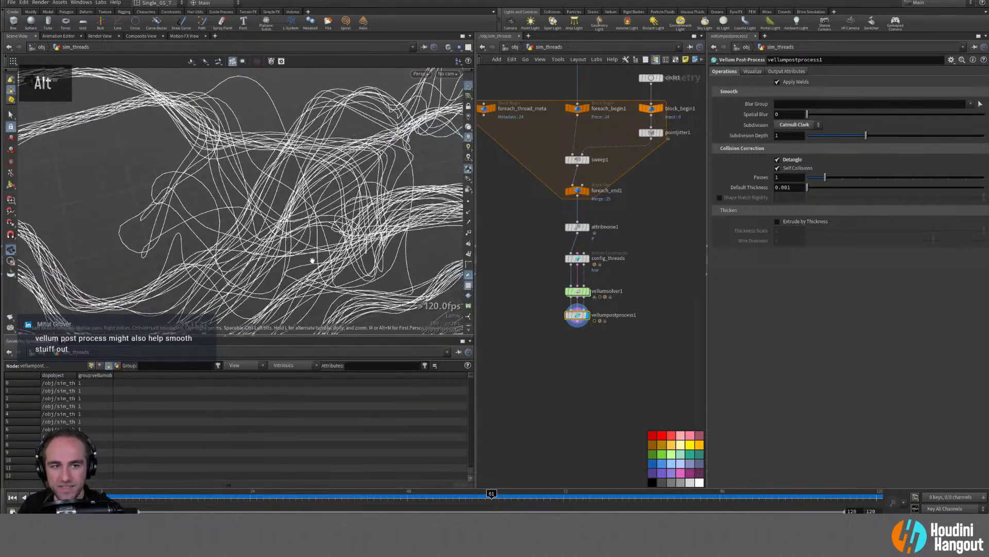
left_click(12, 497)
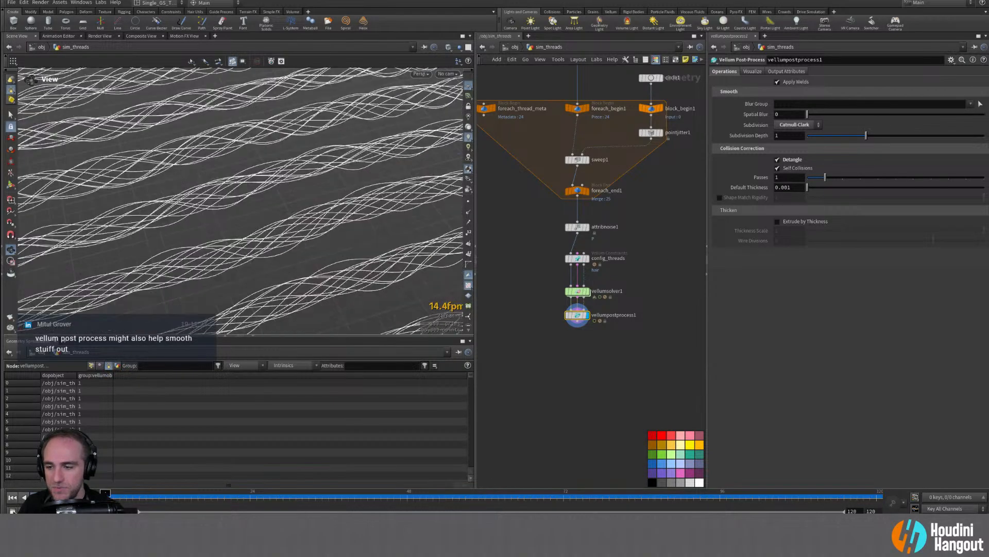
right_click_drag(354, 242, 320, 242, "alt")
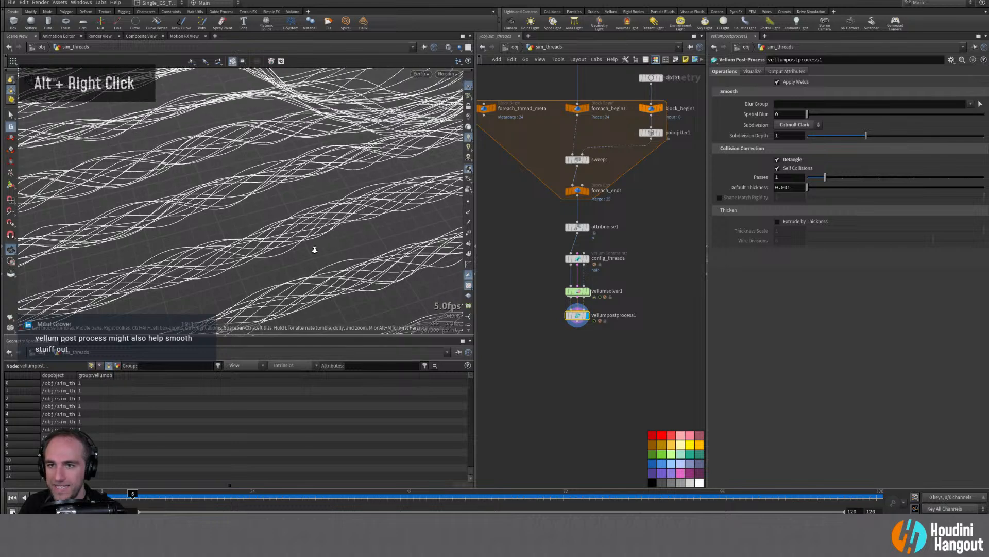
middle_click_drag(209, 287, 200, 228, "alt")
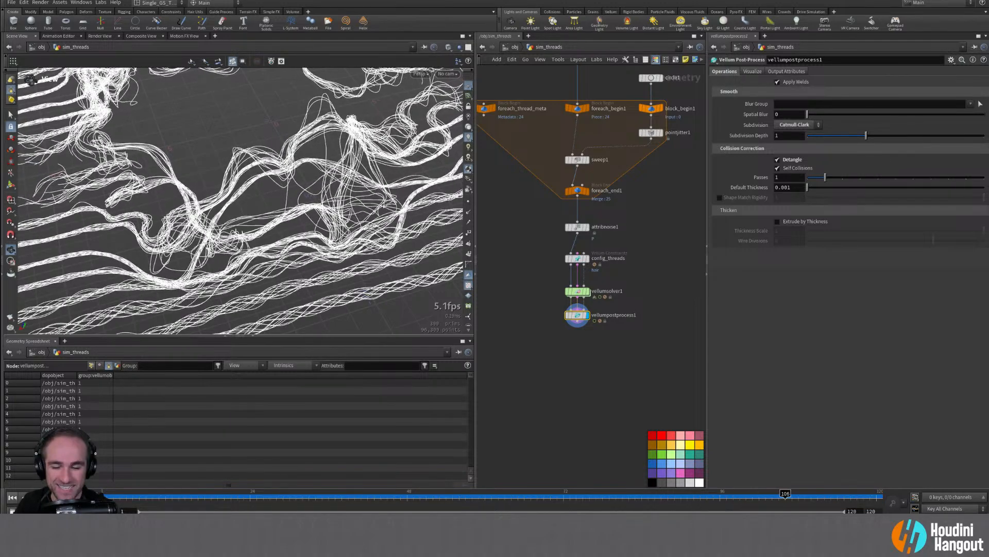
Step: Examine the torn yarn ends and the hole's edges from several angles near the end of the simulation
left_click_drag(232, 201, 268, 206, "alt")
middle_click_drag(267, 206, 261, 223, "alt")
left_click_drag(261, 222, 237, 207, "alt")
middle_click_drag(236, 207, 245, 204, "alt")
right_click_drag(245, 204, 278, 217, "alt")
left_click_drag(278, 216, 222, 196, "alt")
right_click_drag(222, 196, 206, 206, "alt")
left_click_drag(206, 207, 400, 186, "alt")
right_click_drag(400, 186, 309, 191, "alt")
left_click_drag(310, 191, 206, 178, "alt")
right_click_drag(206, 178, 178, 195, "alt")
left_click_drag(178, 195, 167, 242, "alt")
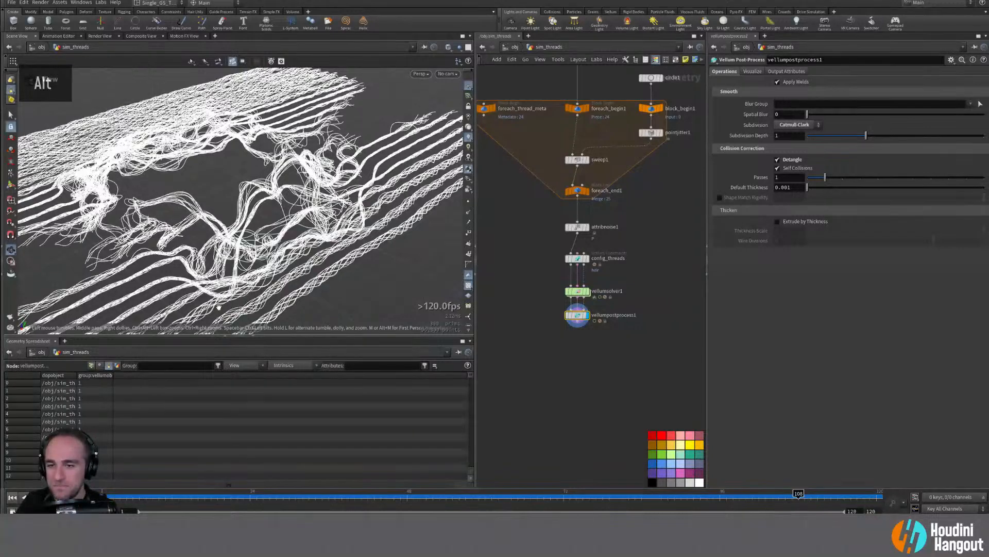
Step: Switch to the INSYDIUM Trailer in the browser, replay its fabric shot from about 0:19, and return to Houdini
key("alt+Tab")
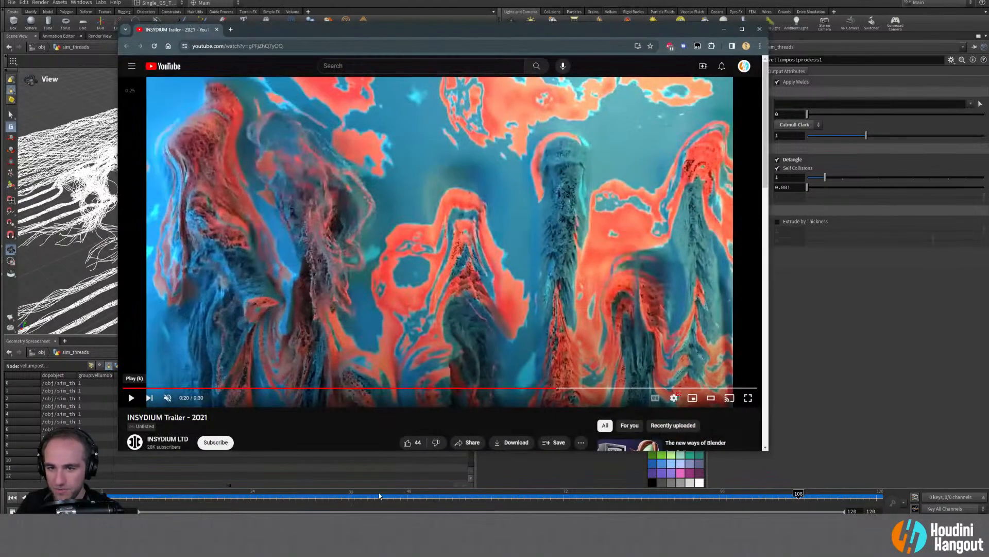
left_click_drag(552, 390, 524, 391)
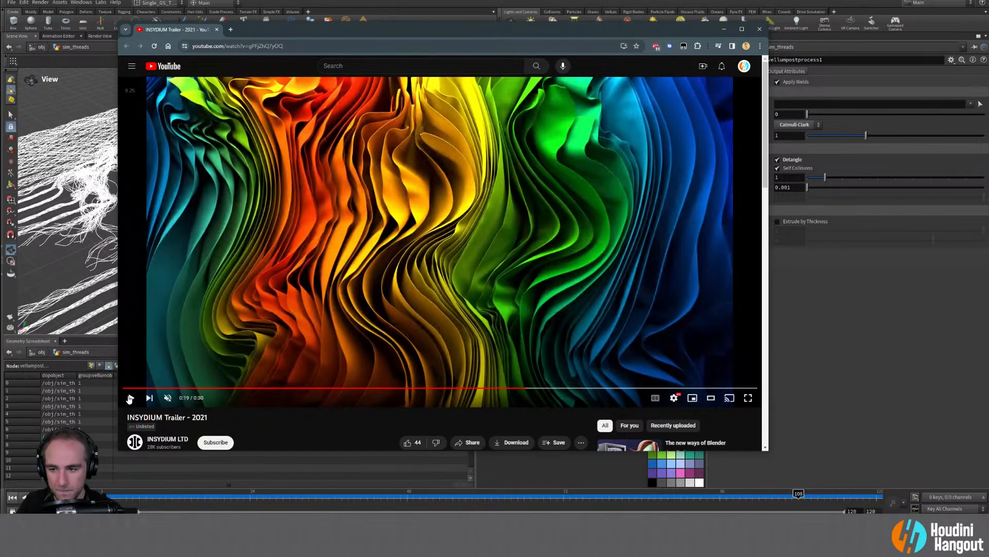
left_click(131, 398)
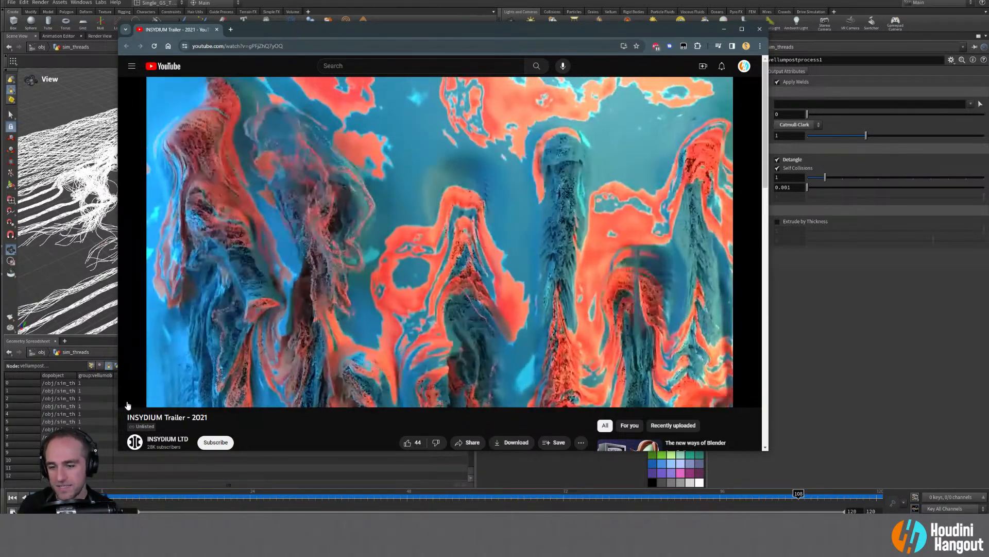
mouse_move(137, 395)
key("alt+Tab")
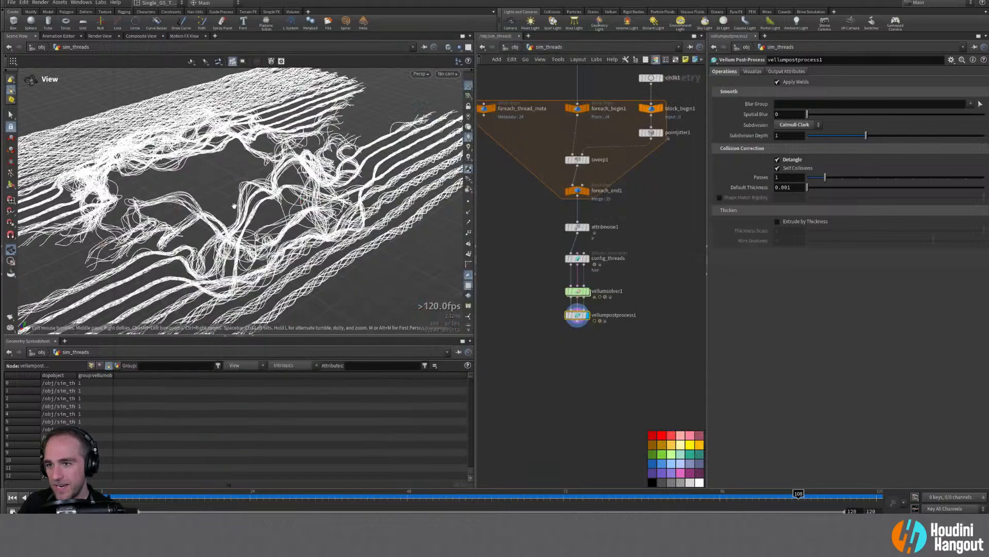
Step: Return the simulation to the first frame and check vellumpostprocess1's point attributes and output attribute options
left_click_drag(119, 498, 537, 497)
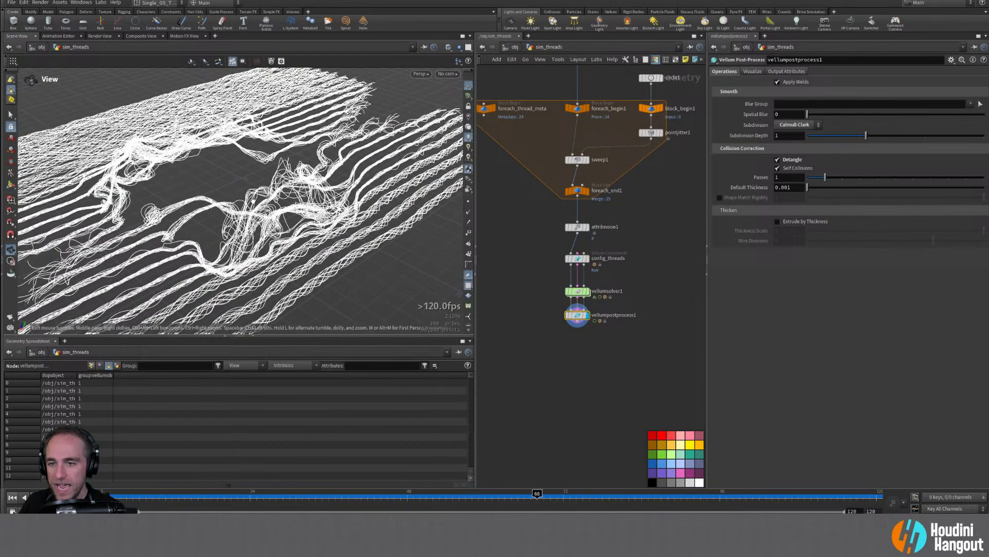
left_click(12, 497)
left_click(92, 365)
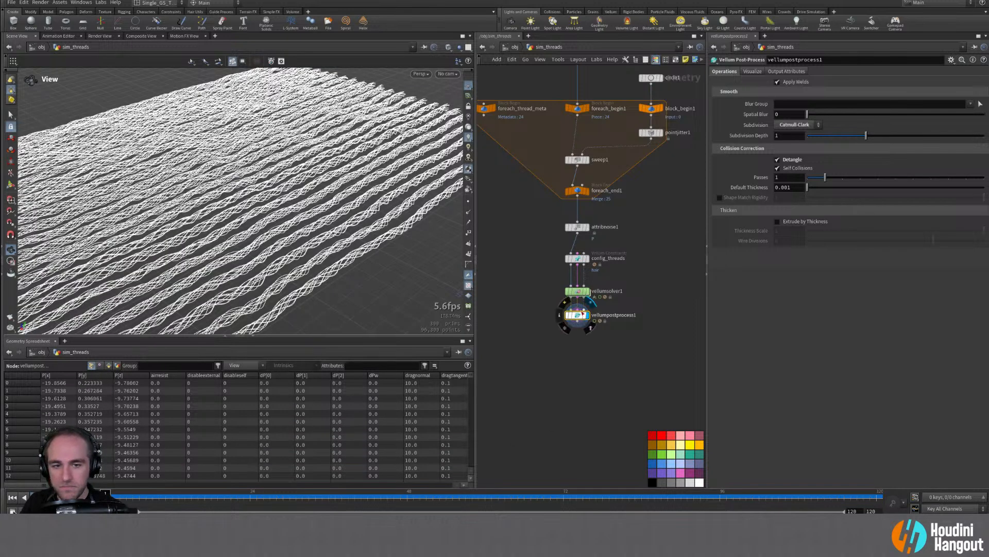
left_click_drag(577, 315, 577, 320)
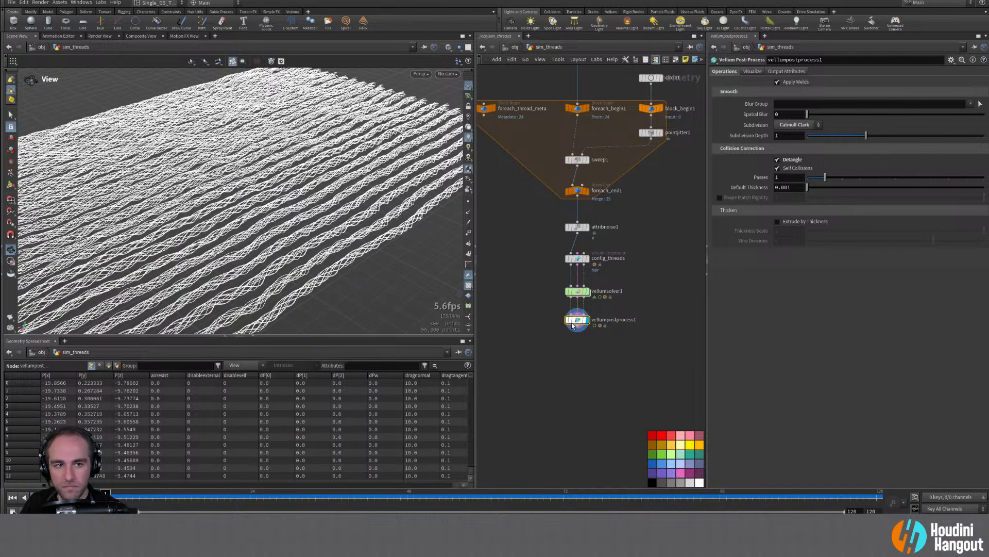
left_click(776, 72)
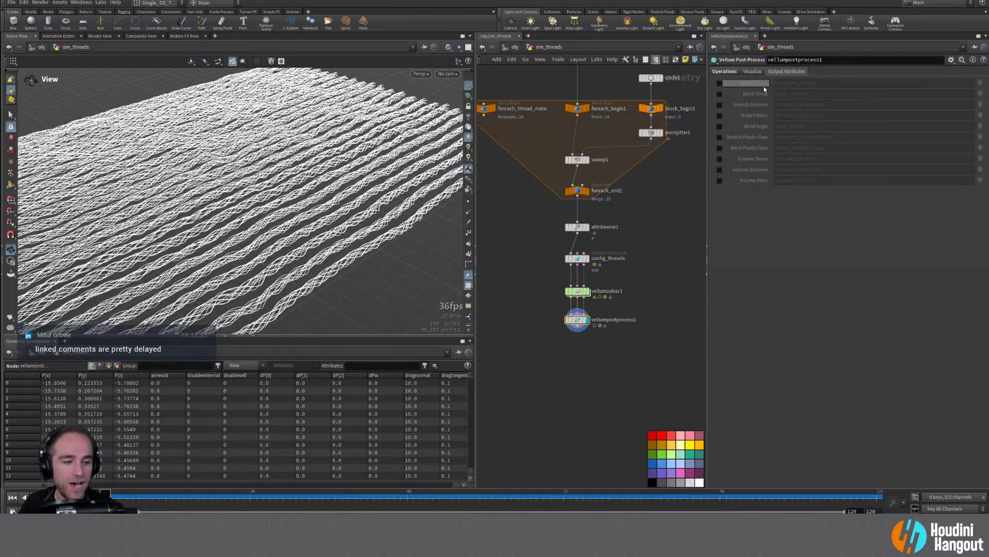
Step: Filter the point attributes in the geometry spreadsheet by pscale
right_click_drag(277, 235, 269, 242, "alt")
left_click_drag(269, 241, 269, 247, "alt")
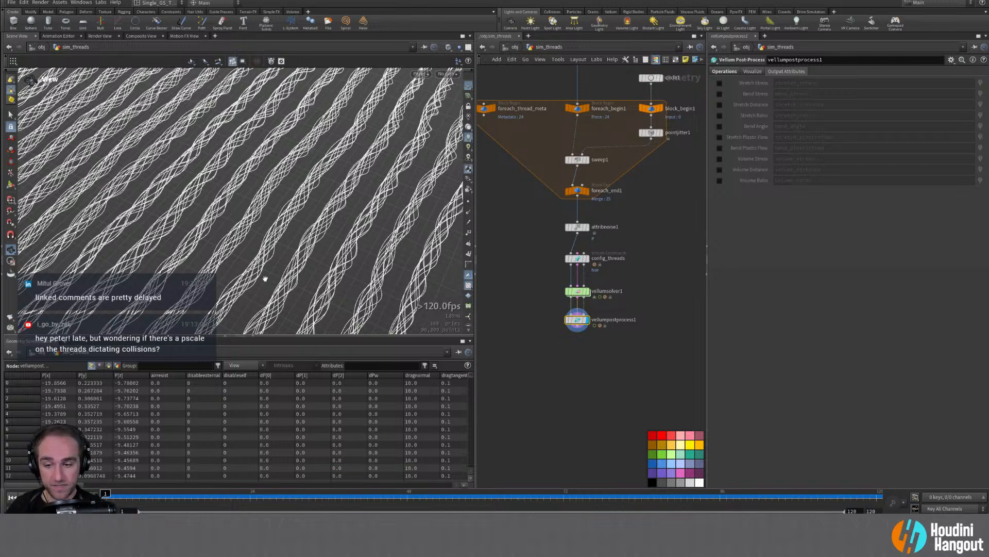
left_click(393, 367)
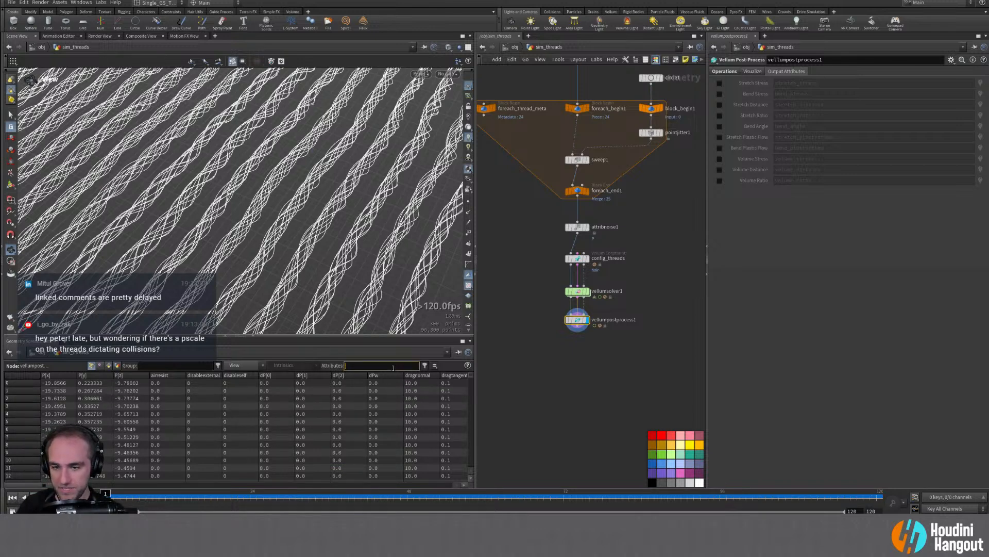
type("pscale")
key("Return")
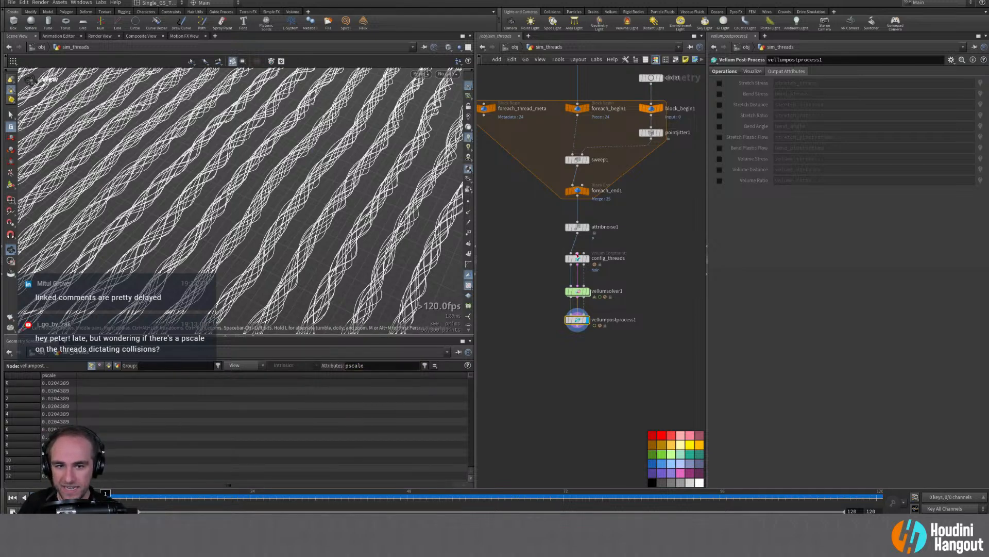
Step: Display config_threads and enable Visualize Thickness to inspect the collision thickness of the strands
double_click(580, 254)
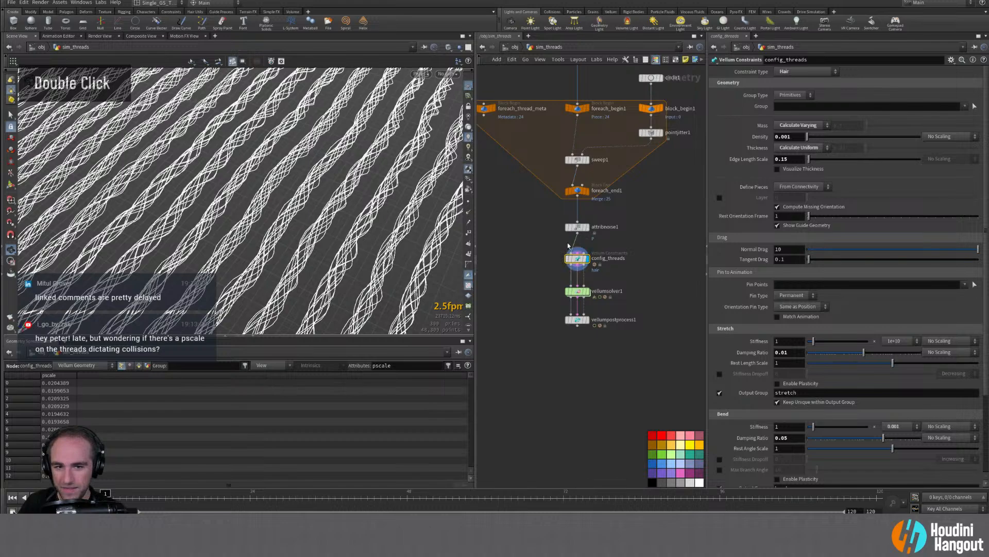
right_click_drag(319, 221, 335, 247, "alt")
left_click_drag(335, 247, 351, 299, "alt")
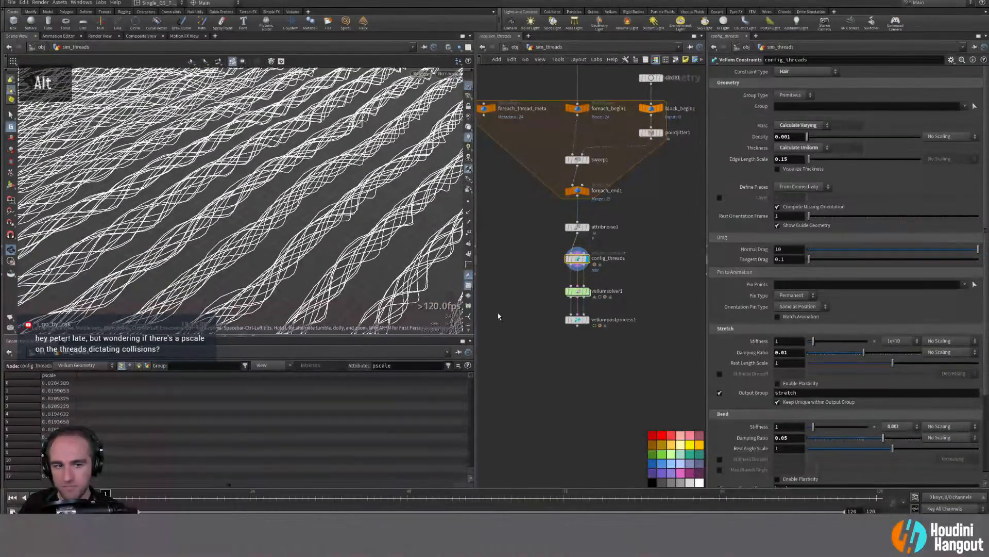
left_click(781, 169)
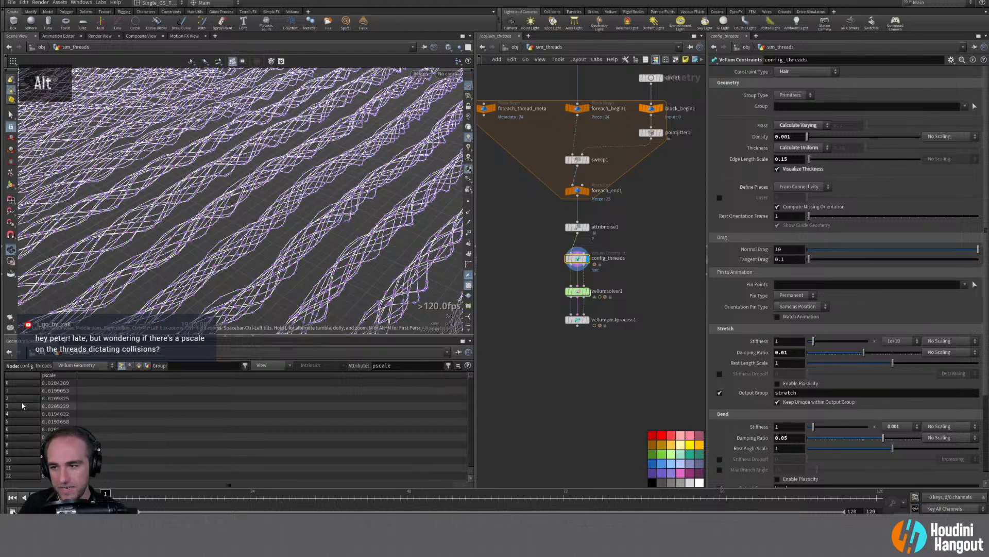
right_click_drag(382, 192, 354, 190, "alt")
left_click_drag(354, 190, 298, 203, "alt")
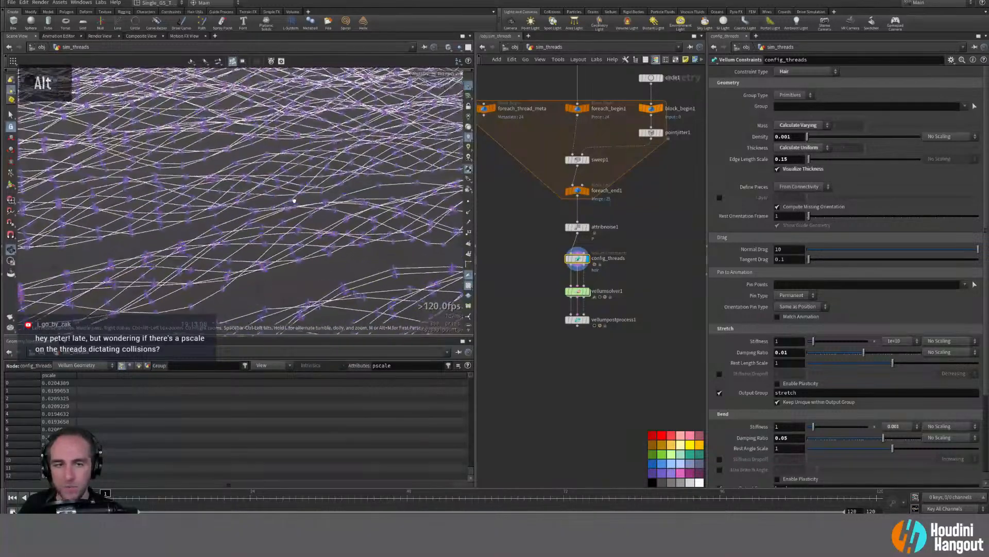
Step: Set config_threads' thickness Edge Length Scale to 0.25 and check the enlarged thickness guides
left_click_drag(811, 160, 812, 162)
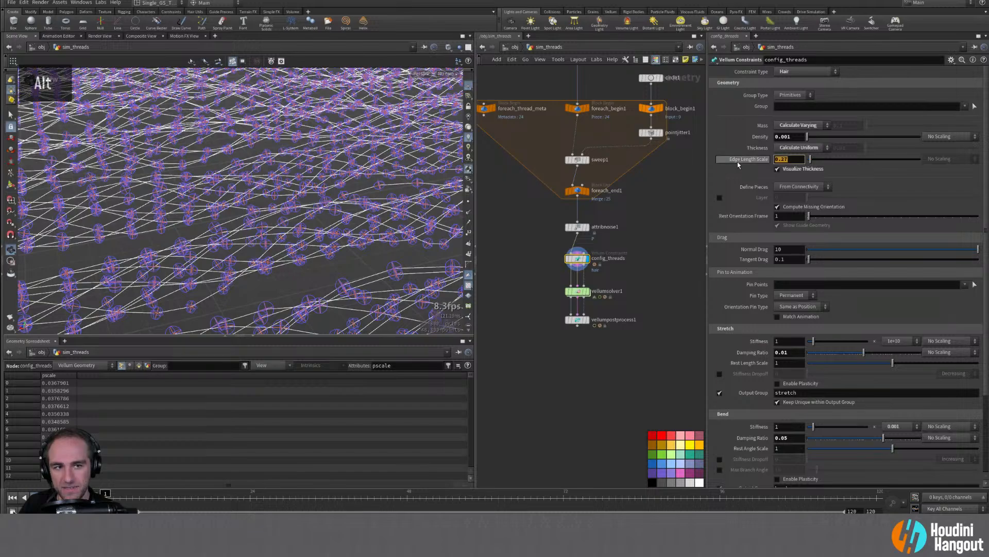
type("0.25")
key("Return")
mouse_move(287, 234)
left_mouse_down("alt")
mouse_move(346, 243)
mouse_move(409, 221)
mouse_move(397, 237)
mouse_move(326, 221)
mouse_move(305, 236)
left_mouse_up("alt")
right_click_drag(304, 236, 327, 210, "alt")
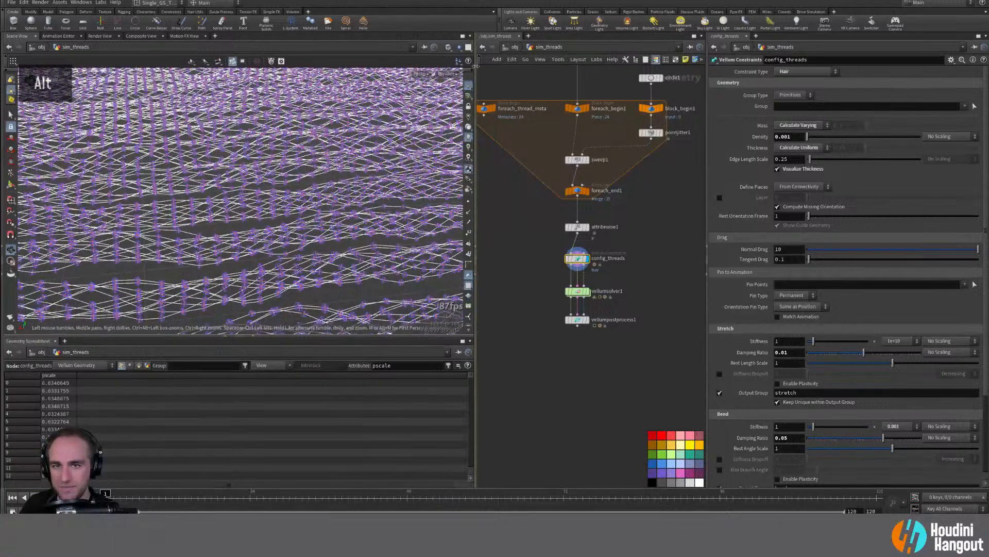
Step: Look through cam1 in the viewport and disable Visualize Thickness on config_threads
left_click(419, 76)
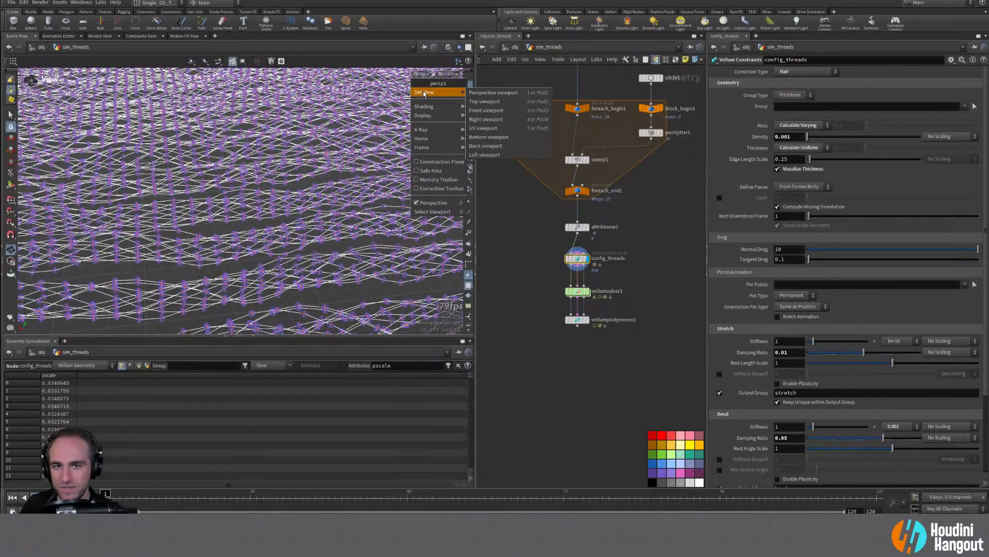
double_click(425, 92)
left_click(482, 115)
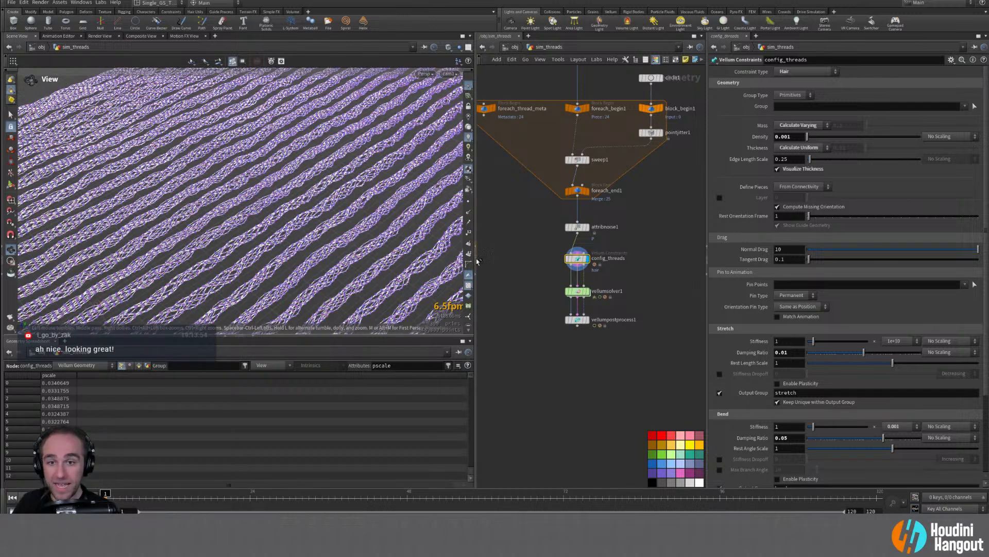
left_click(777, 169)
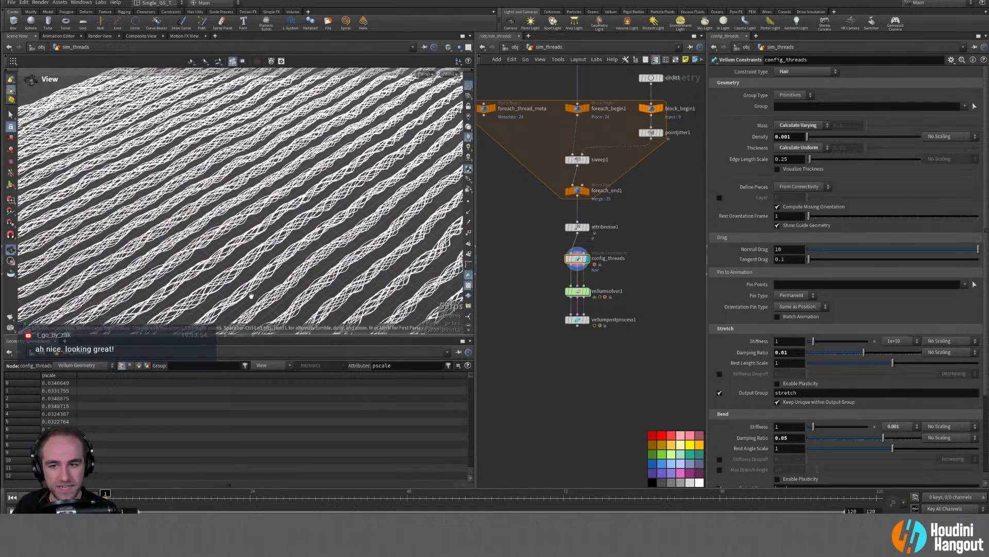
Step: Display vellumpostprocess1, compare its pscale with config_threads', and show its smoothing and collision operations
double_click(576, 320)
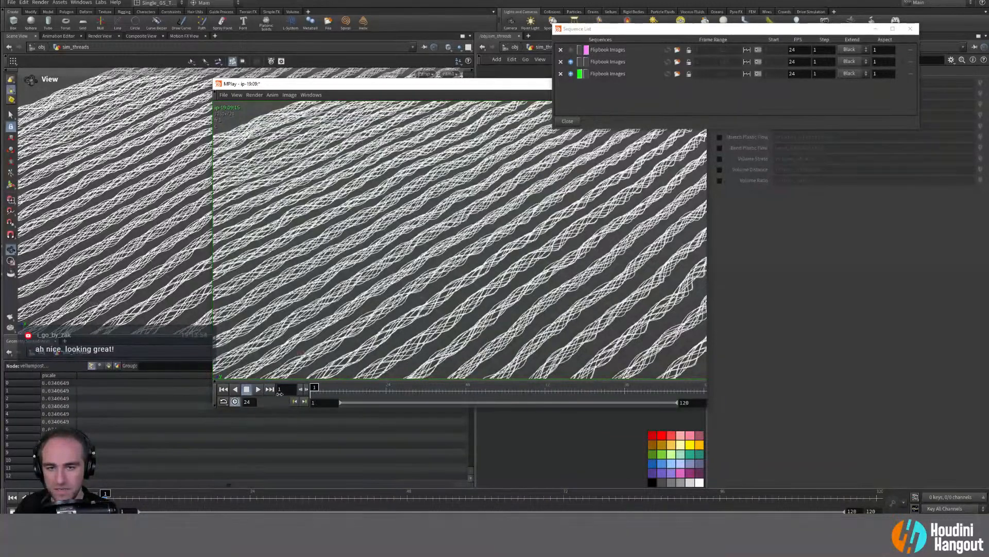
left_click(539, 428)
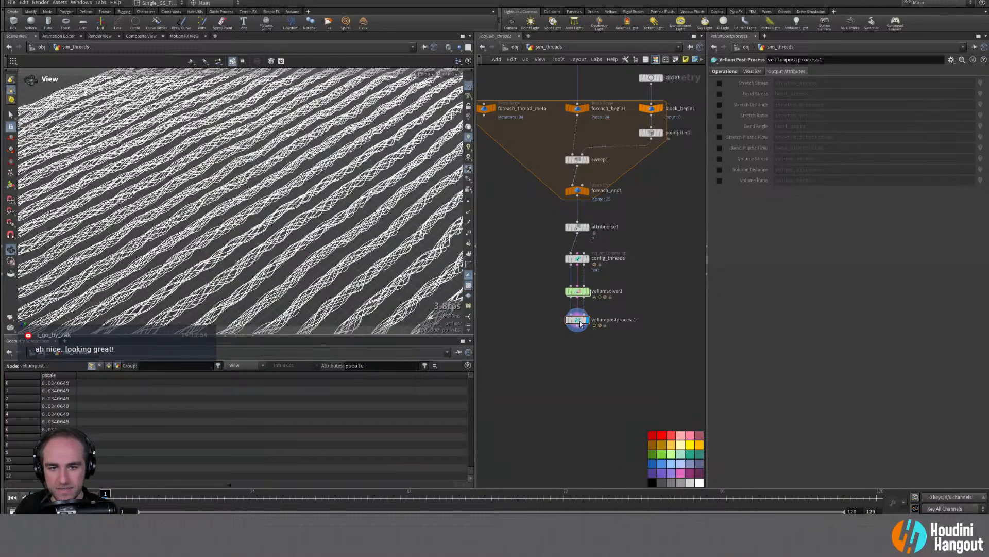
left_click(578, 259)
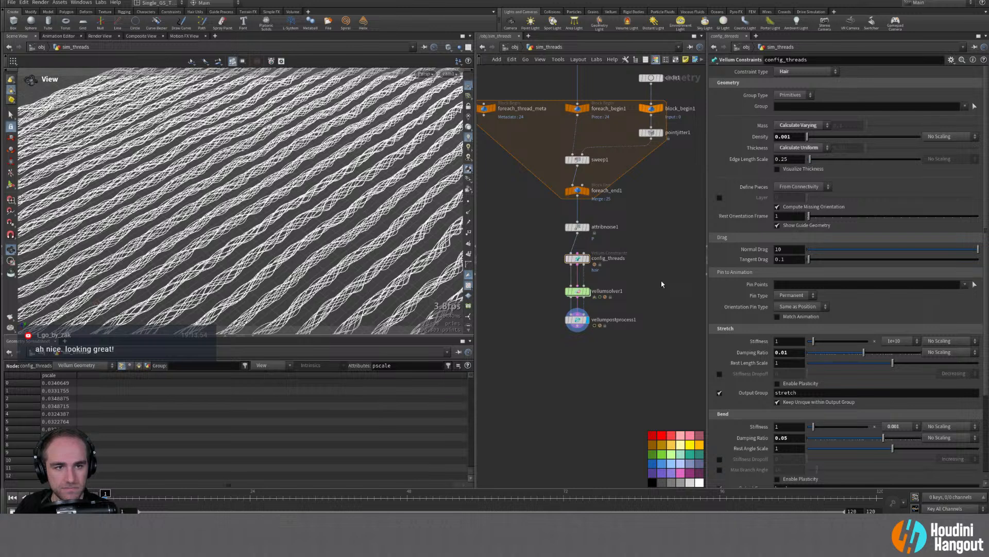
left_click(577, 320)
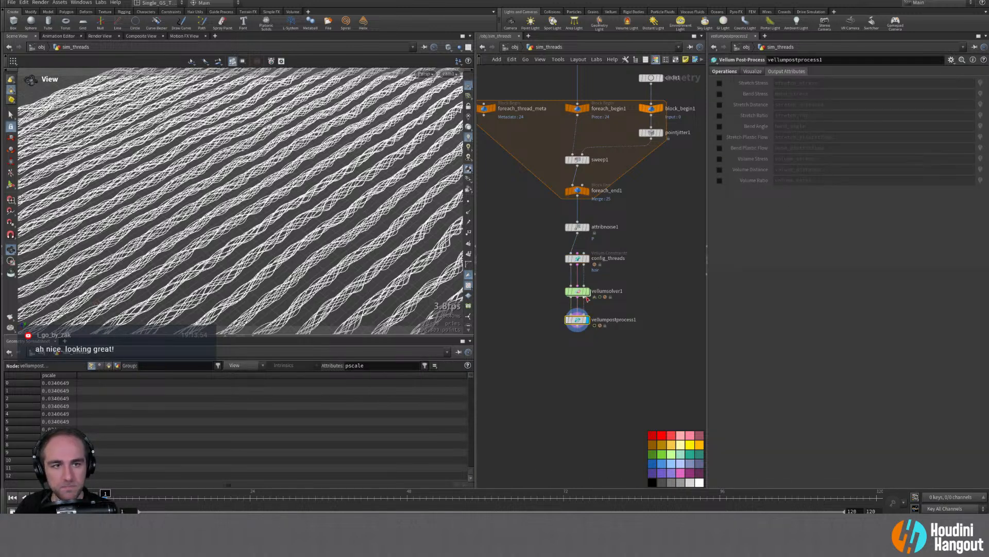
left_click(723, 72)
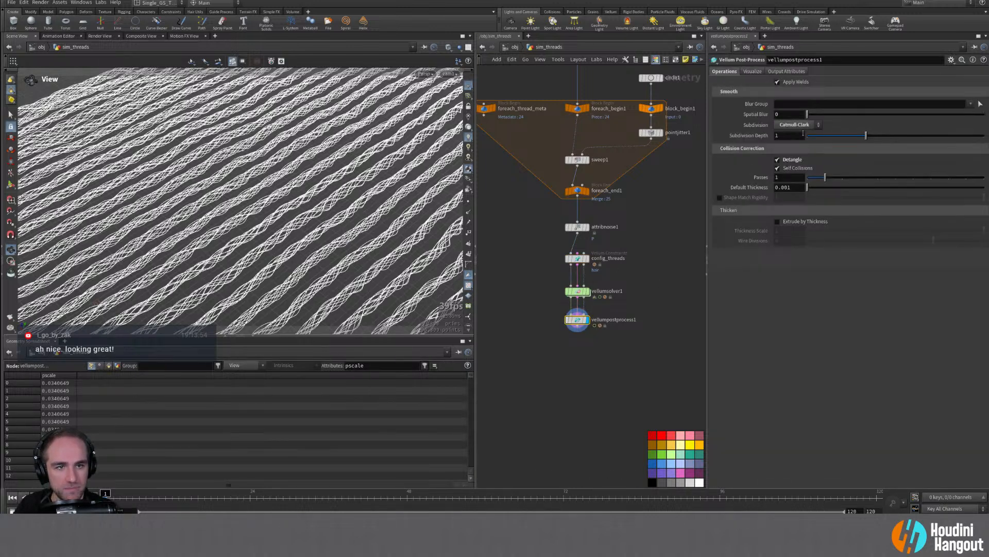
Step: Record a new MPlay flipbook of the post-processed thread simulation over frames 1 to 120
key("alt+Tab")
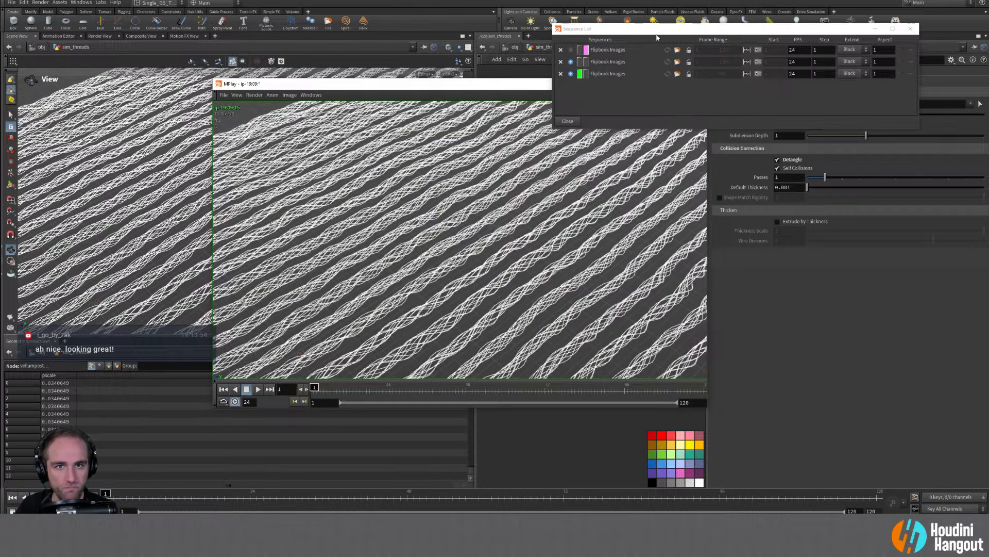
left_click_drag(503, 87, 417, 144)
double_click(132, 141)
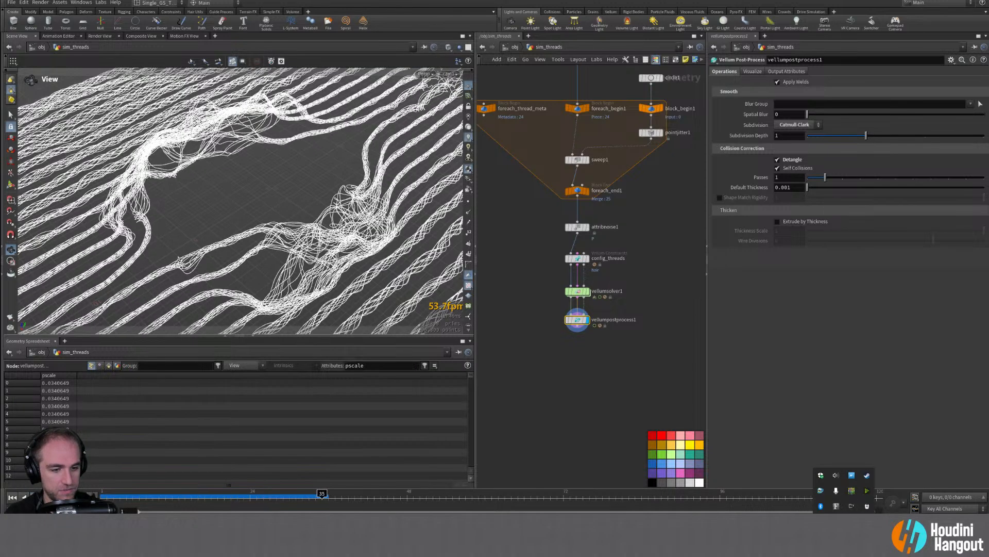
left_click(868, 491)
left_click(650, 180)
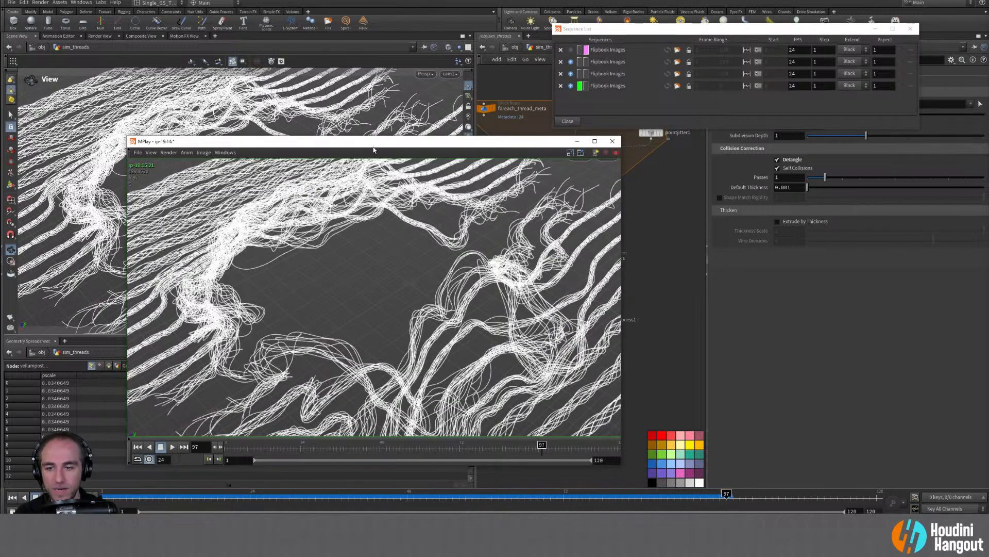
Step: Move the MPlay viewer and its Sequence List clear of each other to view the new flipbook
left_click_drag(374, 145, 469, 103)
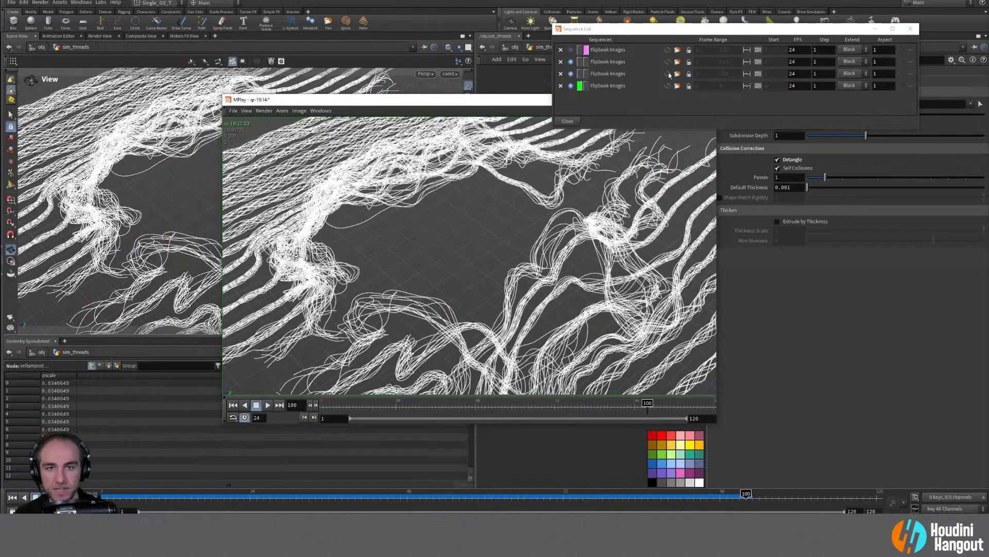
left_click_drag(644, 29, 664, 10)
left_click_drag(494, 103, 448, 133)
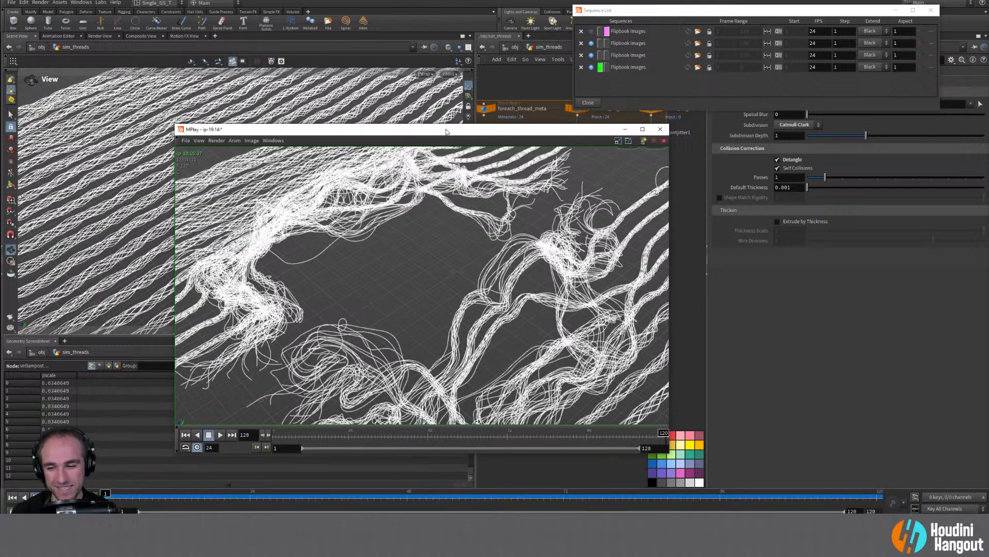
Step: Play the post-processed thread flipbook in MPlay, and minimize the viewer to return to the scene
left_click(220, 435)
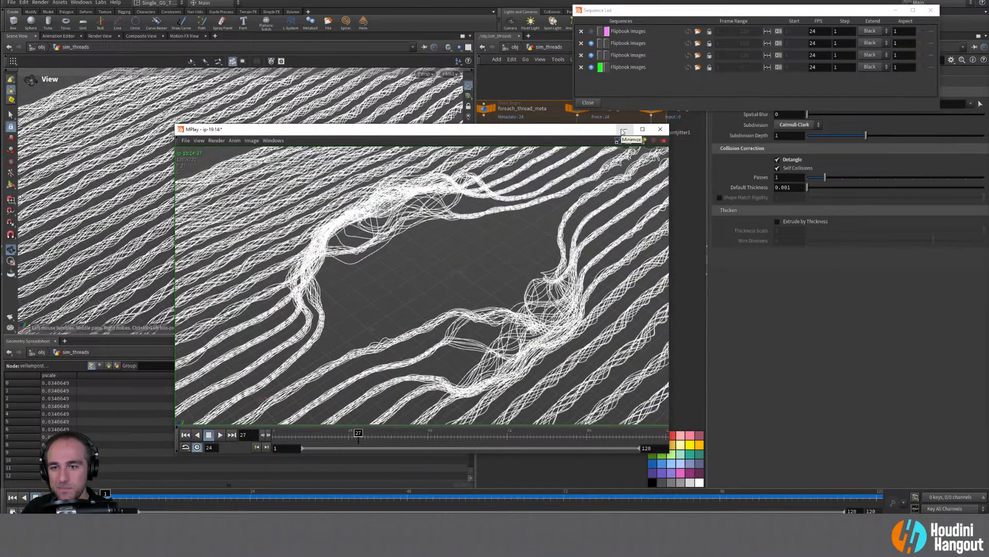
left_click(622, 131)
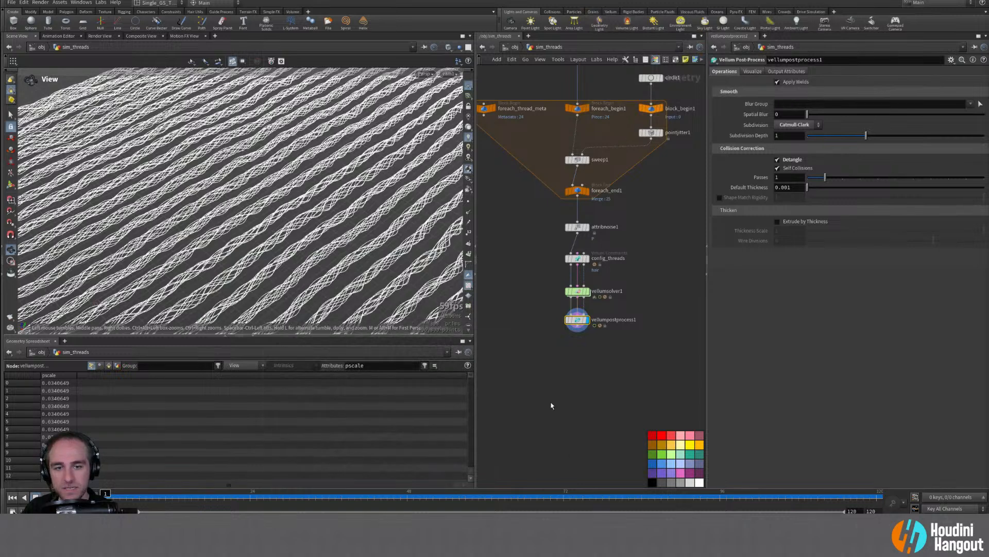
Step: Make room below vellumsolver1, display the solver, and insert an Attribute Adjust Color node between it and vellumpostprocess1
middle_click(578, 320)
left_click_drag(578, 320, 580, 373)
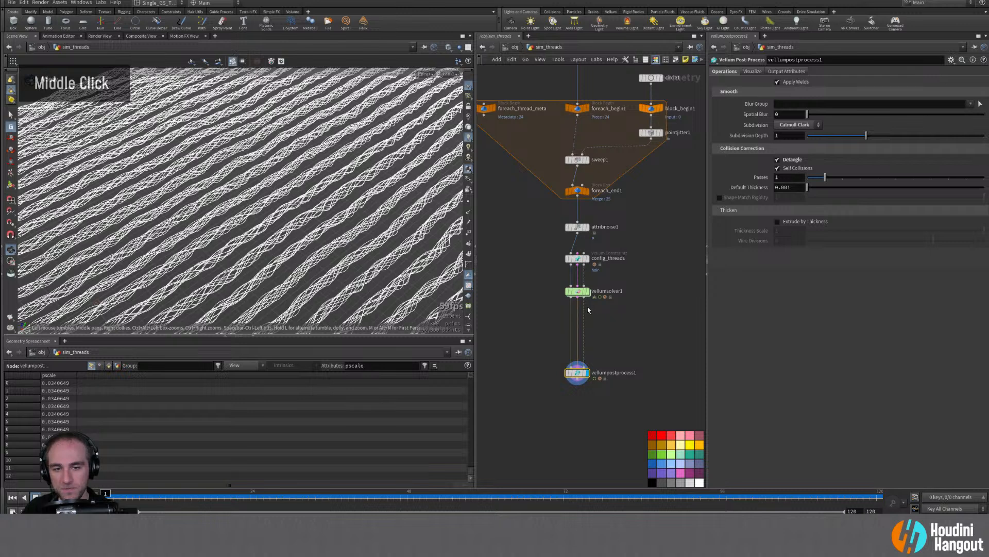
double_click(587, 291)
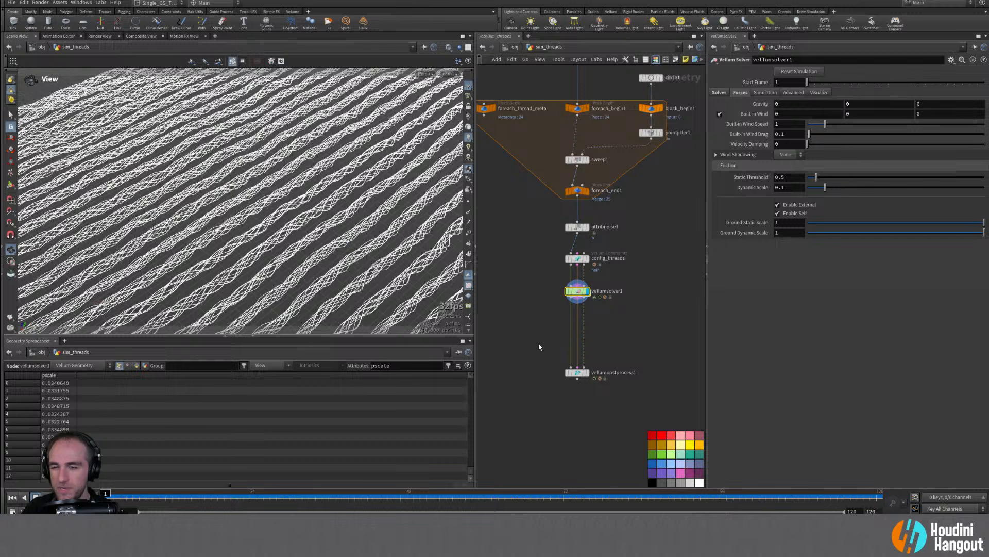
key("Tab")
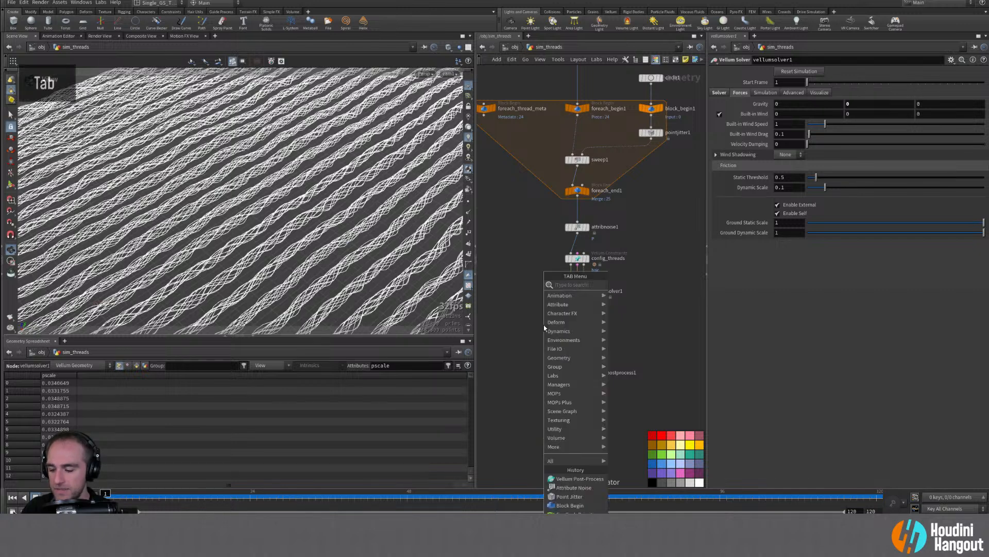
type("attadjust co")
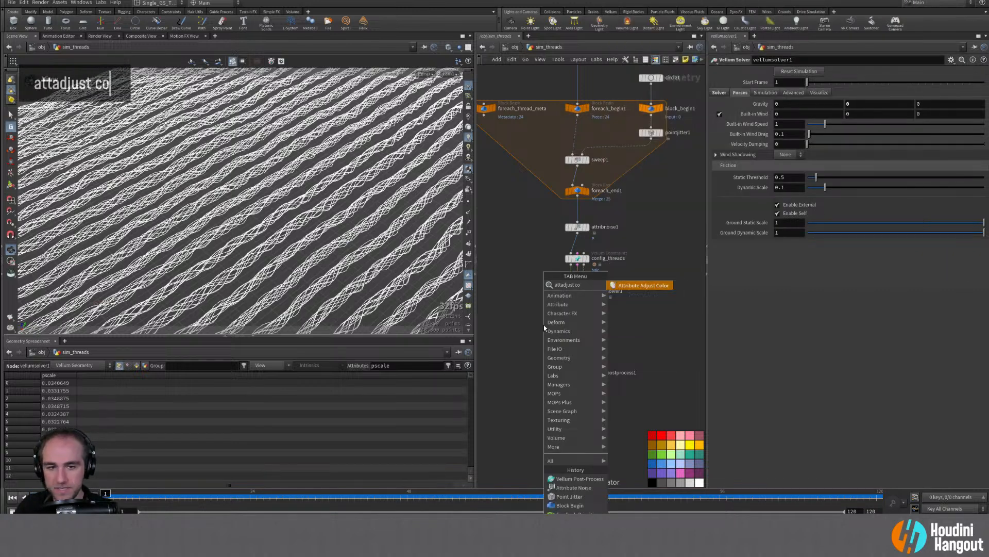
key("Return")
left_click(574, 327)
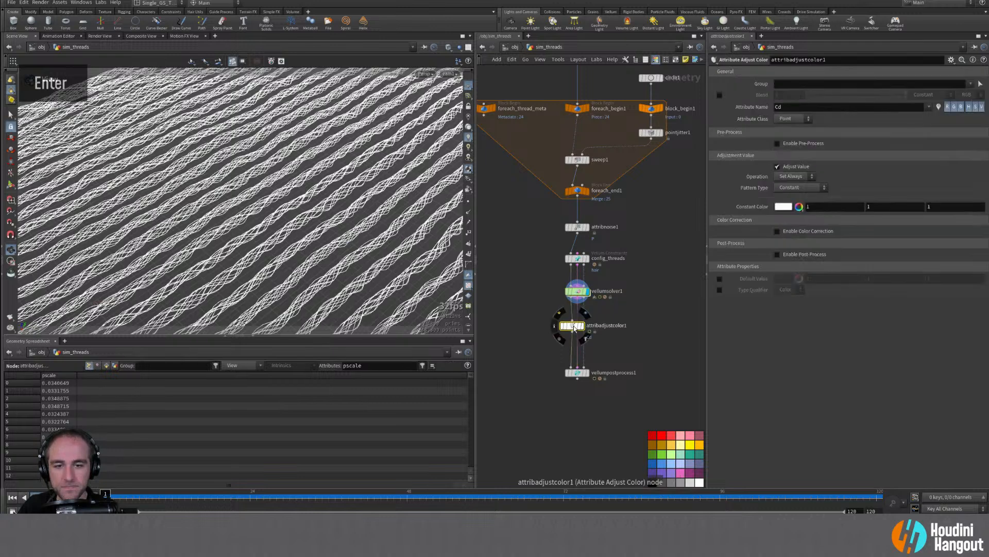
Step: Set attribadjustcolor1's pattern type to Random, randomized by Custom Attribute, and display the node with space above it
left_click(789, 189)
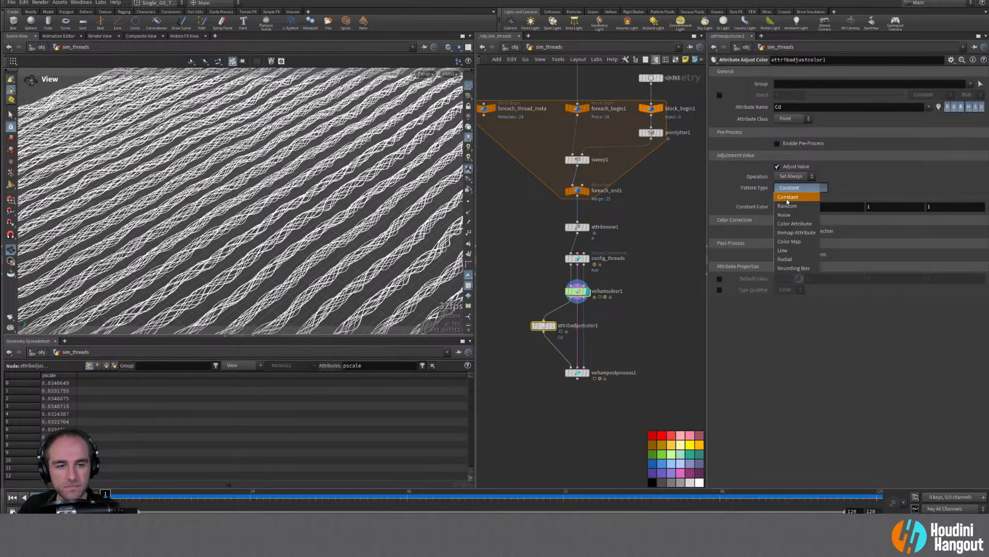
left_click(787, 206)
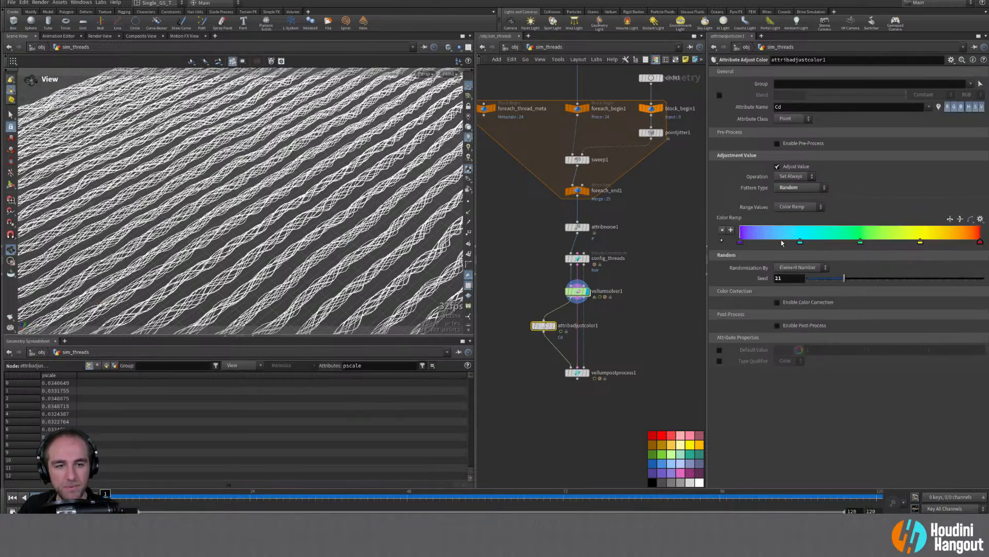
double_click(546, 327)
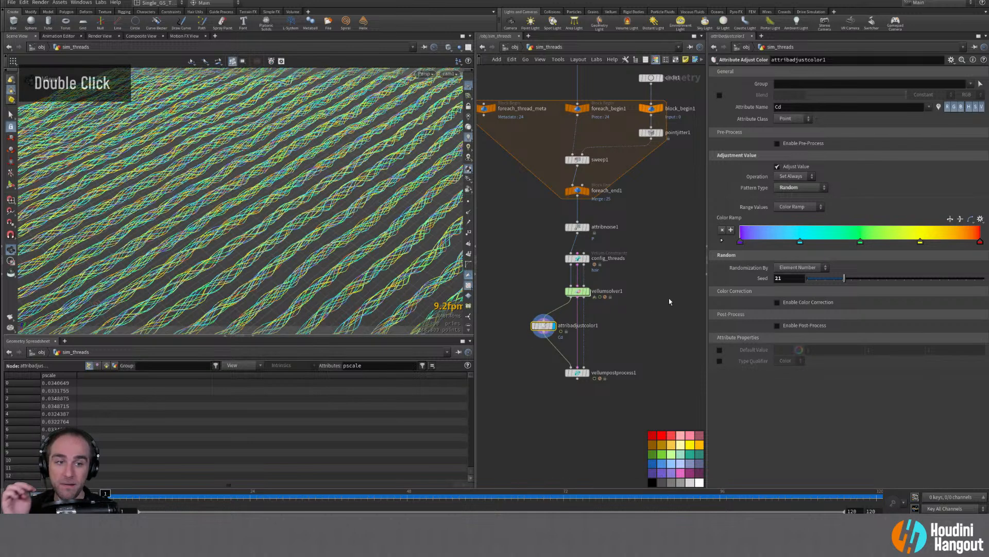
left_click(800, 267)
left_click(800, 284)
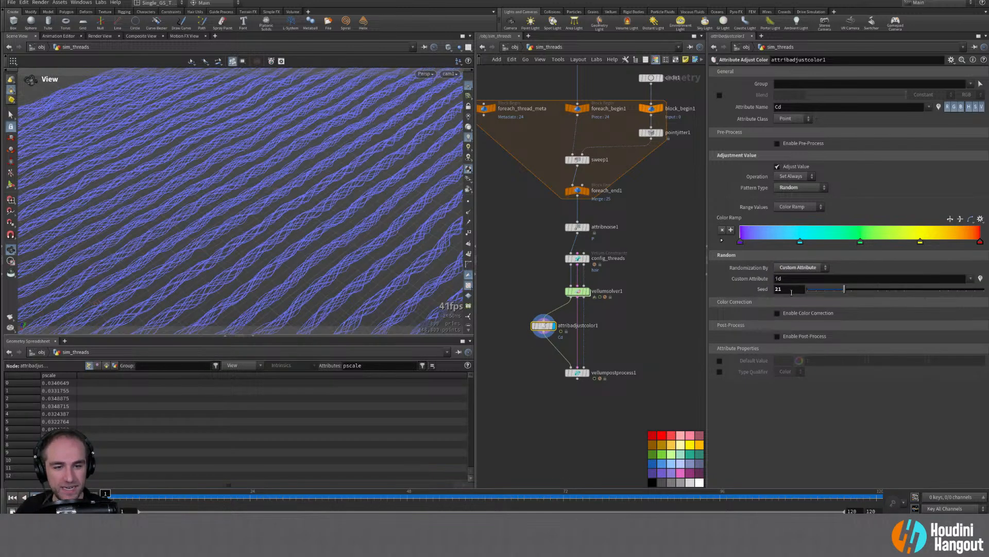
left_click_drag(543, 325, 538, 344)
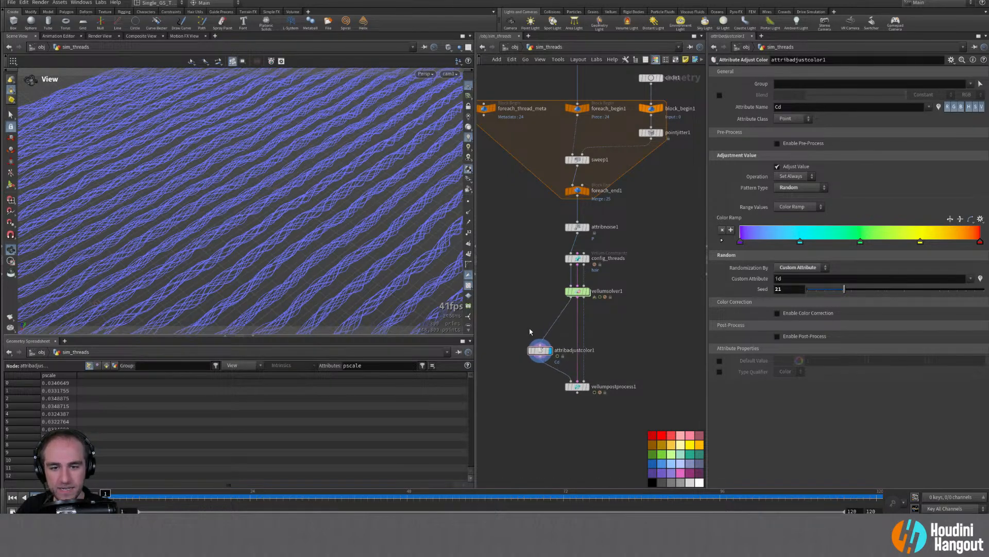
key("Tab")
type("enumbe")
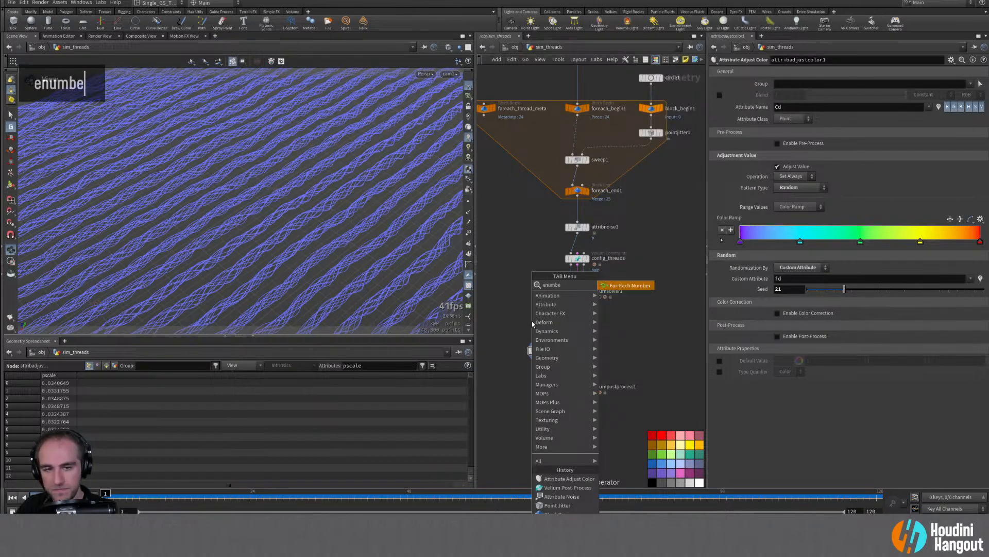
key("Return")
left_click(554, 328)
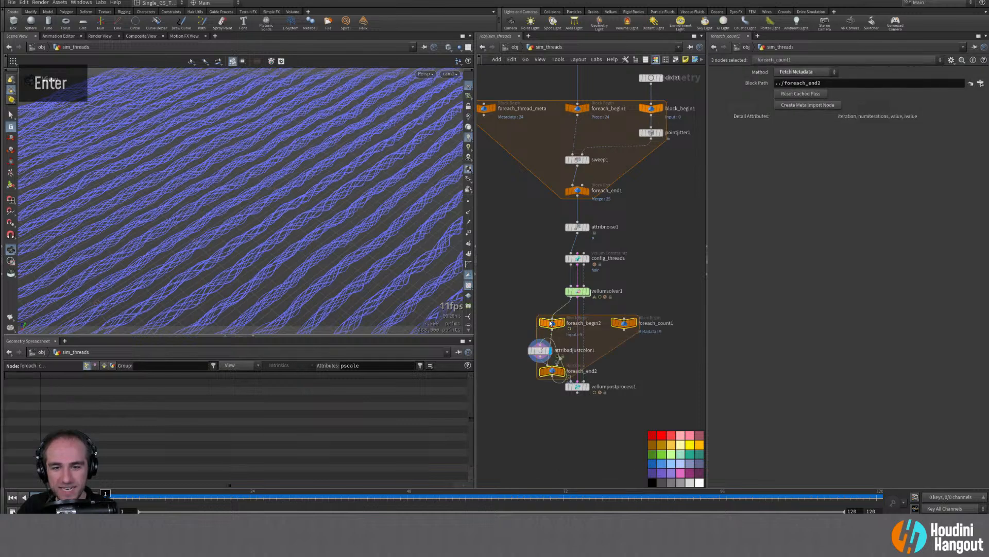
key("ctrl+z")
Step: Insert an Enumerate node between vellumsolver1 and attribadjustcolor1 and display it
key("Tab")
type("enumbe")
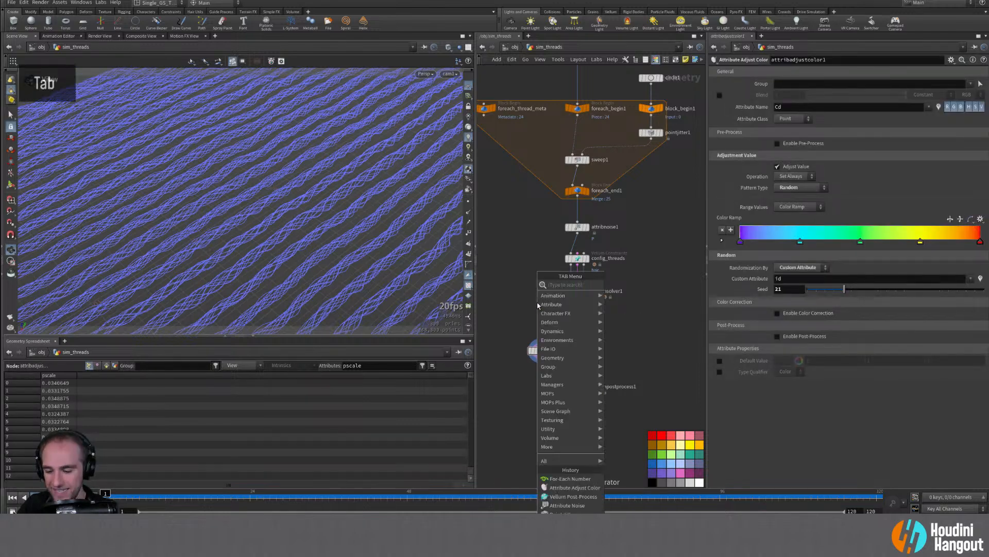
key("Return")
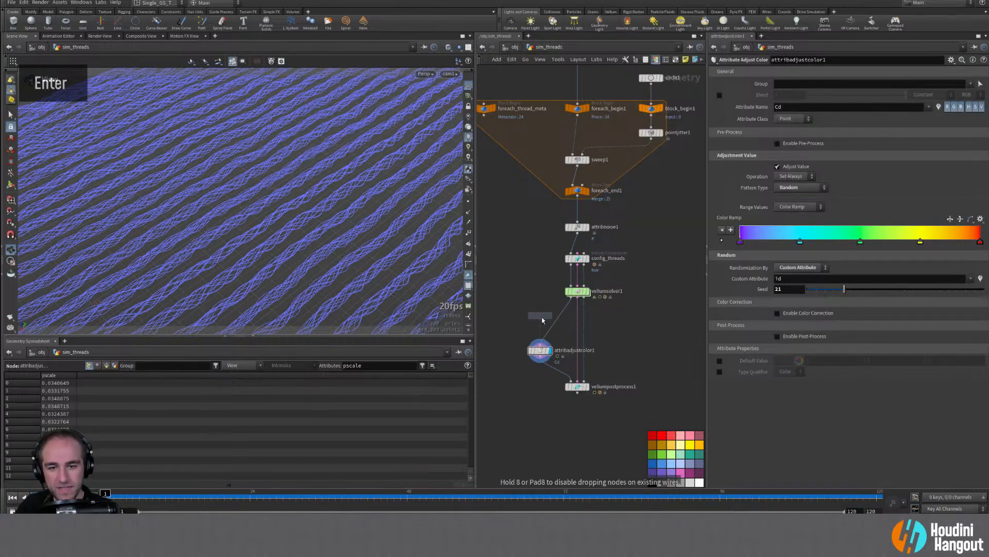
double_click(536, 322)
mouse_move(536, 324)
left_mouse_down()
mouse_move(547, 326)
mouse_move(538, 323)
left_mouse_up()
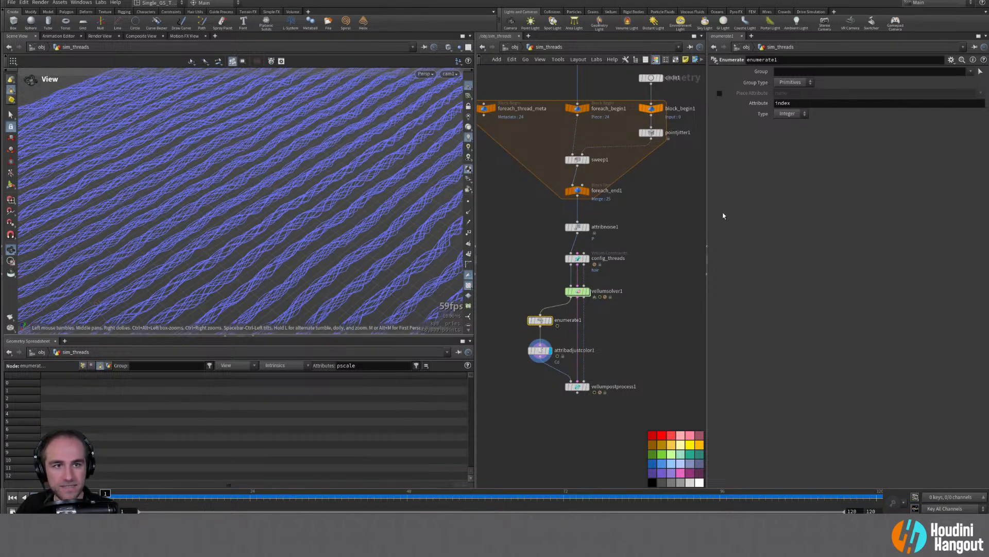
double_click(552, 308)
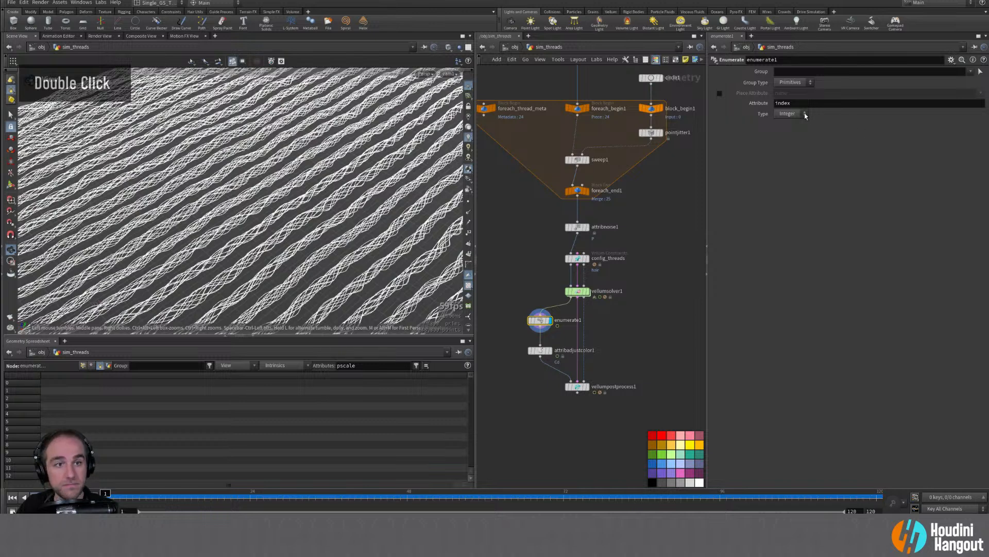
Step: Inspect enumerate1's attributes, and display attribadjustcolor1 with the pscale filter cleared from the geometry spreadsheet
middle_click(539, 324)
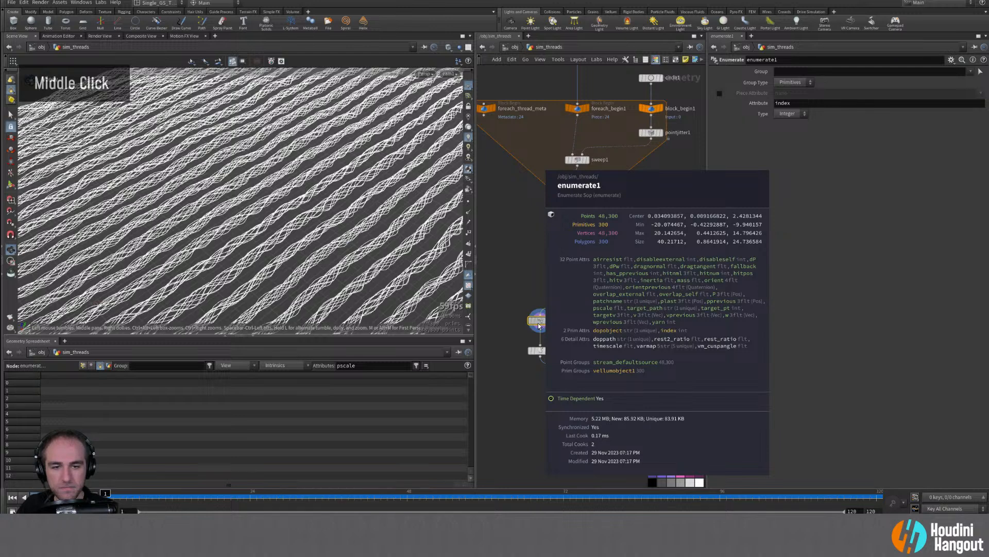
left_click(539, 350)
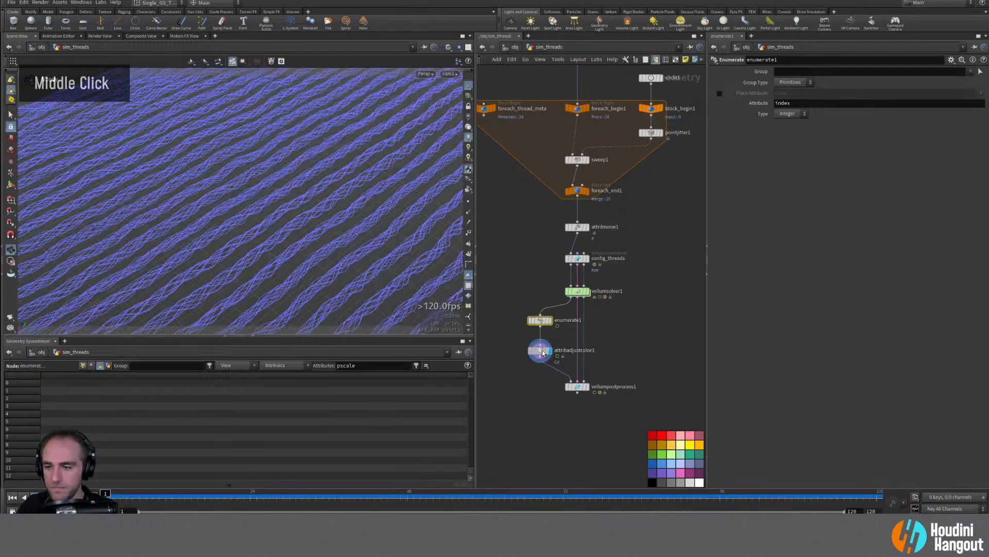
left_click(344, 366)
key("Return")
key("BackSpace")
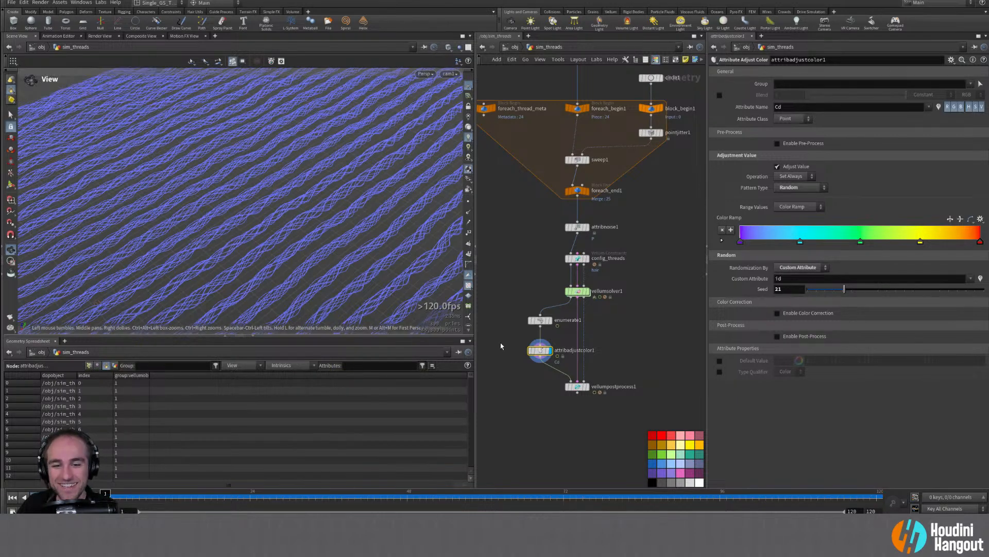
left_click(358, 366)
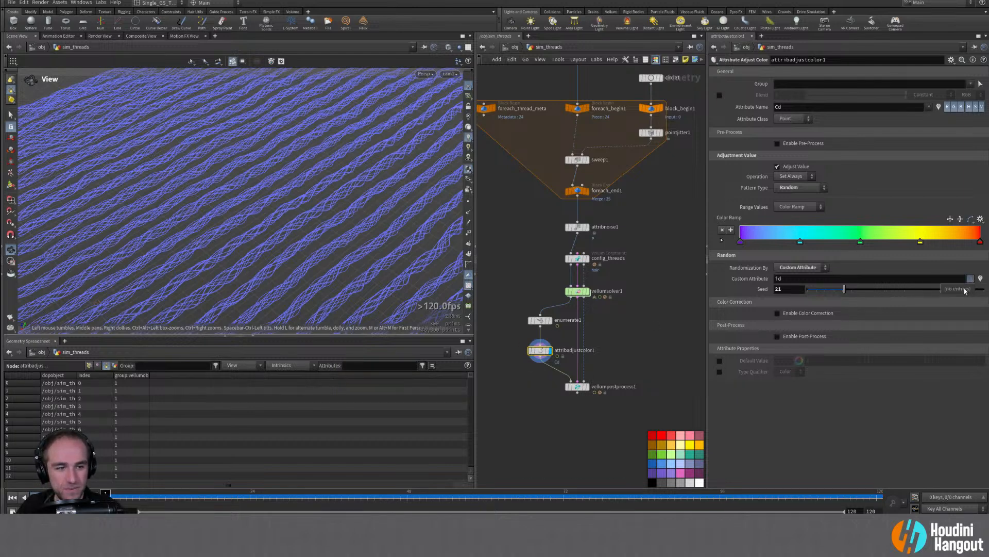
Step: Set attribadjustcolor1's custom attribute to index and show the point attributes in the geometry spreadsheet
double_click(870, 279)
type("index")
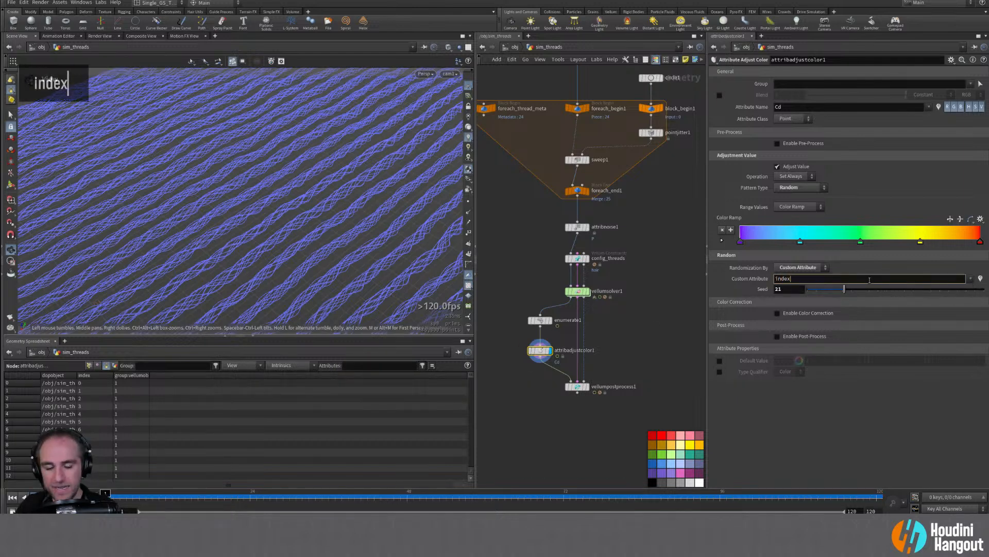
key("Return")
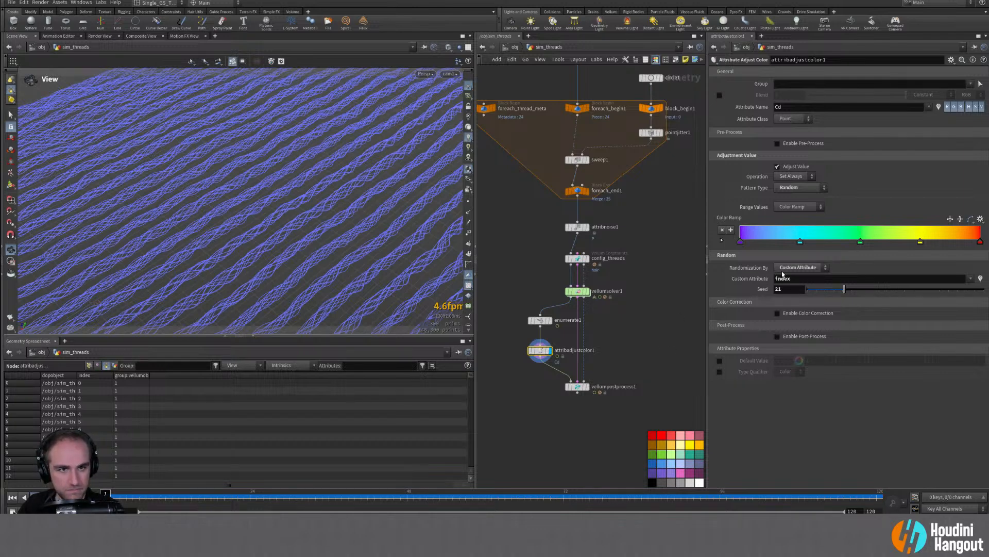
left_click(89, 365)
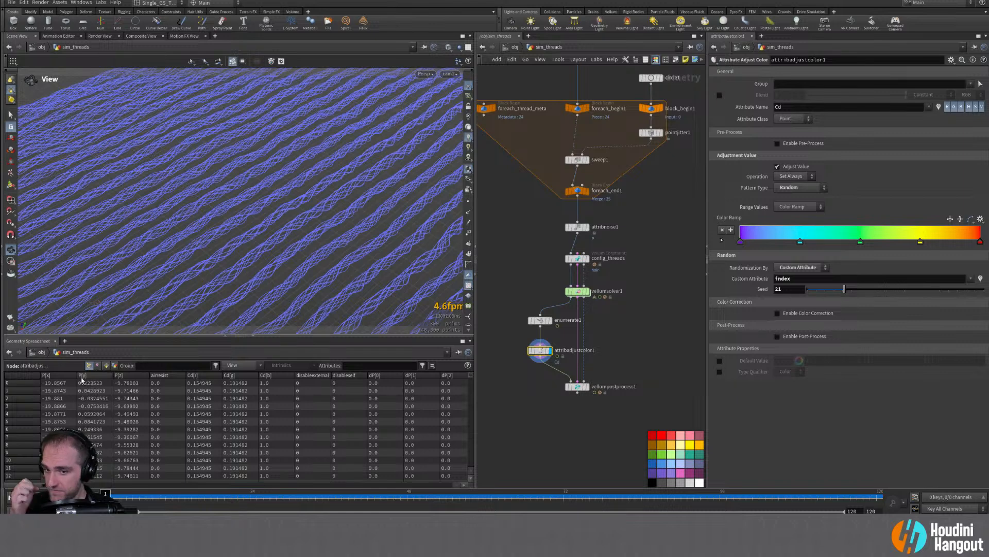
Step: Move vellumpostprocess1 and attribadjustcolor1 further down the network to open a gap beneath enumerate1
middle_click_drag(576, 398, 576, 384)
left_click_drag(573, 413, 577, 415)
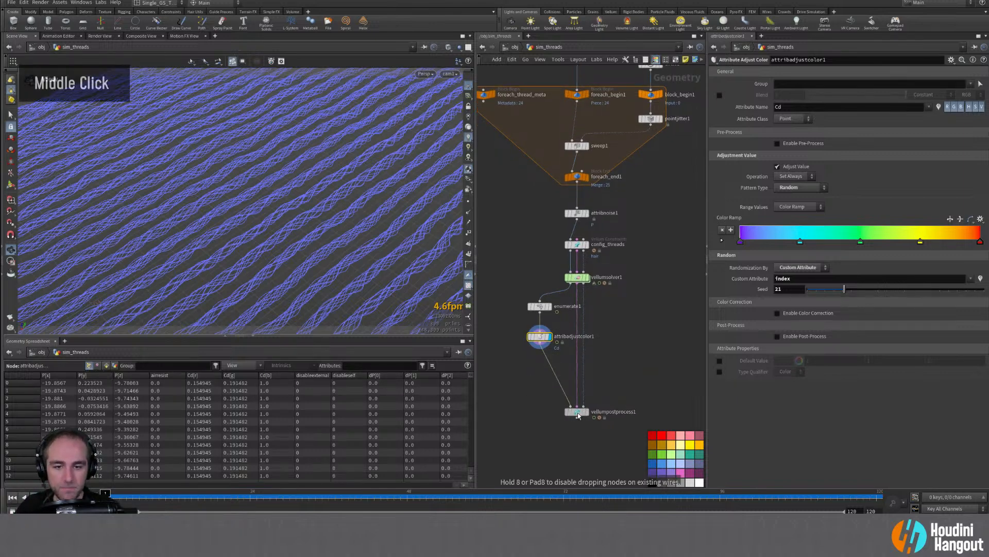
left_click_drag(539, 336, 538, 377)
key("Tab")
type("prom")
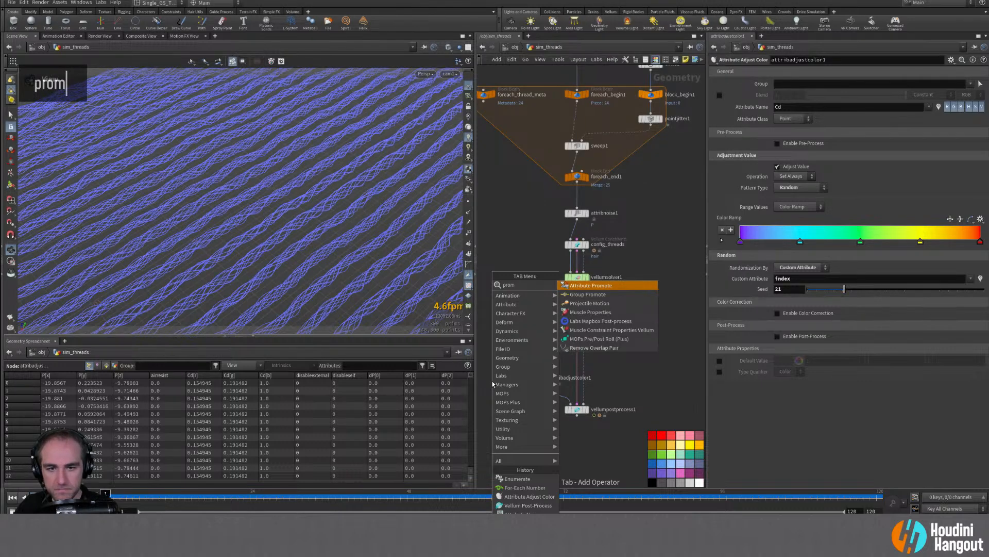
key("Escape")
Step: Replace enumerate1 with a Connectivity node feeding attribadjustcolor1, and sort the geometry spreadsheet by class
left_click_drag(539, 378, 538, 374)
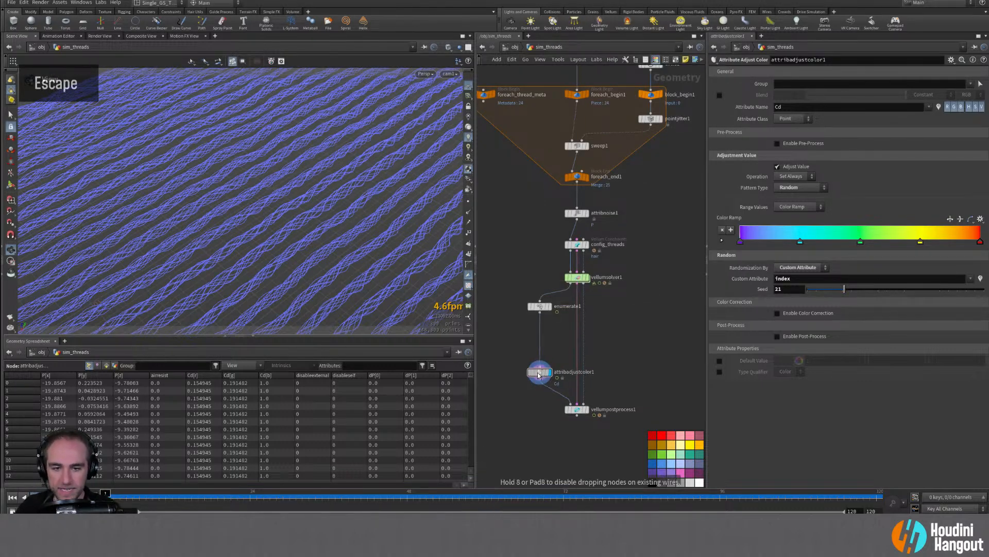
left_click(540, 306)
key("Delete")
key("Tab")
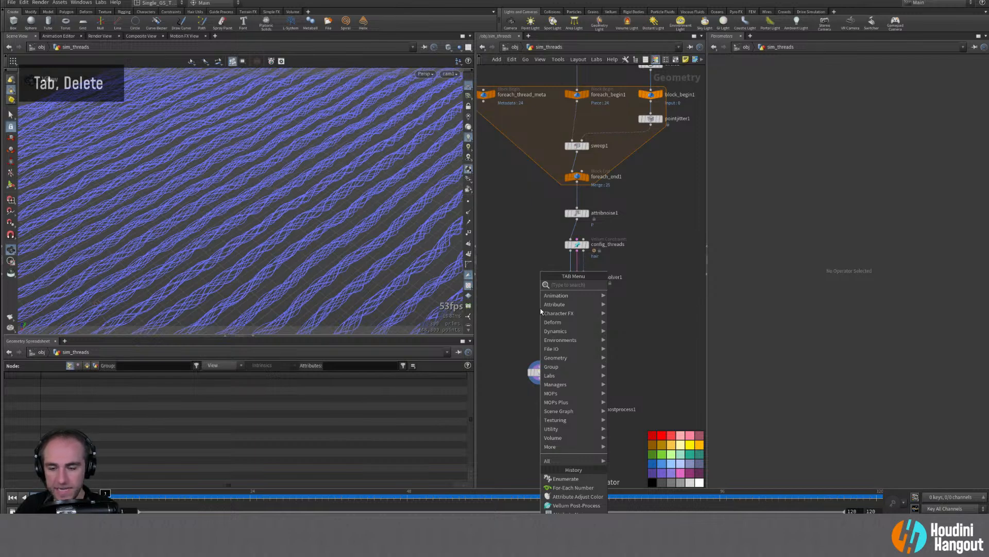
type("connect")
key("Return")
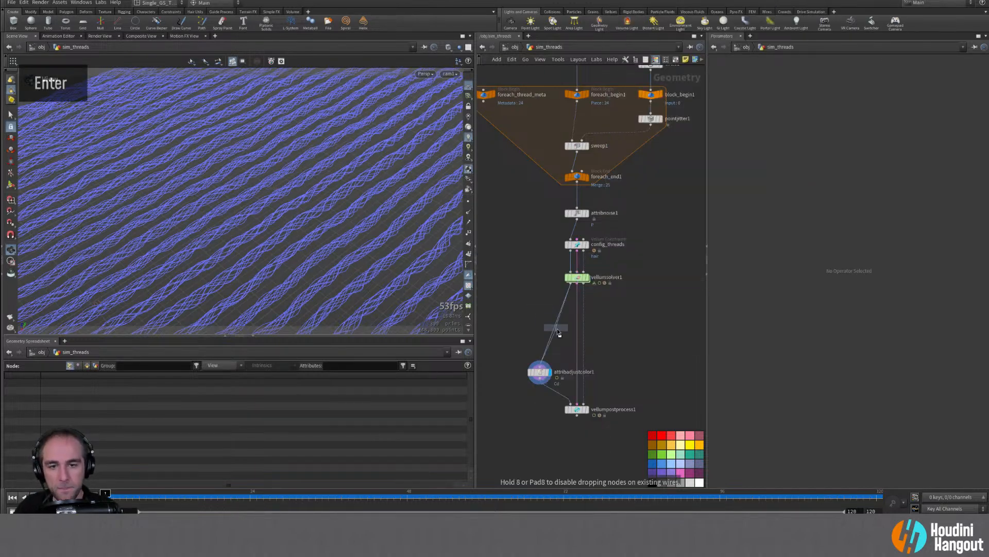
double_click(538, 322)
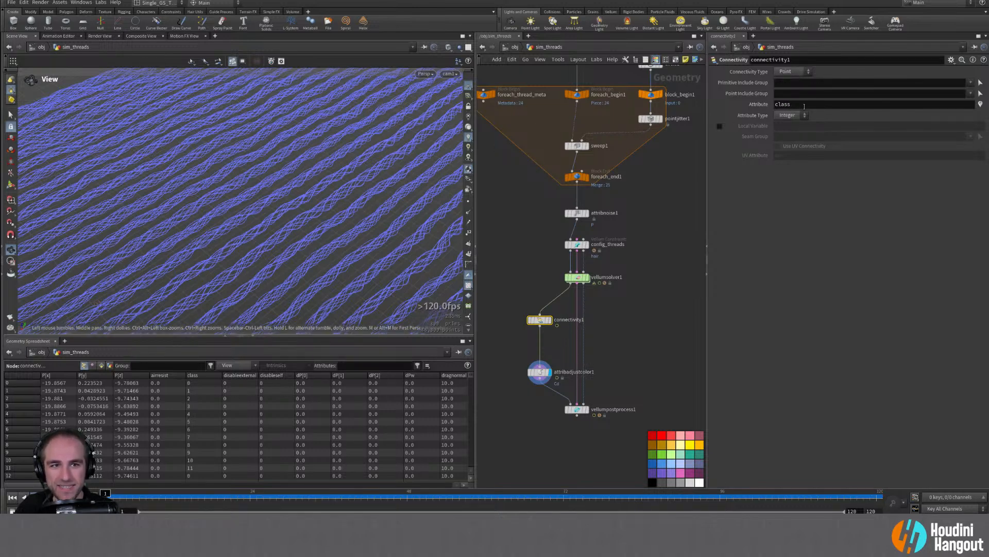
left_click(202, 375)
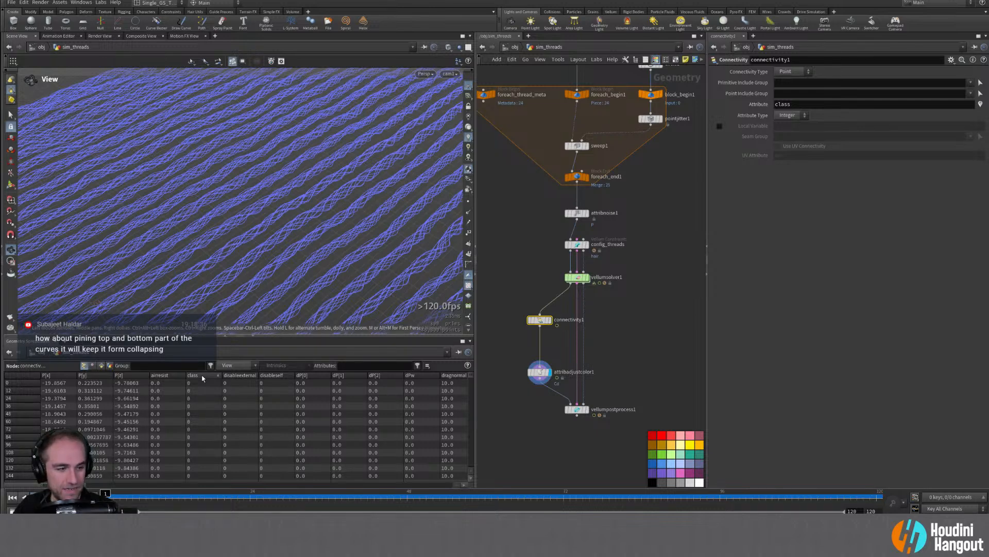
Step: Name connectivity1's output attribute index, and select attribadjustcolor1 to view its random color settings
left_click_drag(539, 372, 541, 363)
left_click(533, 326)
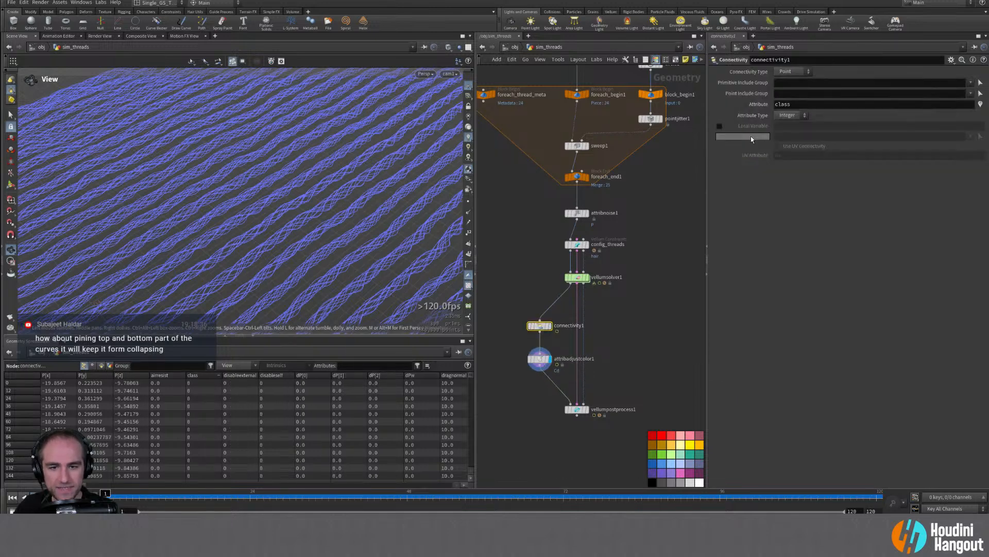
double_click(789, 104)
type("index")
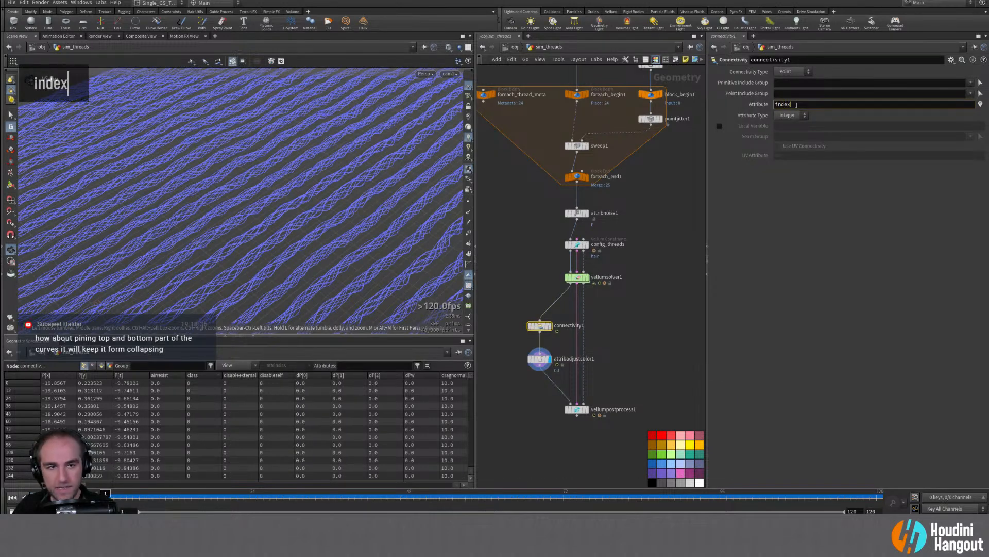
key("Return")
left_click(539, 358)
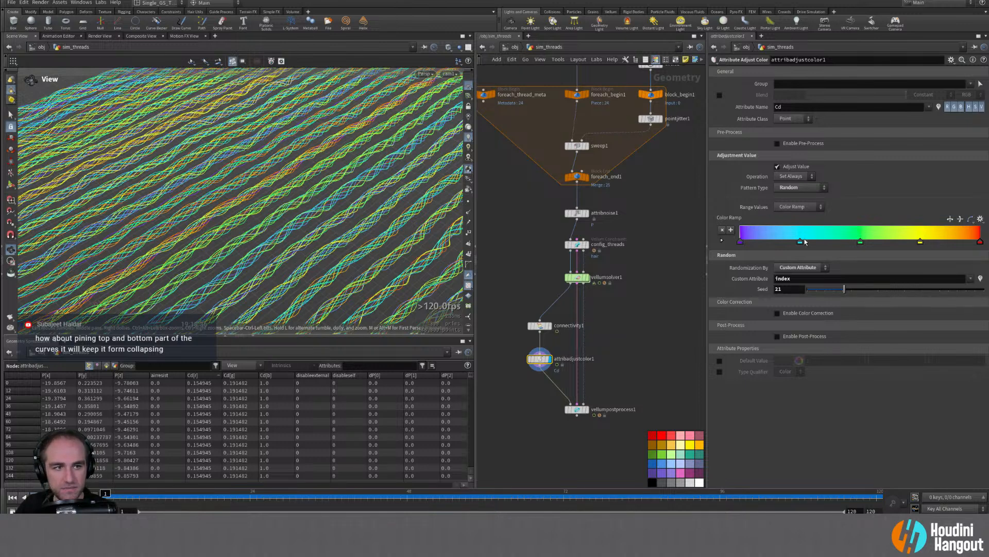
Step: Recolor attribadjustcolor1's ramp by making the purple key blue, removing the green and yellow keys, and moving the cyan key near the middle
double_click(740, 242)
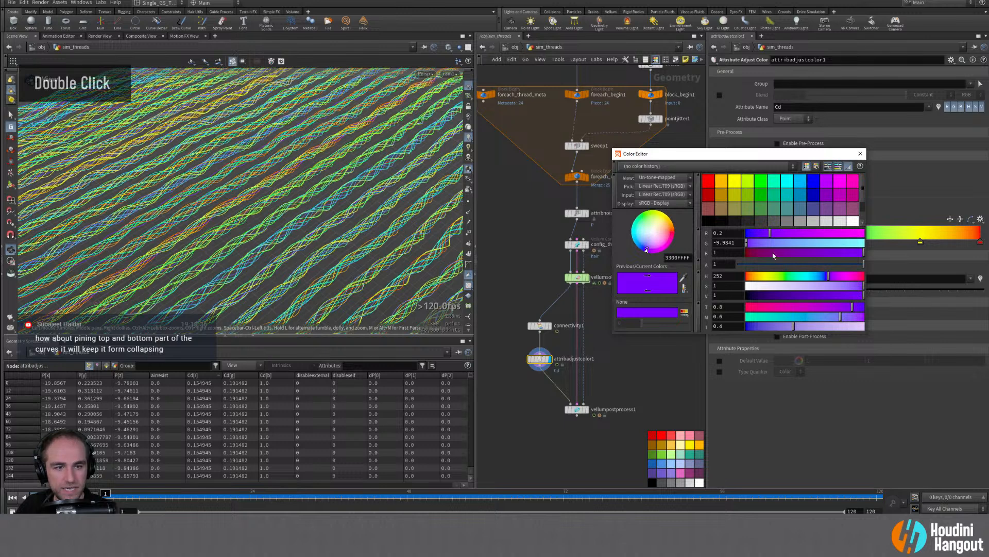
left_click_drag(823, 276, 823, 276)
left_click(861, 154)
left_click_drag(860, 243, 862, 288)
left_click_drag(920, 242, 922, 301)
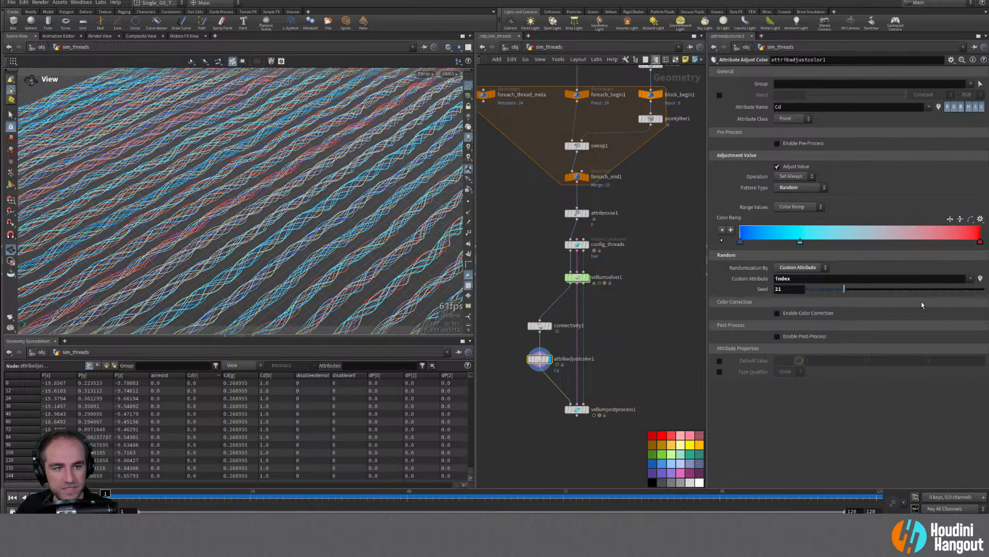
left_click_drag(801, 241, 851, 248)
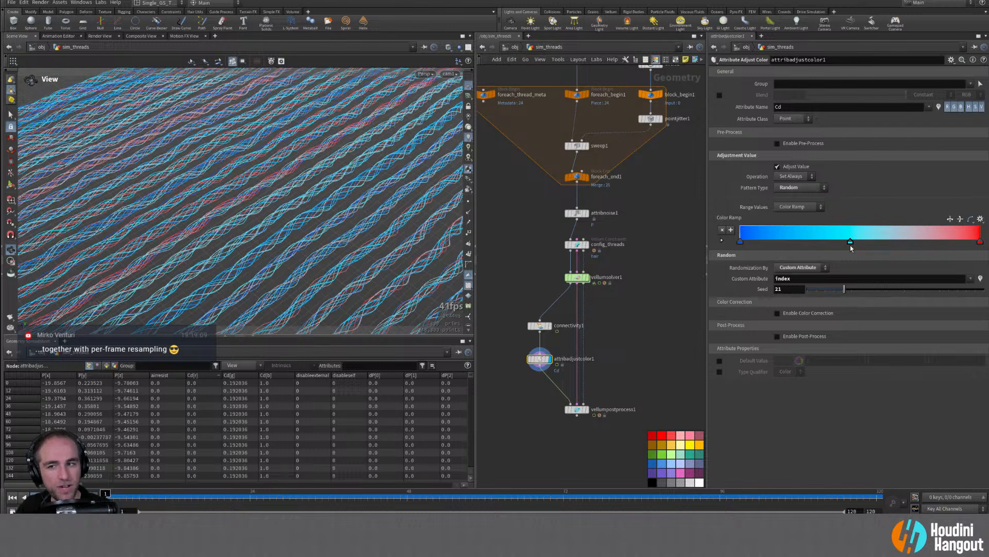
left_click_drag(851, 248, 850, 246)
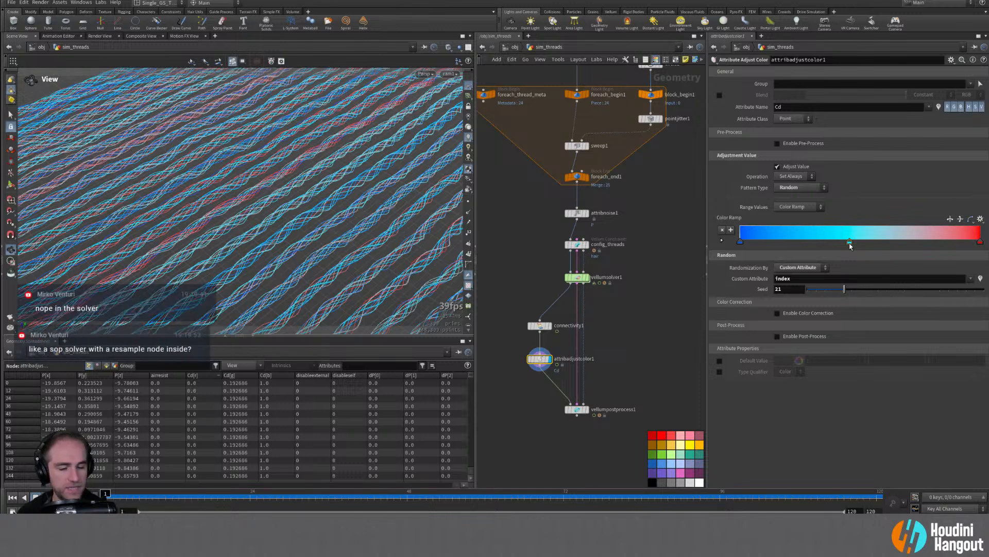
Step: Set the simulation cache memory of vellumsolver1 to 16000 MB
left_click(577, 277)
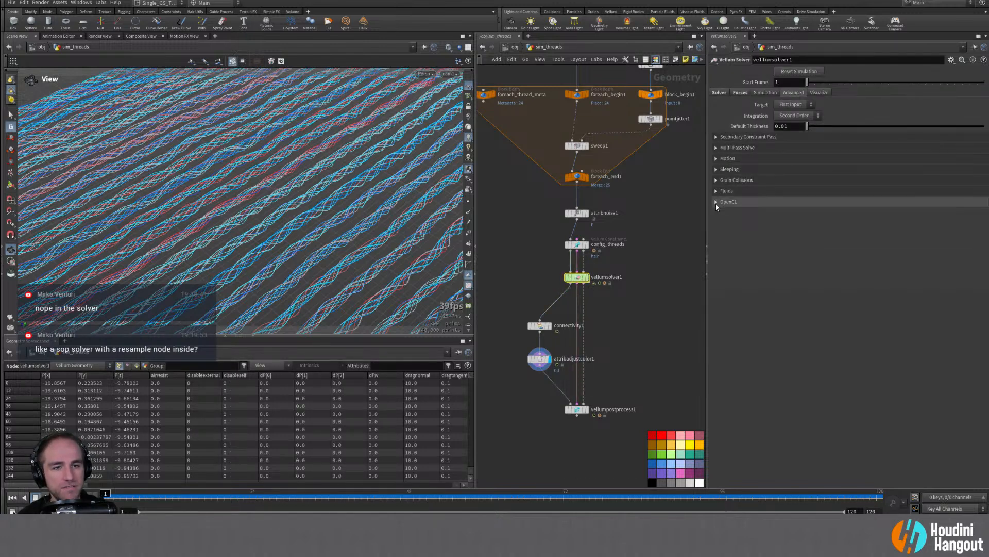
left_click(766, 92)
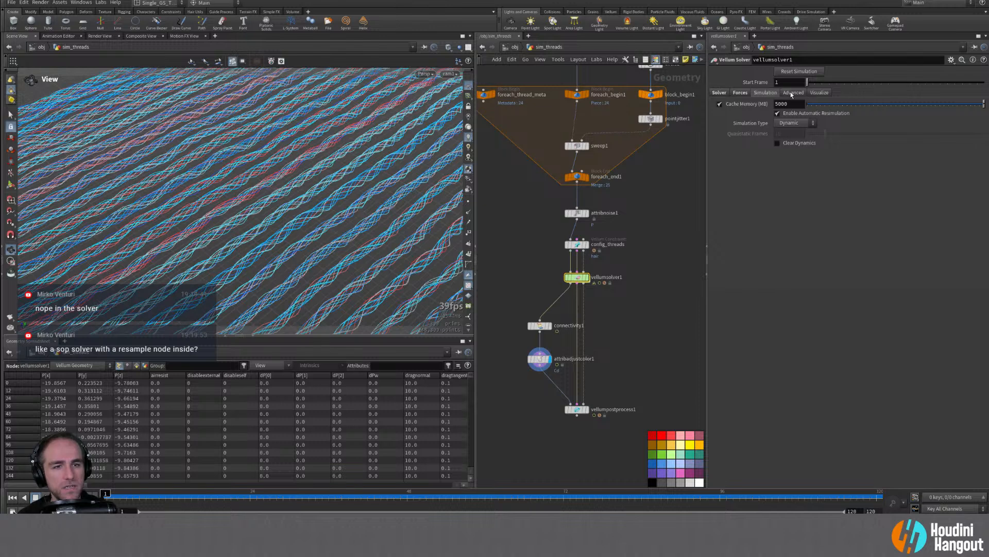
double_click(781, 103)
type("16000")
key("Return")
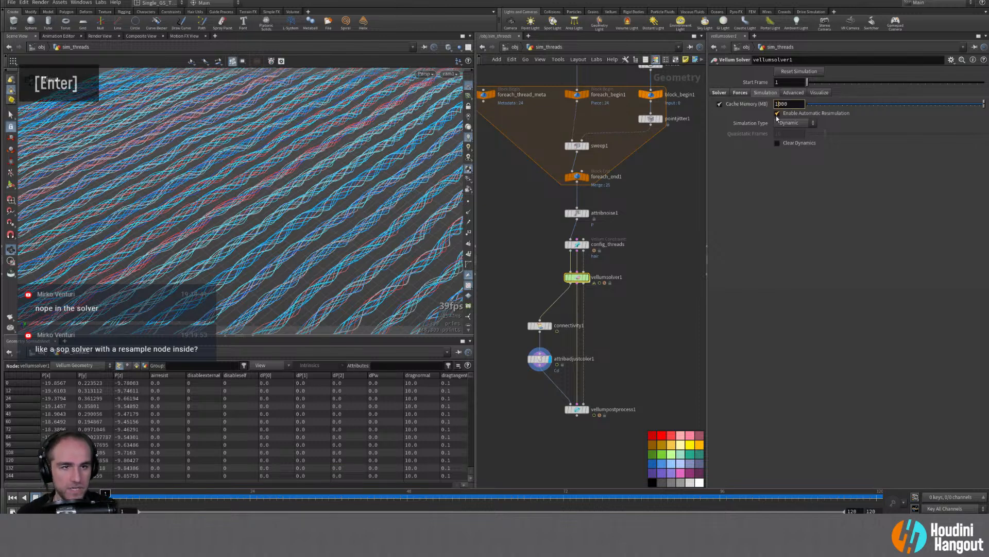
Step: Review vellumsolver1's solver and advanced settings, including the constraint pass, multi-pass, motion, sleeping, grain, fluid and OpenCL sections
left_click(794, 93)
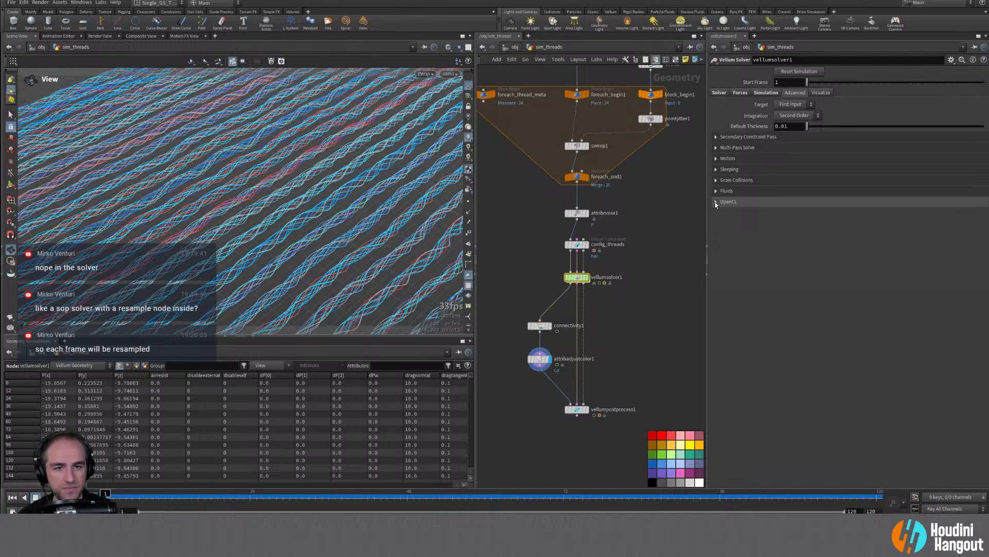
left_click(719, 94)
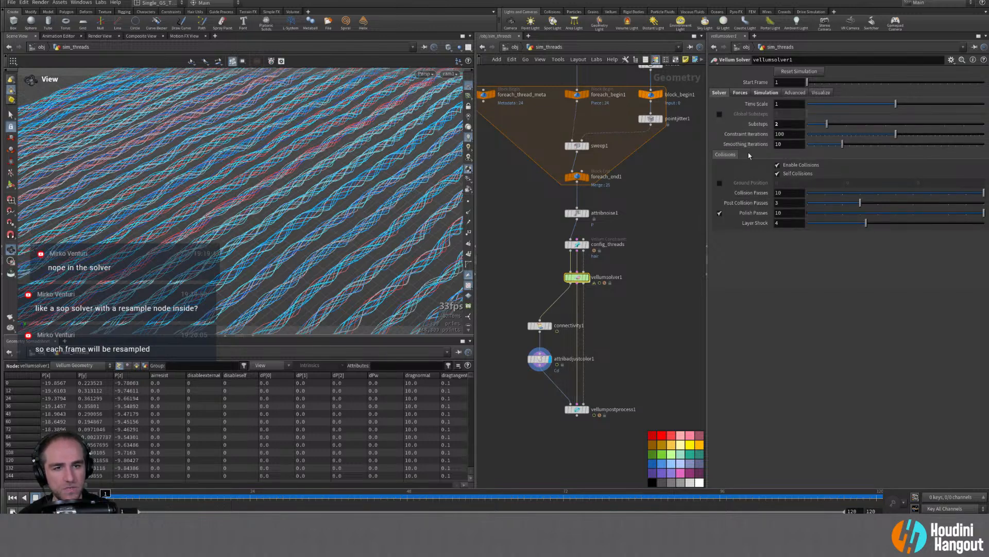
double_click(766, 92)
left_click(791, 93)
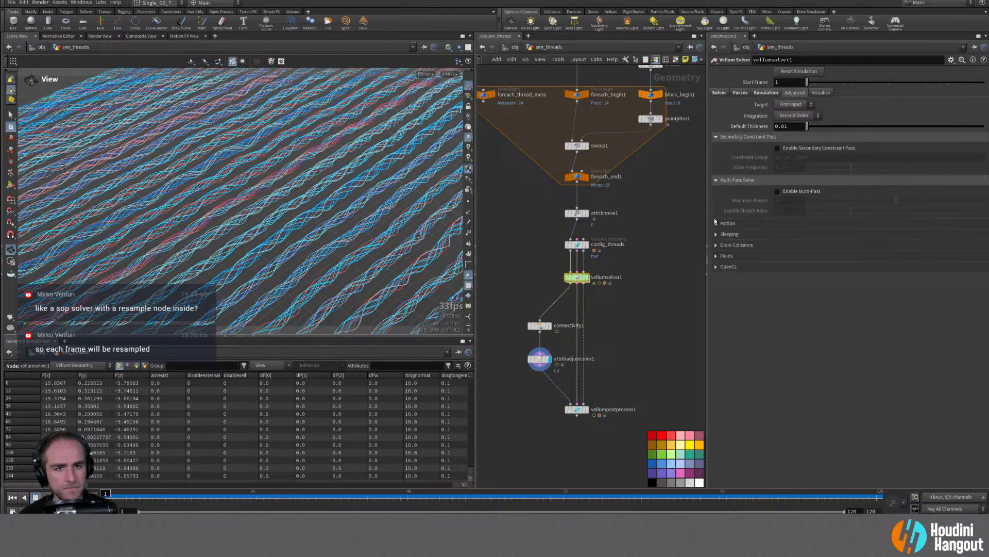
double_click(714, 221)
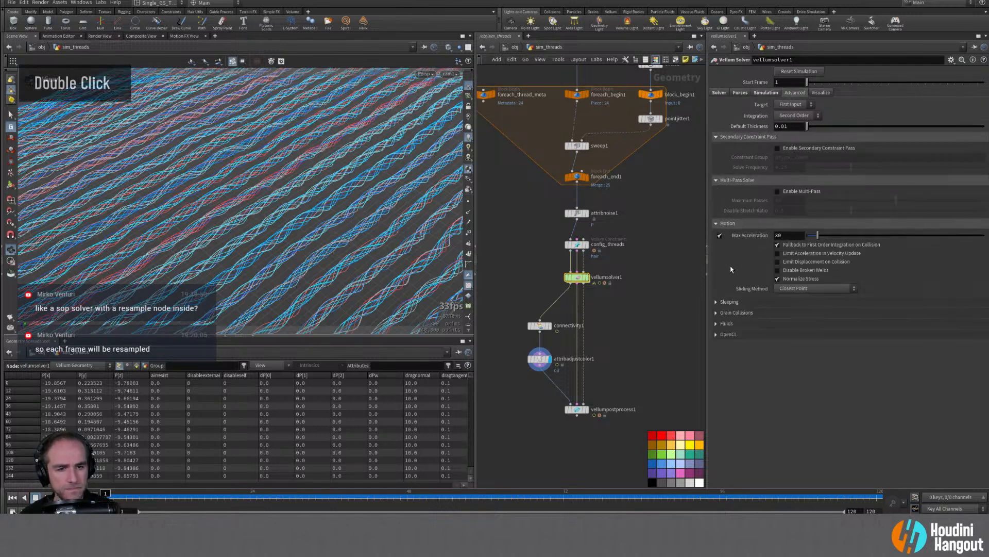
double_click(716, 303)
scroll(716, 303, "down", 2)
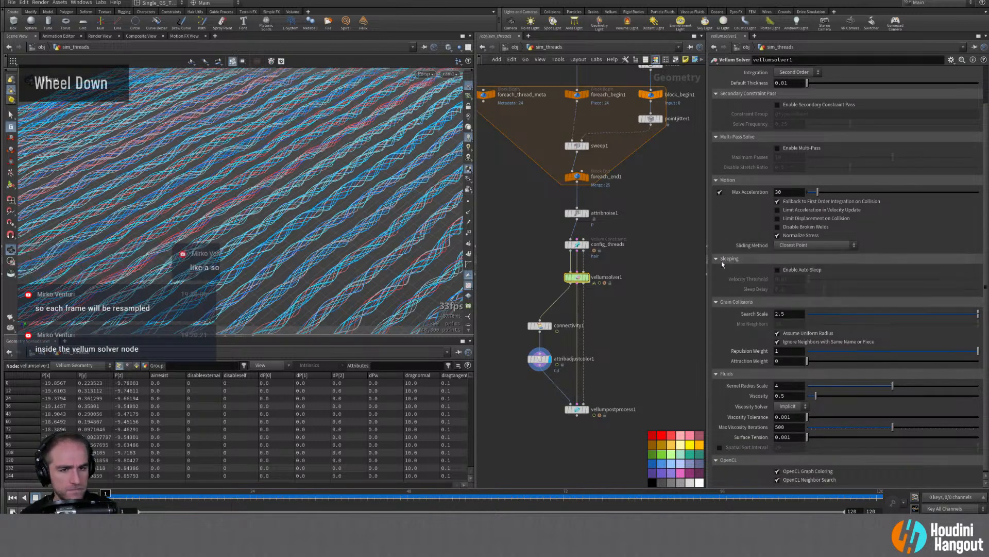
Step: Inspect the forces network inside vellumsolver1 and return to the sim_threads network
double_click(577, 278)
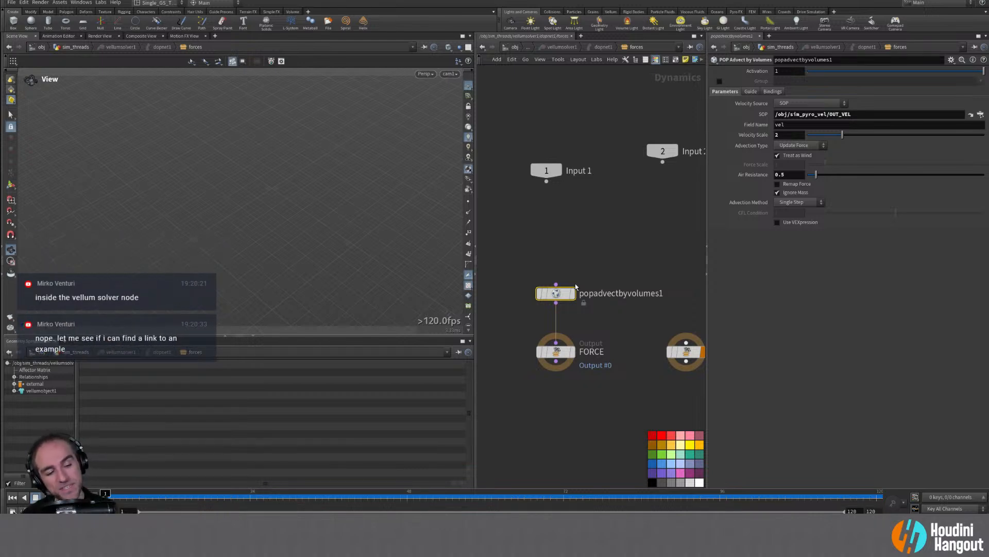
middle_click_drag(594, 246, 587, 210)
right_click_drag(587, 209, 570, 238)
middle_click_drag(570, 238, 567, 236)
right_click_drag(568, 237, 569, 236)
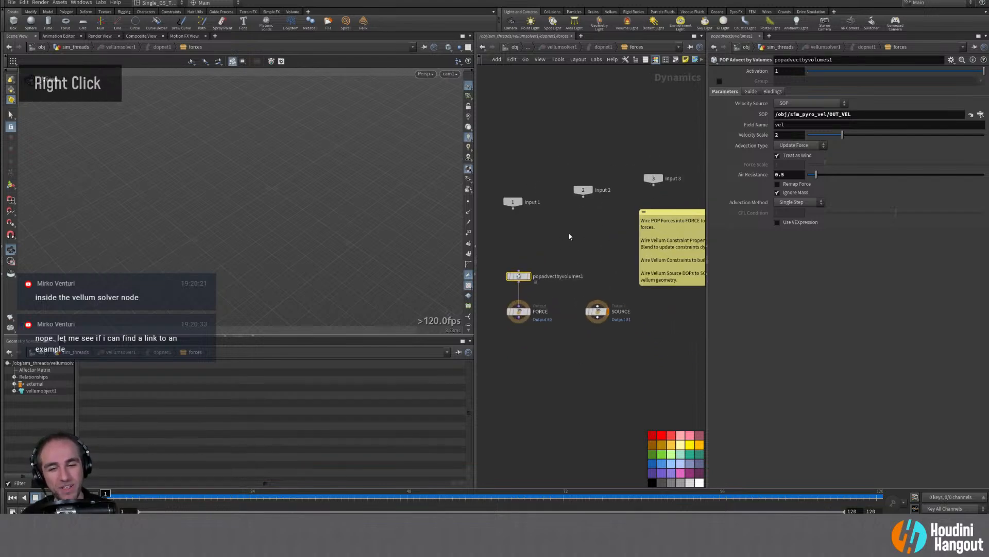
key("u")
key("u")
key("u")
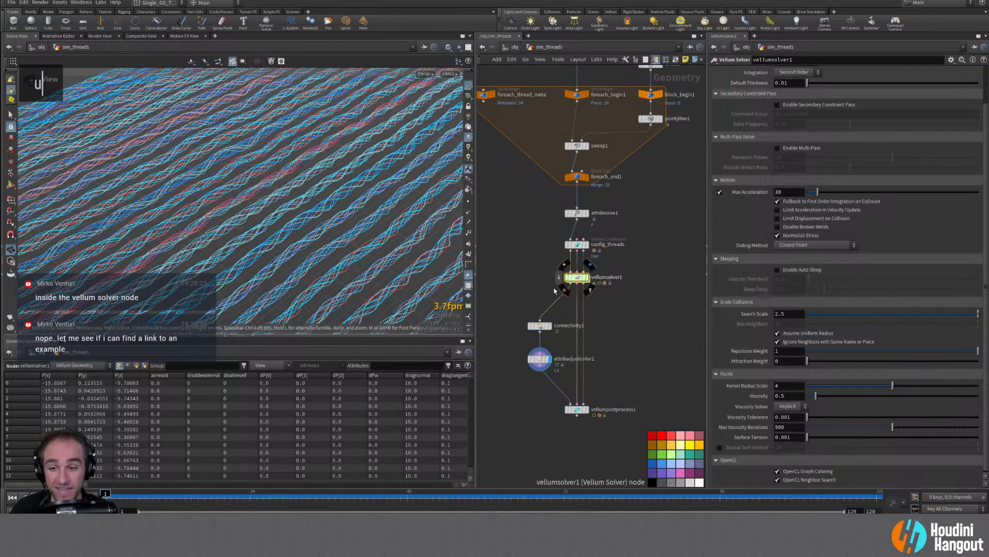
Step: Insert a Group Create node between foreach_end1 and attribnoise1 and display its result
left_click(571, 413)
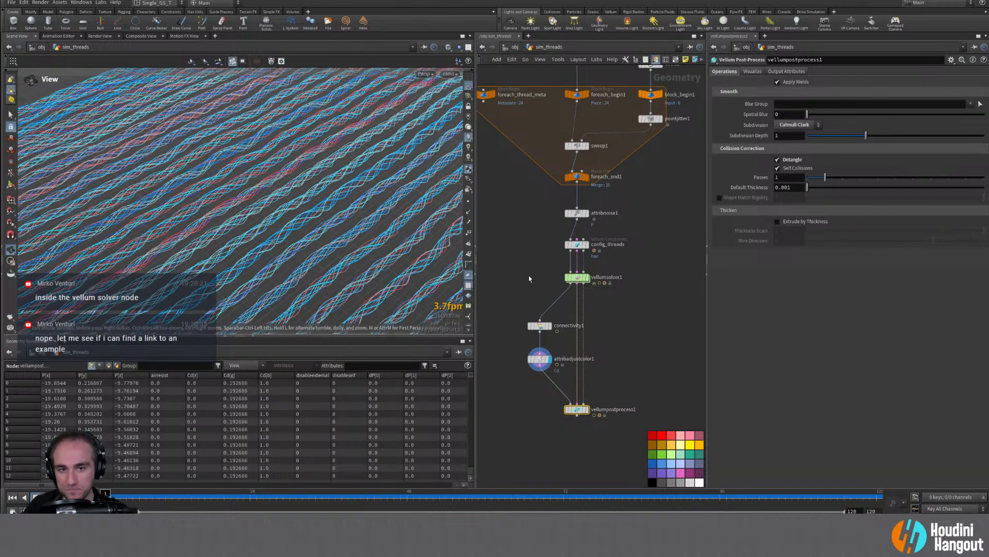
mouse_move(279, 173)
right_mouse_down("alt")
mouse_move(333, 162)
mouse_move(289, 175)
right_mouse_up("alt")
left_click_drag(289, 175, 273, 178, "alt")
right_click_drag(273, 178, 309, 206, "alt")
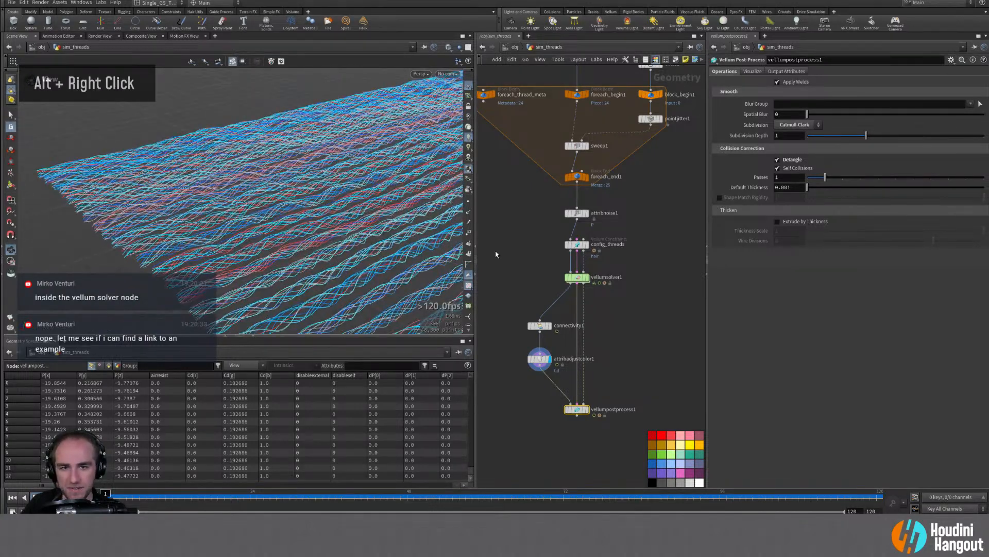
key("Tab")
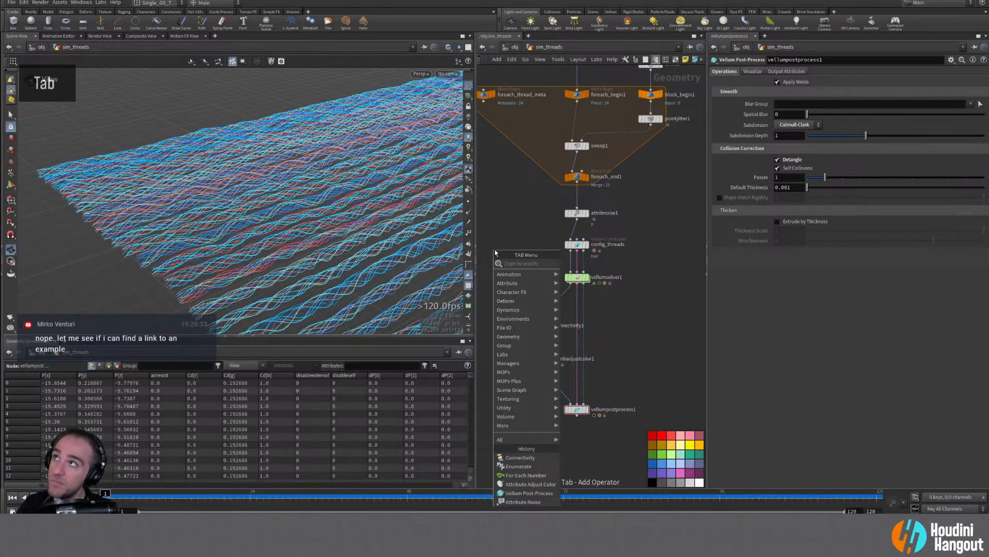
type("group")
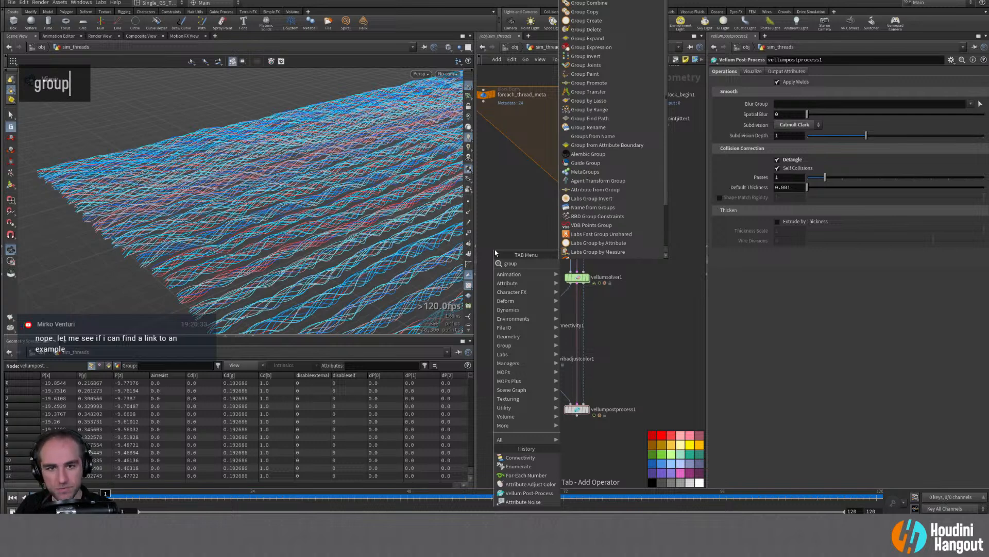
key("Return")
left_click(531, 230)
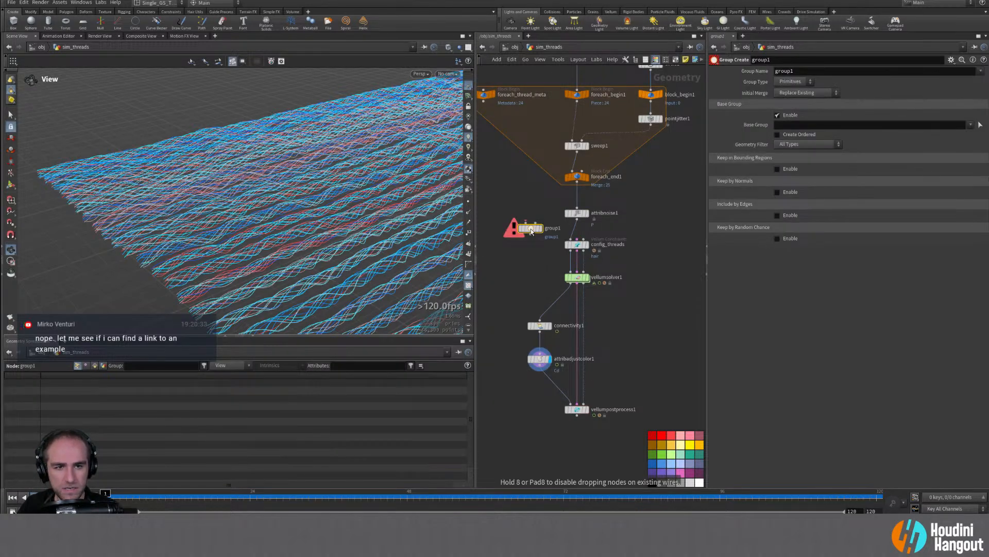
left_click_drag(531, 230, 582, 207)
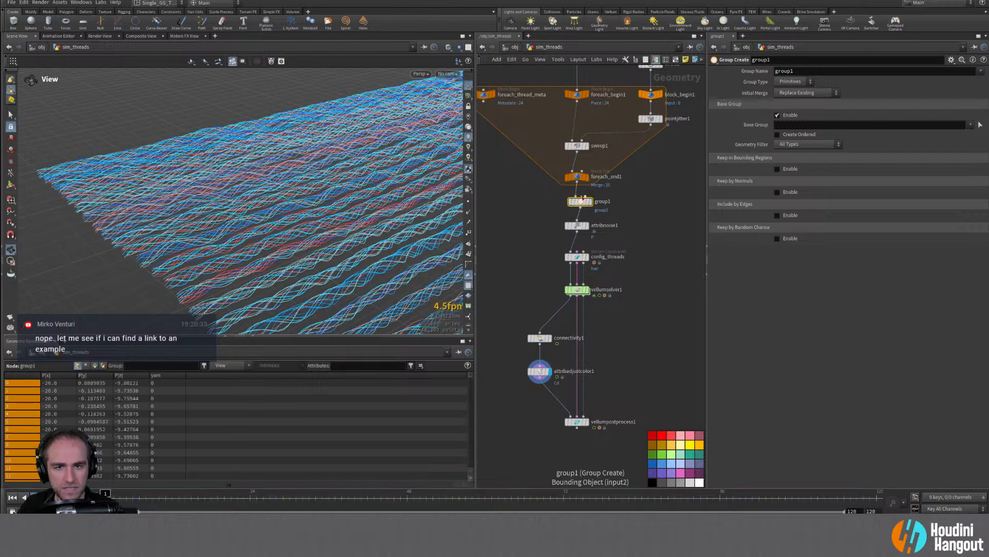
key("r")
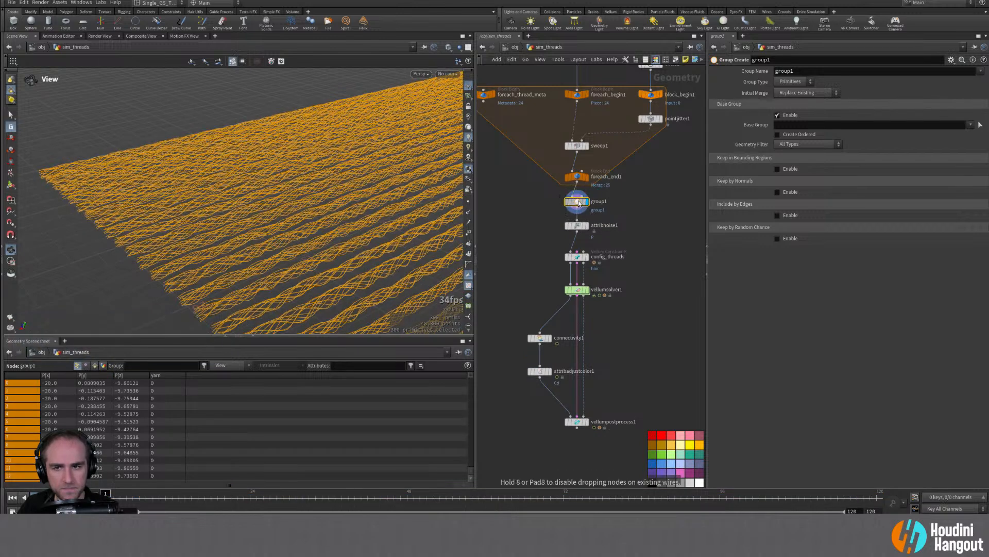
Step: Try grouping points by edges with unshared edges and no base group in group1, and delete the node
left_click(792, 81)
left_click(791, 91)
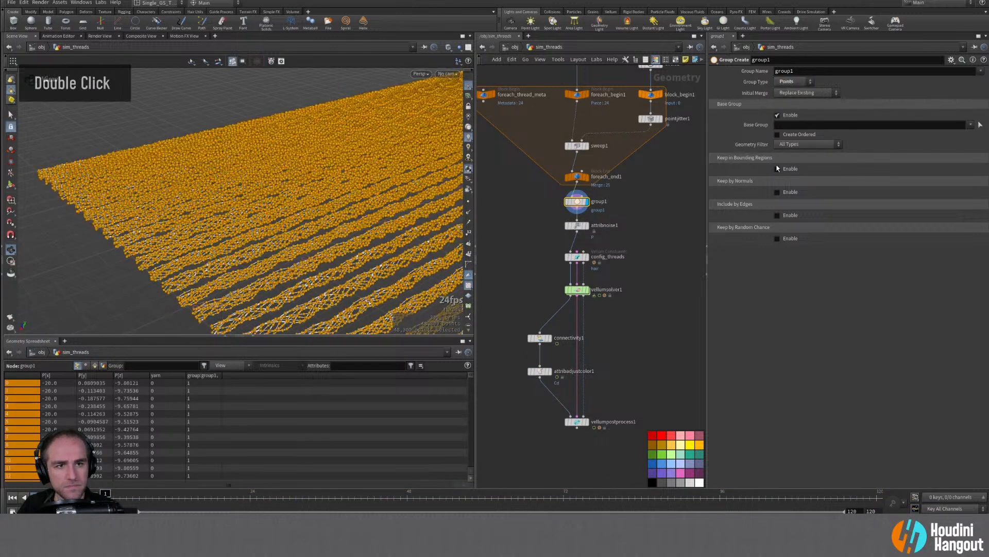
left_click(777, 115)
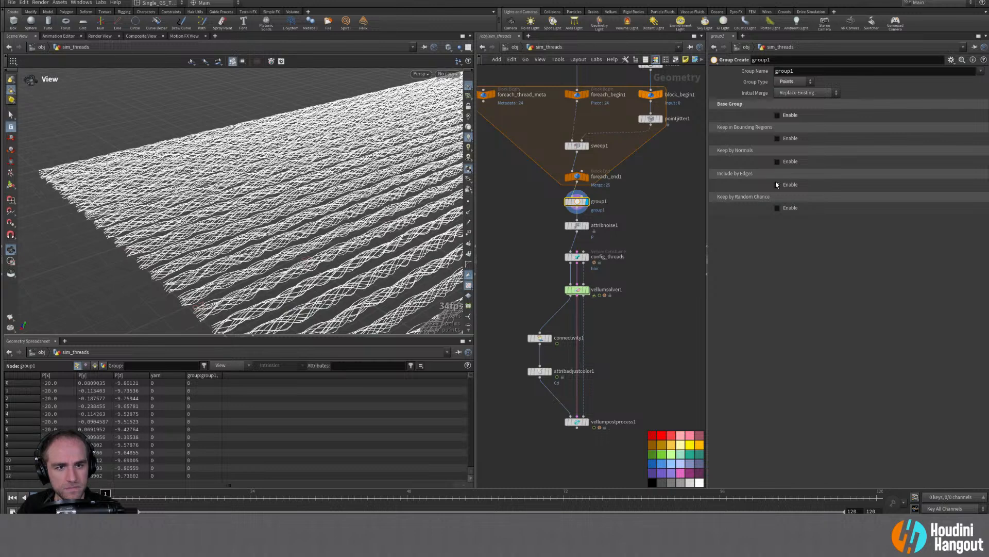
left_click(777, 185)
left_click(777, 262)
left_click(777, 262)
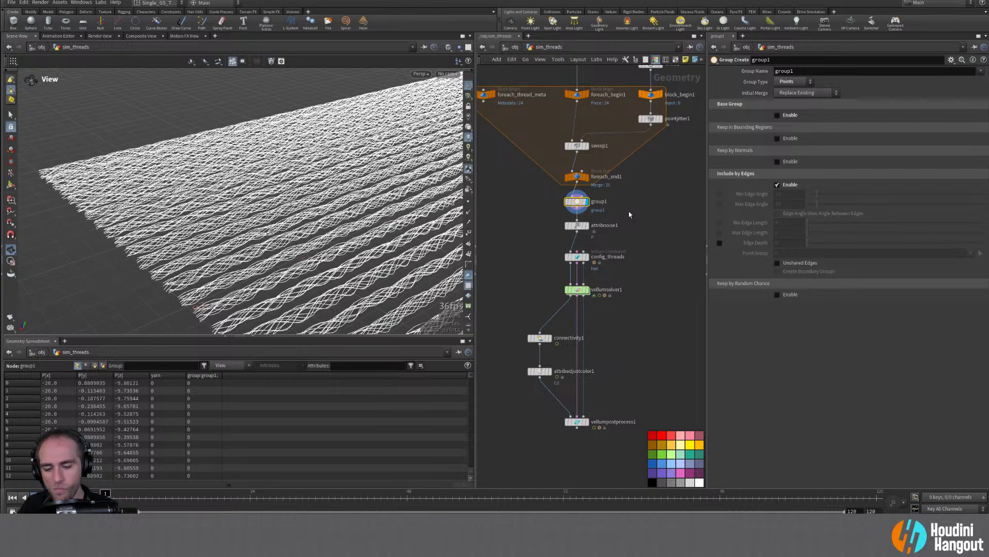
key("Delete")
Step: Insert a Group by Range node between foreach_end1 and attribnoise1, and set its group type to Points
key("Tab")
type("group by")
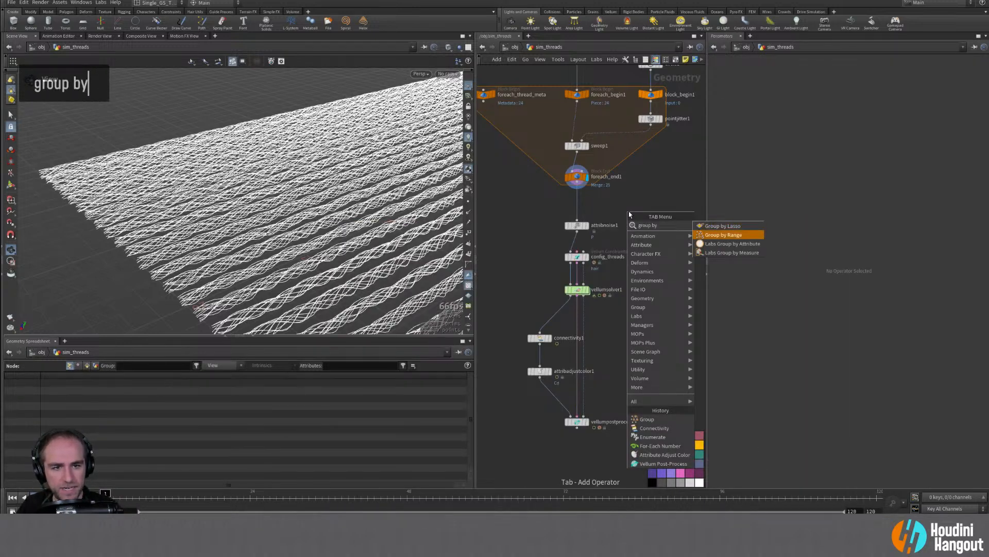
key("Return")
left_click(577, 206)
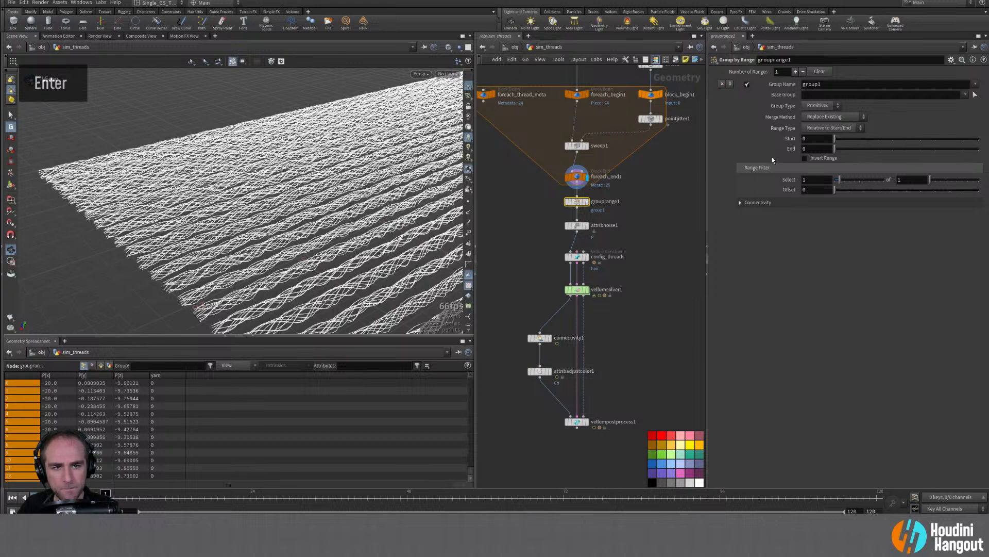
left_click(820, 105)
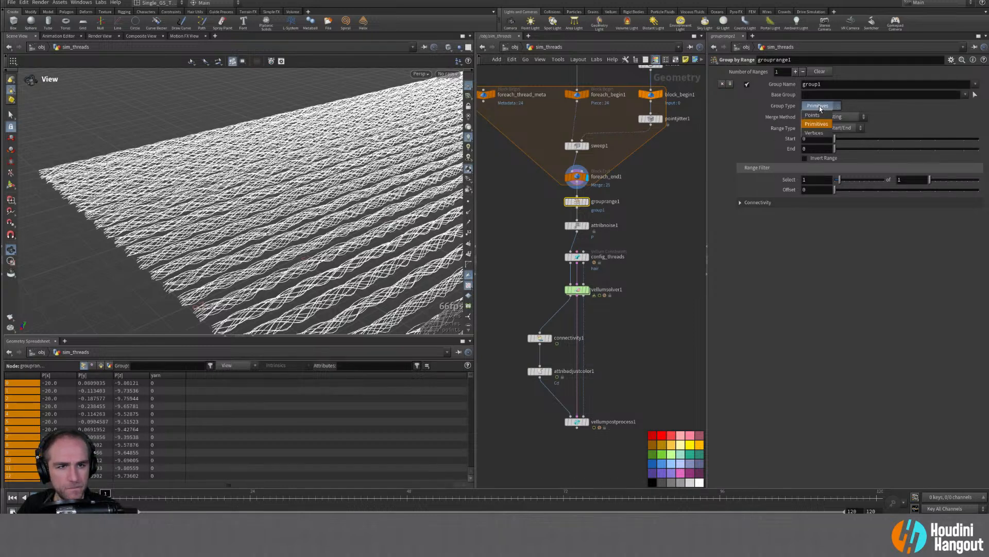
left_click(820, 114)
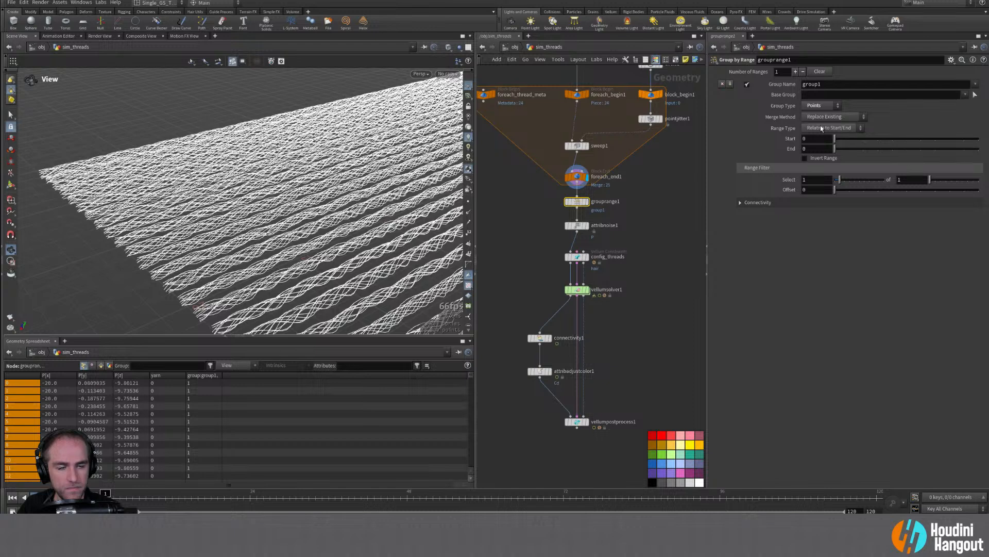
Step: Set grouprange1's start and end to 1, invert the range, and make it affect disconnected geometry separately
middle_click(789, 138)
middle_click_drag(789, 139, 792, 139)
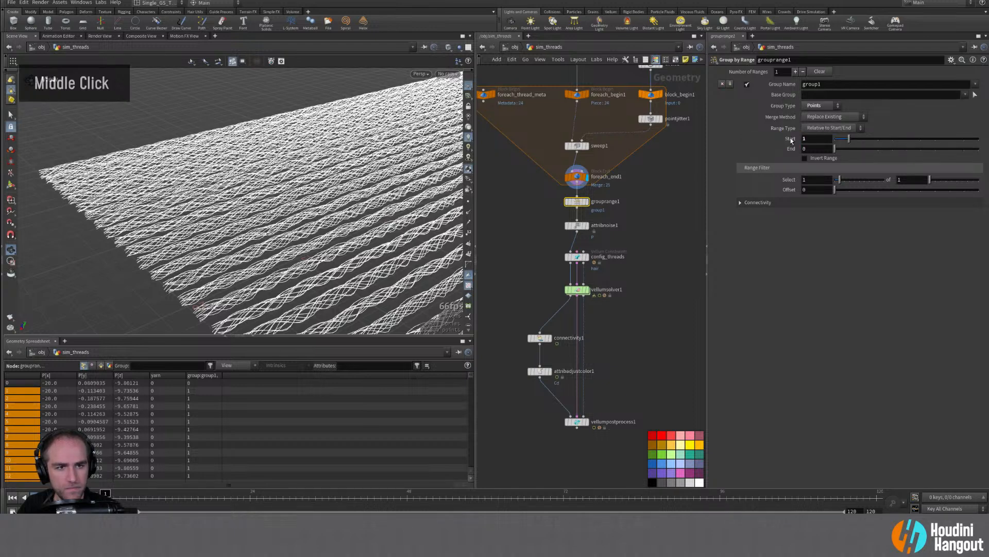
right_click_drag(232, 196, 180, 196, "alt")
middle_click_drag(177, 188, 165, 190, "alt")
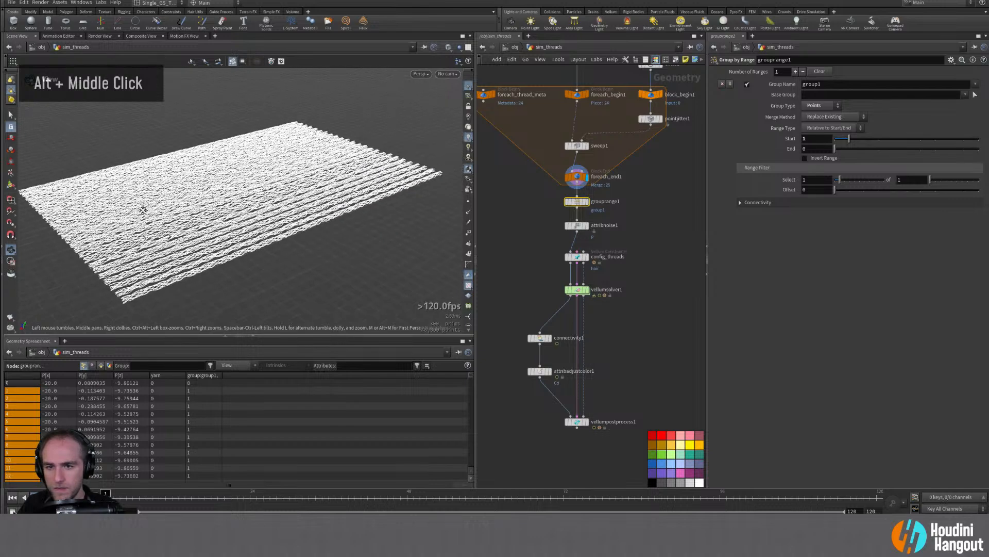
left_click_drag(166, 191, 165, 205, "alt")
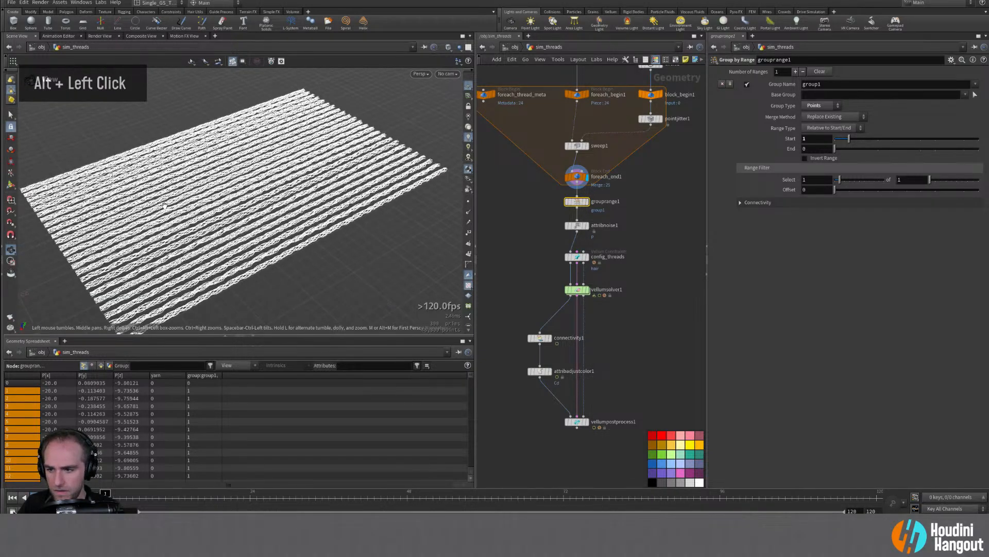
left_click(804, 159)
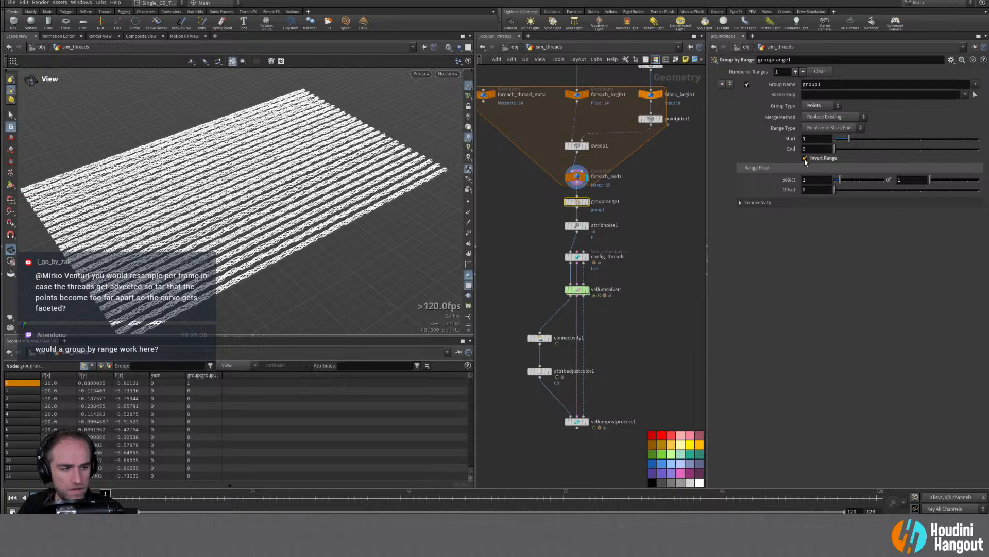
middle_click_drag(798, 148, 800, 147)
left_click(739, 202)
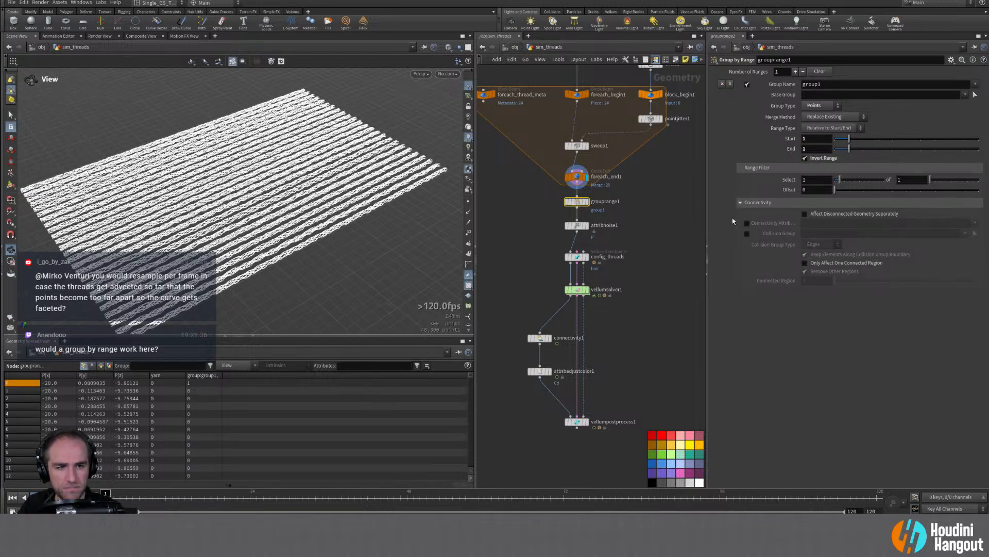
left_click(804, 215)
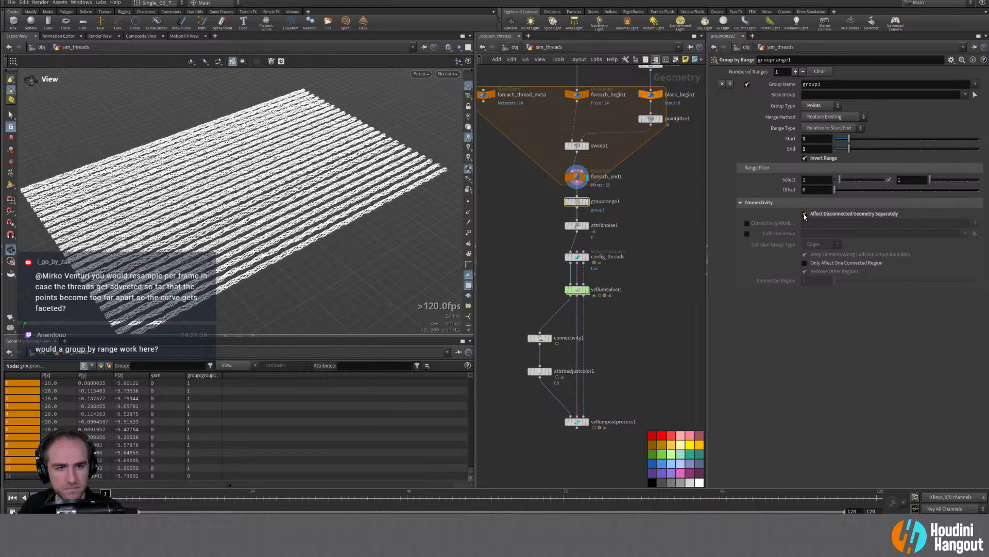
Step: Display grouprange1's result and examine the grouped points at the thread ends up close
left_click_drag(431, 202, 336, 181, "alt")
middle_click_drag(335, 181, 250, 206, "alt")
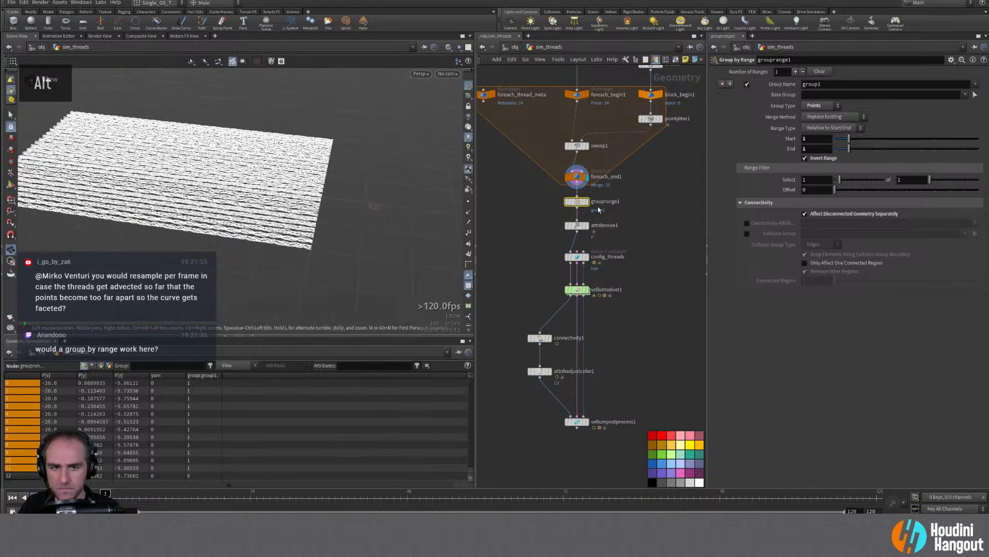
double_click(587, 202)
left_click_drag(281, 209, 320, 215, "alt")
right_click_drag(320, 215, 758, 90, "alt")
left_click_drag(347, 183, 418, 174, "alt")
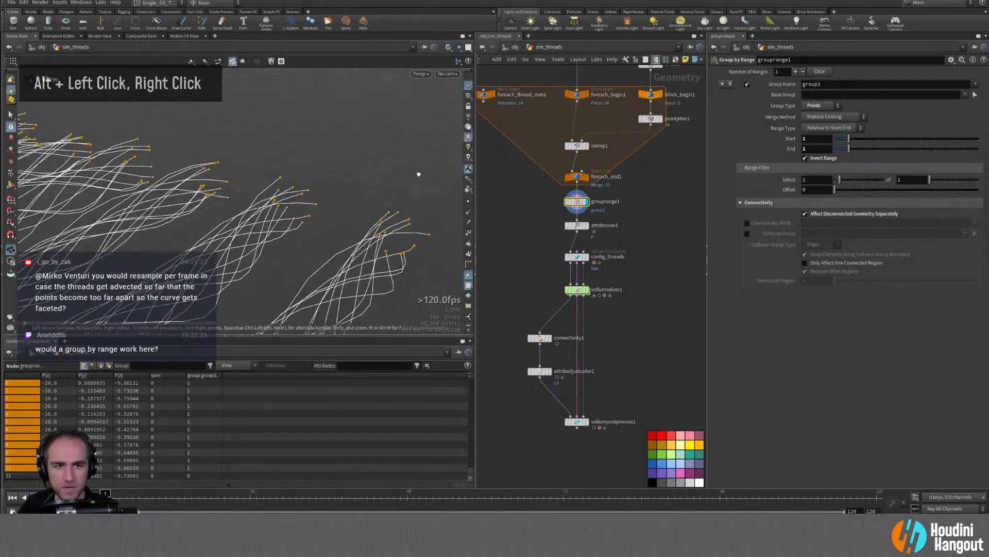
Step: Compare the grouped thread end points with grouprange1's Affect Disconnected Geometry Separately option off and on
left_click(805, 213)
left_click(806, 213)
right_click_drag(248, 227, 227, 227, "alt")
middle_click_drag(226, 227, 273, 242, "alt")
right_click_drag(273, 242, 330, 185, "alt")
middle_click_drag(330, 185, 441, 105, "alt")
left_click_drag(314, 194, 185, 278, "alt")
middle_click_drag(185, 278, 338, 236, "alt")
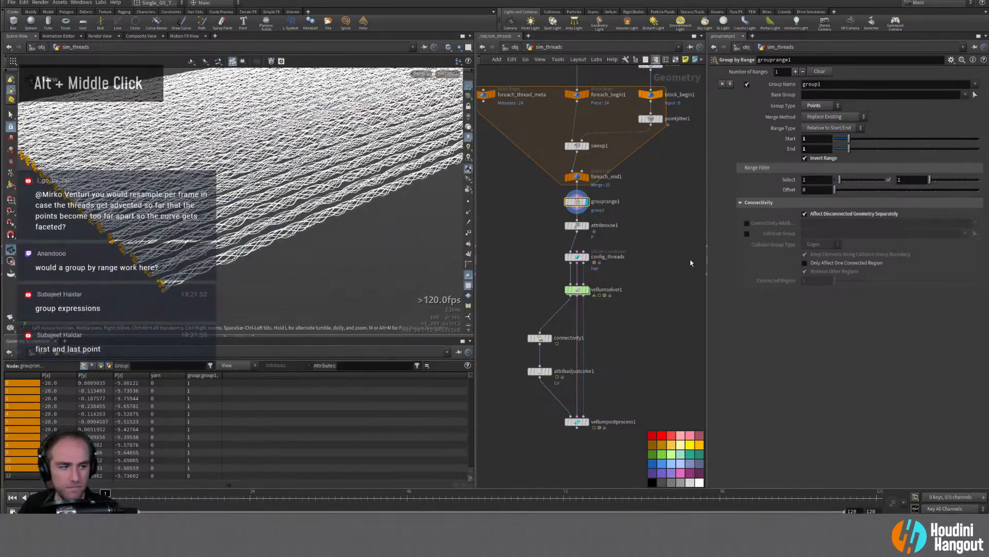
left_click(740, 202)
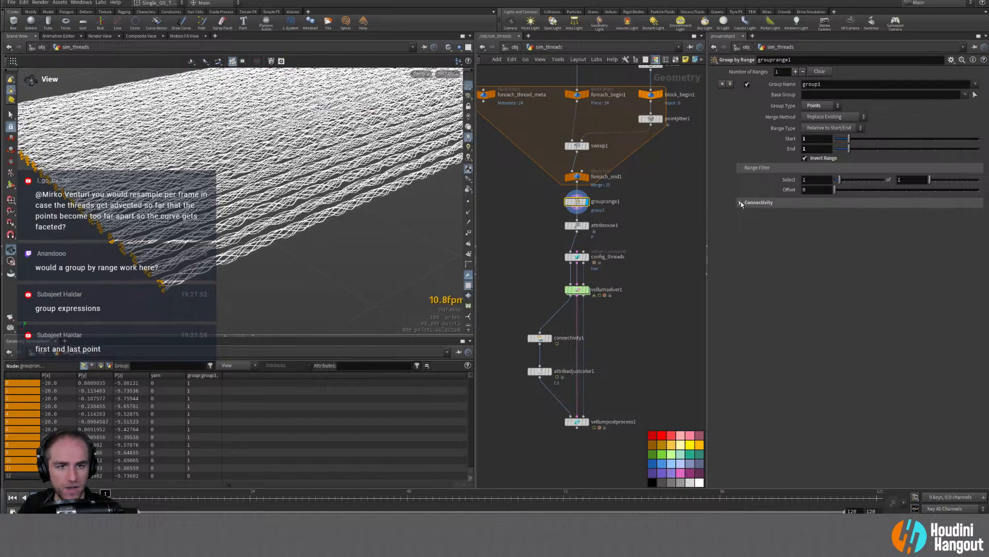
left_click(740, 203)
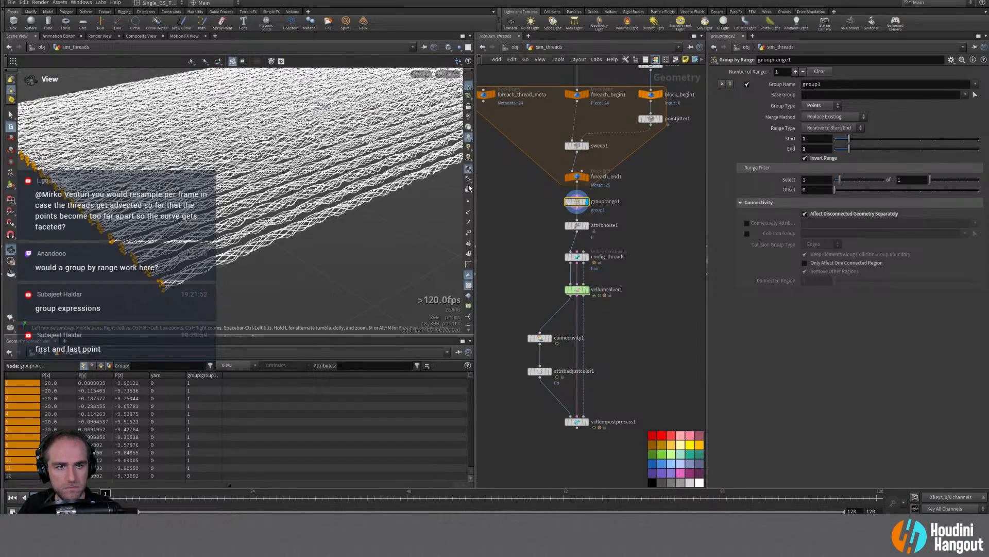
Step: Examine both ends of the thread rows from several angles to check which points are grouped
left_click_drag(232, 206, 268, 211, "alt")
right_click_drag(268, 211, 247, 221, "alt")
middle_click_drag(248, 222, 253, 222, "alt")
left_click_drag(270, 203, 281, 205, "alt")
middle_click_drag(280, 206, 284, 199, "alt")
mouse_move(281, 199)
left_mouse_down("alt")
mouse_move(263, 196)
mouse_move(271, 204)
left_mouse_up("alt")
middle_click_drag(271, 203, 267, 189, "alt")
left_click_drag(267, 188, 268, 180, "alt")
middle_click_drag(268, 180, 365, 157, "alt")
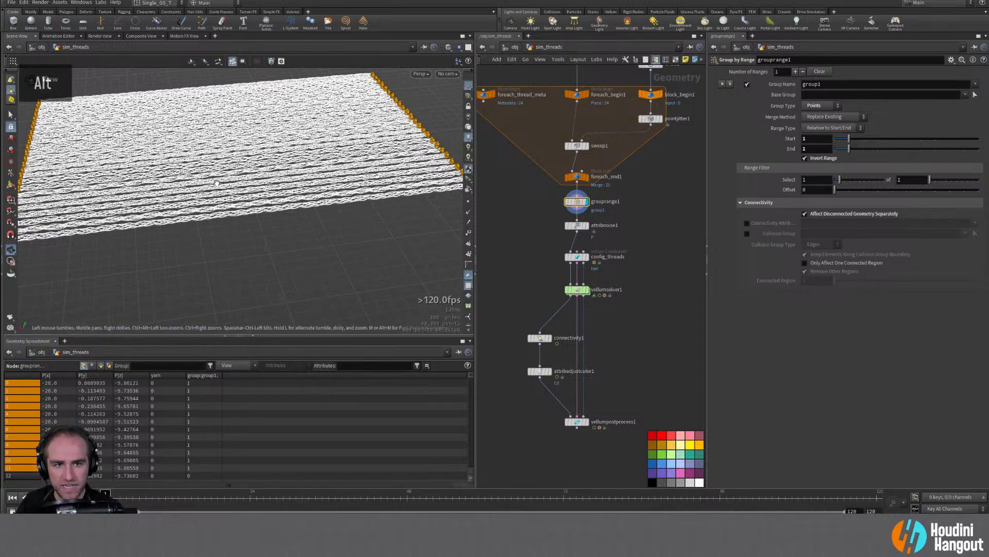
middle_click_drag(218, 182, 292, 198, "alt")
left_click_drag(292, 198, 211, 227, "alt")
middle_click_drag(208, 244, 292, 231, "alt")
left_click_drag(292, 230, 173, 266, "alt")
right_click_drag(173, 266, 351, 170, "alt")
left_click_drag(181, 219, 113, 210, "alt")
left_click_drag(274, 180, 243, 219, "alt")
middle_click_drag(243, 219, 361, 172, "alt")
right_click_drag(361, 172, 347, 184, "alt")
middle_click_drag(347, 186, 289, 211, "alt")
right_click_drag(288, 211, 262, 229, "alt")
middle_click_drag(263, 229, 247, 248, "alt")
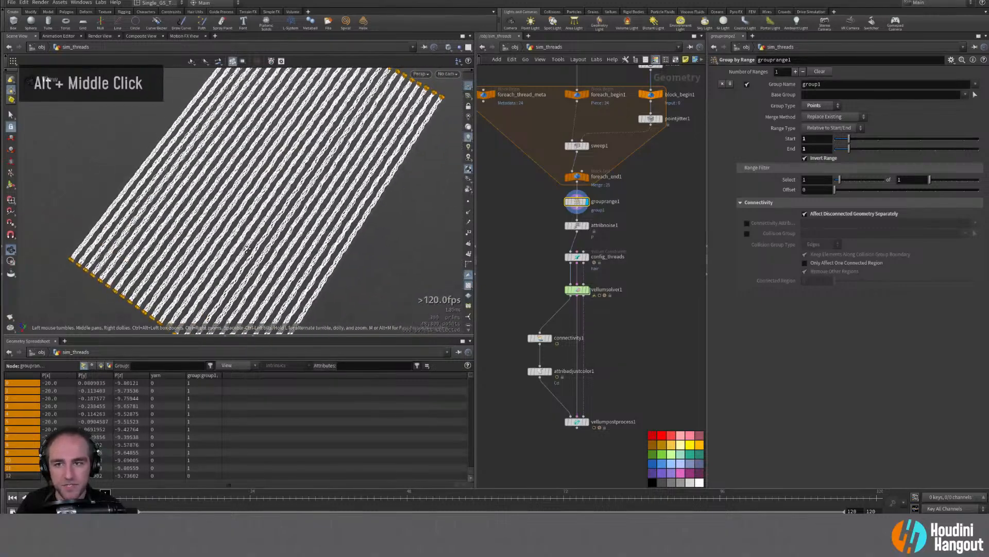
mouse_move(247, 249)
left_mouse_down("alt")
mouse_move(227, 250)
mouse_move(249, 252)
left_mouse_up("alt")
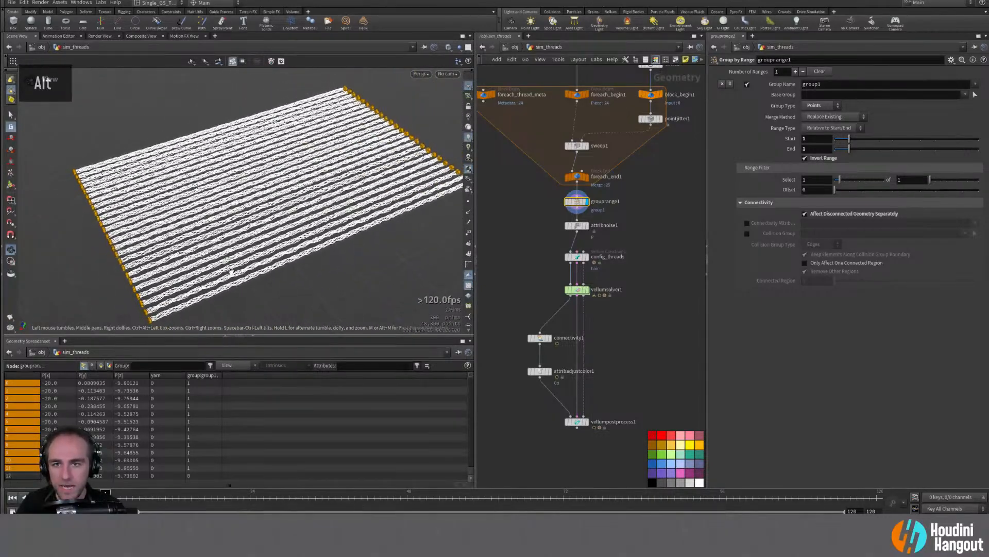
Step: Rename the group made by grouprange1 to pins
double_click(839, 83)
type("pint")
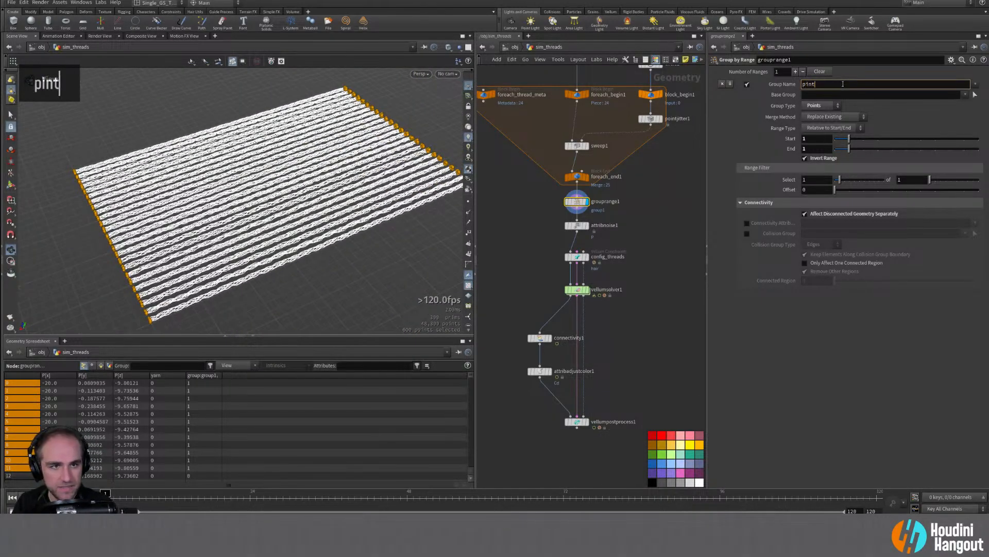
key("BackSpace")
type("s")
key("Return")
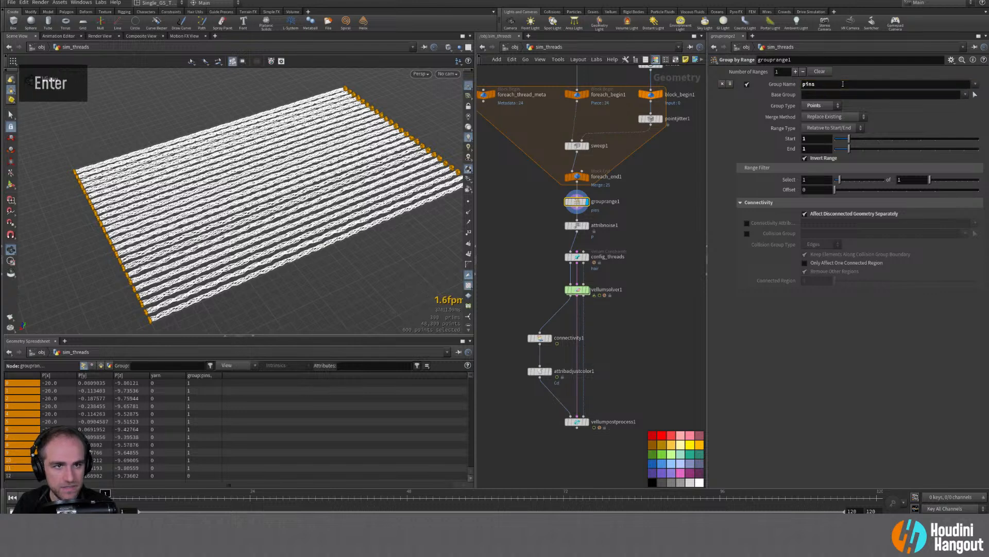
Step: Display config_threads and choose the pins group as its Pin Points
double_click(585, 258)
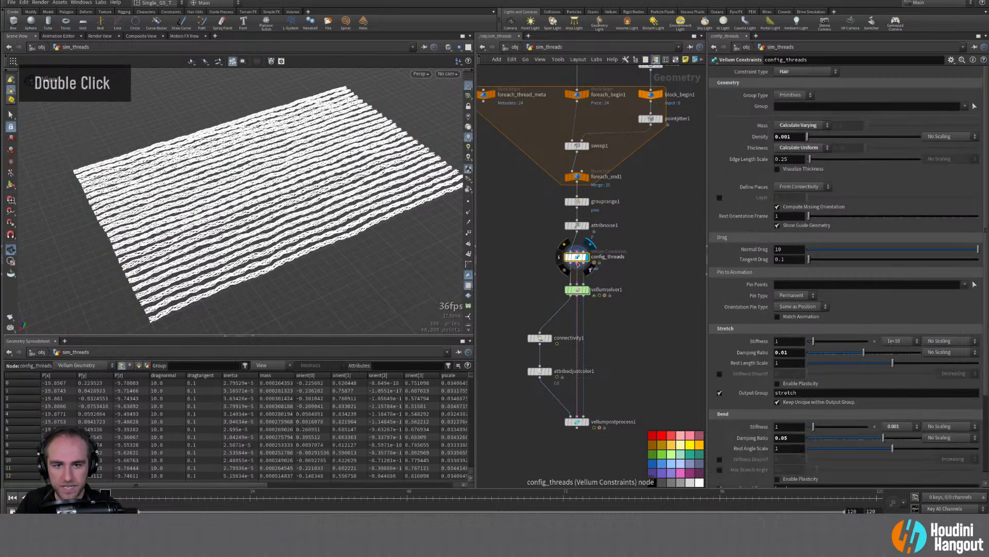
left_click(974, 284)
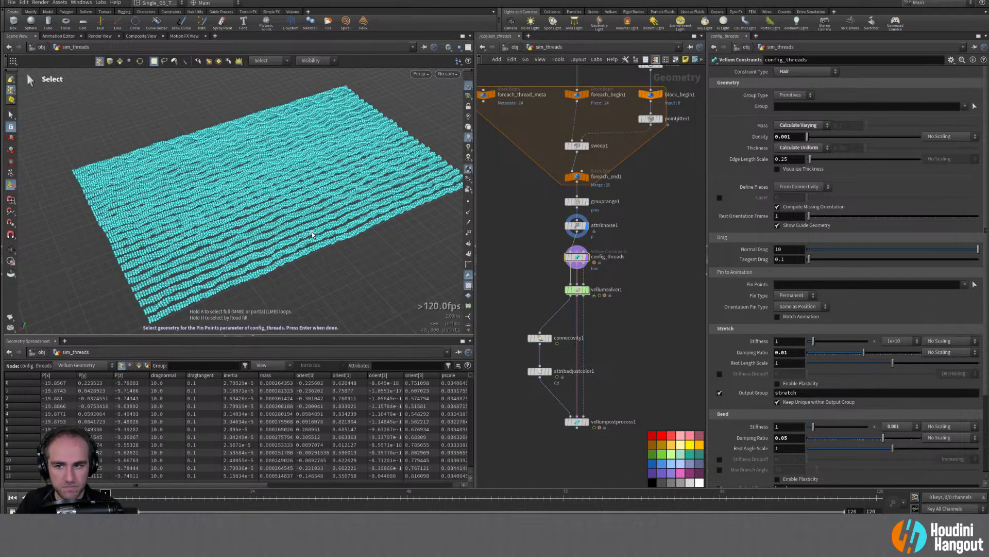
key("Escape")
left_click(965, 285)
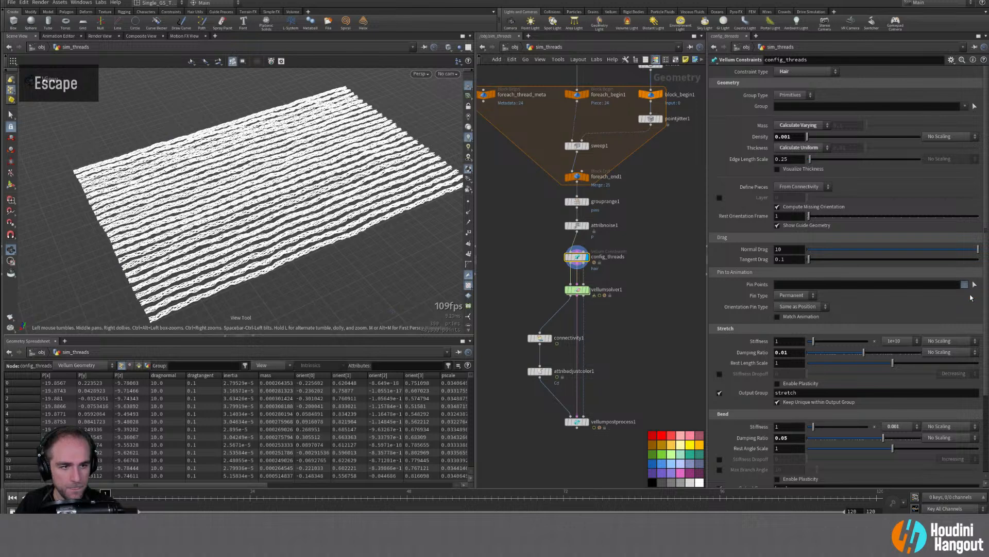
left_click(969, 295)
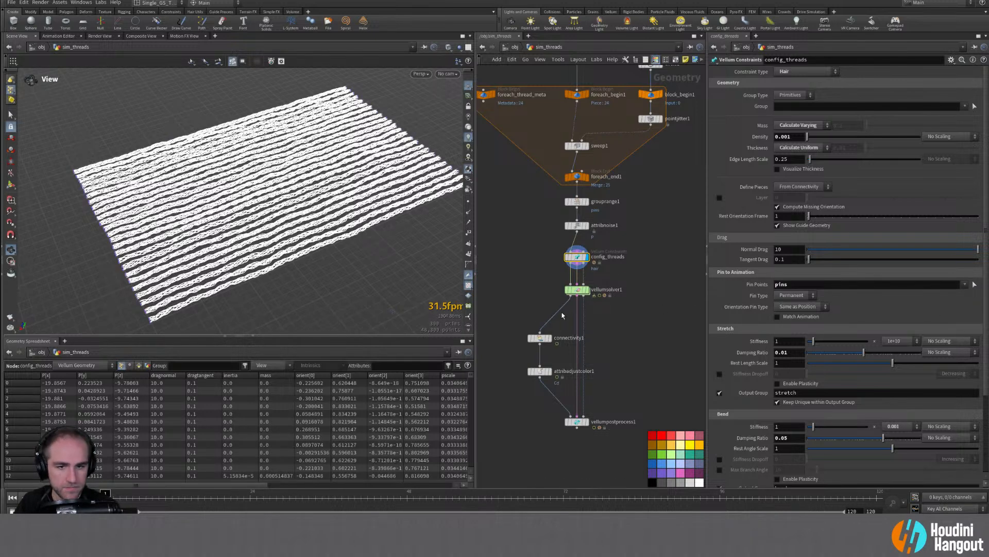
Step: Display the colored threads from attribadjustcolor1 and look at them through cam1
mouse_move(588, 294)
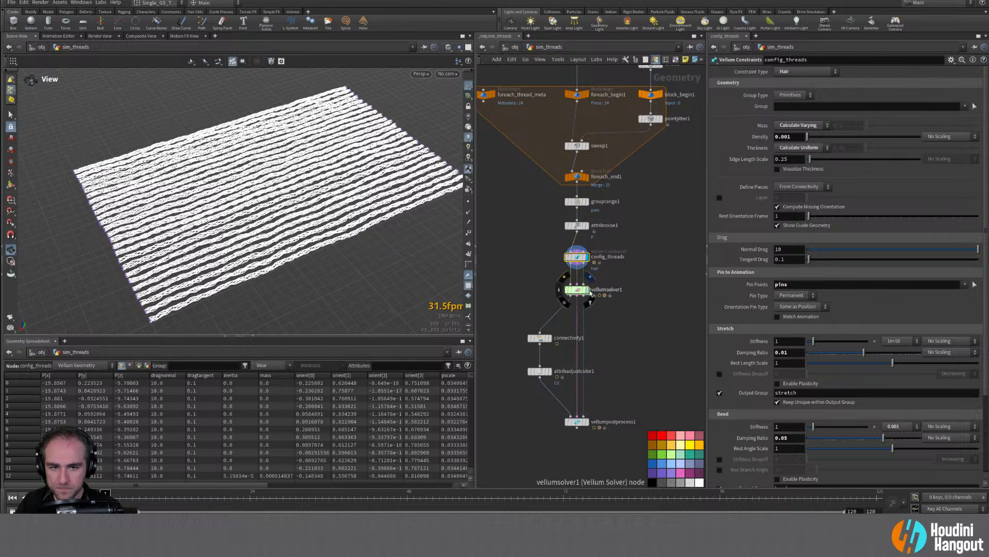
double_click(541, 371)
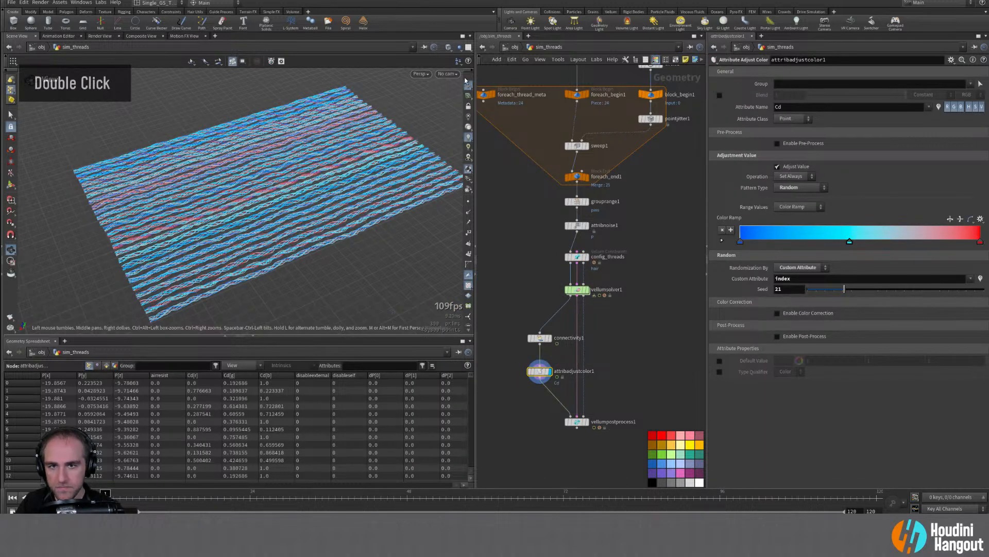
left_click(446, 73)
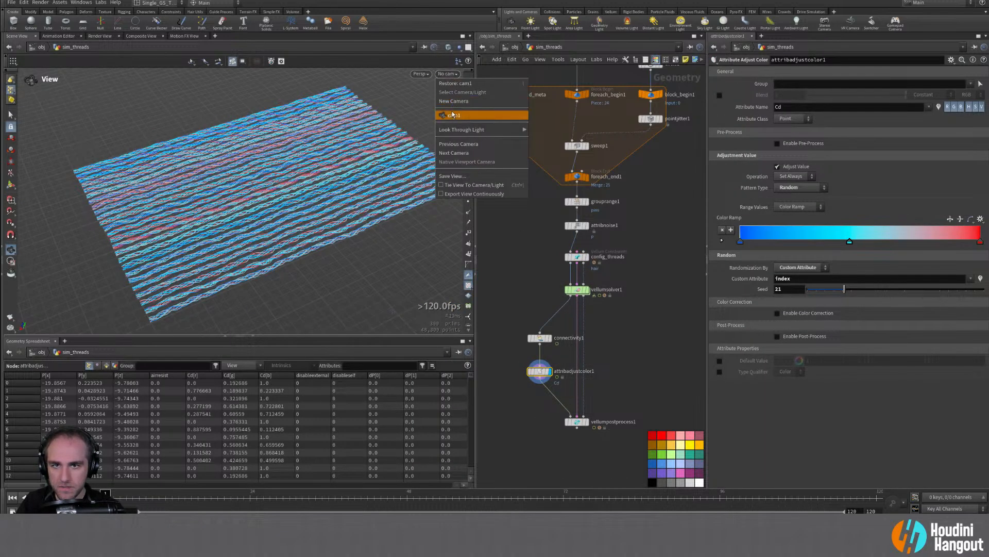
left_click(444, 138)
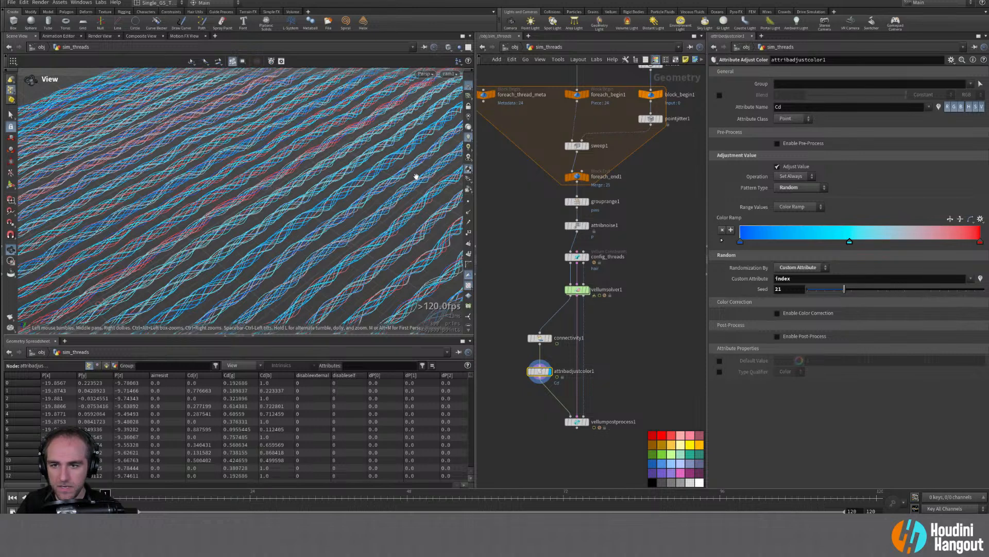
Step: Record a flipbook of the pinned, colored thread simulation and play it back in MPlay
key("alt+Tab")
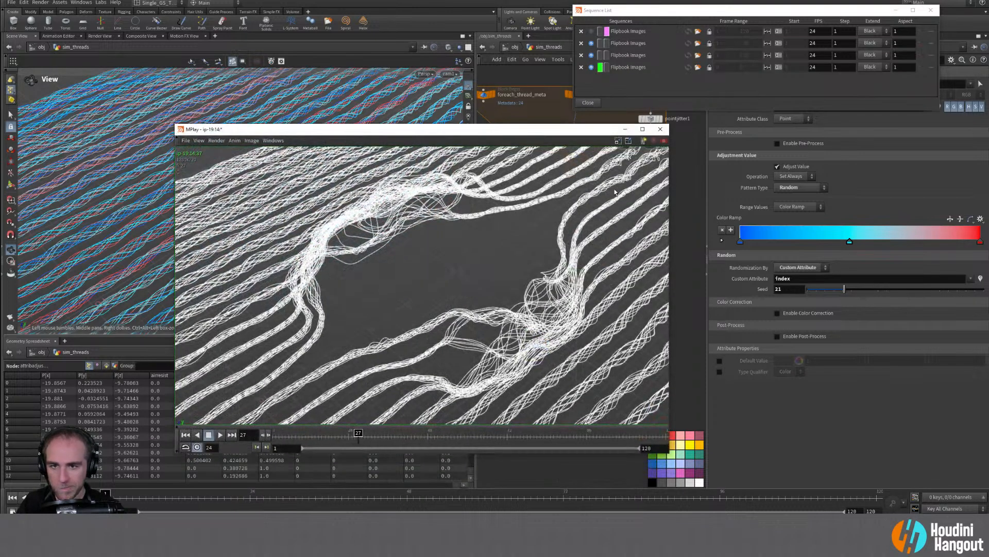
left_click(10, 318)
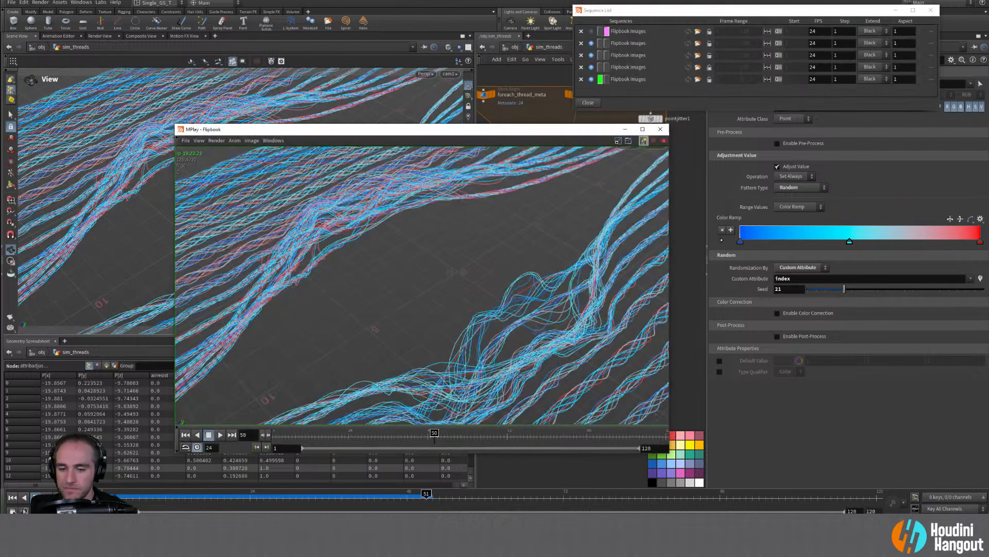
left_click_drag(470, 130, 383, 79)
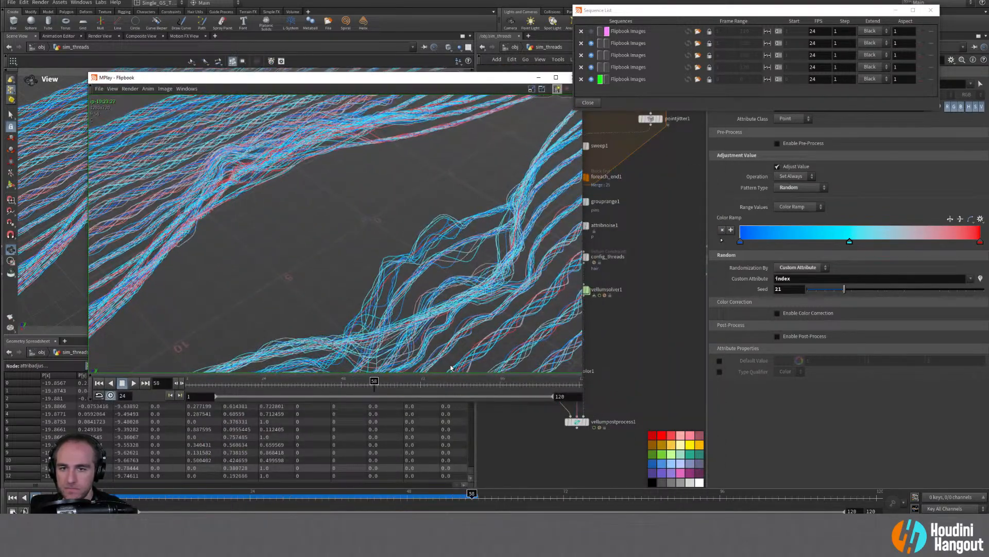
left_click(134, 383)
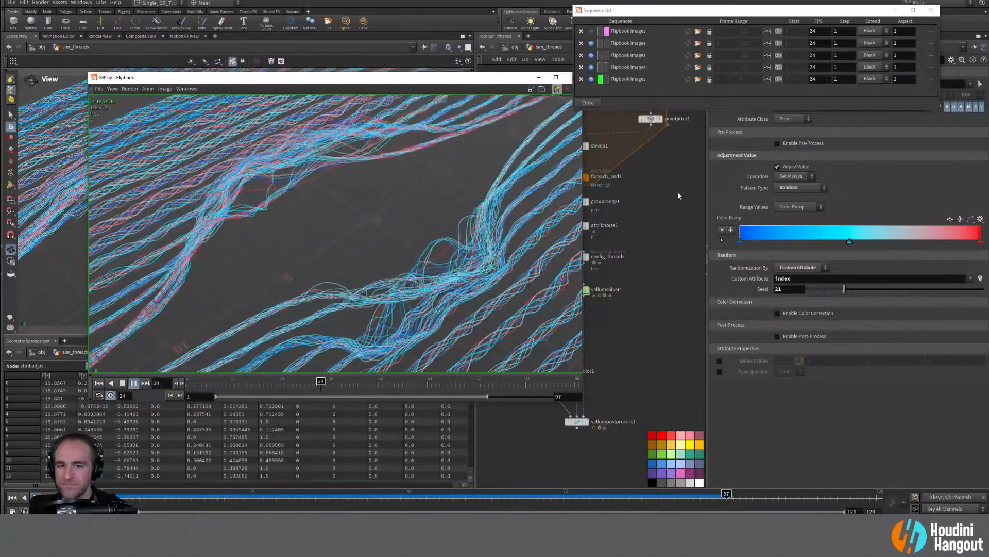
Step: Return to the node network, shift connectivity1 and attribadjustcolor1 away from the solver wires, and display vellumpostprocess1
left_click(678, 195)
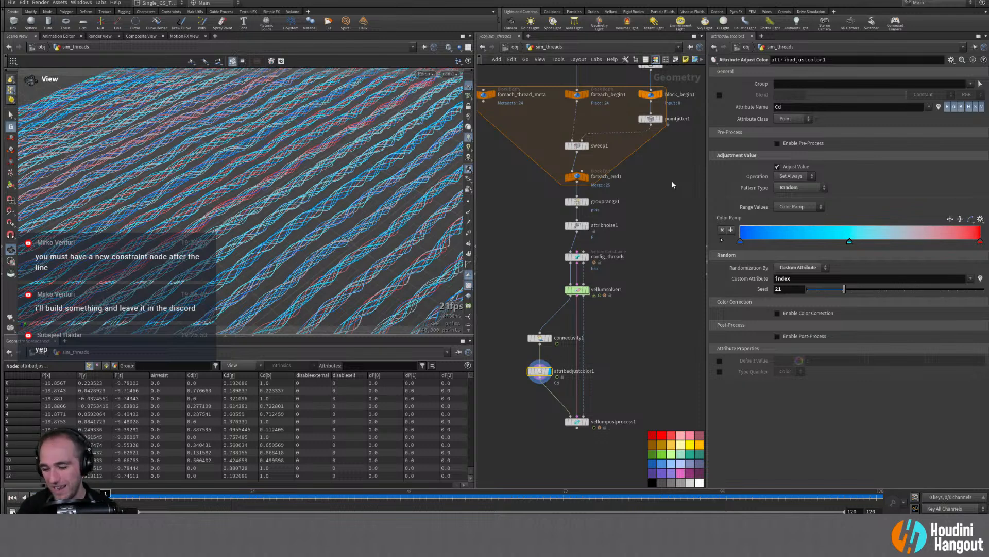
left_click_drag(480, 310, 523, 371)
left_click(510, 400)
left_click(586, 424)
left_click(586, 424)
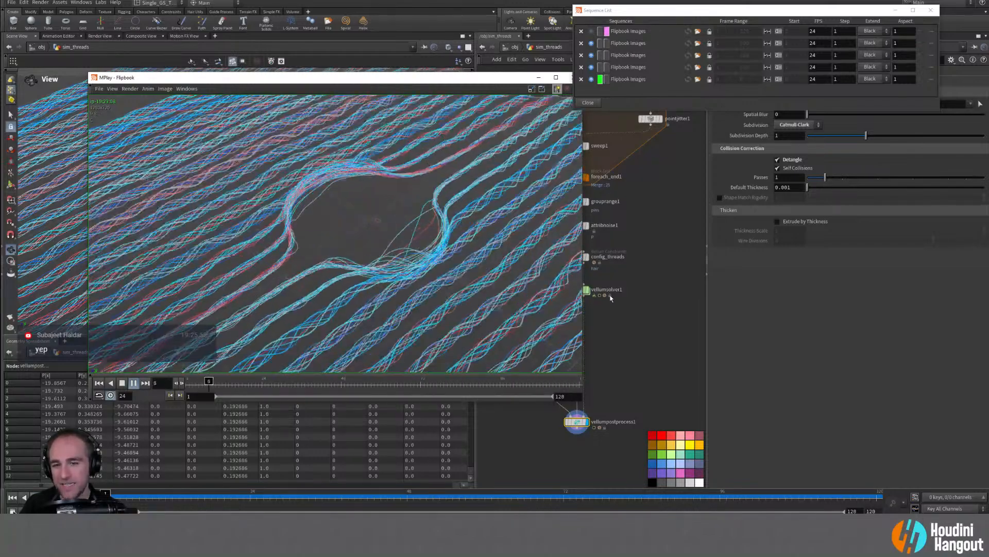
Step: Stop the flipbook playback in MPlay and return to the node network
left_click(123, 384)
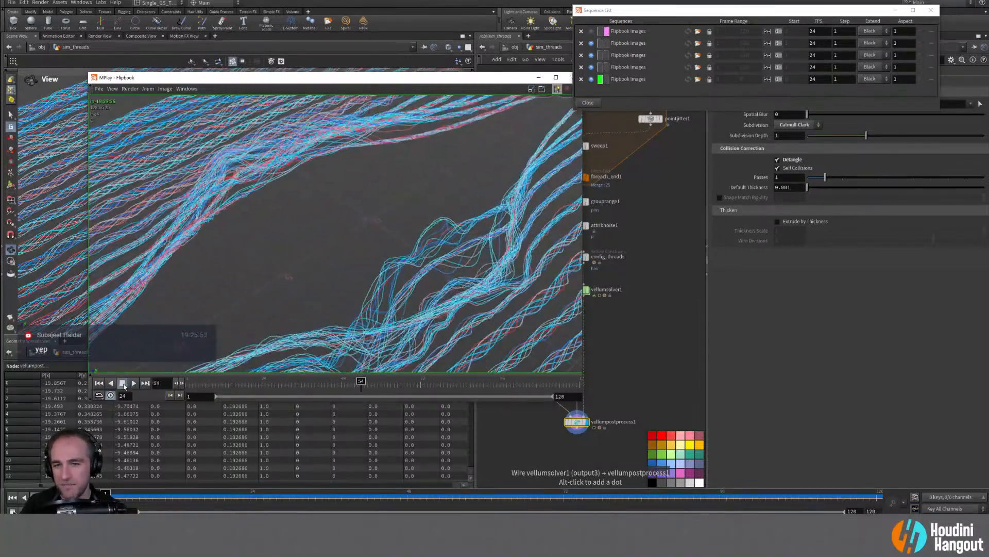
left_click(613, 307)
Step: Try the Soft pin type for the pinned points in config_threads
left_click(577, 257)
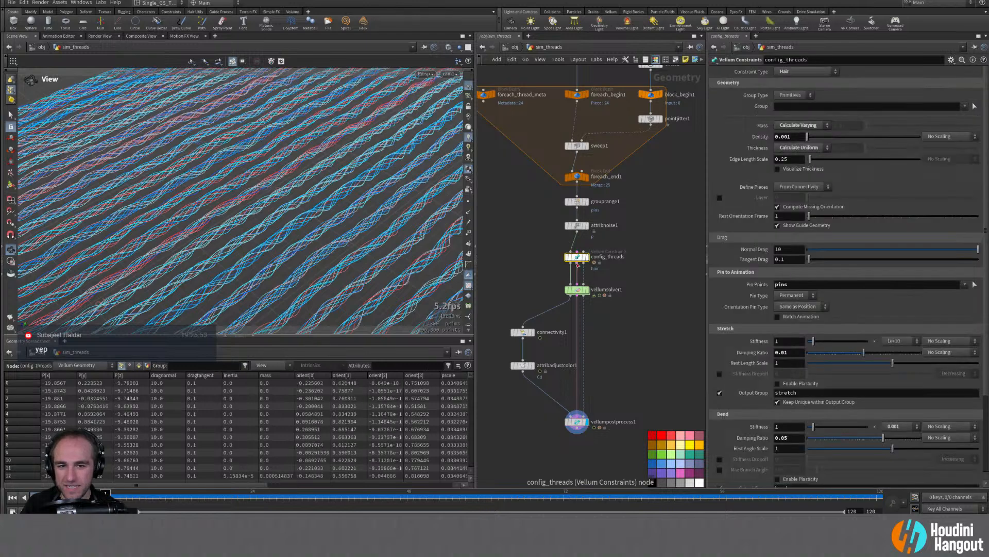
left_click(792, 297)
left_click(794, 322)
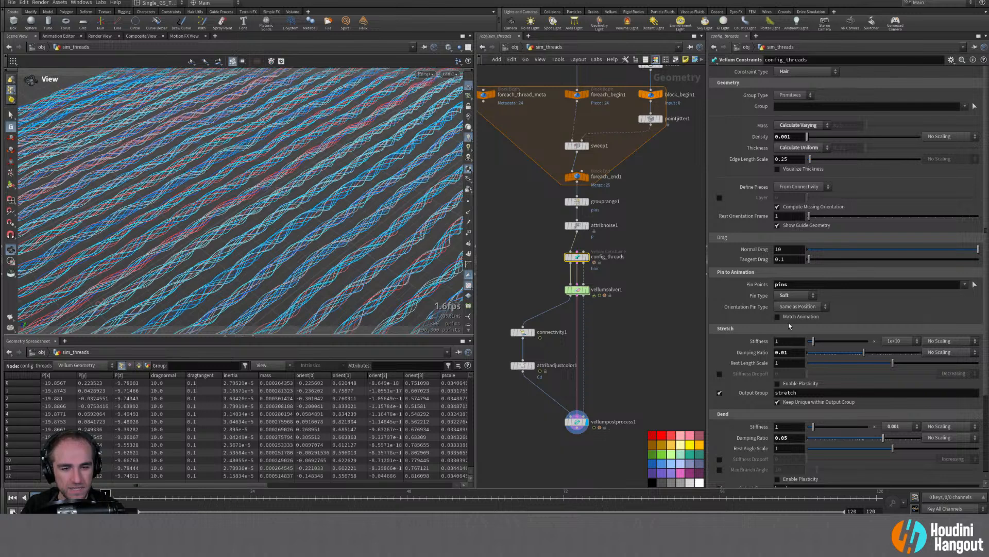
Step: Reset the Pin Points and Pin Type of config_threads to their defaults
middle_click(760, 290, "ctrl")
middle_click(758, 284, "ctrl")
middle_click(759, 295, "ctrl")
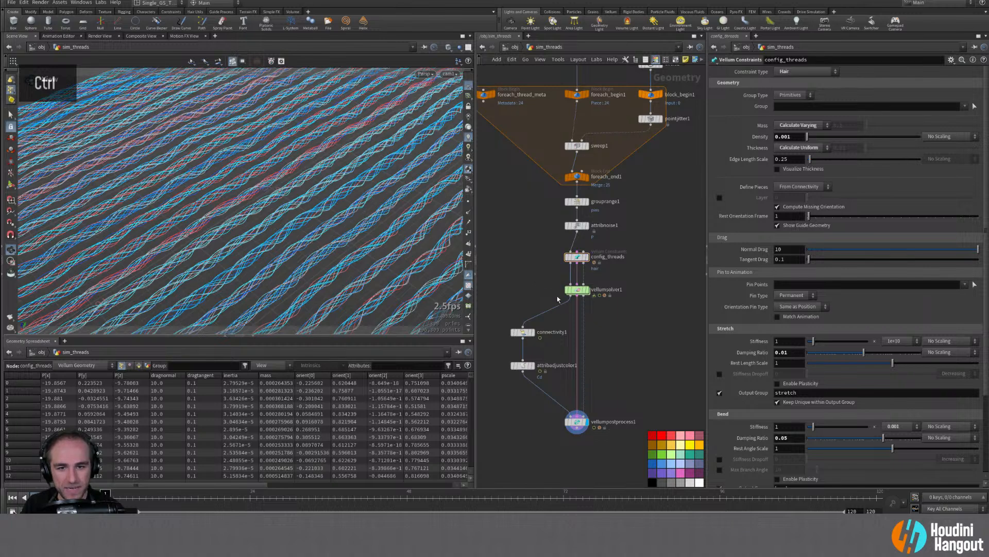
Step: Insert a Vellum Constraints node between config_threads and vellumsolver1
key("Tab")
type("pin")
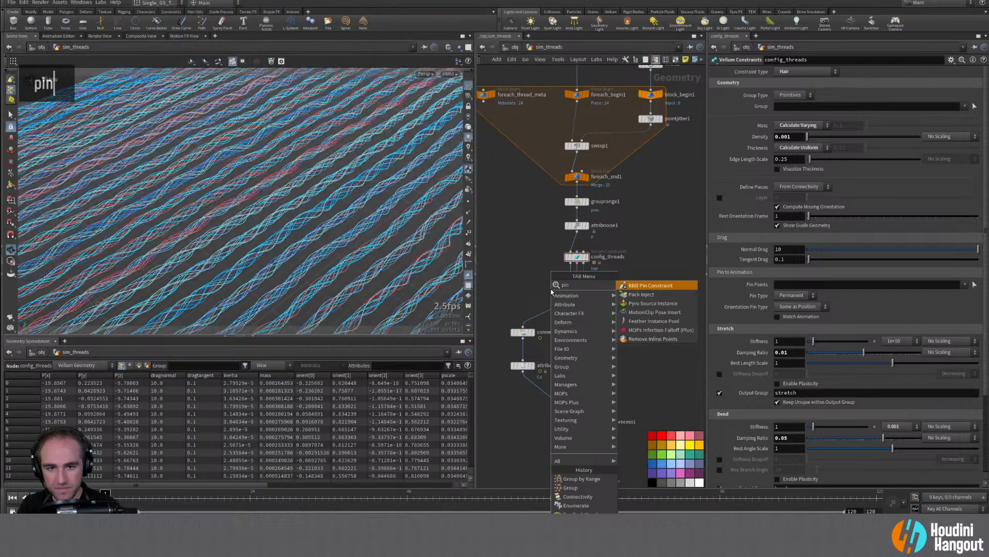
key("BackSpace")
key("BackSpace")
key("BackSpace")
type("vell")
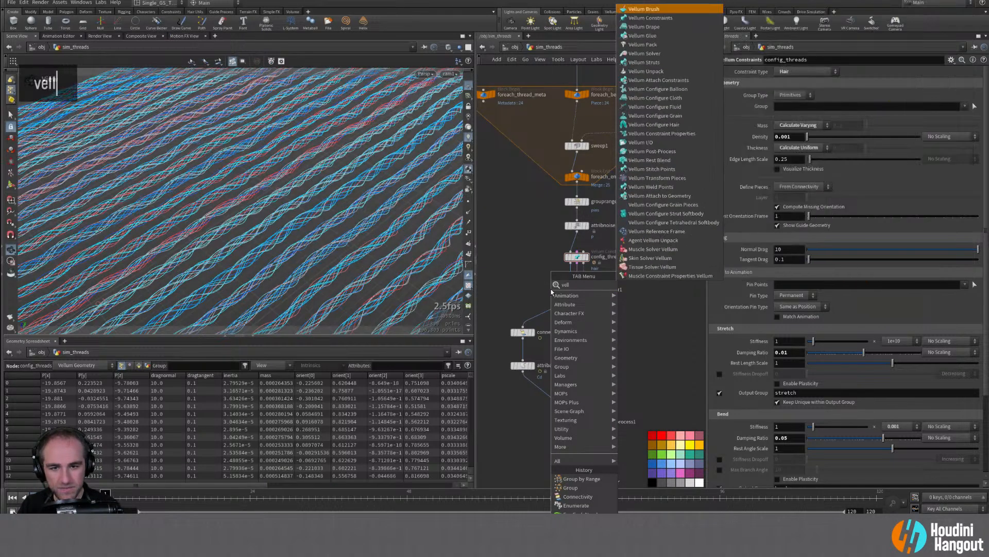
type("um con")
key("Return")
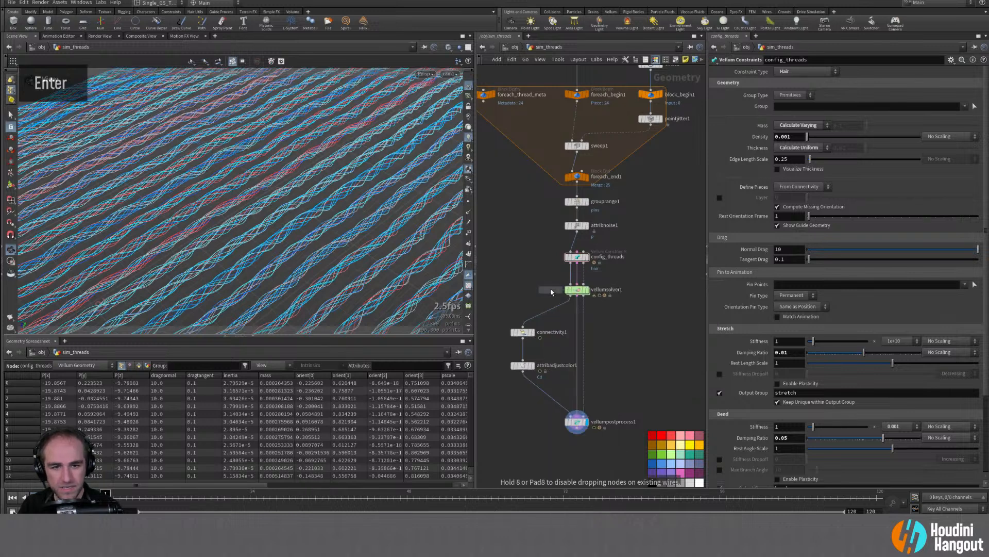
left_click(551, 292)
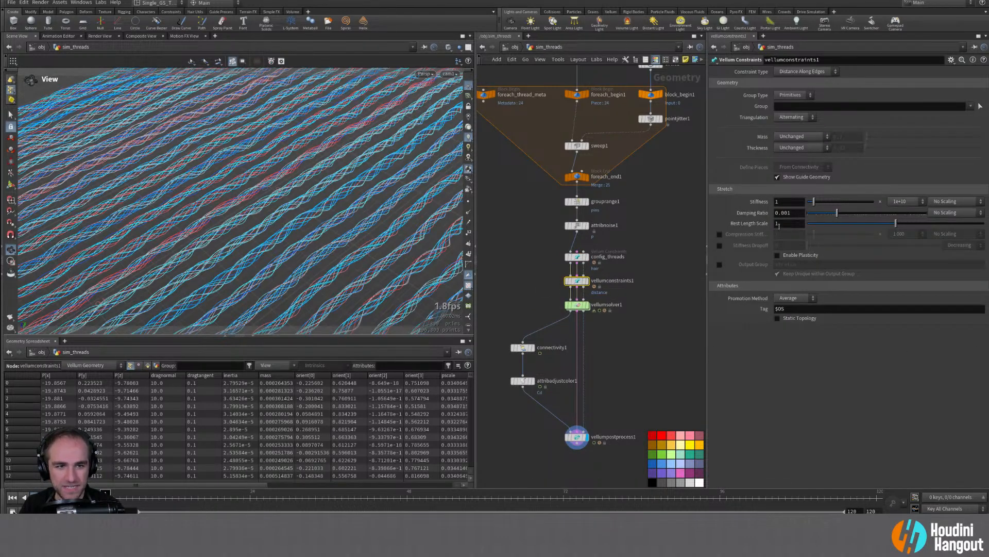
Step: Set the new constraint's type to Pin to Target with a Soft pin type
left_click(791, 73)
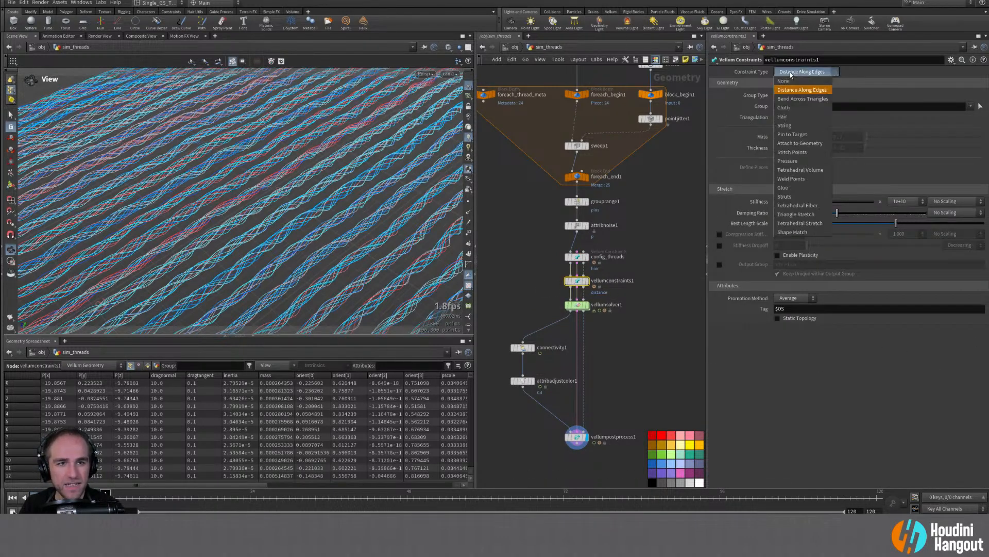
left_click(797, 134)
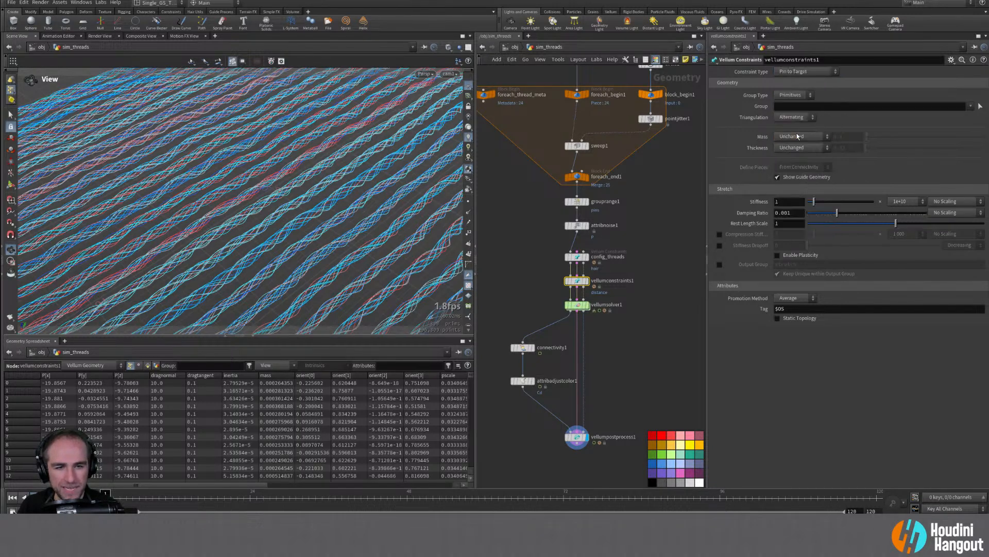
left_click(791, 191)
left_click(791, 217)
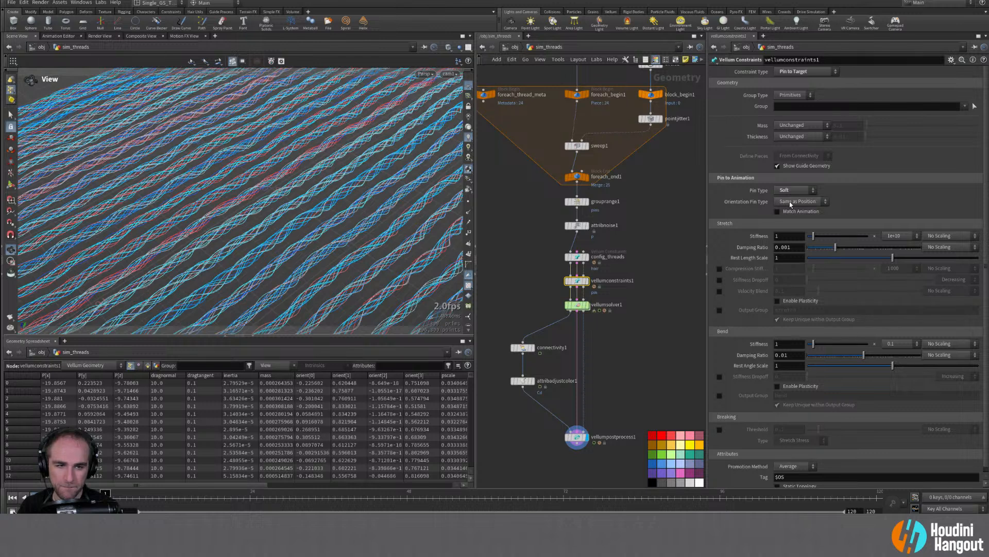
Step: Try a stretch stiffness multiplier of 100 on the pin constraint, restoring it to 1e+10
left_click(899, 236)
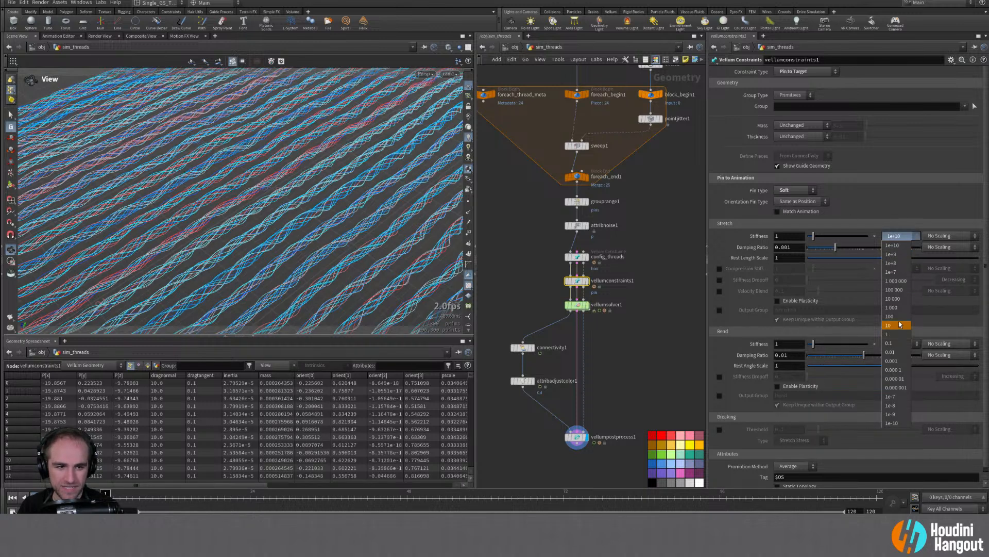
left_click(894, 316)
right_click_drag(344, 188, 225, 187, "alt")
left_click_drag(225, 188, 233, 183, "alt")
middle_click_drag(233, 183, 239, 181, "alt")
right_click_drag(238, 181, 249, 183, "alt")
left_click_drag(249, 183, 268, 169, "alt")
left_click(900, 236)
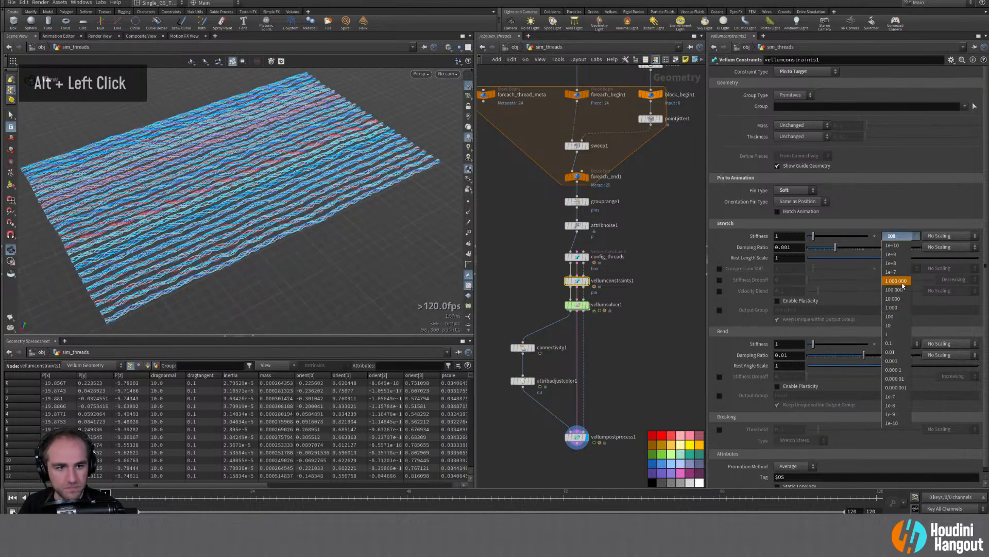
left_click(899, 245)
Step: Play the simulation with the pin constraint applied and display the attribadjustcolor1 output
middle_click_drag(246, 190, 261, 202)
scroll(260, 202, "up", 3)
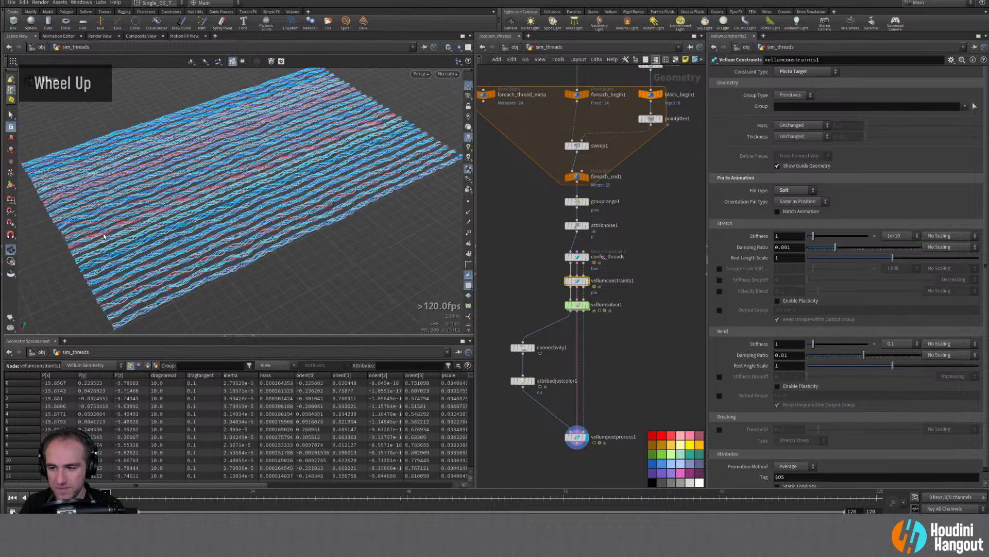
key("Up")
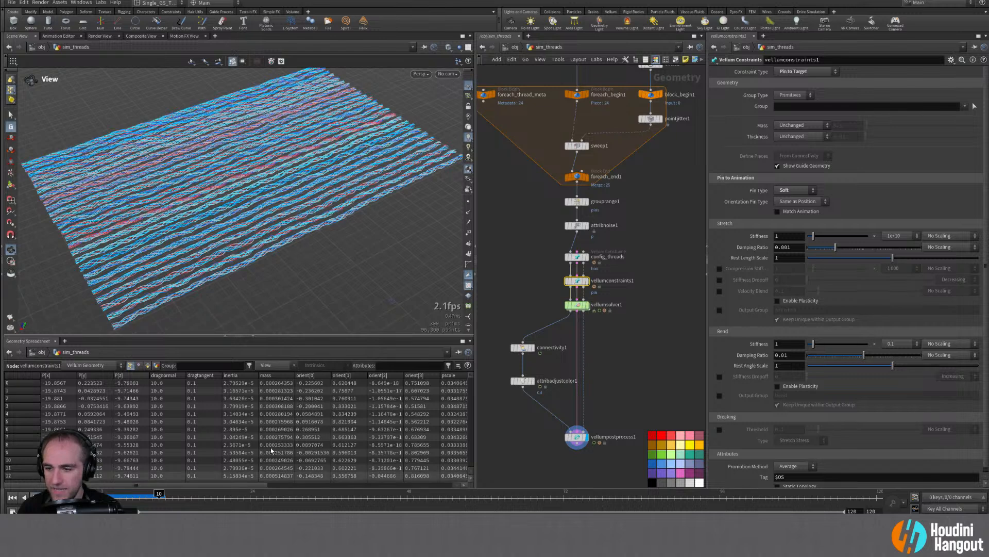
double_click(523, 382)
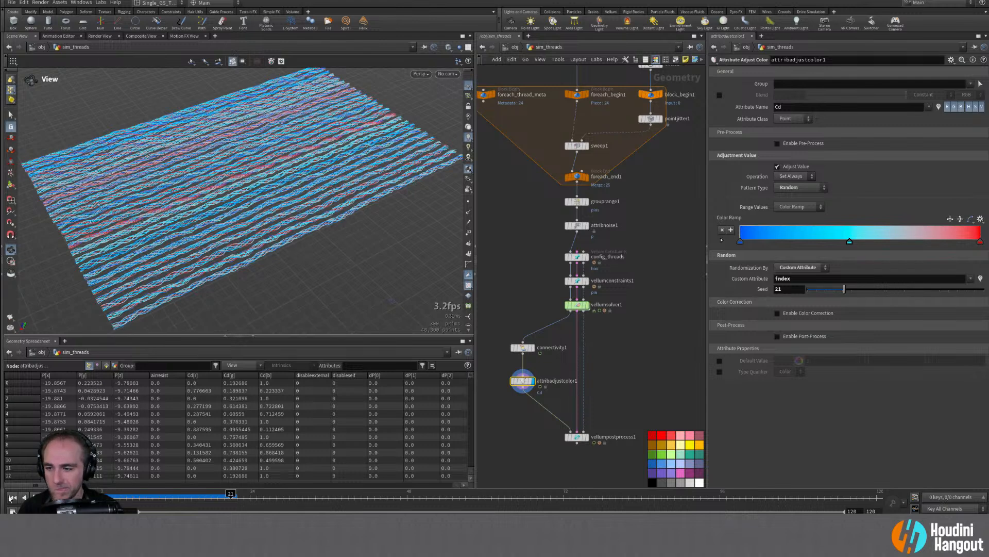
Step: Restrict the vellumconstraints1 pin constraint to the points group "pins"
left_click(577, 281)
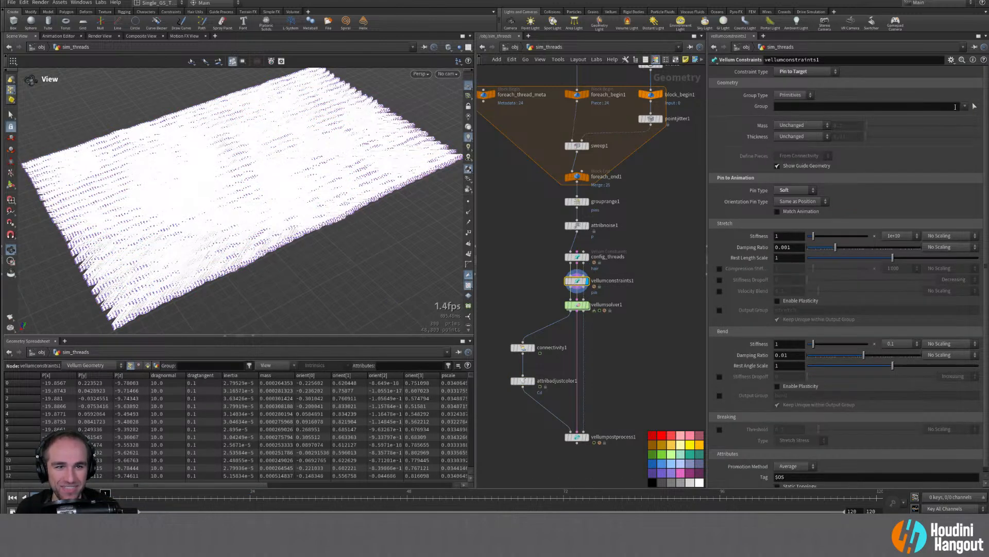
left_click(807, 96)
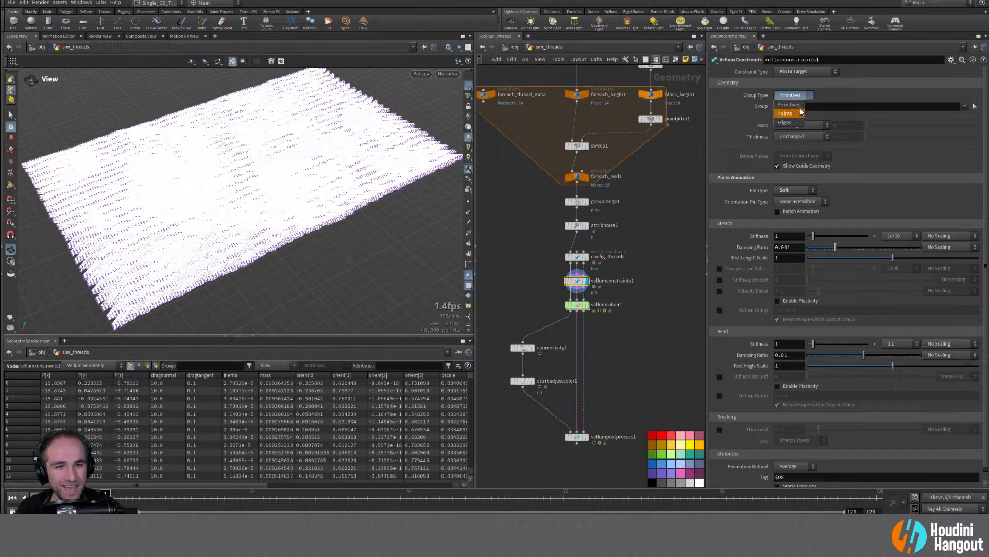
left_click(793, 105)
double_click(967, 112)
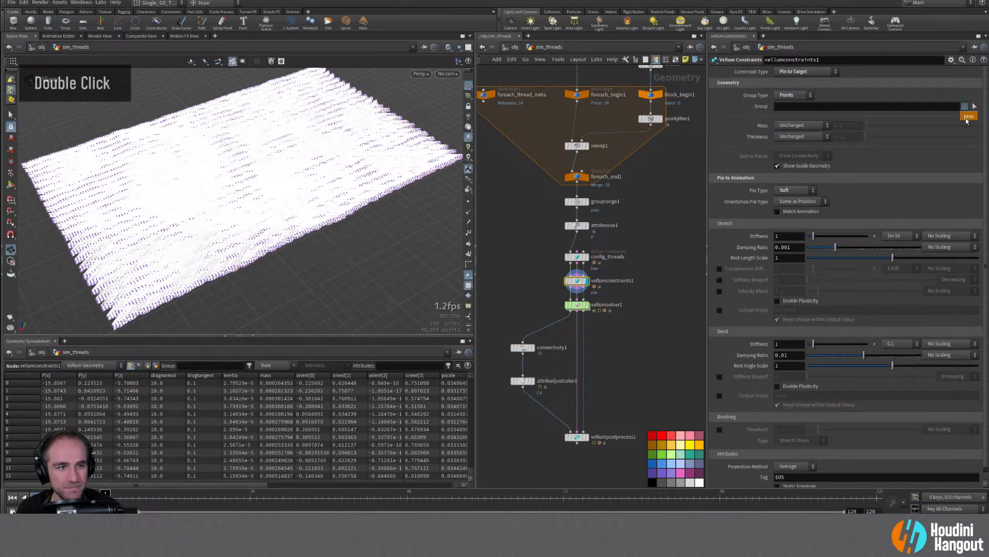
left_click(969, 117)
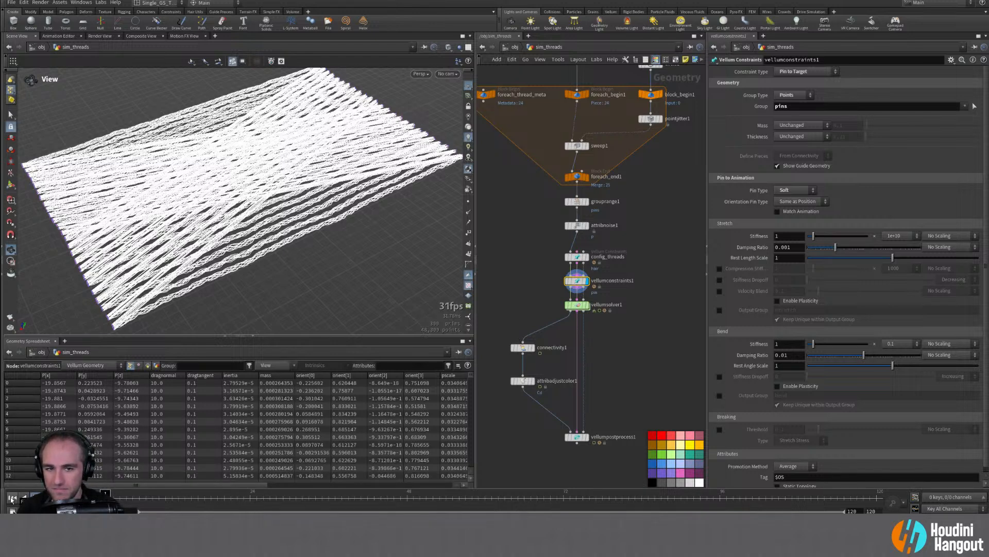
Step: Play the simulation on the solver and the attribadjustcolor1 output, and return to the first frame
left_click(577, 307)
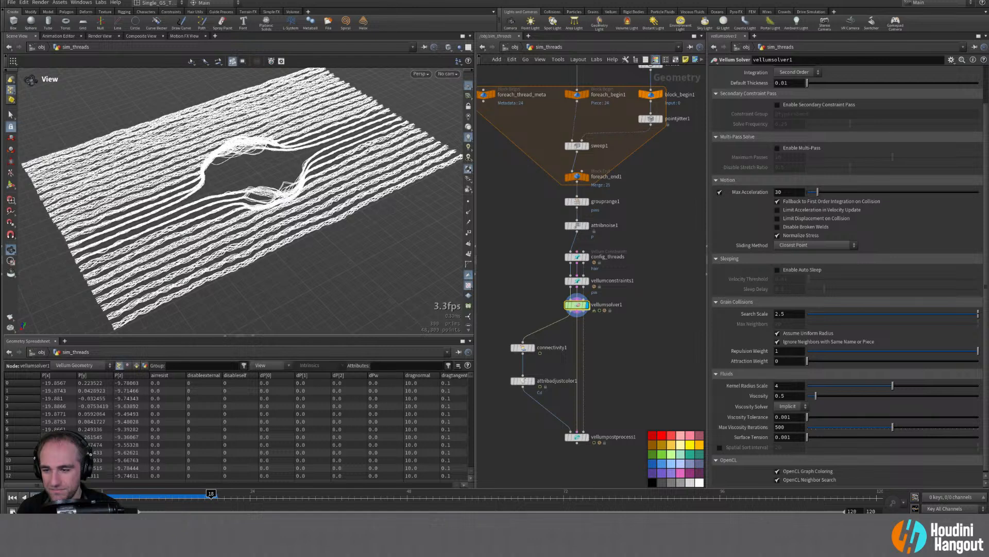
double_click(523, 381)
left_click(523, 383)
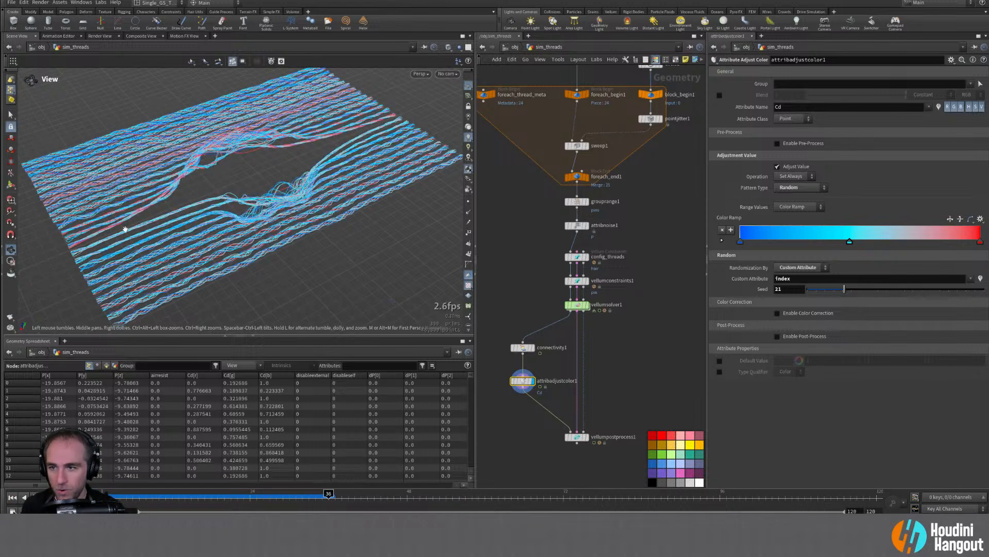
key("ctrl+Up")
key("Up")
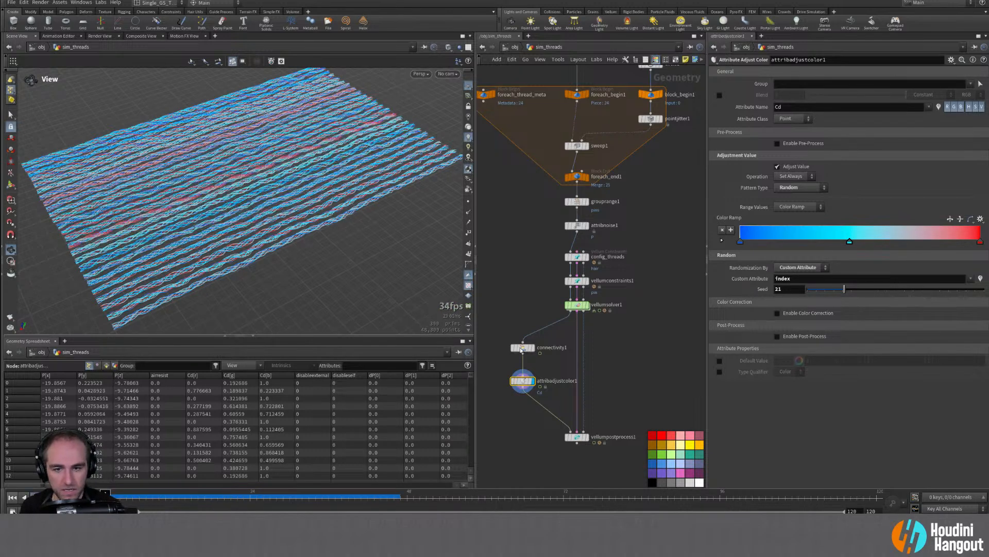
Step: Set the pin constraint's stretch stiffness multiplier to 100 and replay the simulation from the start
left_click(580, 285)
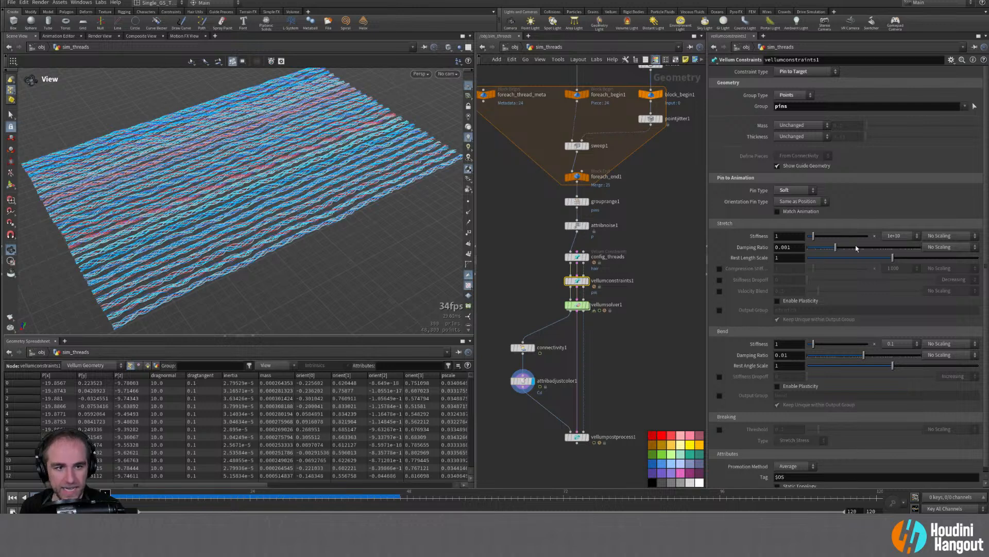
left_click(899, 235)
left_click(897, 318)
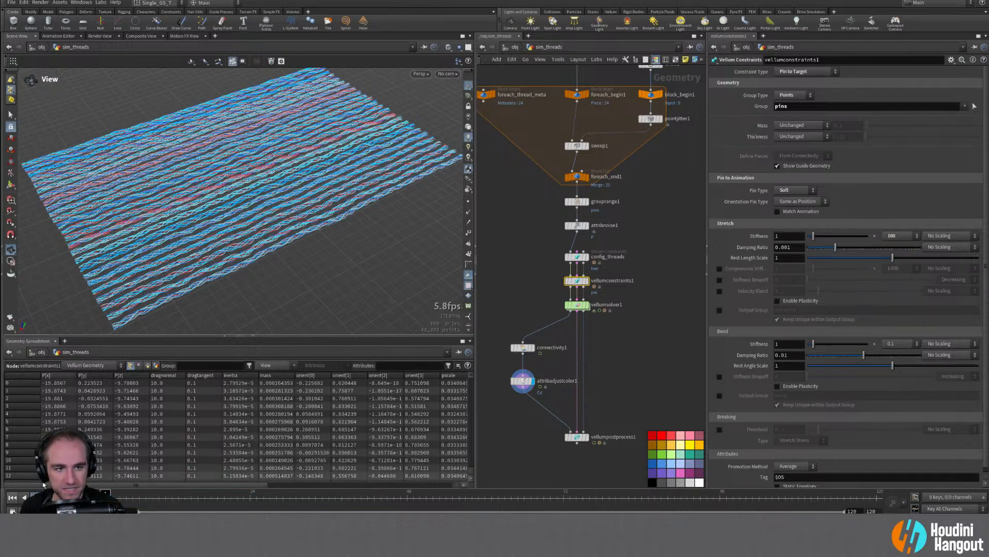
double_click(15, 499)
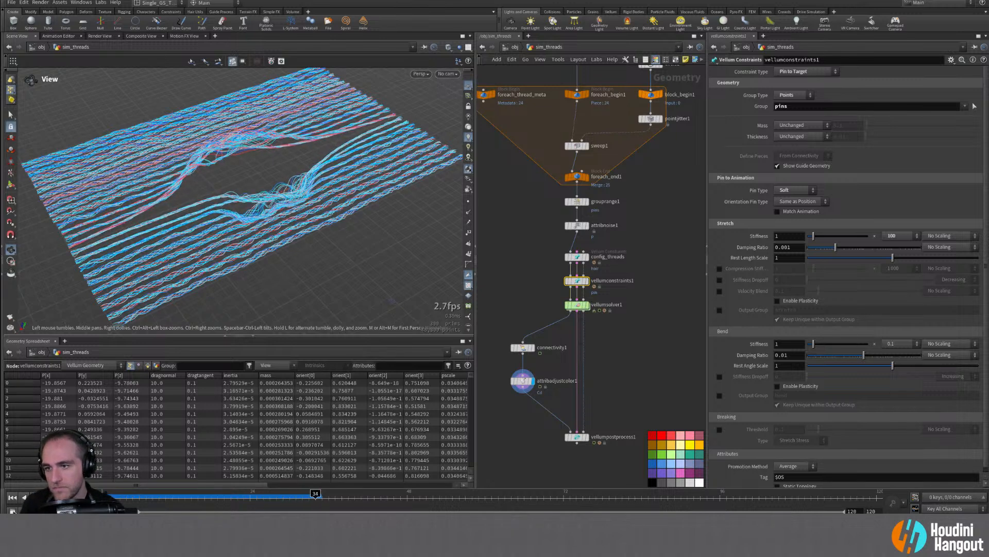
Step: Test the pin constraint with a stretch stiffness multiplier of 1 and rewind the simulation
left_click(917, 235)
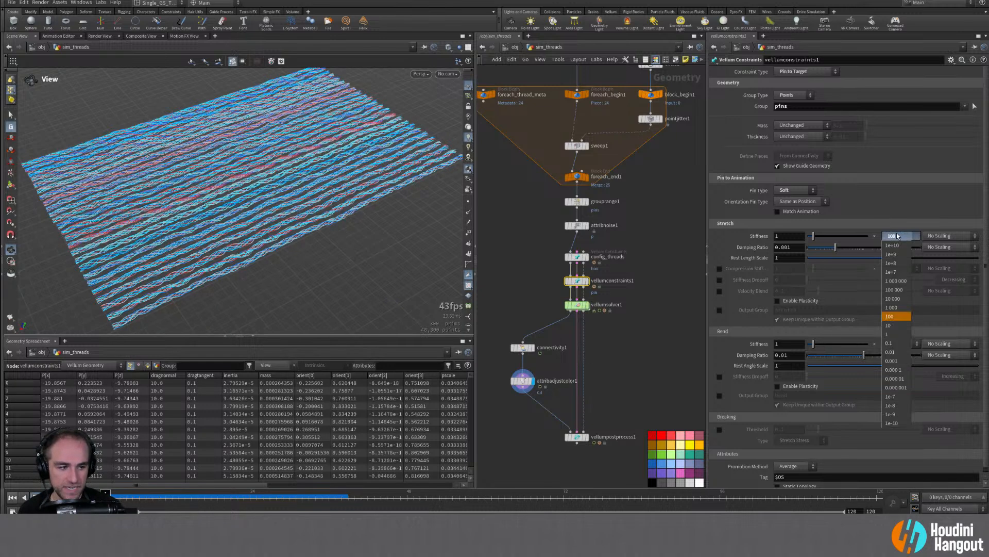
left_click(896, 336)
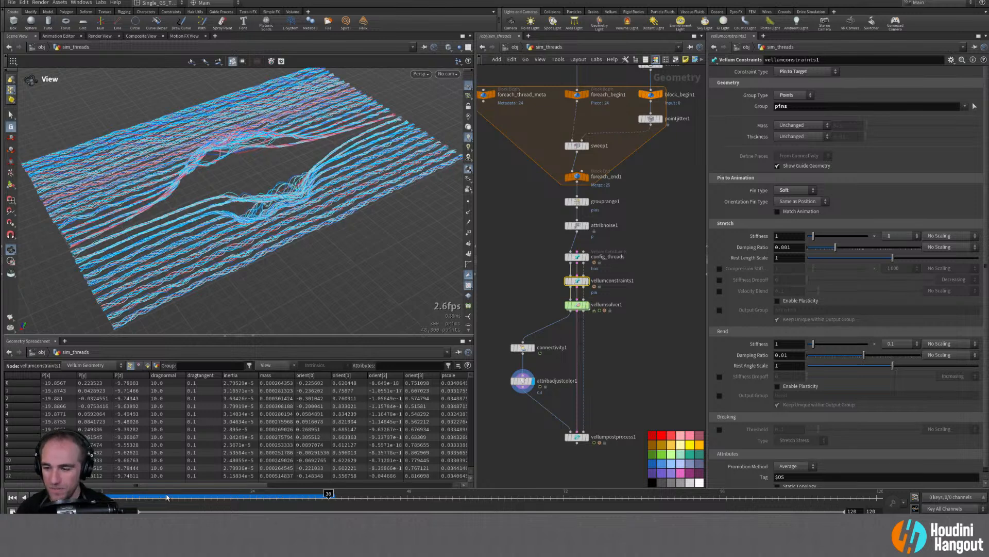
key("ctrl+Up")
Step: Test the pin constraint with a stretch stiffness multiplier of 0.1 and rewind the simulation
left_click(899, 343)
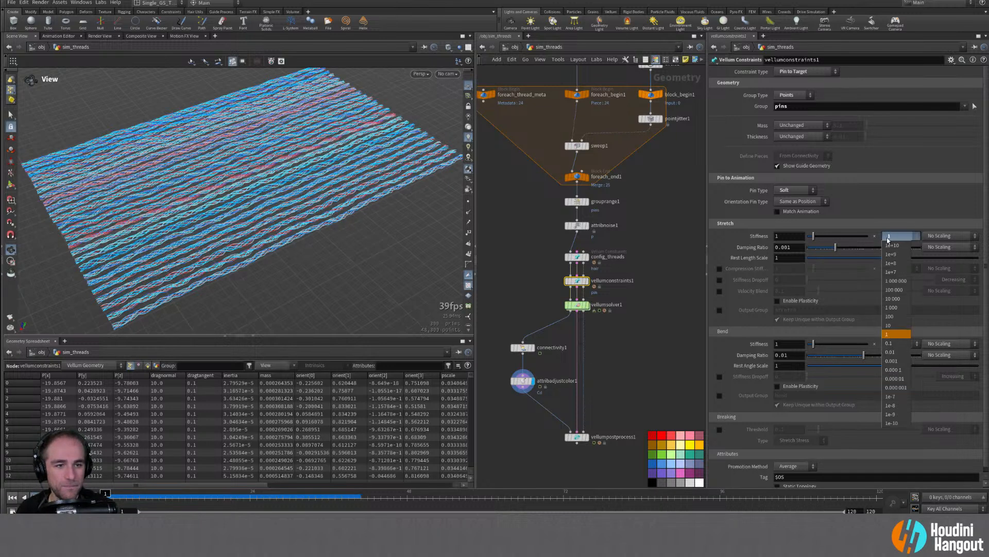
left_click(889, 343)
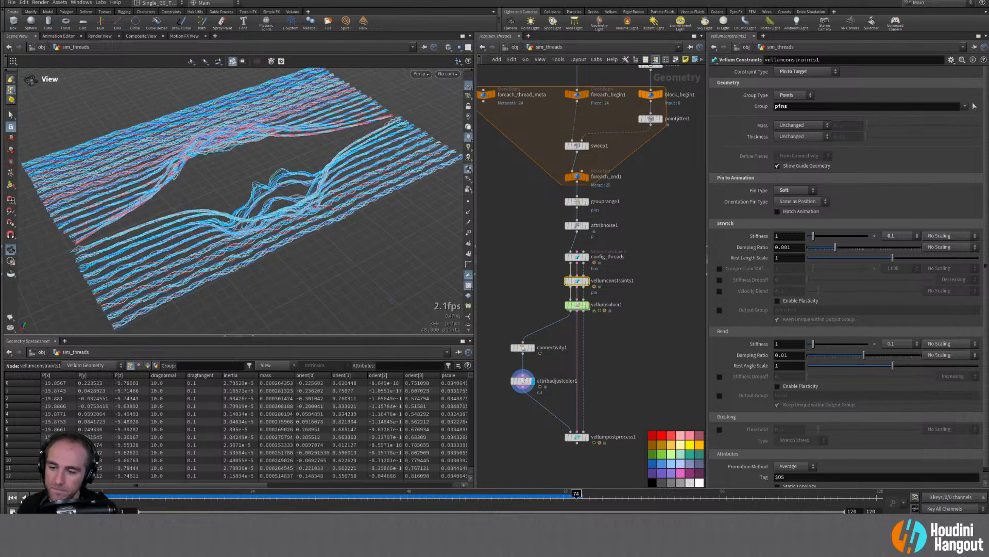
left_click(12, 497)
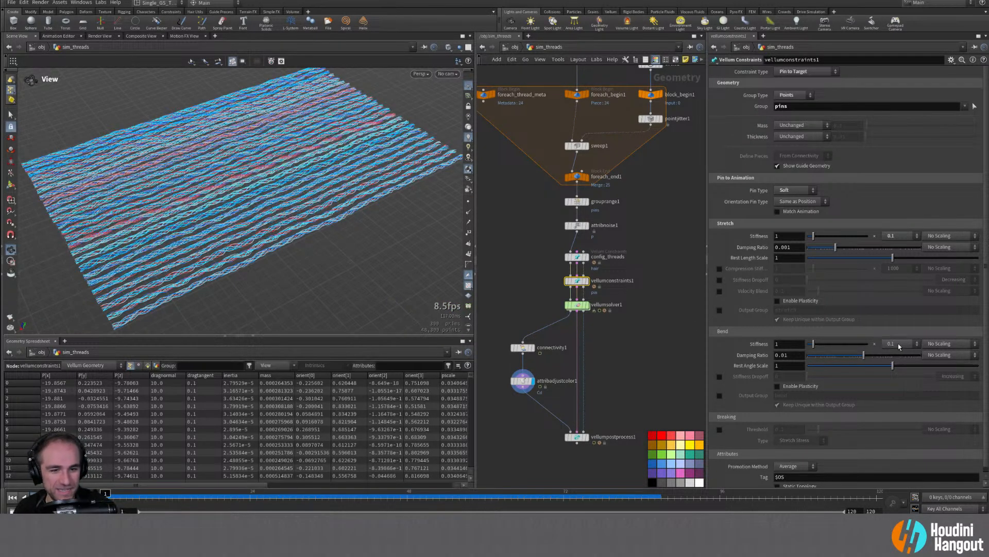
Step: Set the pin constraint's stretch stiffness multiplier to 0.01, run the simulation and replay it from the start
left_click(903, 235)
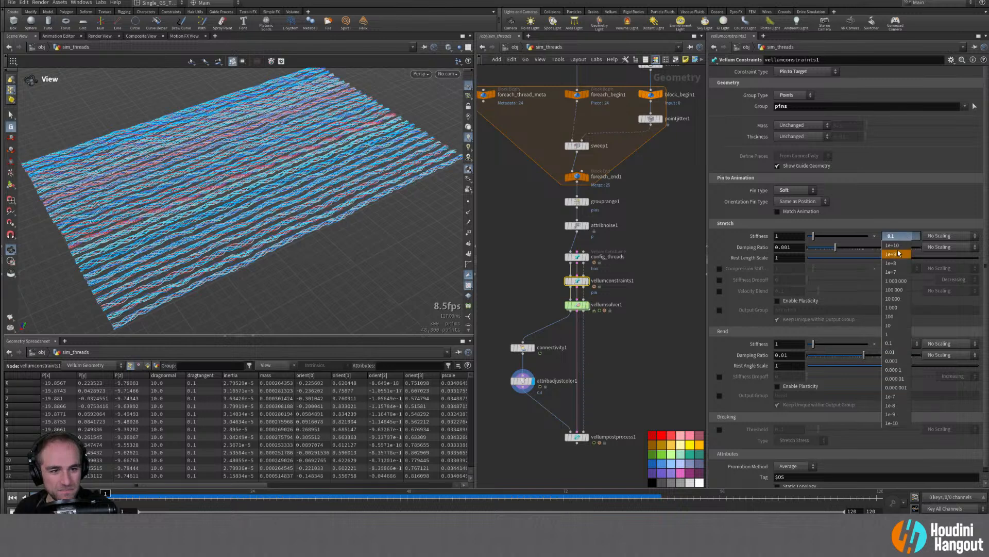
left_click(897, 347)
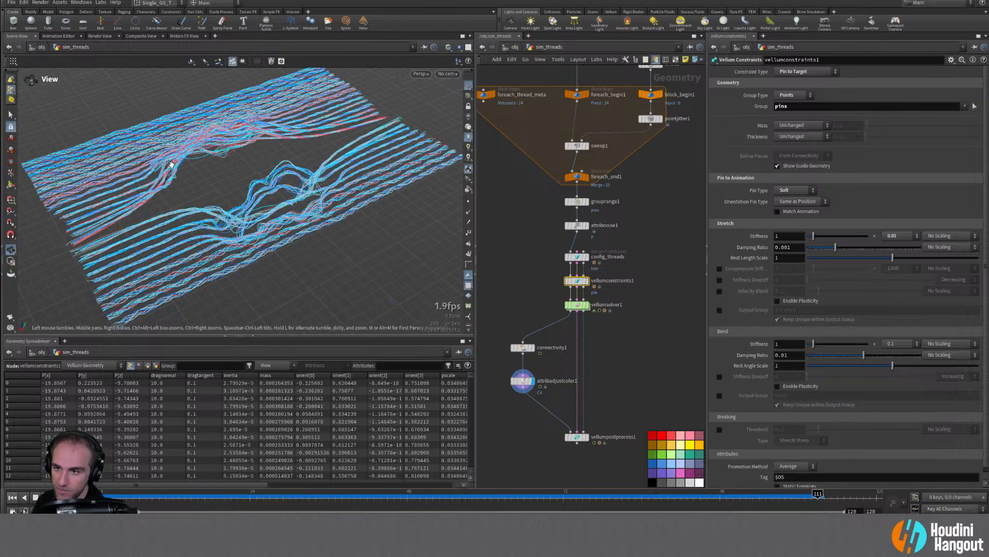
left_click(12, 497)
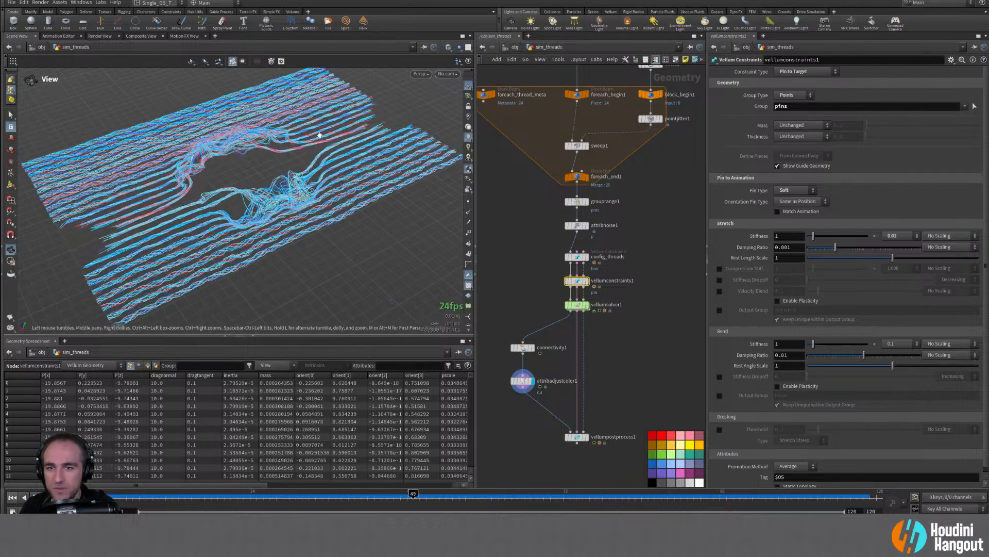
Step: Look at the threads through cam1 and return to the first frame
left_click(446, 74)
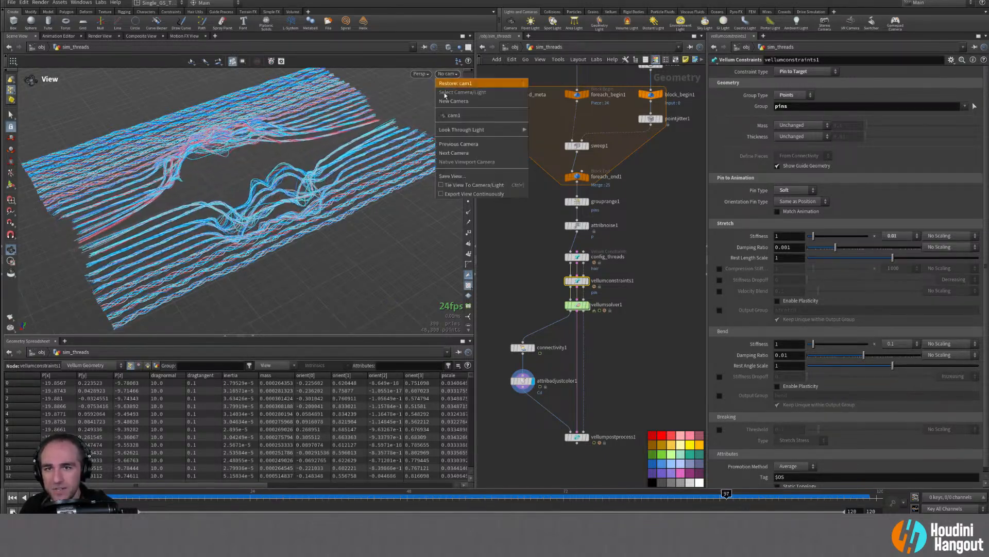
left_click(453, 116)
left_click(11, 497)
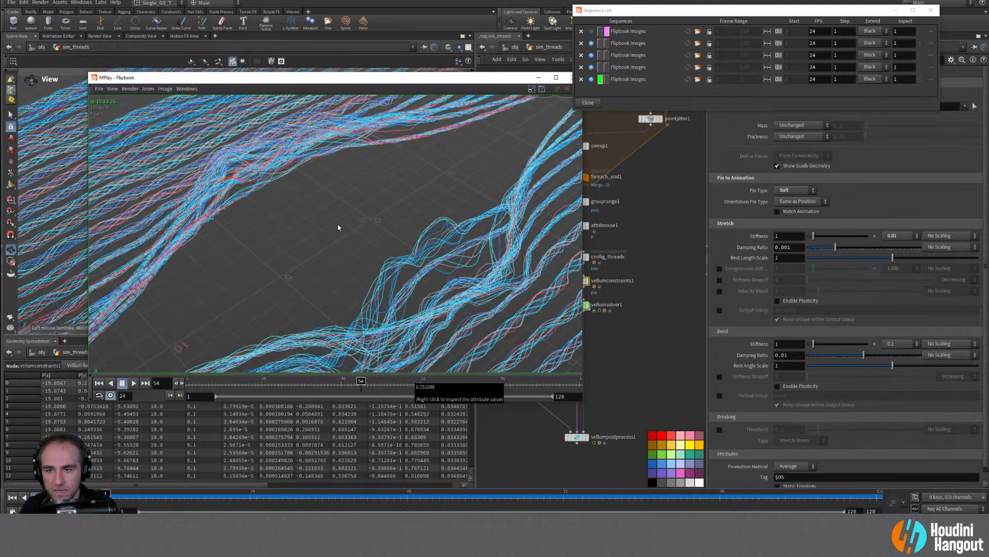
Step: Render a new flipbook of the simulation from cam1 and play it back in MPlay
key("Escape")
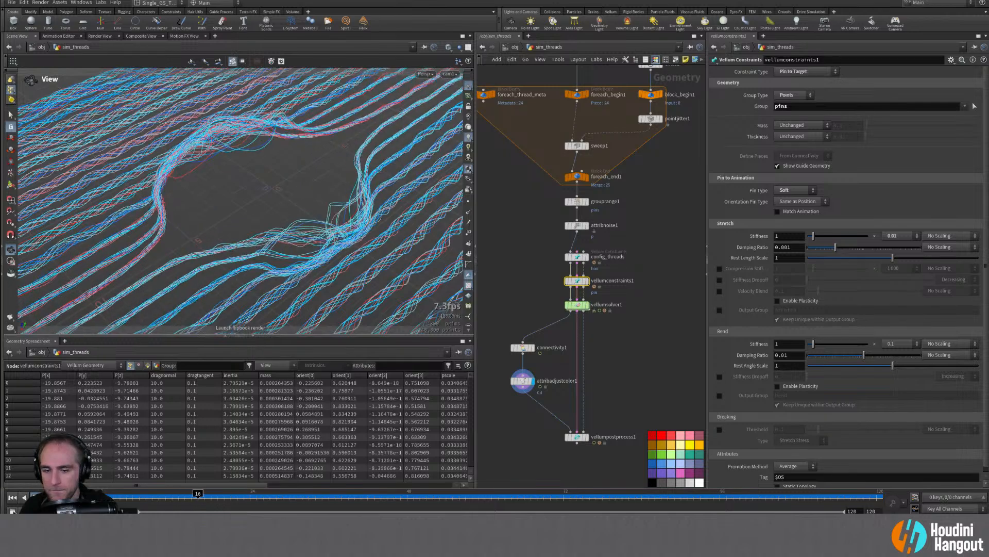
left_click(11, 316)
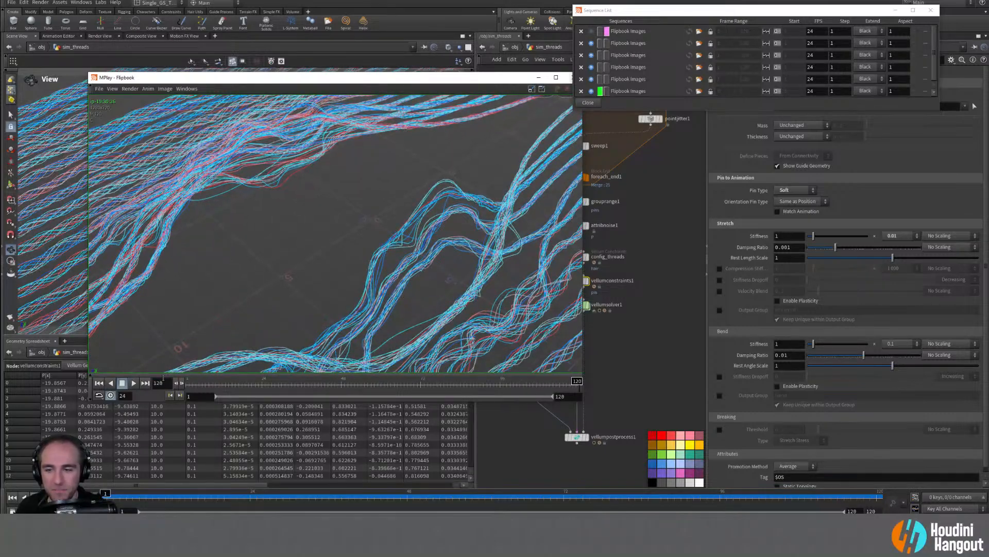
left_click(133, 383)
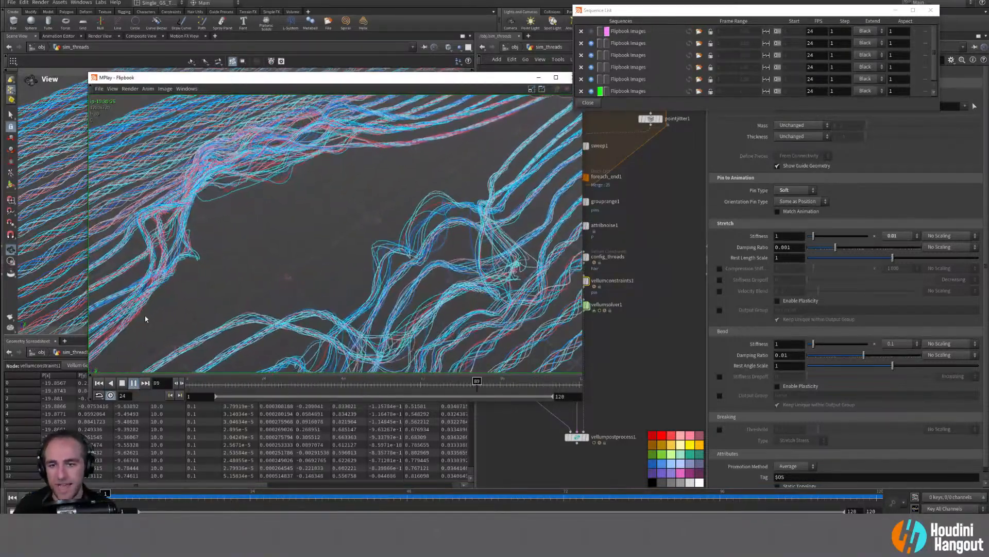
Step: Bypass the vellumconstraints1 pin node and render a new flipbook of the thread simulation
left_click_drag(335, 77, 251, 70)
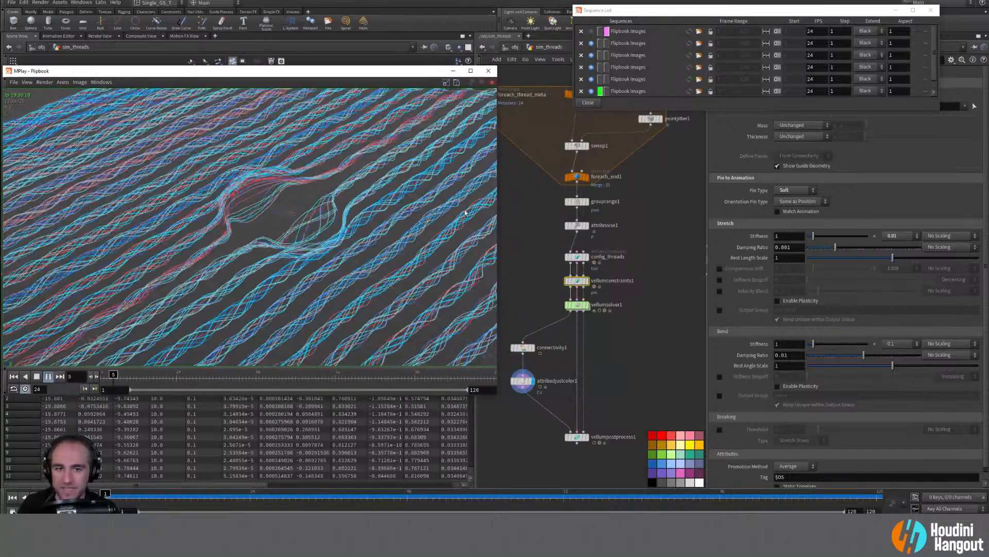
left_click(489, 70)
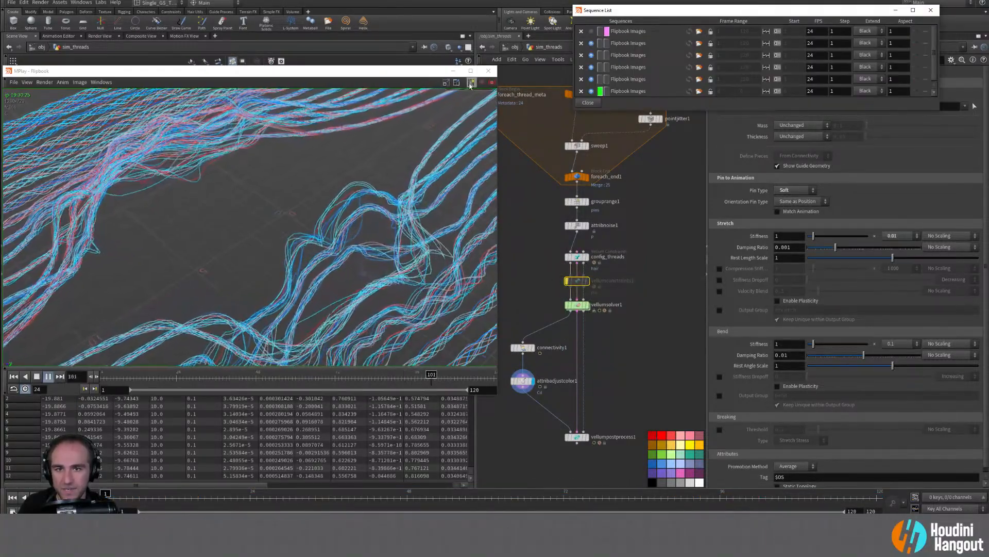
left_click_drag(397, 76, 525, 58)
left_click(635, 53)
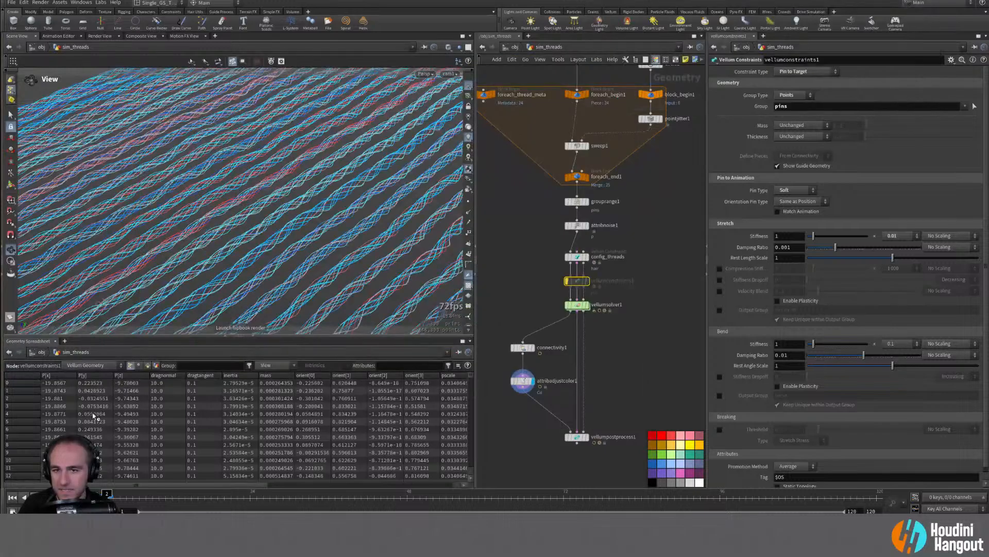
left_click(10, 315)
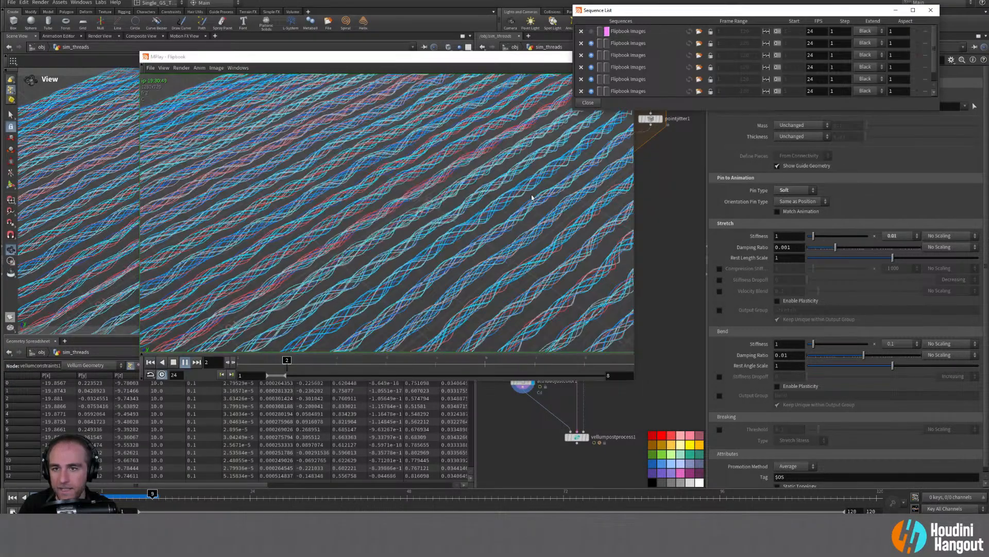
Step: Compare the new flipbook with the previous one by switching between their sequences in the MPlay sequence list
scroll(601, 83, "down", 3)
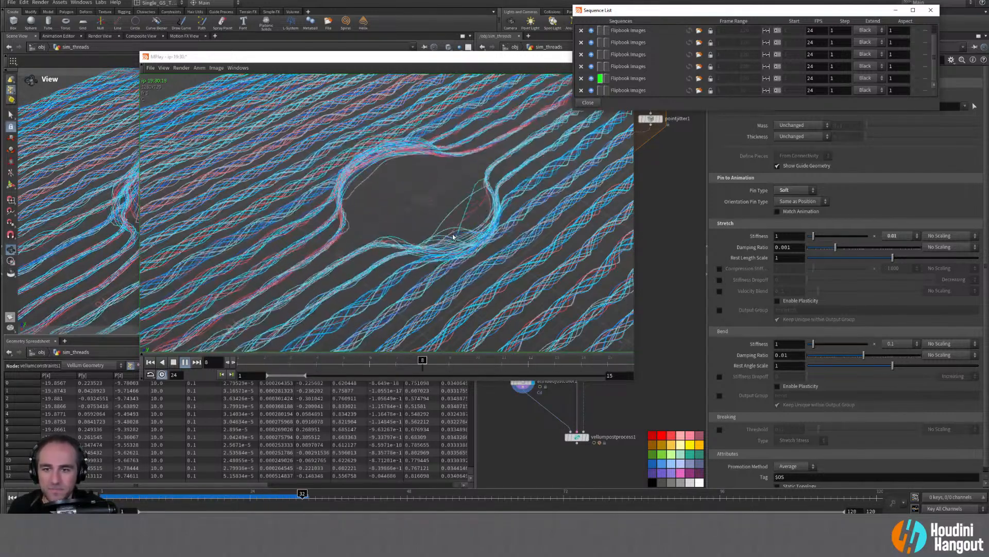
left_click(592, 90)
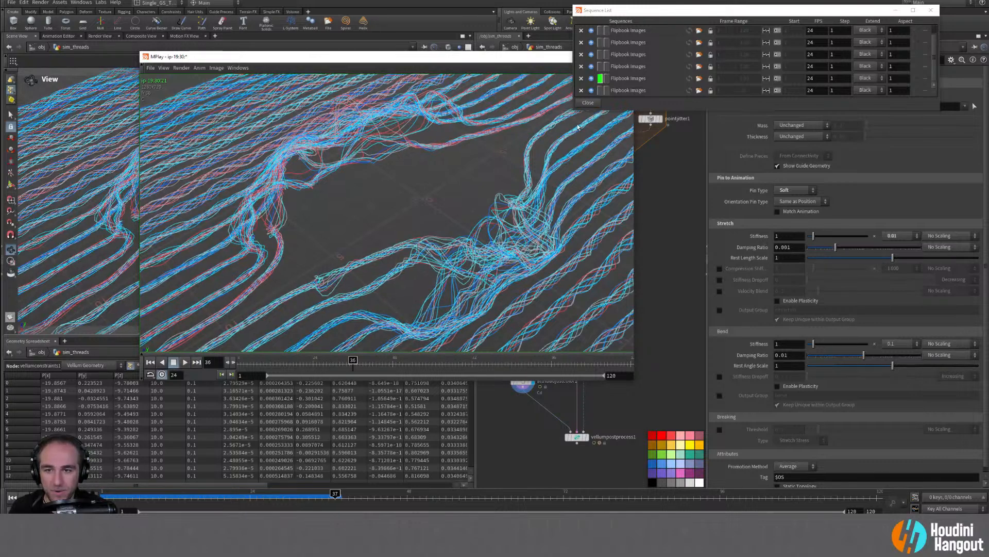
left_click(600, 90)
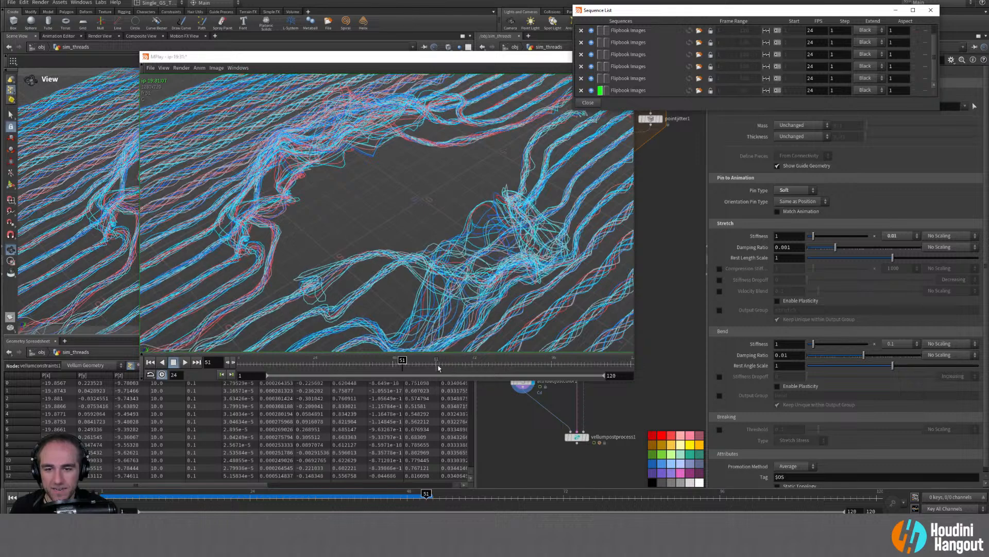
left_click(601, 78)
left_click(600, 90)
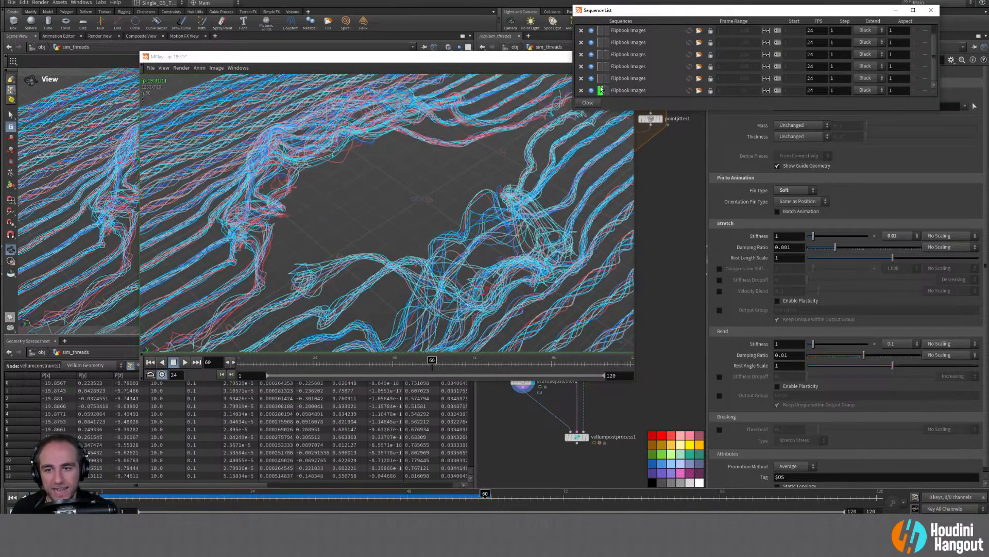
left_click(600, 78)
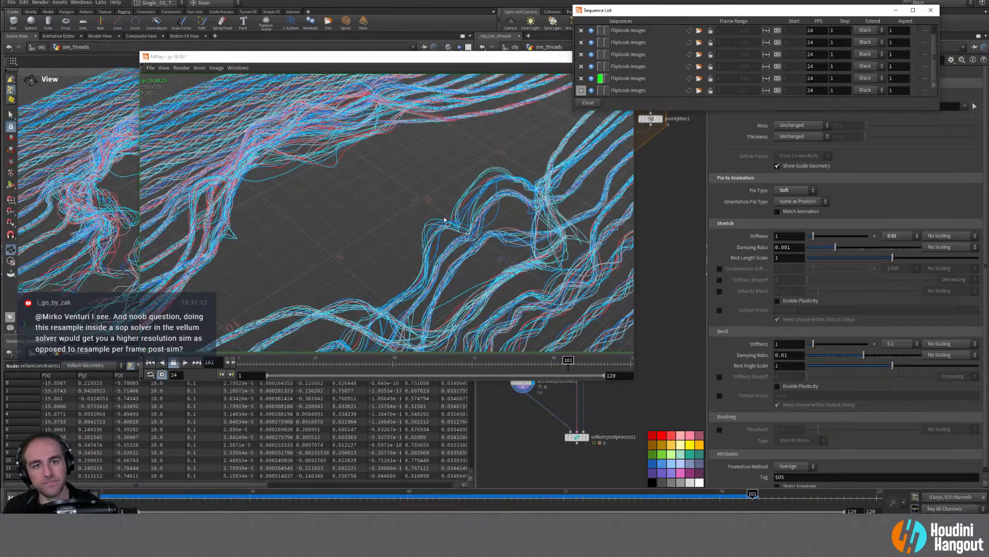
scroll(600, 78, "down", 1)
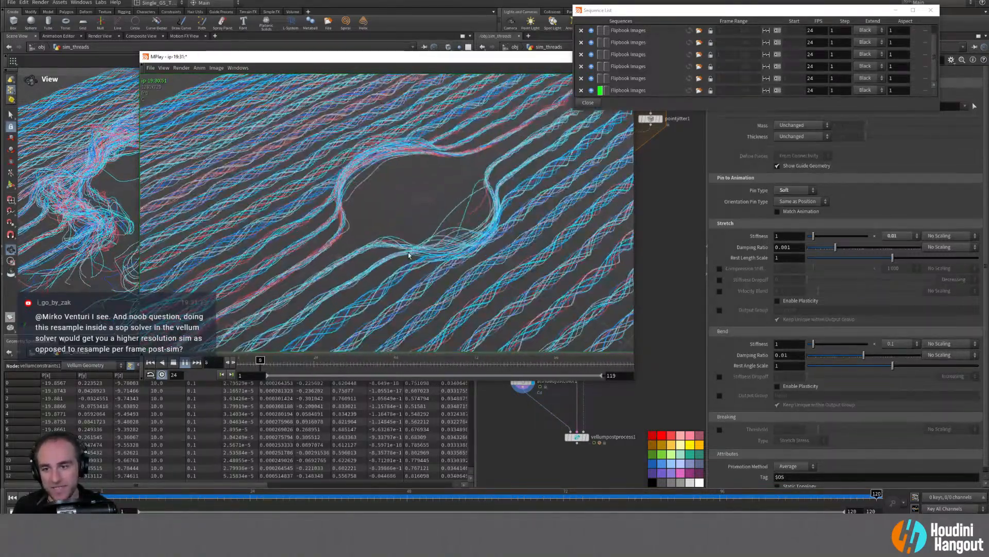
left_click(600, 78)
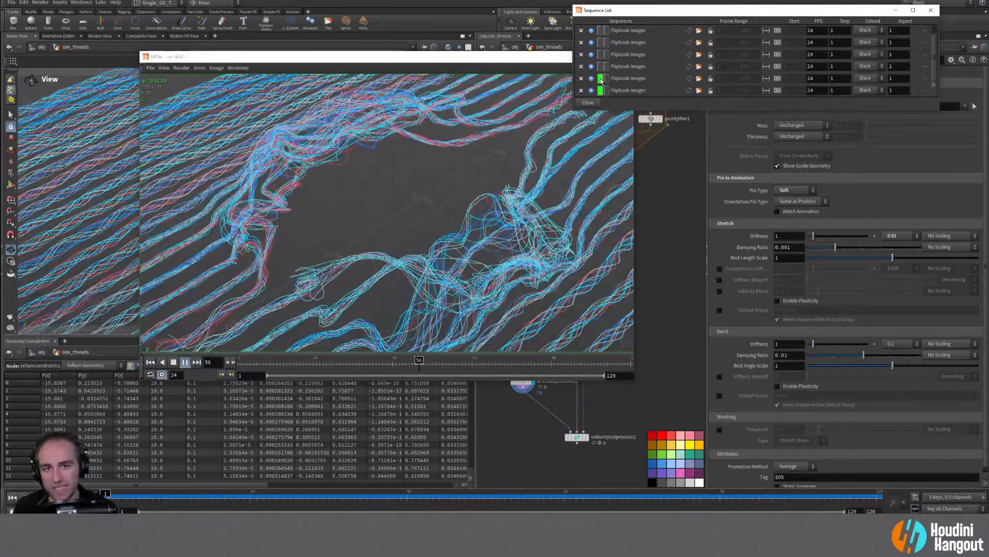
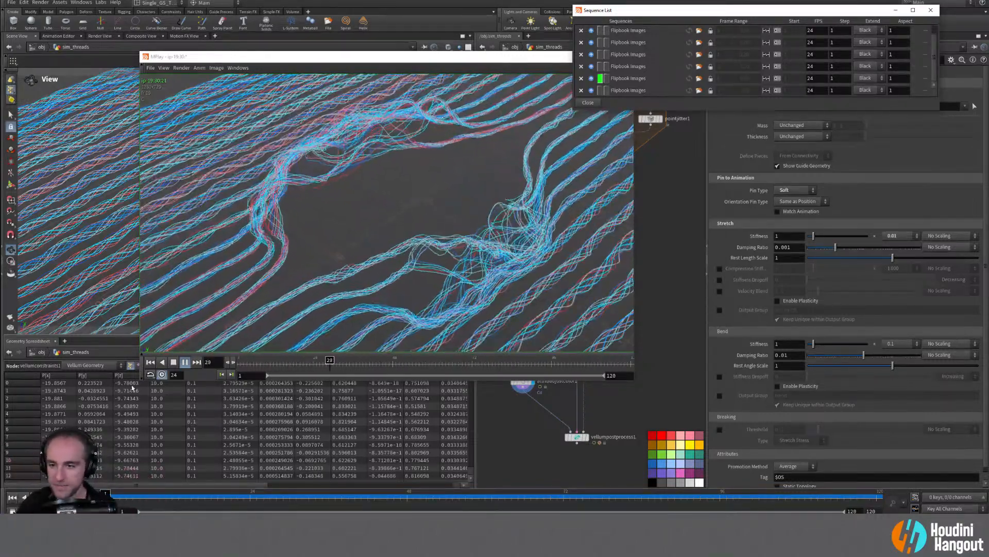
Step: Turn on point display in the viewport and scrub the simulation to examine the points along the threads
key("Up")
left_click_drag(442, 503, 153, 512)
left_click(468, 202)
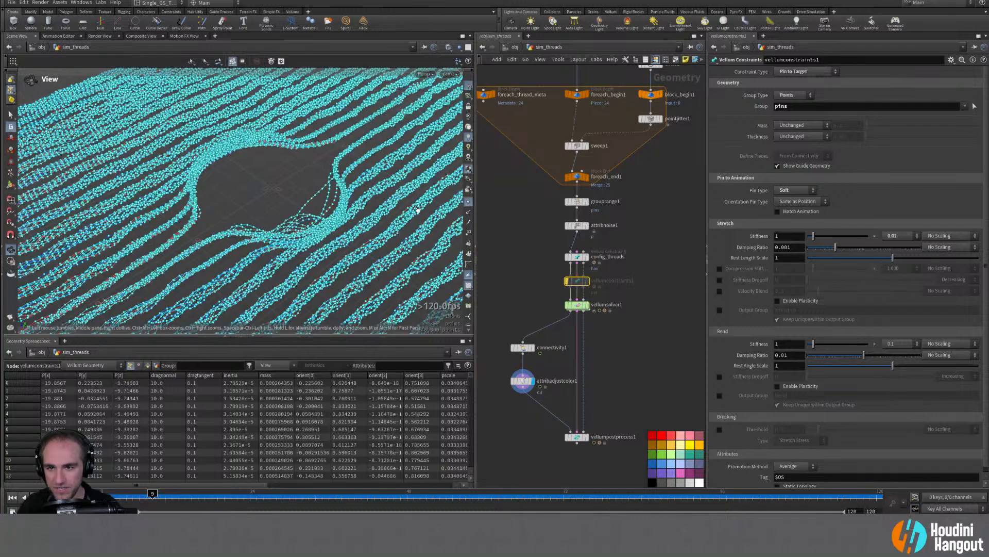
left_click_drag(184, 502, 137, 510)
key("Up")
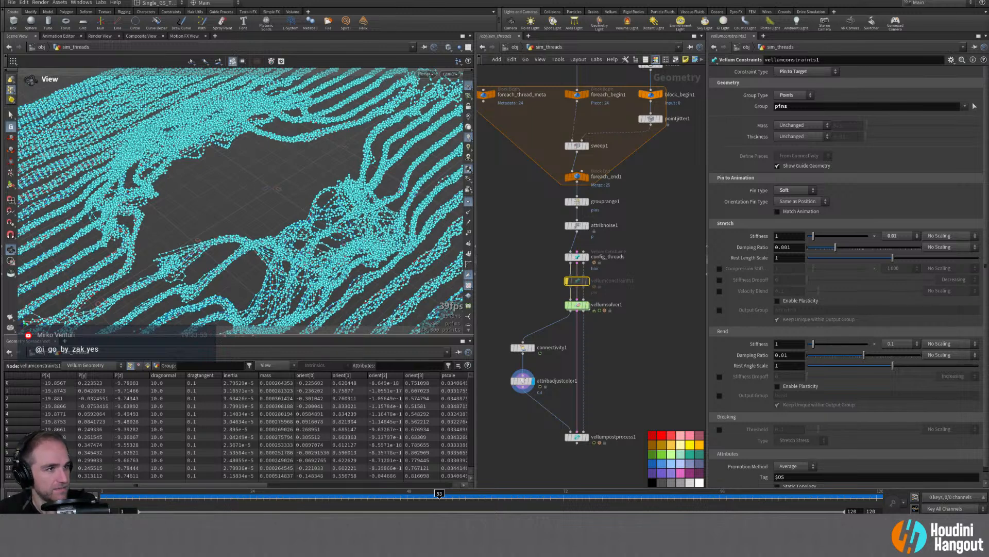
scroll(239, 201, "up", 1)
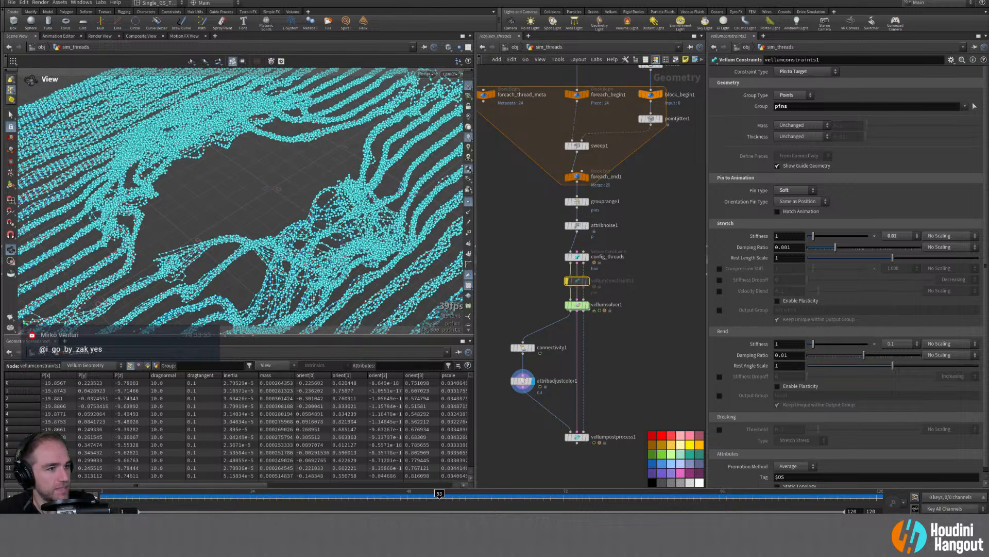
scroll(239, 201, "down", 1)
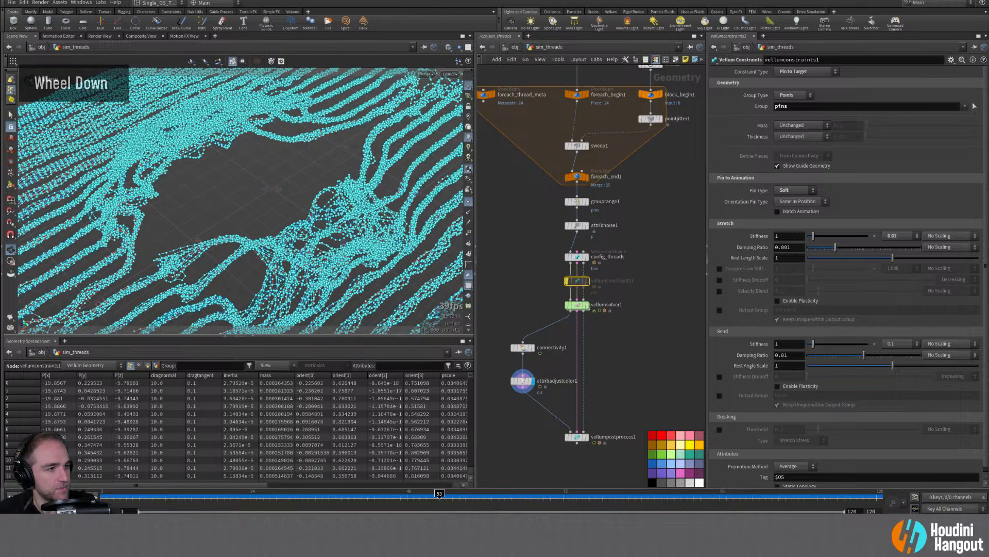
scroll(239, 201, "up", 1)
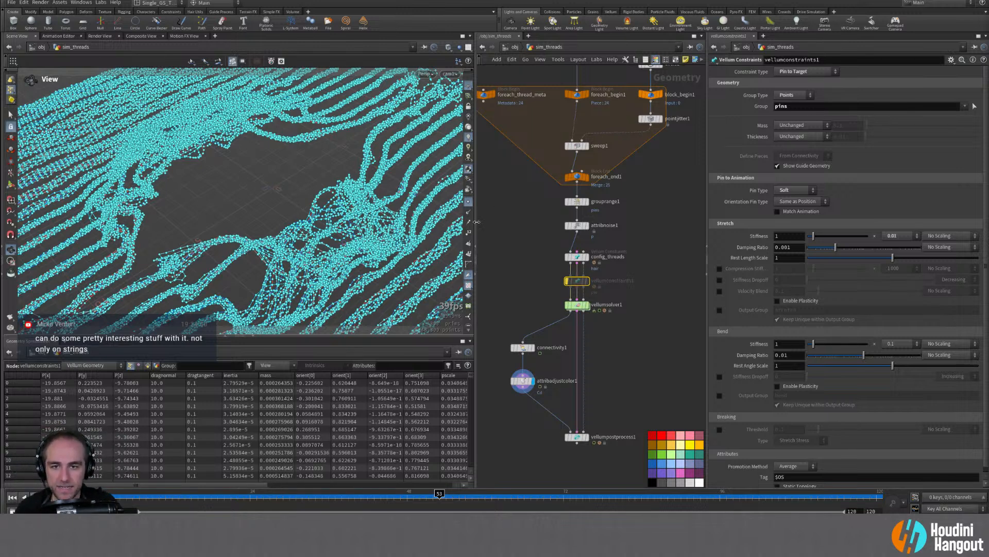
Step: Turn off point display and show the output of the vellumpostprocess1 node
left_click(468, 202)
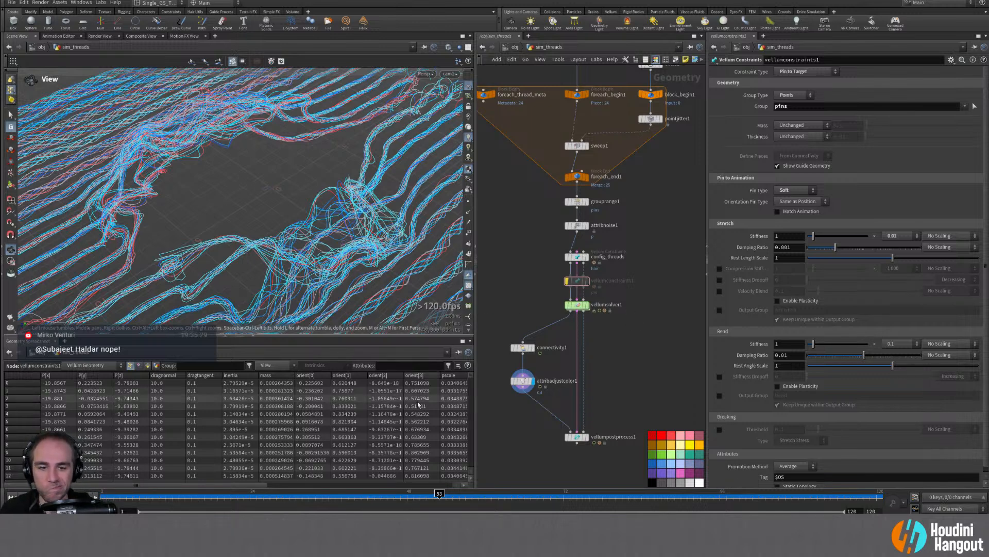
left_click(589, 441)
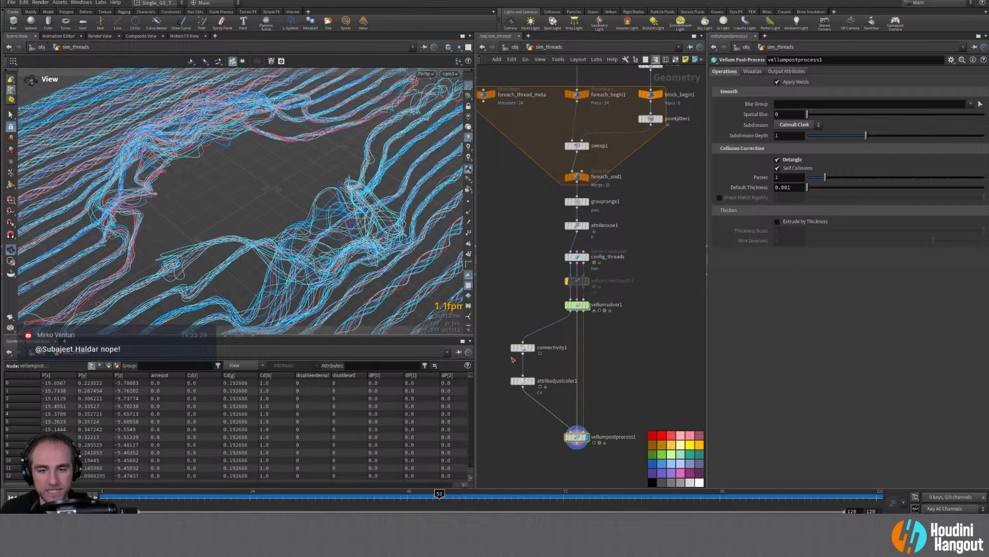
left_click(571, 414)
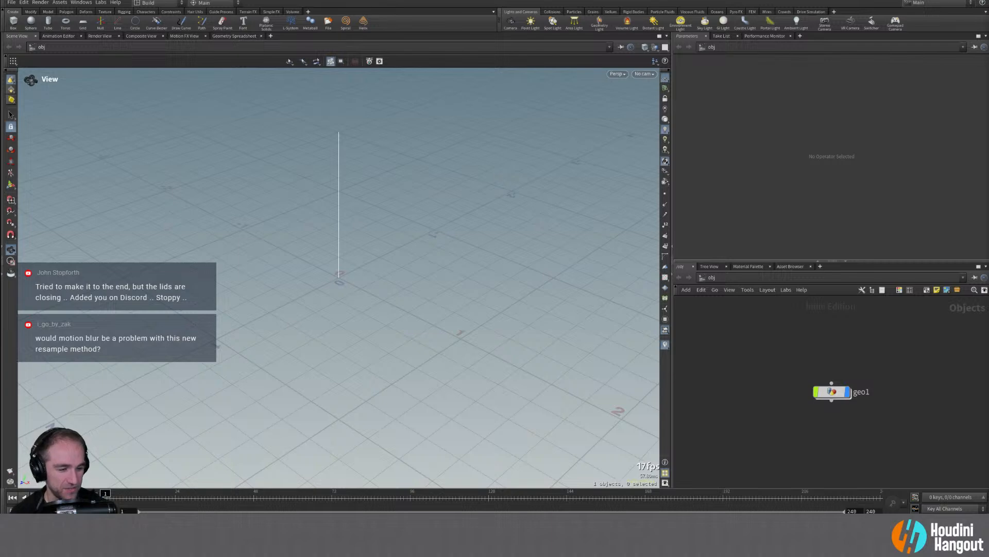
Step: In the simple single-line scene, open the geo1 network and switch to the desktop layout that includes a geometry spreadsheet
double_click(827, 392)
middle_click_drag(812, 443, 797, 448)
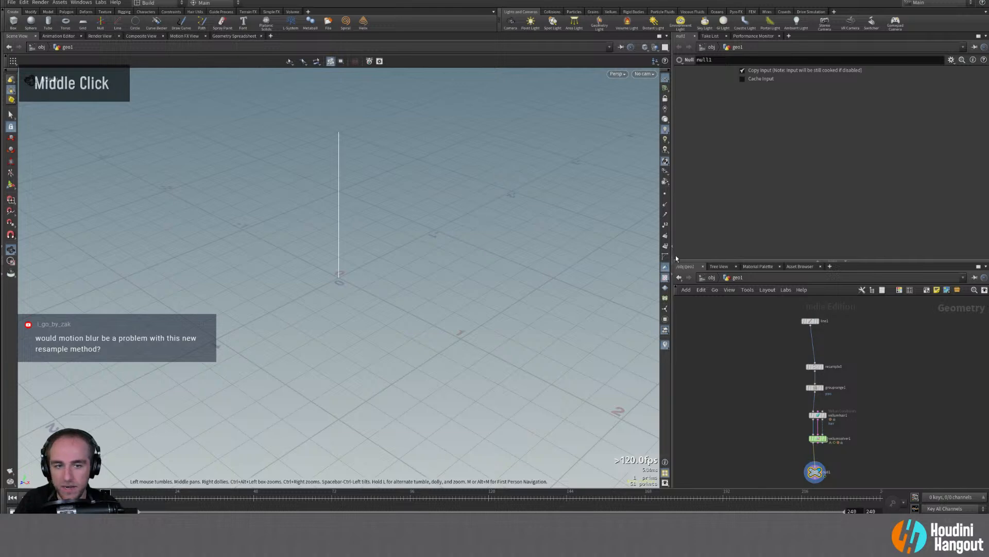
left_click_drag(671, 264, 491, 266)
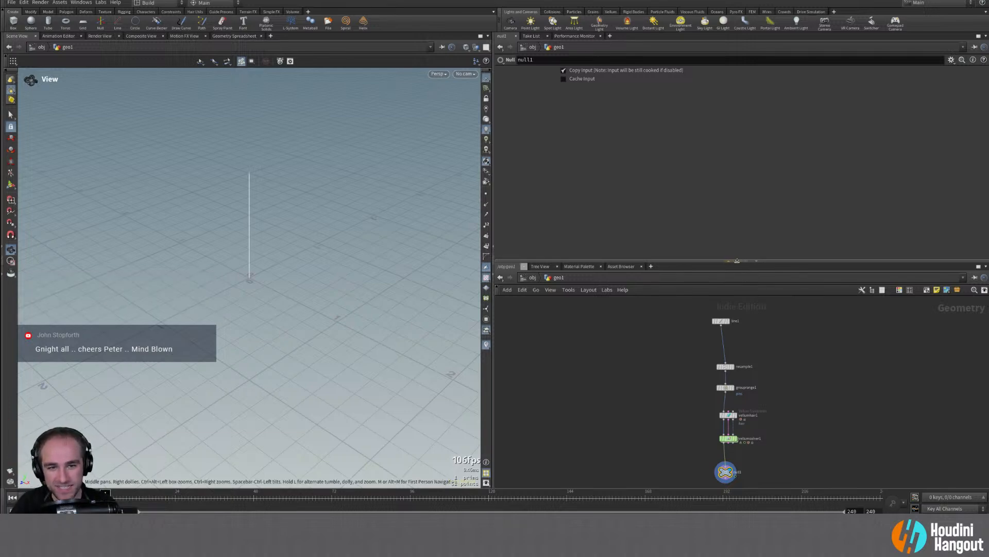
left_click_drag(737, 260, 737, 227)
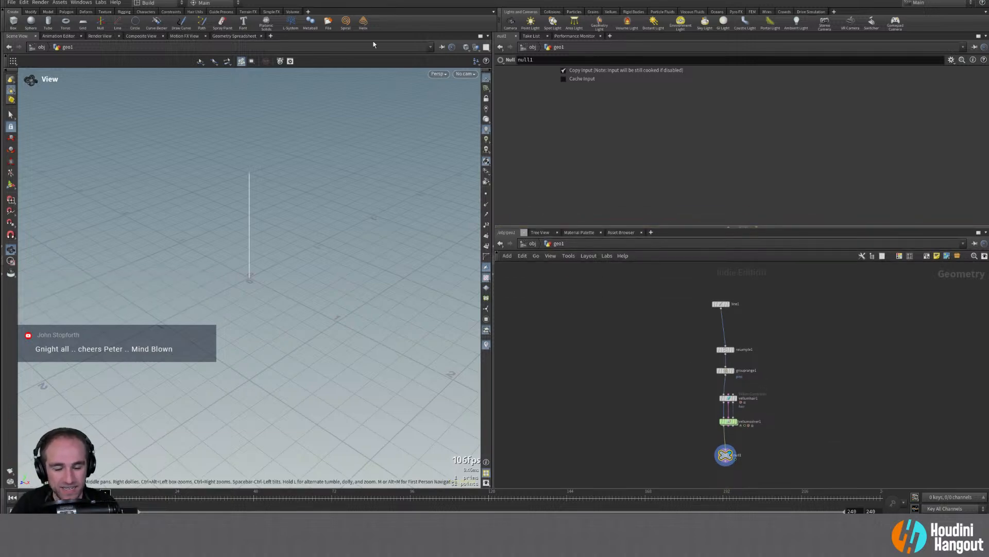
left_click(154, 3)
left_click(164, 110)
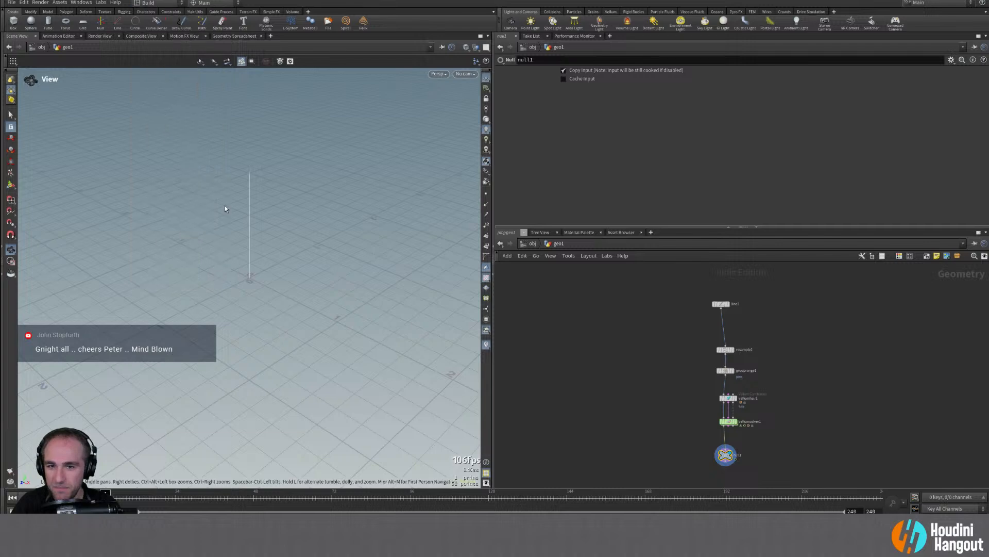
middle_click(572, 256)
middle_click_drag(523, 287, 504, 284)
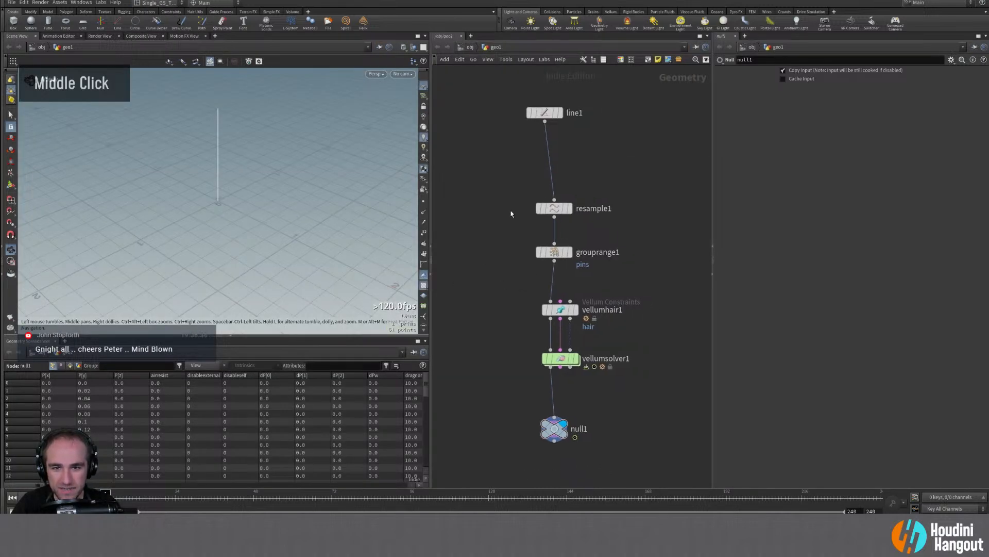
right_click_drag(466, 315, 496, 300, "alt")
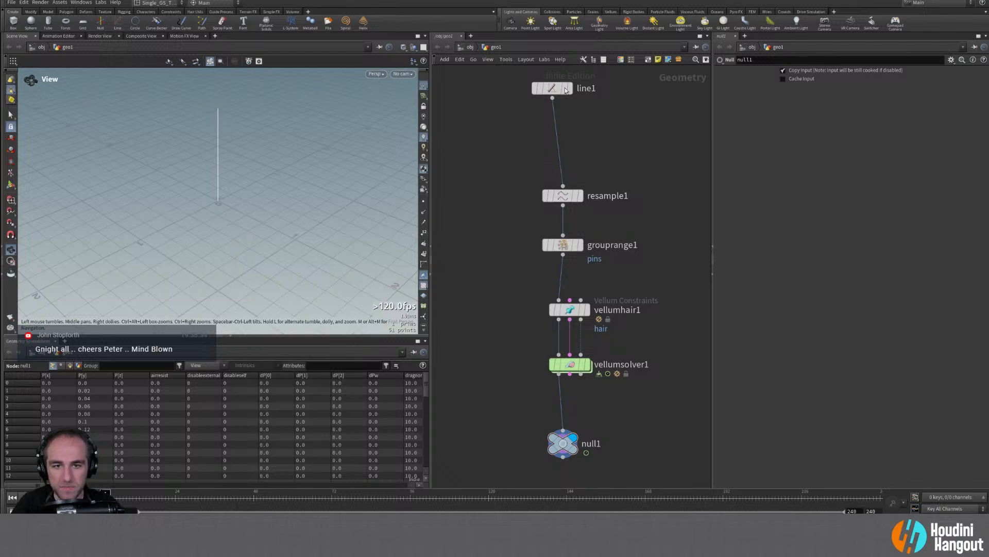
Step: Align line1 above resample1 and display each node's output with points shown to review the resampled line
left_click(570, 89)
left_click_drag(558, 91, 567, 119)
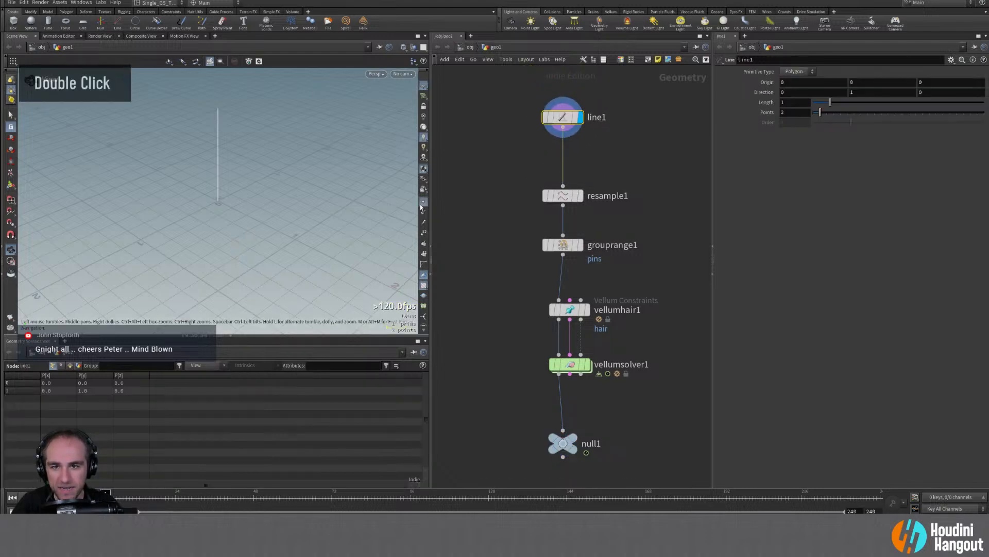
double_click(581, 199)
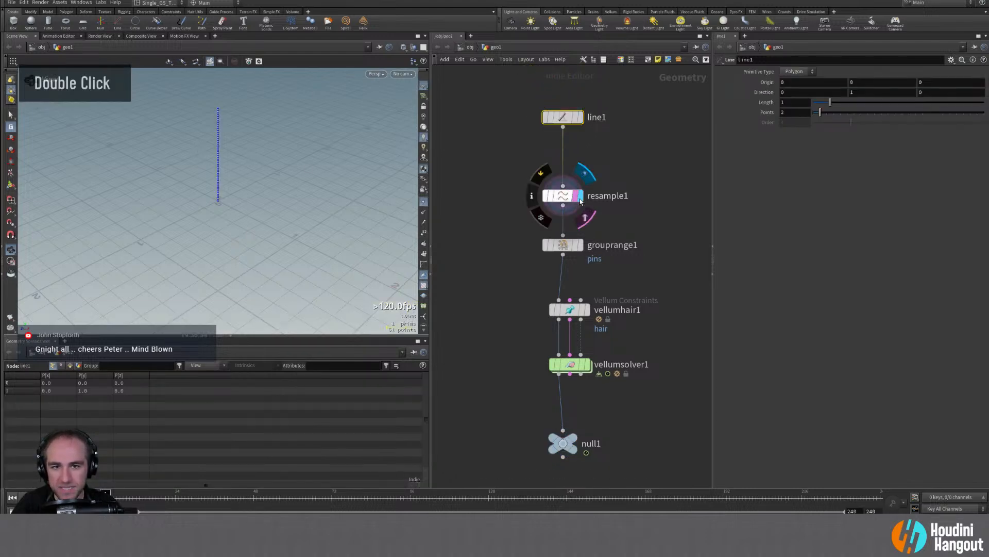
left_click(577, 197)
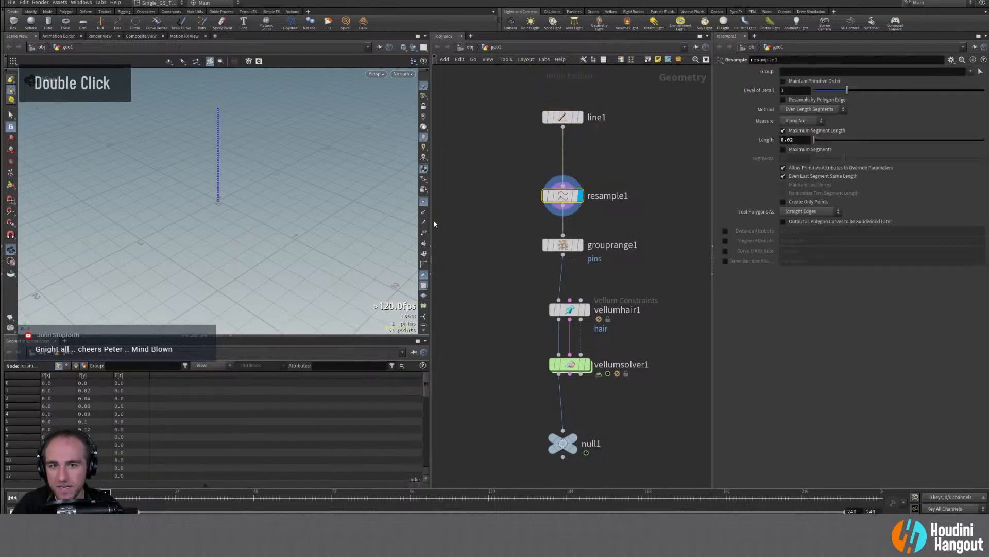
Step: Review the pins group range, the vellumhair1 constraint settings and the forces of vellumsolver1
left_click(582, 248)
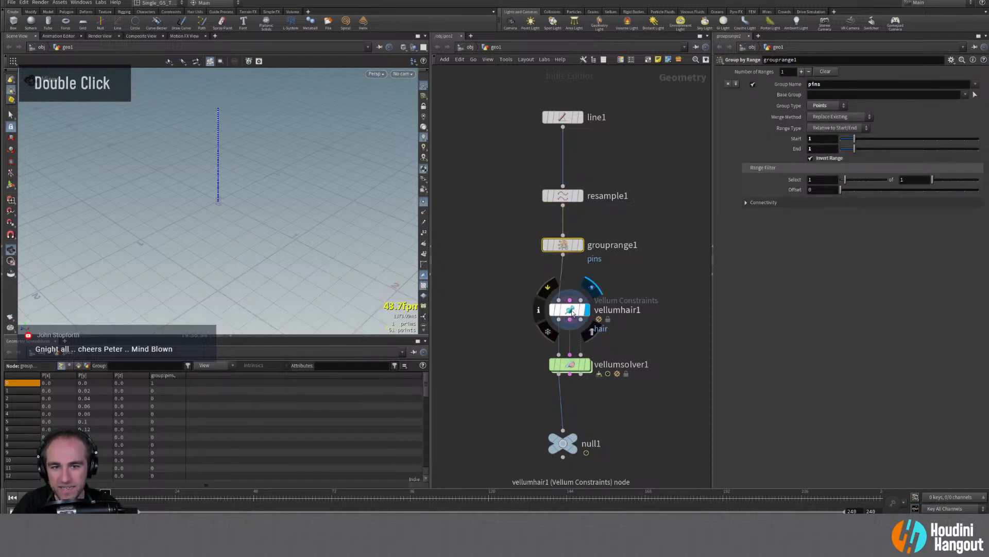
left_click(572, 311)
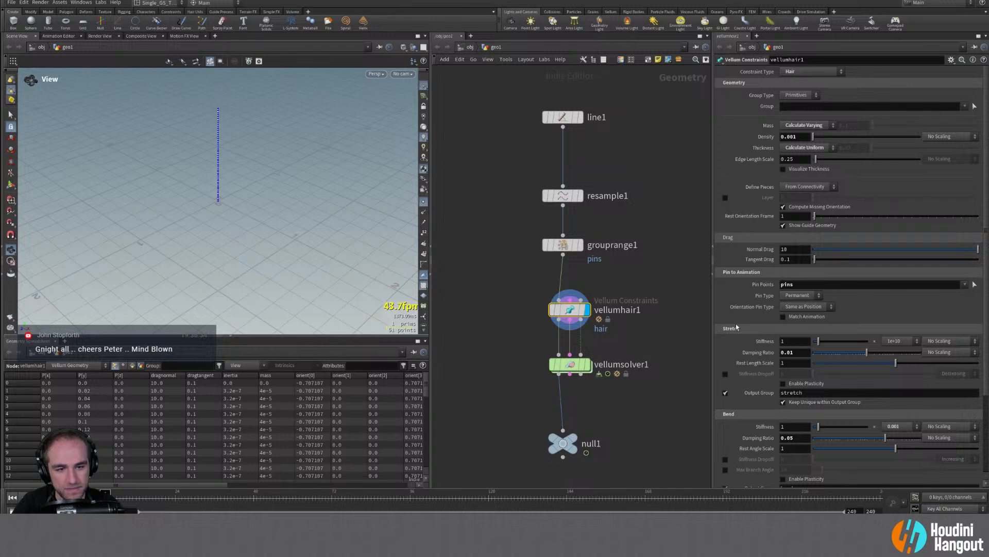
scroll(777, 420, "down", 3)
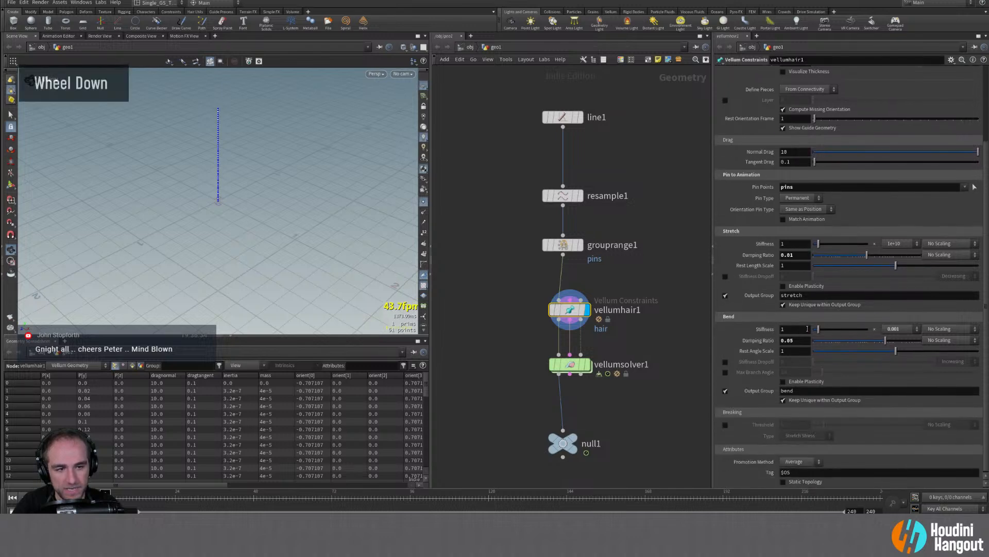
double_click(587, 364)
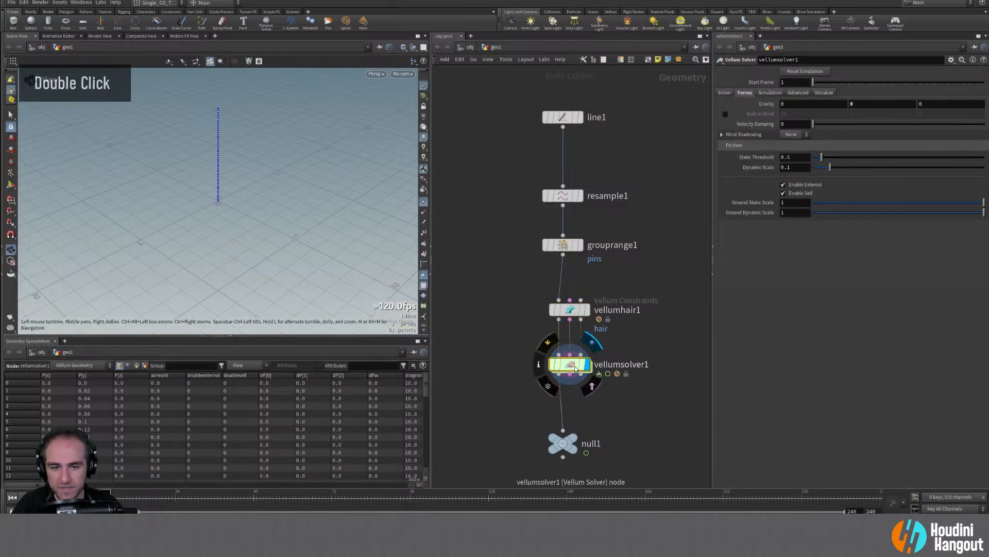
Step: Go inside vellumsolver1 and open the network of the resample_and_generate_constraints_again SOP solver
double_click(569, 365)
left_click_drag(544, 369, 548, 372)
left_click(542, 273)
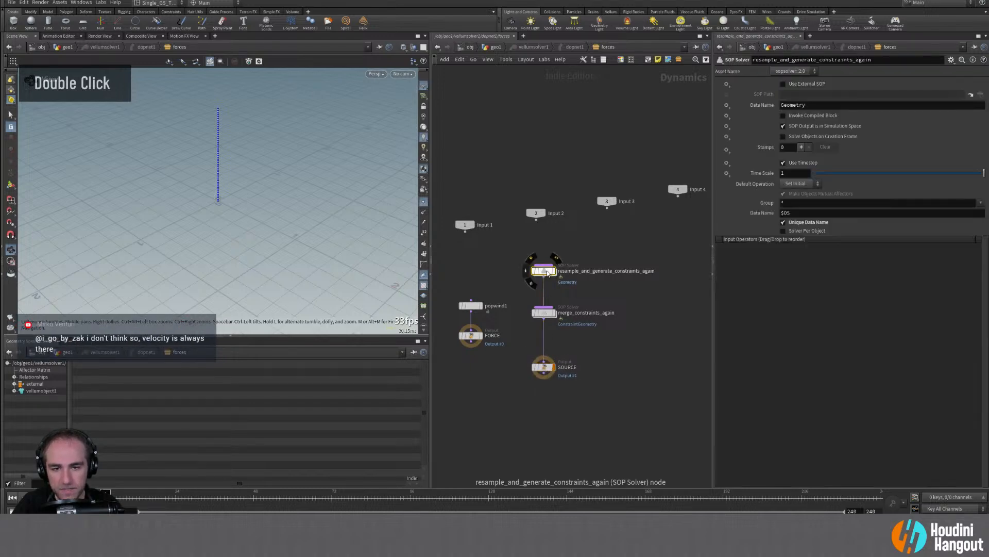
double_click(544, 272)
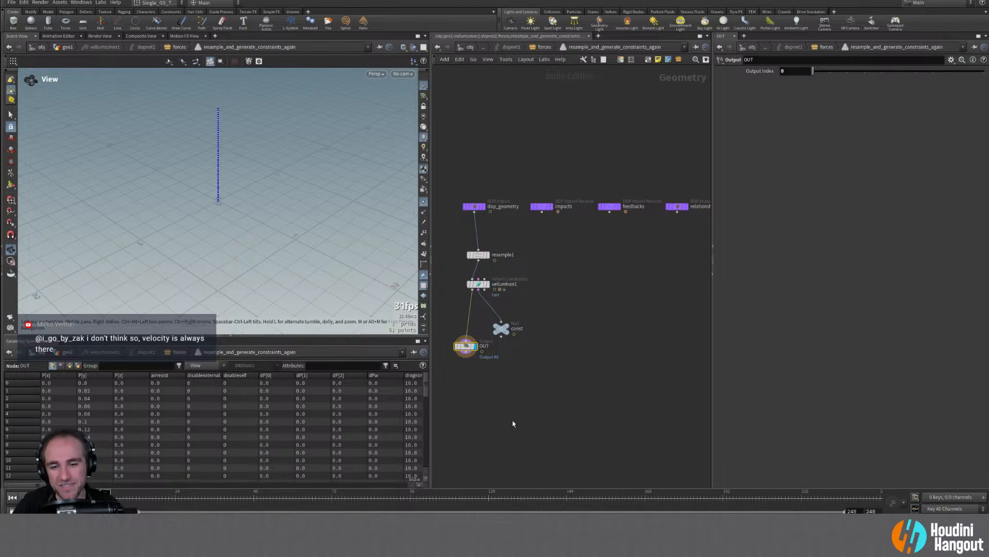
Step: Look inside the merge_constraints_again SOP solver, return to resample_and_generate_constraints_again and review the settings of resample1
key("u")
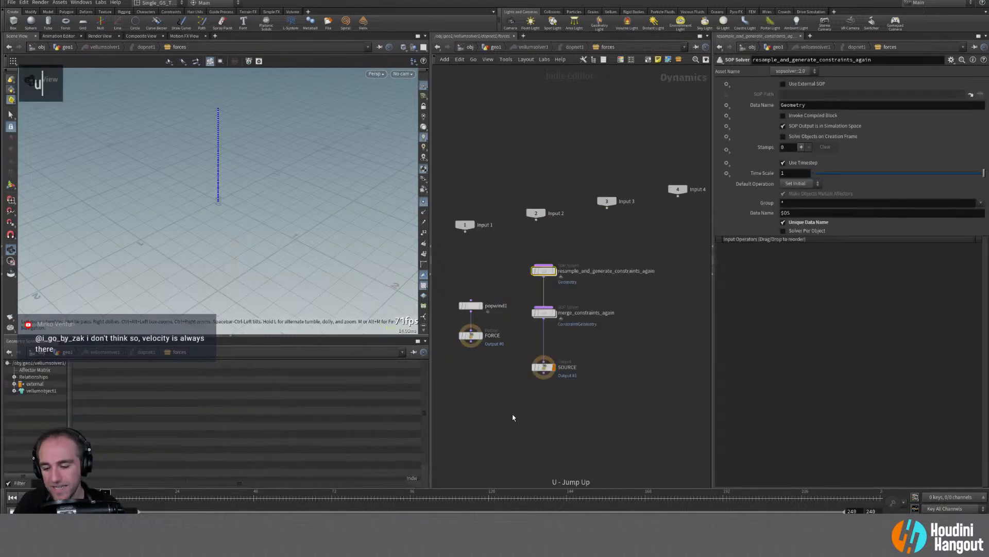
double_click(544, 313)
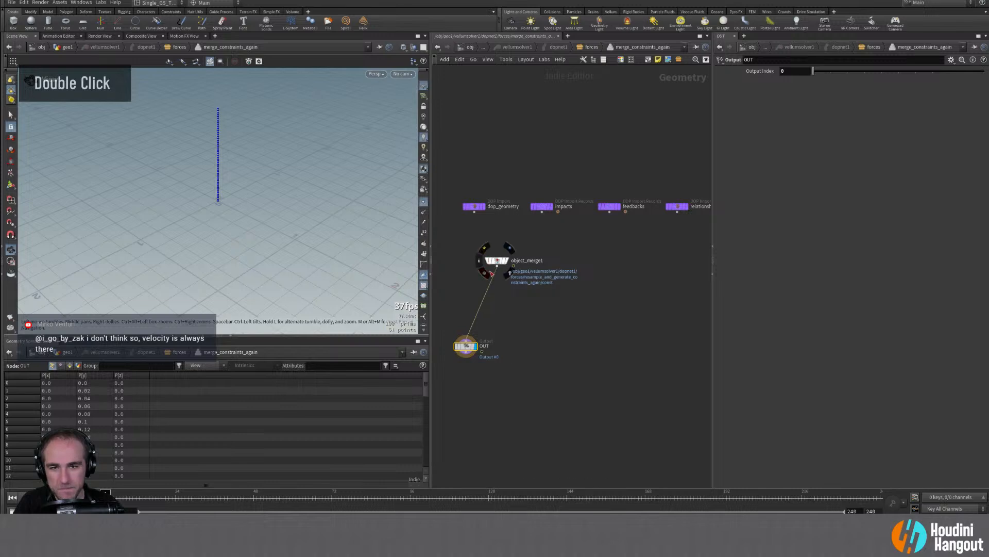
key("u")
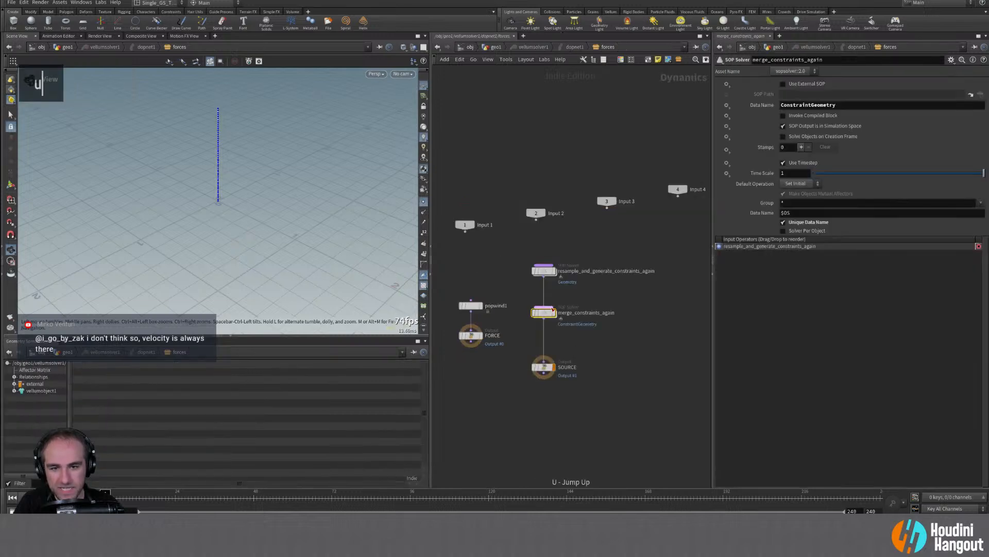
left_click(544, 271)
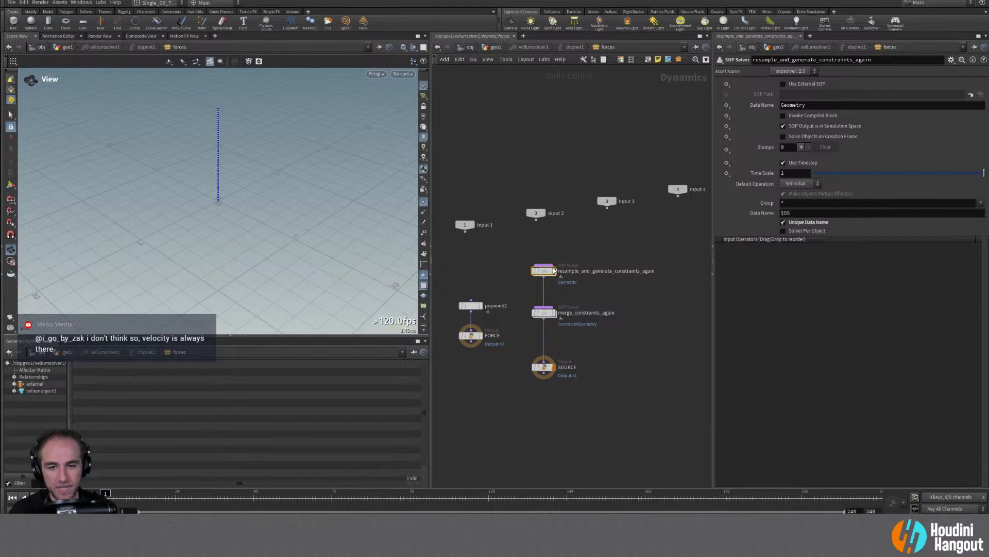
double_click(544, 271)
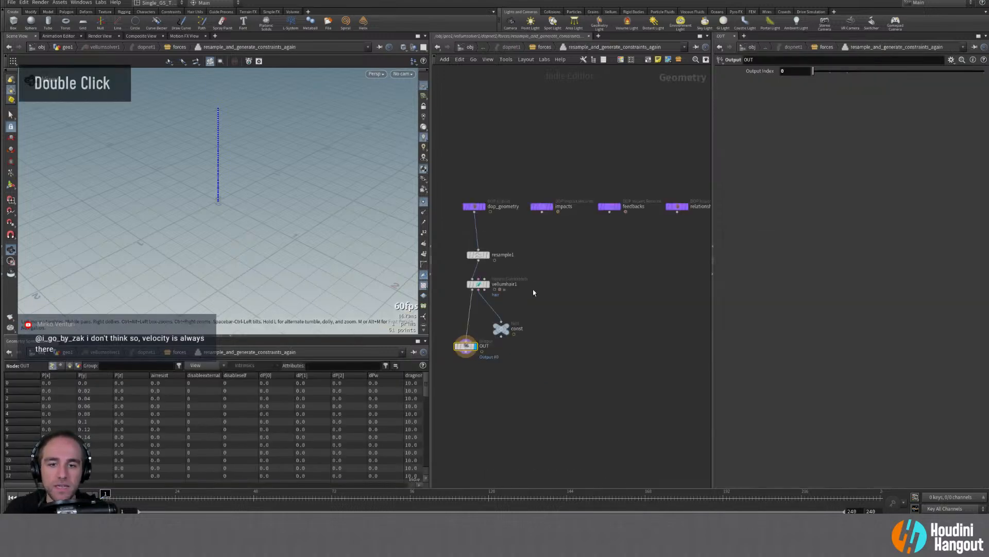
left_click(478, 256)
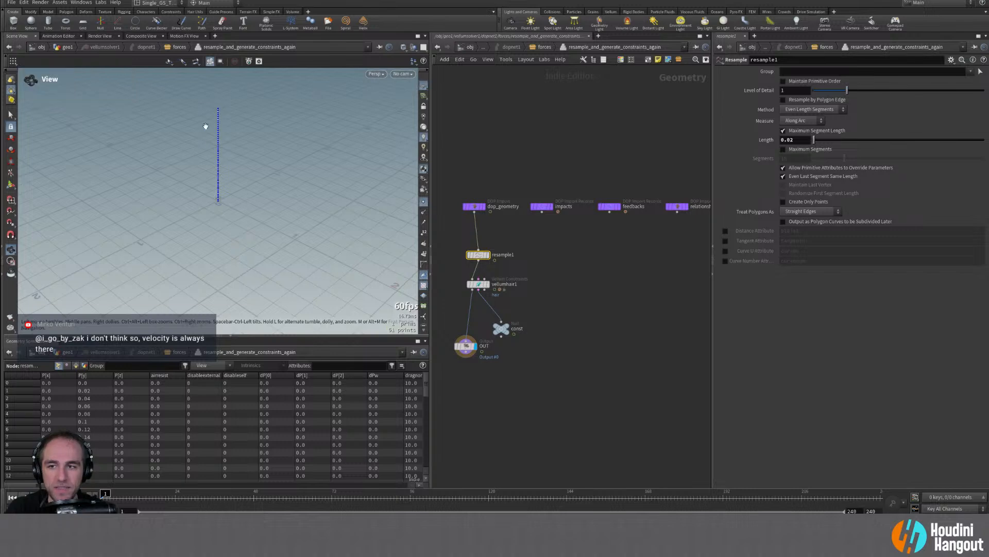
Step: Display vellumhair1 and inspect the primitive attributes of its Constraint Geometry in the geometry spreadsheet
double_click(478, 284)
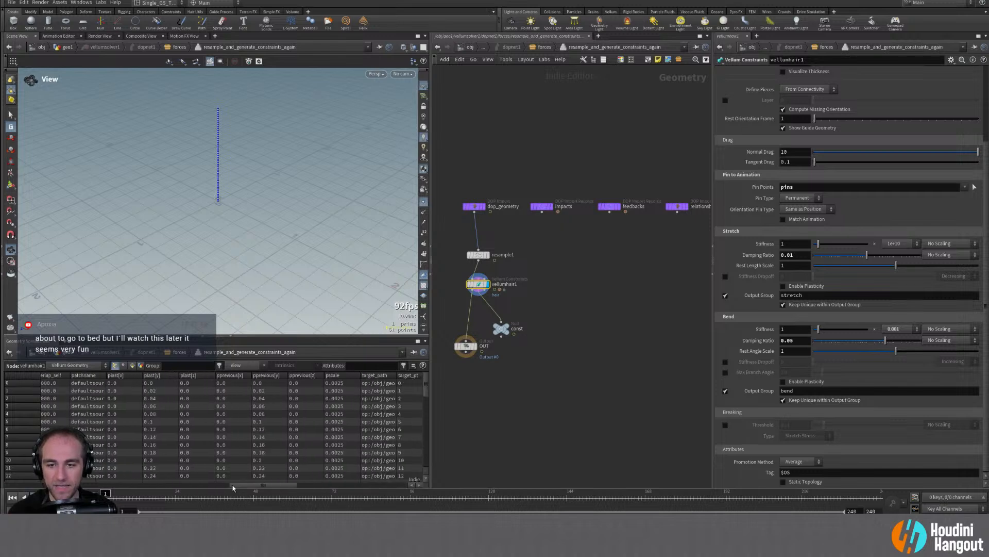
left_click(77, 365)
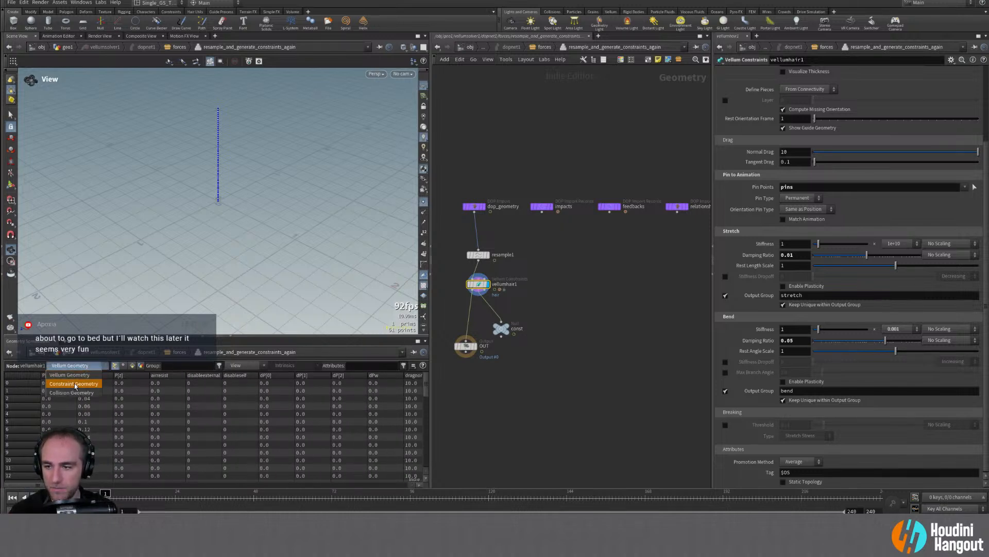
left_click(95, 372)
left_click(132, 365)
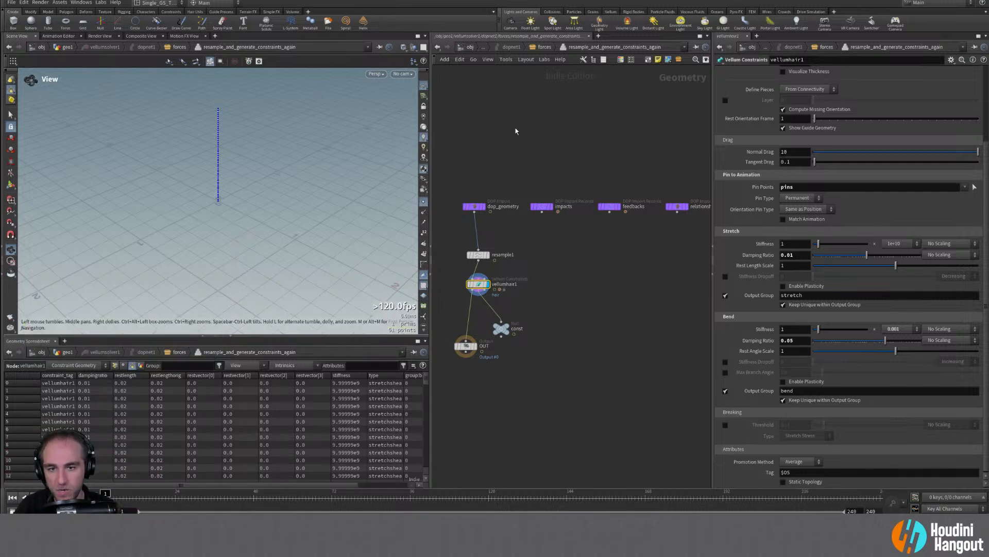
key("Up")
left_click(478, 285)
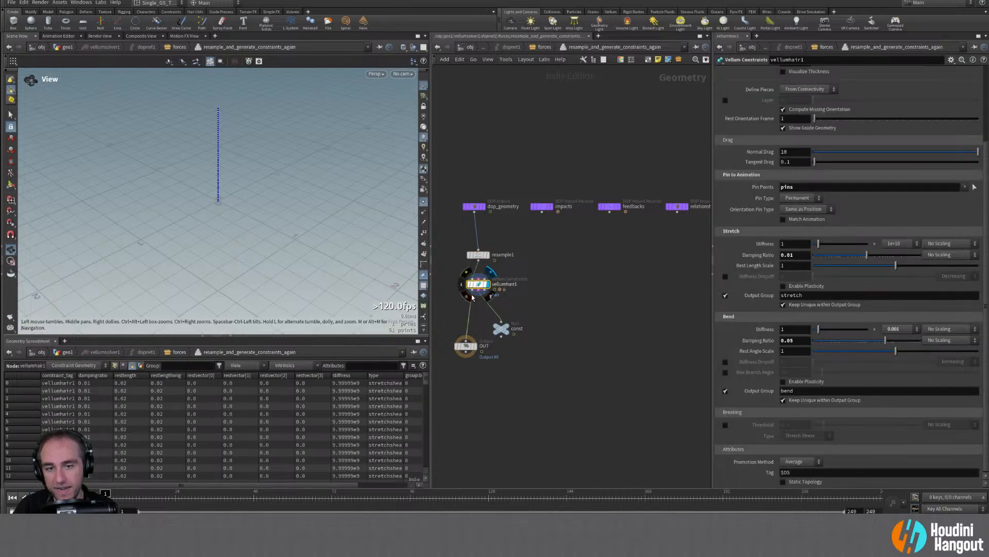
Step: Set the display back to the OUT node, select dop_geometry and return to the forces network
left_click(478, 349)
double_click(479, 349)
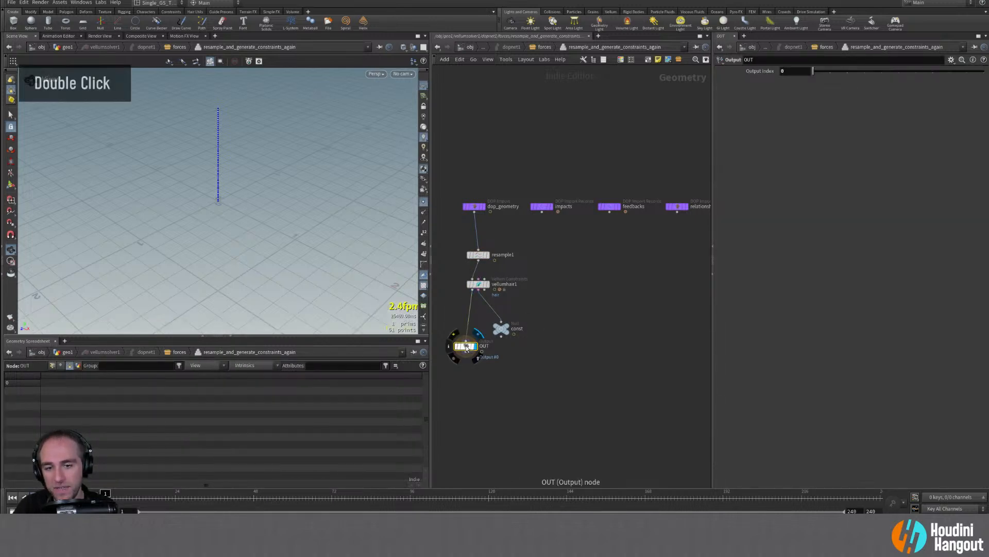
left_click(473, 206)
key("u")
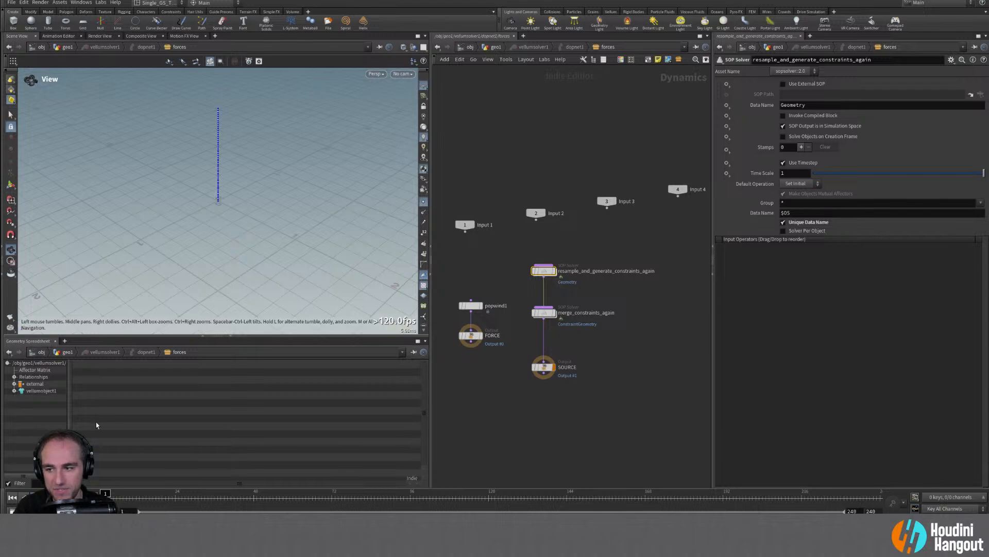
Step: Review the data name of merge_constraints_again and the source object path of object_merge1 inside it
left_click(548, 315)
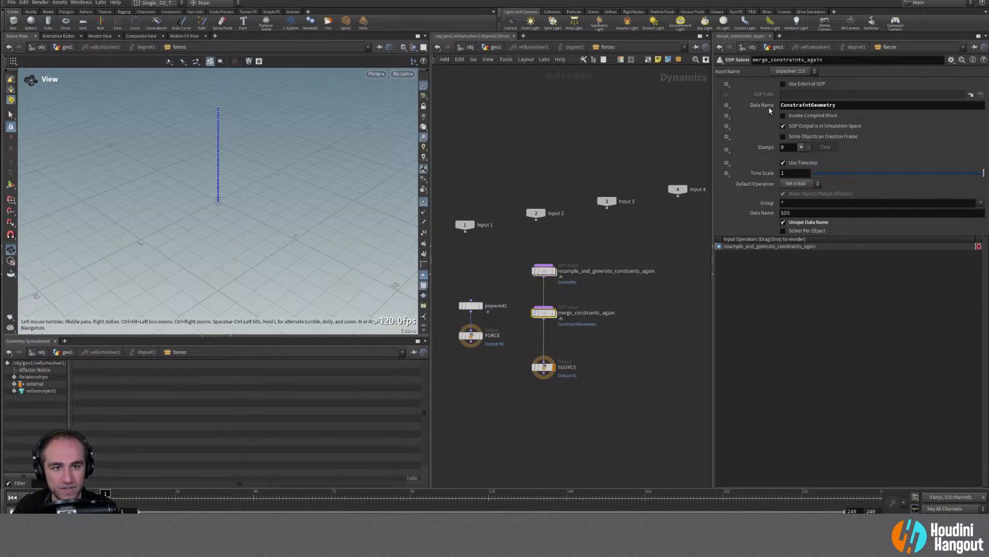
double_click(545, 312)
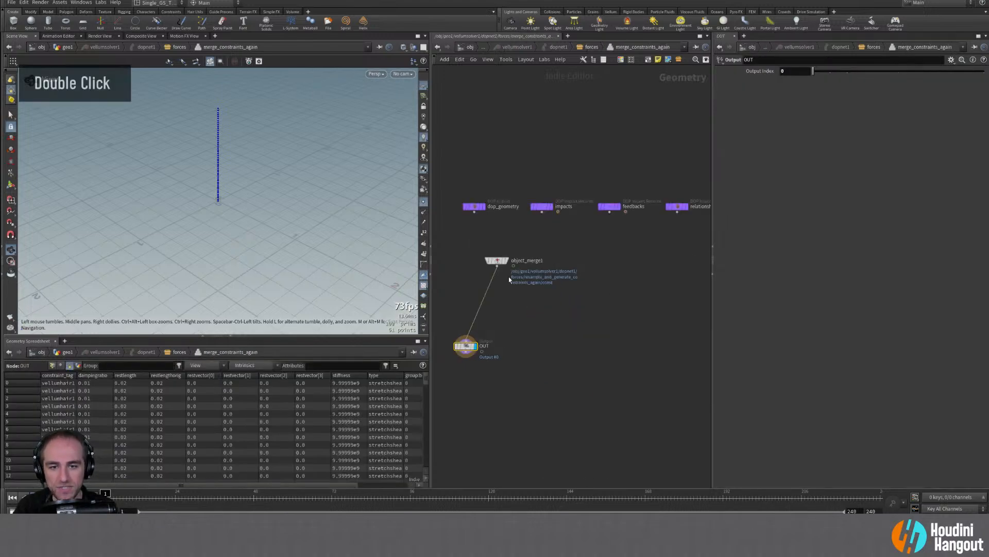
left_click(496, 261)
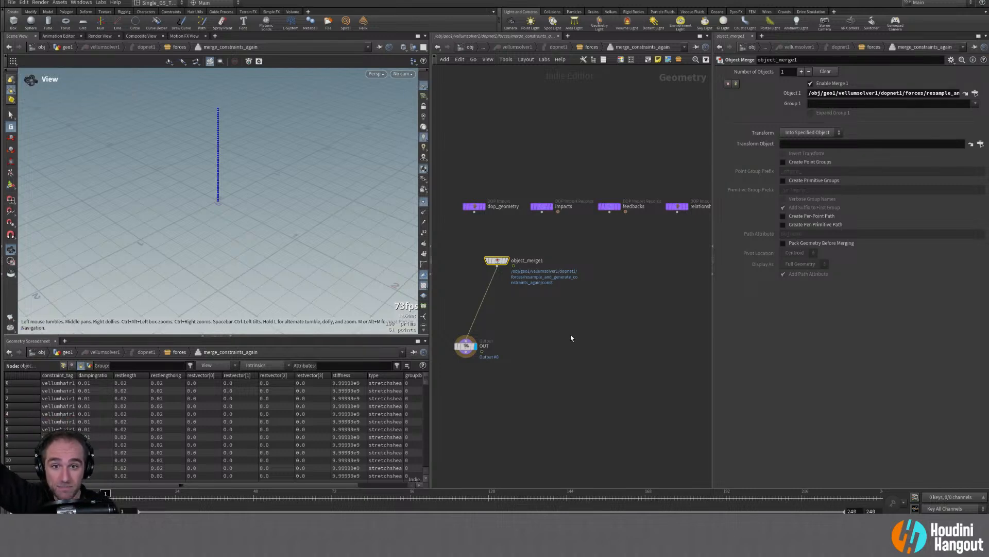
key("u")
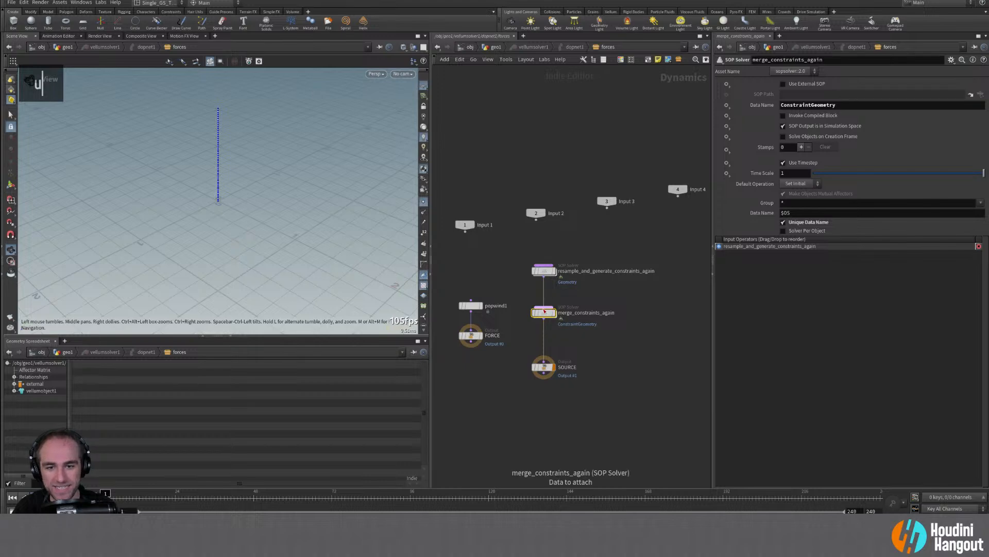
Step: Revisit the networks of both SOP solvers and review the popwind1 force settings
double_click(539, 271)
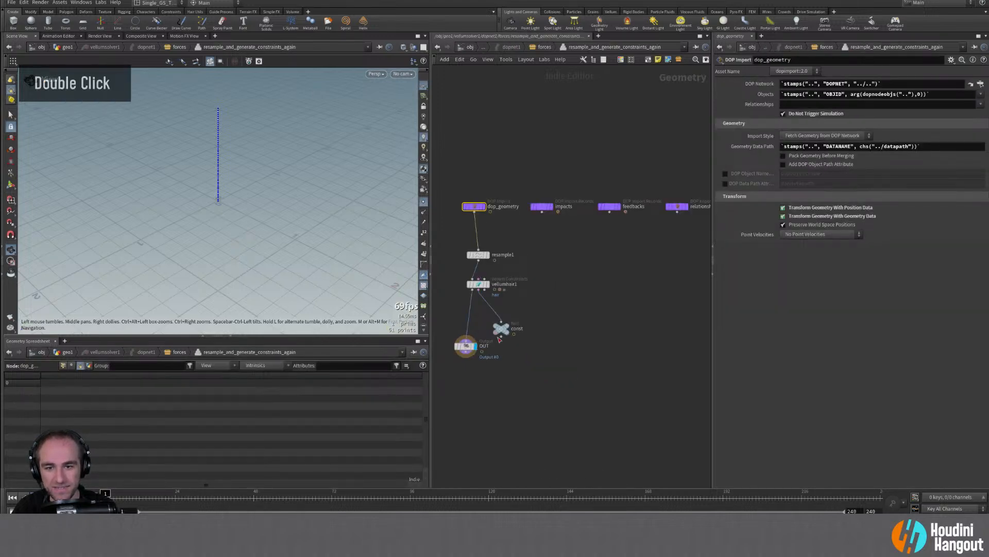
key("u")
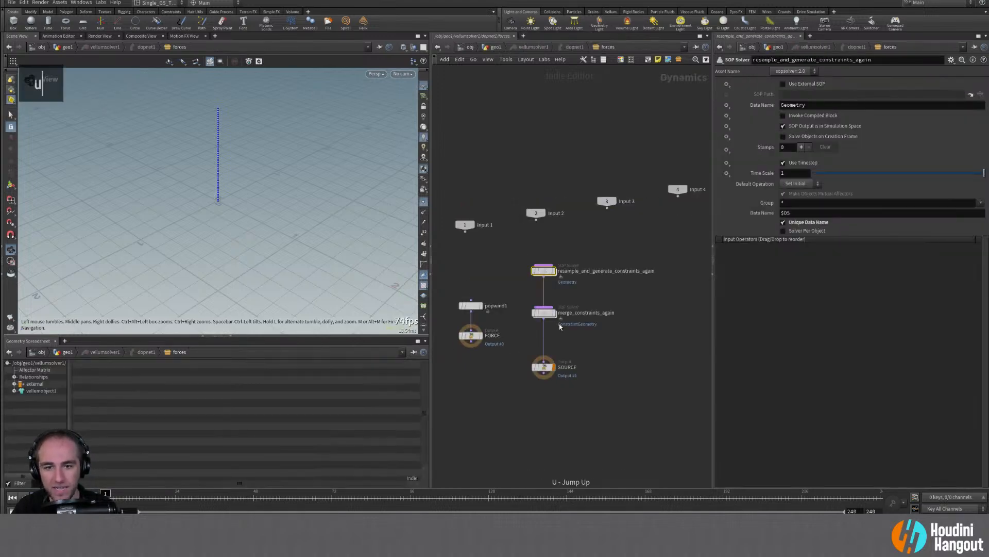
double_click(540, 311)
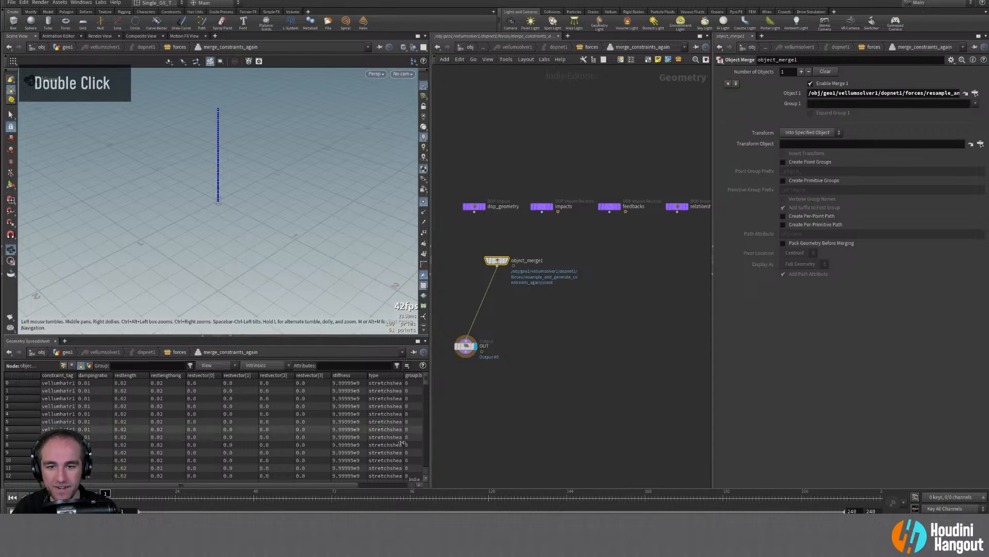
key("u")
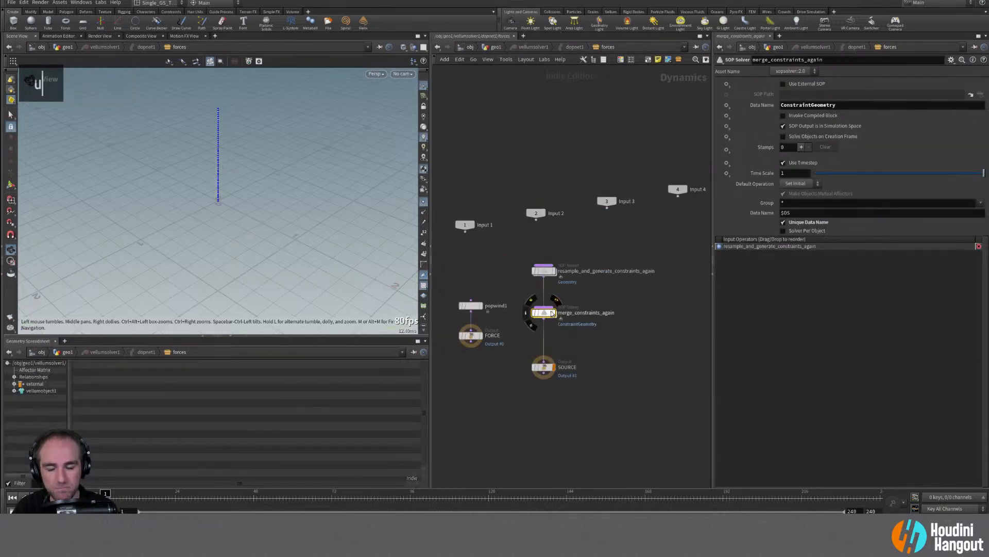
left_click(547, 369)
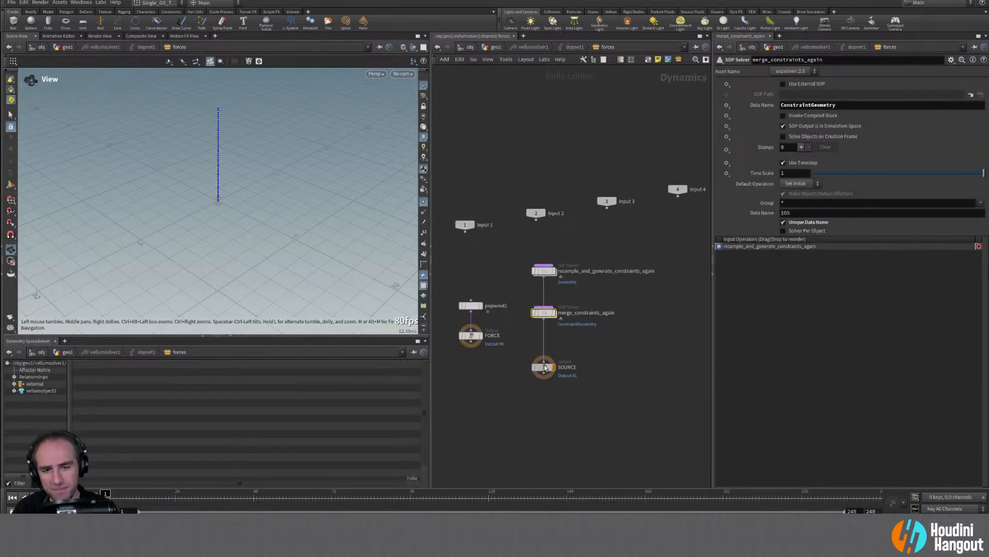
left_click(470, 306)
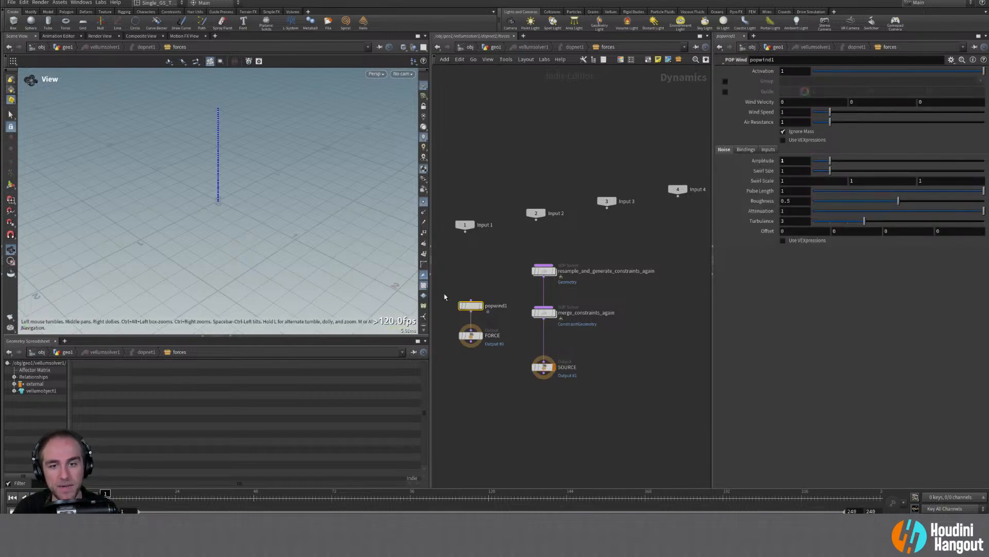
Step: Return to the geo1 network, play the Vellum simulation and examine the growing curve from several angles
key("u")
key("u")
key("u")
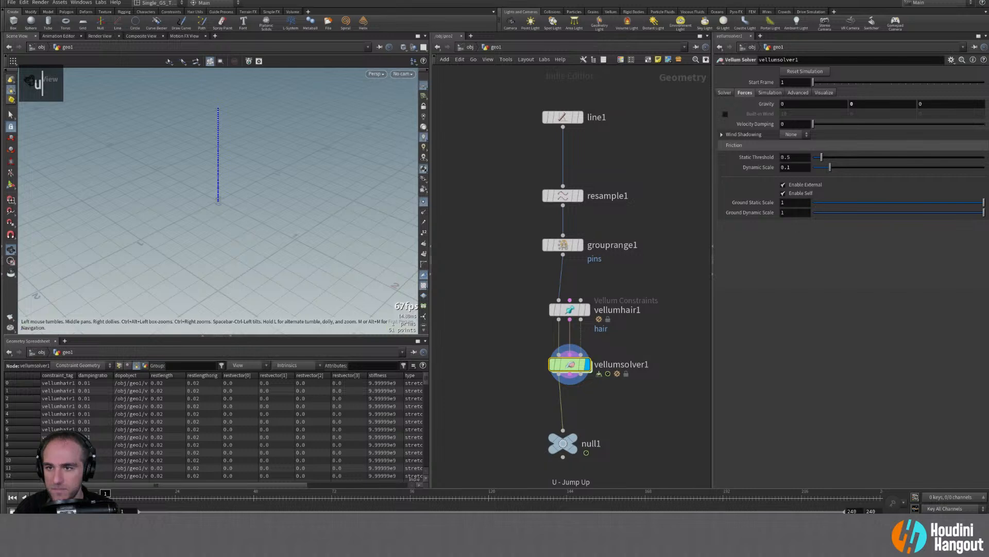
key("Up")
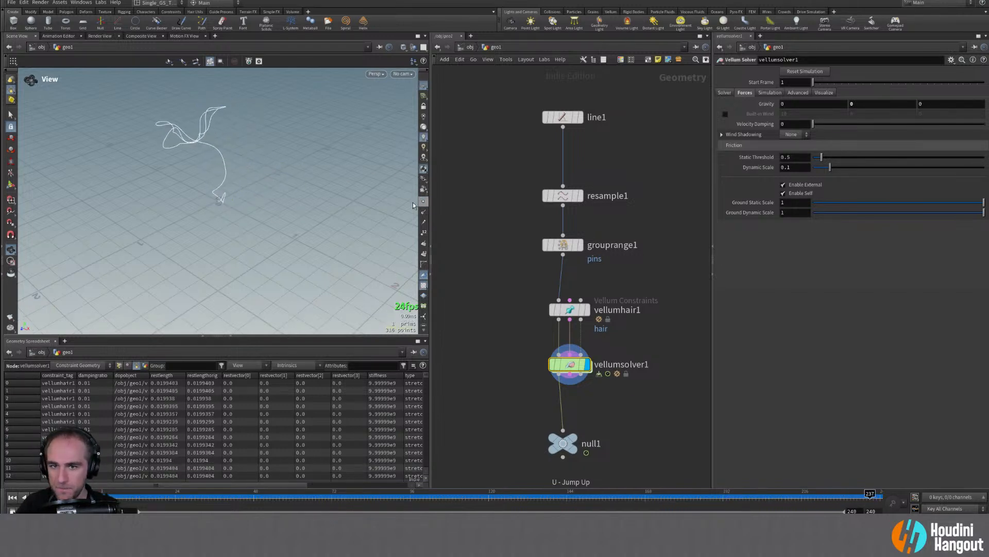
left_click(221, 141, "alt")
right_click_drag(153, 147, 276, 113, "alt")
middle_click_drag(276, 113, 271, 165, "alt")
left_click_drag(271, 166, 256, 203, "alt")
left_click_drag(160, 197, 129, 190, "alt")
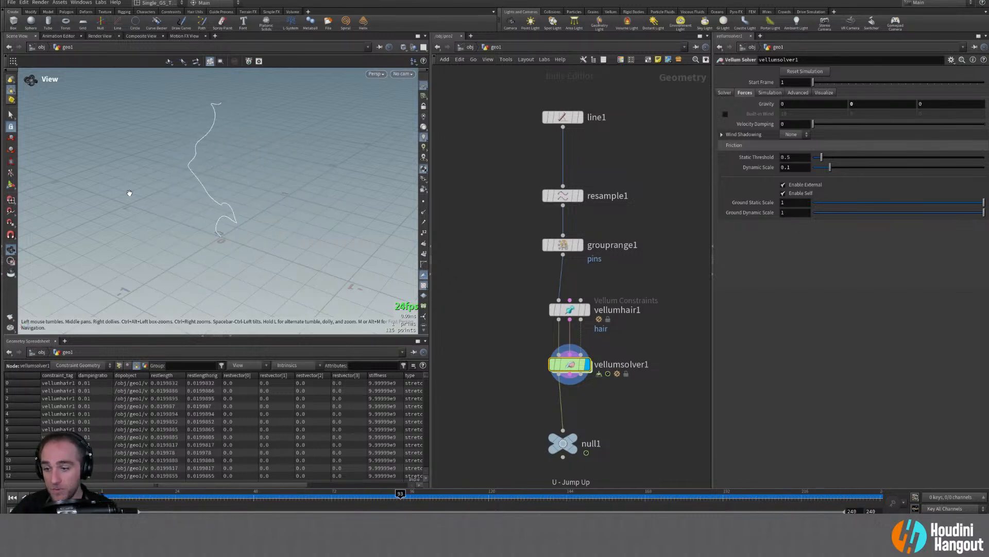
Step: Go inside vellumsolver1 to the resample_and_generate_constraints_again network and review the vellumhair1 constraint settings
double_click(569, 364)
double_click(544, 270)
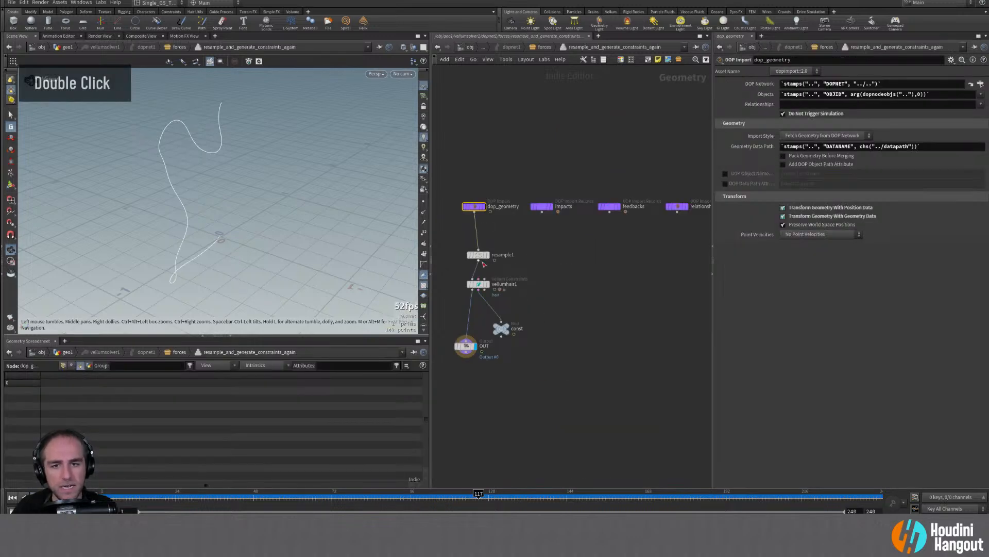
left_click(478, 283)
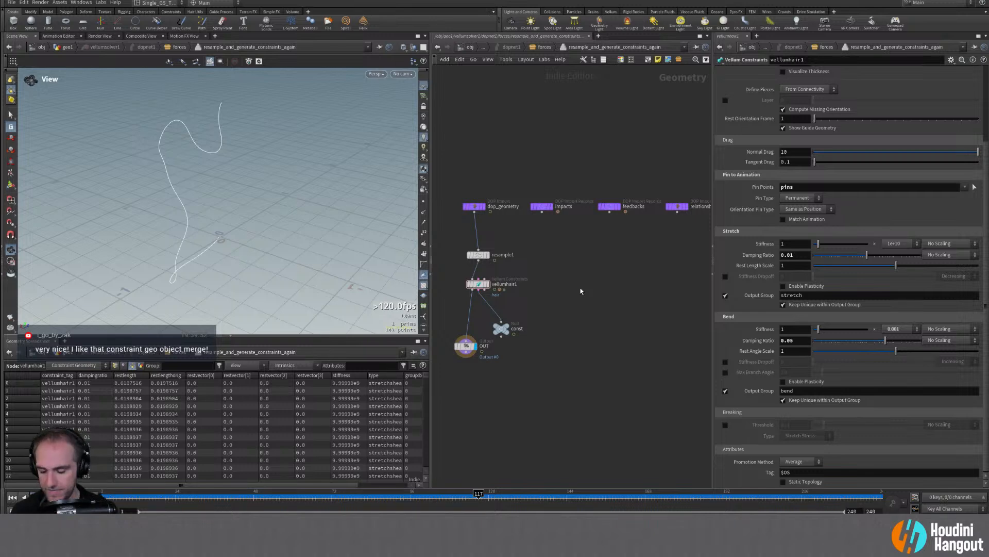
Step: Add a SOP solver preset that handles both geometry and constraints to the forces network and open its network
key("u")
key("Tab")
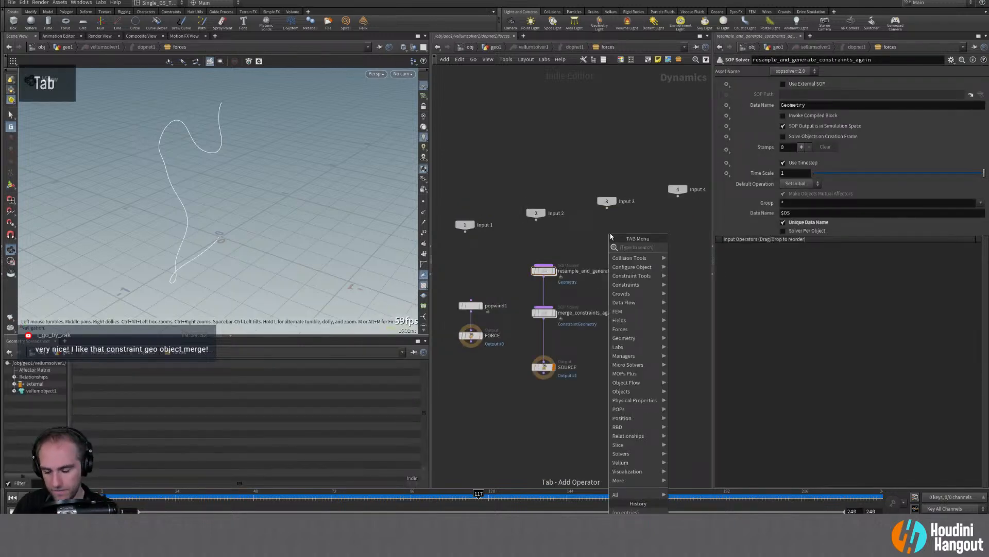
type("constrain")
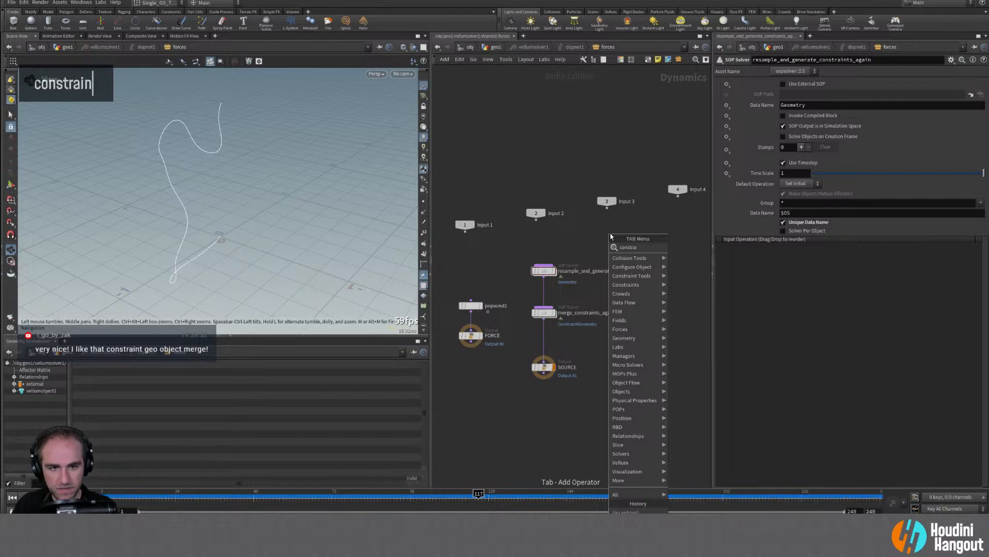
key("BackSpace")
key("BackSpace")
type("int")
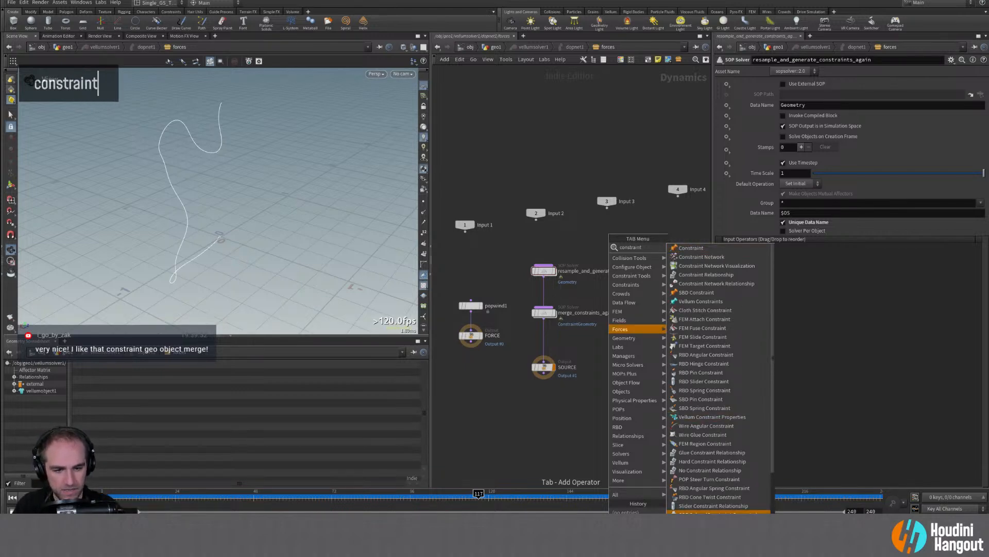
left_click(716, 513)
left_click(641, 338)
double_click(648, 342)
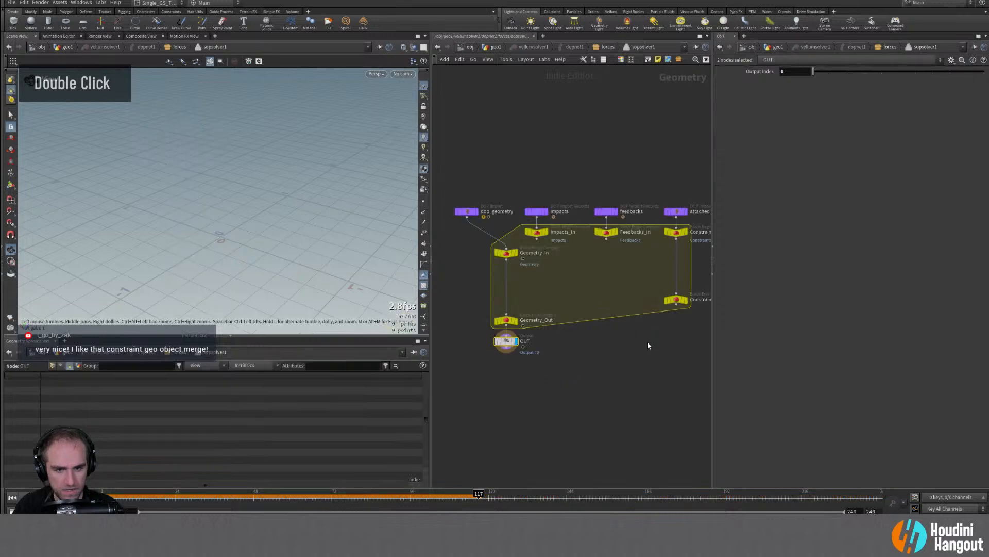
Step: Space out the OUT and Constraints_Out nodes further down inside sopsolver1, and return to the forces network
middle_click_drag(604, 375, 615, 400)
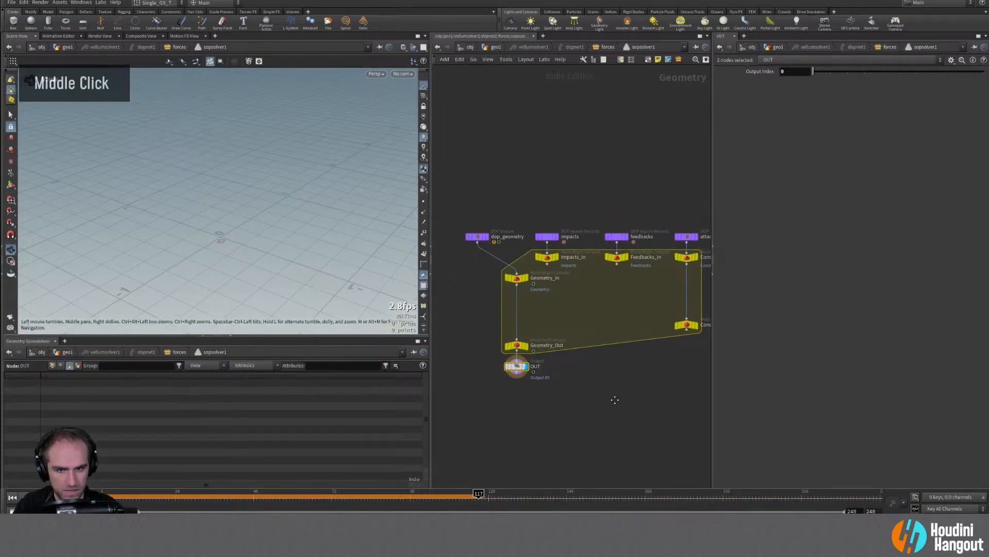
left_click_drag(517, 367, 518, 390)
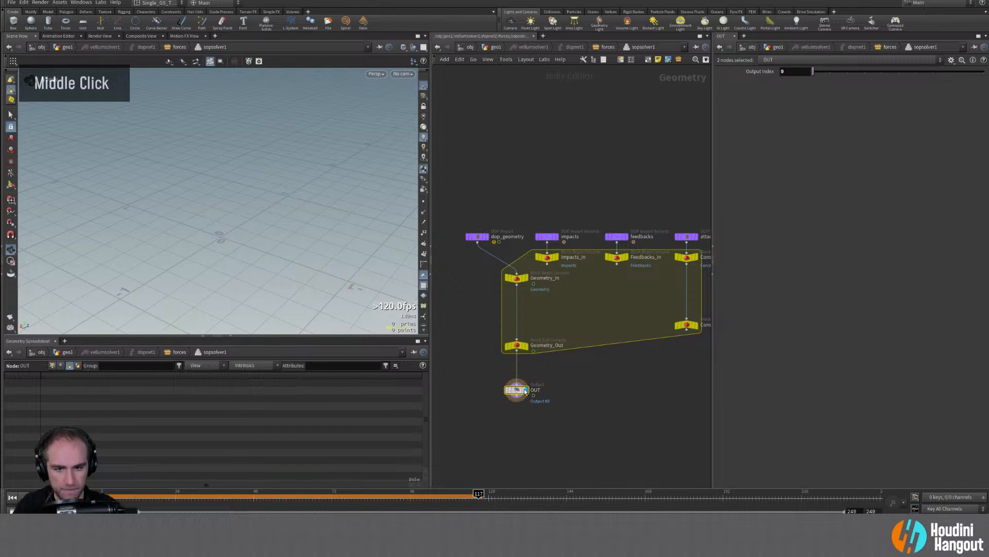
left_click_drag(673, 324, 673, 345)
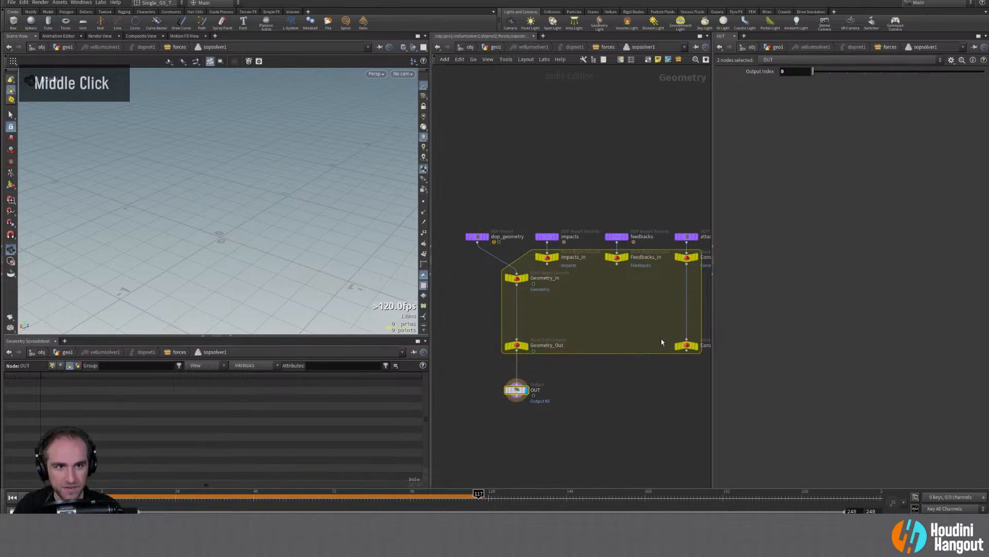
middle_click_drag(635, 334, 559, 341)
key("u")
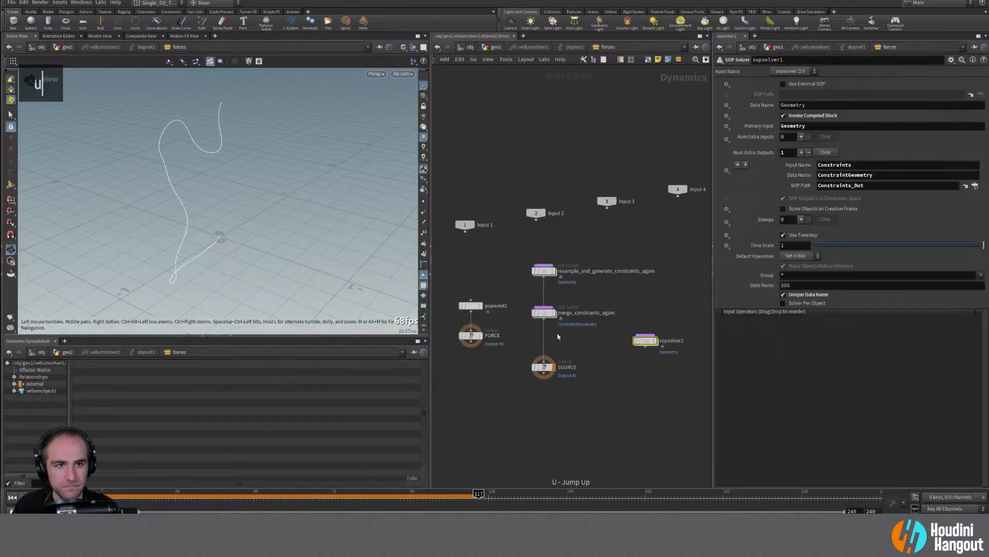
Step: Examine the compile block network inside sopsolver1, from Geometry_In to Geometry_Out, and return to the forces network
left_click_drag(644, 342, 638, 328)
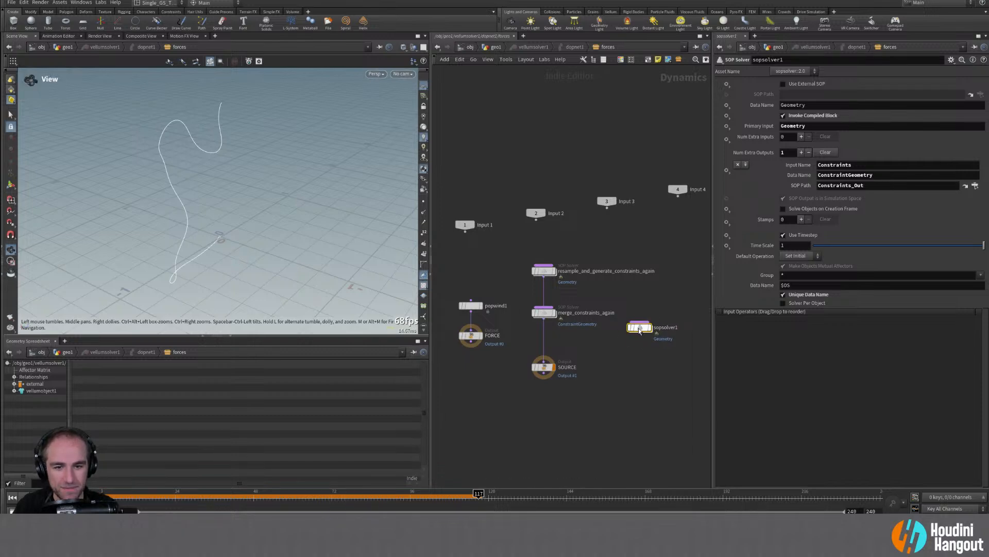
double_click(639, 328)
middle_click_drag(567, 298, 604, 308)
right_click_drag(604, 308, 573, 318)
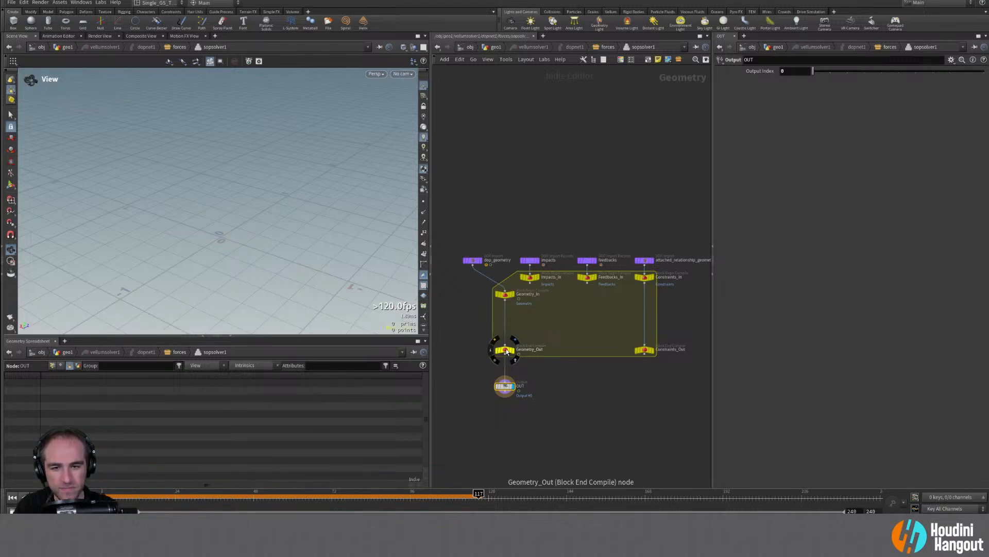
key("u")
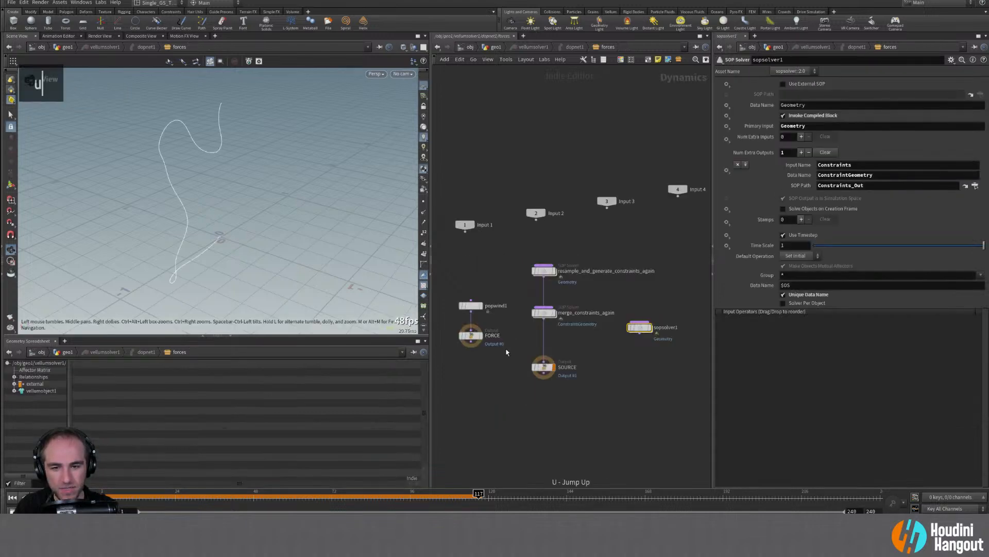
Step: Copy the resample1 and vellumhair1 nodes from resample_and_generate_constraints_again and paste them inside sopsolver1
double_click(545, 272)
left_click_drag(461, 240, 522, 303)
key("ctrl+c")
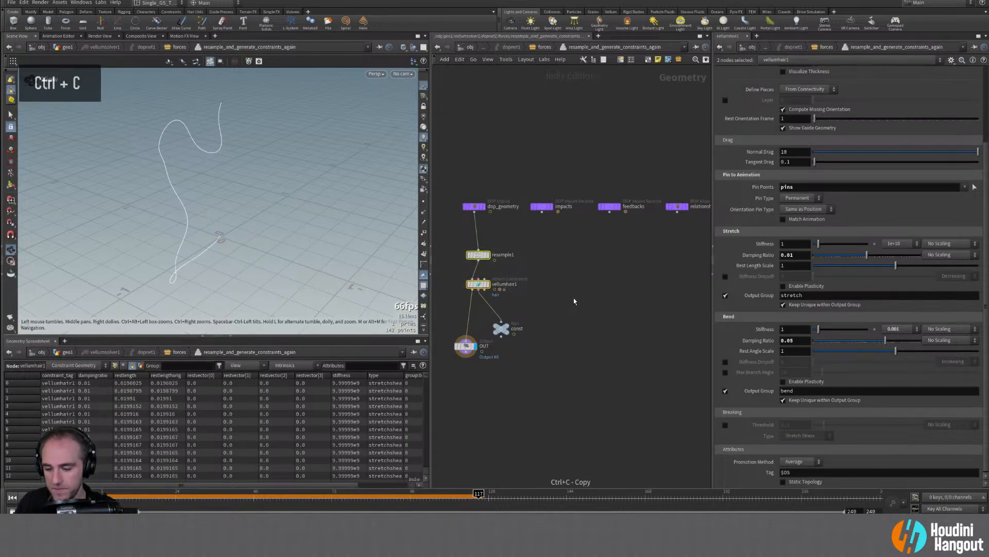
key("u")
double_click(640, 326)
key("ctrl+v")
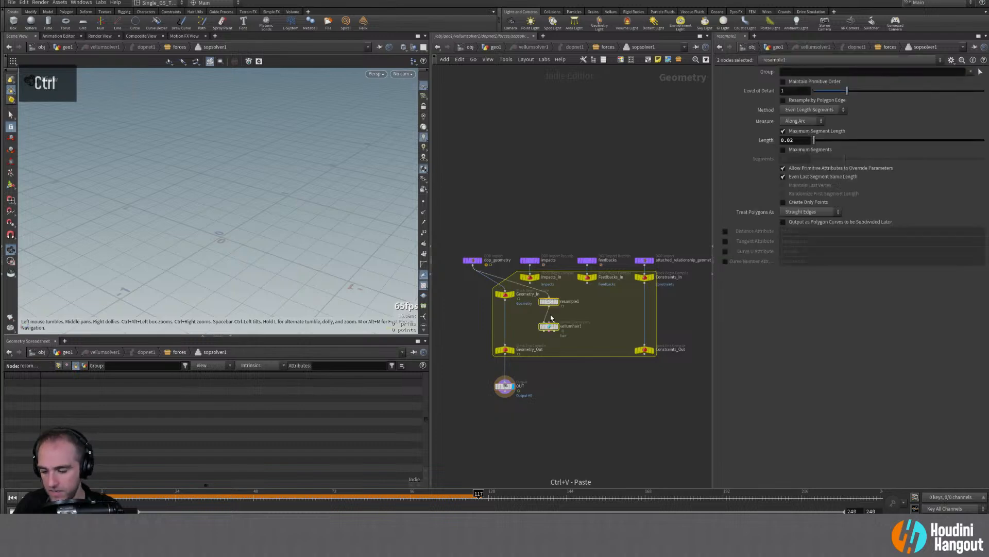
Step: Wire the pasted resample1 and vellumhair1 between Geometry_In and Geometry_Out, and inspect the Geometry_Out node's information
left_click_drag(547, 306, 507, 302)
left_click(548, 340)
left_click(506, 345)
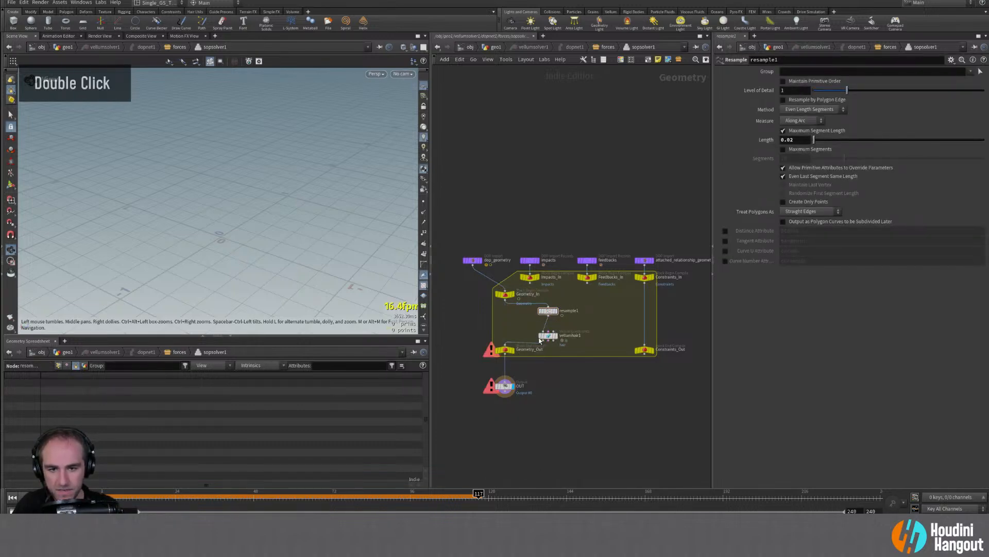
middle_click(508, 351)
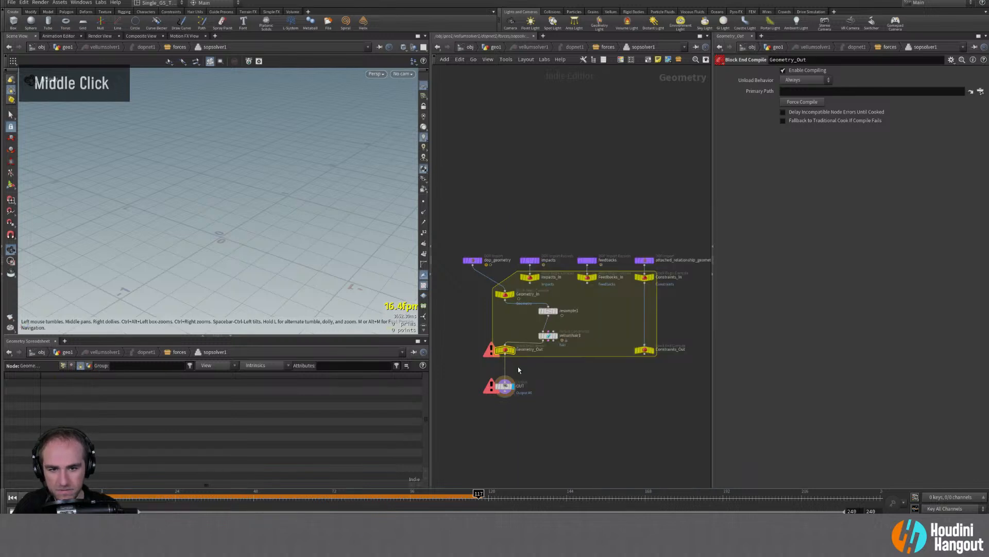
right_click_drag(518, 366, 572, 317)
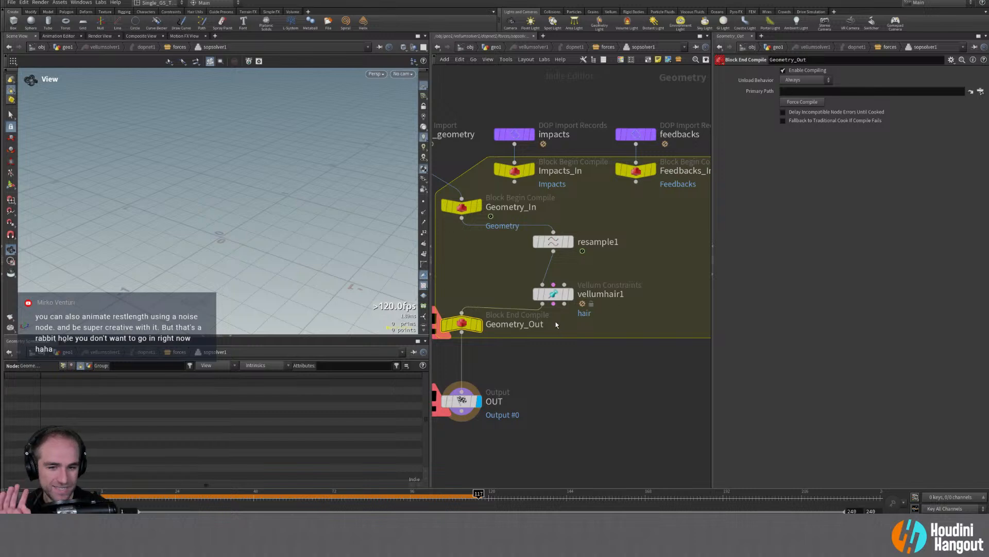
Step: Delete sopsolver1 from the forces network and copy the resample_and_generate_constraints_again and merge_constraints_again solvers
key("u")
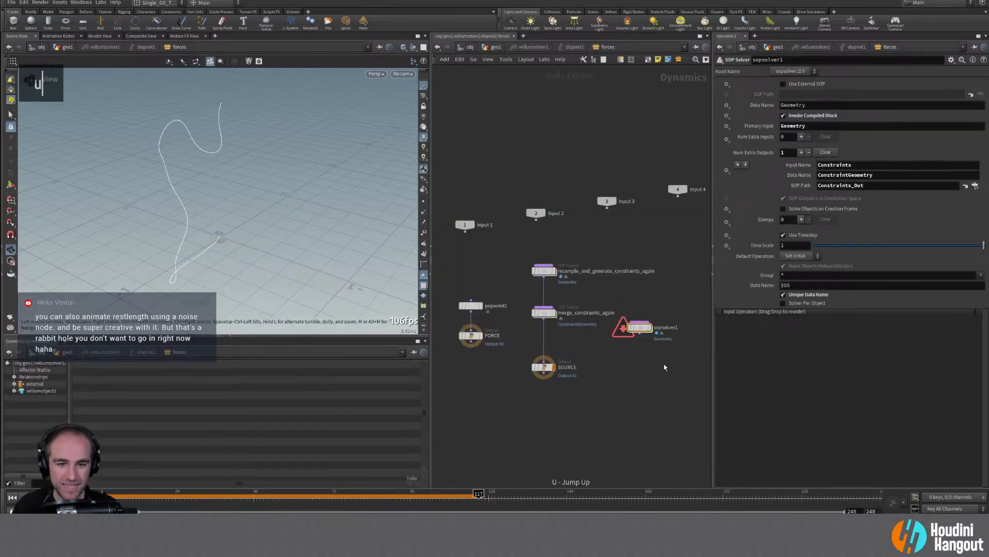
key("Delete")
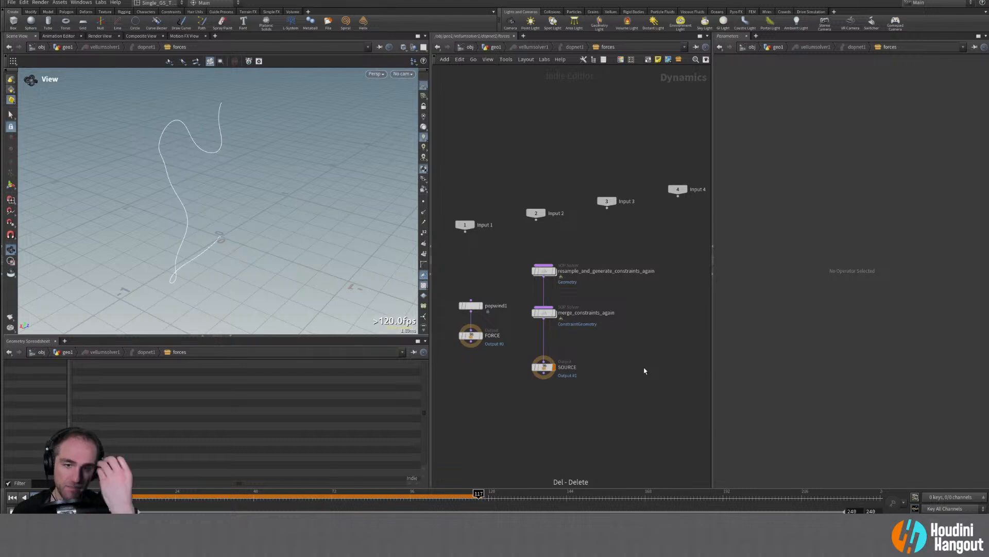
left_click_drag(543, 368, 543, 357)
left_click_drag(511, 249, 608, 347)
left_click_drag(496, 251, 587, 325)
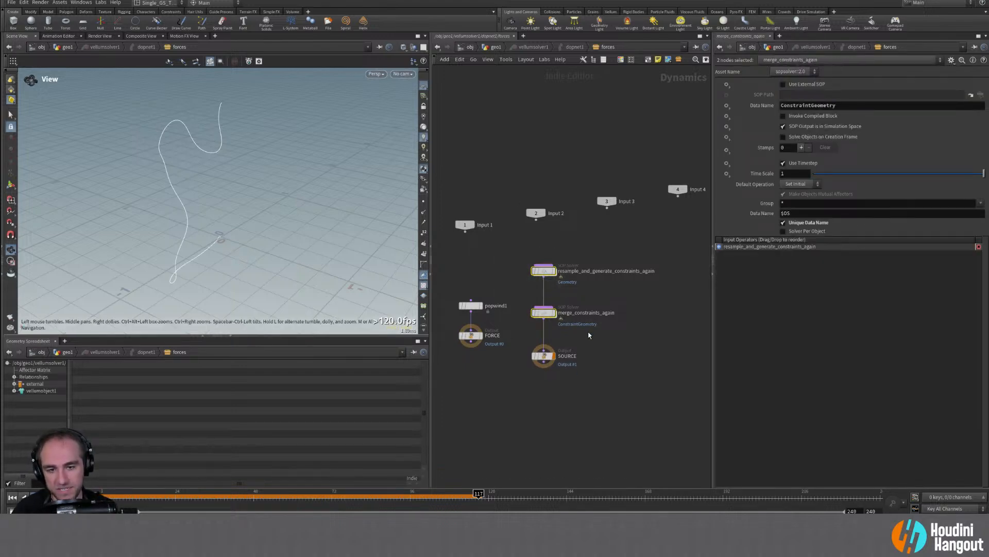
key("ctrl+c")
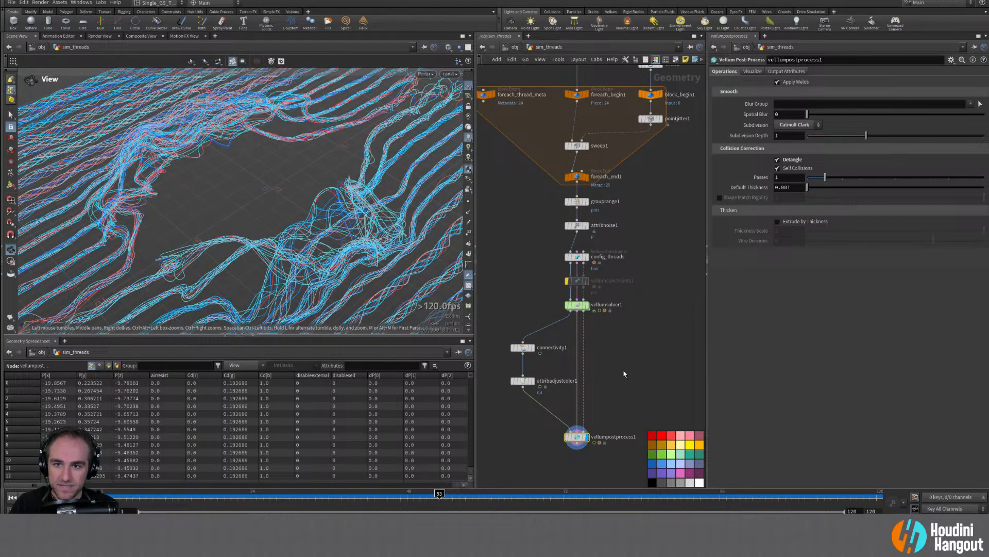
Step: In the sim_threads scene, rewind the simulation to the first frame and open the forces network inside vellumsolver1
left_click(653, 358)
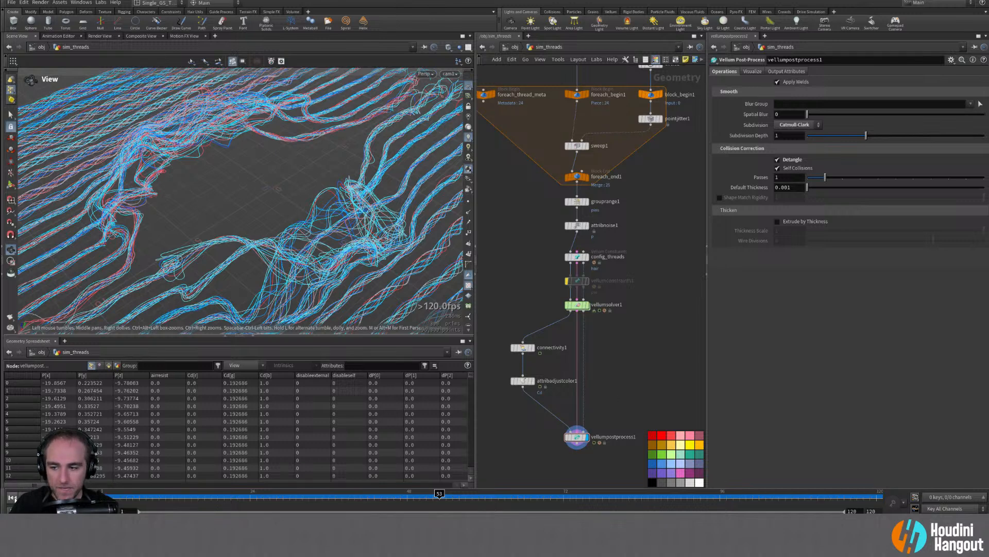
left_click(12, 498)
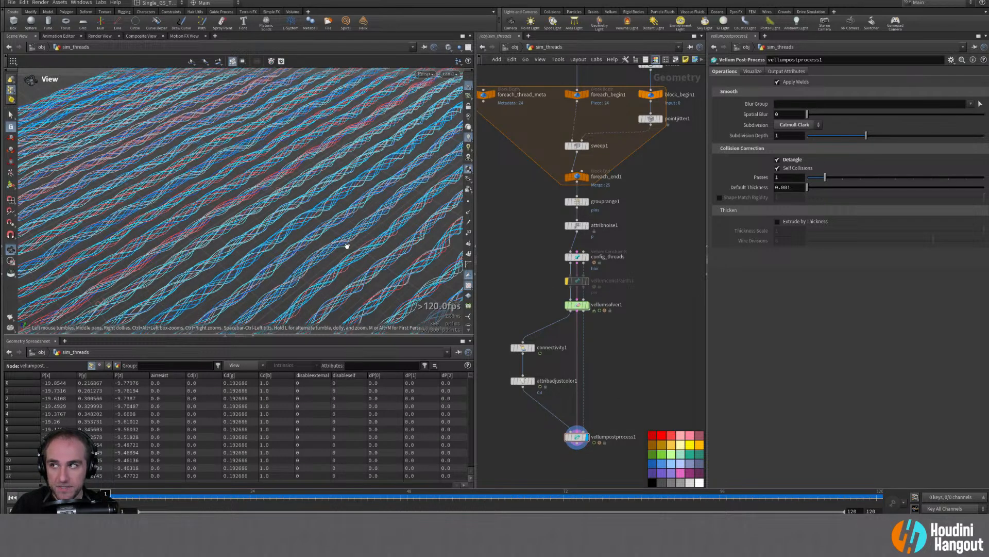
double_click(577, 304)
middle_click_drag(605, 268, 580, 262)
middle_click_drag(573, 304, 565, 407)
Step: Add a SOP Solver above SOURCE, open it and move its OUT node further below dop_geometry
key("Tab")
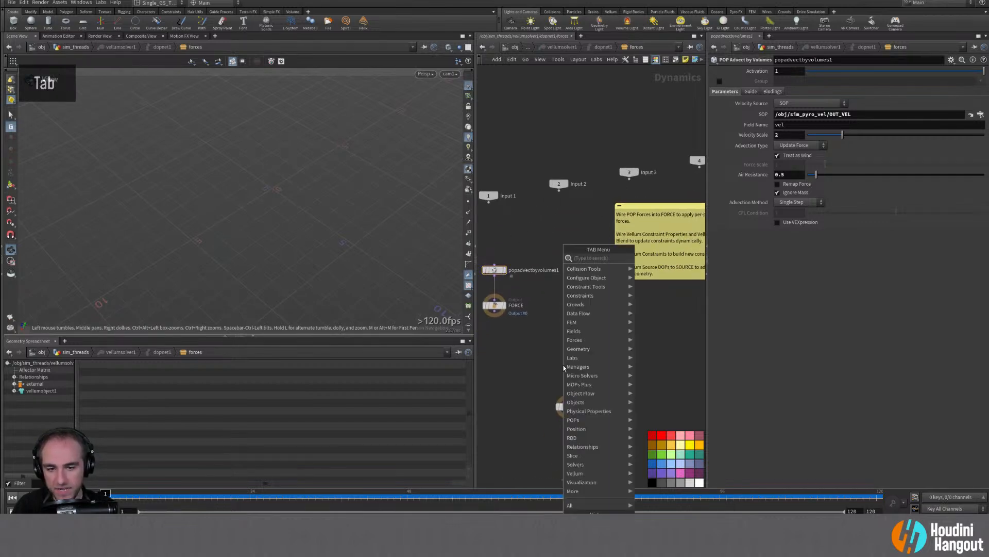
type("sop solv")
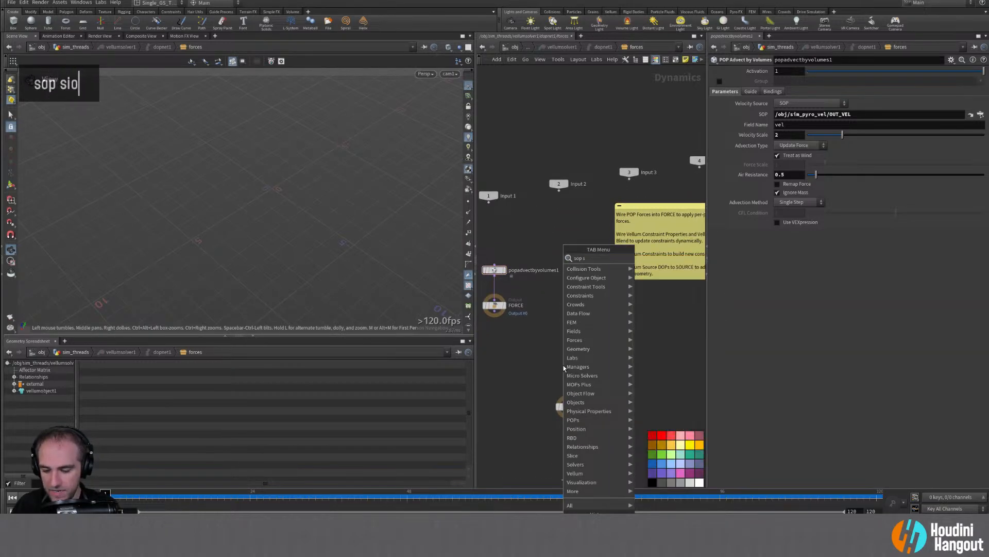
key("Return")
left_click(567, 327)
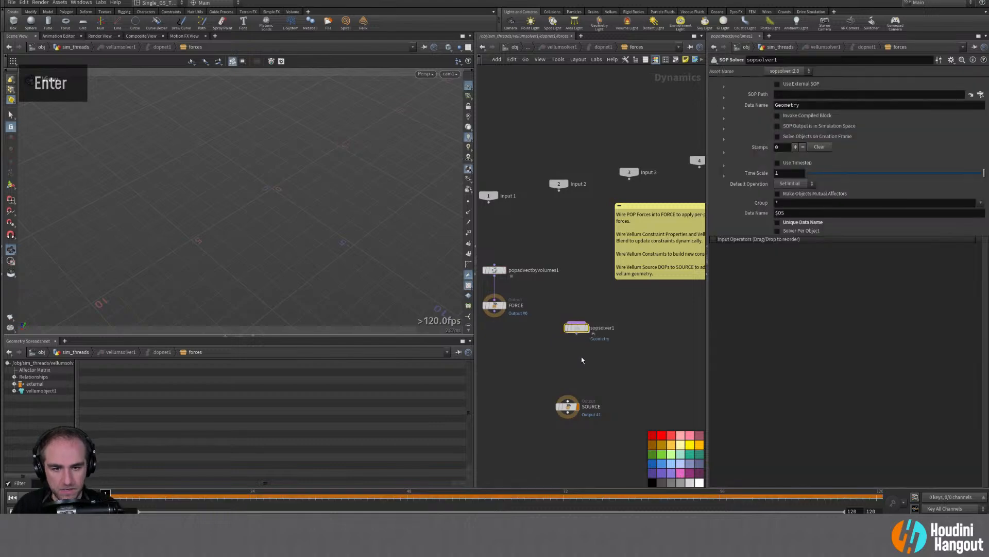
double_click(565, 327)
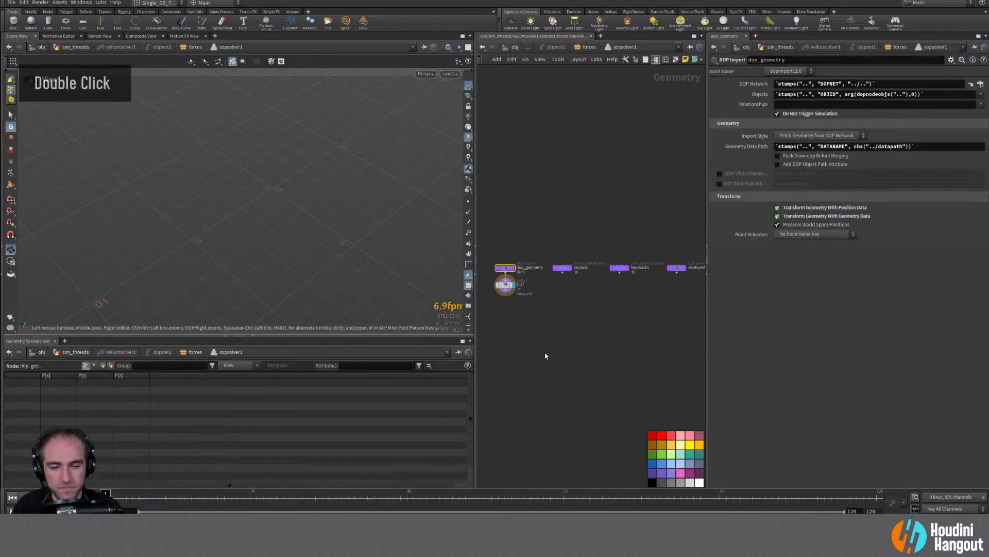
left_click_drag(505, 285, 505, 367)
Step: Review the nodes inside resample_and_generate_constraints_again in the single-line geo1 setup as a reference
key("u")
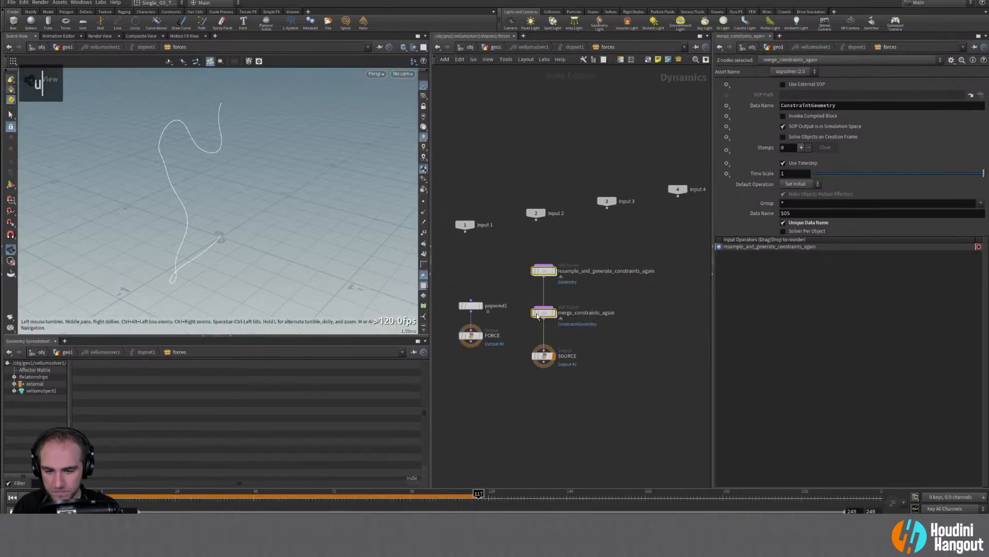
double_click(539, 314)
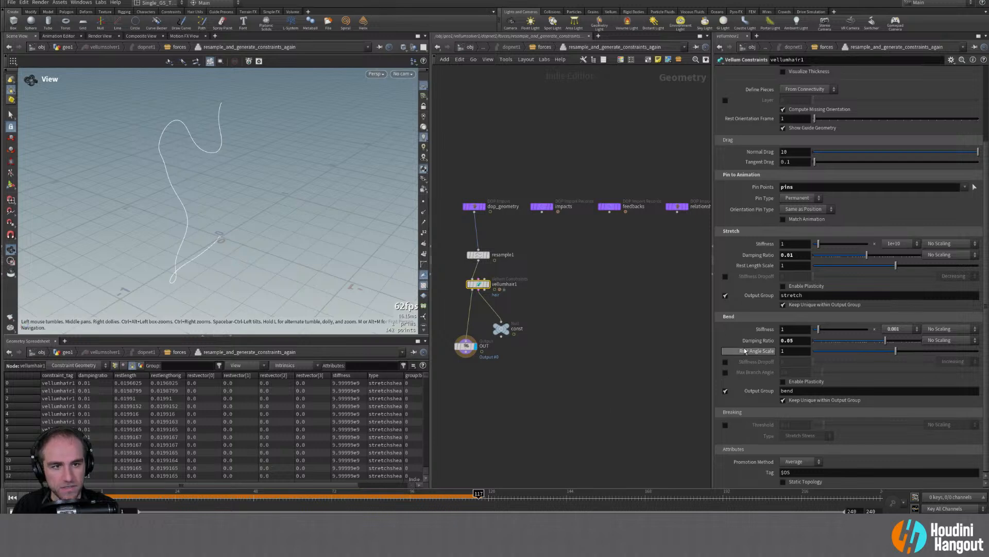
key("u")
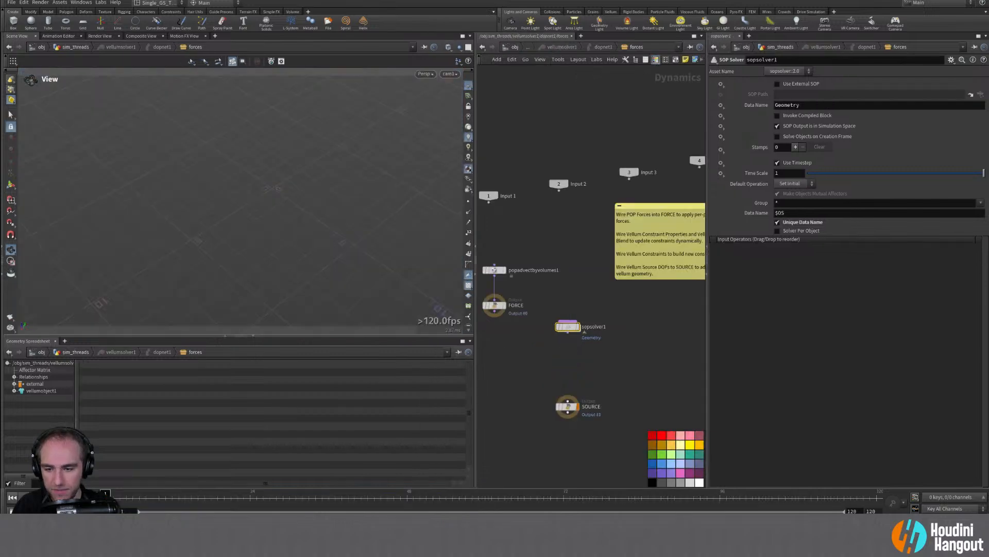
Step: Return to the sim_threads network and copy its resample1 node located above the for-each loop
middle_click(542, 340)
key("u")
key("u")
key("u")
middle_click_drag(520, 228, 519, 341)
left_click(560, 165)
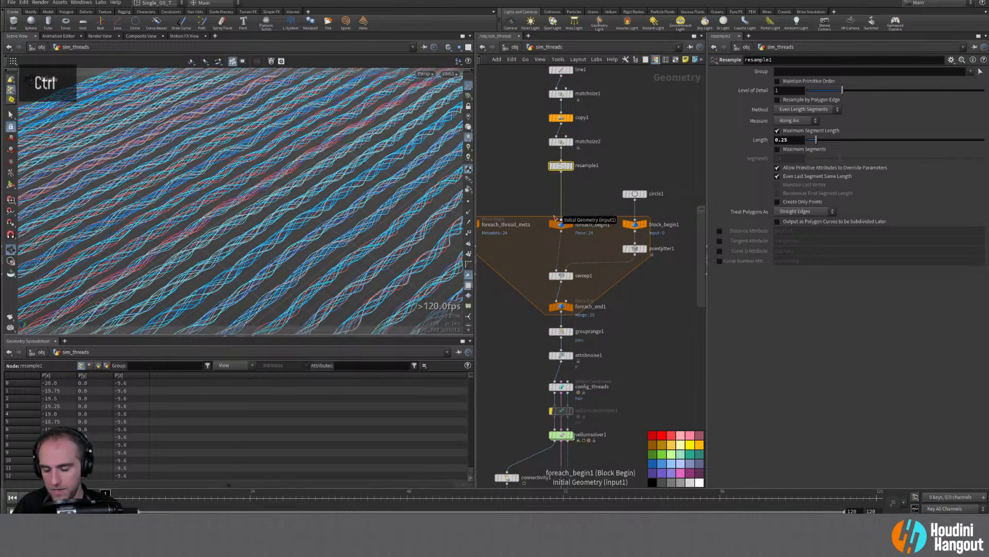
key("ctrl+c")
Step: Paste resample1 into the sopsolver1 network within vellumsolver1, inserting it between dop_geometry and OUT
middle_click_drag(545, 450, 546, 412)
double_click(558, 394)
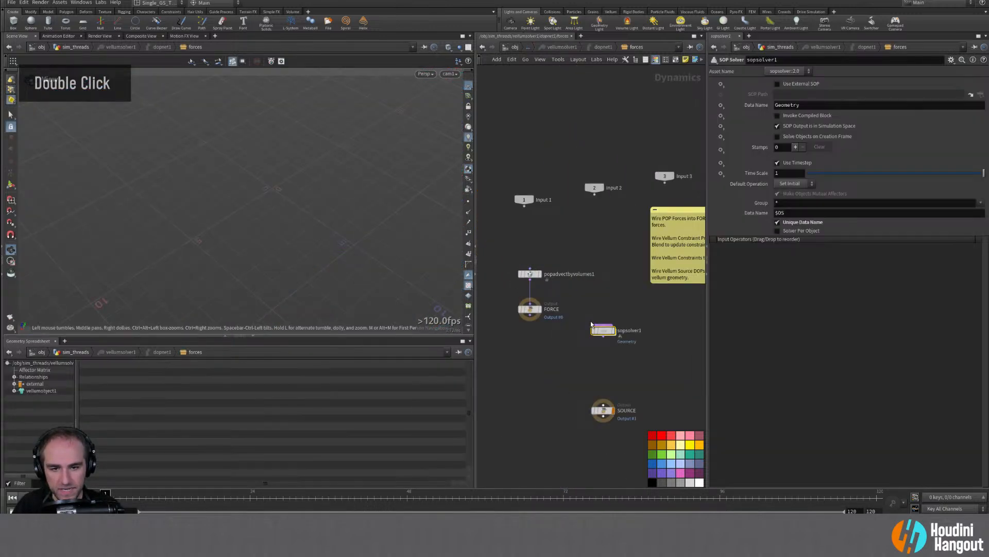
double_click(604, 331)
key("ctrl+v")
left_click_drag(587, 354, 507, 294)
double_click(529, 325)
Step: Return to the sim_threads network and temporarily enable vellumconstraints1 to review its Pin to Target settings
key("u")
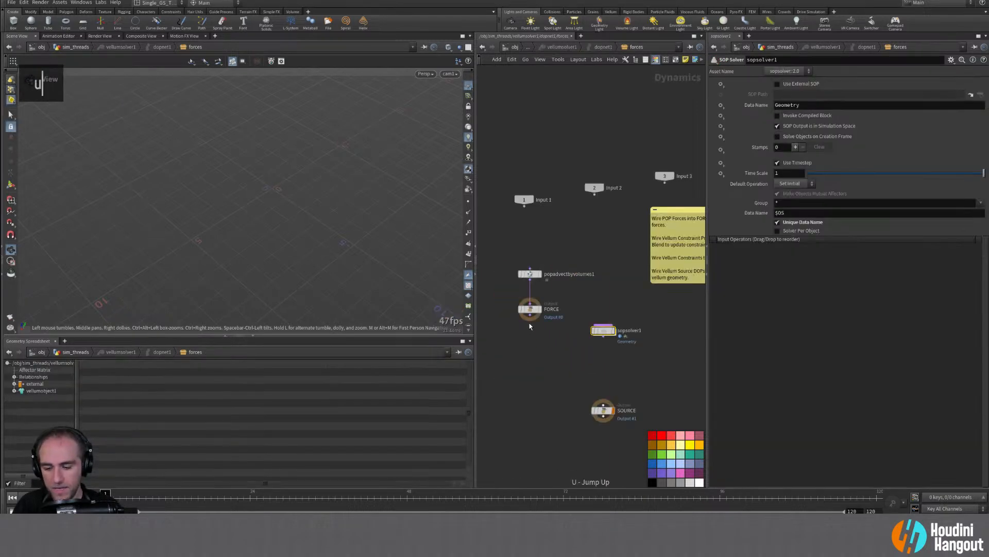
key("u")
key("u")
key("u")
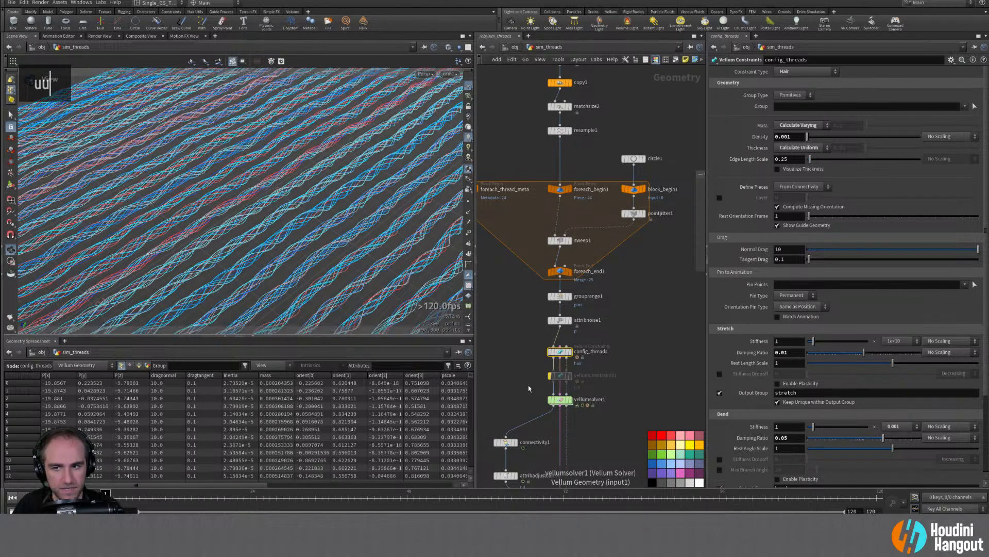
left_click(550, 375)
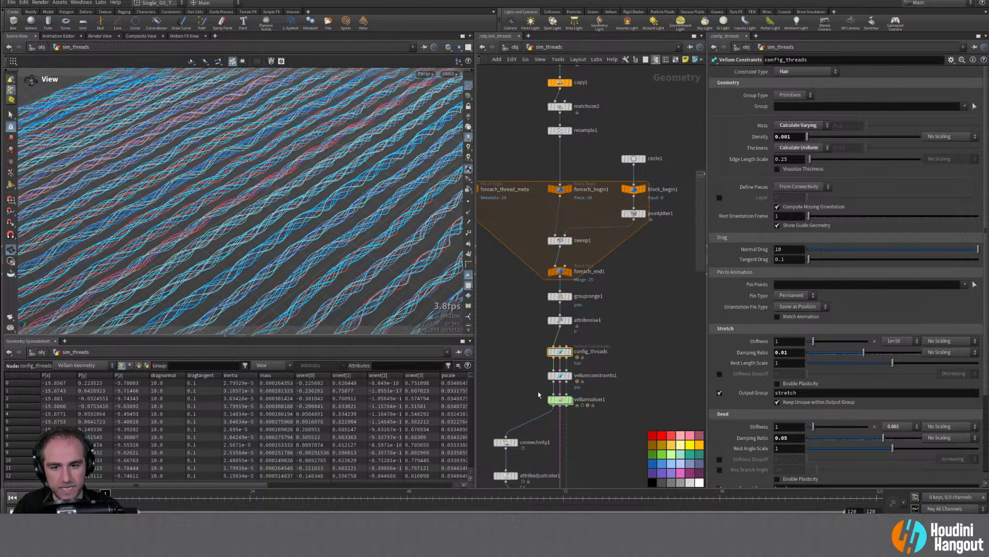
left_click(550, 375)
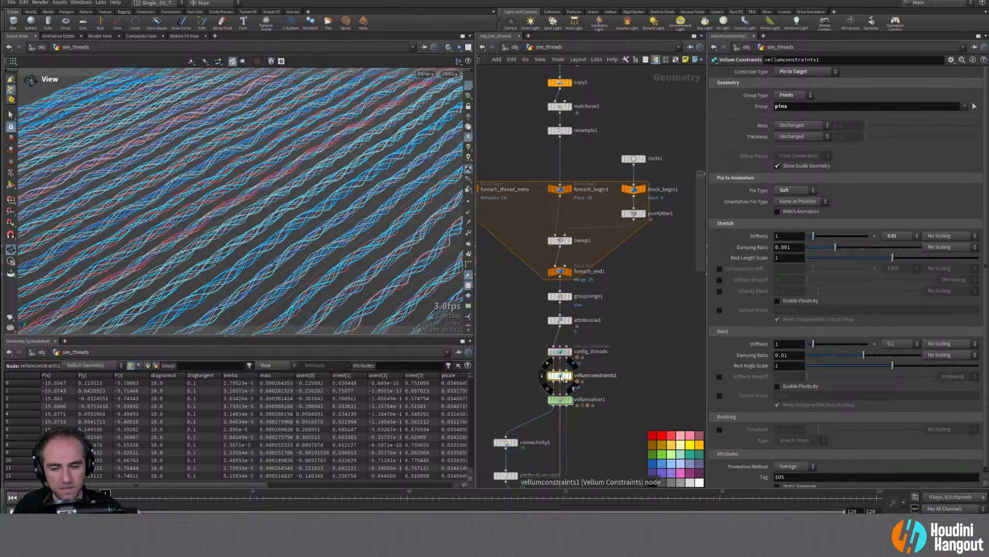
Step: Try deleting the vellumconstraints1 node between config_threads and vellumsolver1, and undo the deletion
left_click_drag(531, 344, 587, 387)
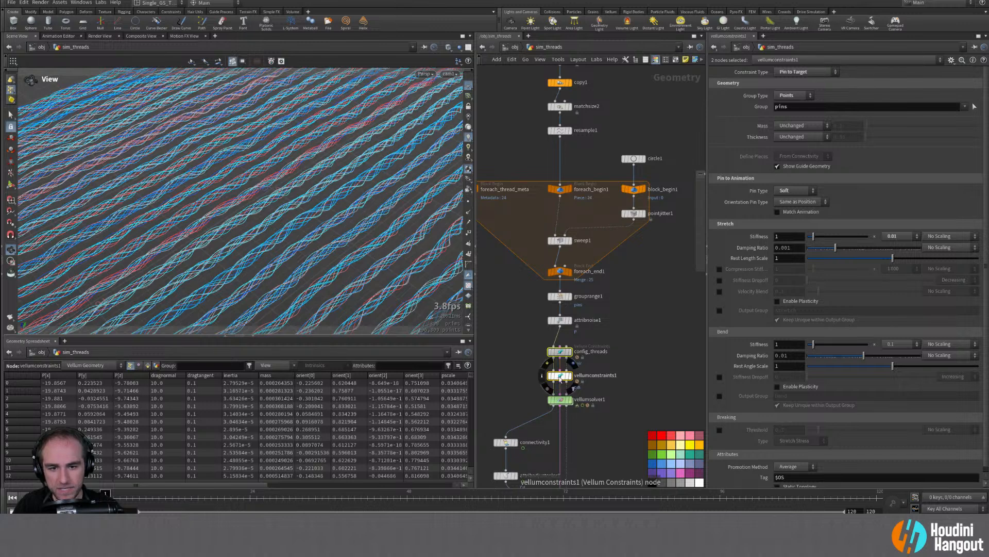
key("Delete")
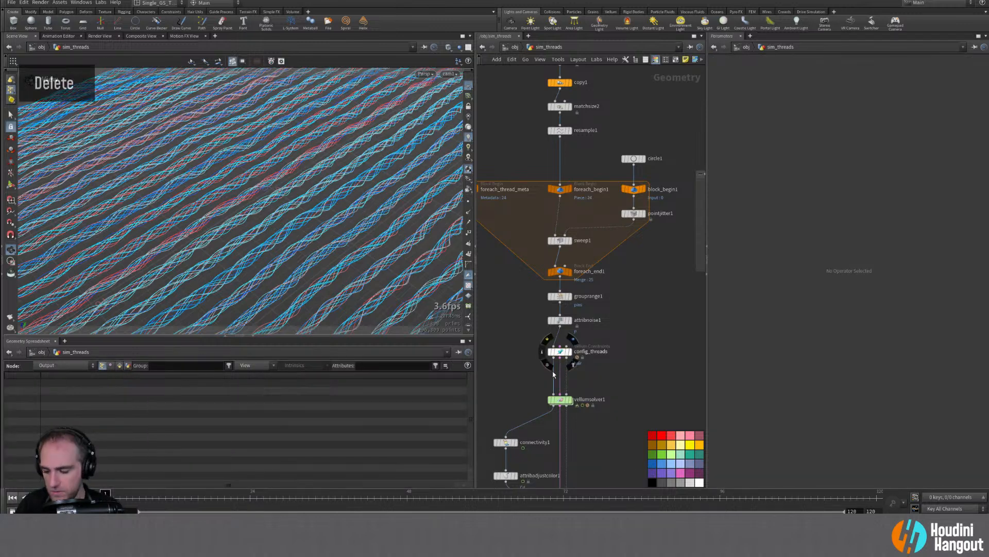
key("ctrl+z")
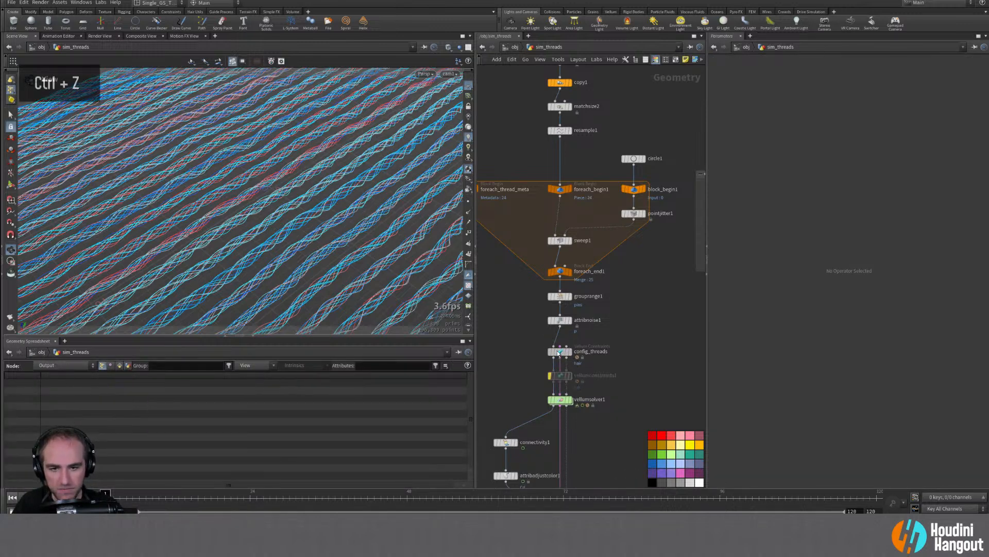
Step: Set the Pin Points group of the config_threads hair constraint to pins
left_click(558, 351)
left_click(965, 284)
left_click(967, 293)
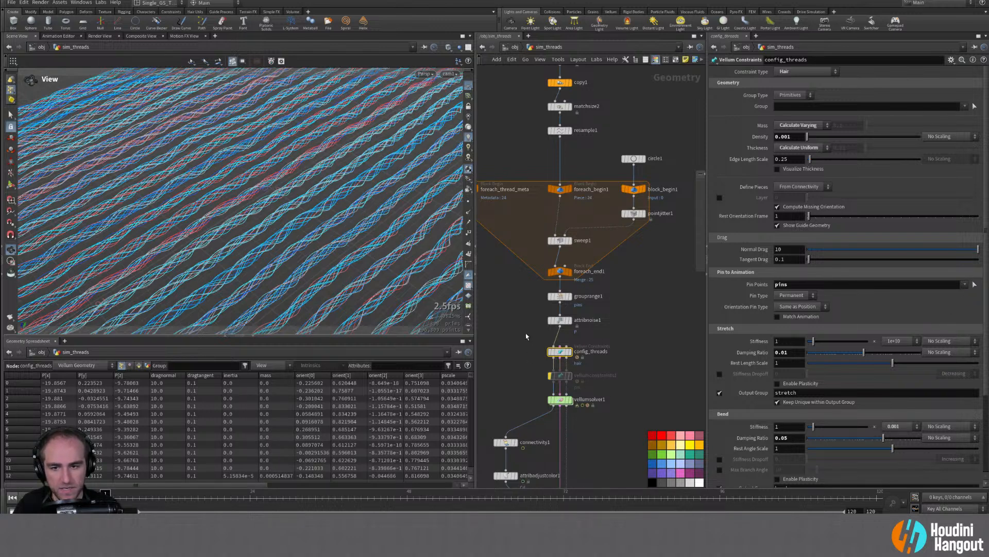
Step: Copy config_threads into the sopsolver1 network within vellumsolver1 and insert it between resample1 and OUT
key("ctrl+c")
double_click(559, 402)
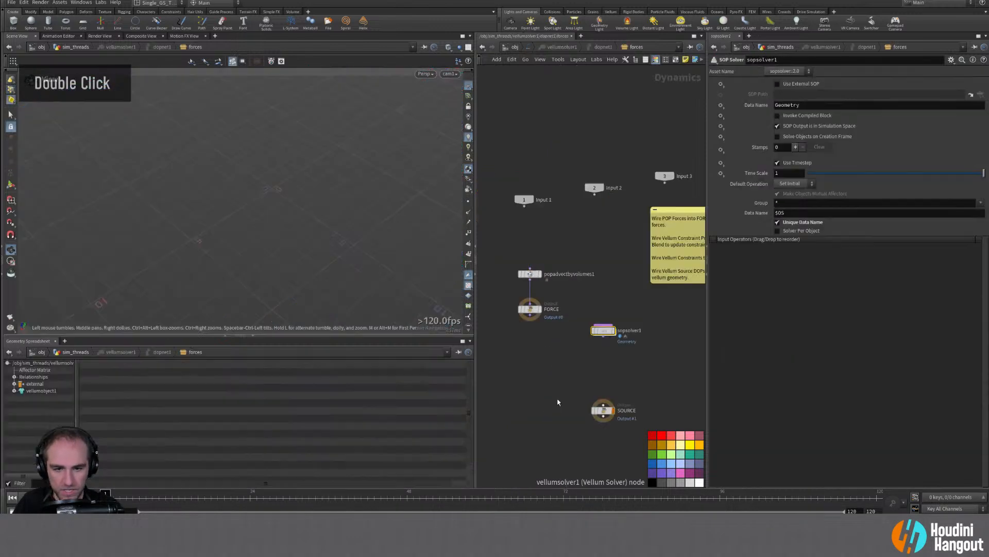
double_click(604, 332)
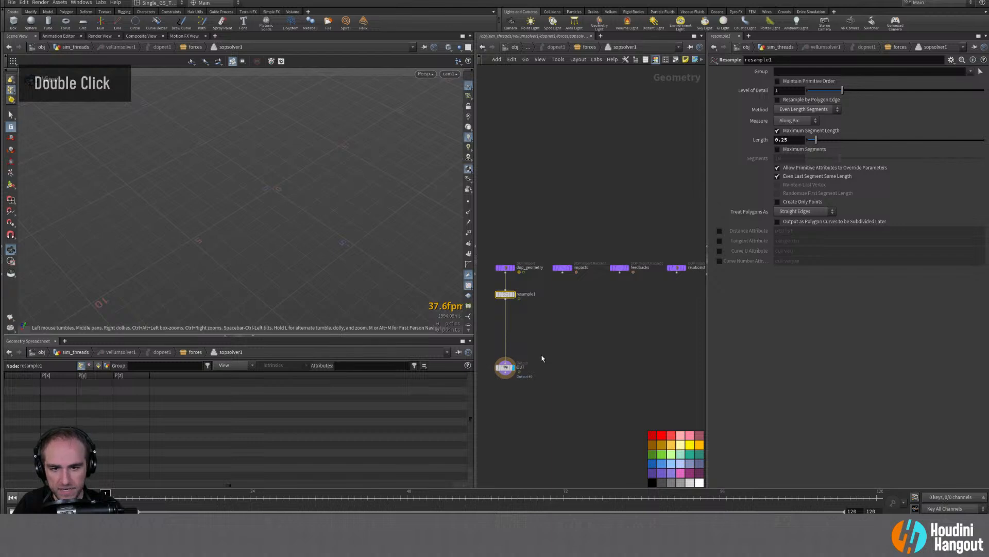
key("ctrl+v")
left_click_drag(540, 354, 508, 330)
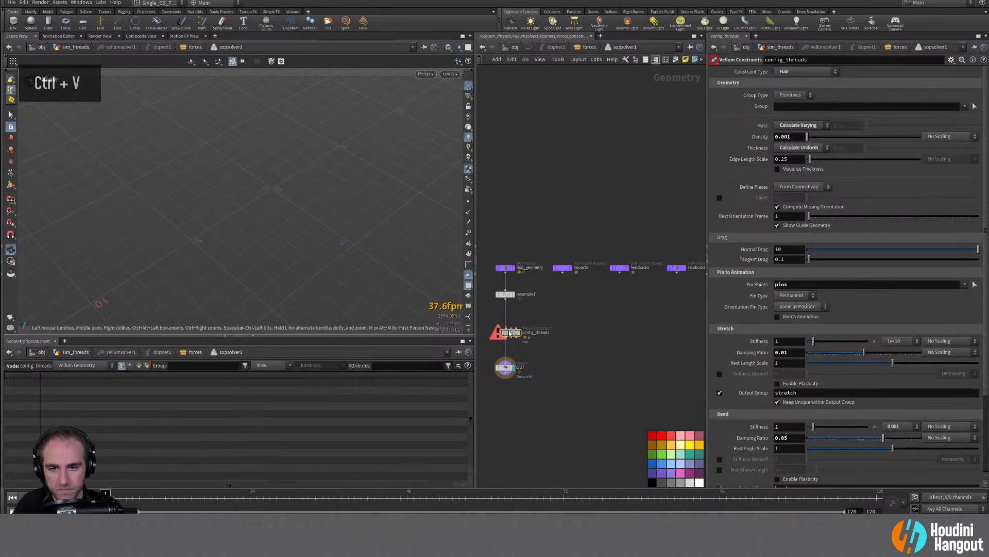
Step: Add a null named CON, feed it from the constraints output of config_threads, and display it
left_click(555, 353)
key("Tab")
type("null")
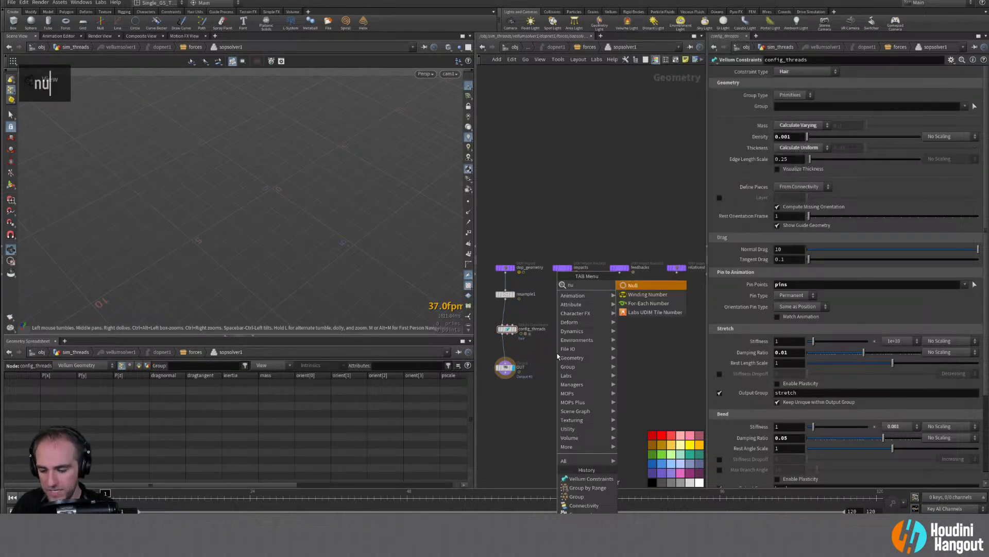
key("Return")
left_click(558, 365)
double_click(571, 364)
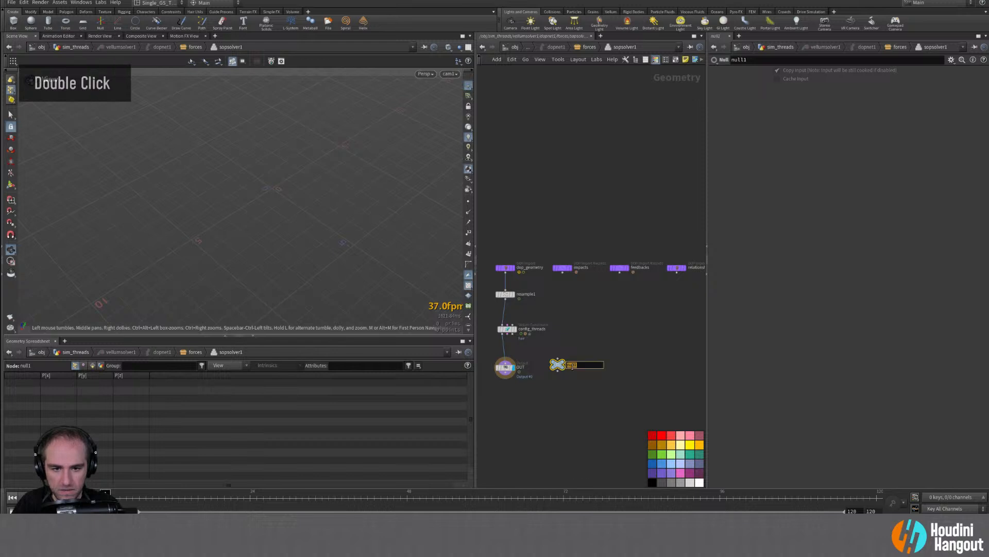
type("CON")
key("Return")
left_click_drag(509, 335, 556, 360)
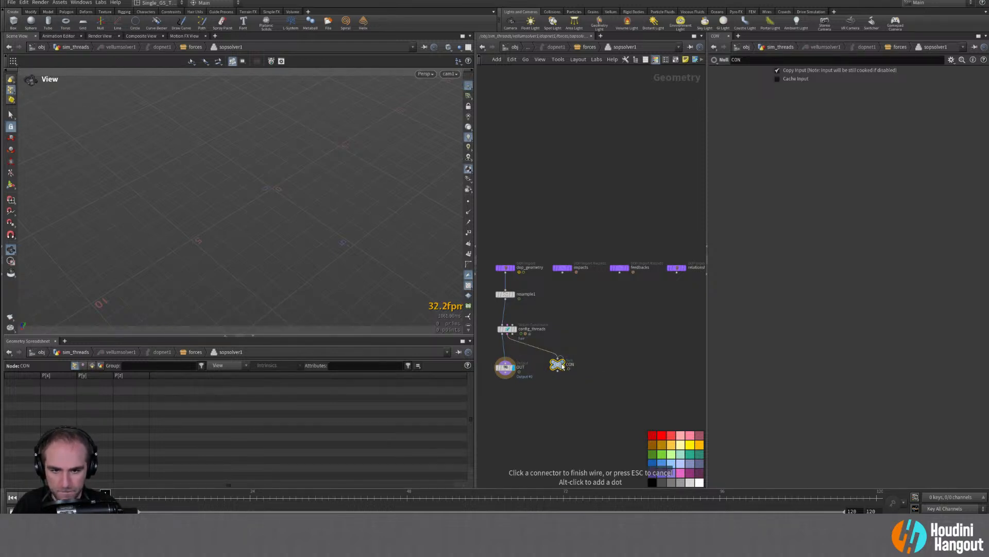
key("Escape")
double_click(562, 362)
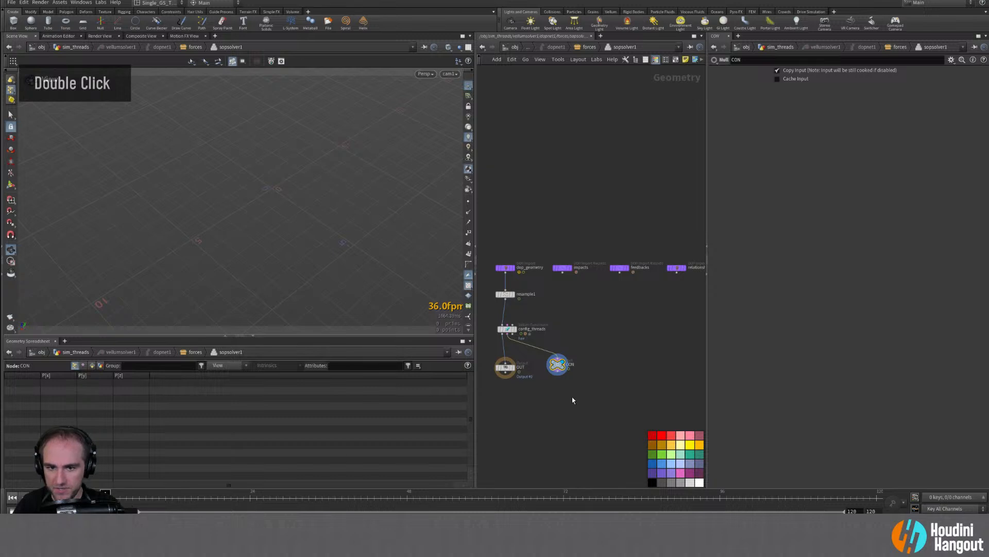
middle_click(505, 267)
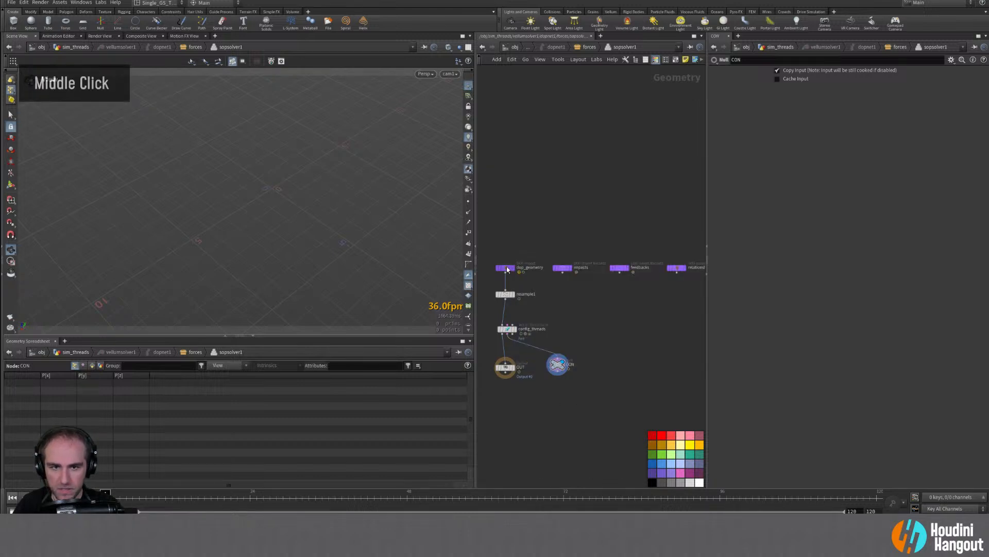
Step: Wire sopsolver1 into the SOURCE output of the forces network and check its contents
key("u")
left_click(603, 337)
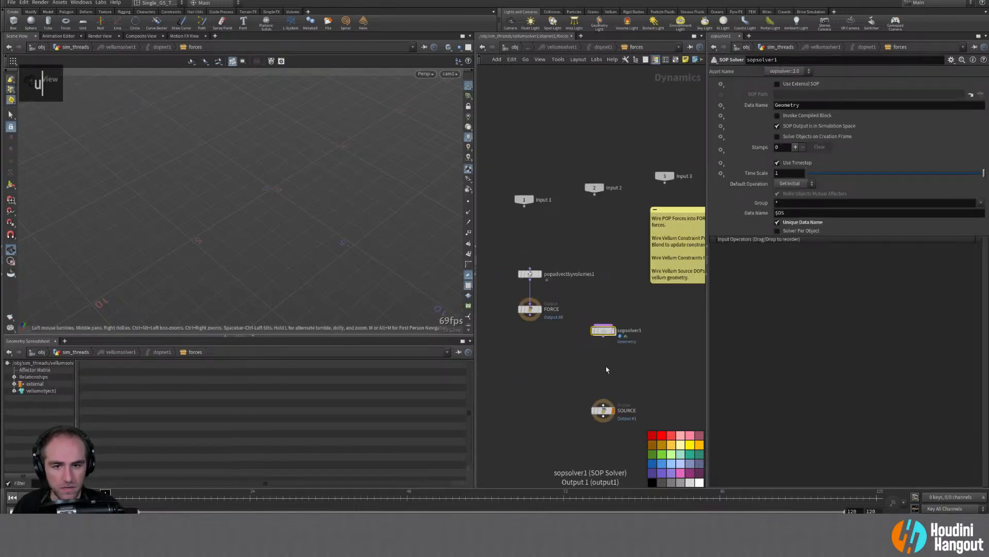
left_click(603, 404)
left_click_drag(606, 413, 607, 360)
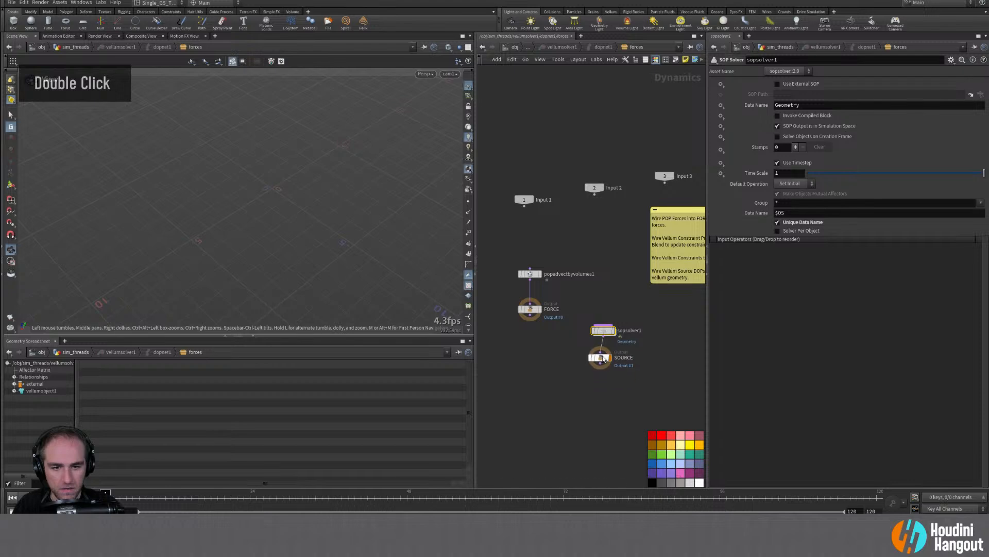
double_click(604, 332)
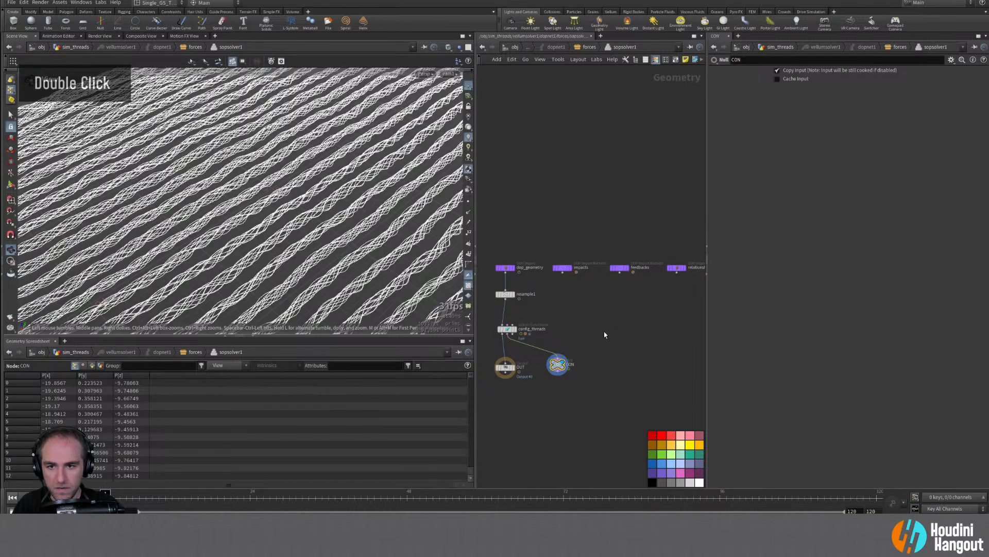
key("u")
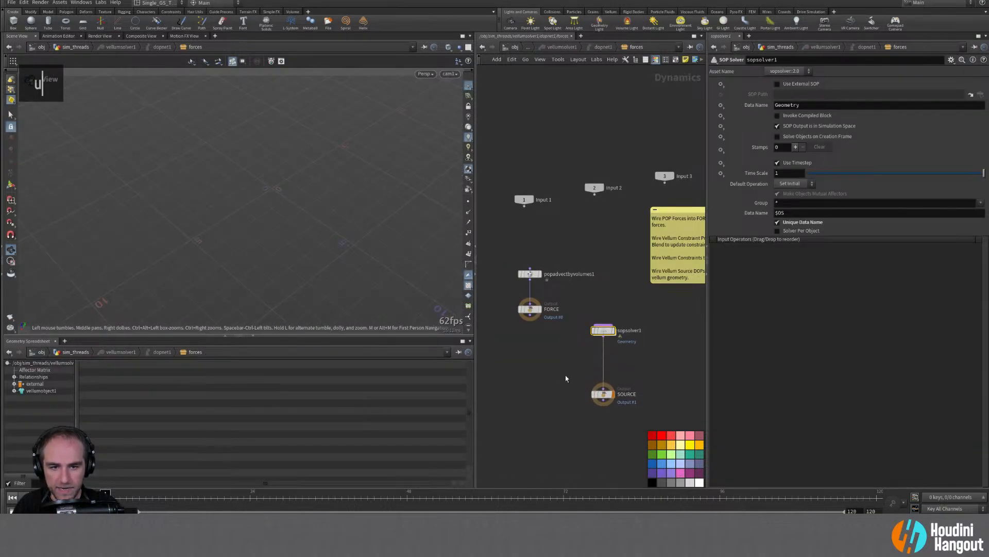
Step: Insert a second SOP Solver between sopsolver1 and SOURCE, with its data name set to ConstraintGeometry
key("Tab")
type("sop")
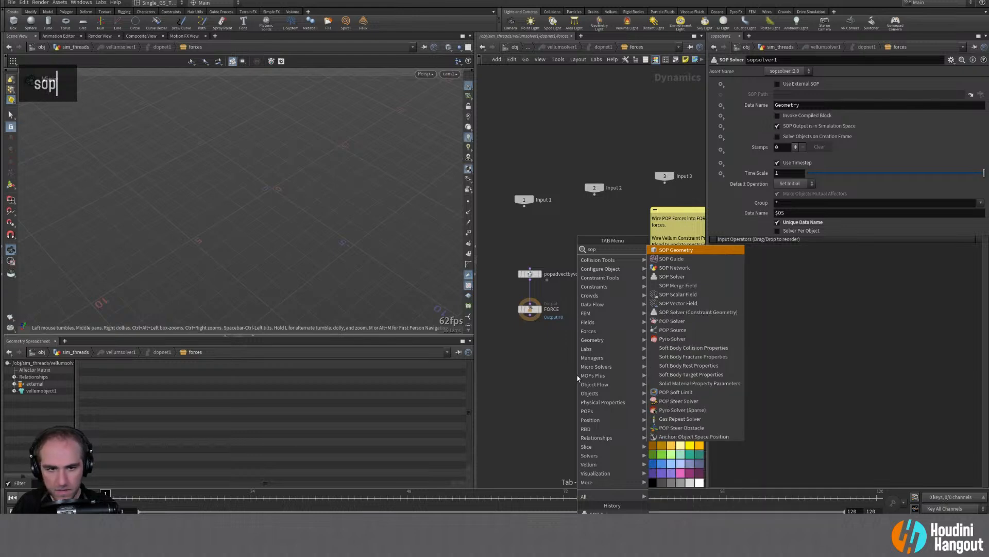
key("Down")
key("Down")
key("Down")
key("Down")
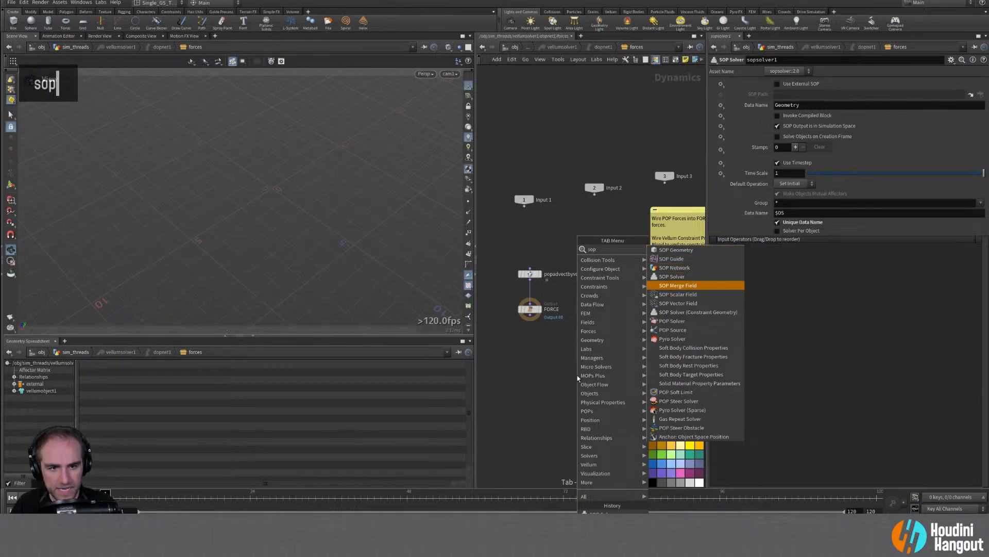
key("Up")
key("Return")
left_click(606, 366)
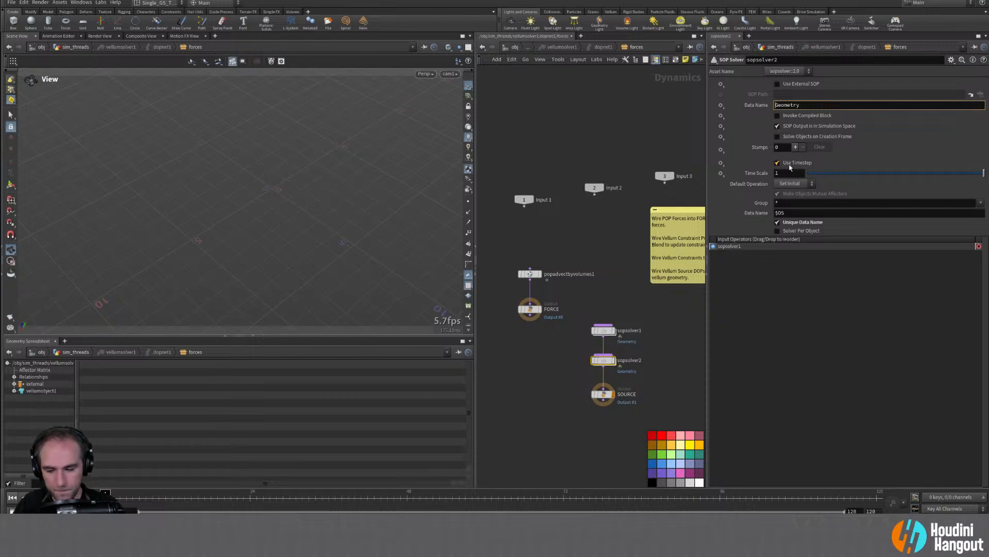
type("Constraint")
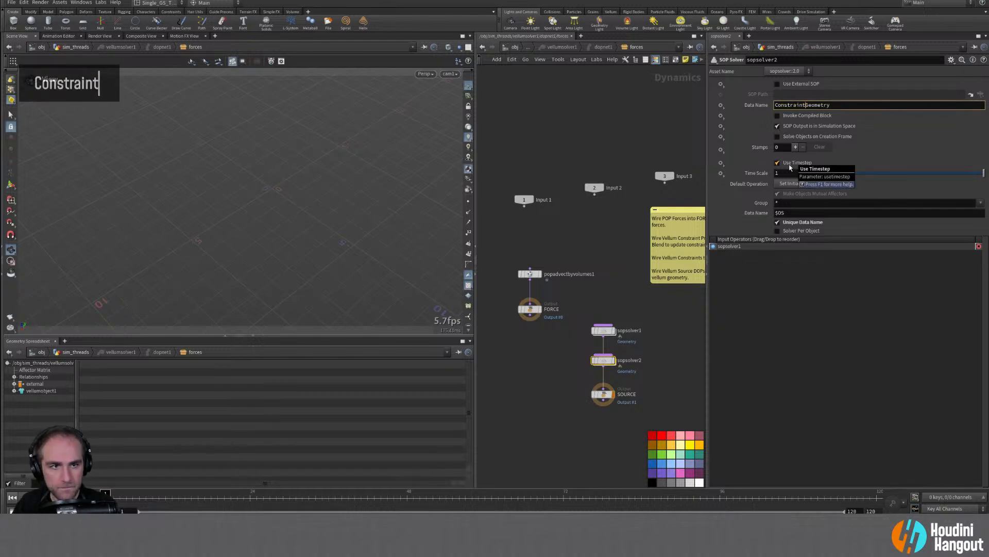
key("Return")
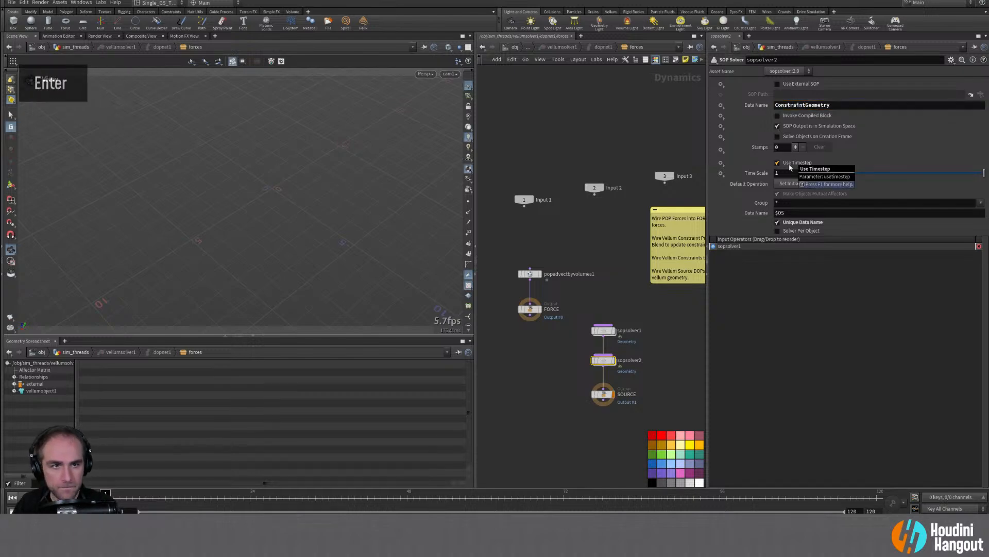
Step: Inside sopsolver2, add an Object Merge named get_constraints and wire it into OUT in place of dop_geometry
double_click(603, 361)
key("Tab")
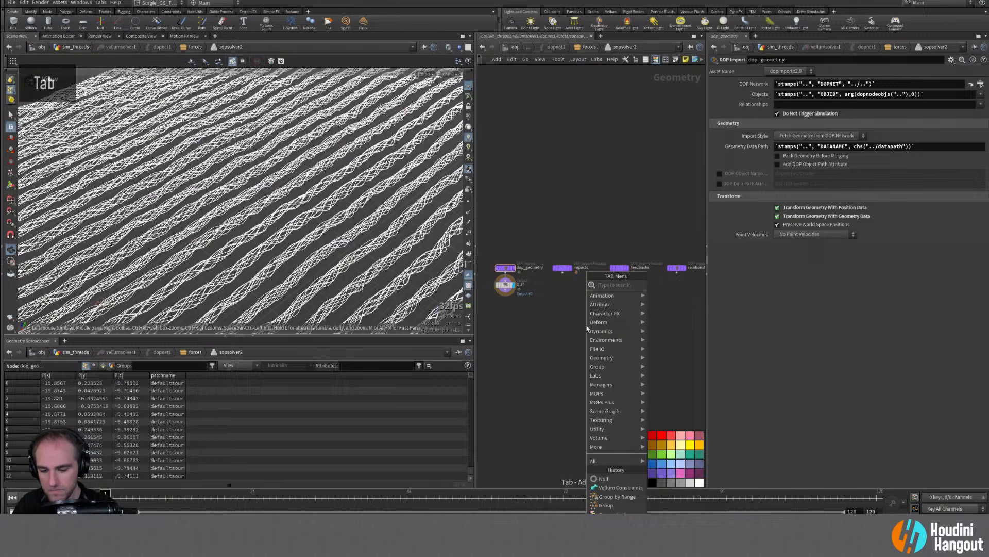
type("object")
key("Return")
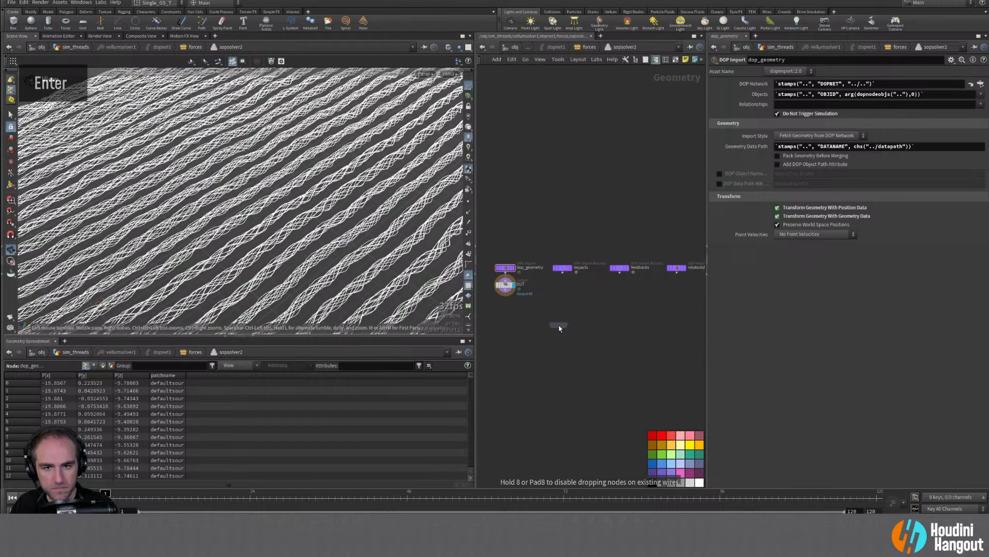
left_click(541, 317)
left_click_drag(505, 284, 505, 347)
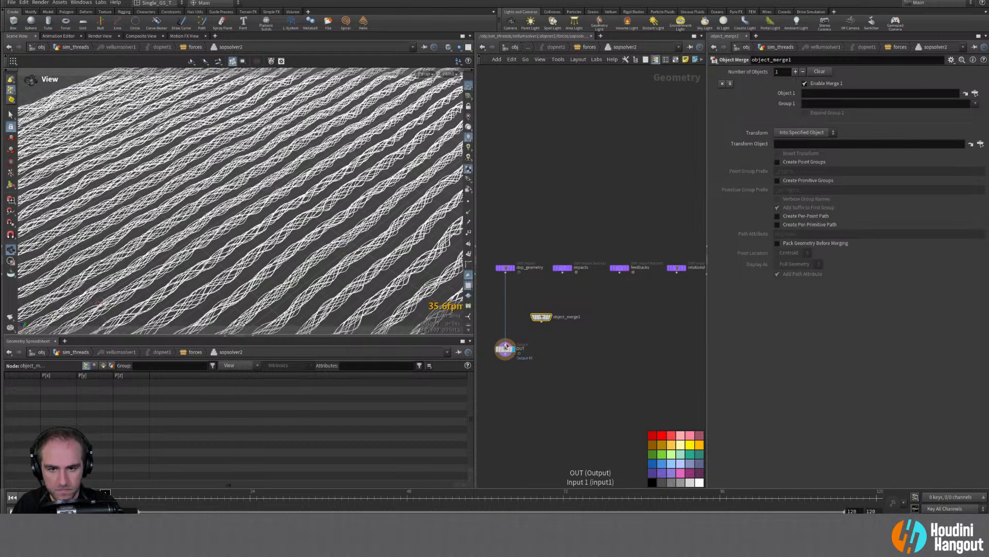
double_click(541, 317)
left_click_drag(541, 317, 506, 301)
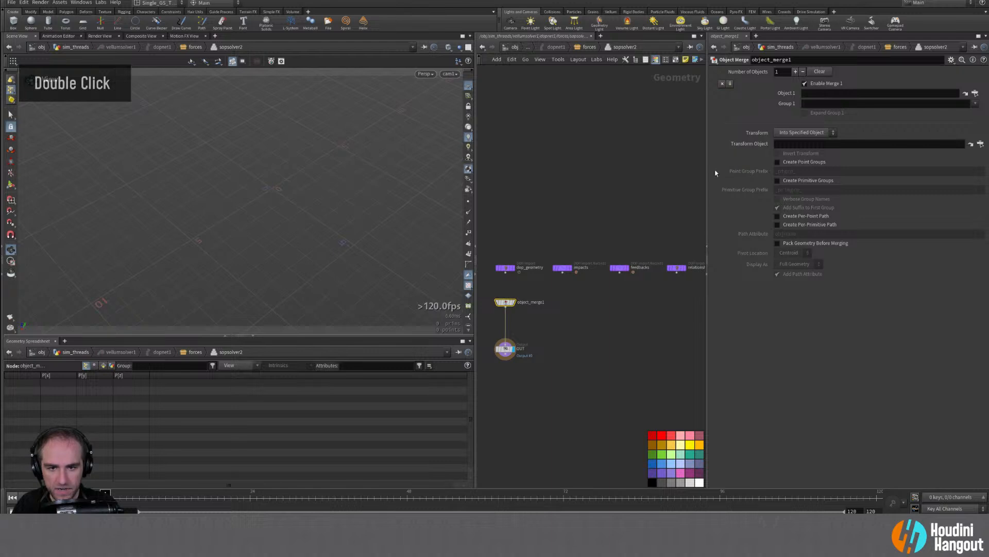
double_click(530, 302)
type("get_constraints")
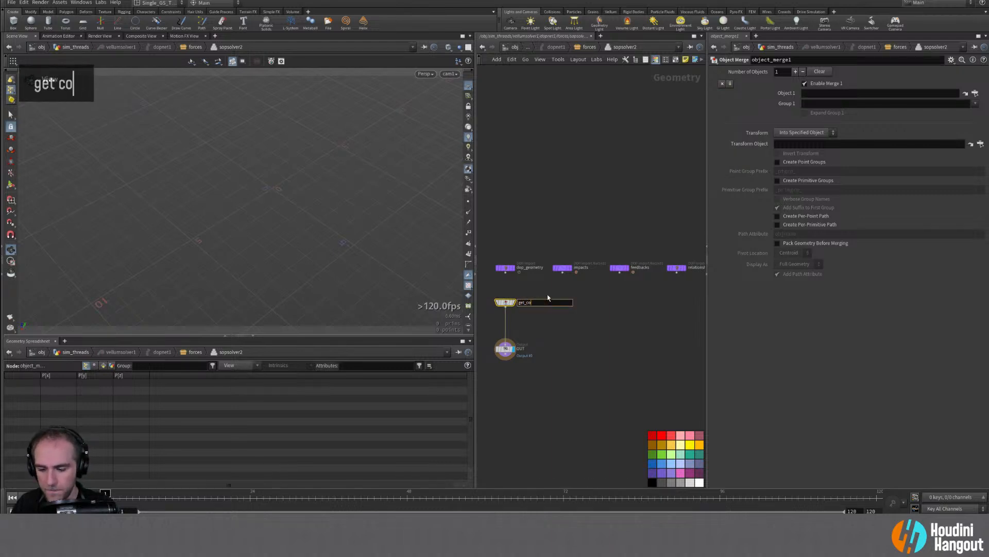
key("Return")
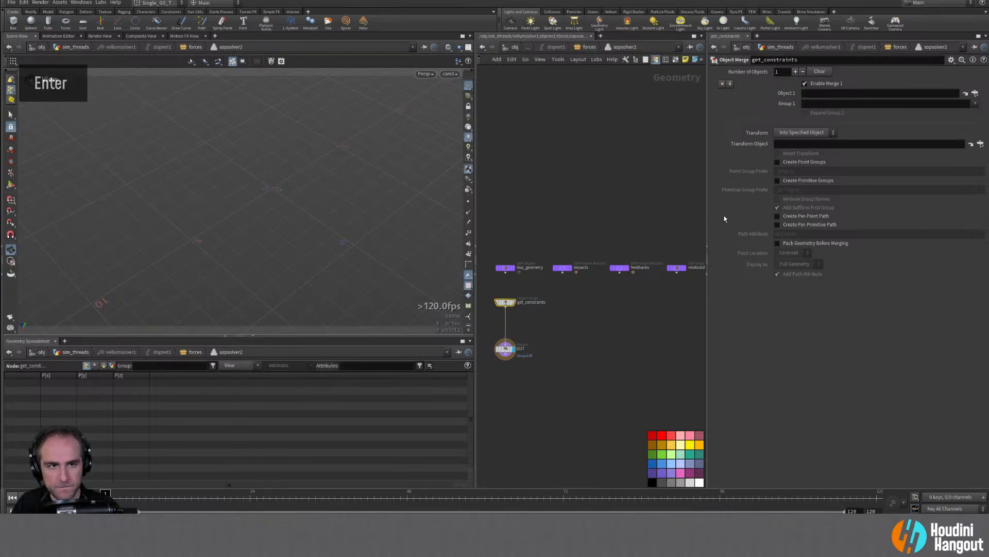
Step: Point Object 1 of get_constraints to the CON null inside sopsolver1
left_click(975, 94)
scroll(872, 211, "up", 3)
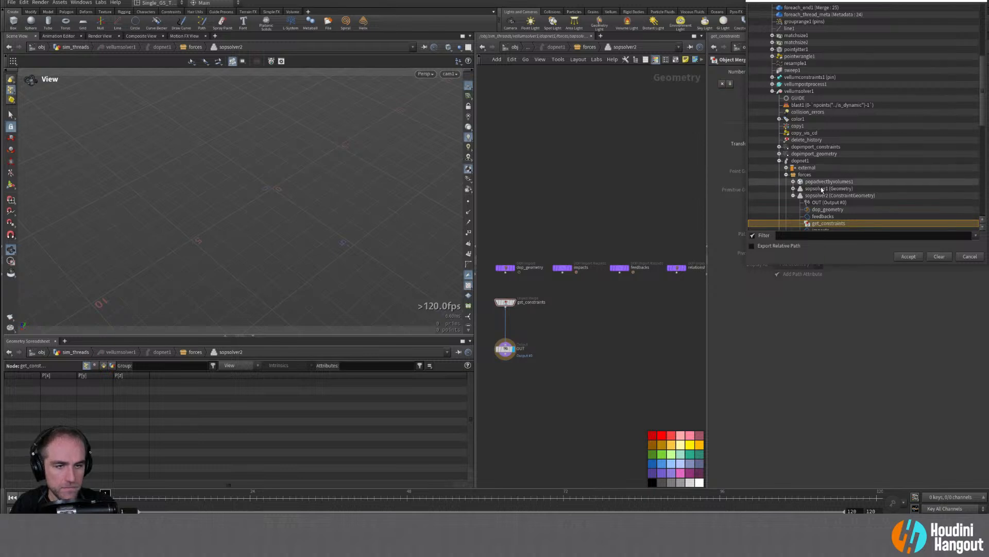
scroll(794, 160, "up", 2)
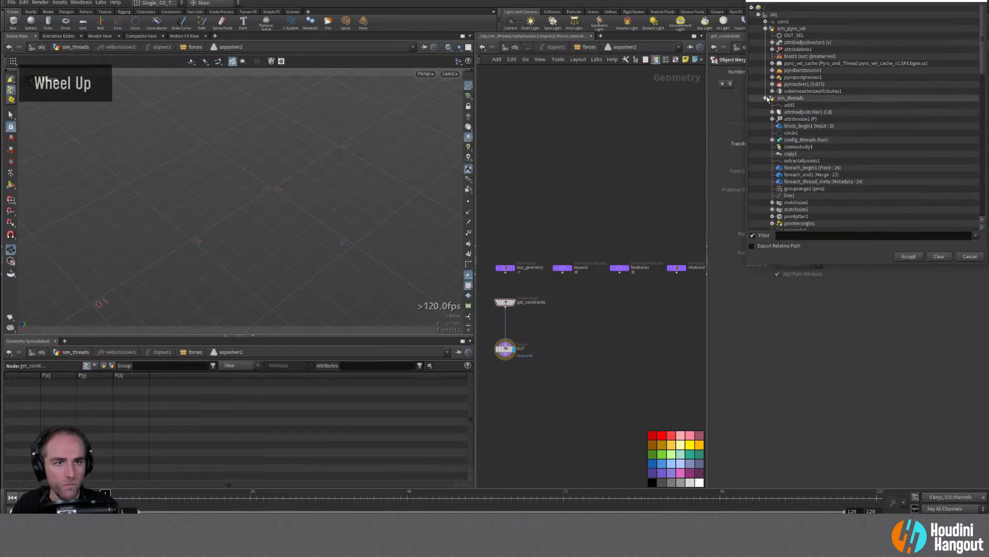
scroll(784, 160, "down", 15)
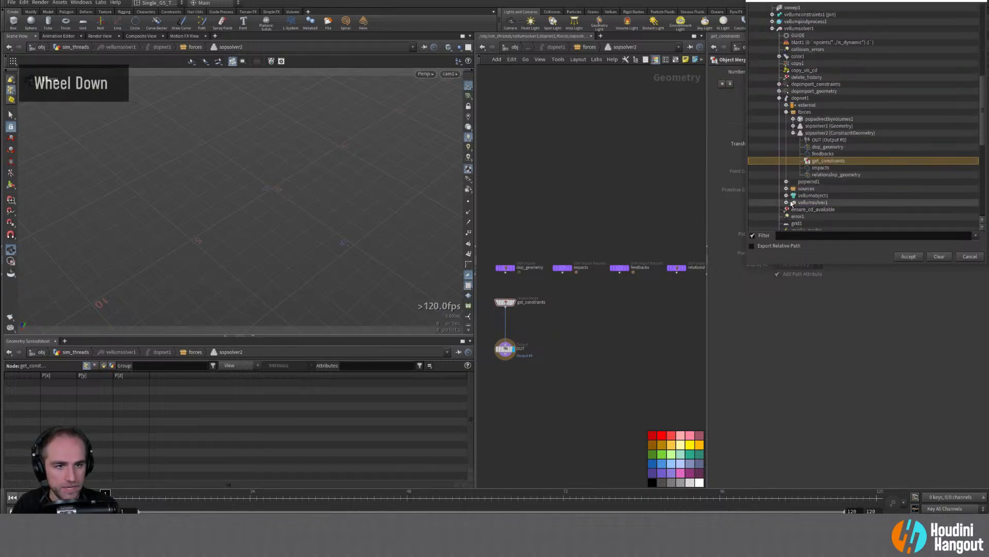
left_click(794, 133)
left_click(794, 126)
double_click(796, 132)
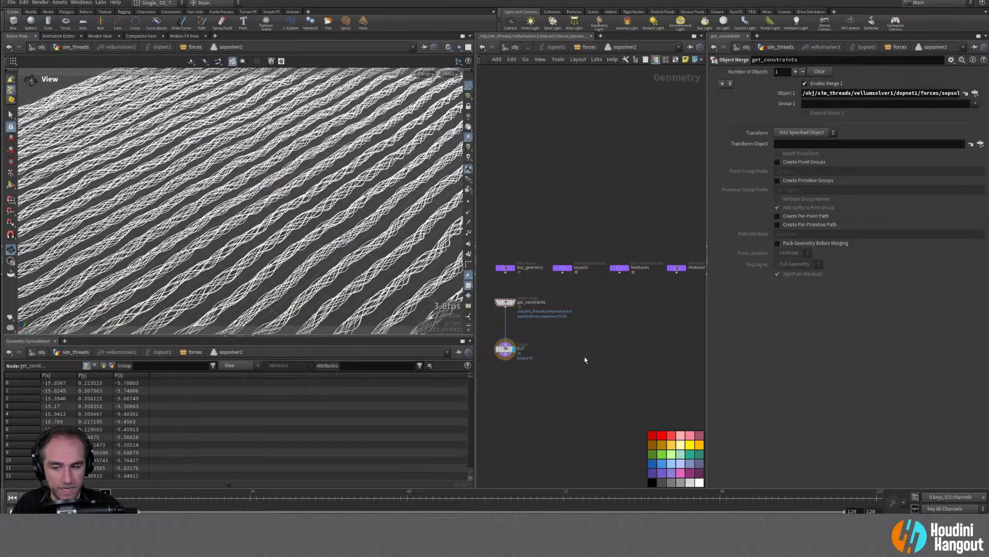
Step: Return to the sim_threads network, display attribadjustcolor1 and run the thread simulation
key("u")
double_click(603, 334)
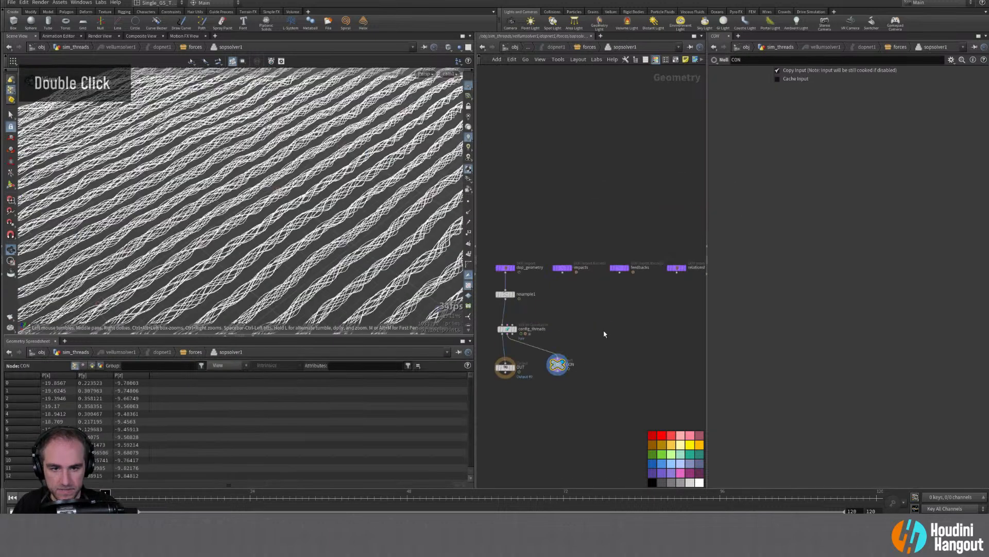
key("u")
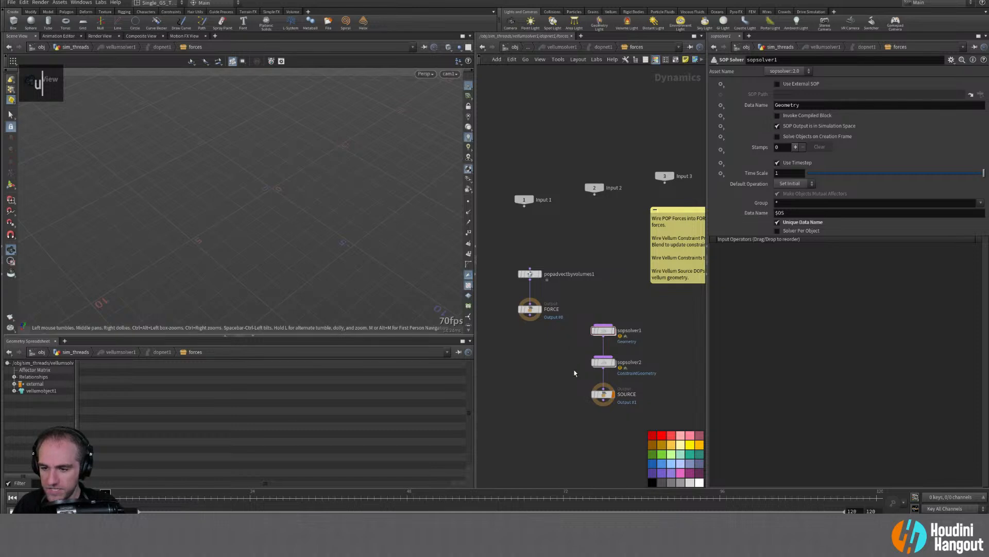
key("u")
middle_click_drag(528, 390, 545, 255)
double_click(588, 263)
double_click(541, 344)
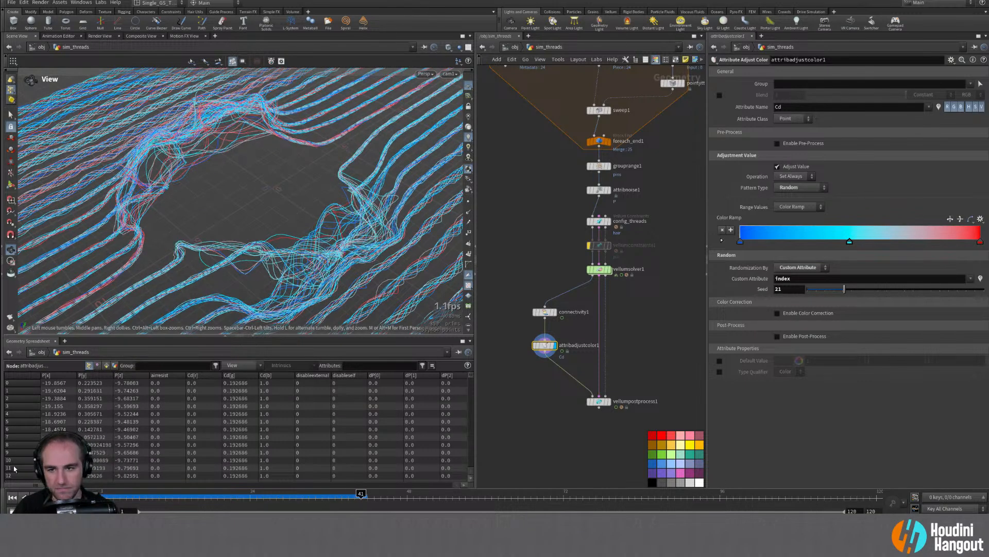
Step: Compare the new thread simulation with the earlier flipbook sequences in MPlay
key("ctrl+Up")
key("Up")
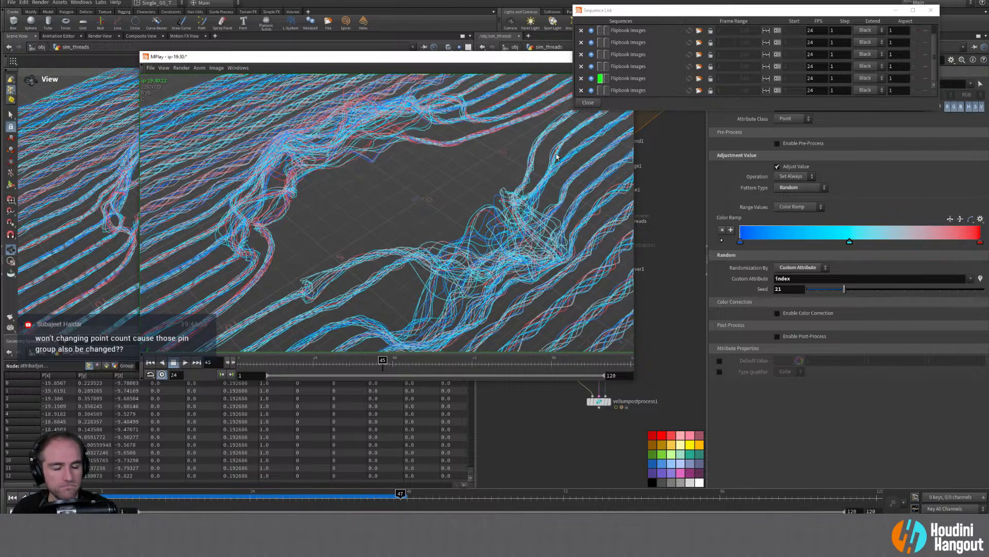
left_click(527, 422)
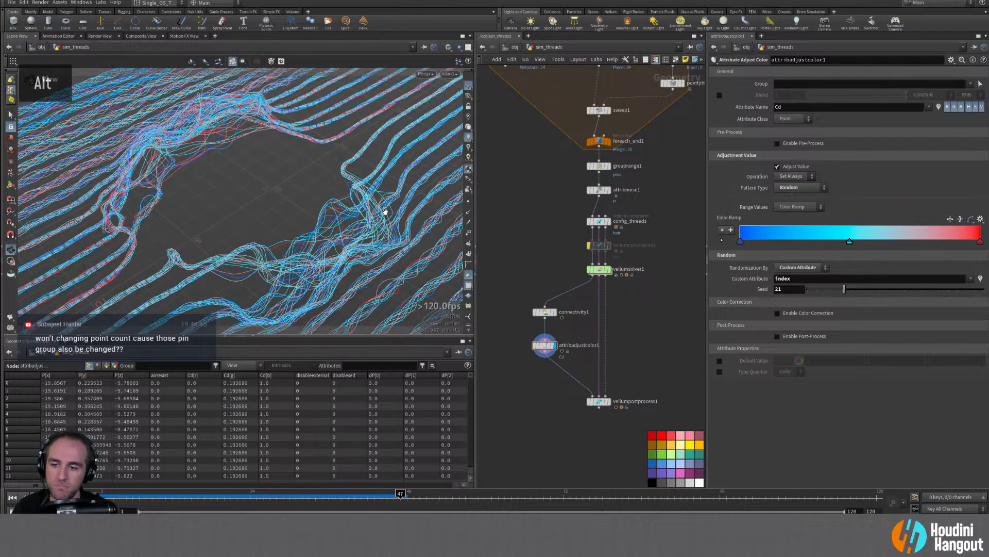
Step: Show the geometry groups in the viewport and examine the pins group on the thread ends between frames 47 and 1
right_click_drag(363, 216, 287, 210, "alt")
middle_click_drag(287, 210, 282, 221, "alt")
left_click_drag(283, 221, 224, 227, "alt")
middle_click_drag(225, 227, 273, 214, "alt")
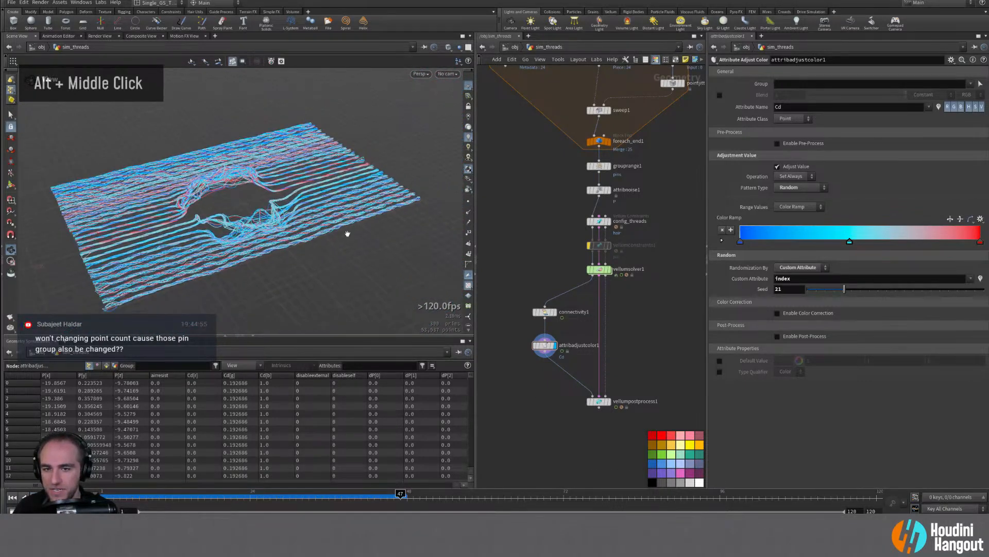
scroll(468, 311, "down", 3)
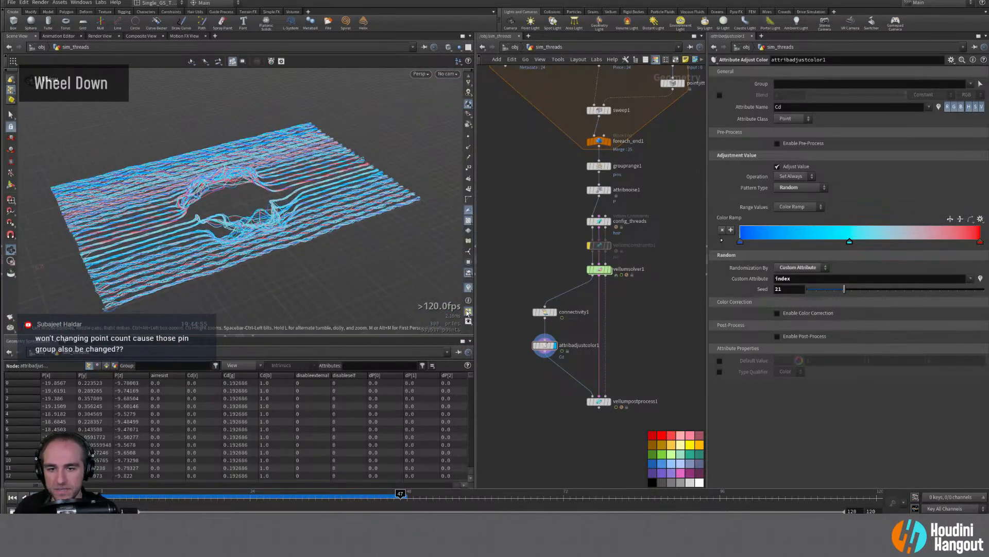
left_click(471, 268)
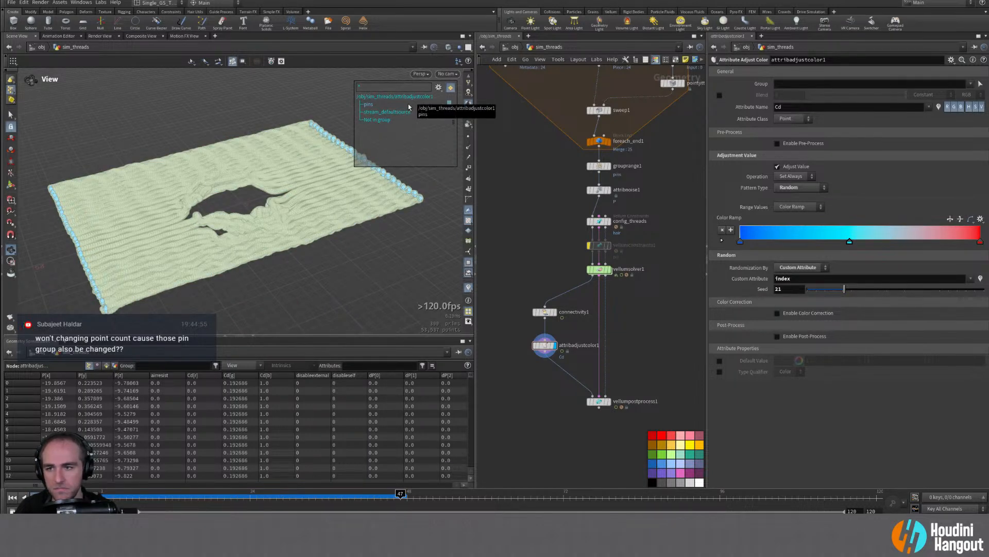
left_click_drag(401, 495, 119, 495)
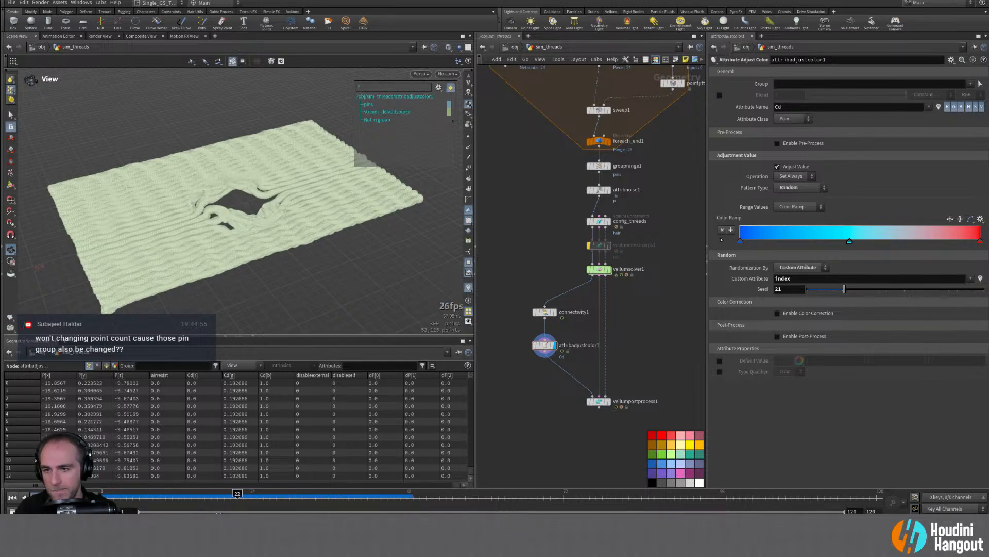
right_click_drag(278, 216, 311, 218, "alt")
left_click_drag(133, 500, 106, 496)
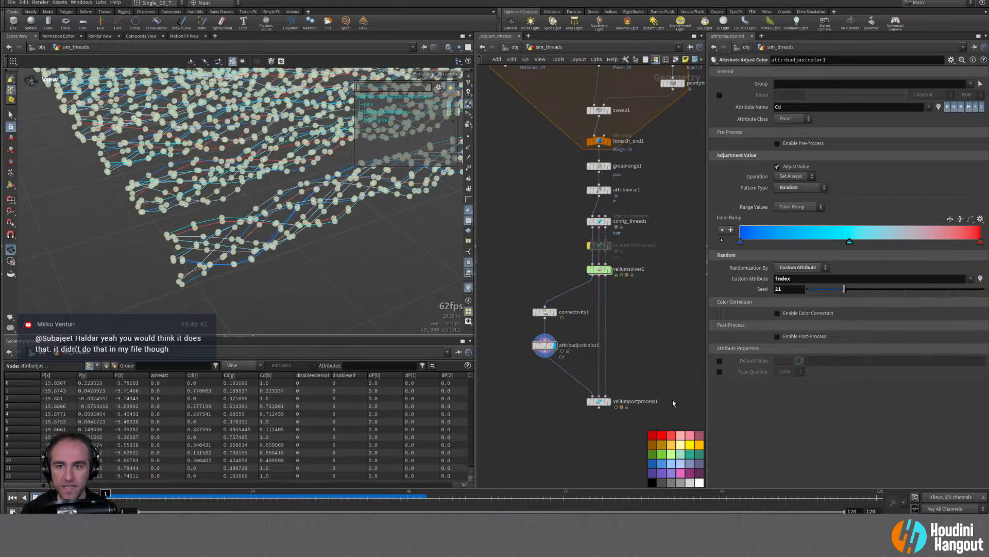
Step: Look through cam1 and turn off the display of geometry groups in the viewport
left_click(444, 74)
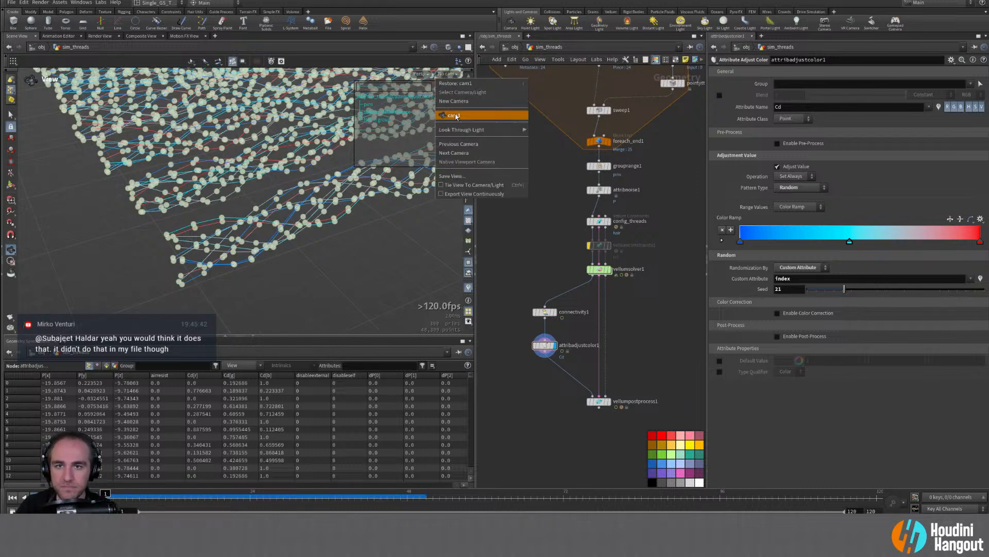
left_click(482, 115)
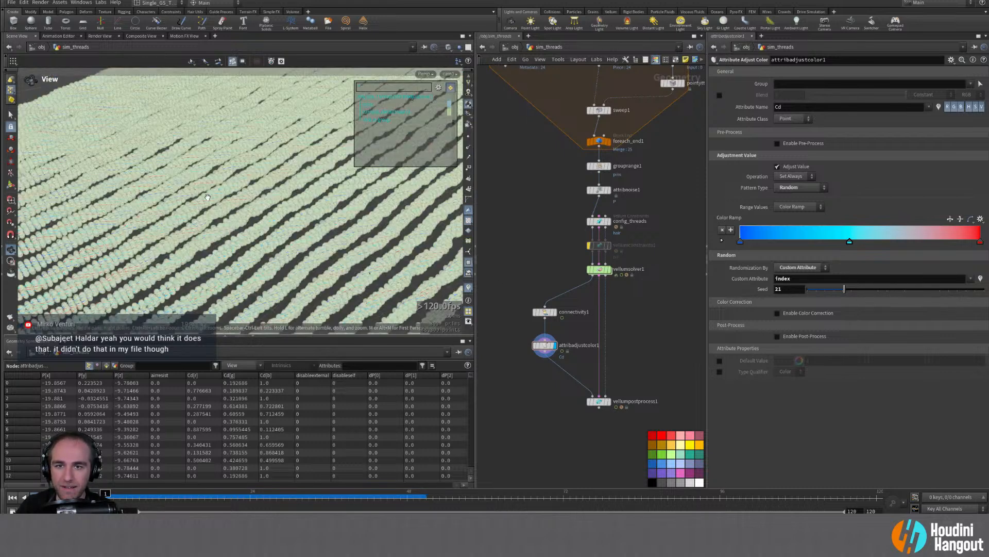
left_click(467, 262)
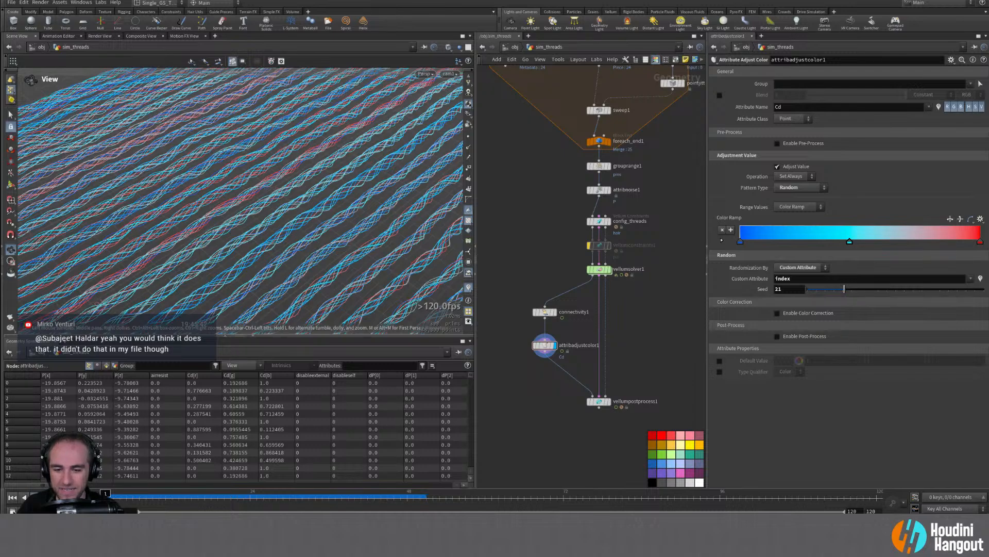
Step: Switch to MPlay and compare the three latest flipbook sequences, playing the oldest of them from its start
left_click(470, 547)
left_click(601, 91)
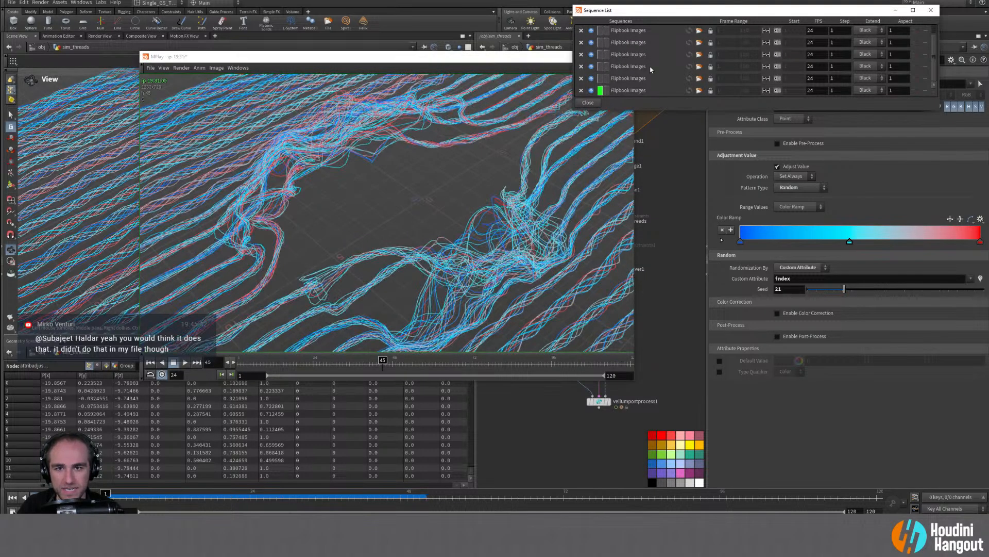
scroll(644, 71, "down", 1)
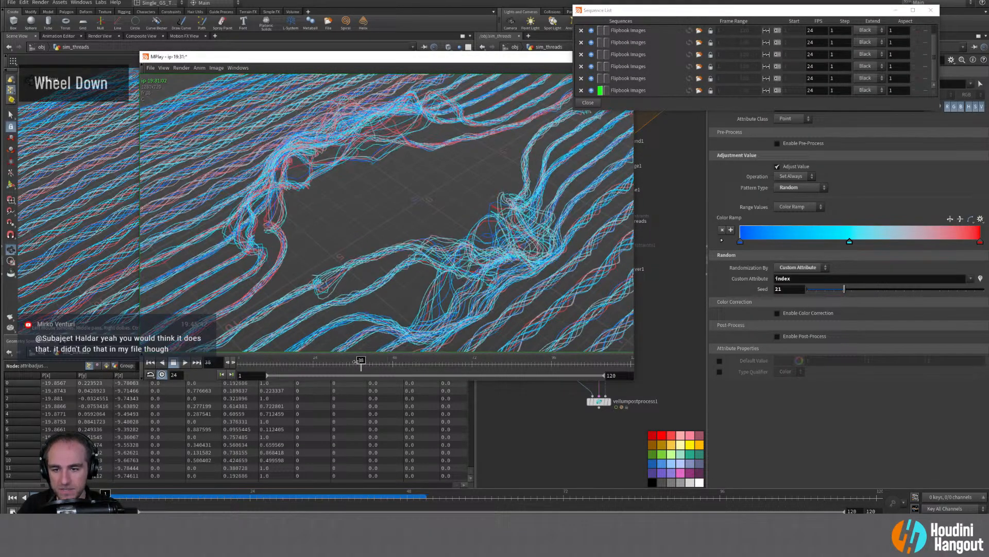
left_click(601, 79)
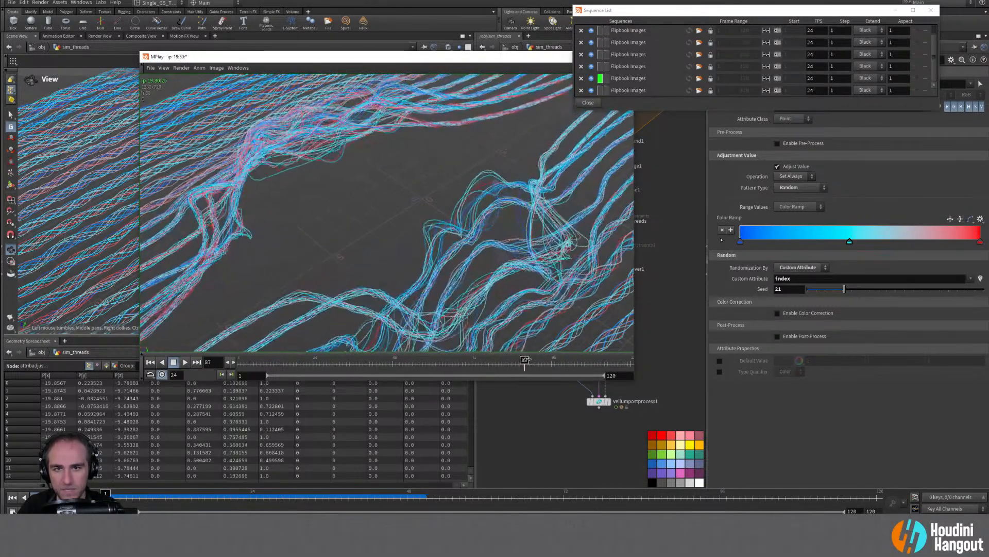
left_click(600, 66)
left_click_drag(498, 367, 202, 367)
left_click(185, 361)
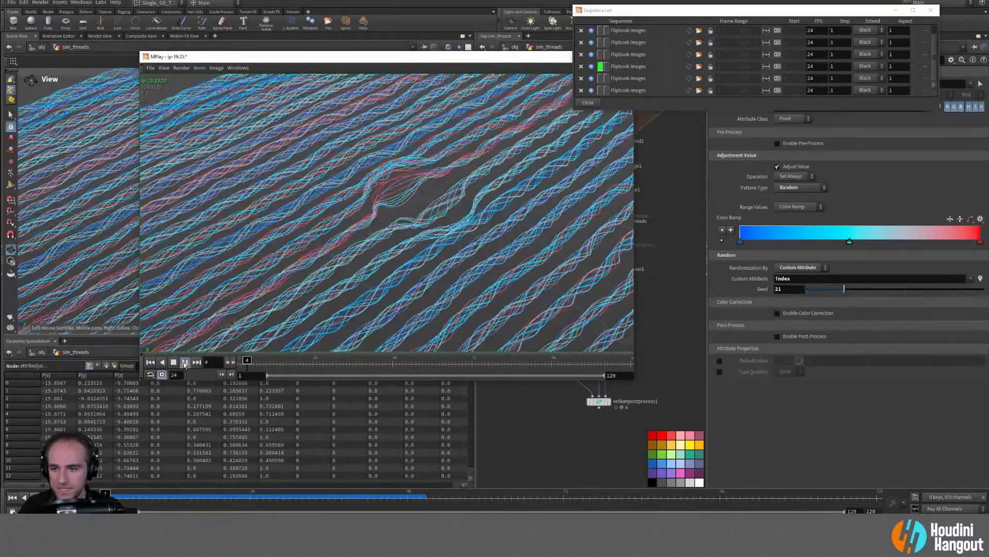
Step: Stop the playback and rearrange the MPlay and Sequence List windows so the whole list of flipbooks is visible
left_click_drag(255, 57, 500, 101)
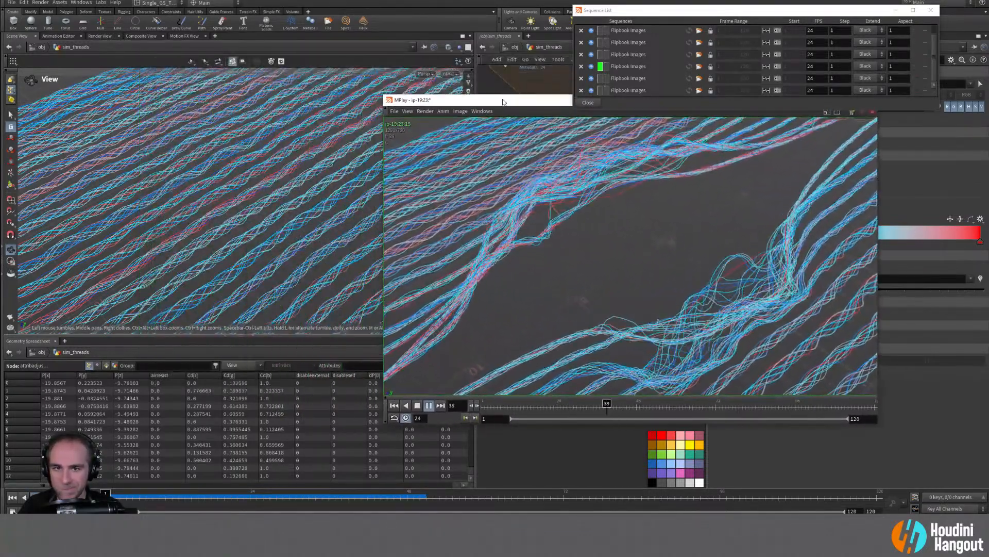
left_click(418, 406)
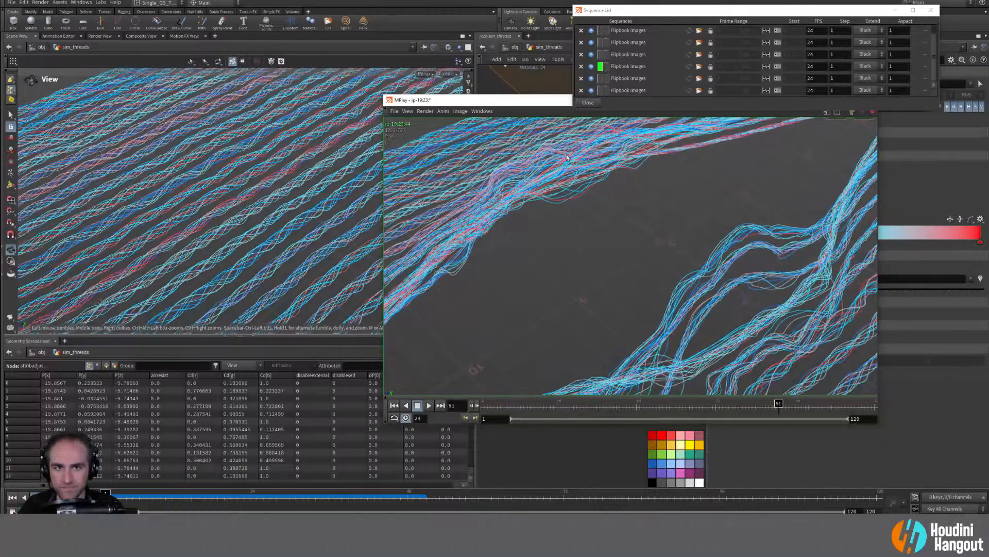
scroll(632, 32, "down", 2)
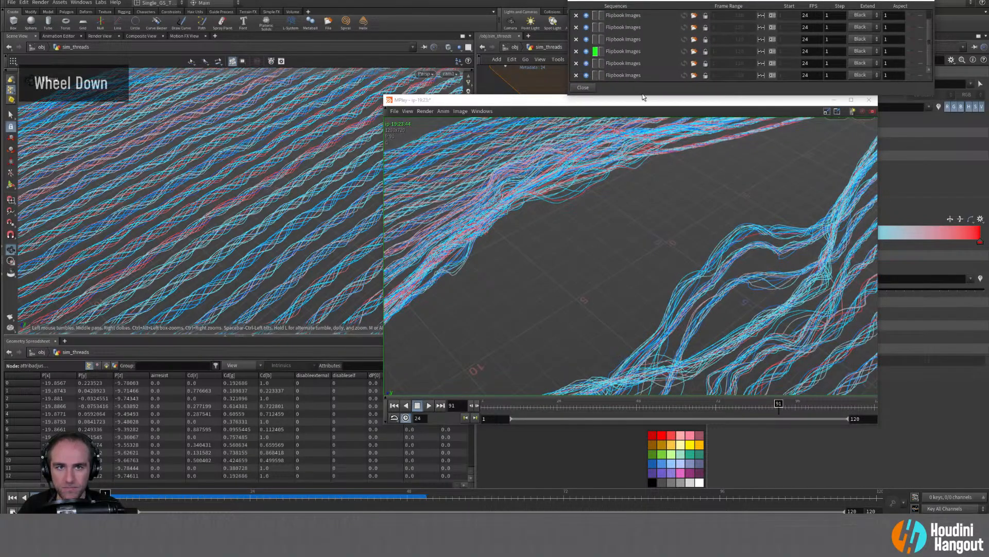
left_click_drag(643, 100, 636, 123)
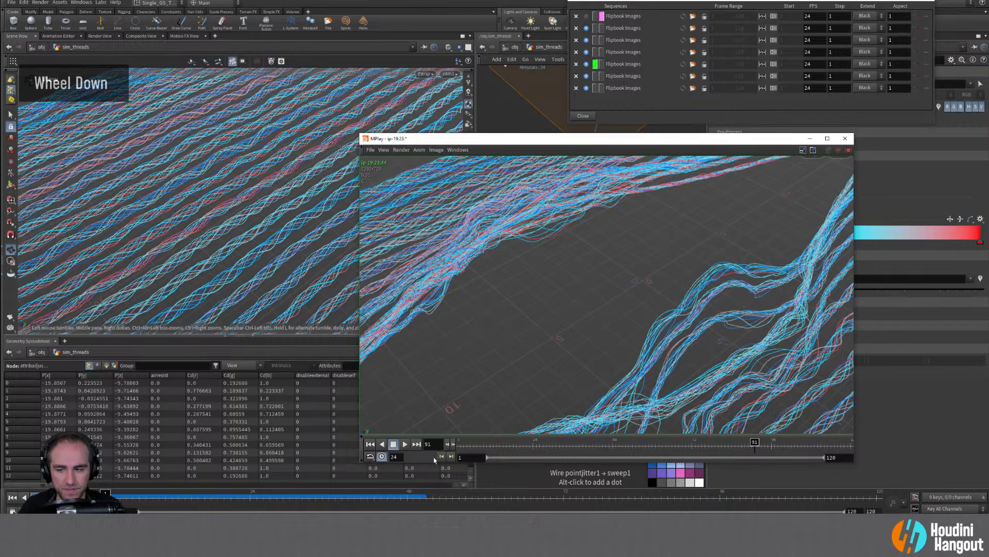
Step: Render a flipbook of the resampled thread simulation through cam1 and check it against an earlier sequence in MPlay
left_click(10, 319)
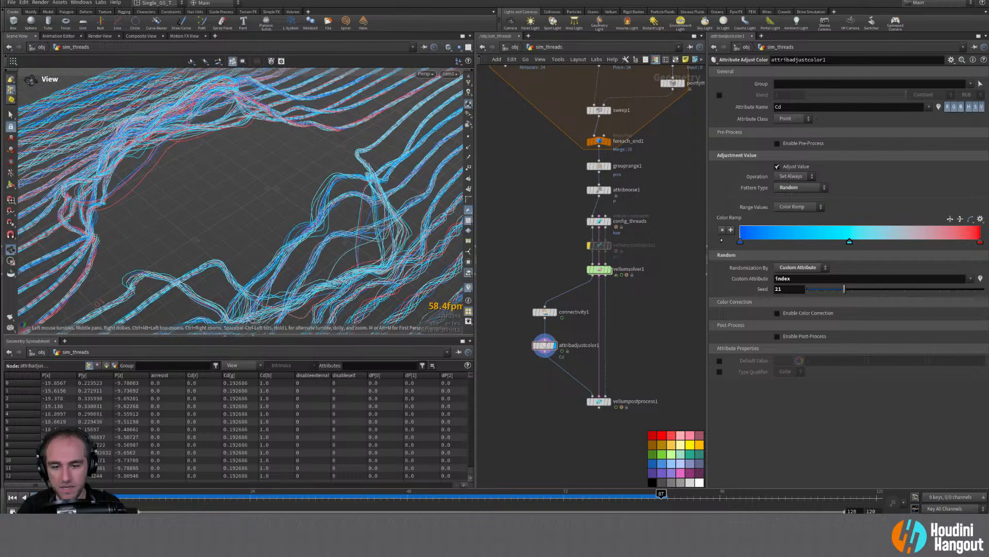
key("alt+Tab")
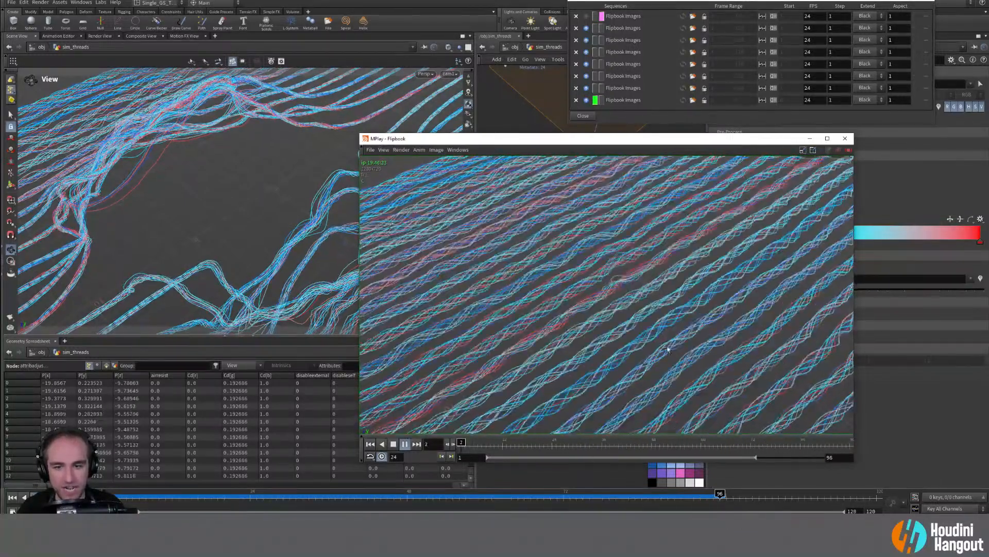
left_click(596, 64)
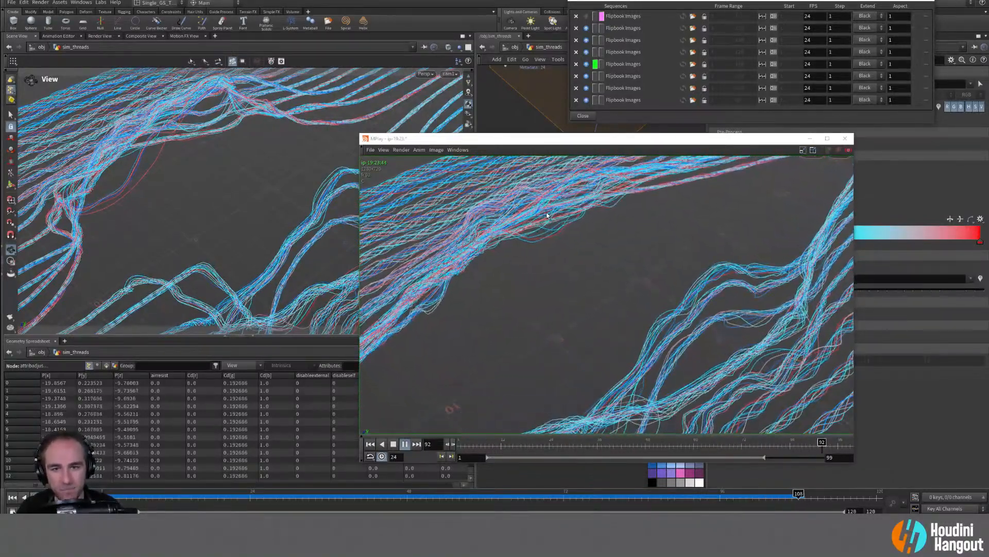
left_click(598, 101)
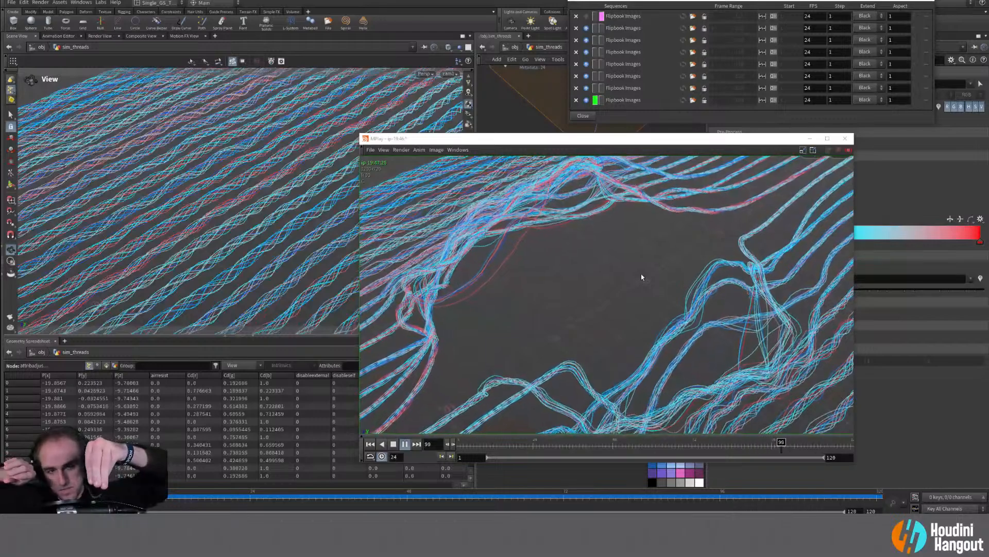
Step: Compare the new flipbook with the earlier sequences in MPlay, and return to the sim_threads network
left_click(595, 89)
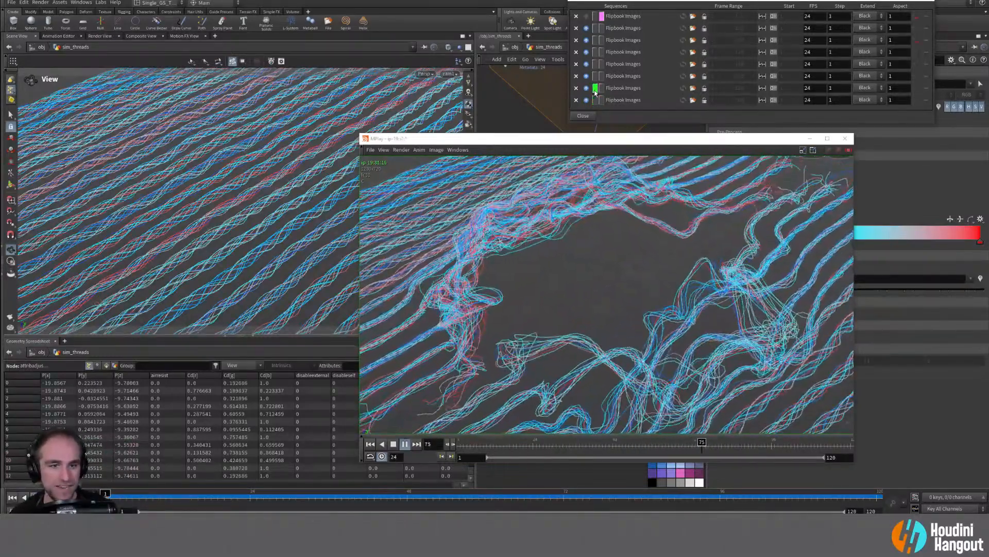
left_click(595, 99)
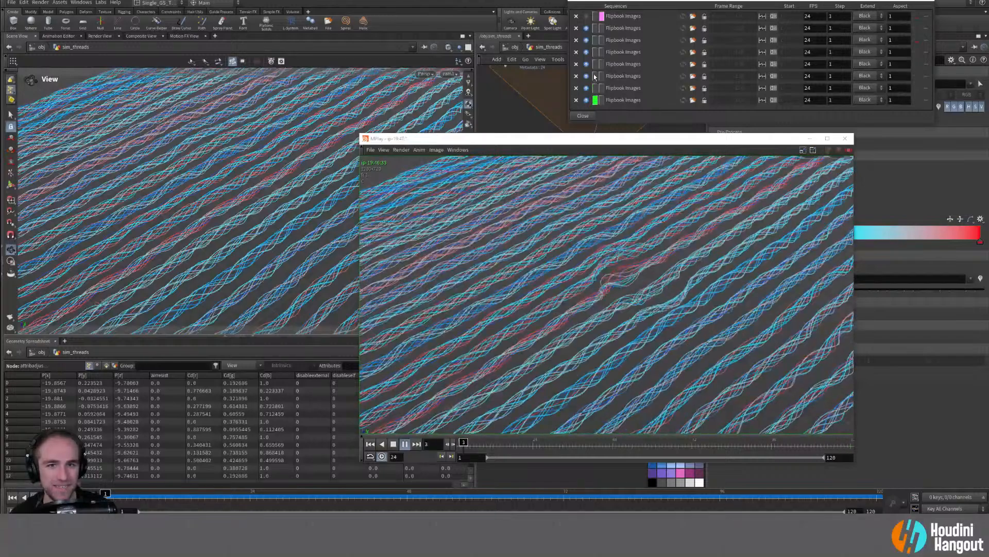
left_click(595, 88)
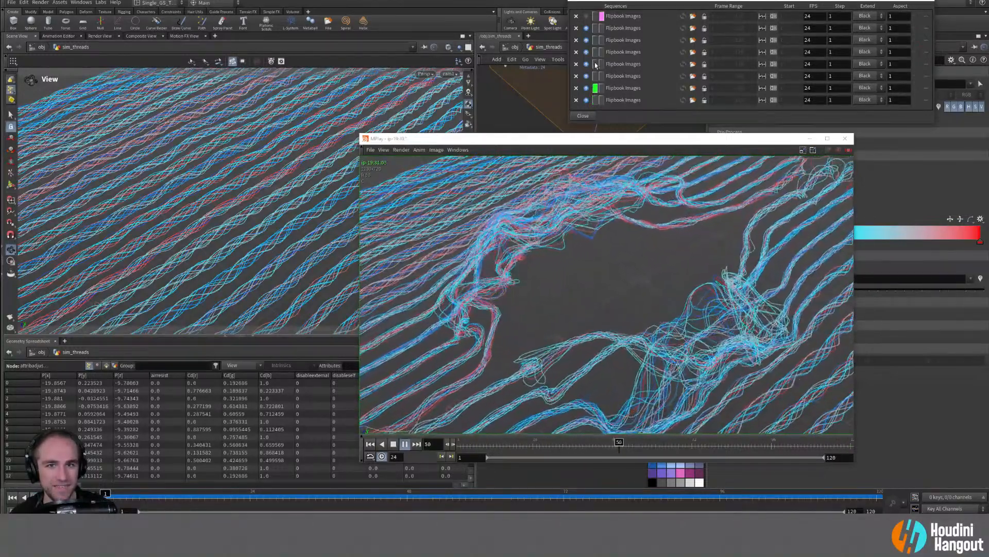
left_click(596, 64)
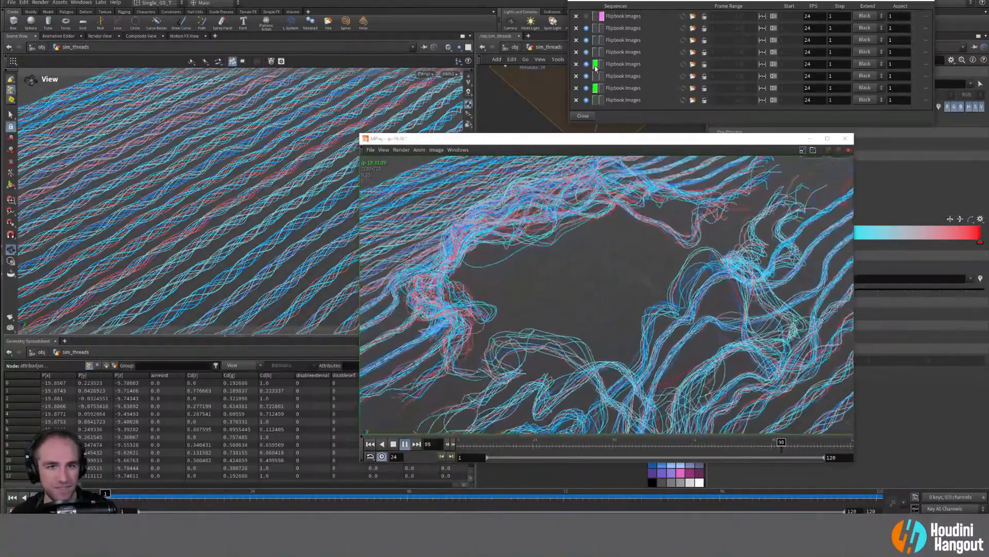
left_click(595, 99)
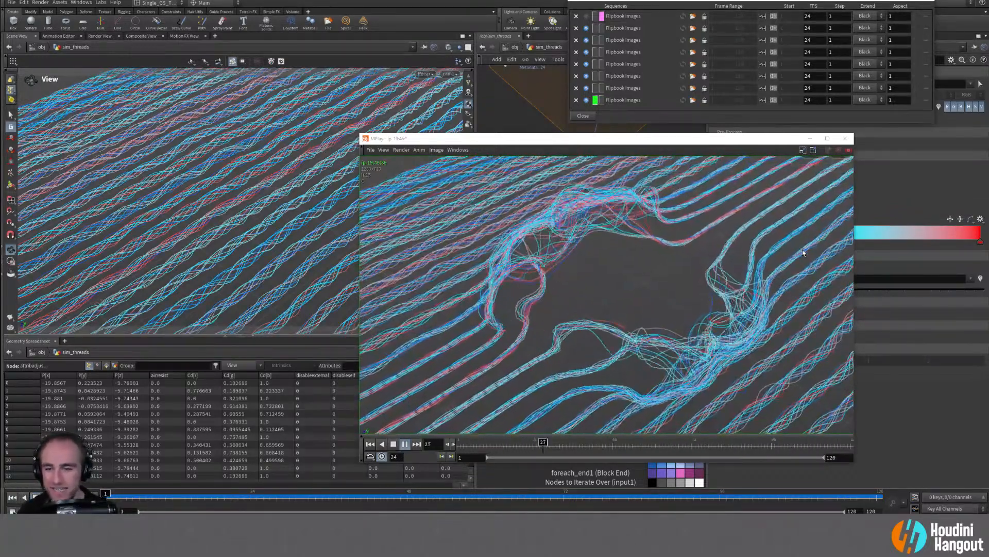
left_click(534, 100)
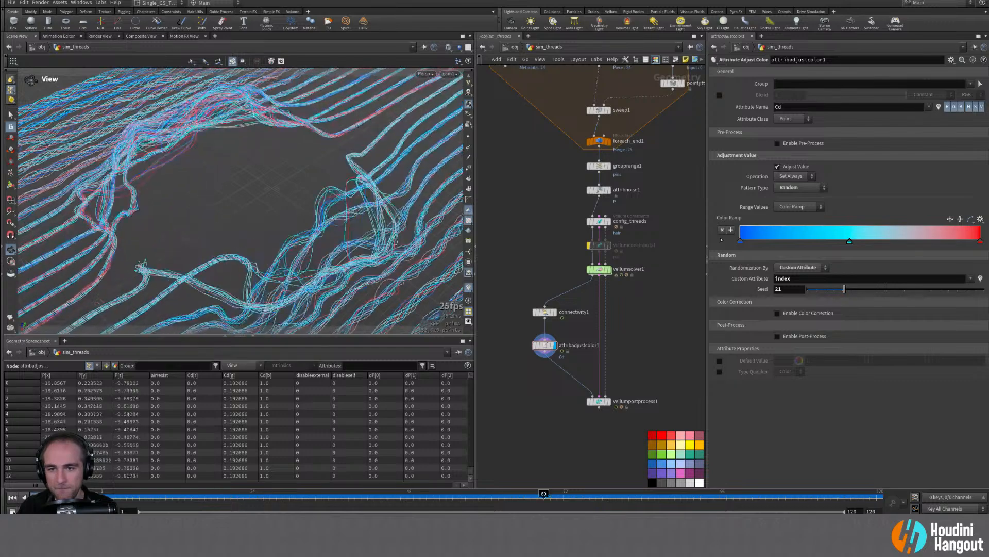
Step: Display vellumpostprocess1, inspect it at frame 32 and render a flipbook of the post-processed threads
left_click_drag(913, 502, 877, 497)
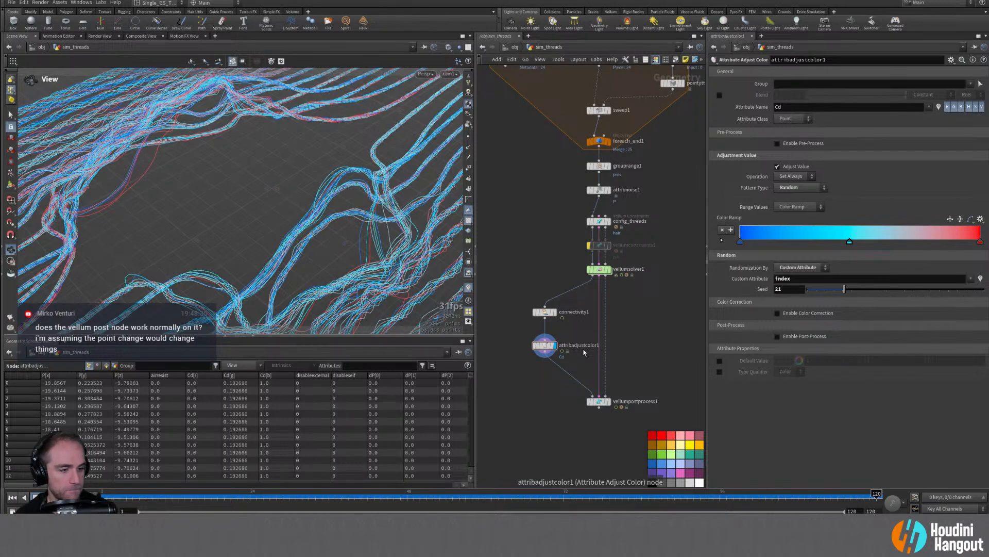
double_click(598, 401)
left_click_drag(493, 500, 303, 505)
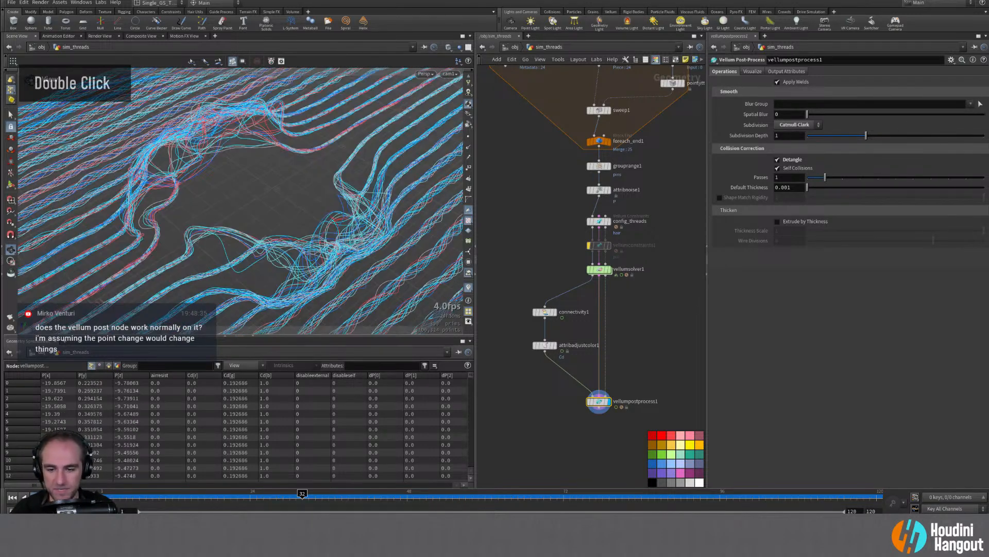
key("alt+Tab")
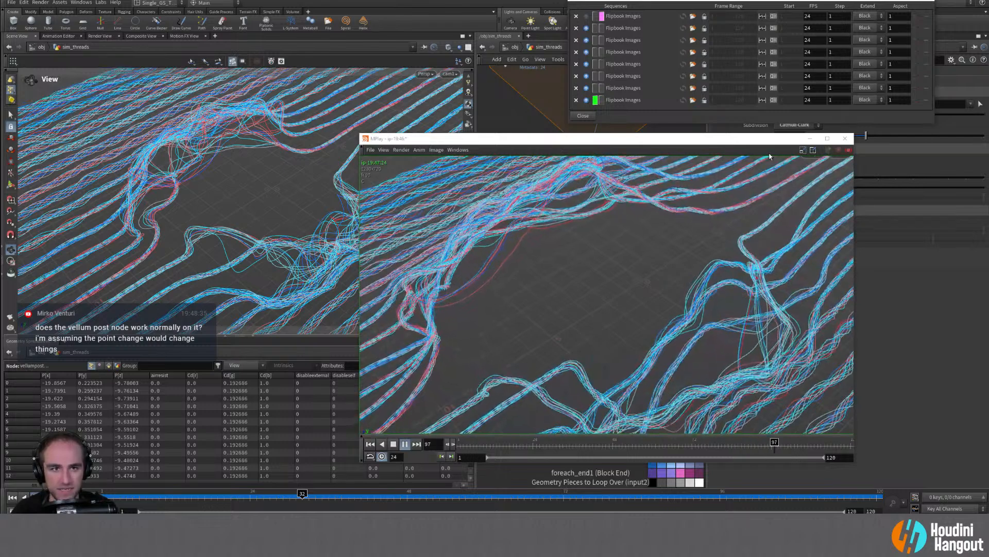
left_click(11, 334)
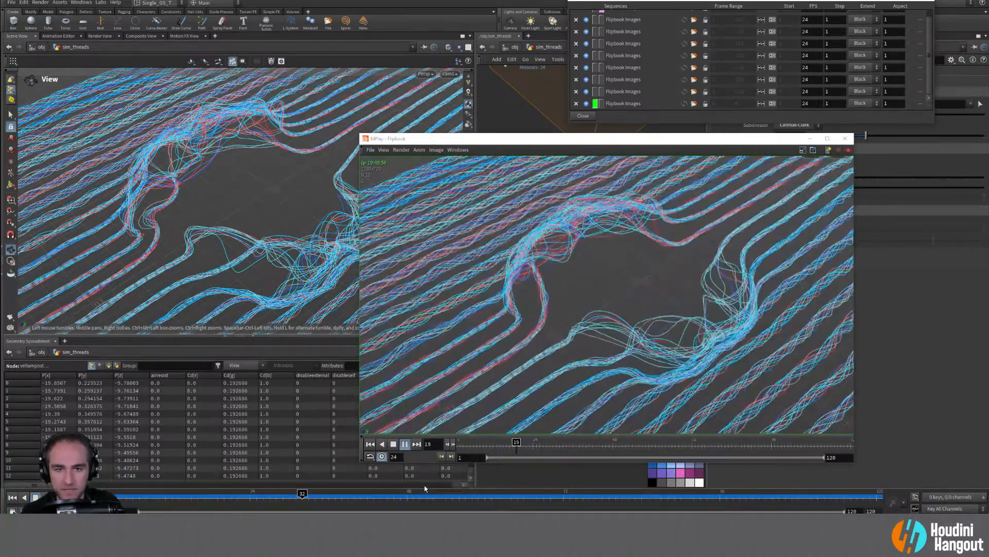
Step: Compare the post-processed flipbook with the previous one during playback, and return to the sim_threads network
left_click(596, 104)
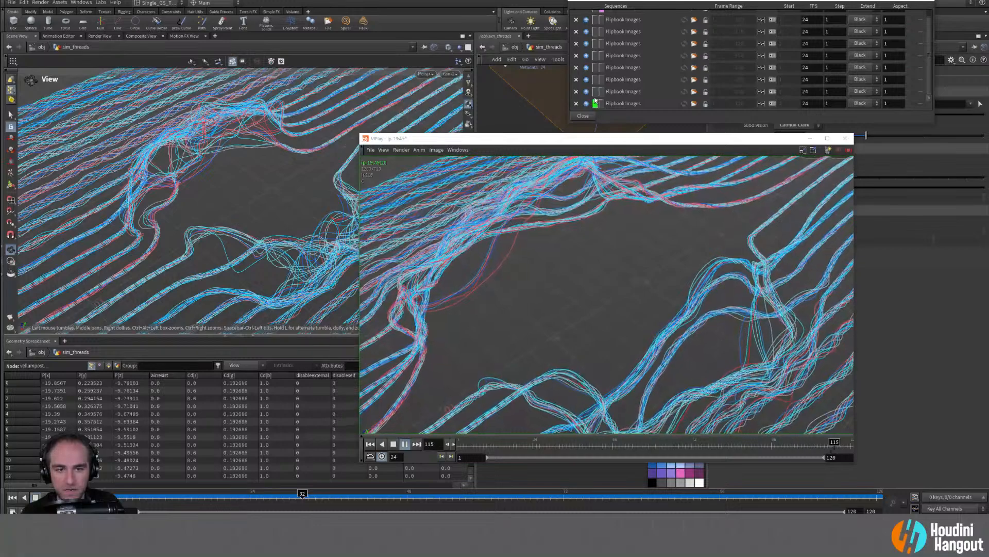
left_click(596, 103)
left_click(596, 92)
left_click(596, 104)
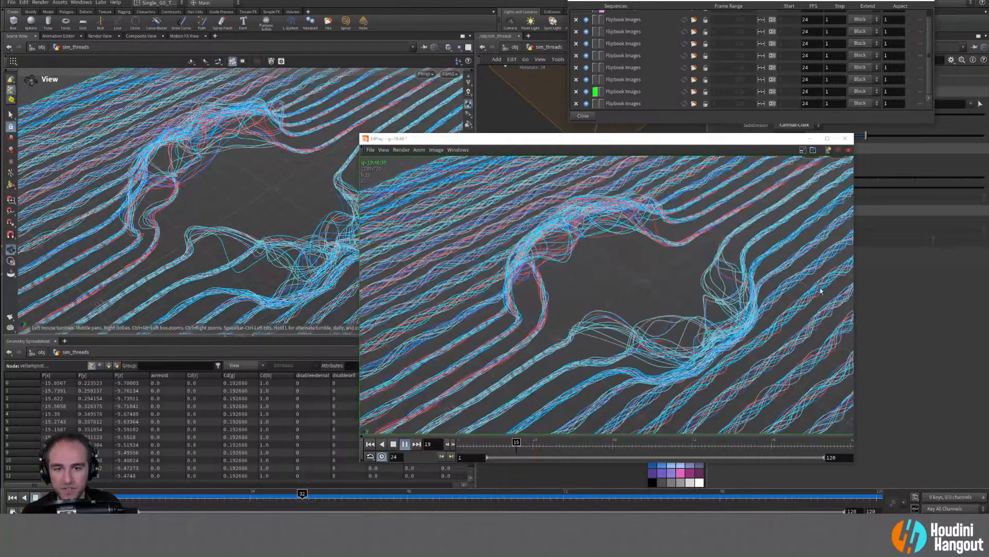
left_click(870, 353)
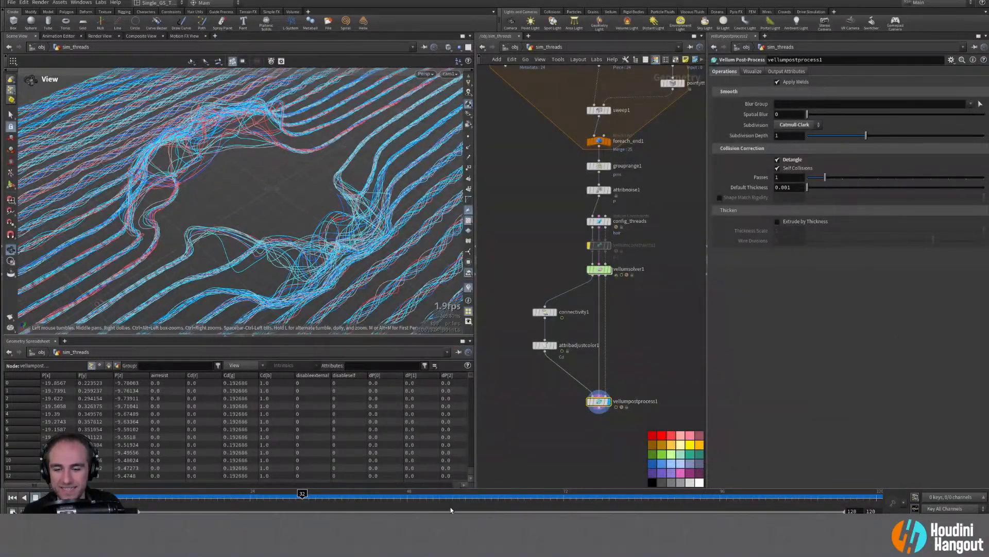
Step: View the post-processed threads at frame 120 and compare the two latest flipbooks in MPlay at frames 105 and 120
left_click(878, 497)
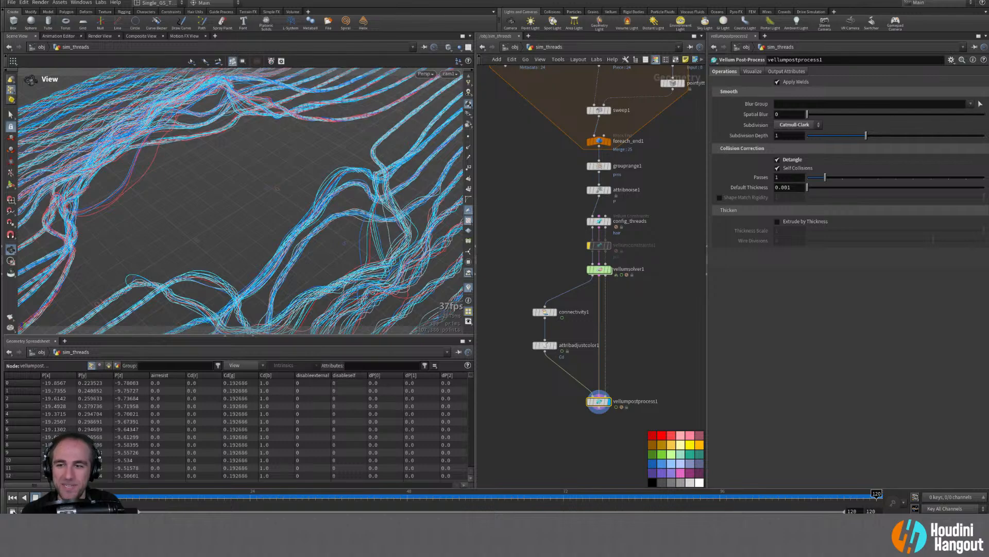
key("alt+Tab")
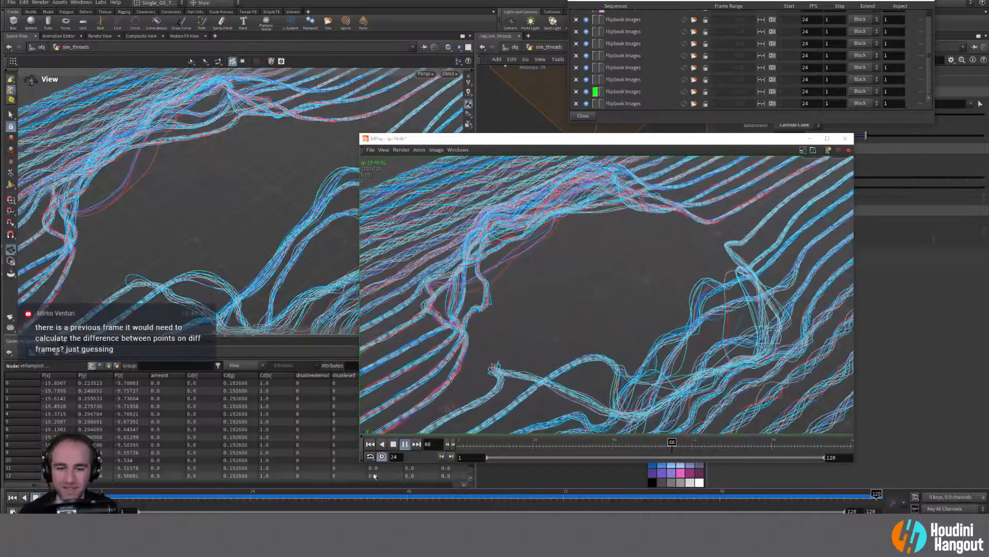
left_click(393, 444)
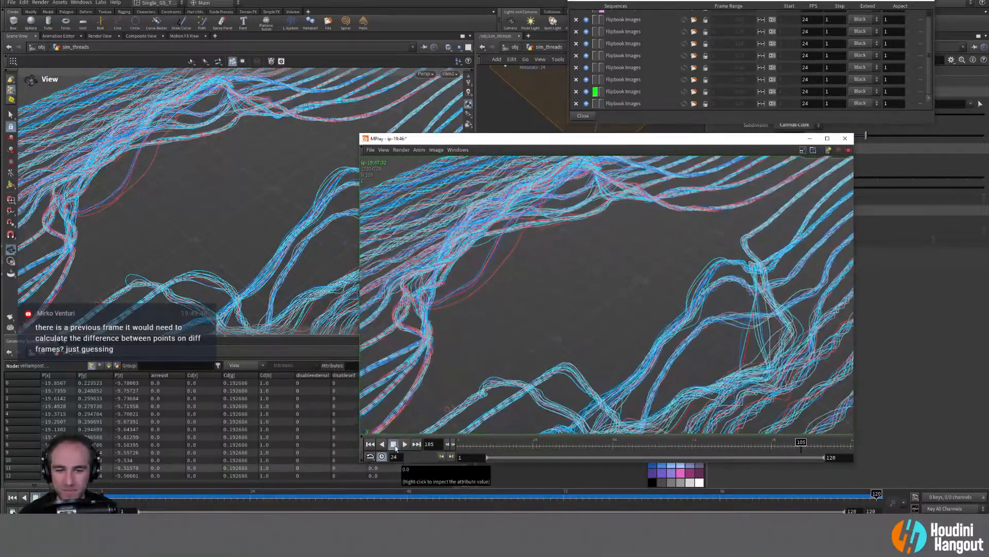
left_click(596, 104)
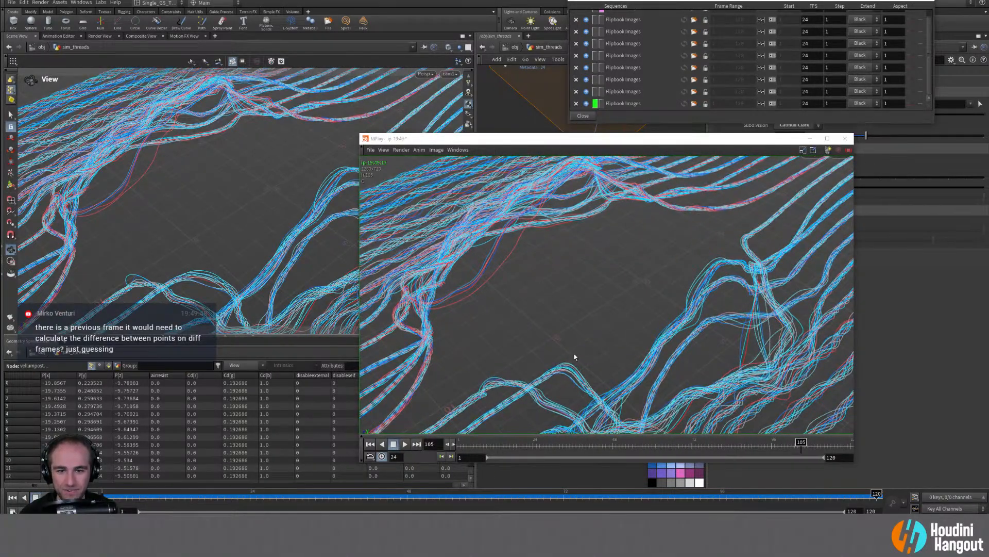
left_click_drag(549, 445, 856, 437)
left_click(595, 91)
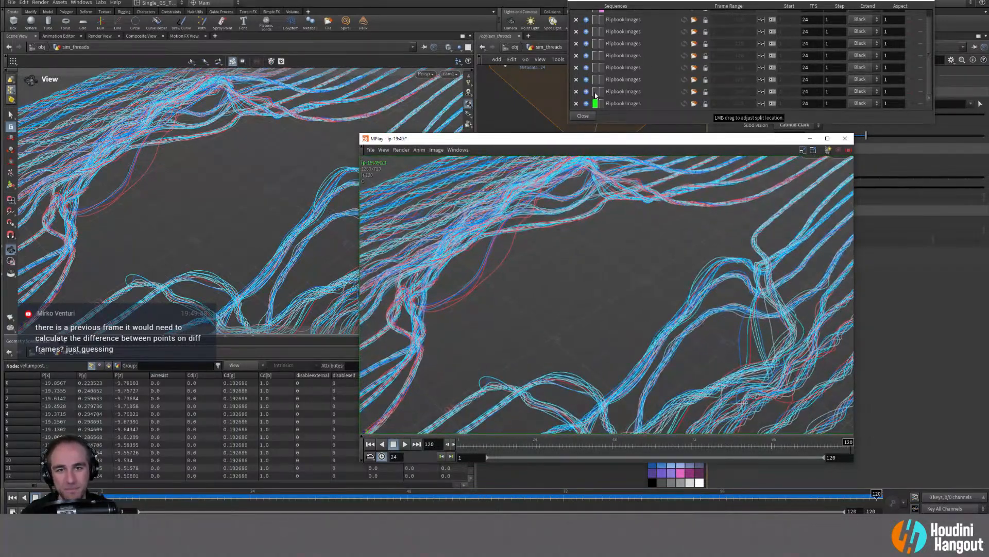
left_click(595, 104)
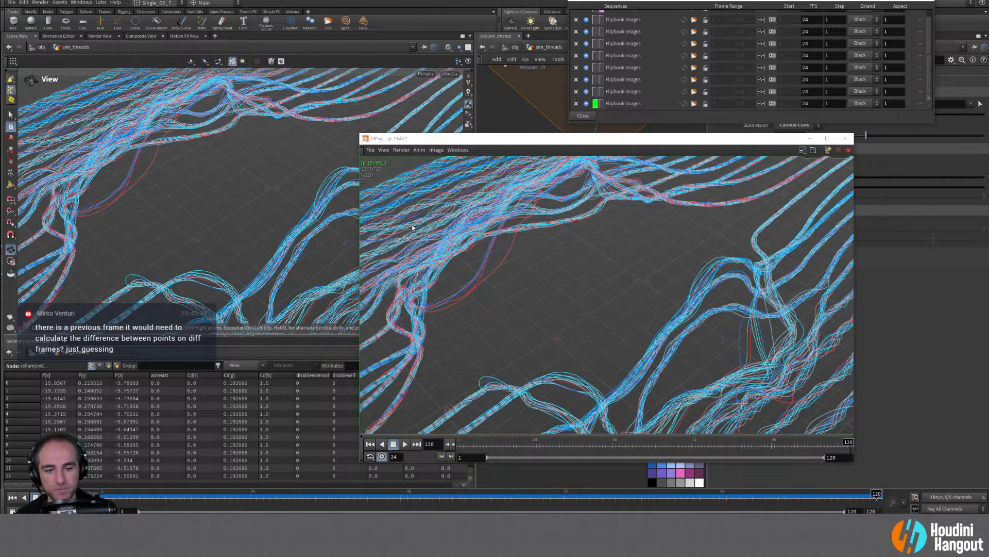
left_click(535, 484)
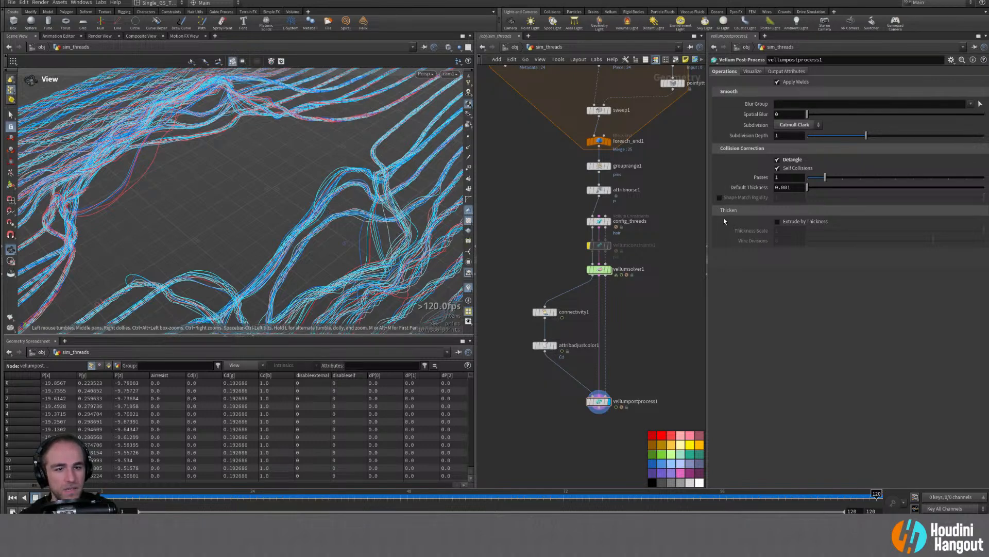
Step: Examine the visualization, output attribute and operation settings of vellumpostprocess1, including a trial change of its smoothing
left_click(753, 71)
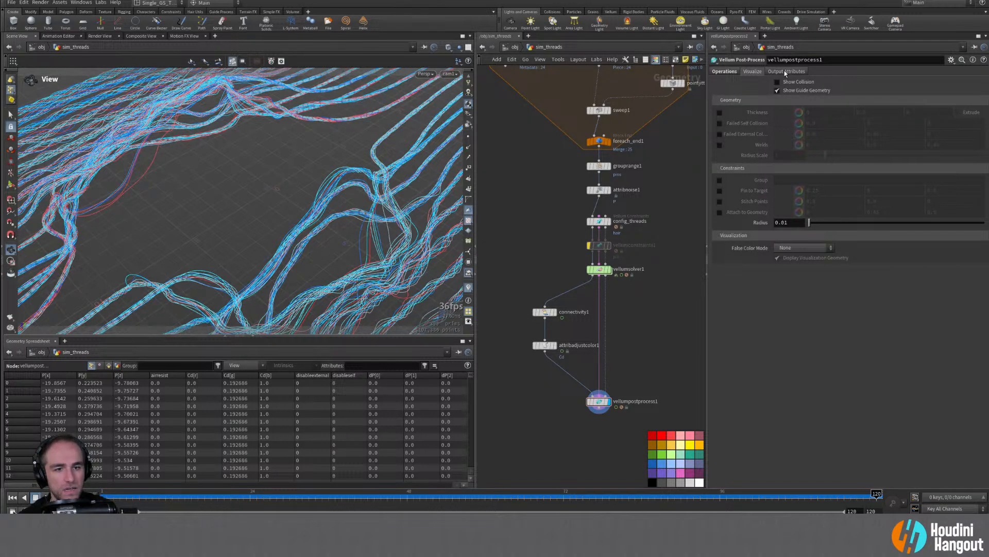
left_click(785, 72)
left_click(752, 72)
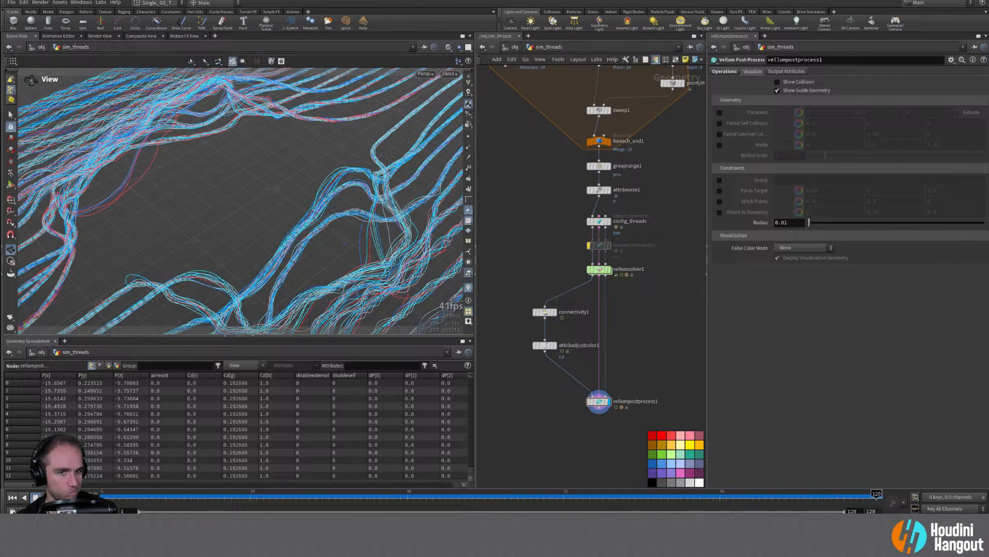
scroll(743, 100, "up", 5)
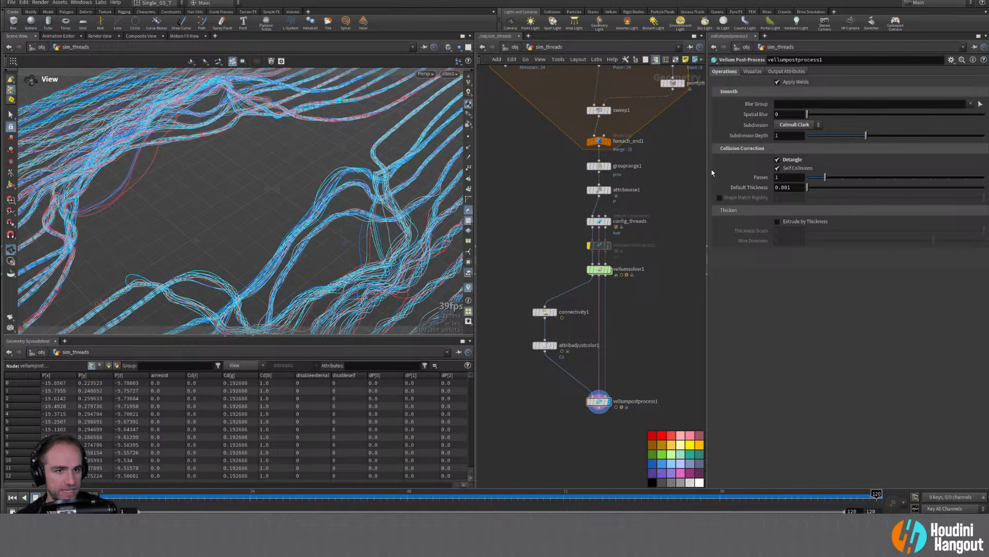
left_click_drag(825, 114, 900, 115)
key("ctrl+z")
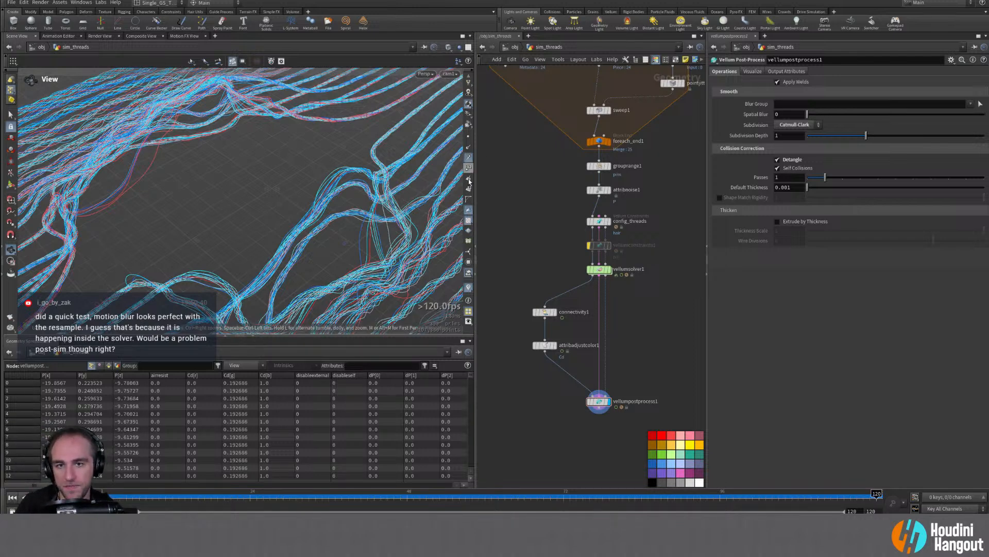
Step: Display vellumsolver1 and examine its threads and velocity trails around the hole at frames 8 and 3
left_click(609, 270)
left_click(597, 269)
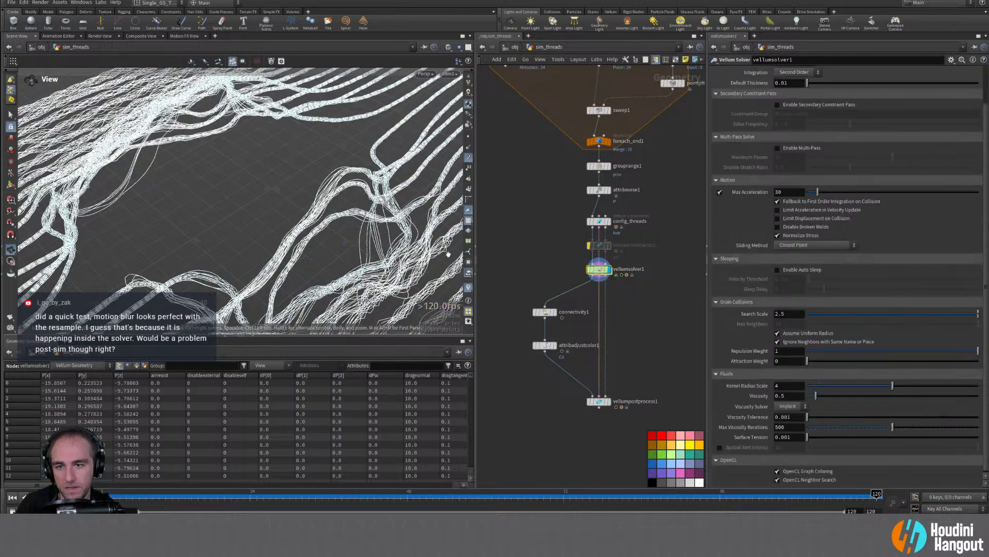
right_click_drag(258, 207, 289, 170, "alt")
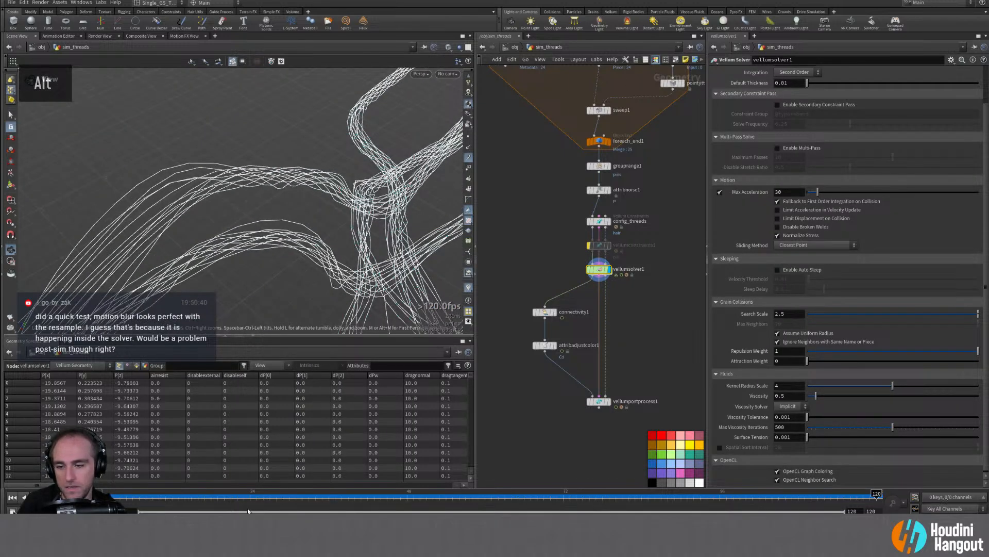
left_click(158, 496)
mouse_move(153, 506)
left_mouse_down()
mouse_move(328, 495)
mouse_move(656, 498)
mouse_move(146, 496)
left_mouse_up()
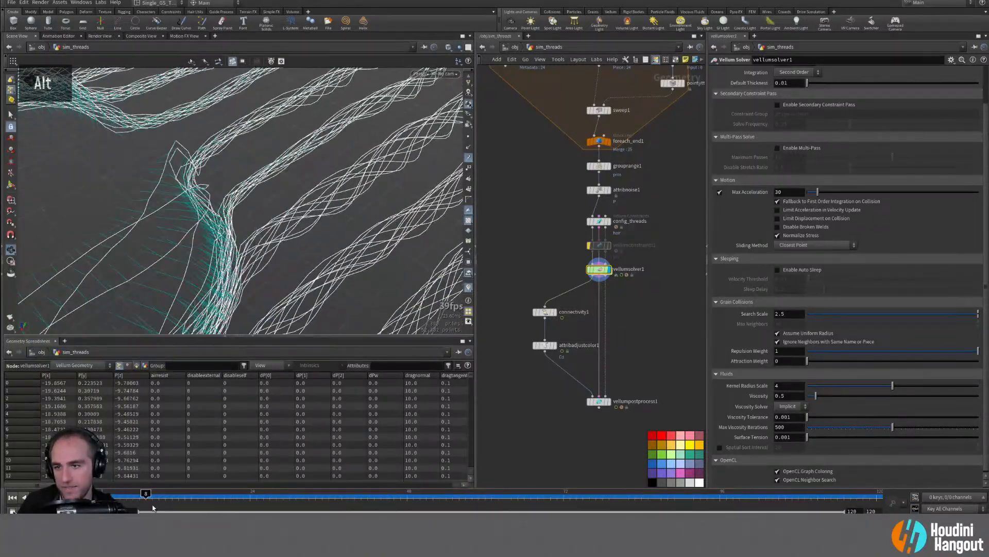
middle_click_drag(196, 206, 278, 160, "alt")
right_click_drag(278, 160, 245, 252, "alt")
left_click_drag(245, 252, 61, 252, "alt")
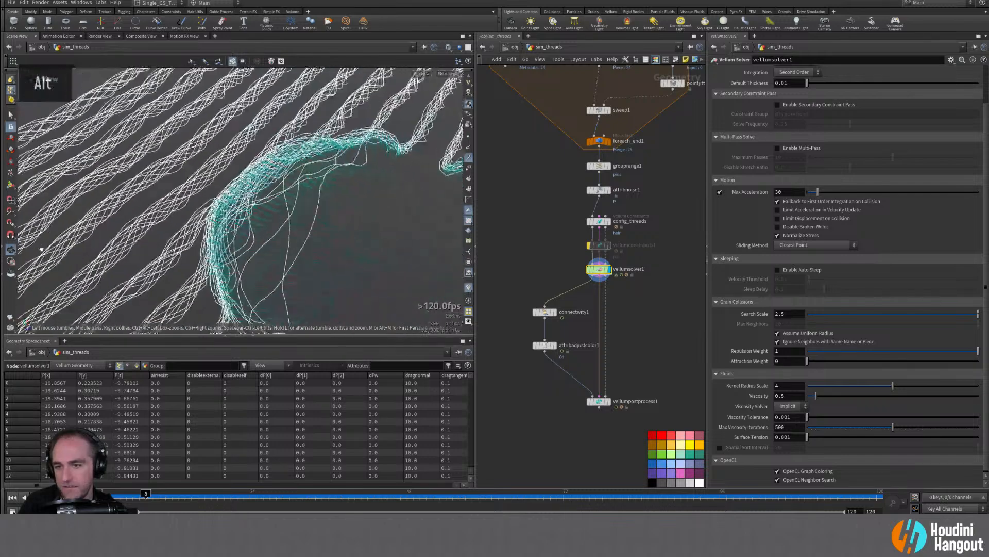
right_click_drag(292, 192, 346, 225, "alt")
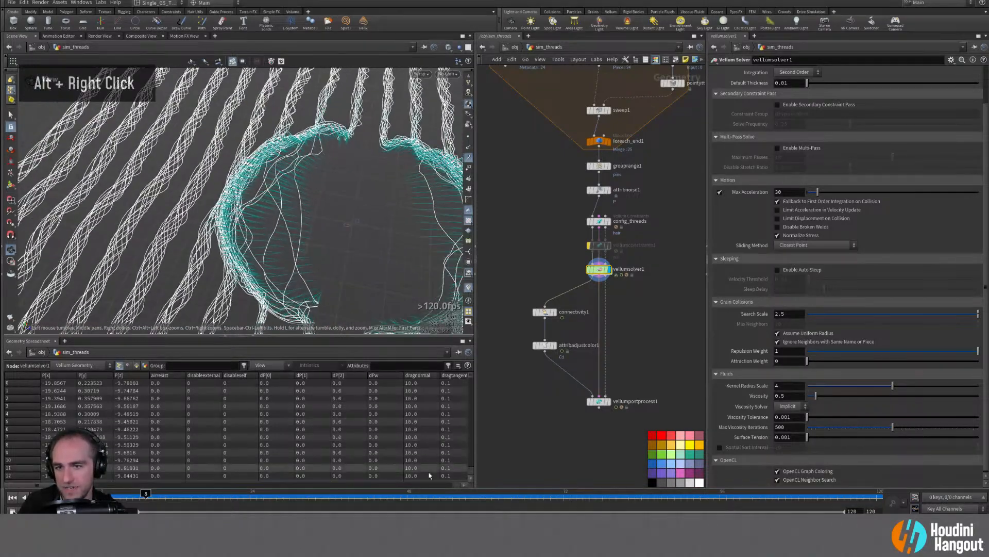
mouse_move(146, 497)
left_mouse_down()
mouse_move(210, 508)
mouse_move(480, 509)
mouse_move(113, 509)
left_mouse_up()
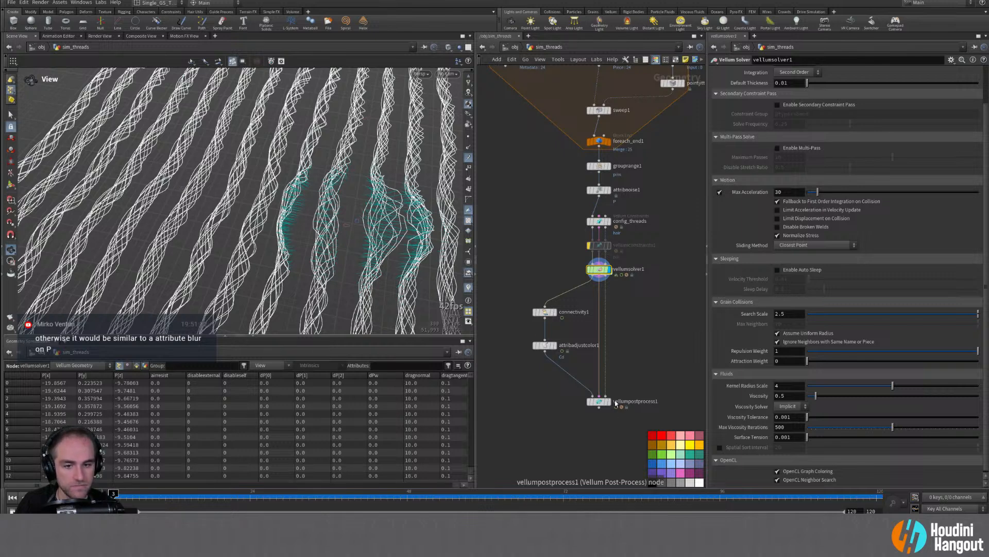
Step: Display vellumpostprocess1 at frame 3 and open its internal network to examine the nodes around sweep1
double_click(600, 402)
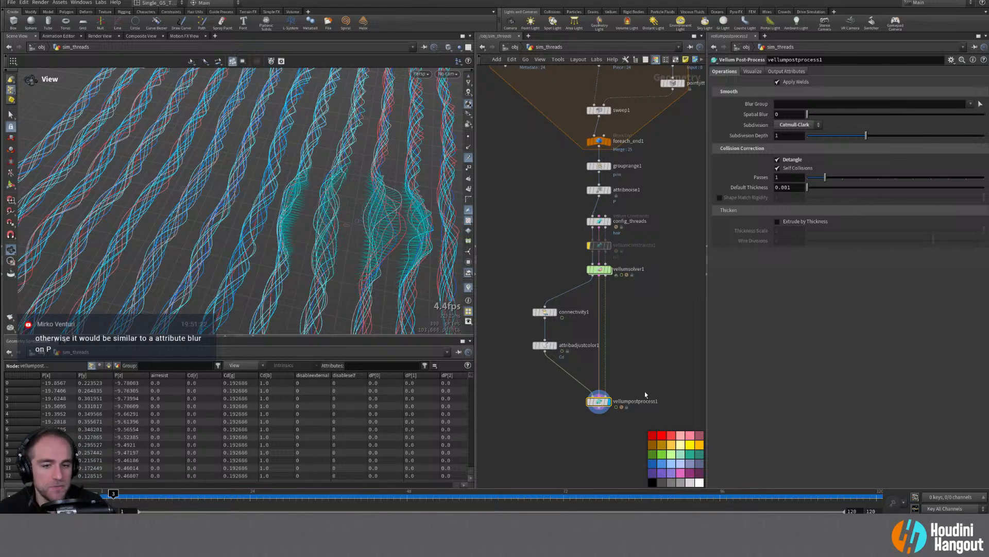
double_click(598, 401)
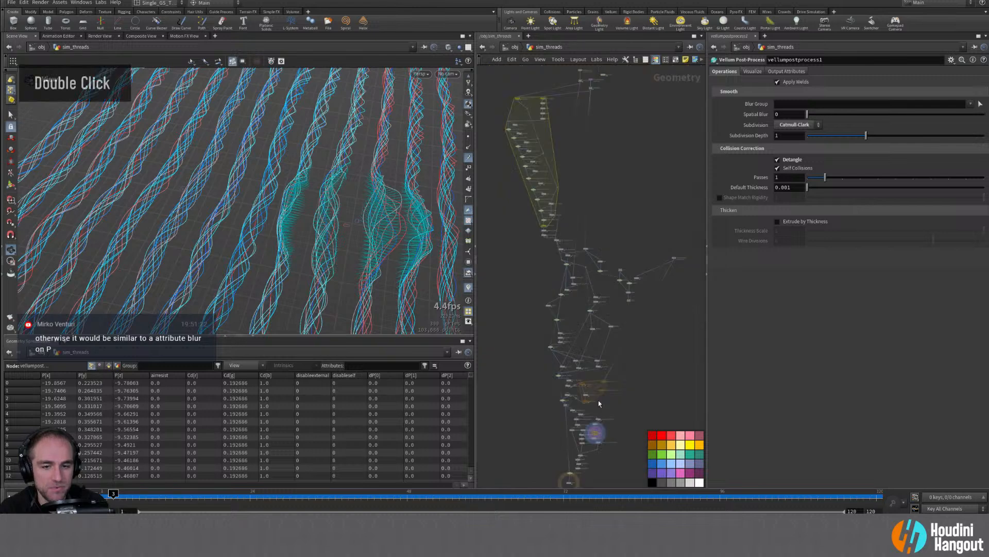
middle_click_drag(521, 218, 510, 342)
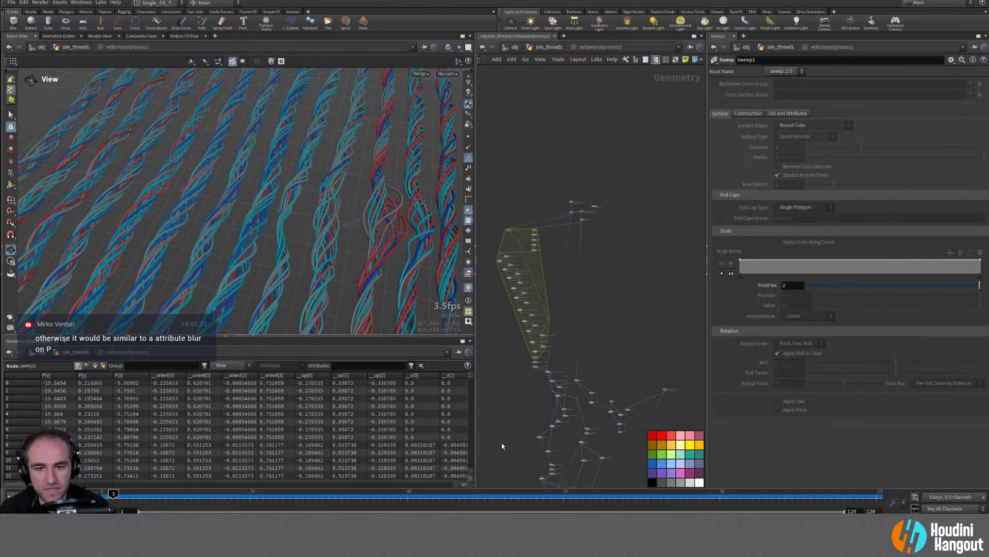
right_click_drag(397, 297, 448, 250)
middle_click_drag(509, 407, 500, 245)
right_click_drag(507, 314, 510, 369)
middle_click_drag(520, 463, 528, 417)
right_click_drag(521, 420, 504, 353)
middle_click_drag(570, 310, 514, 406)
right_click_drag(513, 408, 554, 350)
middle_click_drag(554, 351, 497, 428)
middle_click_drag(695, 235, 526, 383)
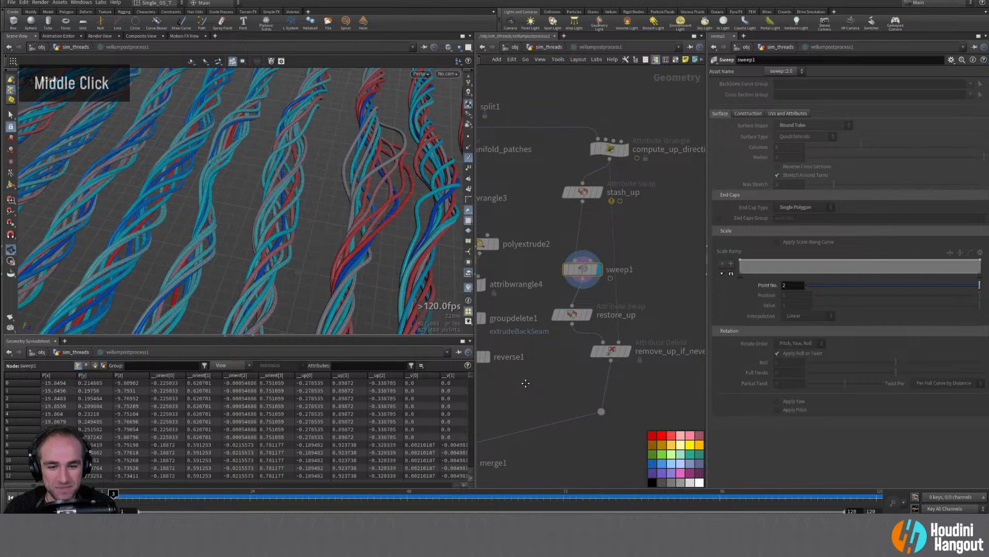
Step: Inspect the restore_up and attribute delete nodes below sweep1, and return to the sim_threads network
left_click(626, 353)
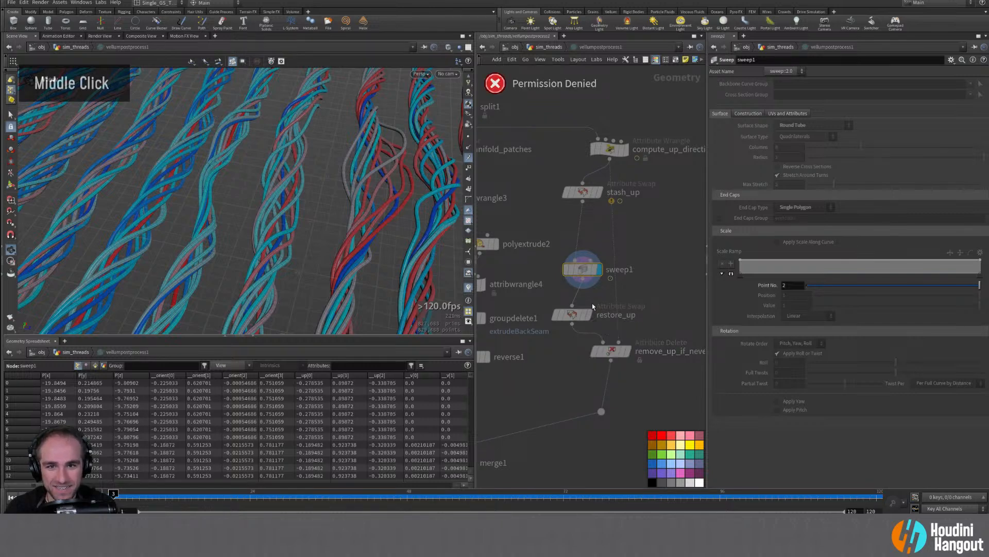
double_click(572, 314)
middle_click(571, 314)
right_click_drag(569, 330, 548, 379)
middle_click_drag(548, 379, 548, 358)
key("u")
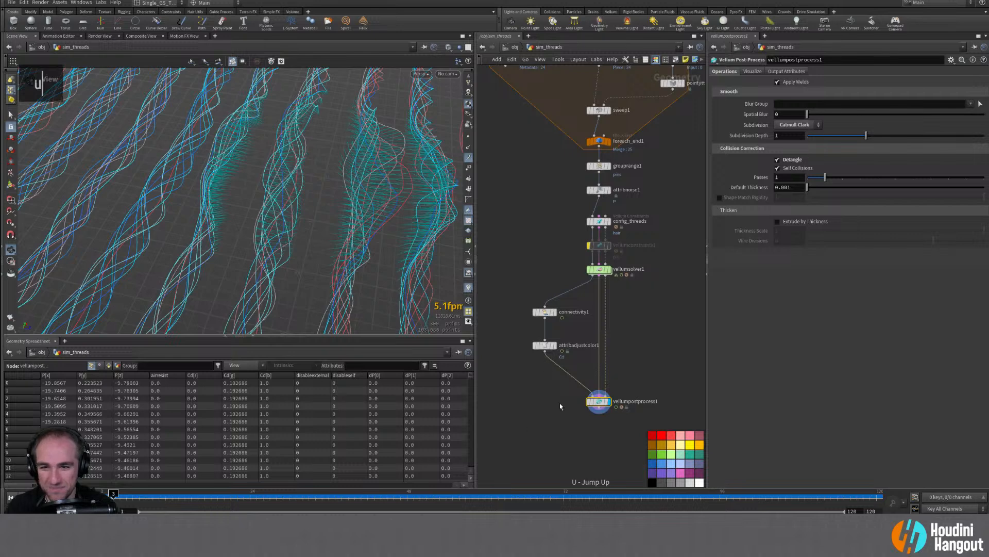
Step: Turn on Extrude by Thickness for vellumpostprocess1 and compare the threads with and without it at frame 19
left_click(777, 222)
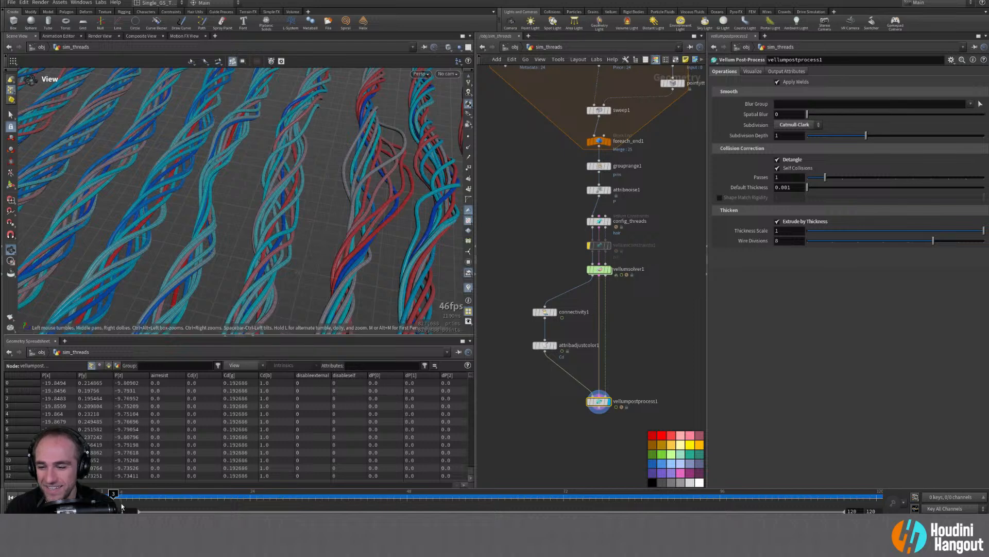
left_click_drag(141, 494, 218, 493)
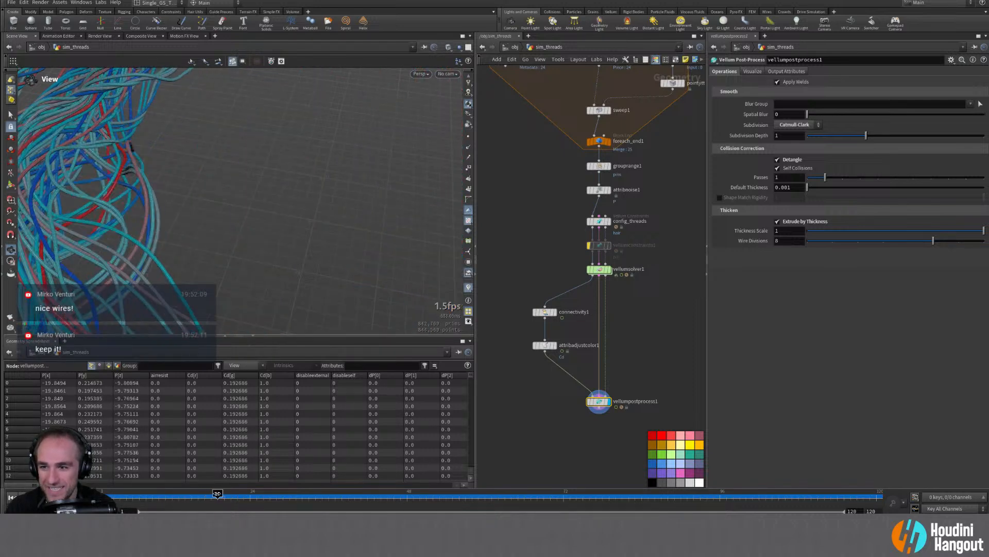
left_click(777, 222)
left_click(777, 222)
left_click(777, 222)
left_click(777, 222)
Step: Play the thickened threads through the scene camera from the first frame, and turn Extrude by Thickness off
right_click_drag(230, 249, 148, 227, "alt")
left_click_drag(148, 227, 309, 222, "alt")
left_click(447, 74)
left_click(453, 115)
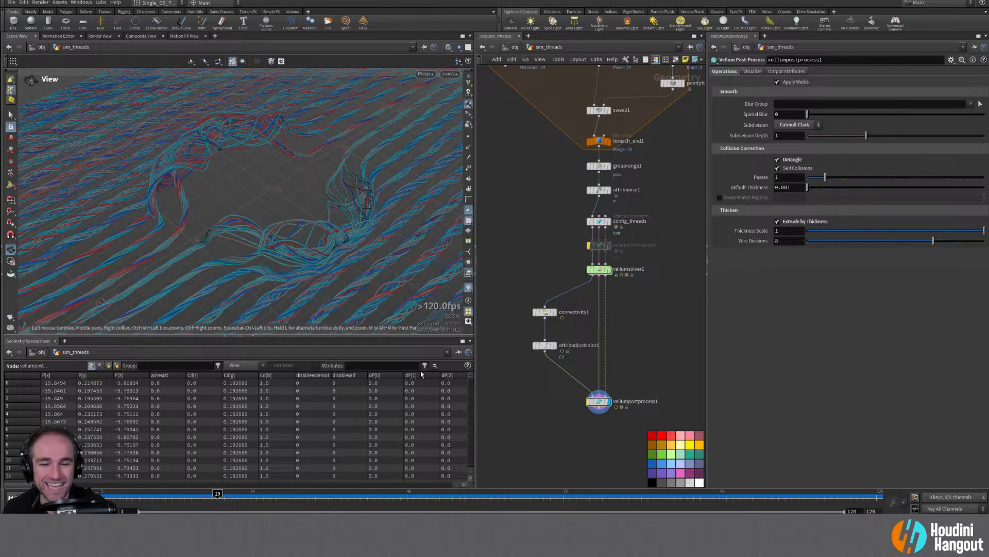
key("ctrl+Up")
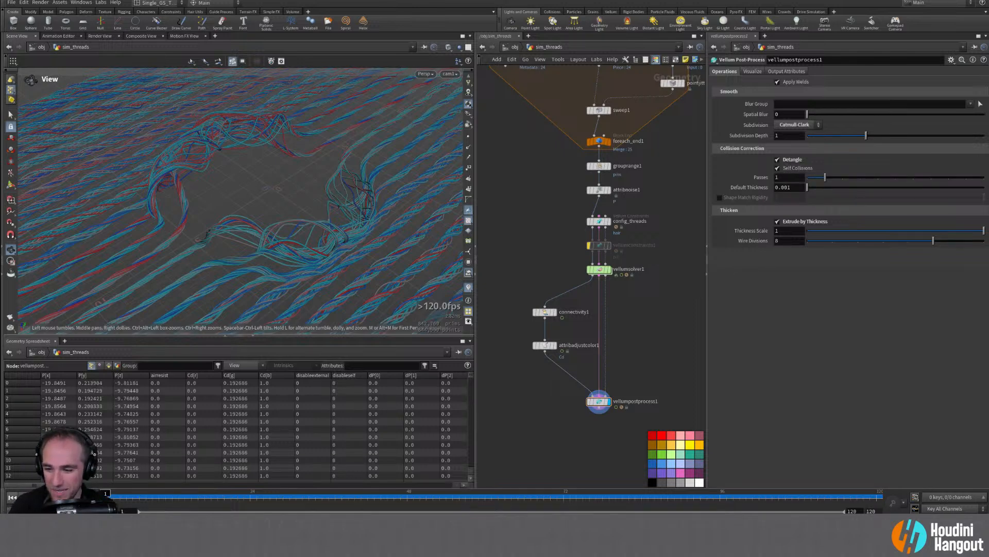
key("Up")
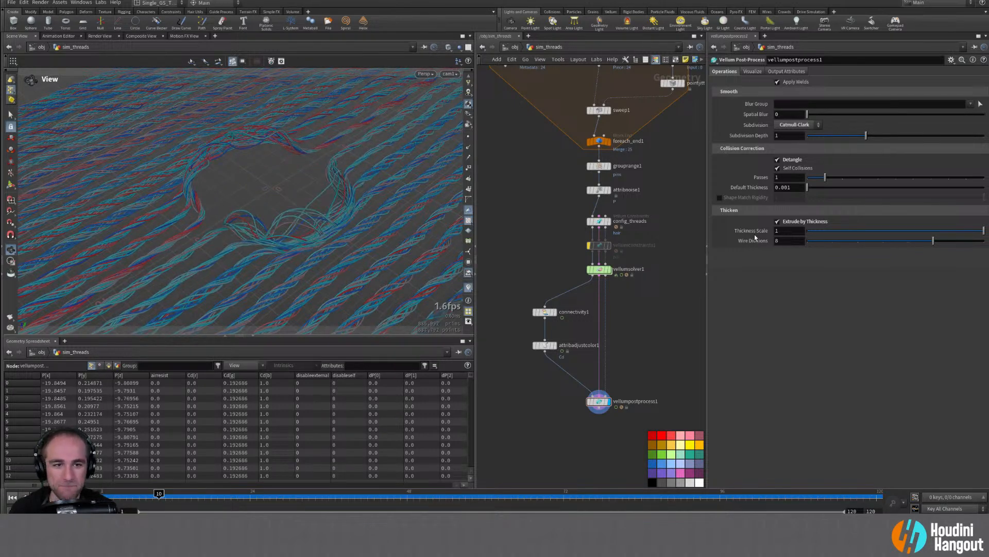
left_click(778, 221)
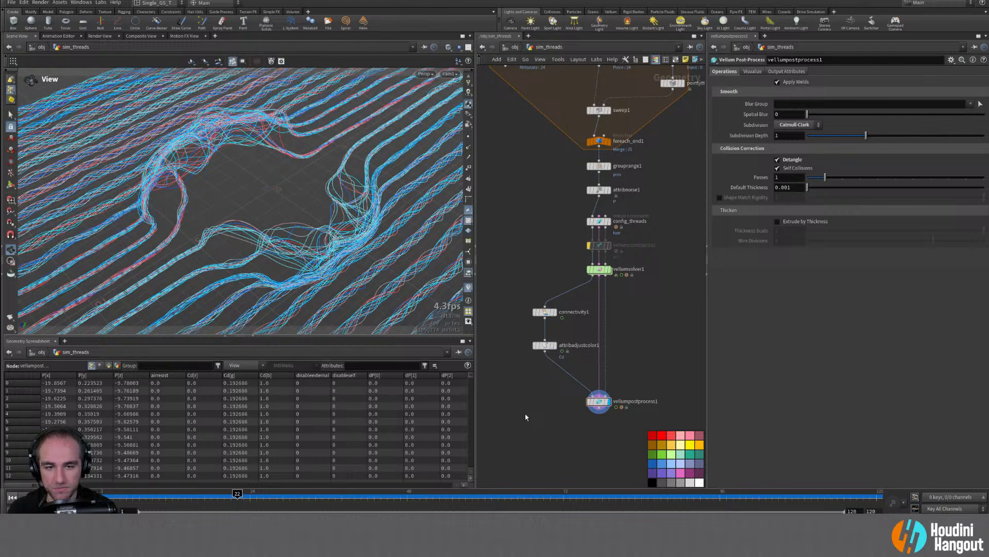
Step: Insert a Point Velocity node between attribadjustcolor1 and vellumpostprocess1, and display it
mouse_move(609, 275)
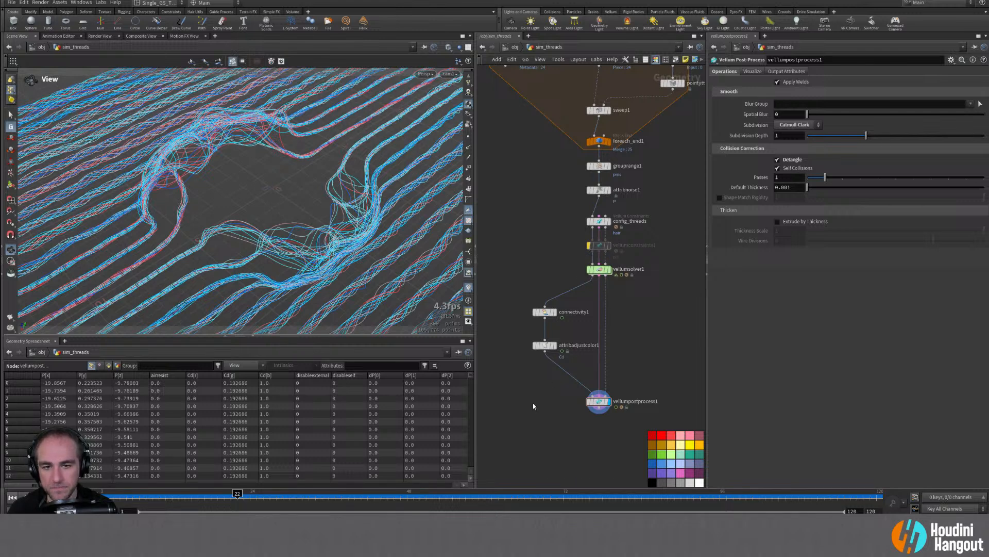
key("Tab")
type("point vel")
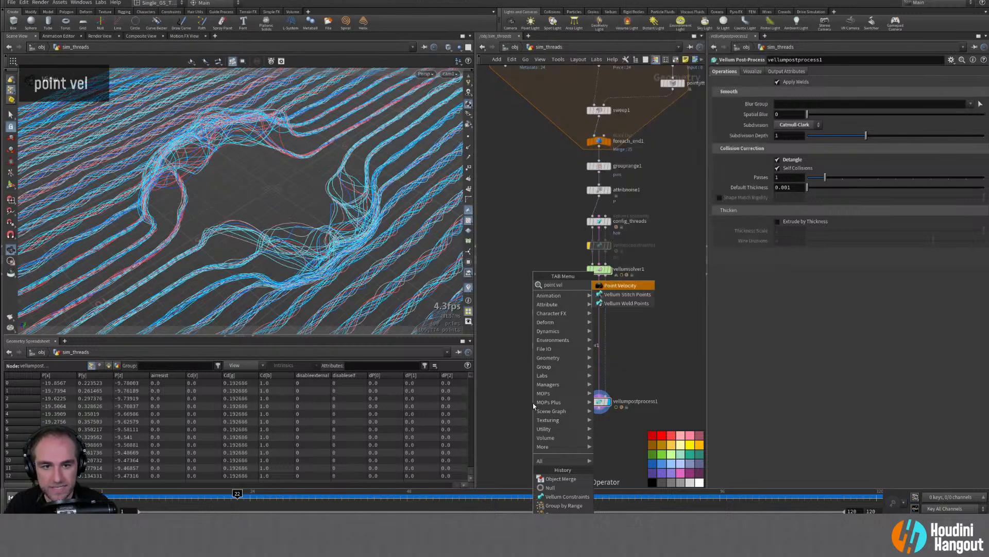
key("Return")
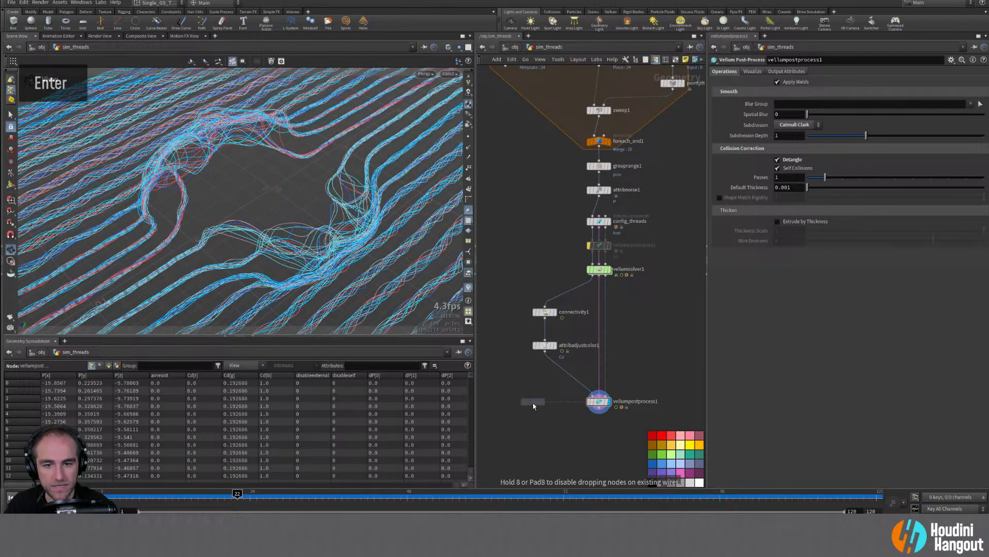
left_click(561, 367)
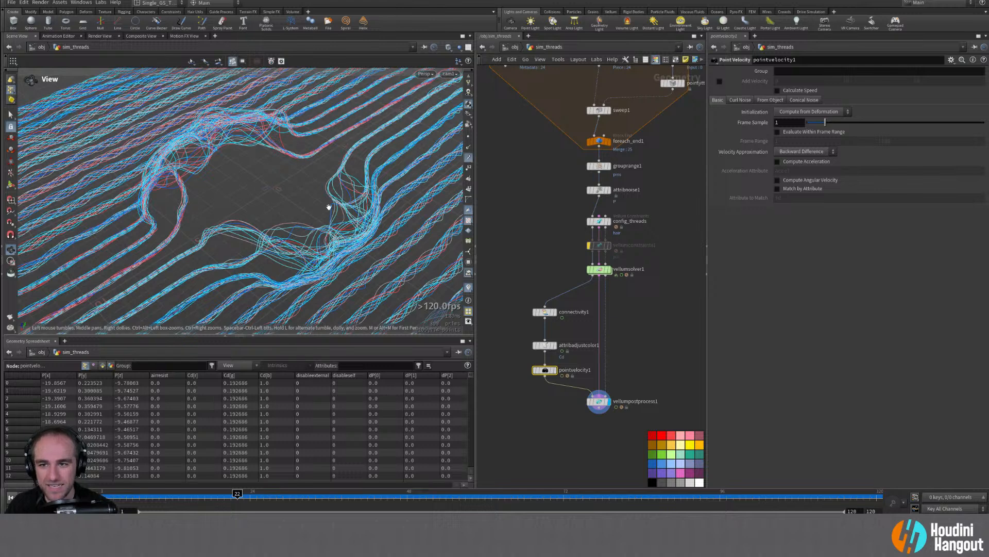
key("r")
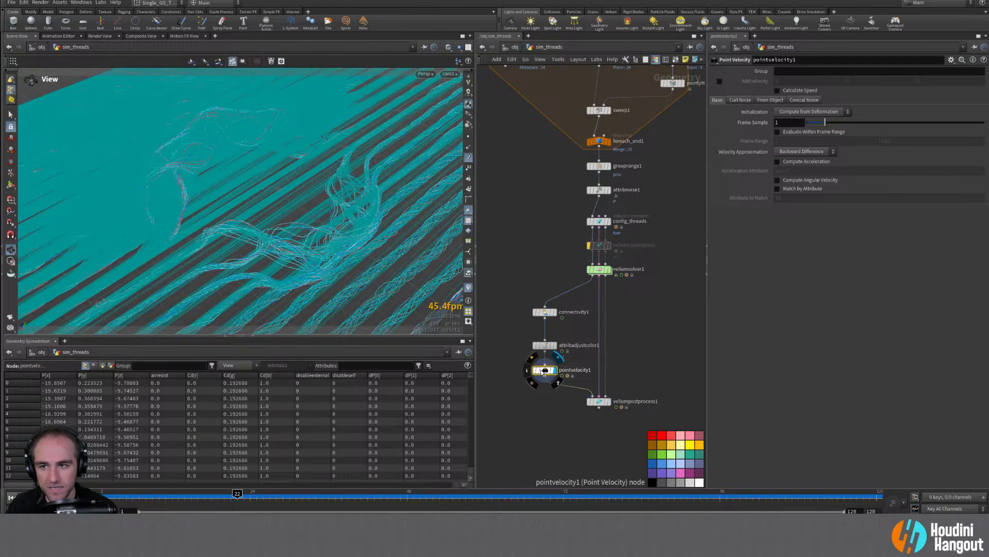
Step: Examine the velocity trails computed by pointvelocity1 from several angles and during playback from the first frame
right_click_drag(305, 206, 256, 247, "alt")
left_click_drag(256, 247, 249, 223, "alt")
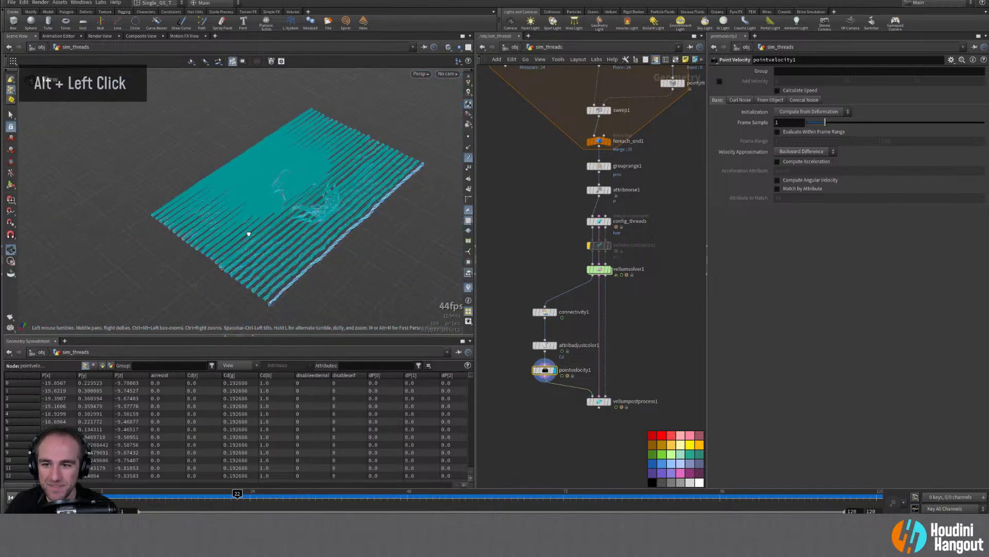
right_click_drag(250, 223, 346, 180, "alt")
left_click_drag(346, 181, 320, 186, "alt")
right_click_drag(320, 185, 258, 194, "alt")
middle_click_drag(258, 195, 288, 154, "alt")
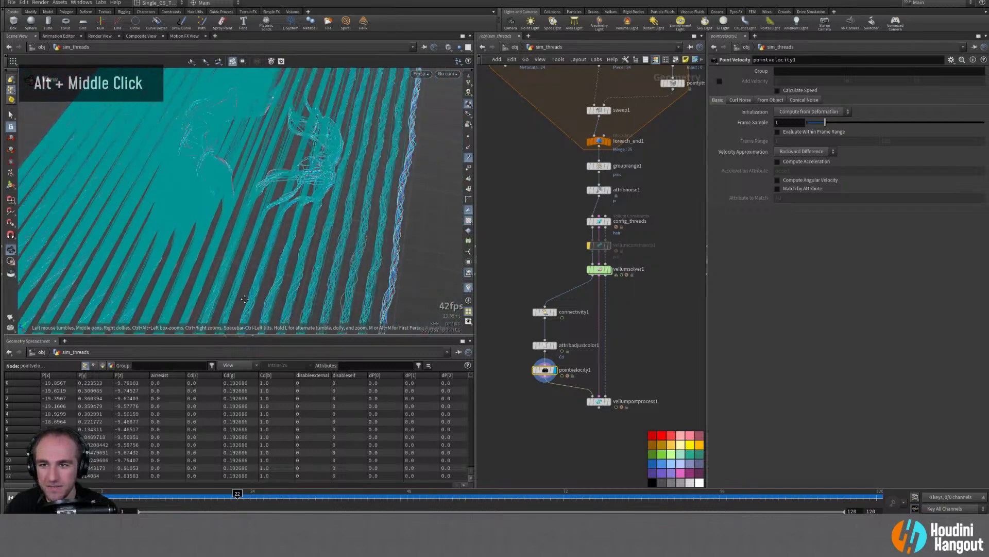
key("ctrl+Up")
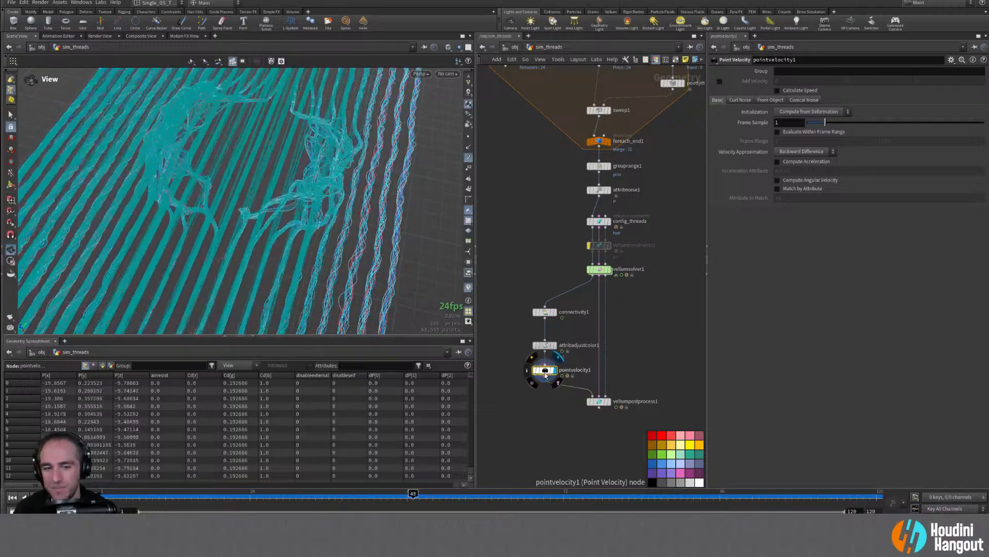
Step: Delete the pointvelocity1 node and view the coloured threads of attribadjustcolor1 around the hole during playback
key("Delete")
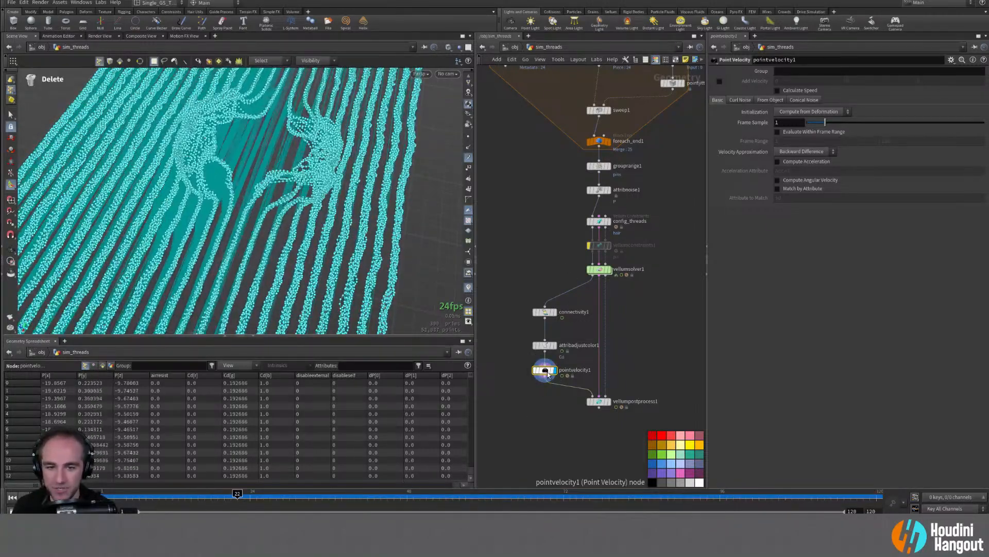
key("Delete")
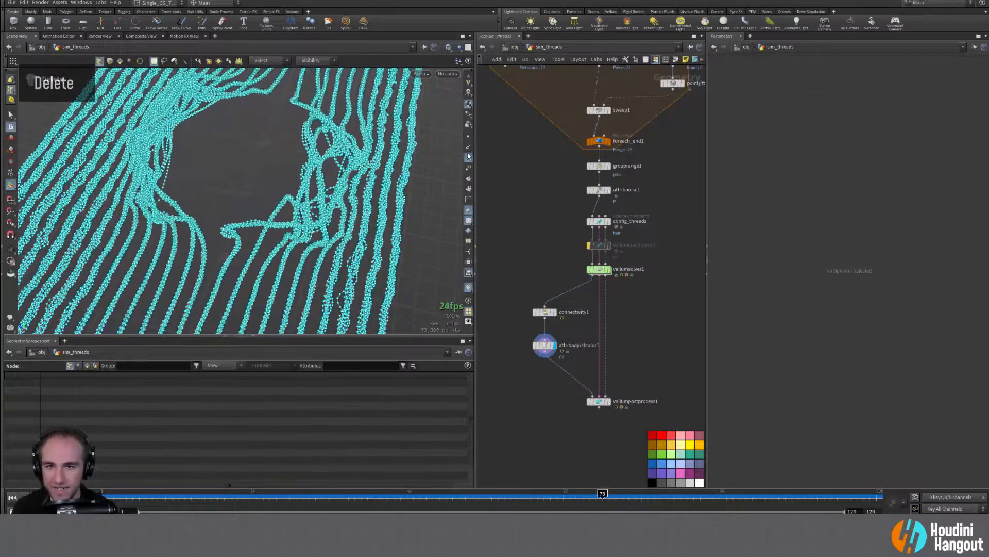
double_click(468, 167)
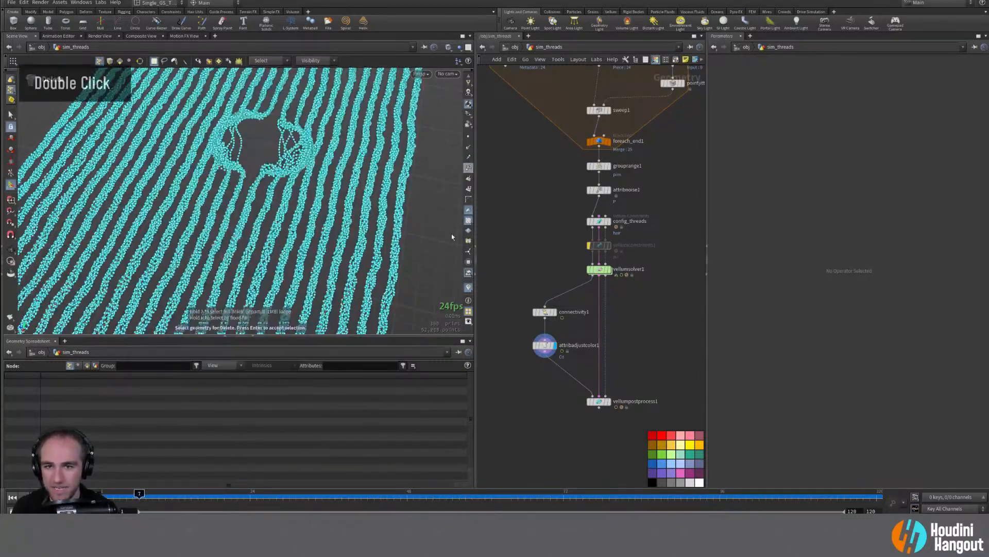
right_click(291, 170)
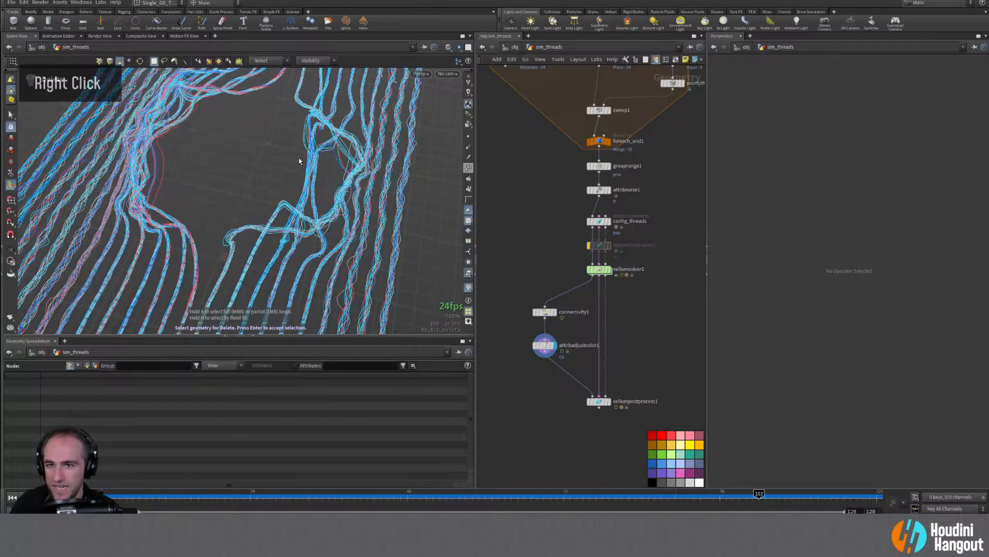
right_click(298, 158, "alt")
right_click_drag(298, 159, 393, 153, "alt")
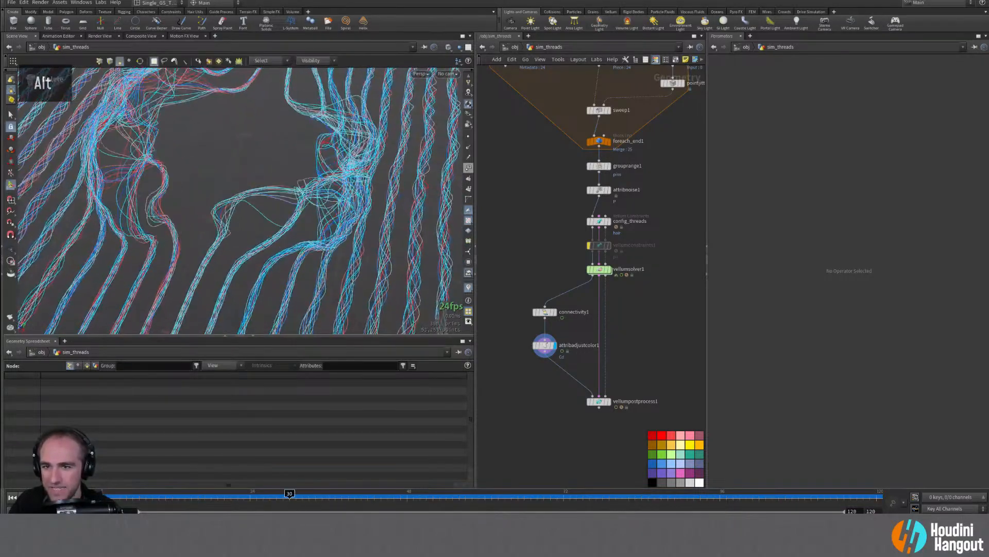
Step: View the coloured threads of attribadjustcolor1 around the hole over the first frames, including from a lower oblique angle
key("ctrl+Up")
left_click(468, 168)
left_click(469, 167)
left_click(469, 158)
left_click_drag(107, 494, 154, 503)
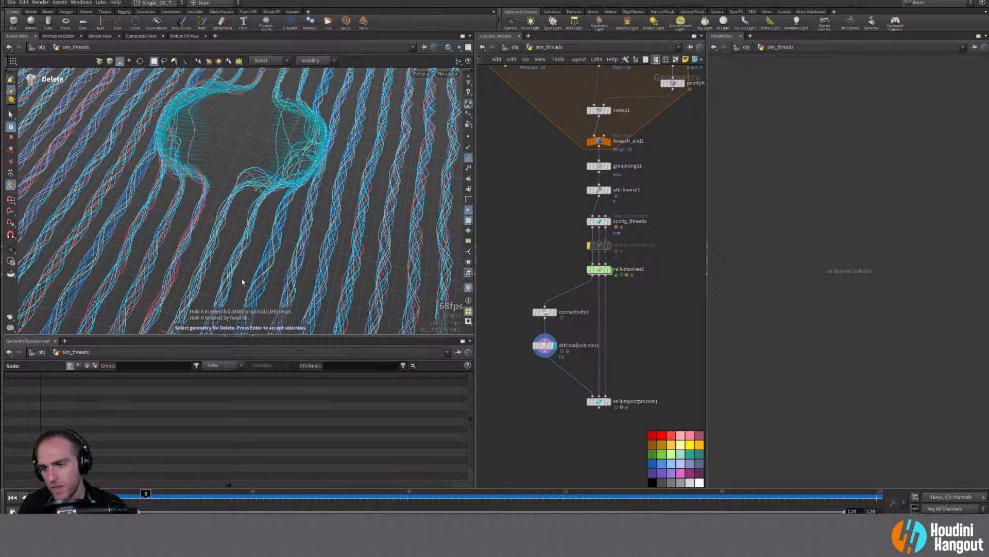
key("Escape")
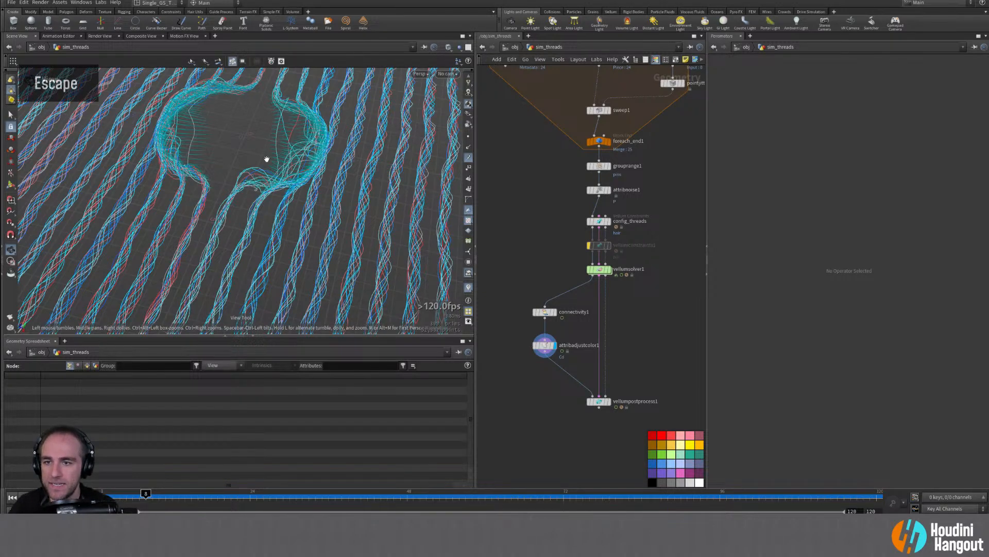
middle_click_drag(265, 158, 284, 171, "alt")
left_click_drag(284, 171, 219, 187, "alt")
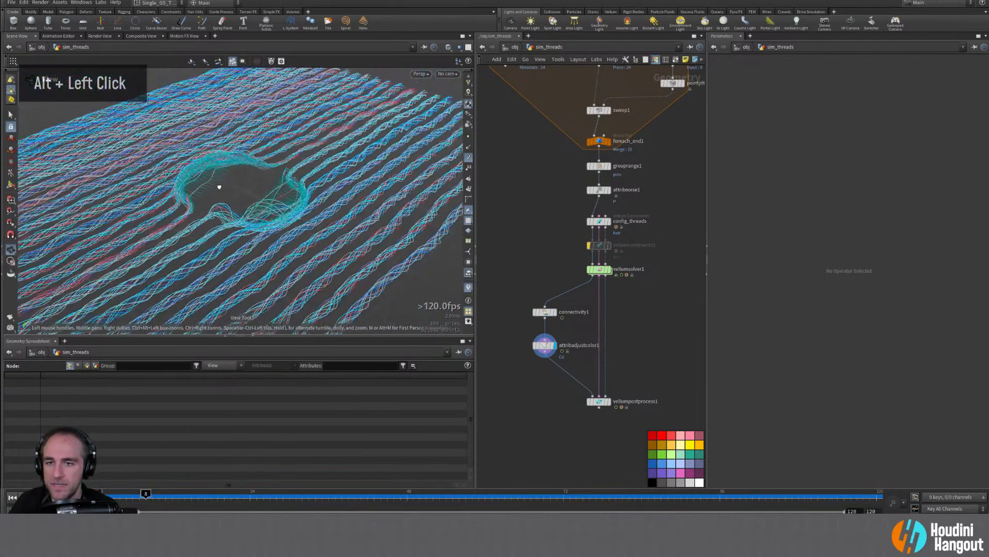
Step: Display the vellumpostprocess1 node and look at the threads through cam1
left_click(608, 401)
left_click(598, 400)
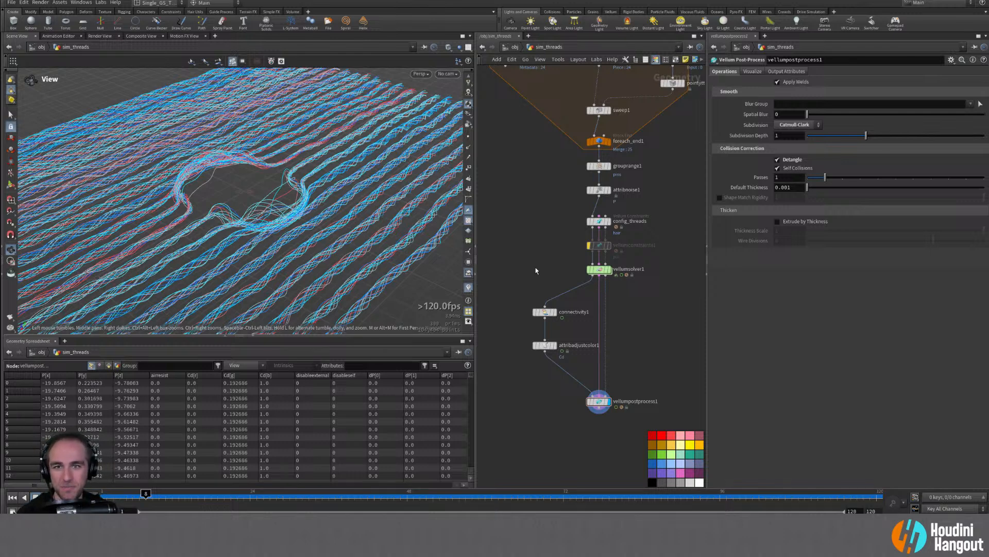
left_click(447, 73)
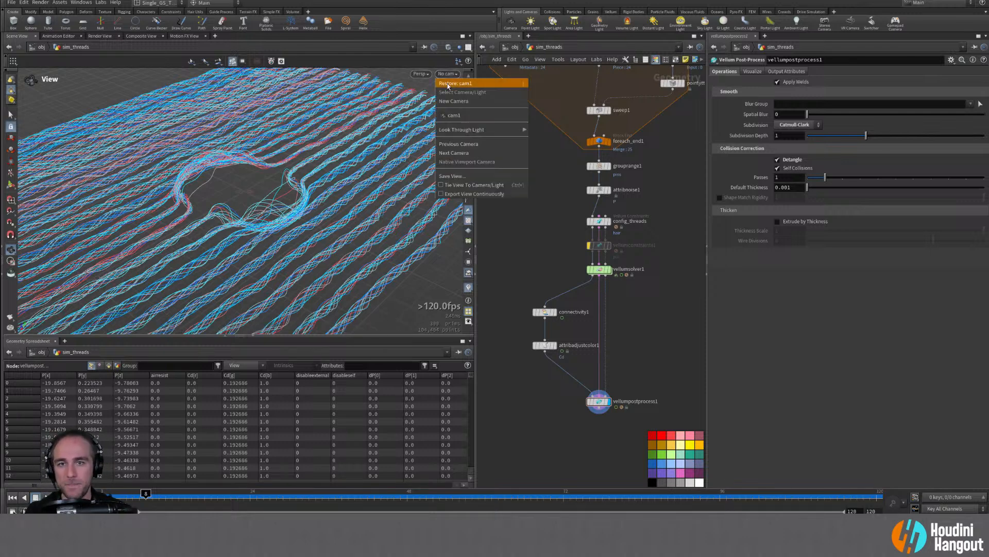
left_click(460, 114)
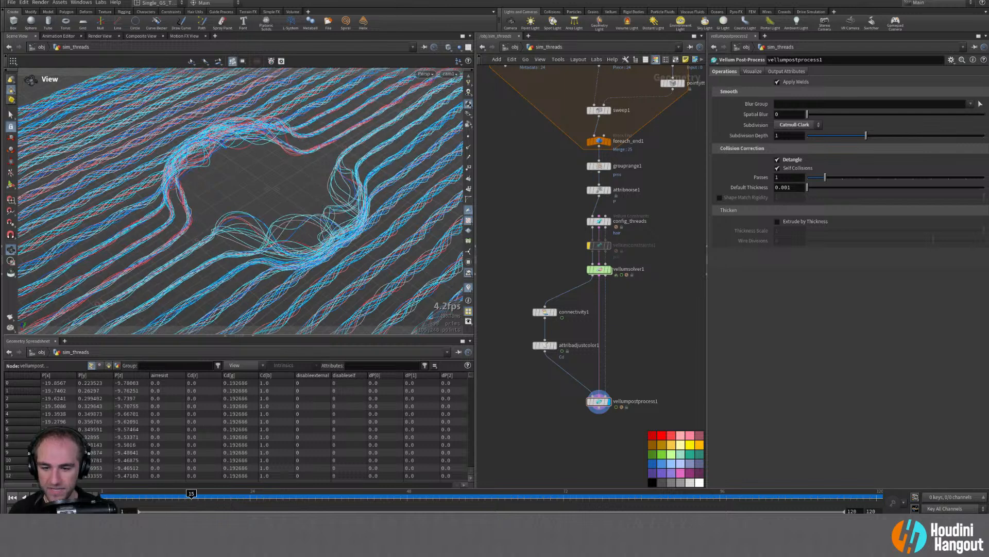
Step: View the thread flipbook in MPlay, minimize it, and widen the viewport pane
left_click_drag(477, 264, 644, 273)
key("alt+Tab")
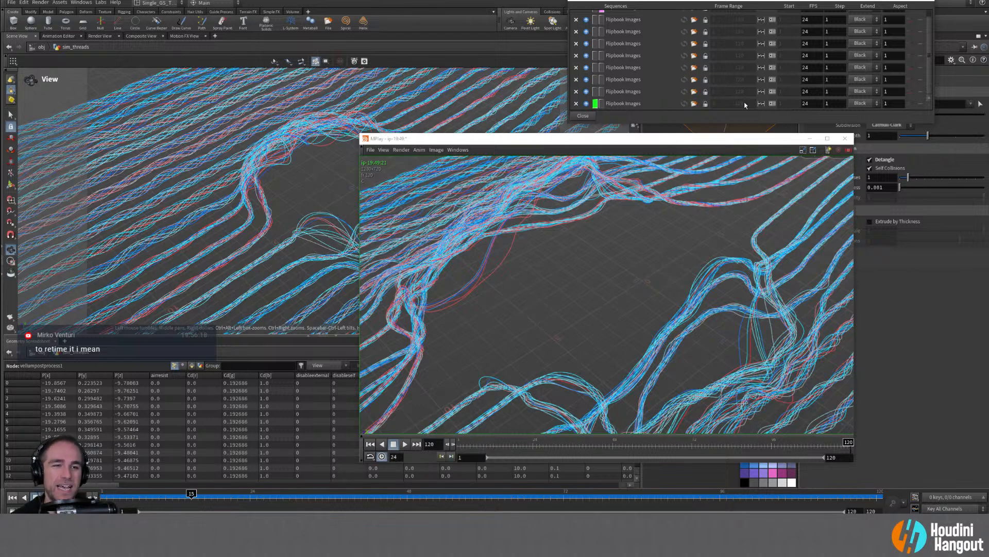
left_click(808, 139)
mouse_move(730, 414)
middle_mouse_down()
mouse_move(737, 372)
mouse_move(739, 400)
middle_mouse_up()
left_click_drag(632, 261, 554, 261)
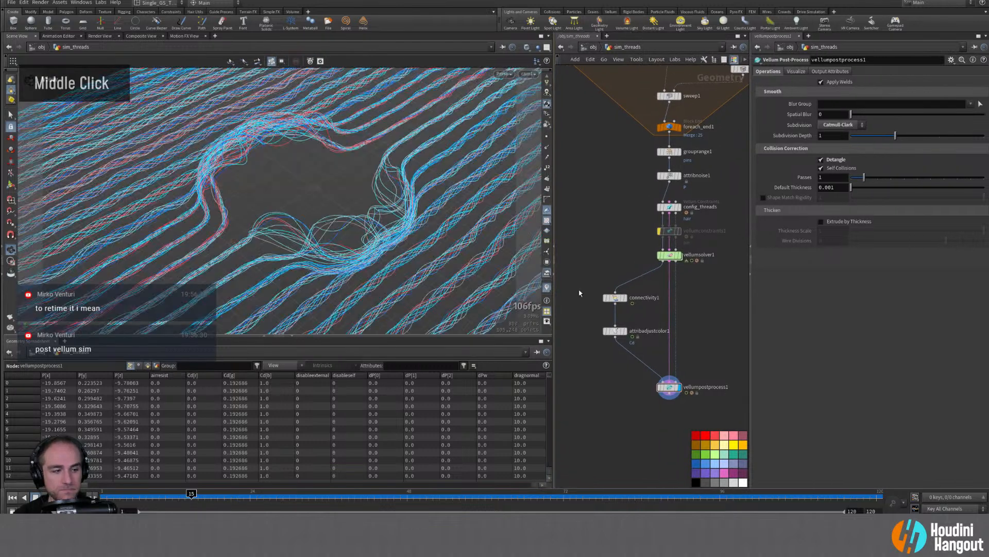
Step: Add a Resample node directly after vellumpostprocess1 and display it
left_click_drag(671, 391, 677, 416)
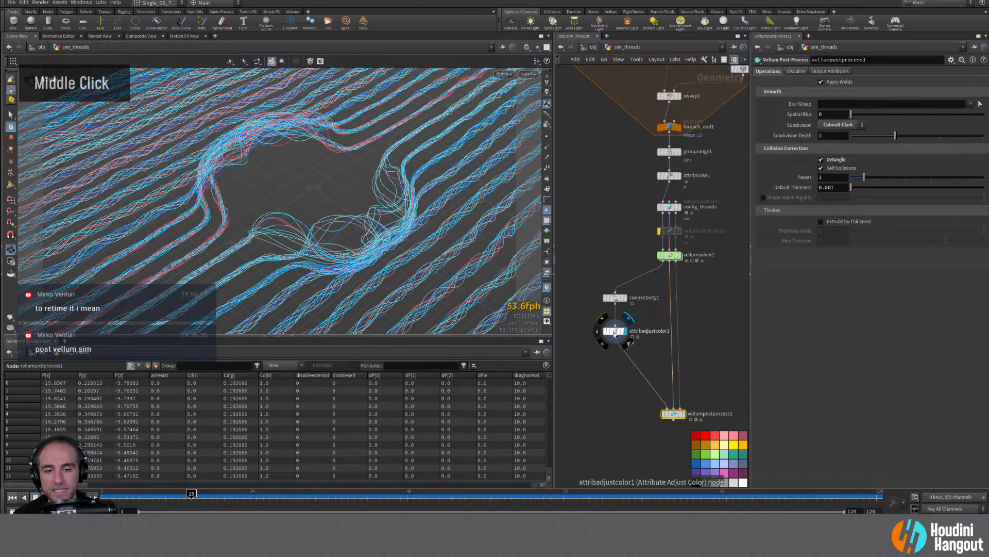
left_click(614, 332)
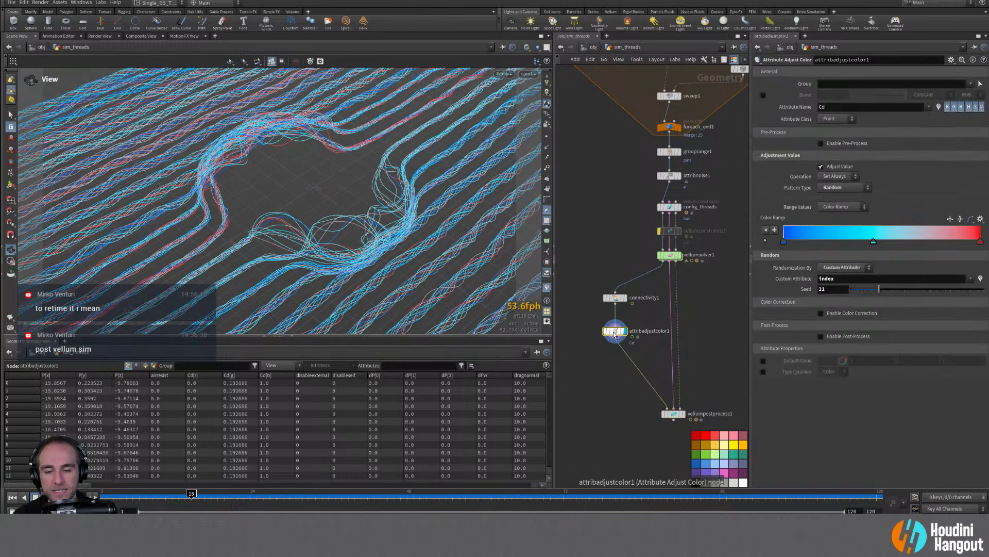
left_click_drag(672, 418, 673, 408)
left_click(673, 408)
middle_click_drag(633, 450, 600, 400)
key("Tab")
type("resa")
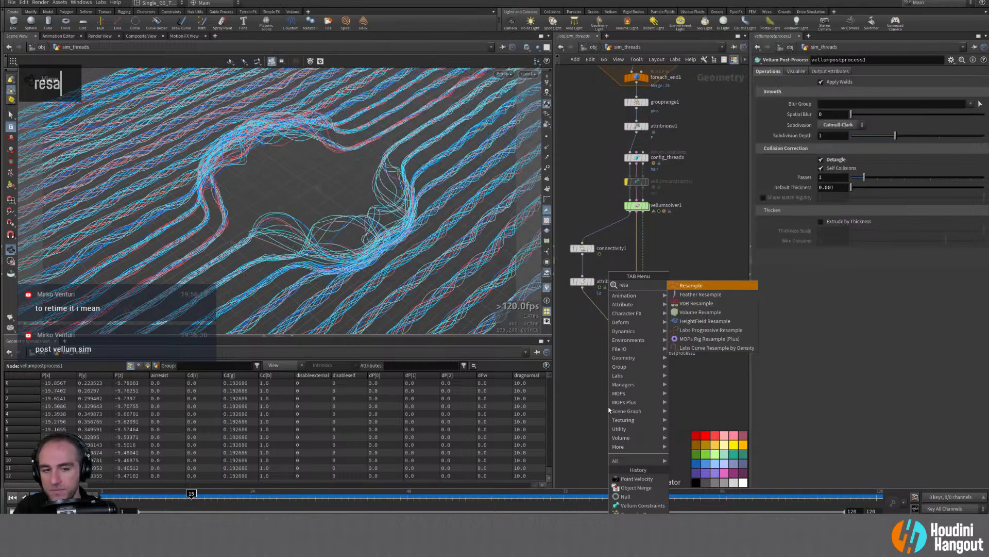
key("Return")
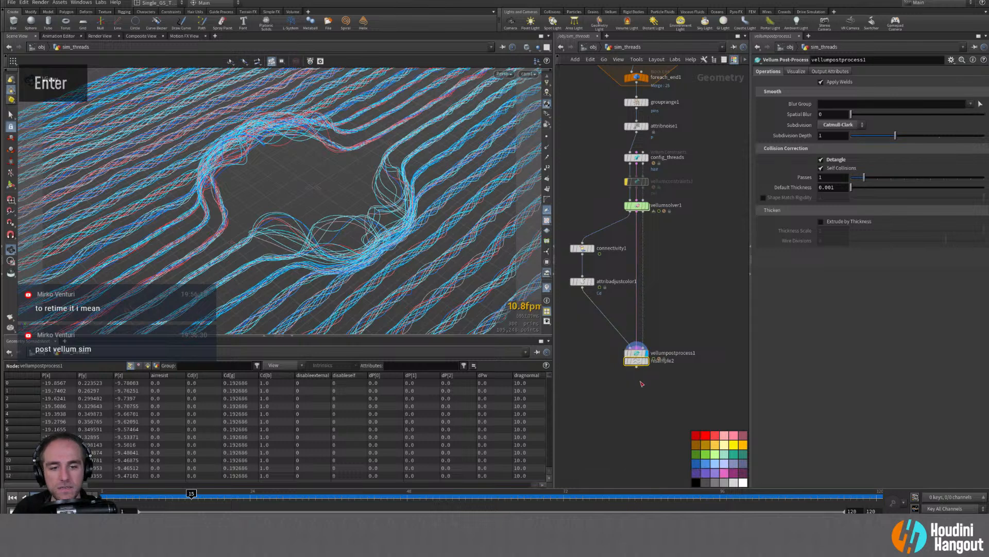
left_click(646, 381)
double_click(645, 378)
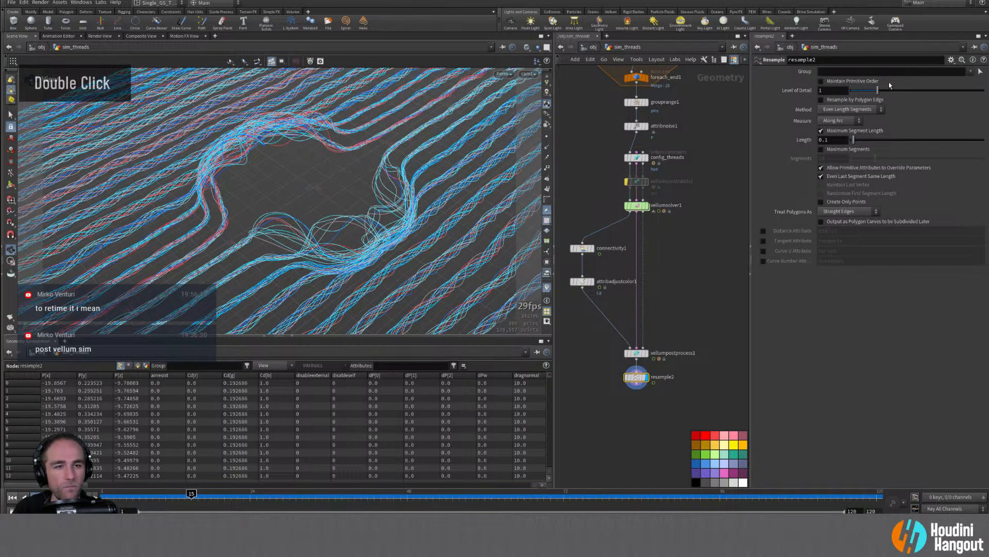
Step: Turn Maximum Segments on in resample2 with 50 segments, and turn Maximum Segment Length off
left_click(821, 149)
right_click_drag(370, 194, 239, 203, "alt")
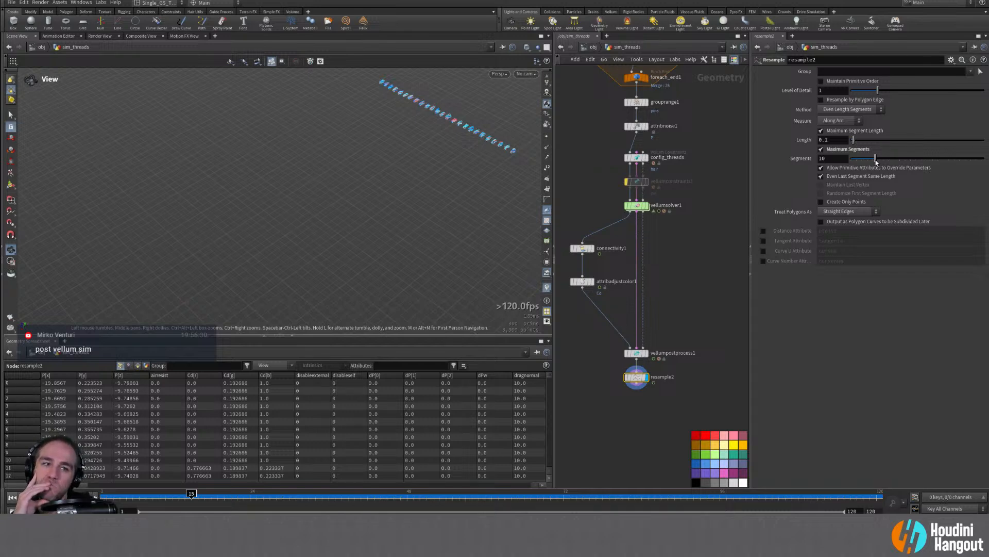
left_click(821, 150)
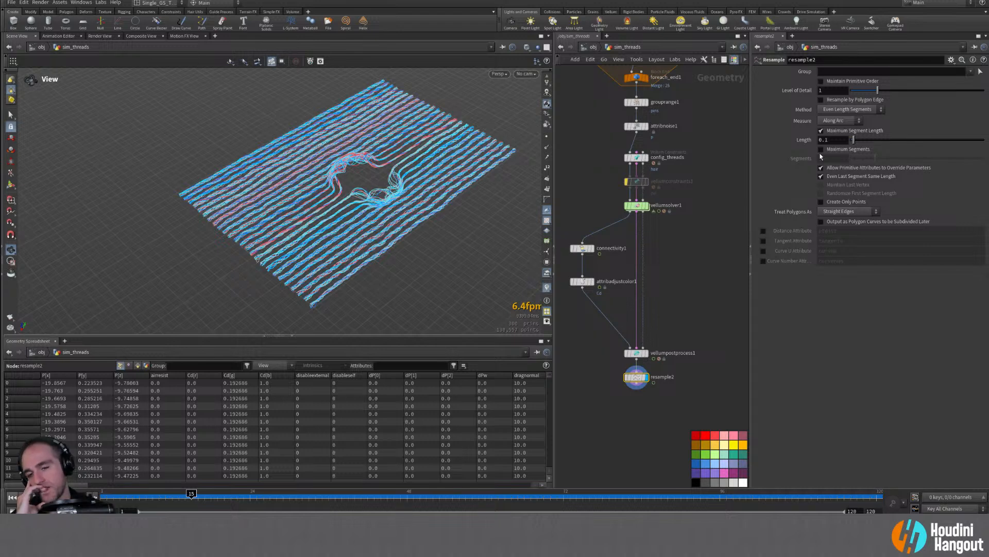
left_click(821, 149)
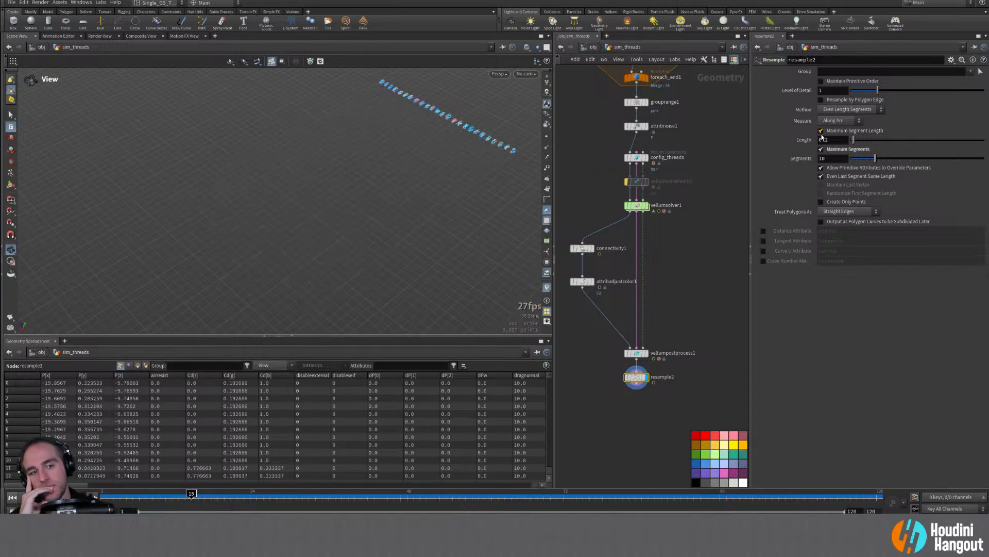
left_click_drag(878, 160, 984, 160)
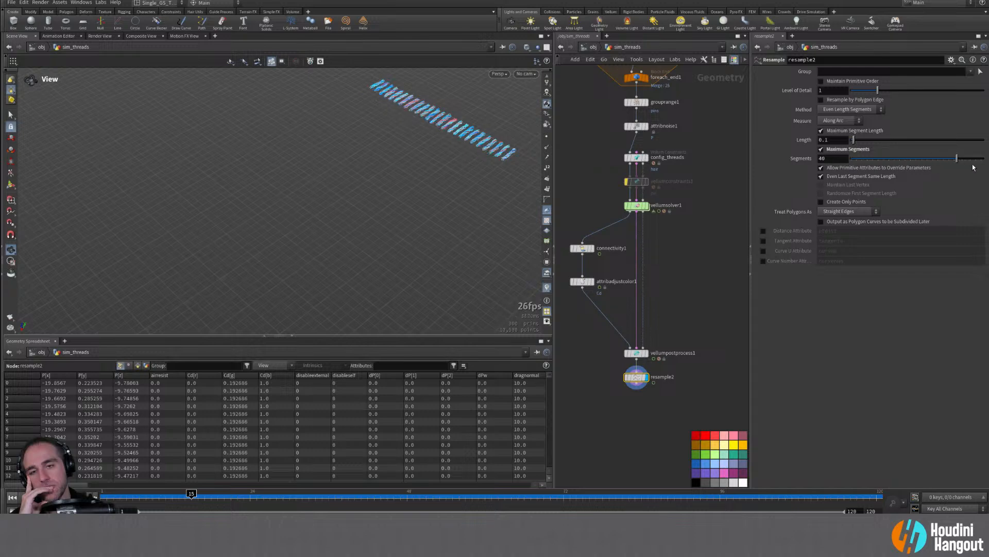
left_click(821, 130)
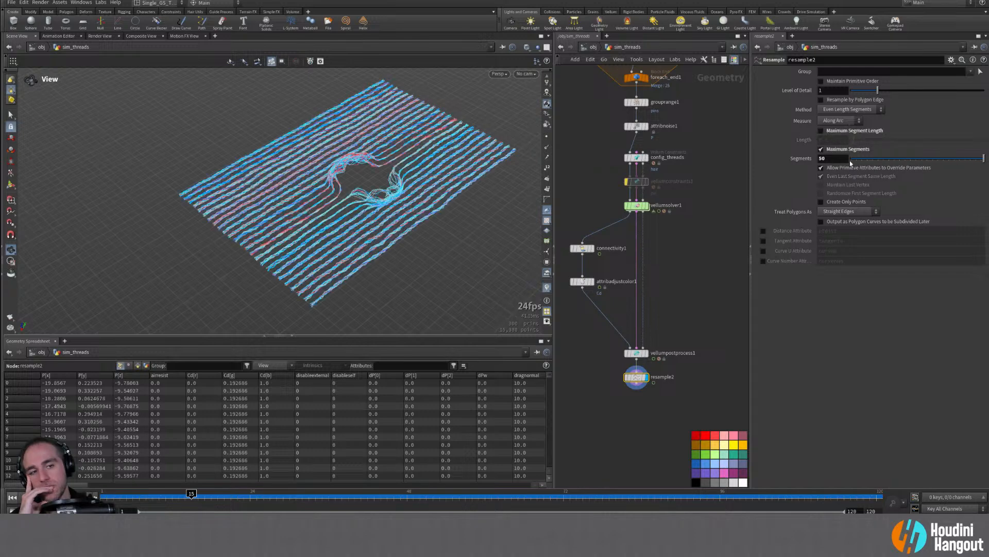
Step: Show the points in the viewport and set the segments of resample2 to 150
right_click_drag(536, 166, 561, 196, "alt")
middle_click(838, 141)
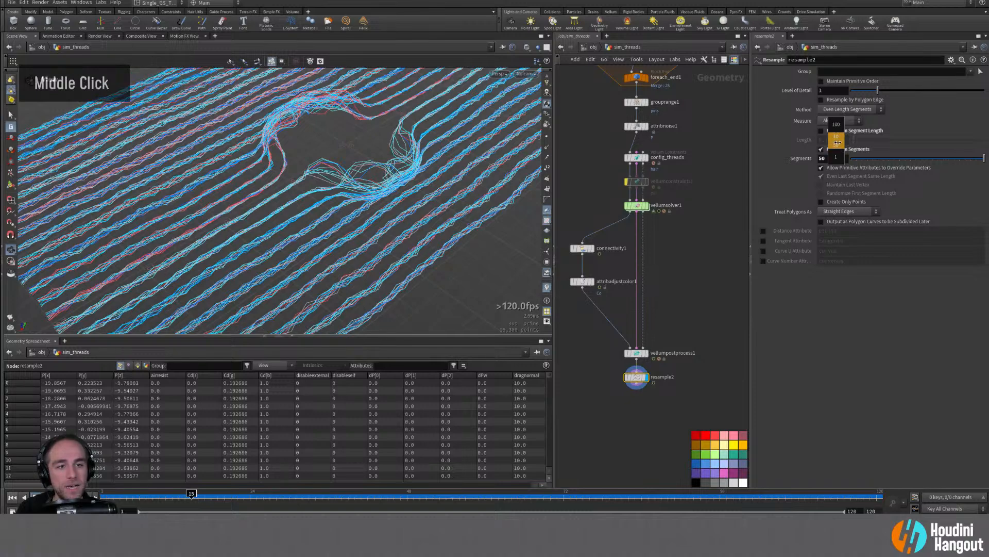
middle_click_drag(839, 142, 898, 140)
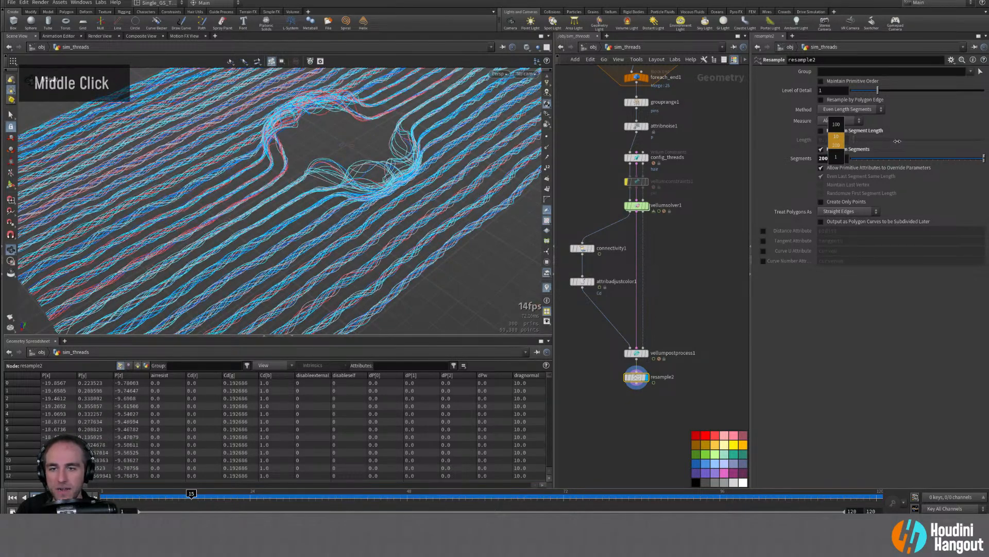
left_click(547, 136)
right_click_drag(357, 195, 290, 184, "alt")
middle_click(833, 140)
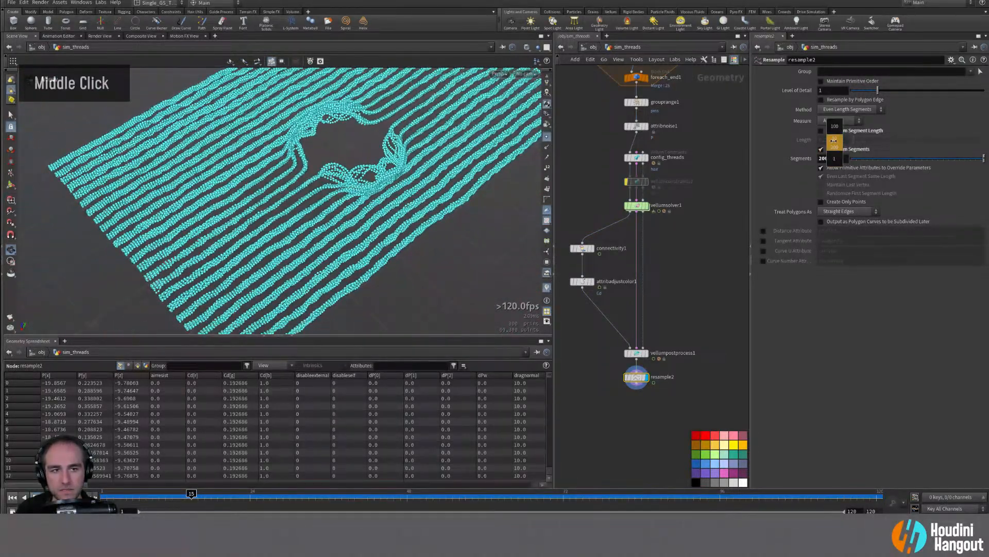
middle_click_drag(828, 141, 810, 144)
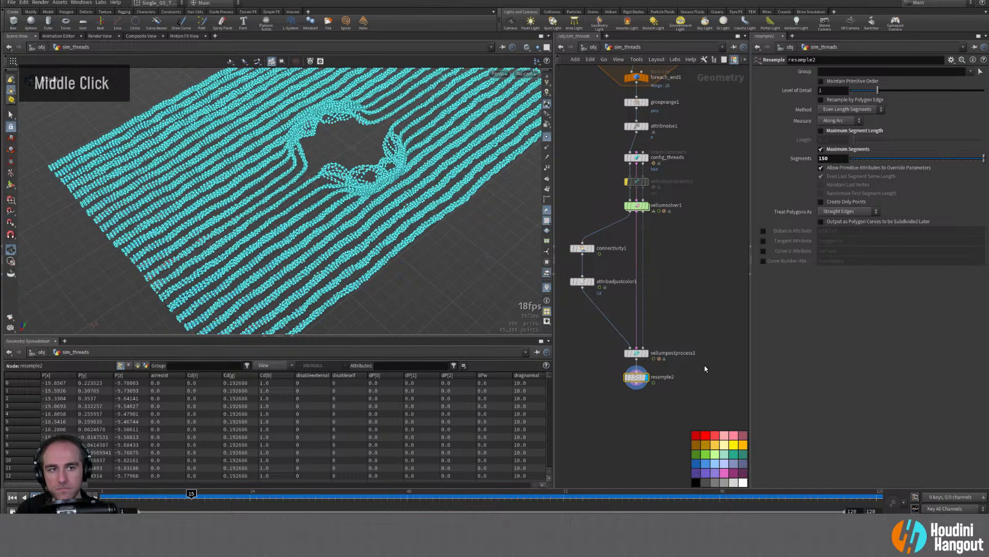
Step: Scrub the resampled threads up to frame 37 with points hidden, and examine them up close around the hole
left_click(118, 495)
left_click_drag(117, 496, 192, 496)
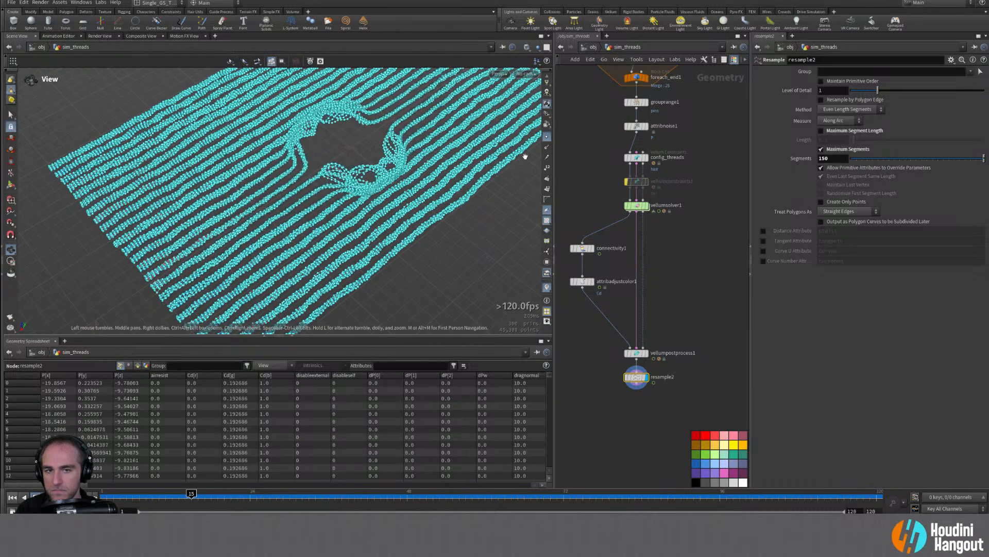
left_click(547, 137)
right_click_drag(412, 155, 435, 126, "alt")
left_click_drag(191, 496, 335, 494)
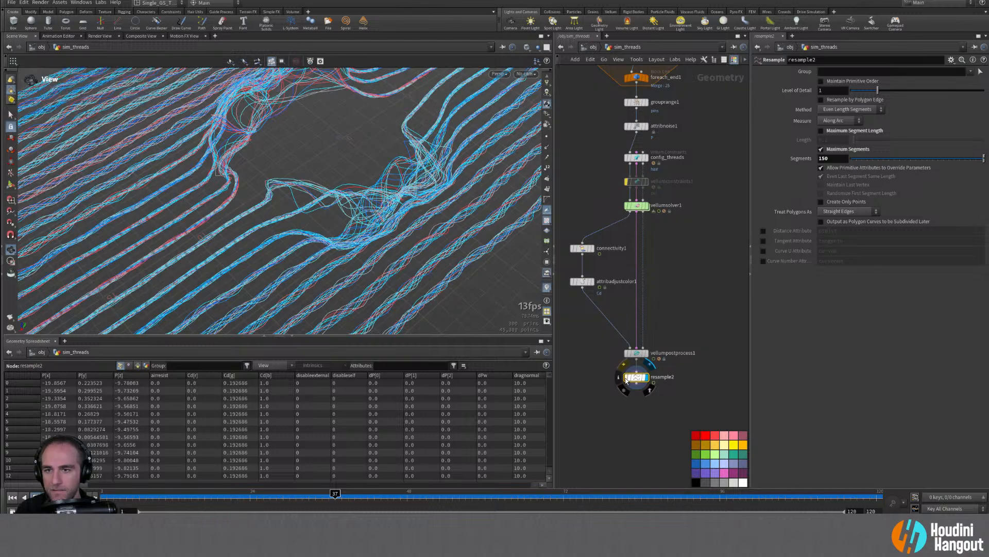
double_click(262, 194)
right_click_drag(261, 194, 365, 157, "alt")
left_click_drag(365, 157, 159, 186, "alt")
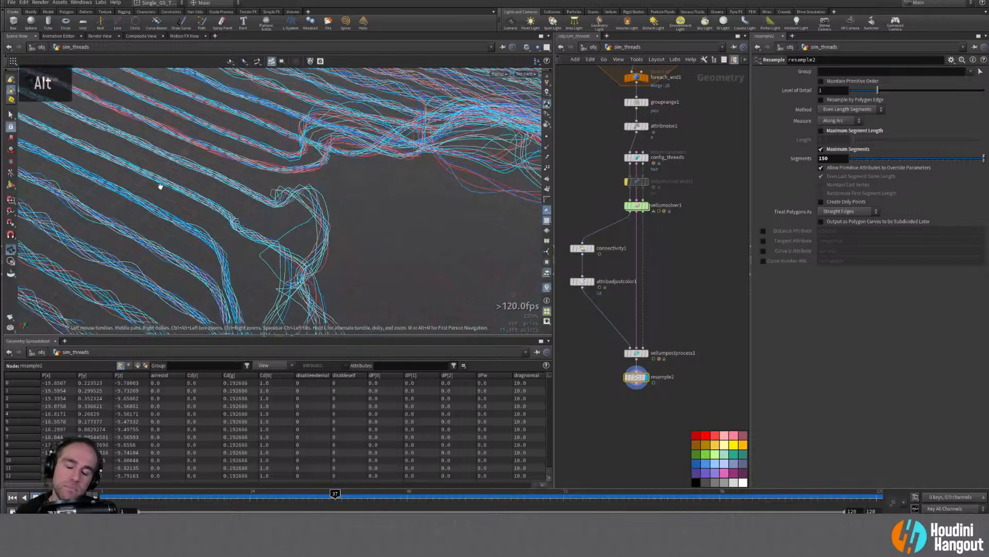
key("Escape")
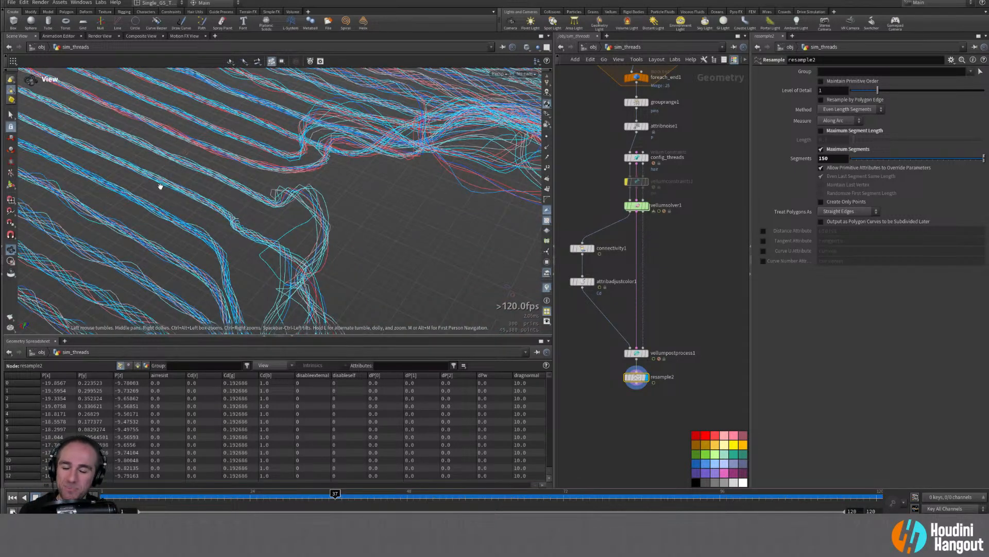
Step: Move resample2 between attribadjustcolor1 and vellumpostprocess1, and check its points across the timeline
left_click_drag(636, 376, 582, 320)
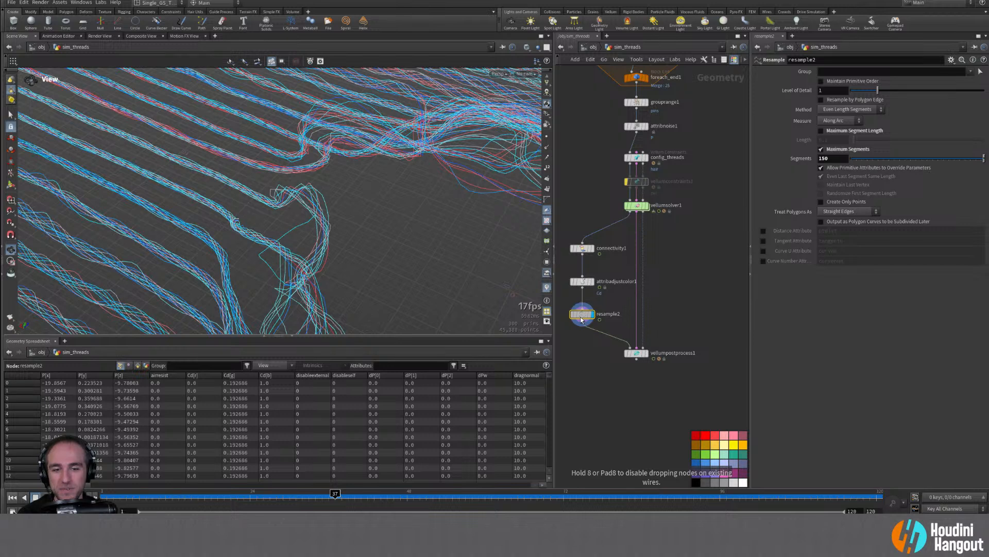
left_click_drag(636, 355, 639, 434)
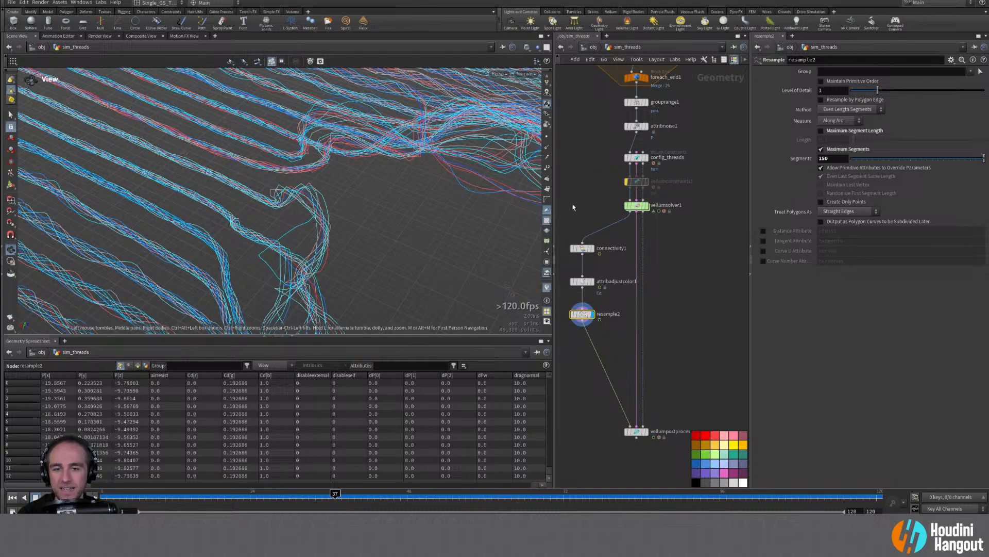
left_click(546, 137)
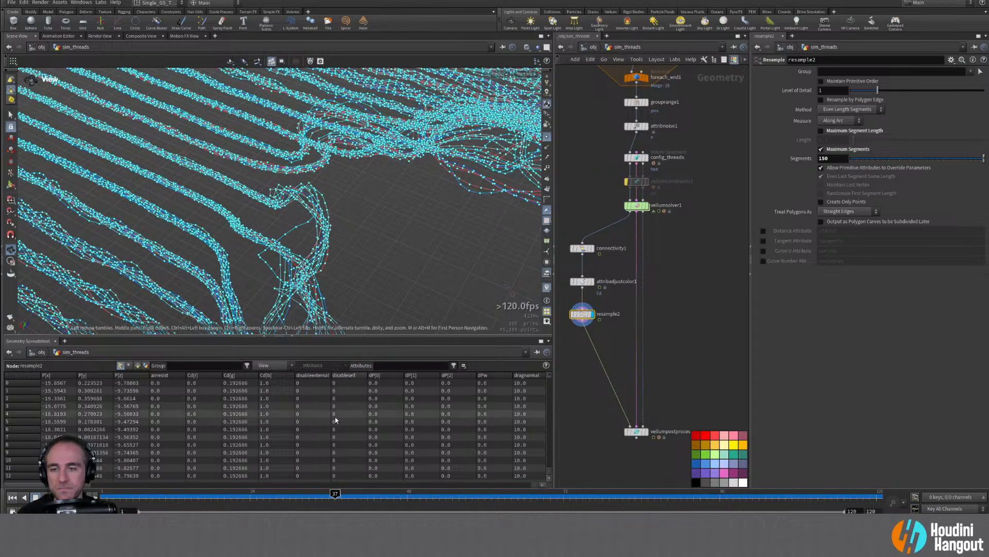
left_click(167, 500)
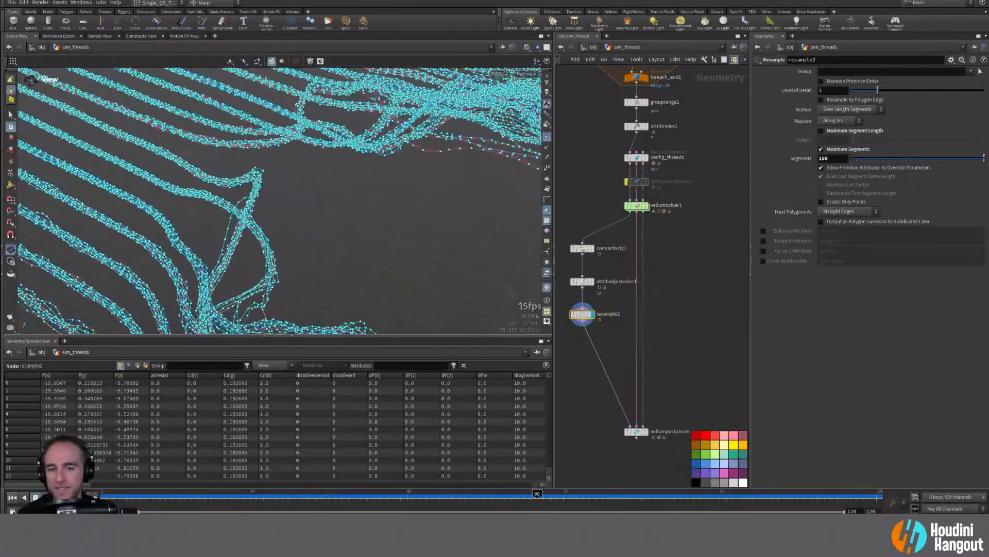
left_click_drag(732, 502, 360, 504)
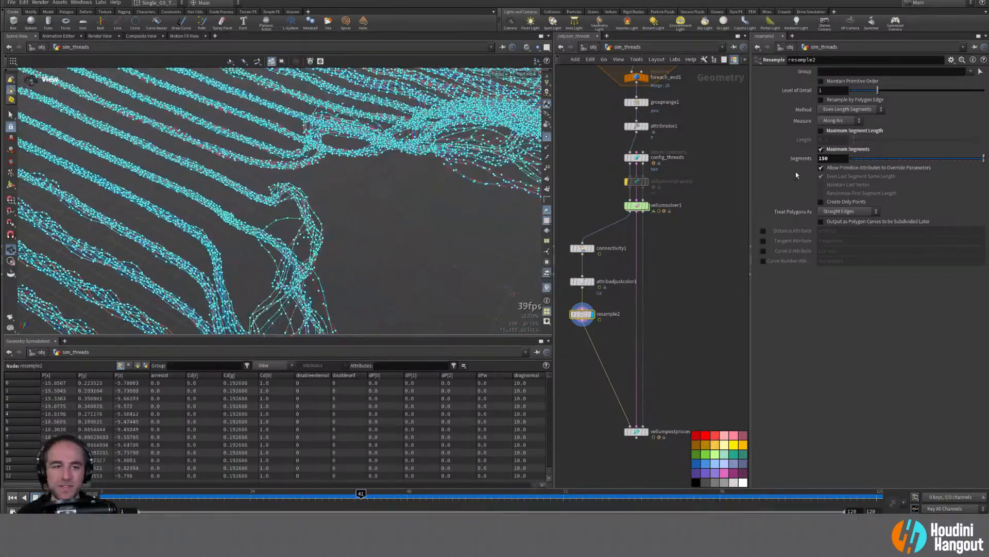
Step: Set the segments of resample2 to 350, hide the points, and scrub the timeline up to frame 52
double_click(828, 159)
type("350")
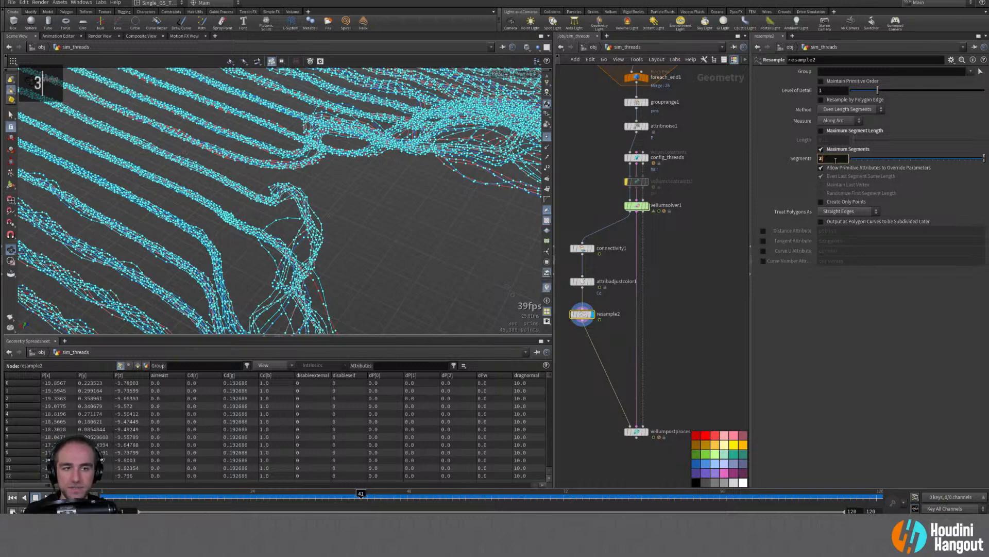
key("Return")
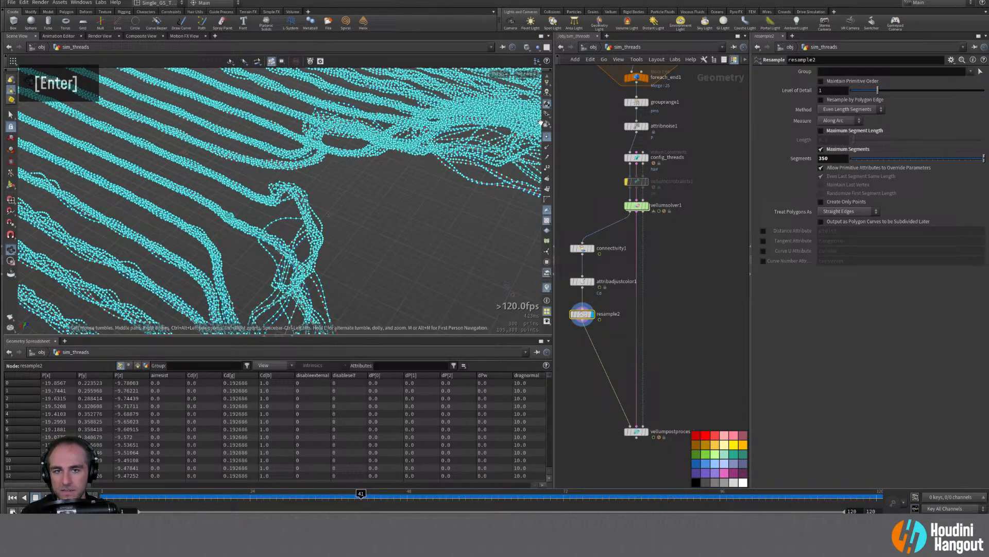
left_click(547, 136)
left_click(303, 495)
left_click_drag(302, 495, 433, 493)
Step: Set resample2 to treat polygons as Subdivision Curves, and scrub back through the timeline to check the threads
left_click(849, 211)
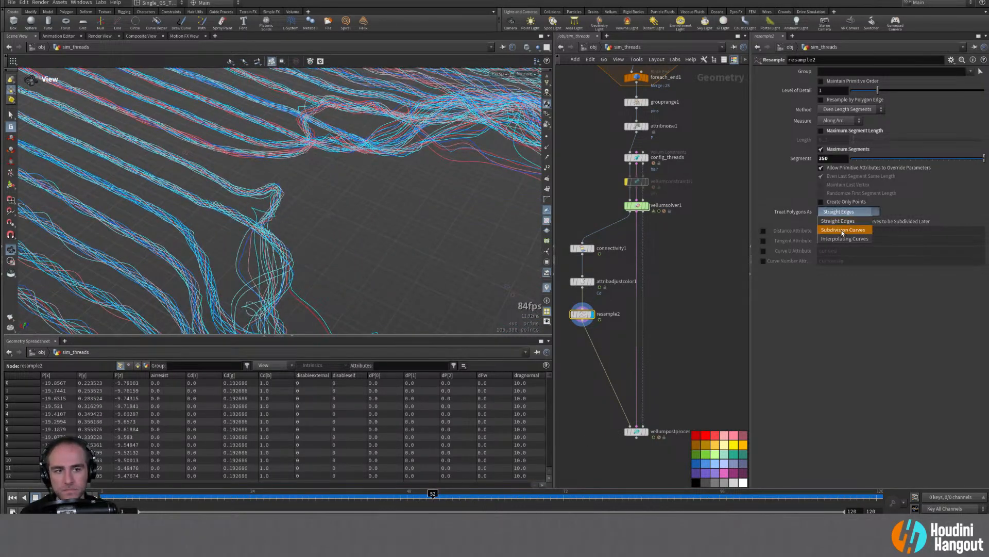
left_click(843, 230)
left_click_drag(277, 495, 179, 499)
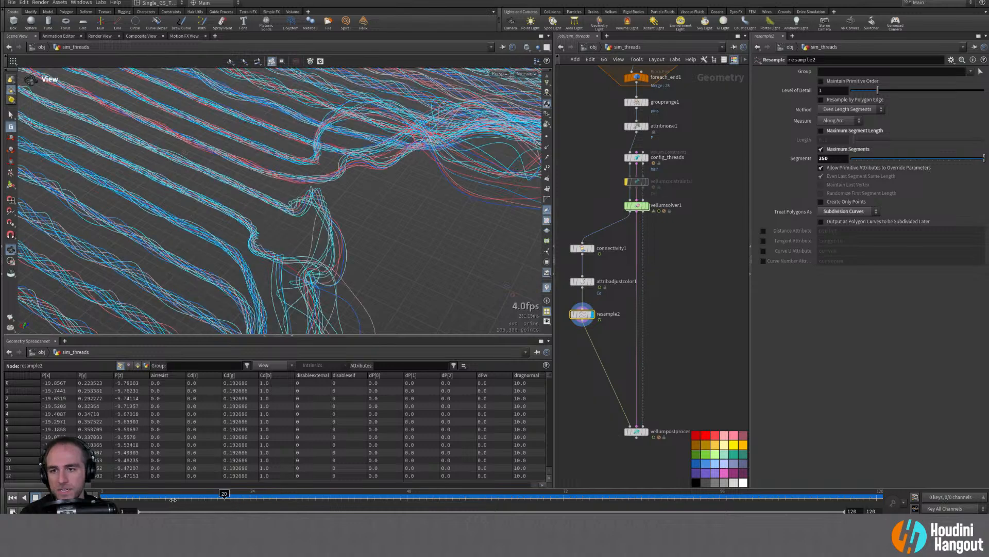
Step: Scrub to frame 86 and compare the threads around the hole with resample2 bypassed and enabled
left_click_drag(252, 497, 654, 495)
right_click_drag(327, 221, 350, 227)
middle_click_drag(350, 226, 358, 236)
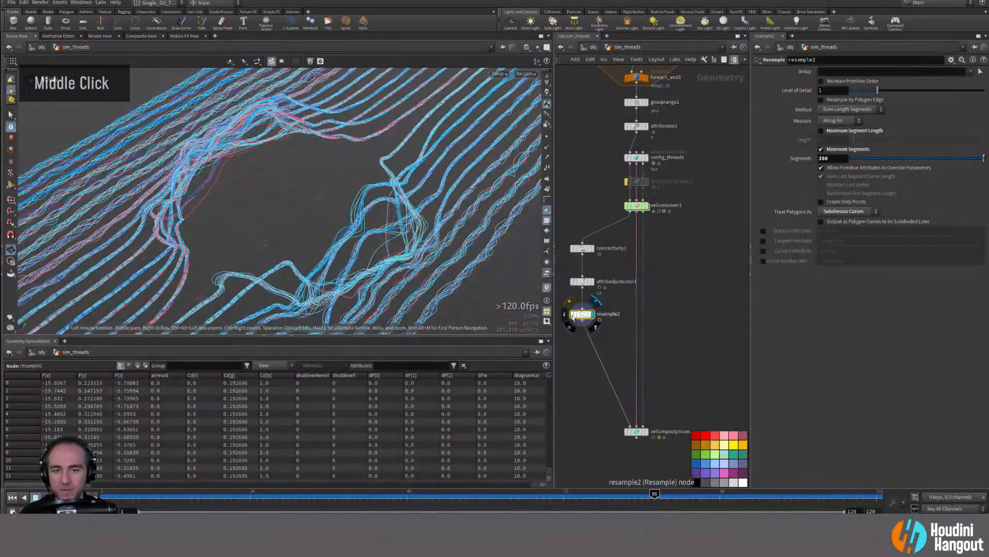
left_click(572, 316)
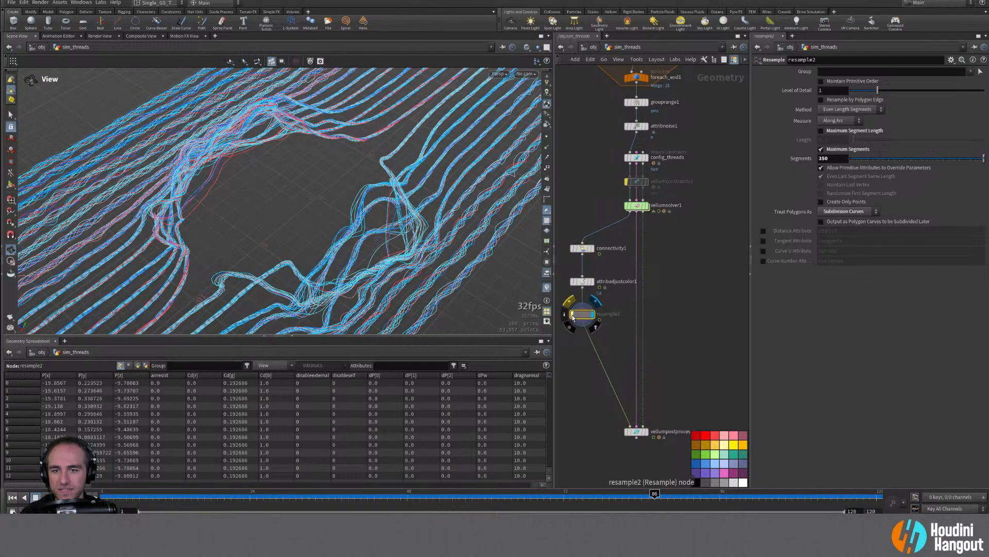
left_click(572, 314)
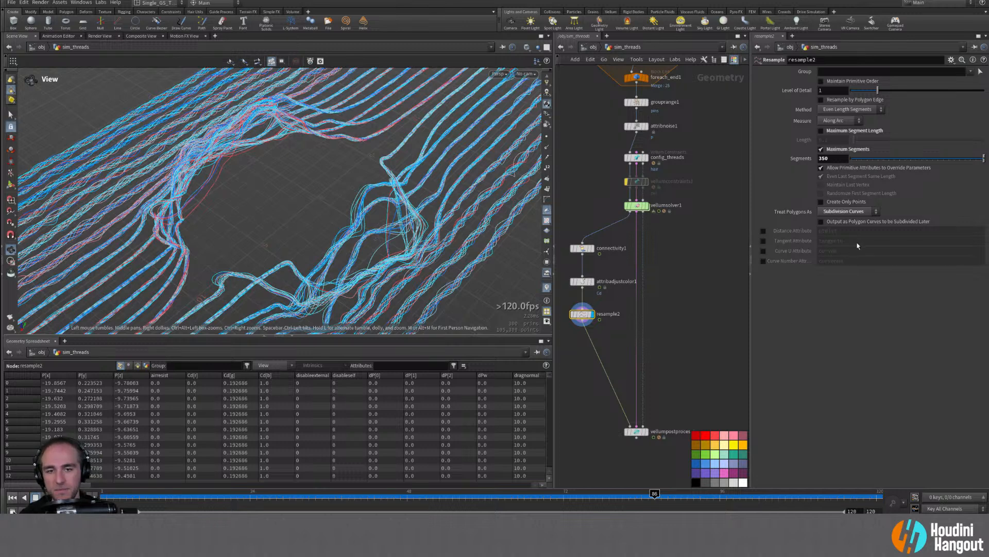
Step: Try treating polygons as Straight Edges in resample2, and restore Subdivision Curves
left_click(840, 212)
left_click(840, 212)
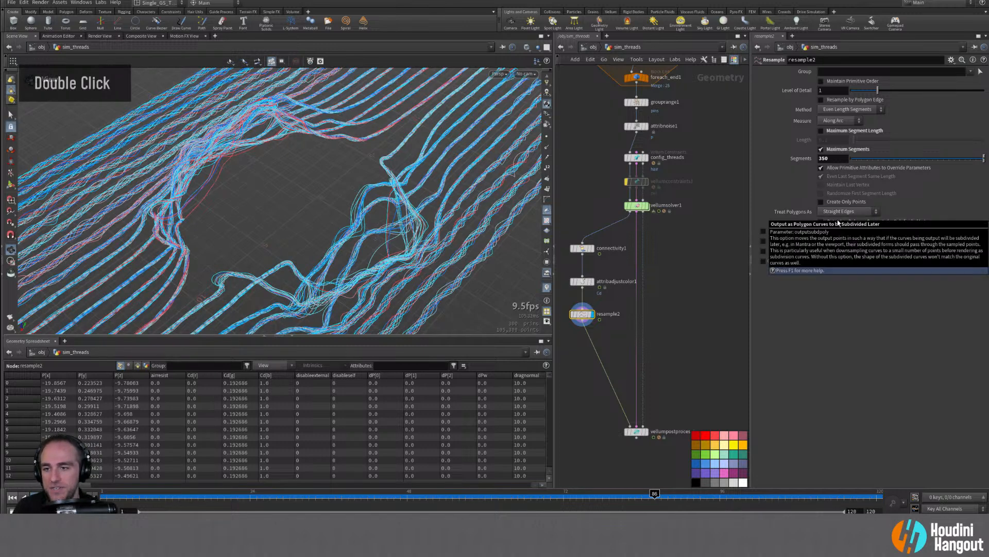
left_click(840, 211)
left_click(843, 230)
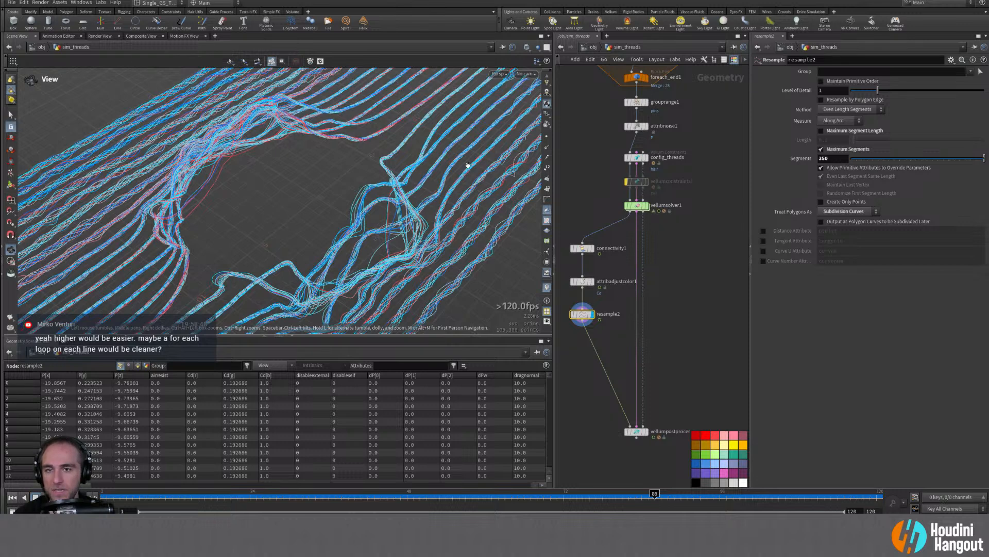
Step: Set the segments of resample2 to 400, and check the threads around the hole with points shown and hidden
left_click(832, 158)
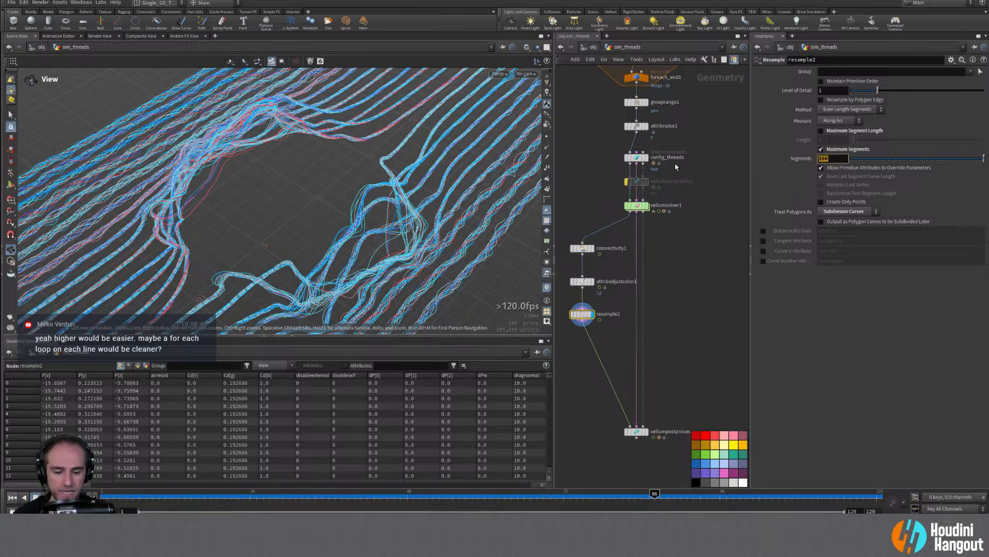
type("400")
key("Return")
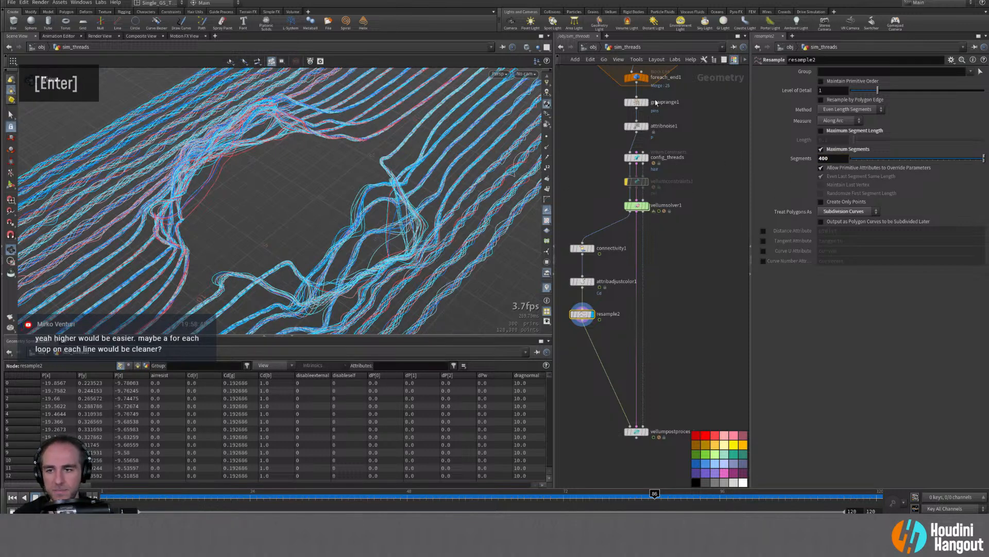
left_click(546, 138)
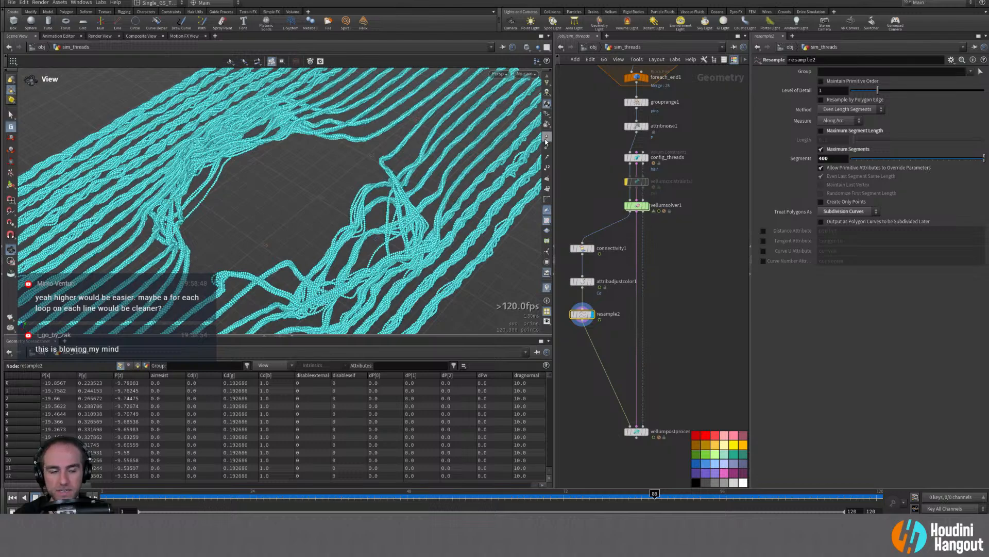
left_click(547, 139)
right_click_drag(392, 220, 464, 207)
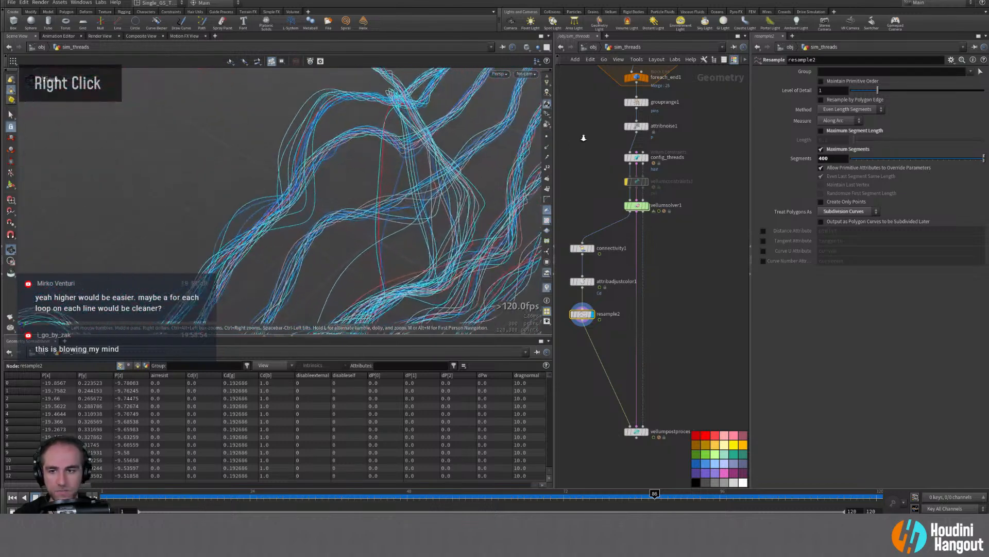
left_click(546, 137)
right_click_drag(344, 221, 77, 263)
mouse_move(248, 221)
middle_mouse_down()
mouse_move(268, 223)
mouse_move(253, 225)
middle_mouse_up()
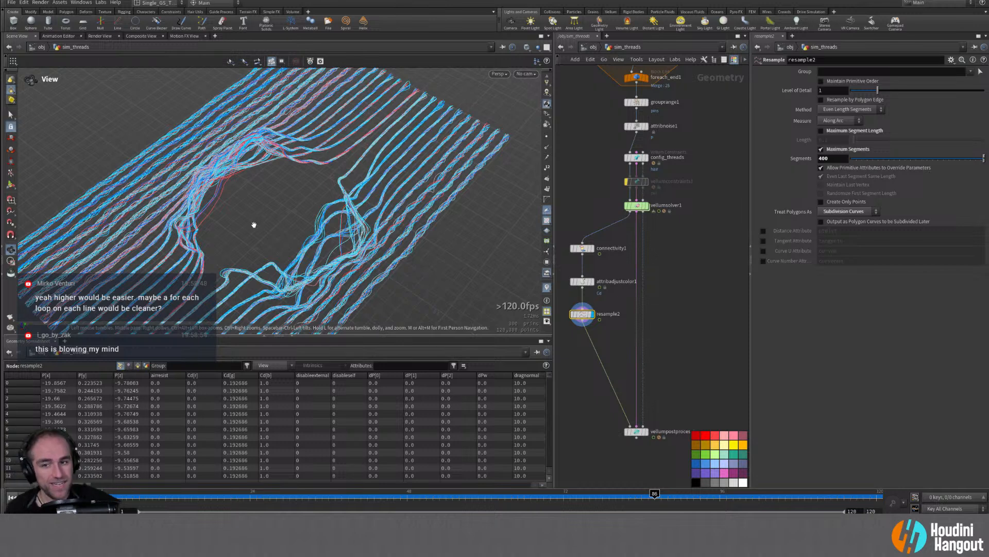
Step: Insert a Point Velocity node between resample2 and vellumpostprocess1, and display it
key("Tab")
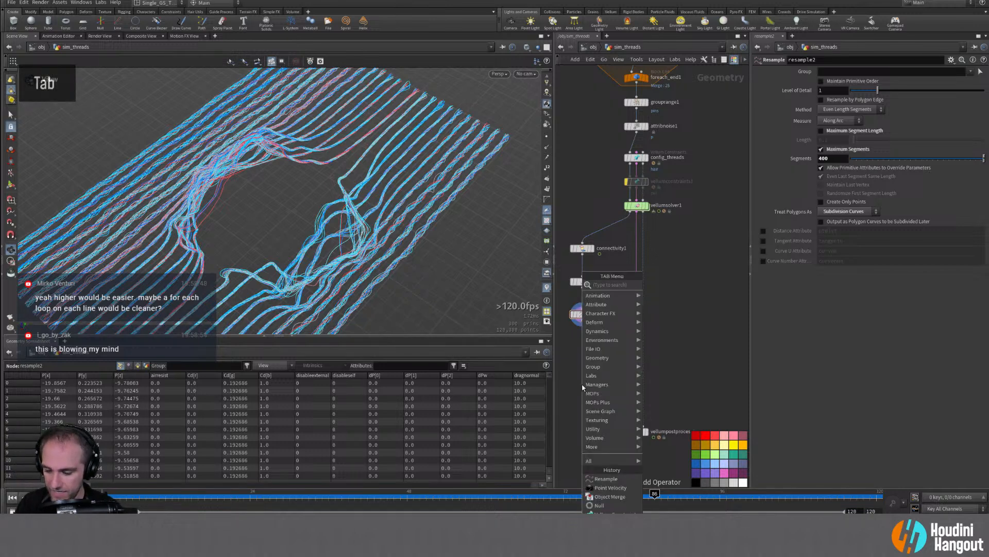
type("point vel")
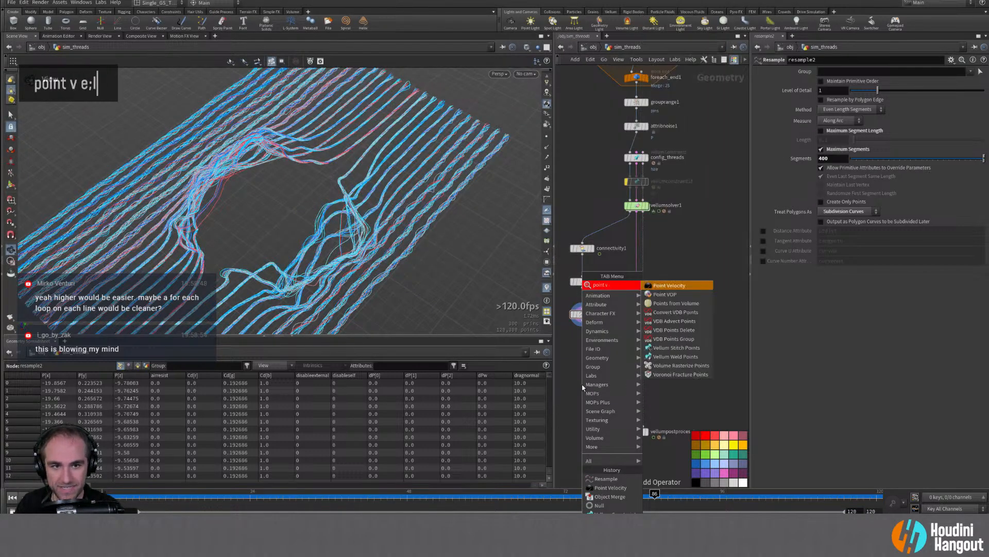
key("Return")
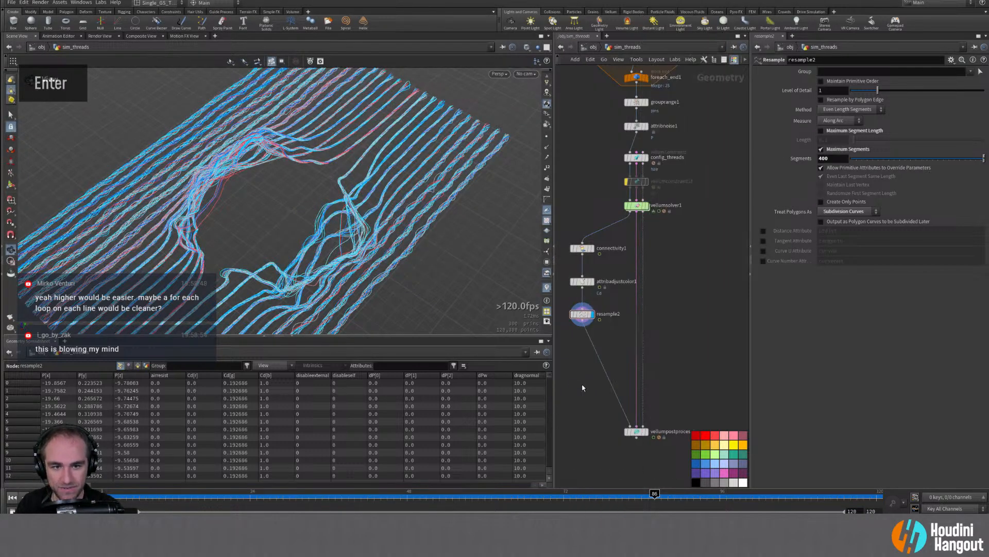
left_click(592, 346)
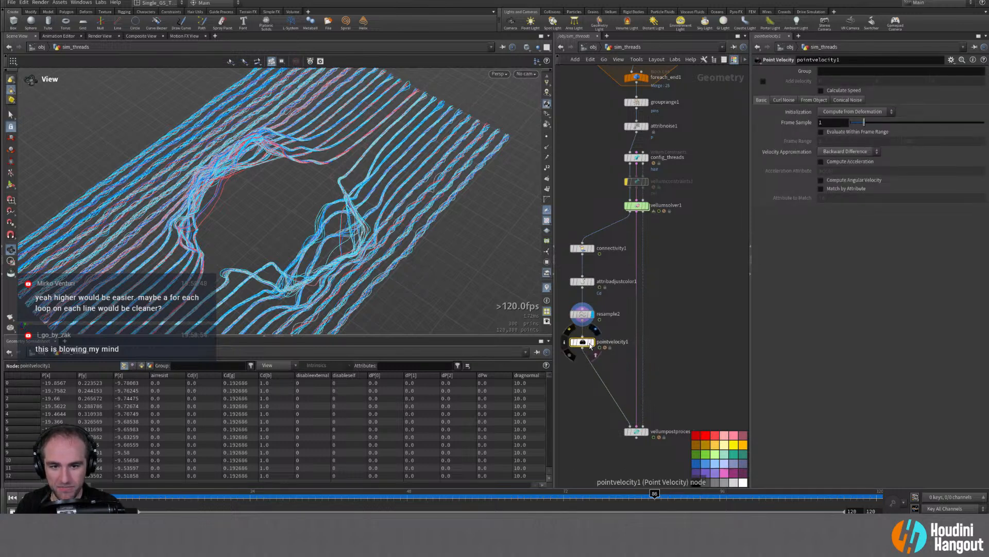
double_click(592, 346)
Step: Scrub the pointvelocity1 output to frame 15 and on to frame 36, examining the threads around the hole up close
left_click_drag(357, 495, 335, 496)
left_click_drag(194, 506, 191, 506)
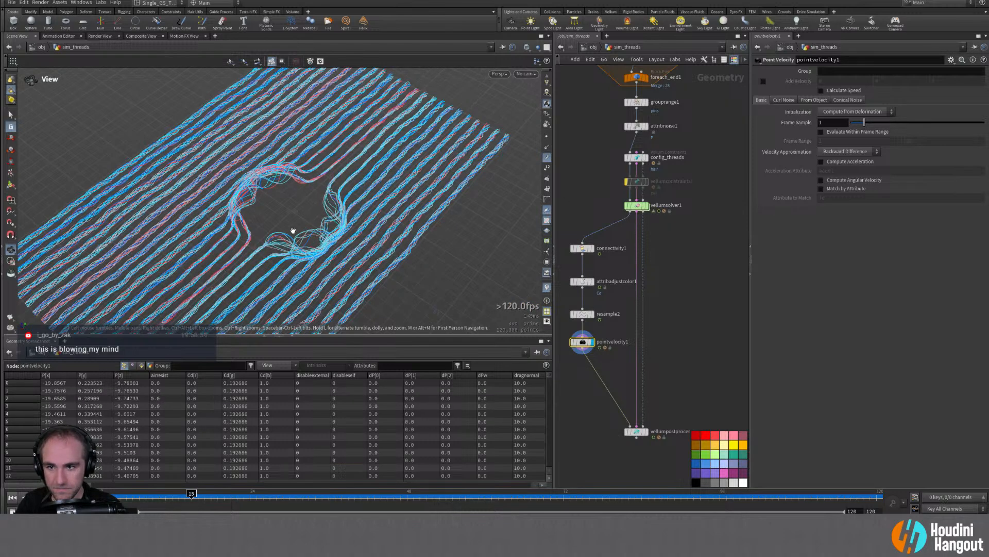
right_click_drag(293, 231, 453, 180, "alt")
left_click_drag(452, 181, 380, 278, "alt")
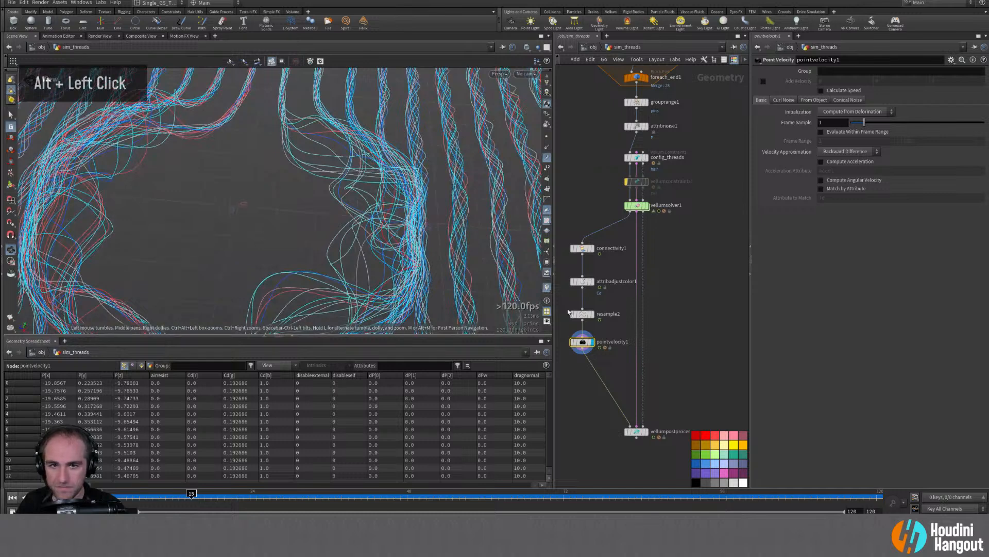
double_click(186, 511)
left_click_drag(187, 496, 331, 503)
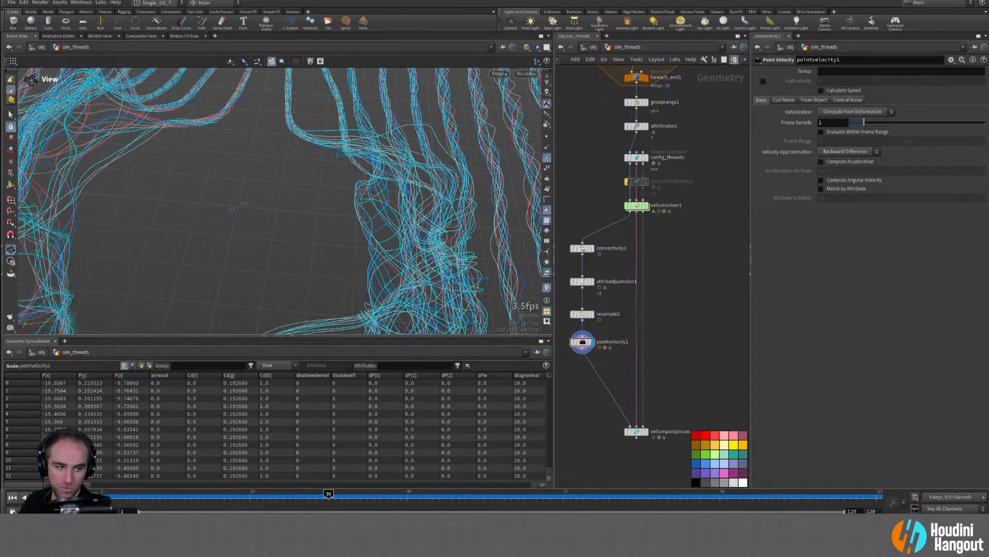
Step: Look at the threads through the scene camera, and display resample2 instead of pointvelocity1
key("alt")
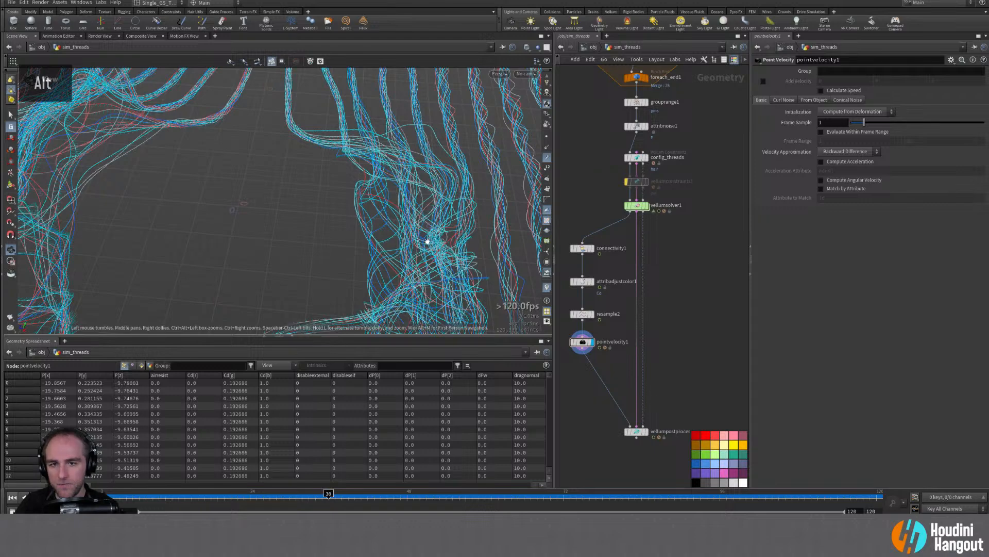
right_click_drag(433, 232, 268, 215, "alt")
left_click_drag(267, 215, 369, 191, "alt")
middle_click_drag(369, 191, 531, 193, "alt")
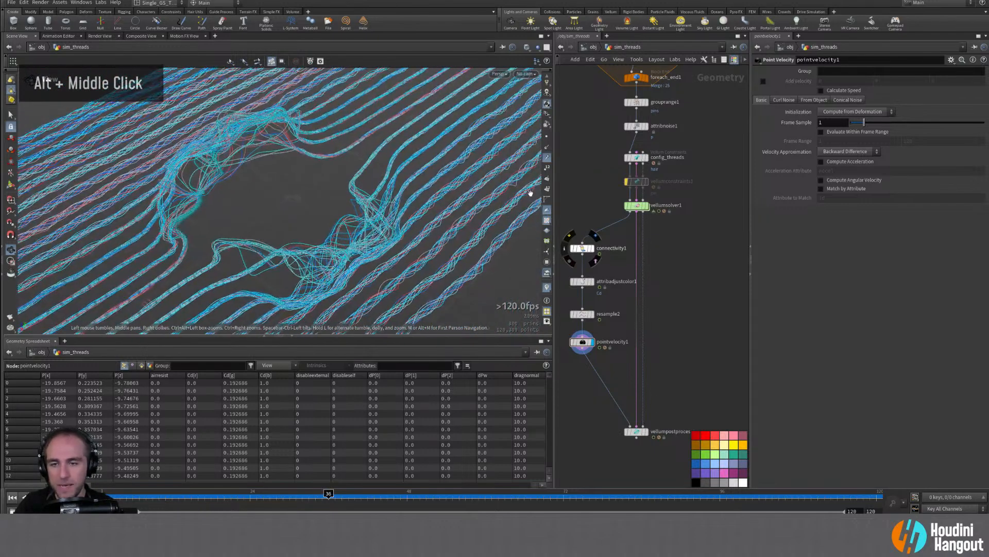
left_click(525, 73)
left_click(533, 116)
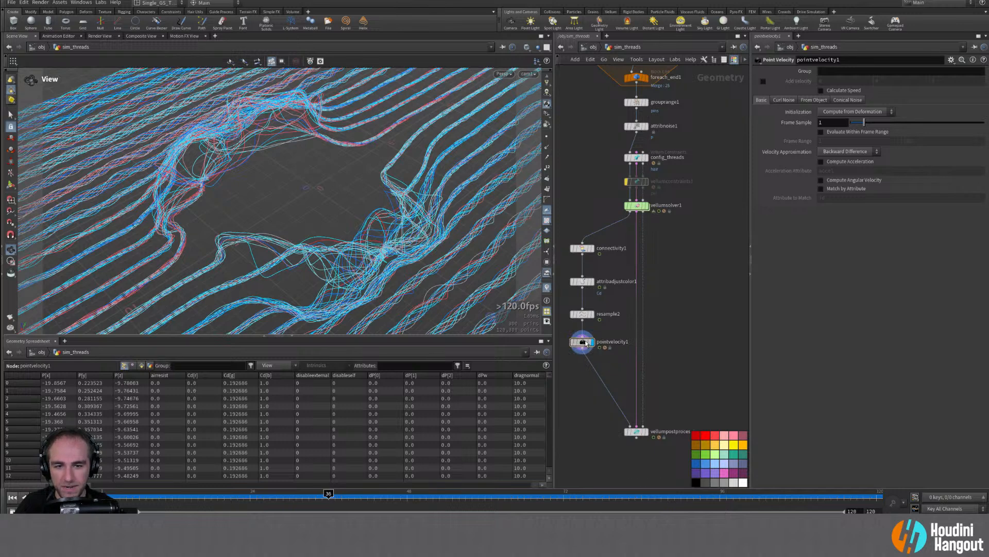
double_click(583, 312)
left_click_drag(583, 310, 582, 314)
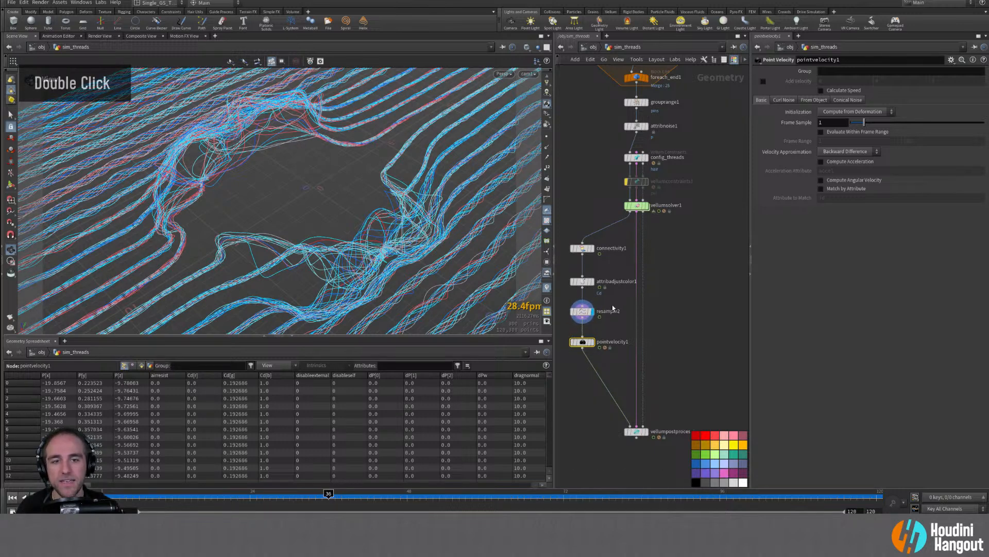
Step: Look over the whole sim_threads network, from the thread setup down to the Vellum post-process
middle_click_drag(585, 130, 583, 351)
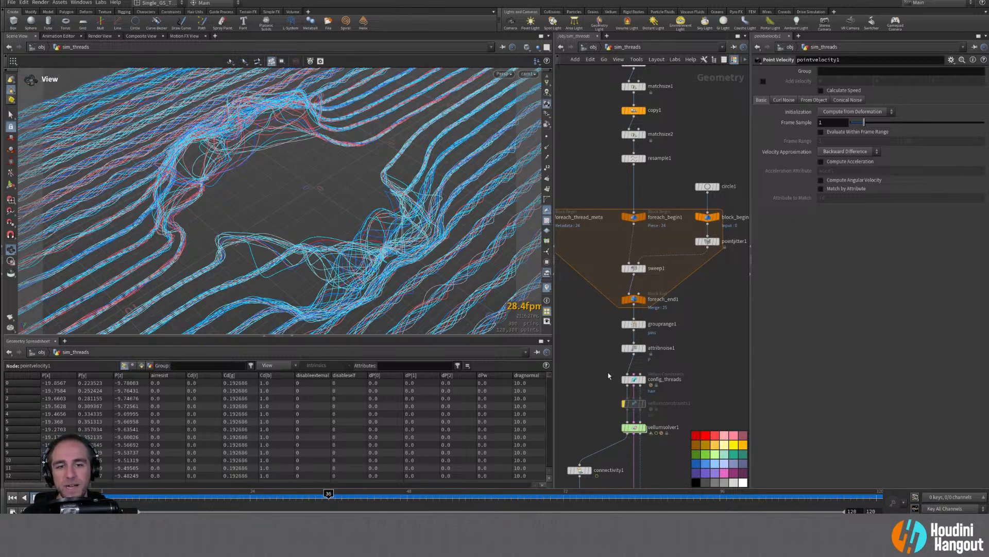
middle_click_drag(666, 166, 598, 222)
right_click_drag(597, 222, 587, 210)
middle_click_drag(587, 209, 632, 287)
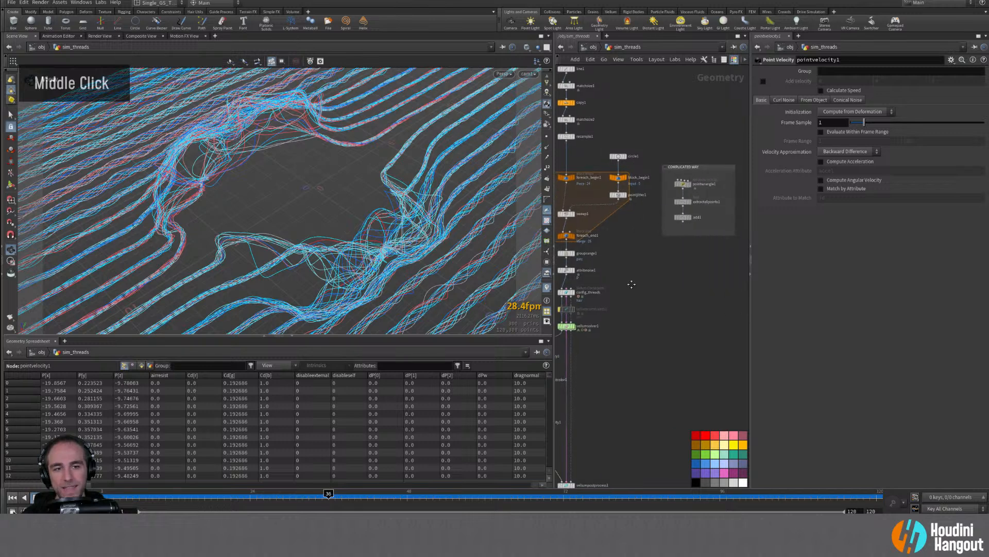
middle_click_drag(630, 325, 660, 369)
right_click_drag(661, 369, 675, 393)
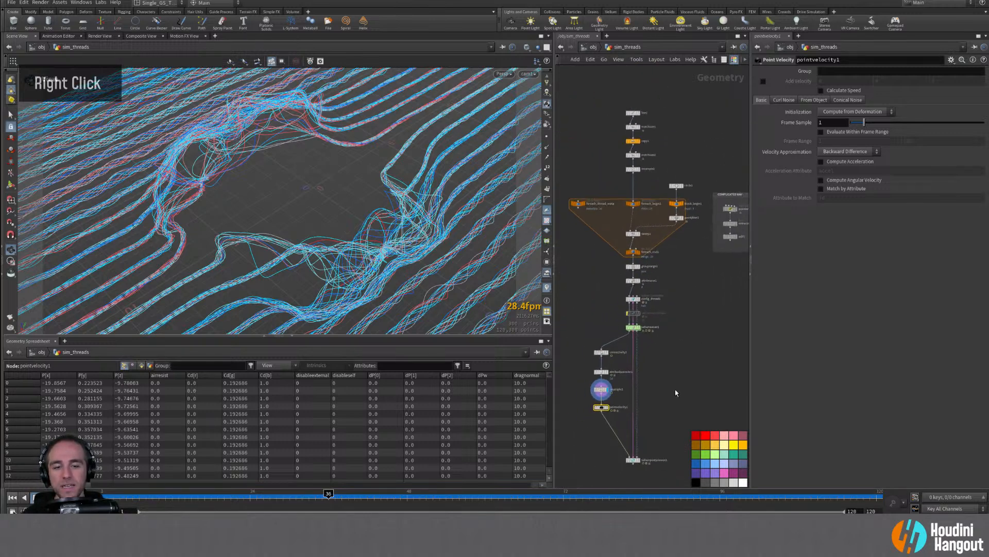
middle_click_drag(676, 392, 633, 453)
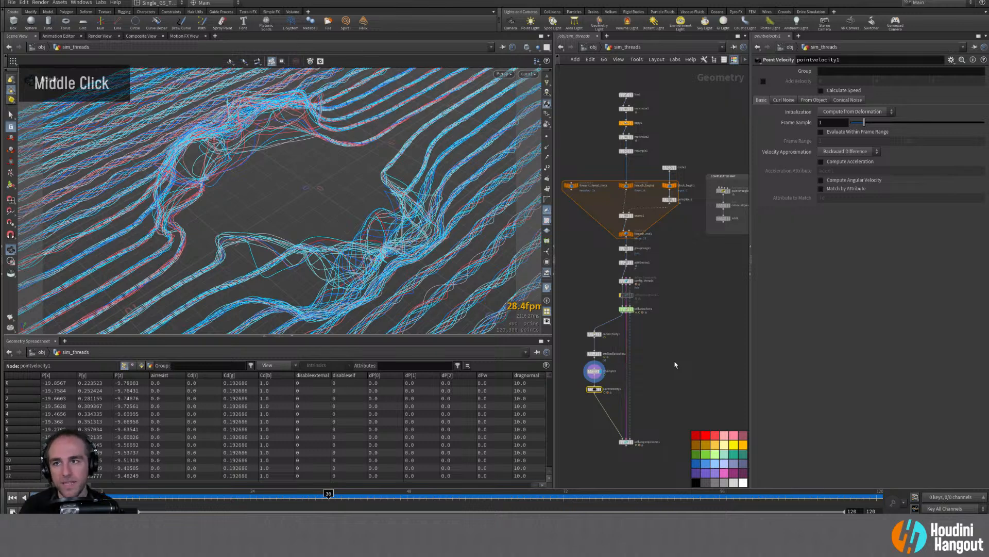